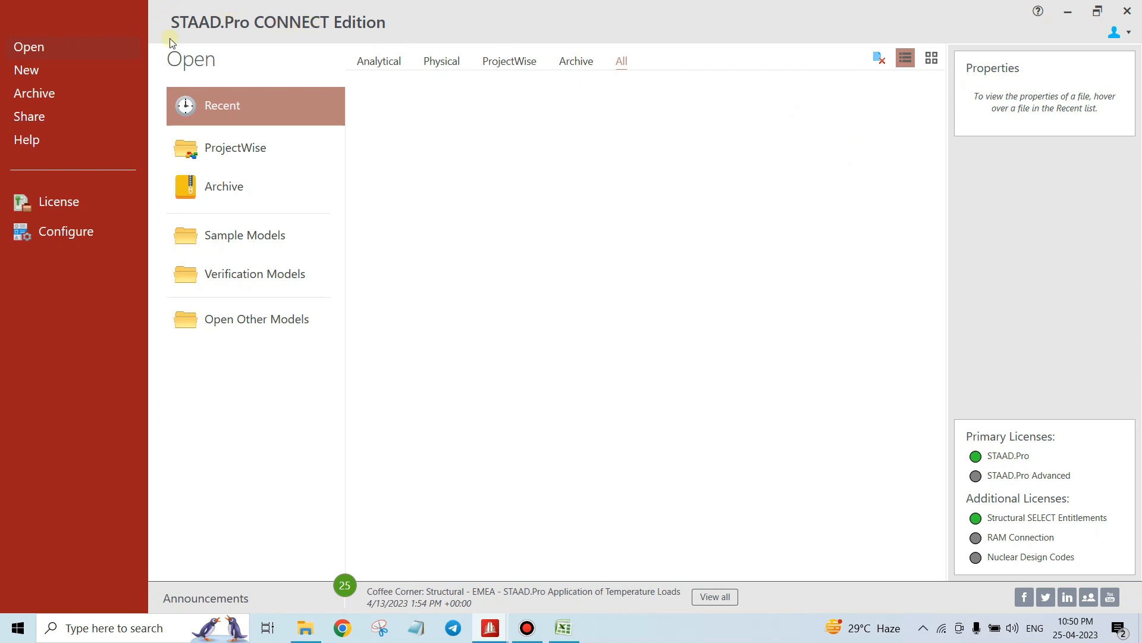
{"action": "left_click", "coordinate": [1068, 11]}
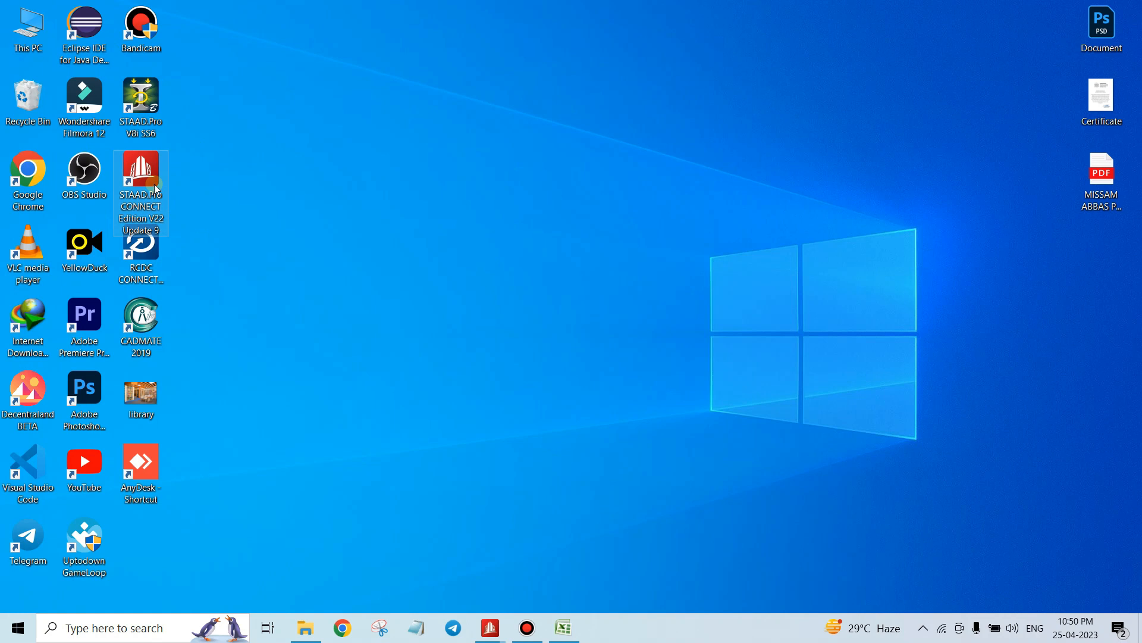
{"action": "left_click", "coordinate": [140, 266]}
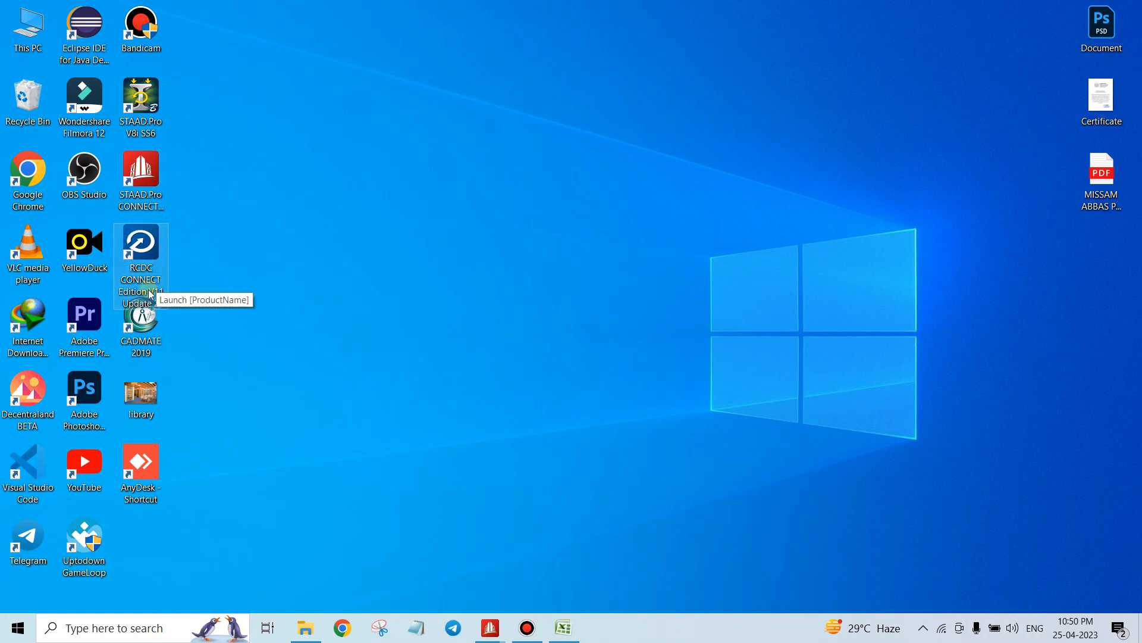
{"action": "left_click", "coordinate": [159, 189]}
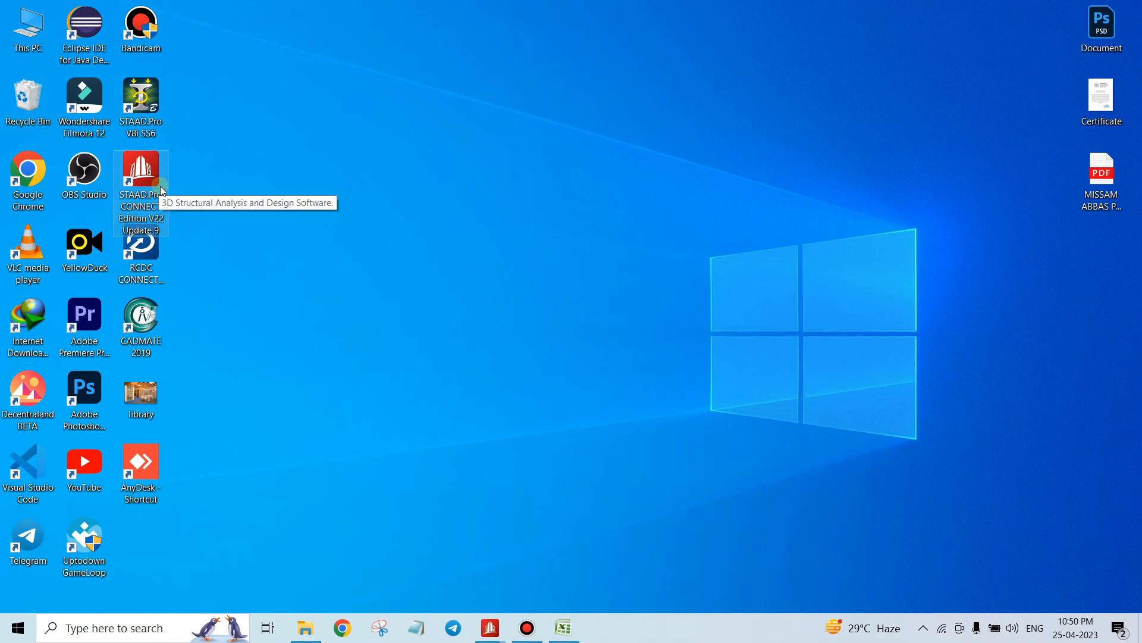
{"action": "left_click", "coordinate": [150, 246]}
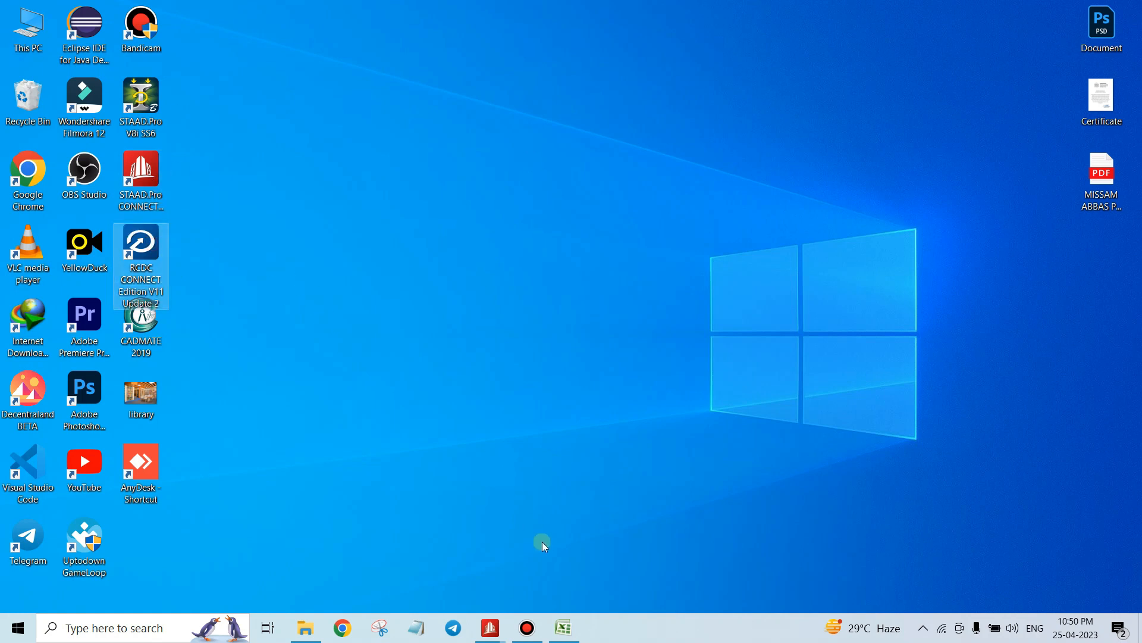
{"action": "left_click", "coordinate": [491, 628]}
{"action": "left_click", "coordinate": [448, 514]}
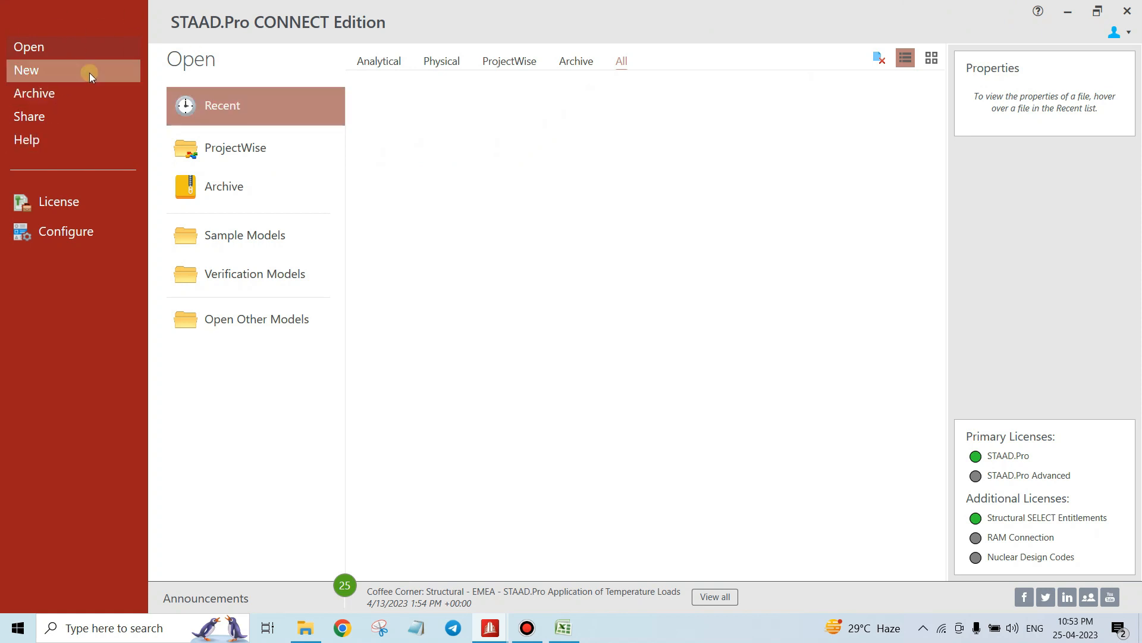
Start setting up a new model with the file name Structure1
{"action": "left_click", "coordinate": [40, 69]}
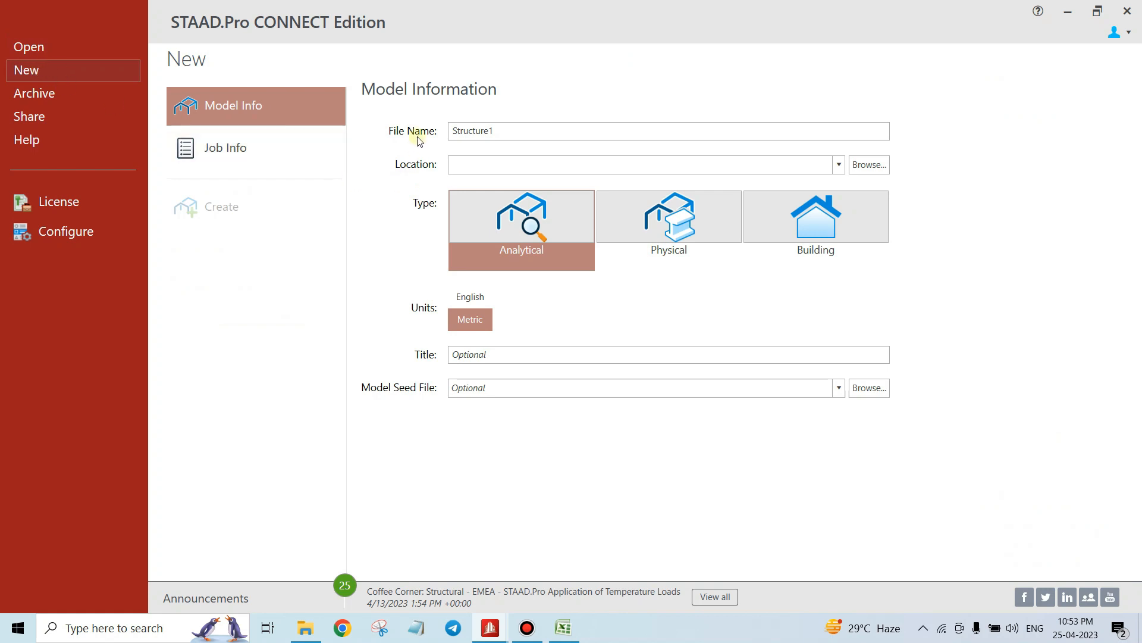
{"action": "left_click_drag", "start_coordinate": [498, 134], "coordinate": [398, 137]}
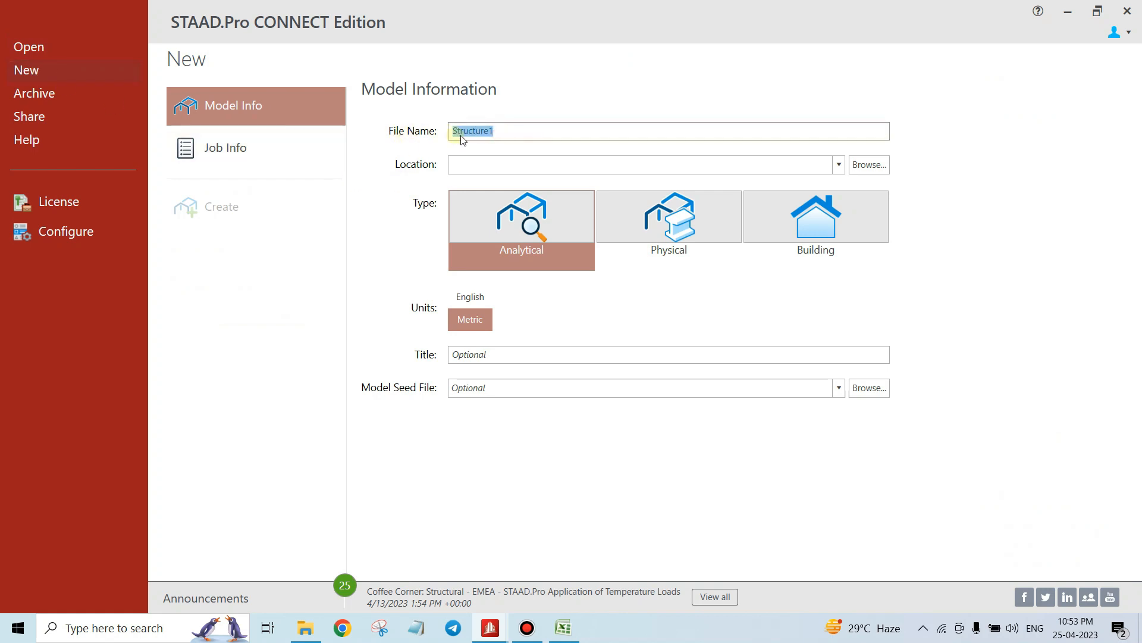
{"action": "left_click_drag", "start_coordinate": [504, 131], "coordinate": [442, 134]}
{"action": "left_click", "coordinate": [460, 132]}
Set the model's location to the root of the H: drive and create it as an Analytical model
{"action": "left_click", "coordinate": [875, 164]}
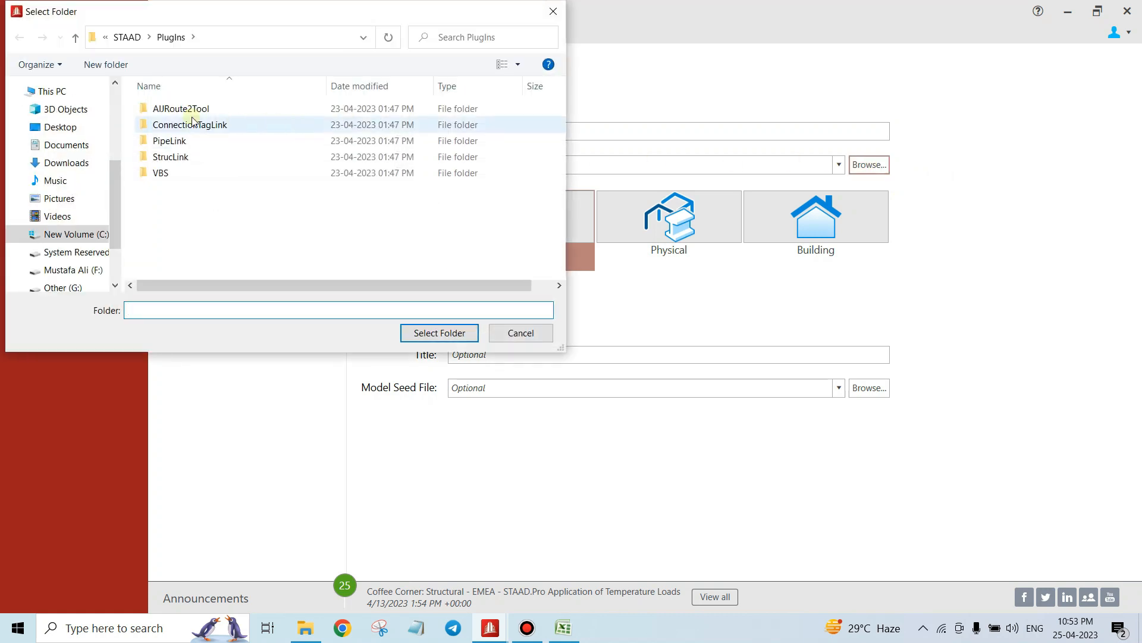
{"action": "scroll", "coordinate": [84, 232], "scroll_direction": "down", "scroll_amount": 2}
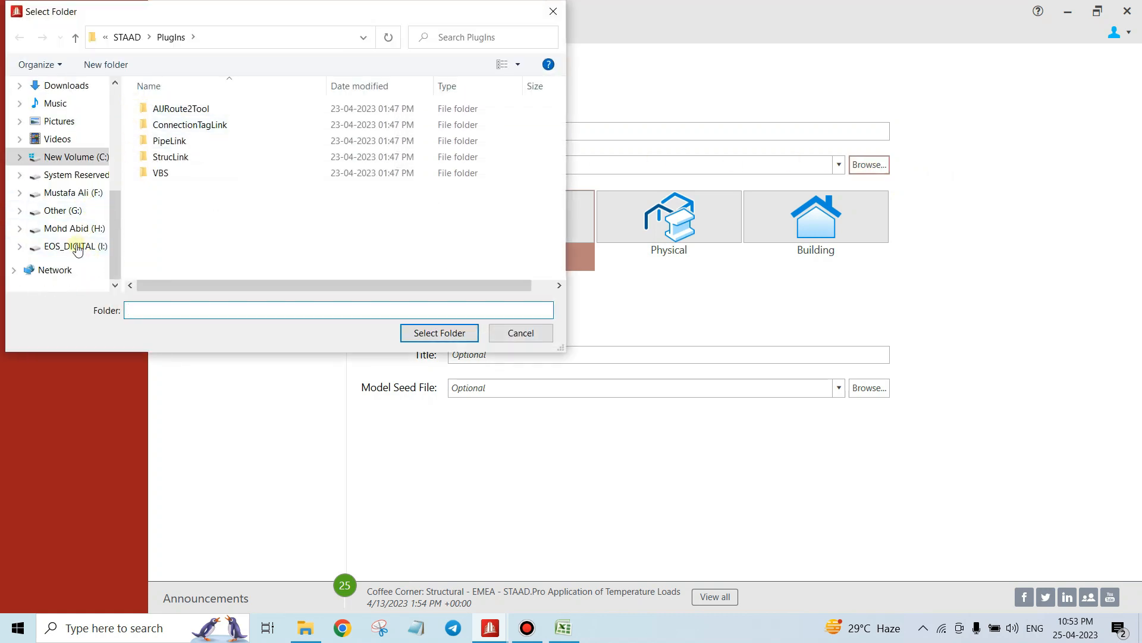
{"action": "left_click", "coordinate": [64, 229]}
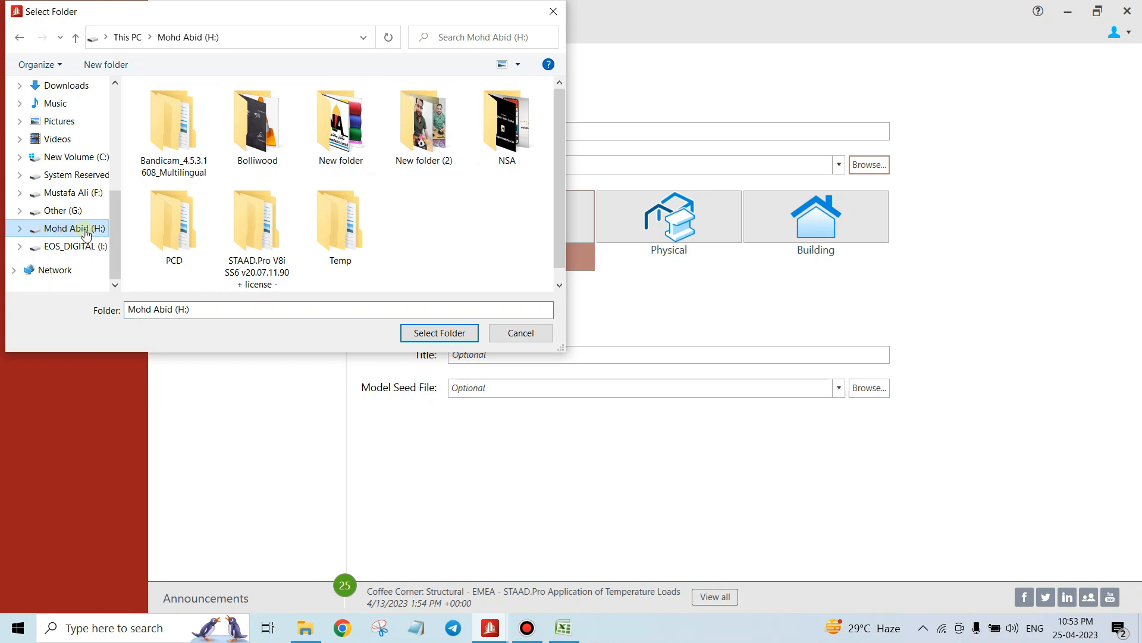
{"action": "right_click", "coordinate": [444, 241]}
{"action": "left_click", "coordinate": [424, 245]}
{"action": "left_click", "coordinate": [434, 329]}
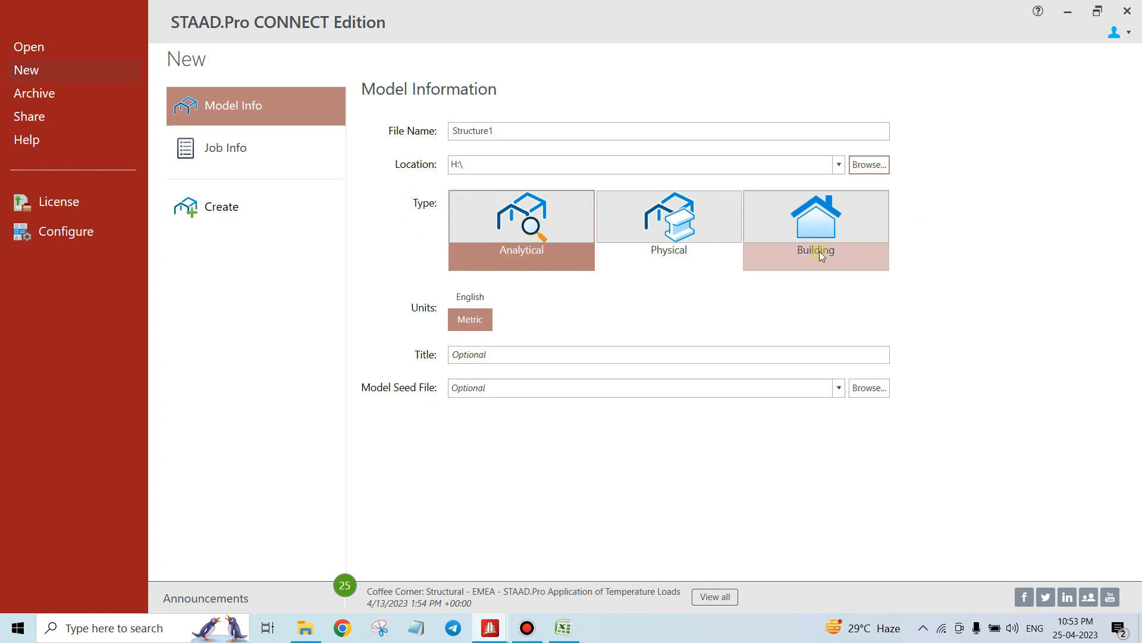
{"action": "left_click", "coordinate": [516, 224]}
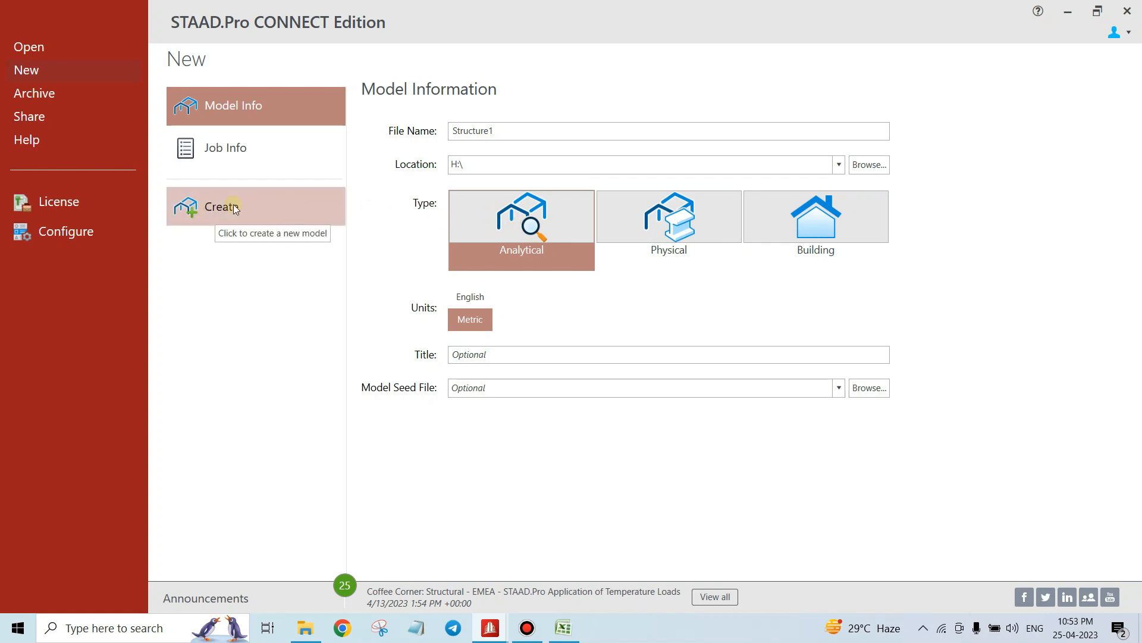
{"action": "left_click", "coordinate": [280, 208]}
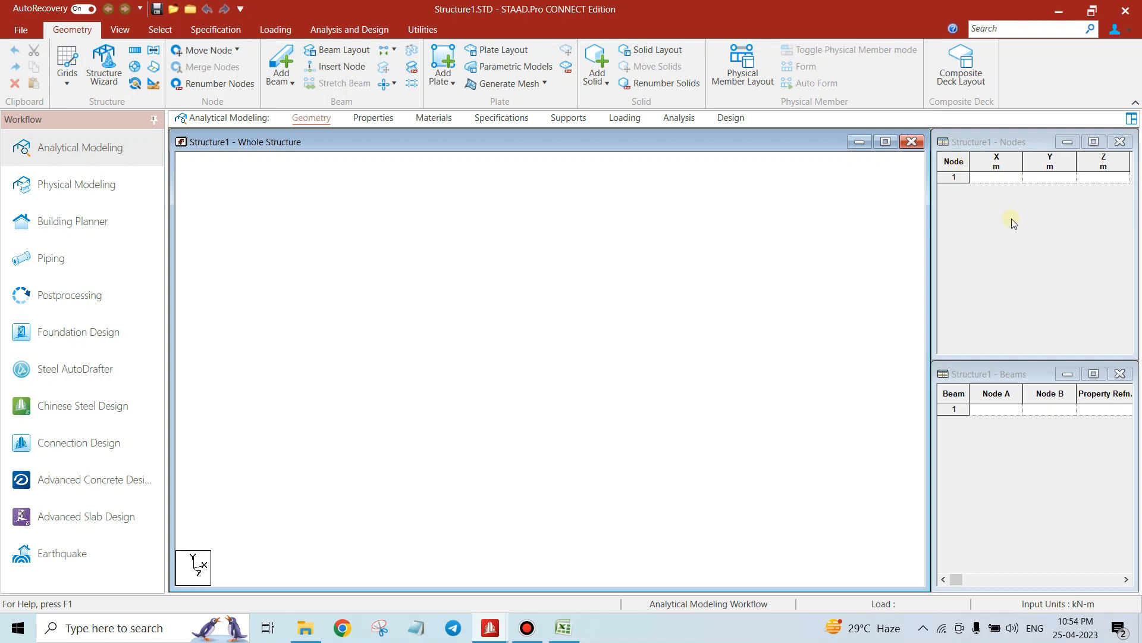
Add the first node at the origin, with X, Y and Z coordinates of 0 m
{"action": "left_click", "coordinate": [990, 179]}
{"action": "type", "text": "0"}
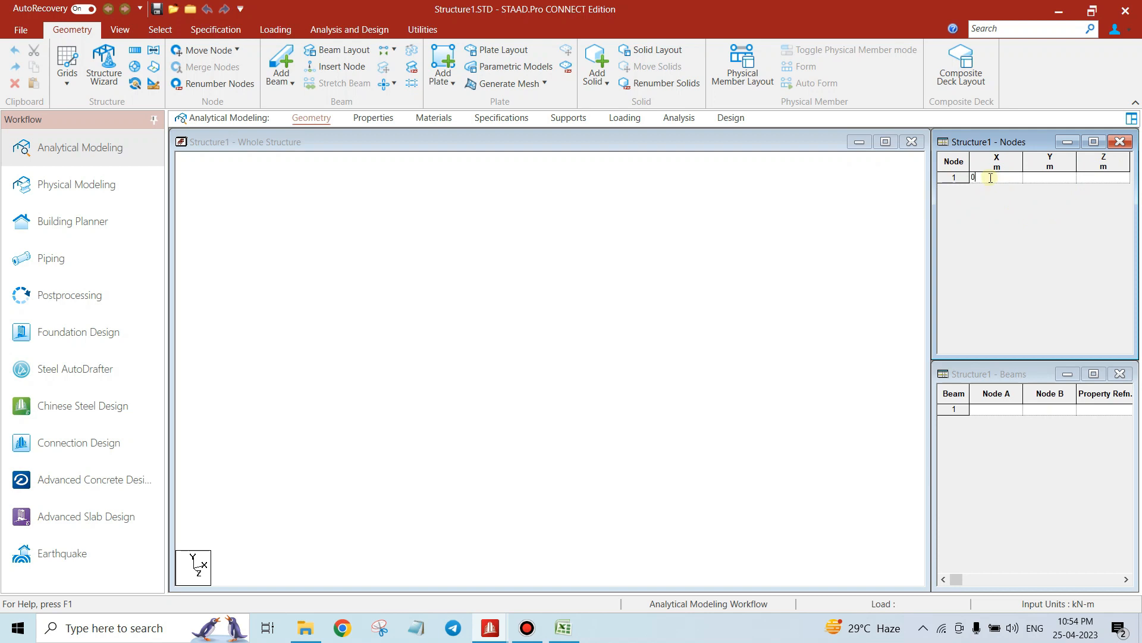
{"action": "key", "text": "Tab"}
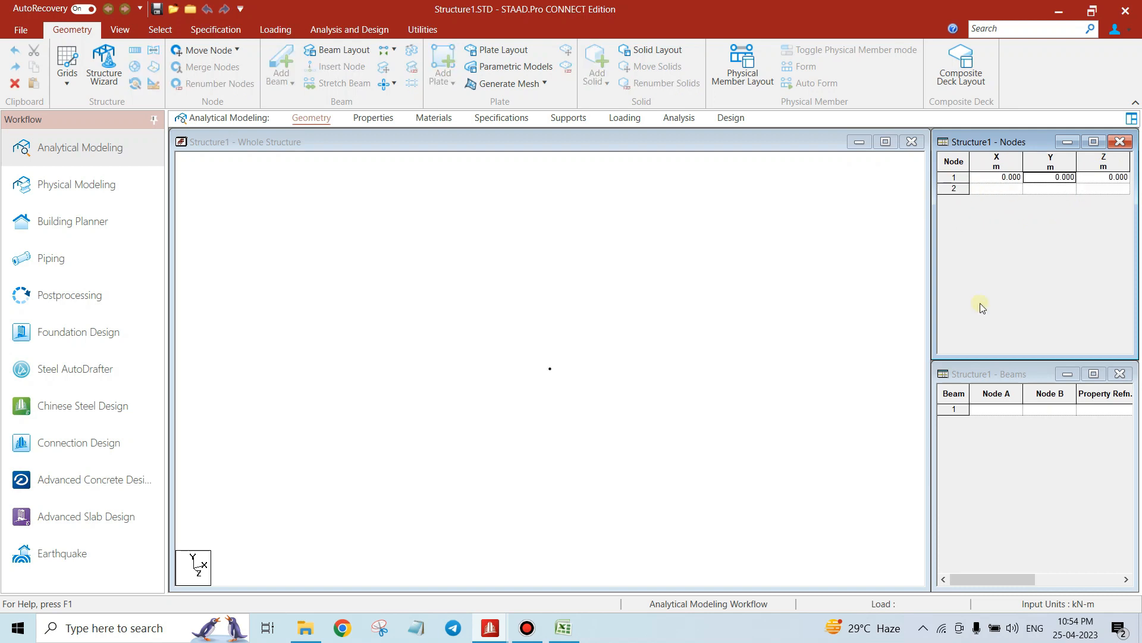
{"action": "left_click", "coordinate": [571, 390]}
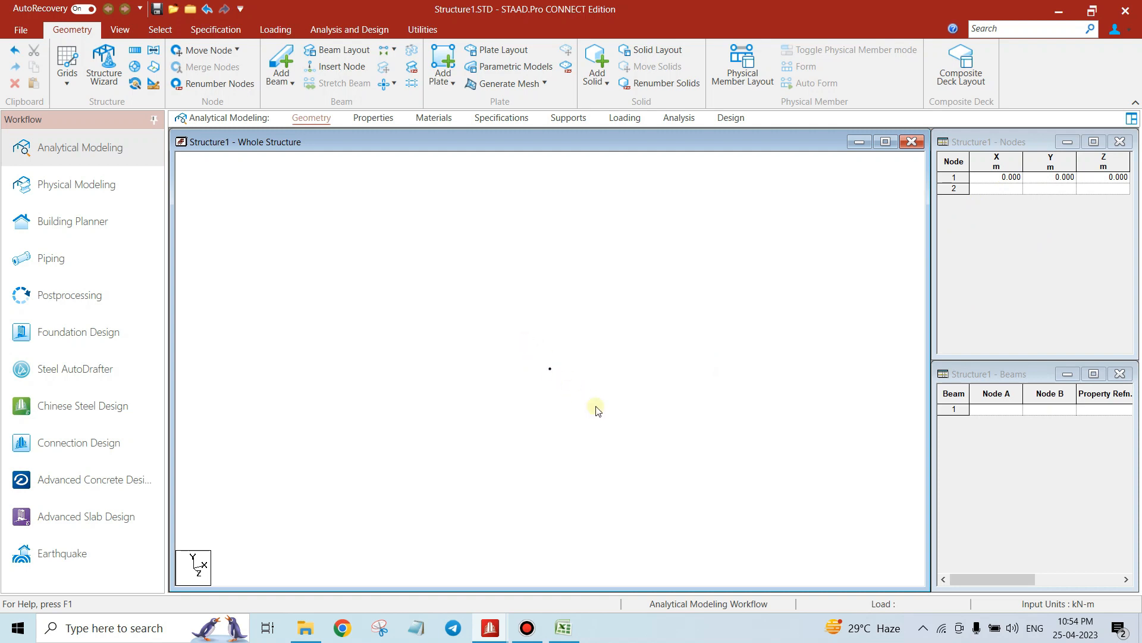
{"action": "left_click", "coordinate": [156, 26]}
{"action": "left_click", "coordinate": [10, 54]}
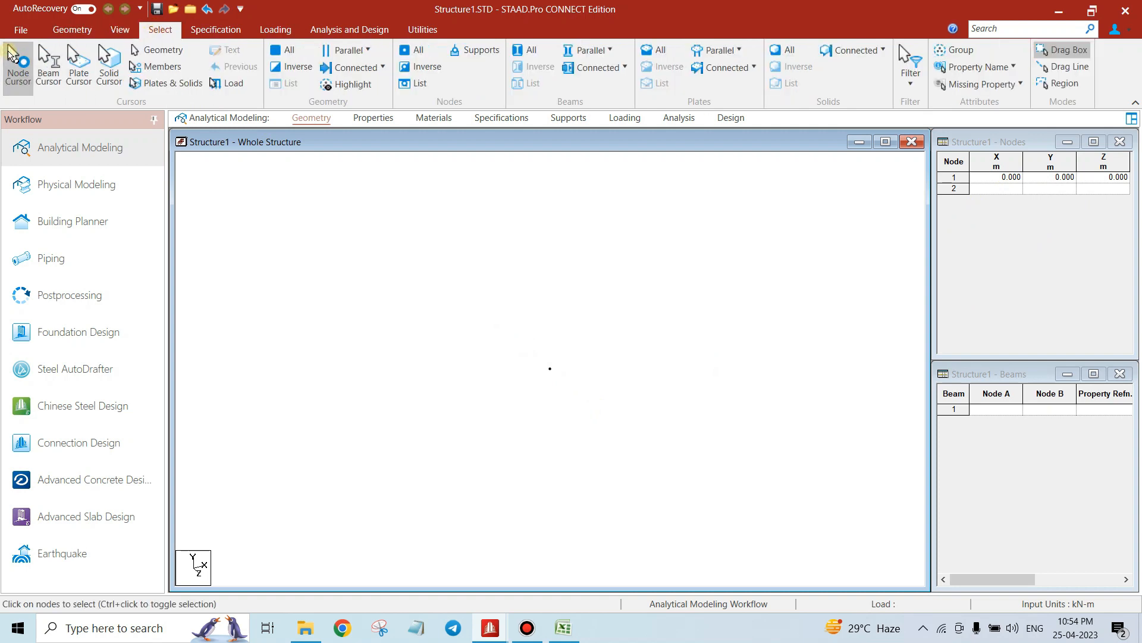
{"action": "left_click_drag", "start_coordinate": [503, 321], "coordinate": [653, 443]}
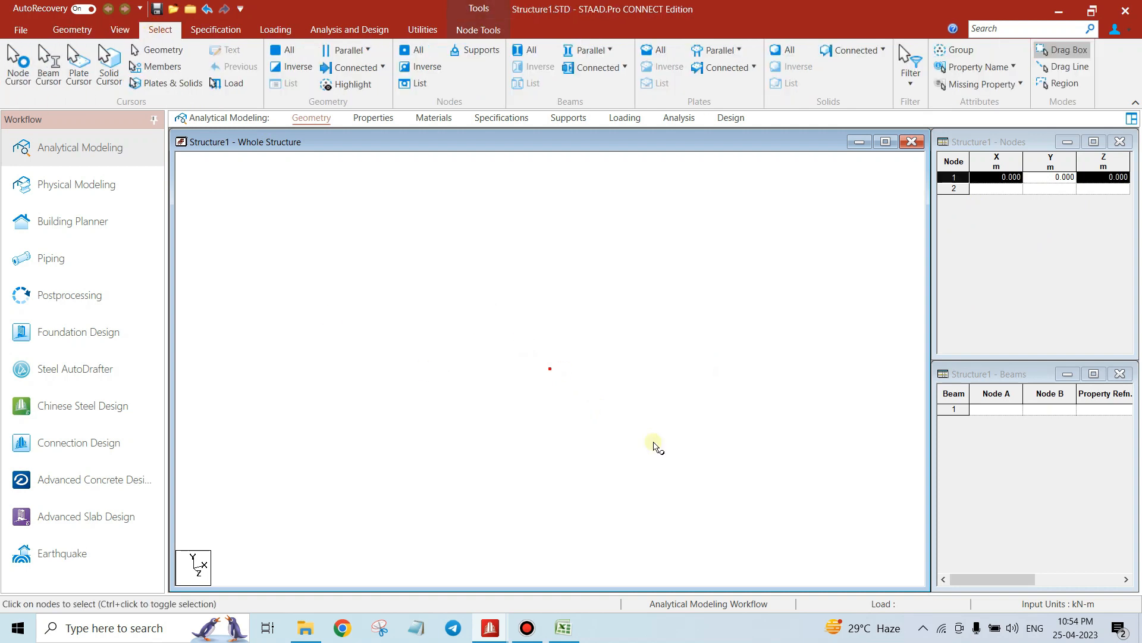
{"action": "left_click", "coordinate": [55, 76]}
{"action": "left_click_drag", "start_coordinate": [420, 288], "coordinate": [596, 405]}
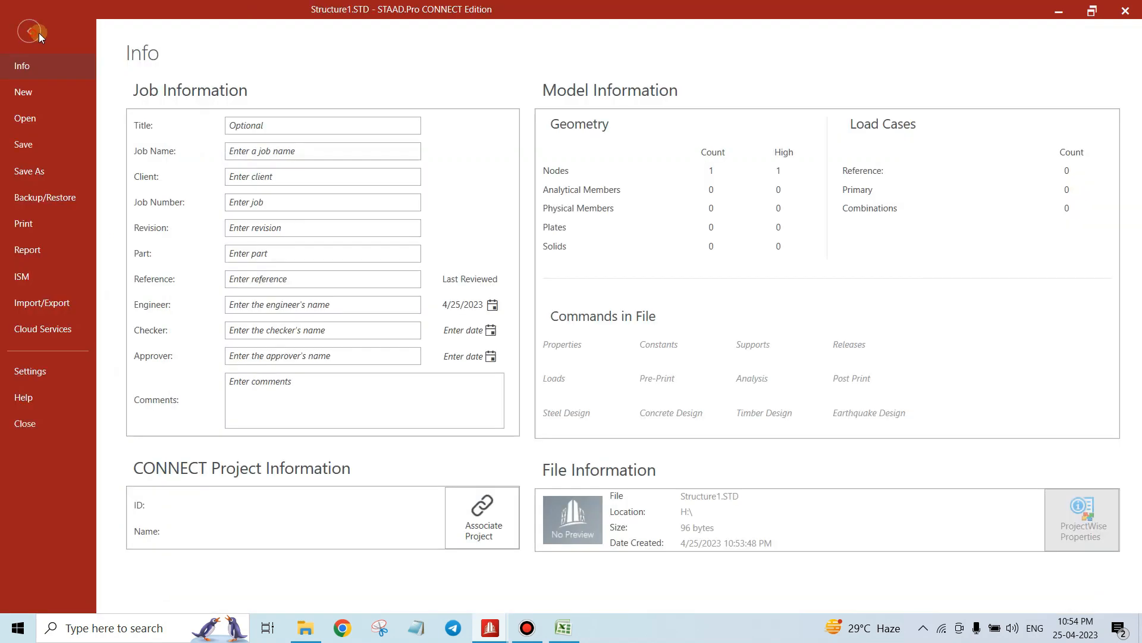
{"action": "left_click", "coordinate": [38, 33]}
{"action": "left_click", "coordinate": [122, 30]}
{"action": "left_click", "coordinate": [161, 31]}
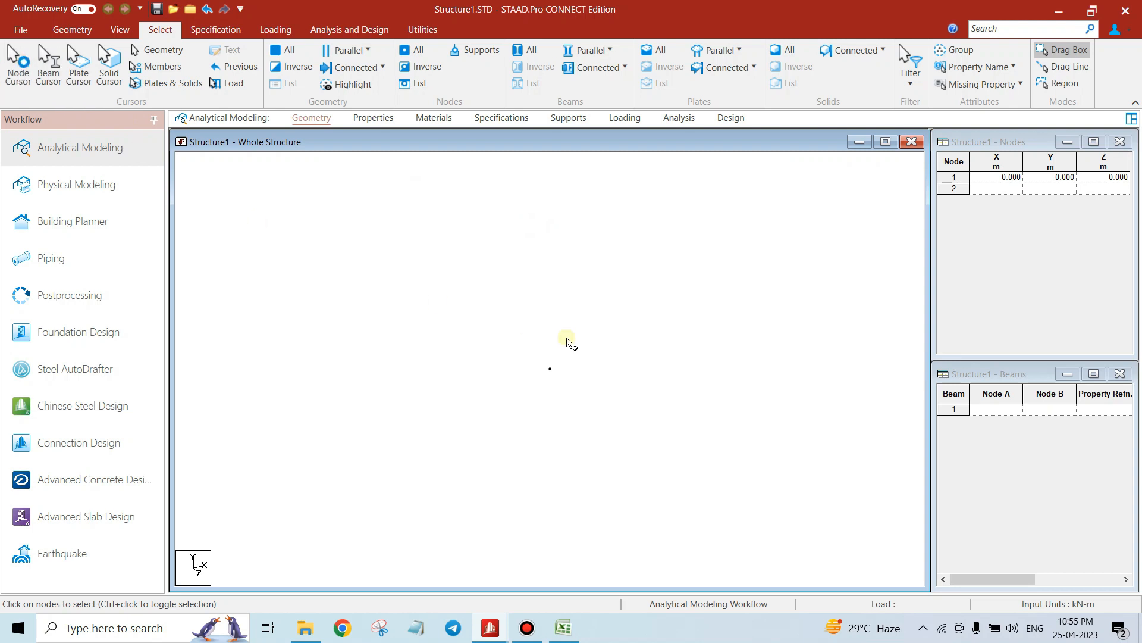
Copy the origin node and paste the copy with an offset of 5 m in X and 0 in Y and Z
{"action": "left_click", "coordinate": [717, 472]}
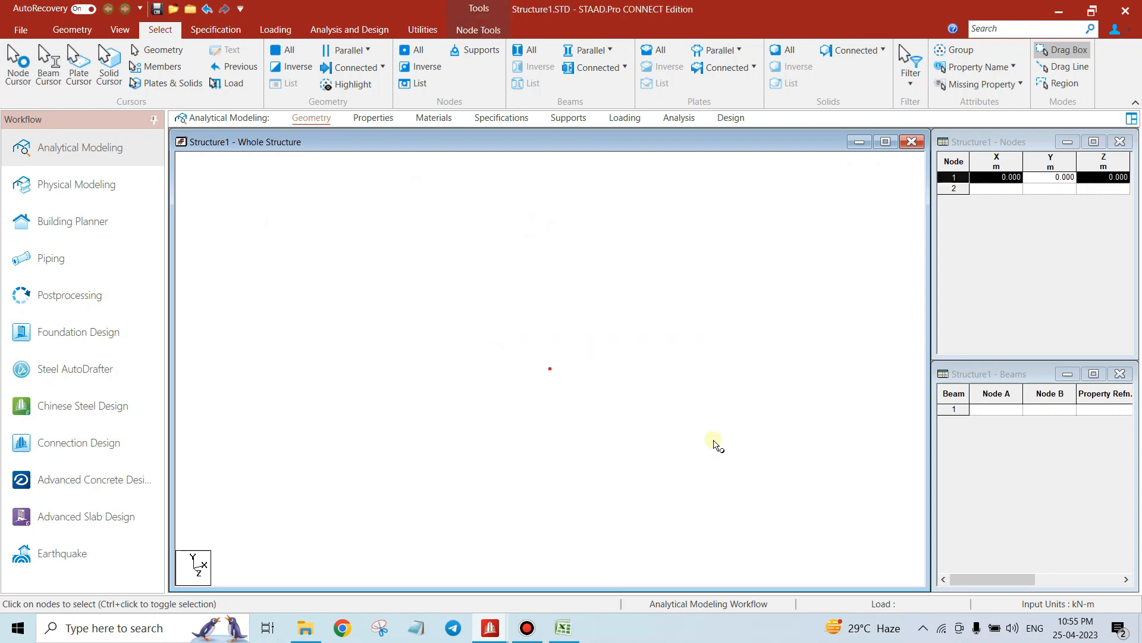
{"action": "left_click", "coordinate": [503, 351]}
{"action": "key", "text": "ctrl+v"}
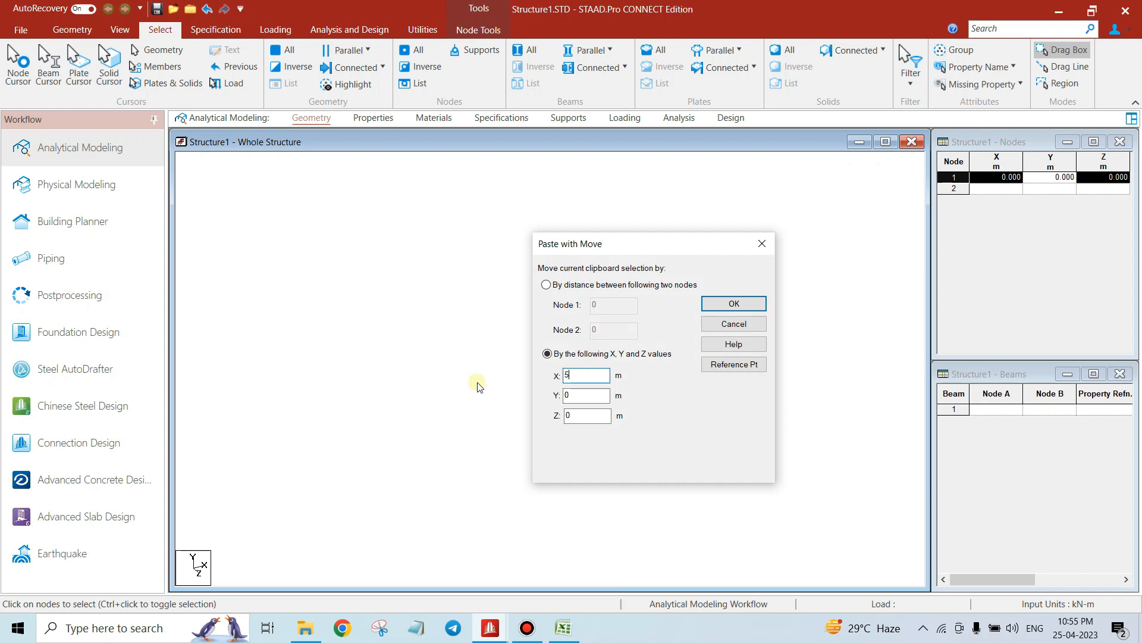
{"action": "key", "text": "Return"}
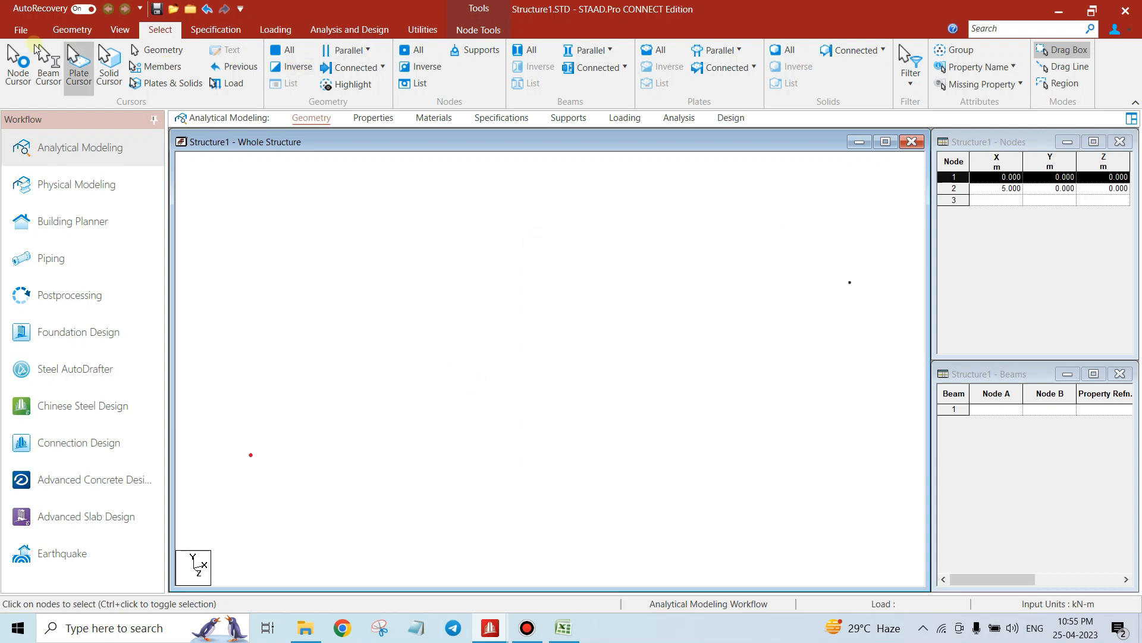
View the structure from the top and copy both nodes with an offset of 5 m in Z and 0 in X and Y
{"action": "left_click", "coordinate": [120, 29]}
{"action": "left_click", "coordinate": [307, 52]}
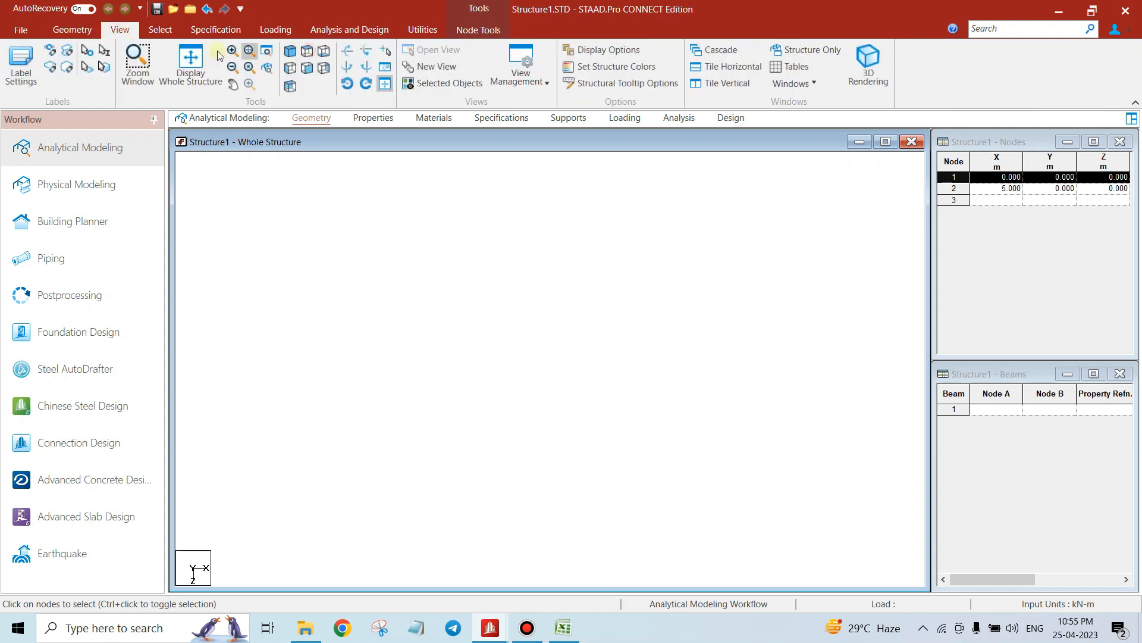
{"action": "left_click", "coordinate": [160, 29]}
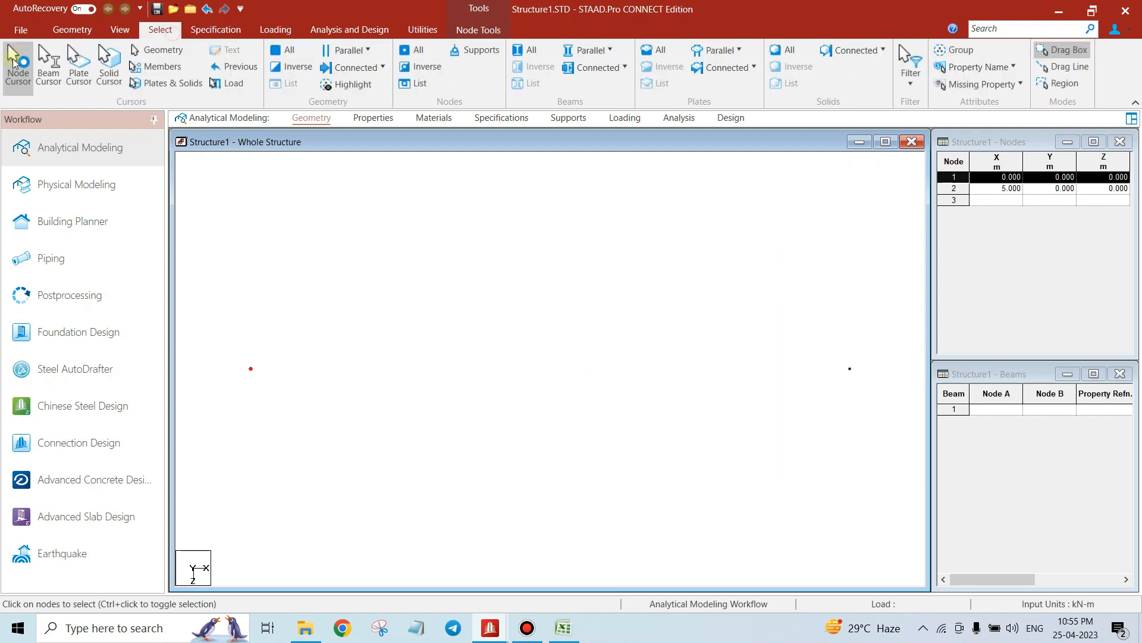
{"action": "left_click_drag", "start_coordinate": [202, 321], "coordinate": [861, 518]}
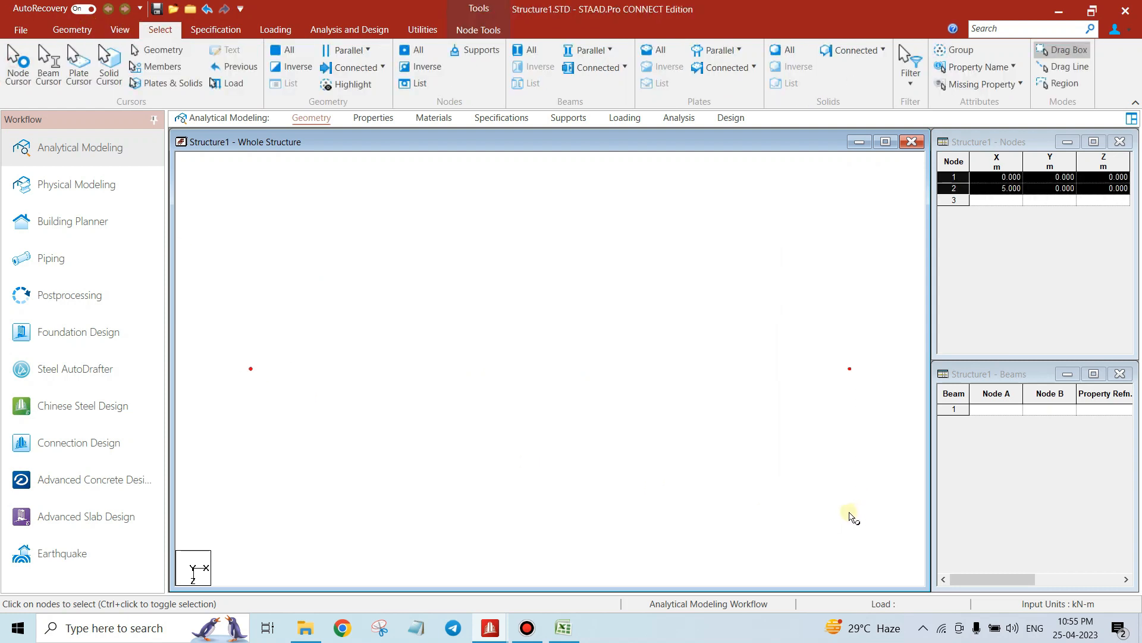
{"action": "key", "text": "ctrl+v"}
{"action": "left_click_drag", "start_coordinate": [605, 419], "coordinate": [321, 369]}
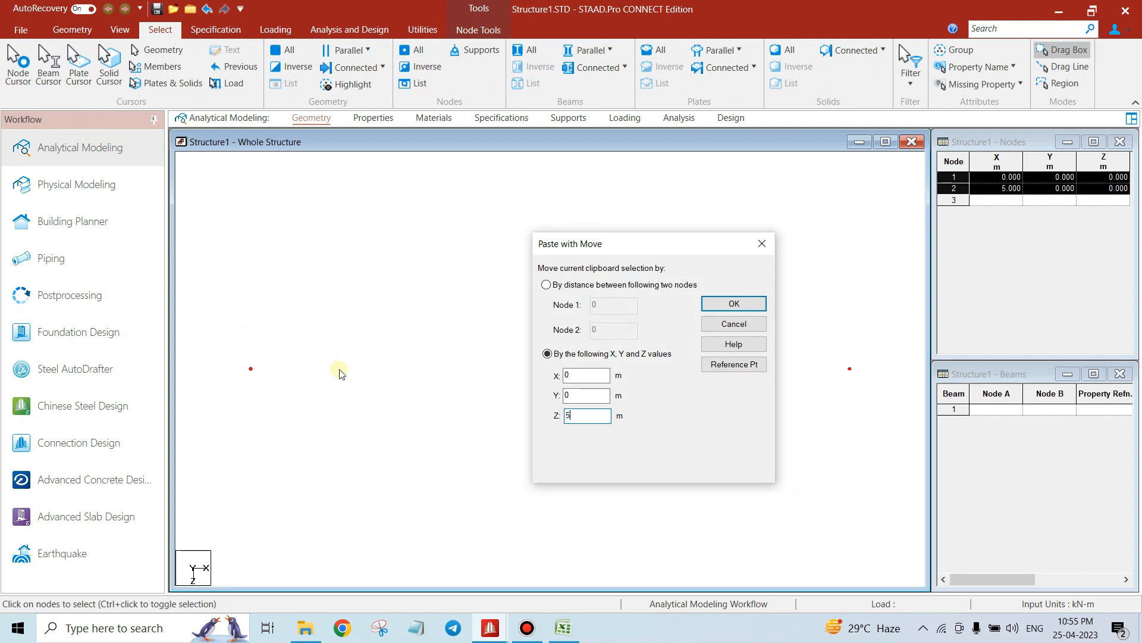
{"action": "key", "text": "Return"}
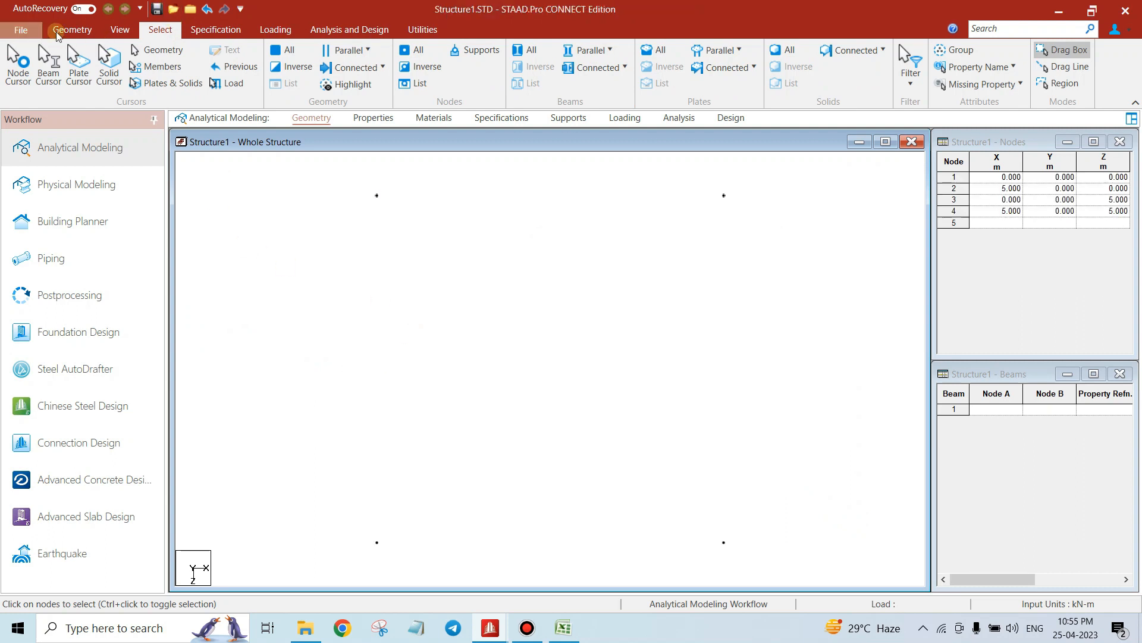
Add four node-to-node beams connecting nodes 3-1, 4-2, 1-2 and 3-4 into a closed square
{"action": "left_click", "coordinate": [65, 31]}
{"action": "left_click", "coordinate": [277, 71]}
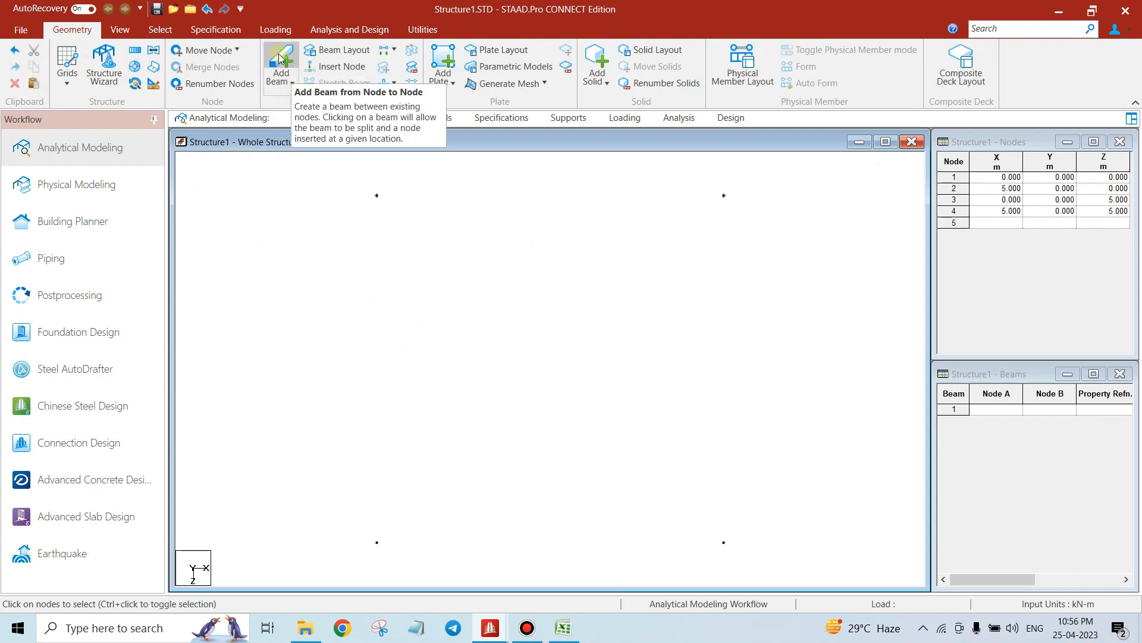
{"action": "left_click", "coordinate": [285, 85]}
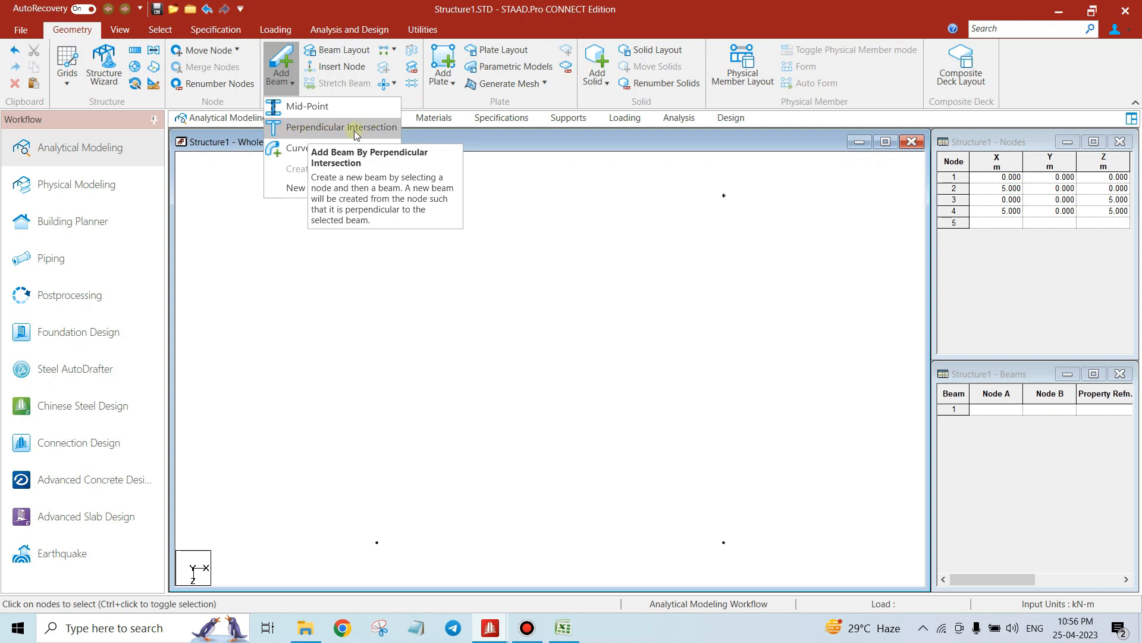
{"action": "left_click", "coordinate": [277, 59]}
{"action": "left_click_drag", "start_coordinate": [378, 542], "coordinate": [377, 195]}
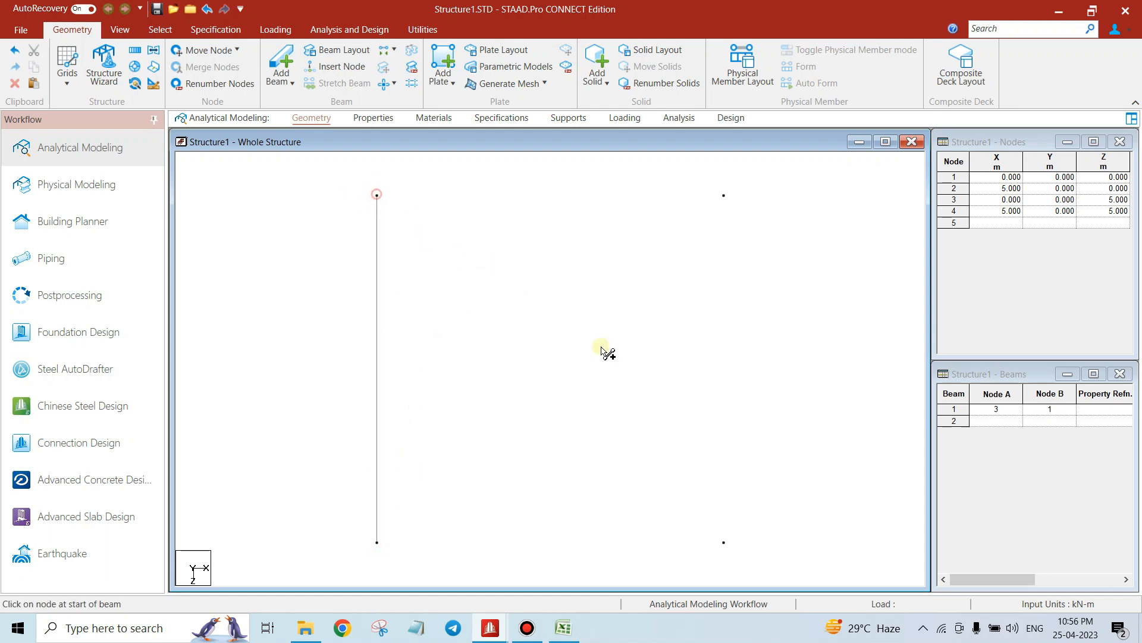
{"action": "left_click_drag", "start_coordinate": [723, 542], "coordinate": [724, 195]}
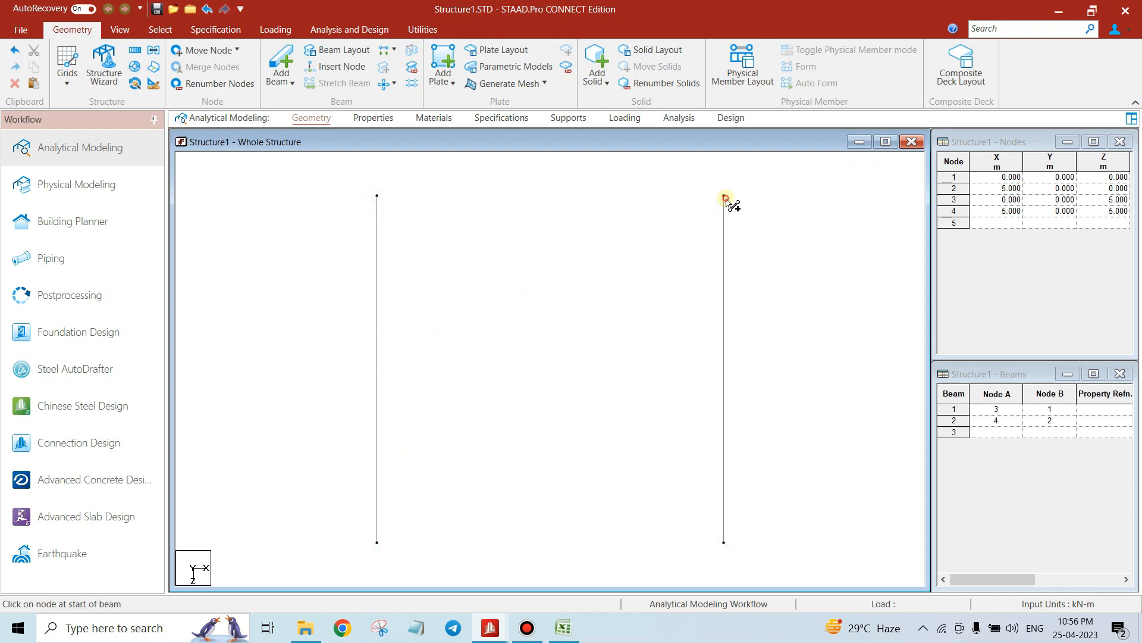
{"action": "left_click_drag", "start_coordinate": [377, 195], "coordinate": [723, 195]}
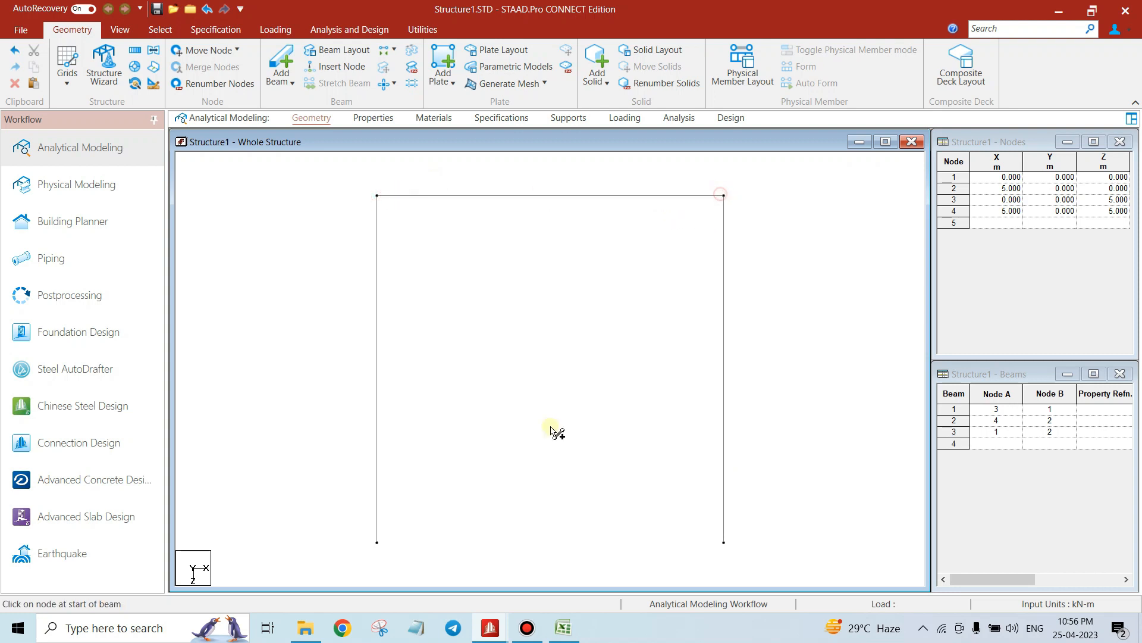
{"action": "left_click_drag", "start_coordinate": [378, 543], "coordinate": [724, 542]}
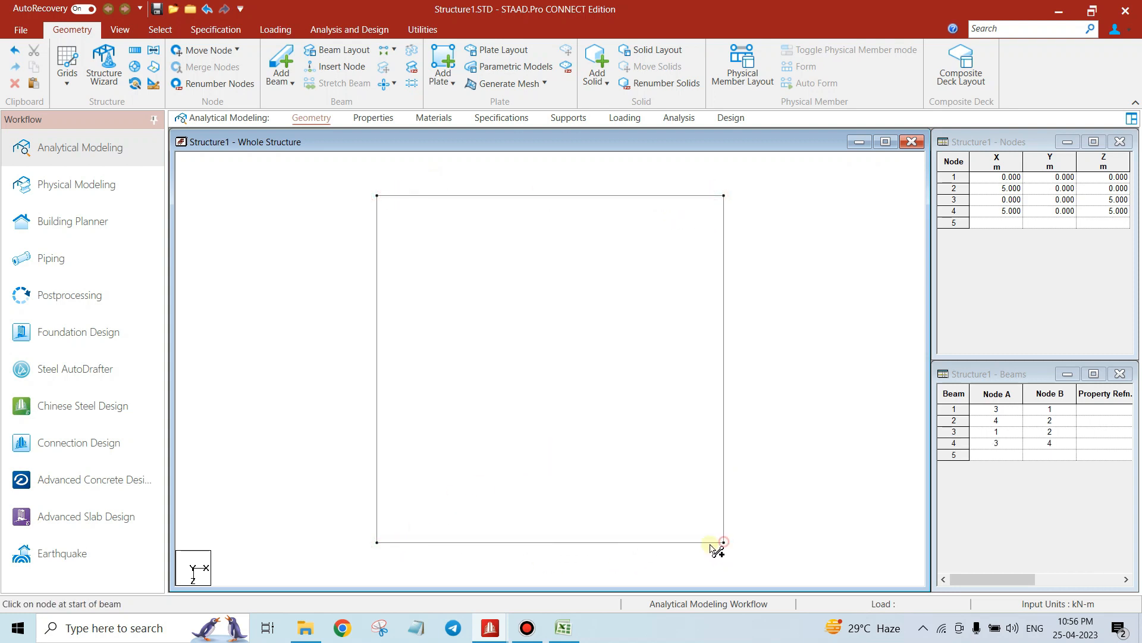
{"action": "left_click", "coordinate": [613, 541]}
{"action": "left_click", "coordinate": [560, 347]}
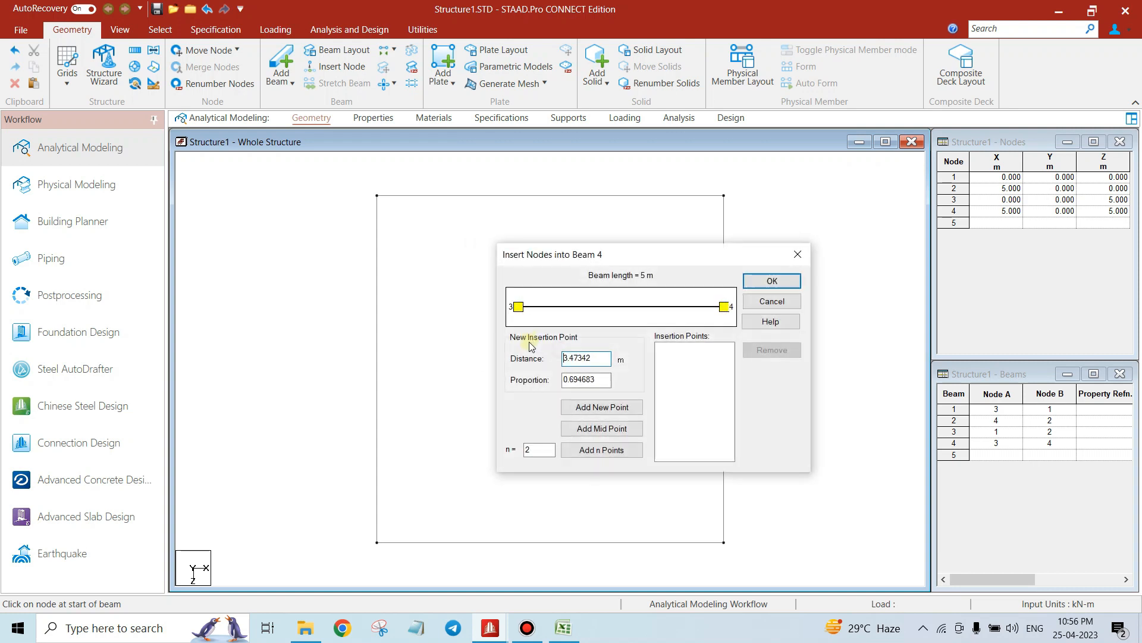
{"action": "left_click", "coordinate": [798, 254]}
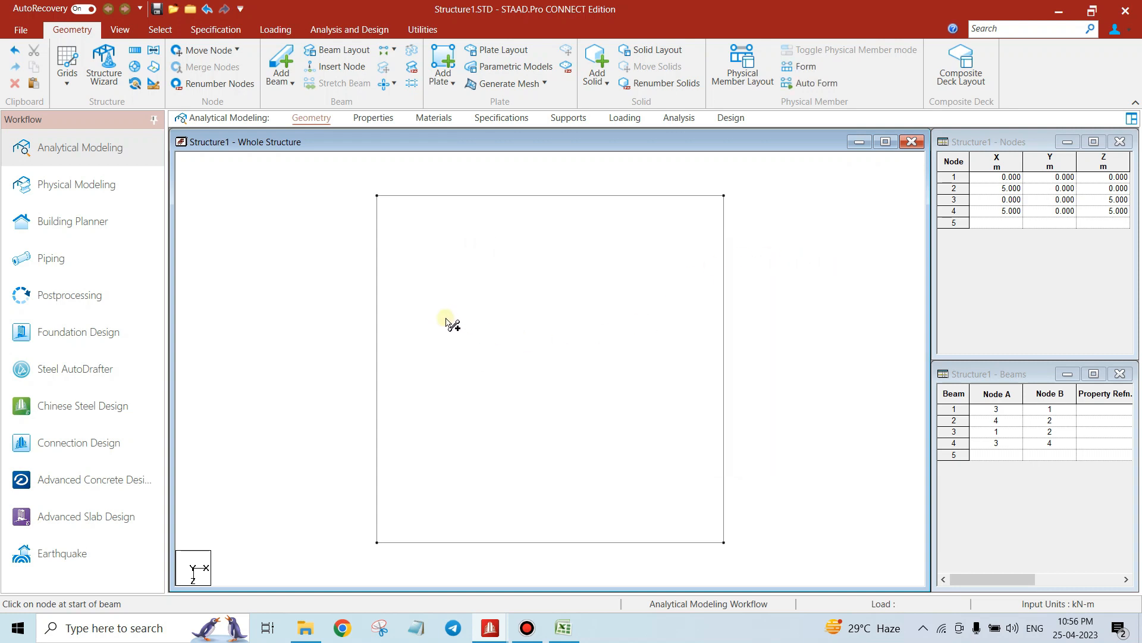
{"action": "left_click", "coordinate": [126, 37]}
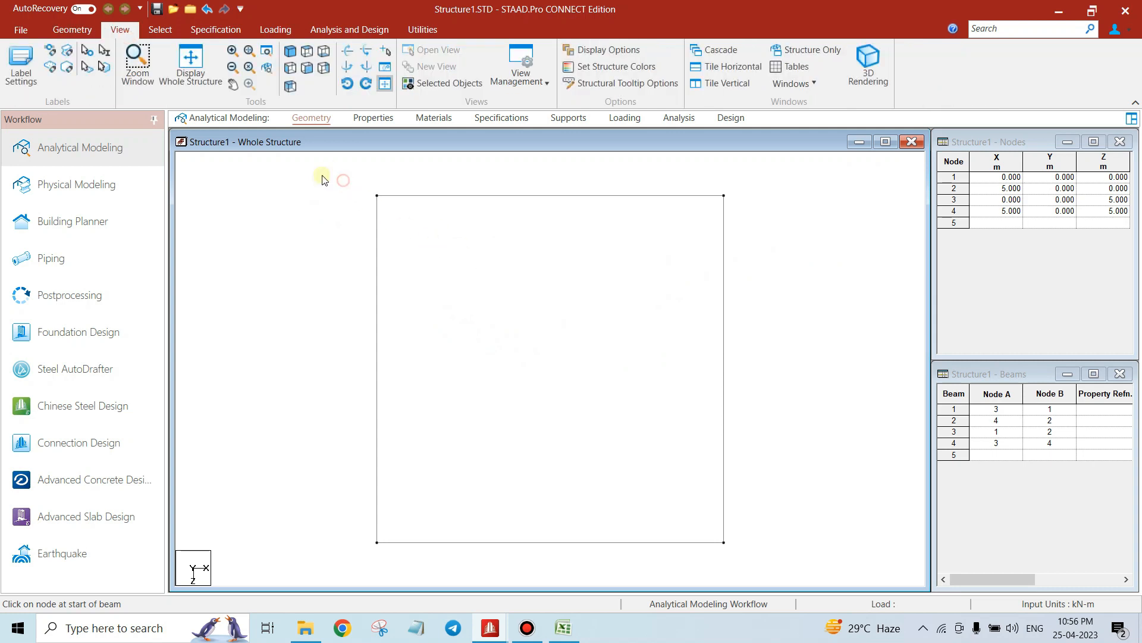
{"action": "left_click", "coordinate": [167, 30]}
{"action": "left_click", "coordinate": [78, 63]}
{"action": "left_click", "coordinate": [366, 179]}
{"action": "left_click_drag", "start_coordinate": [761, 489], "coordinate": [852, 554]}
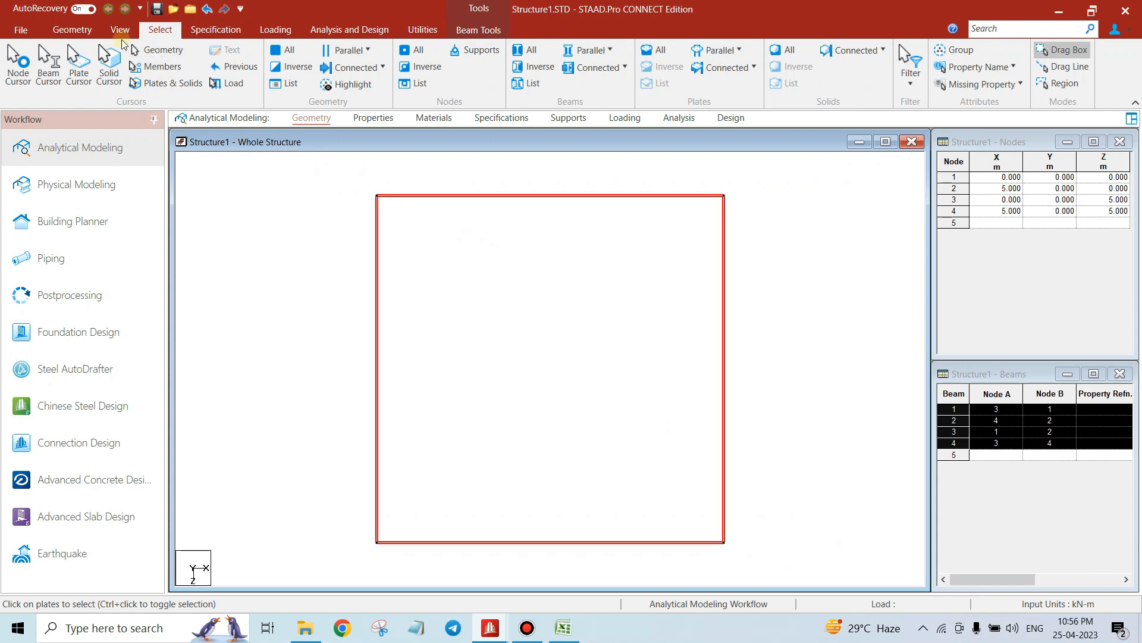
{"action": "left_click", "coordinate": [120, 30]}
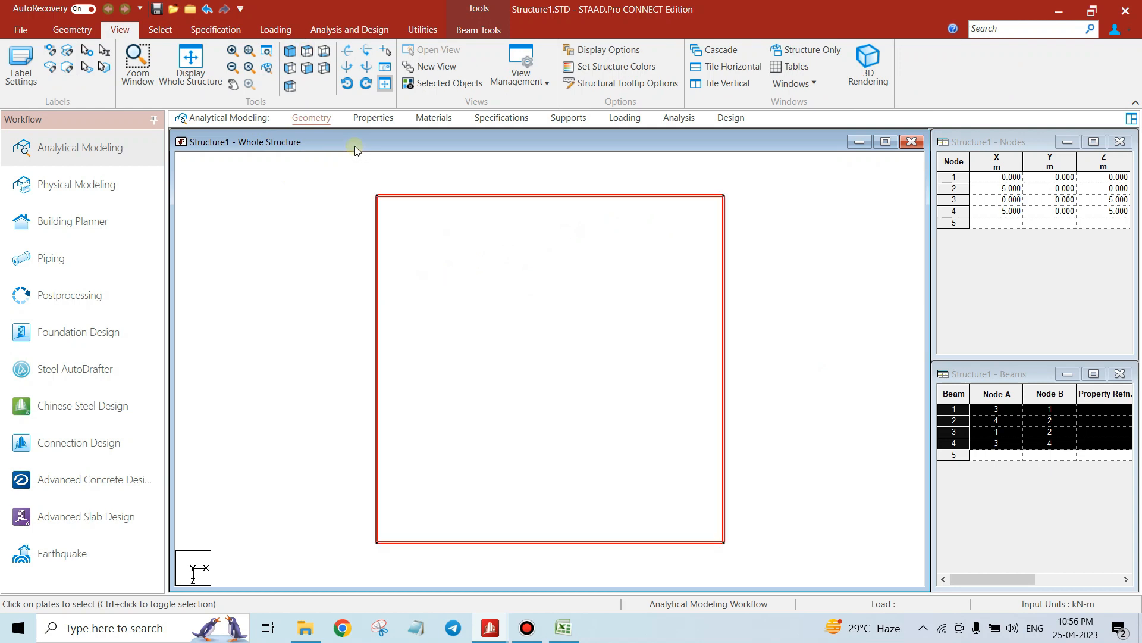
Select the four square nodes and repeat them once in the Y direction with a step spacing of -3 m
{"action": "left_click", "coordinate": [160, 30]}
{"action": "left_click_drag", "start_coordinate": [337, 169], "coordinate": [801, 598]}
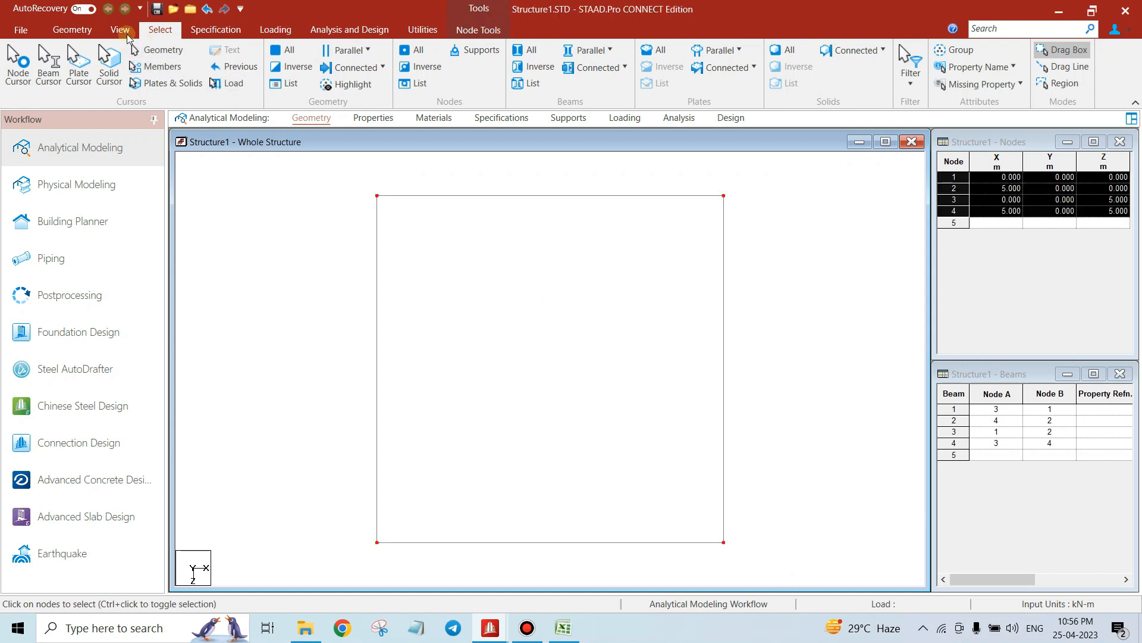
{"action": "left_click", "coordinate": [326, 161]}
{"action": "left_click_drag", "start_coordinate": [716, 553], "coordinate": [747, 586]}
{"action": "left_click", "coordinate": [72, 30]}
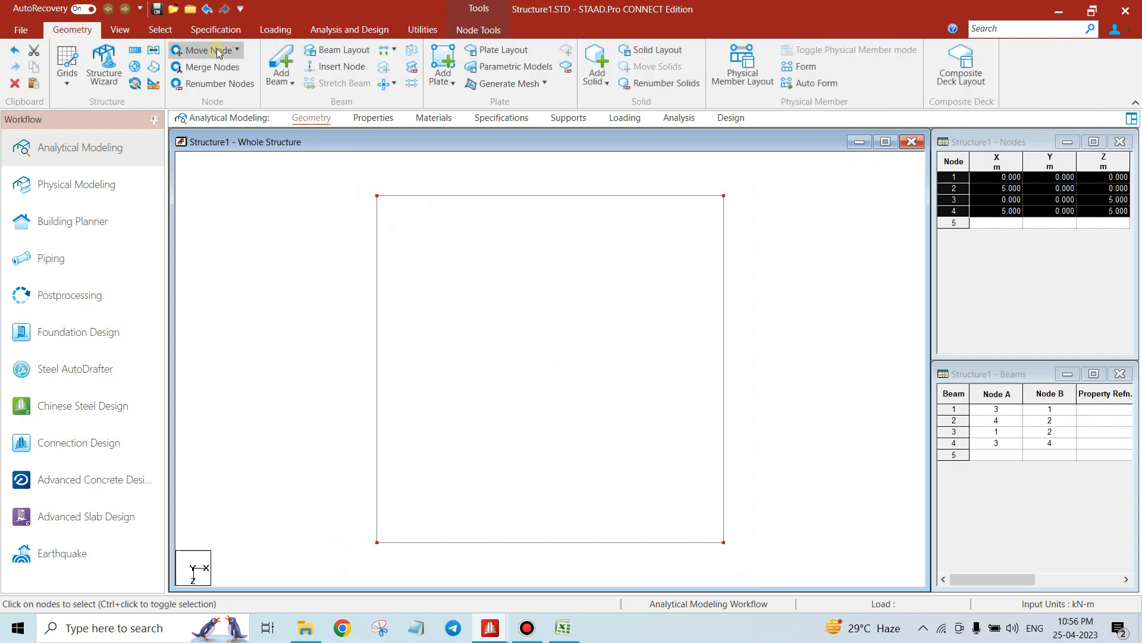
{"action": "left_click", "coordinate": [134, 50]}
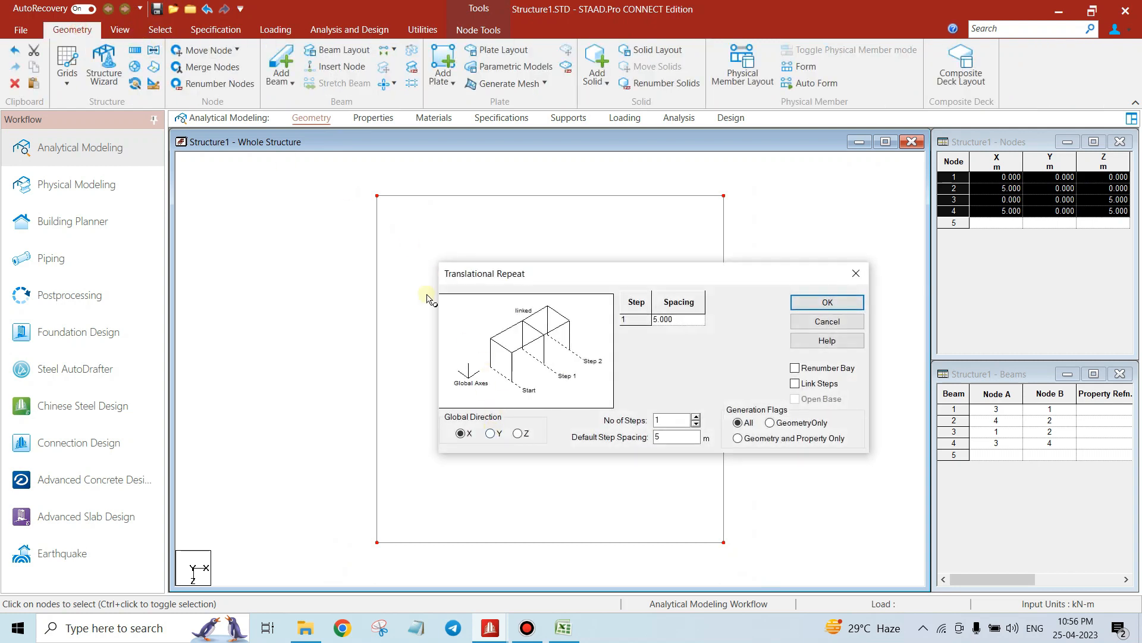
{"action": "left_click_drag", "start_coordinate": [553, 280], "coordinate": [605, 201]}
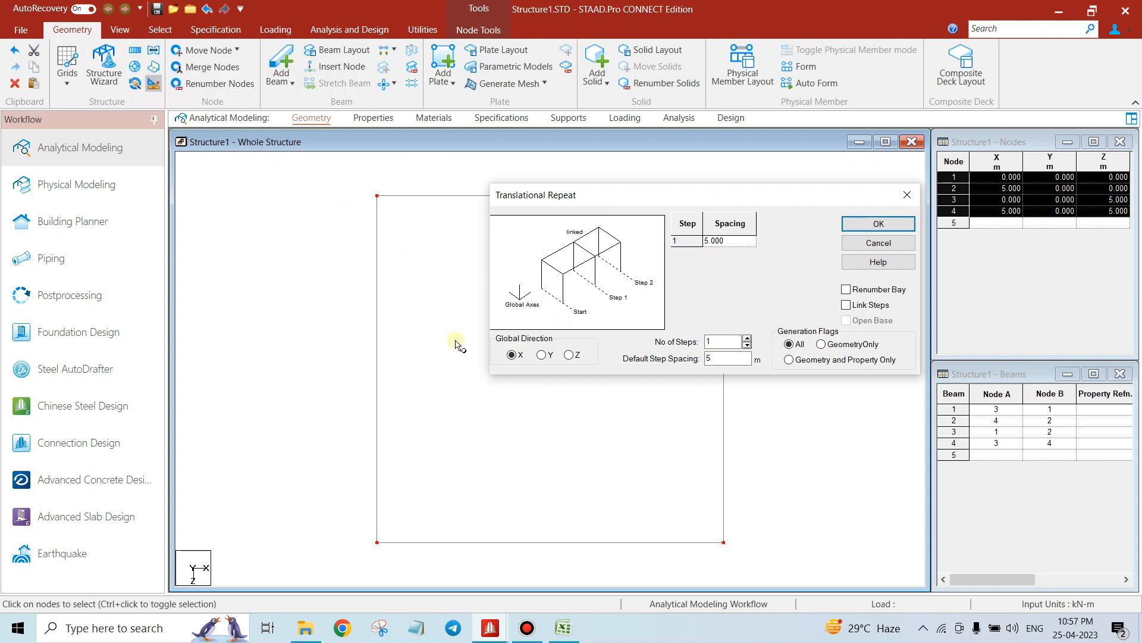
{"action": "double_click", "coordinate": [738, 361]}
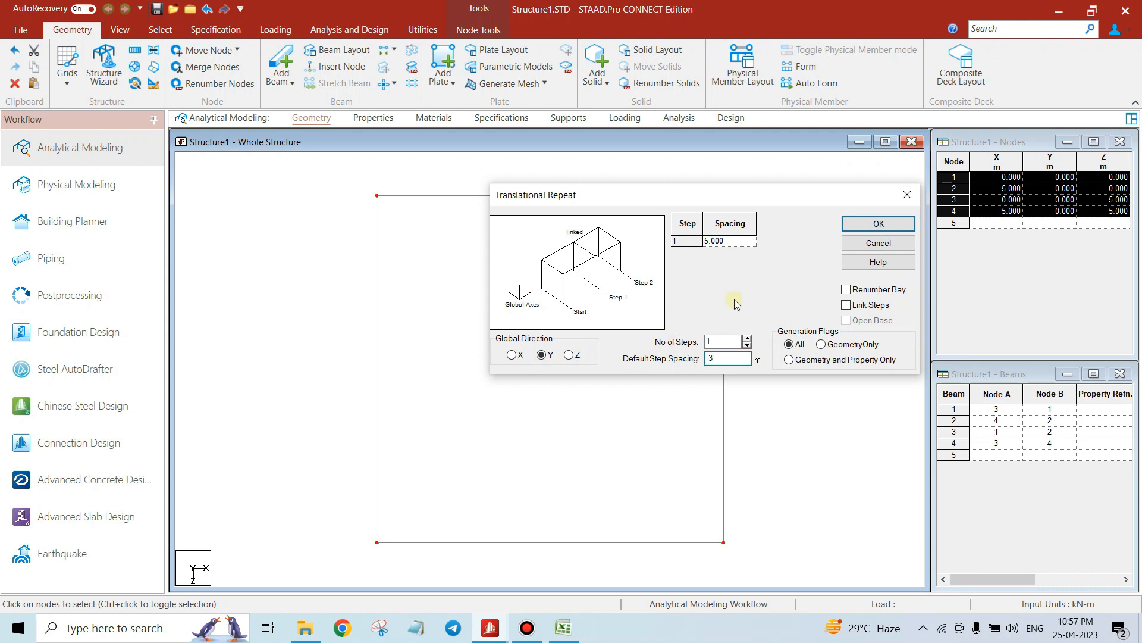
{"action": "left_click", "coordinate": [878, 223]}
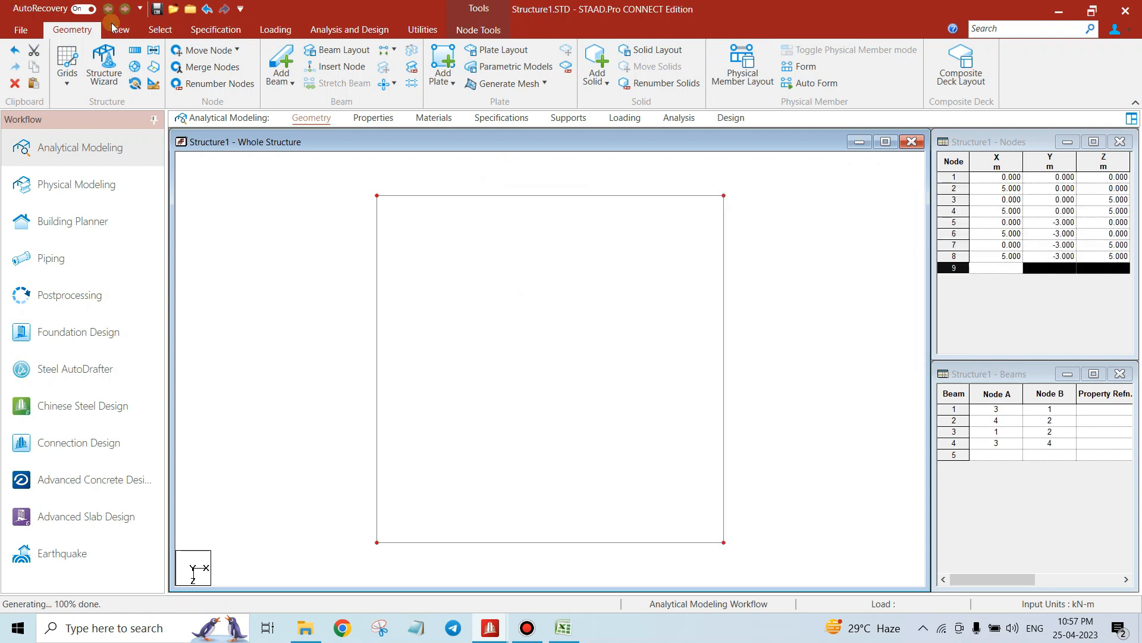
In the isometric view, add four columns connecting nodes 5-1, 7-3, 6-2 and 8-4
{"action": "left_click", "coordinate": [113, 28]}
{"action": "left_click", "coordinate": [289, 51]}
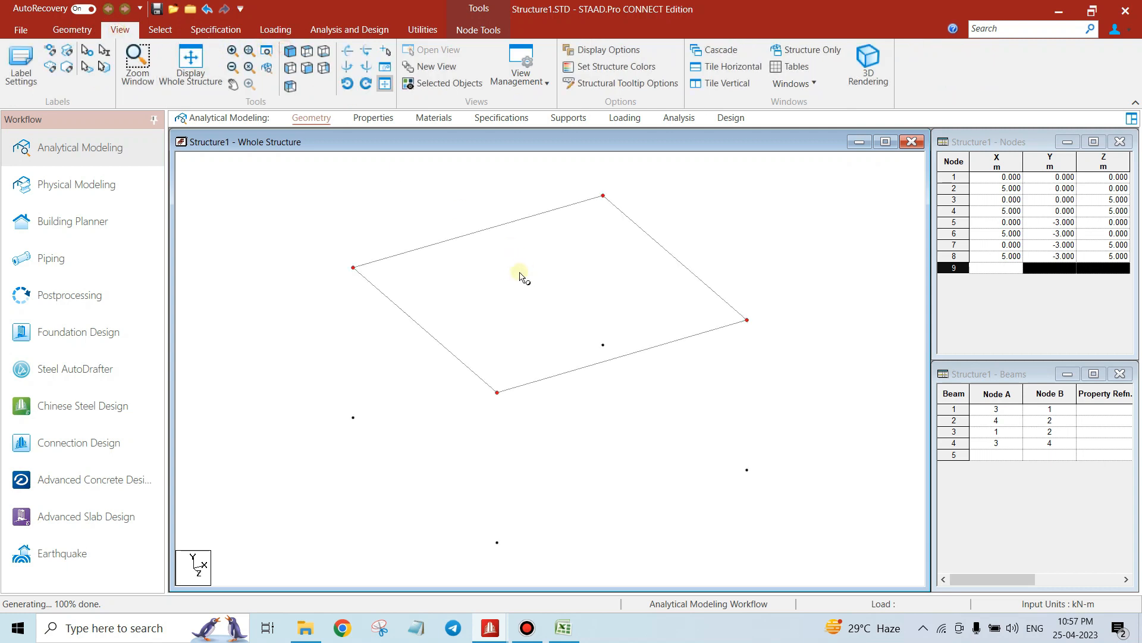
{"action": "left_click", "coordinate": [164, 30]}
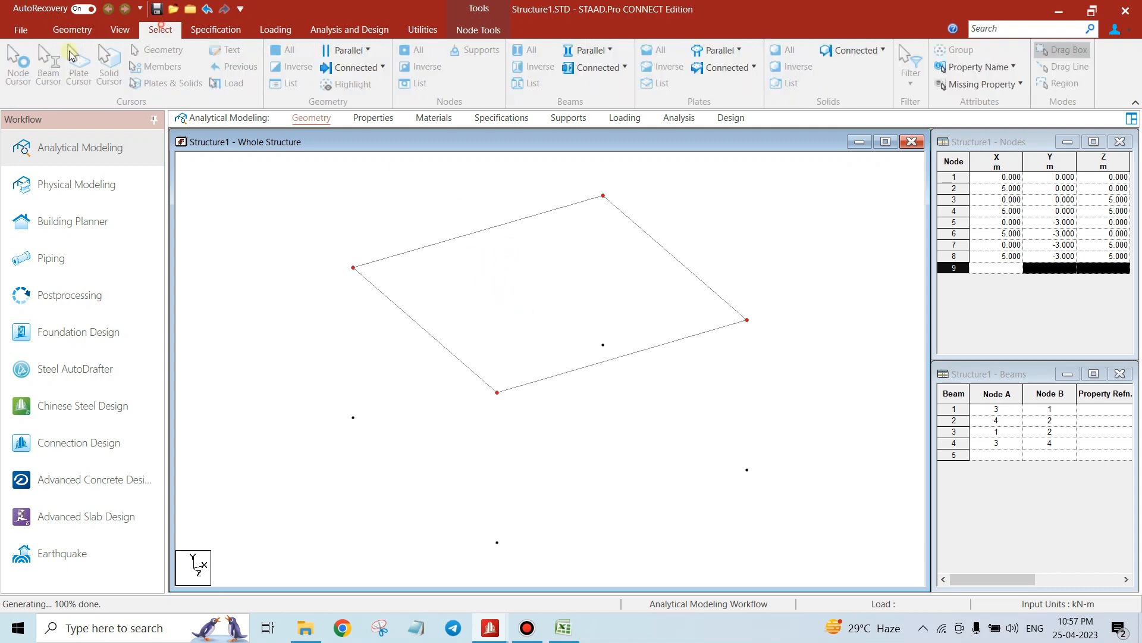
{"action": "left_click", "coordinate": [72, 30]}
{"action": "left_click", "coordinate": [281, 60]}
{"action": "left_click_drag", "start_coordinate": [354, 418], "coordinate": [354, 268]}
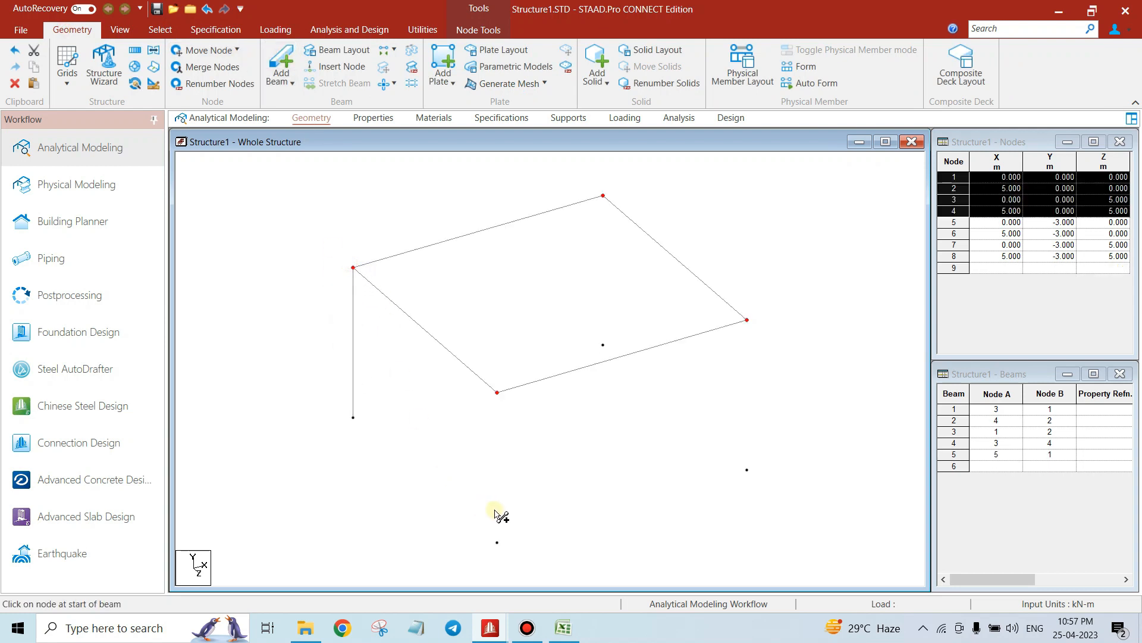
{"action": "left_click_drag", "start_coordinate": [497, 543], "coordinate": [497, 392]}
{"action": "left_click_drag", "start_coordinate": [604, 348], "coordinate": [603, 197]}
{"action": "left_click_drag", "start_coordinate": [750, 470], "coordinate": [747, 321]}
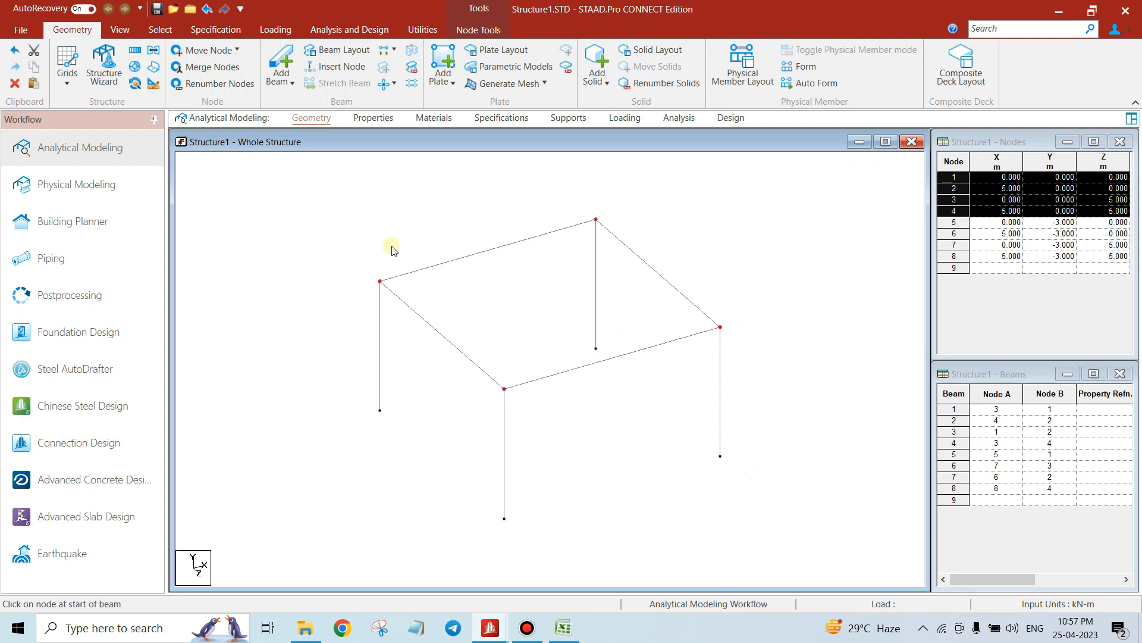
Select the two side beams, the front beam and the two front columns at Z = 5 m and copy them
{"action": "left_click", "coordinate": [119, 29]}
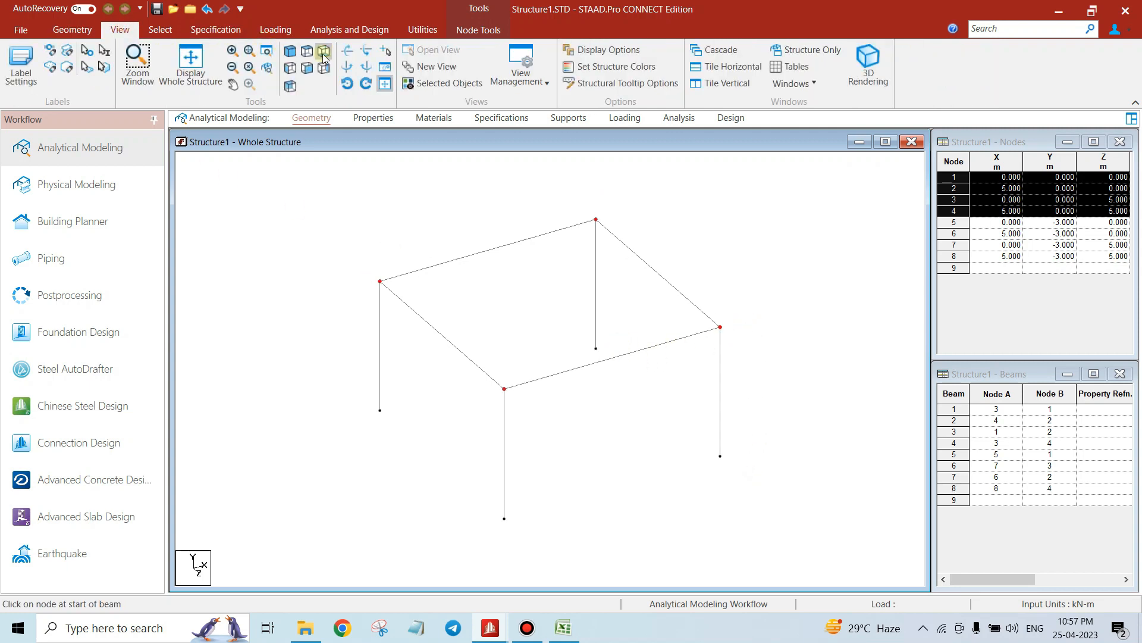
{"action": "left_click", "coordinate": [156, 32]}
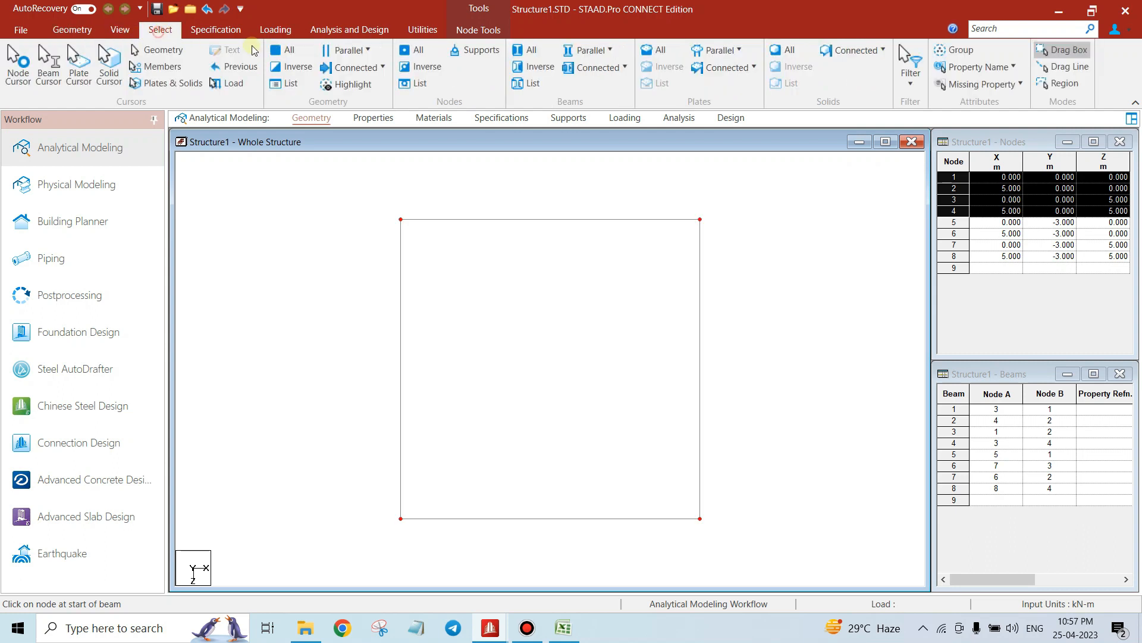
{"action": "left_click", "coordinate": [119, 29]}
{"action": "left_click", "coordinate": [200, 59]}
{"action": "left_click_drag", "start_coordinate": [370, 268], "coordinate": [857, 583]}
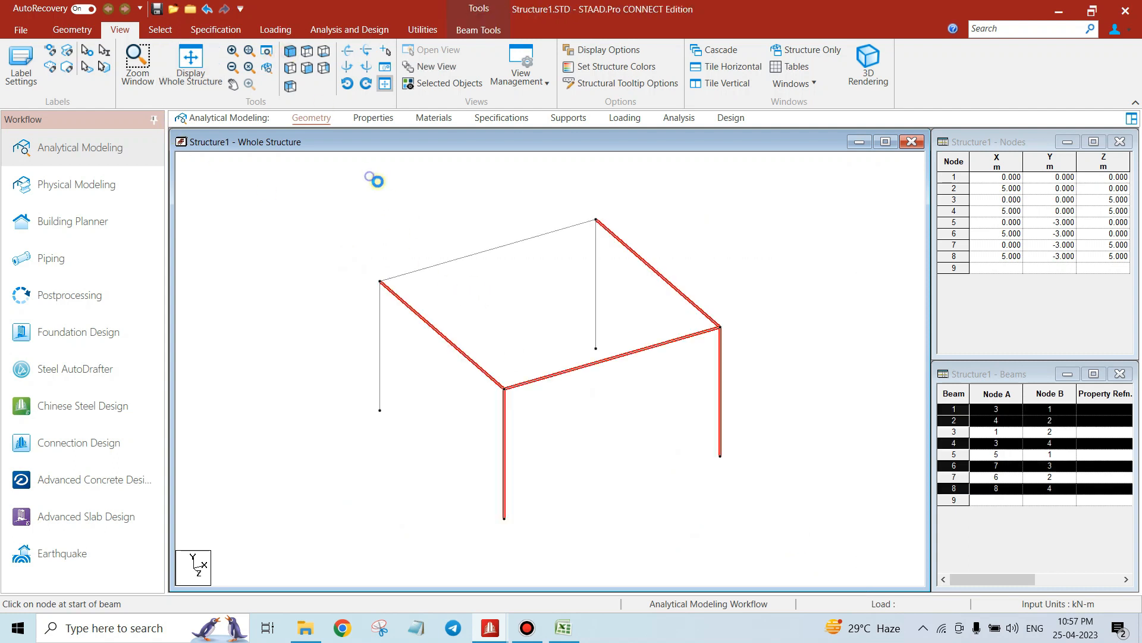
{"action": "right_click", "coordinate": [390, 199]}
{"action": "left_click", "coordinate": [415, 212]}
Paste the copied members onto node 3 using the default reference point, adding a second 5 m bay in Z
{"action": "right_click", "coordinate": [405, 209]}
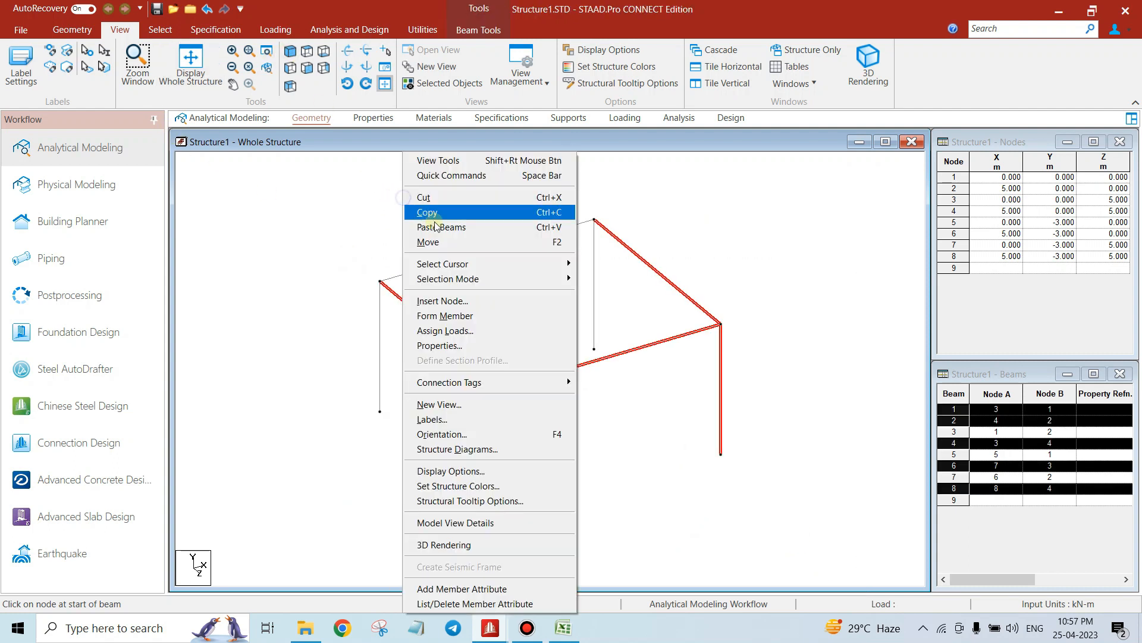
{"action": "left_click", "coordinate": [423, 227]}
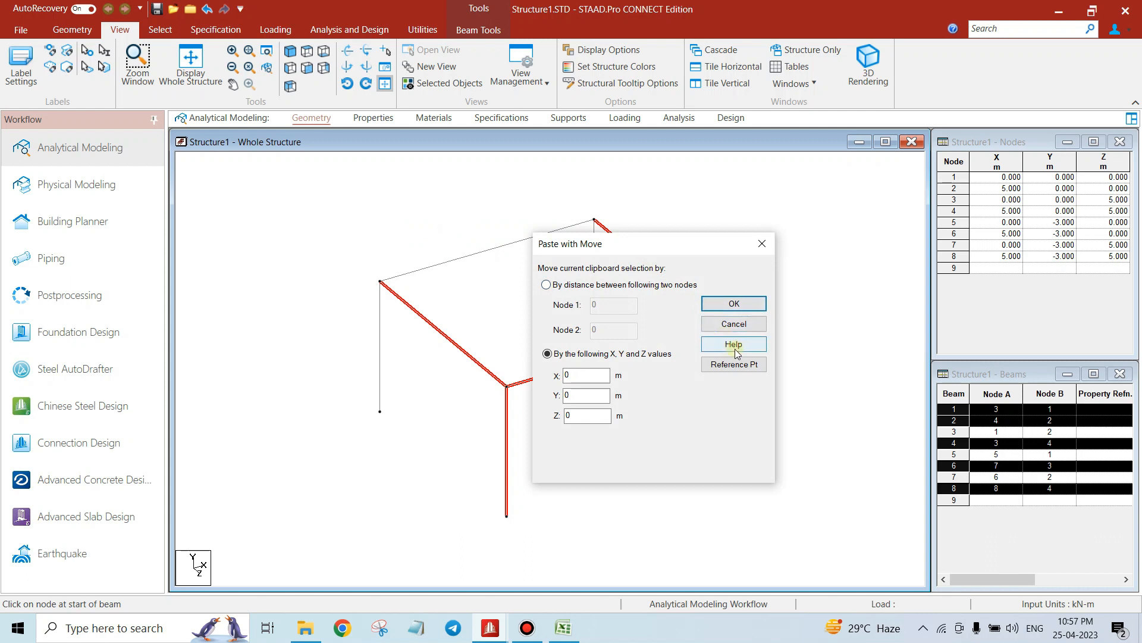
{"action": "left_click", "coordinate": [735, 364]}
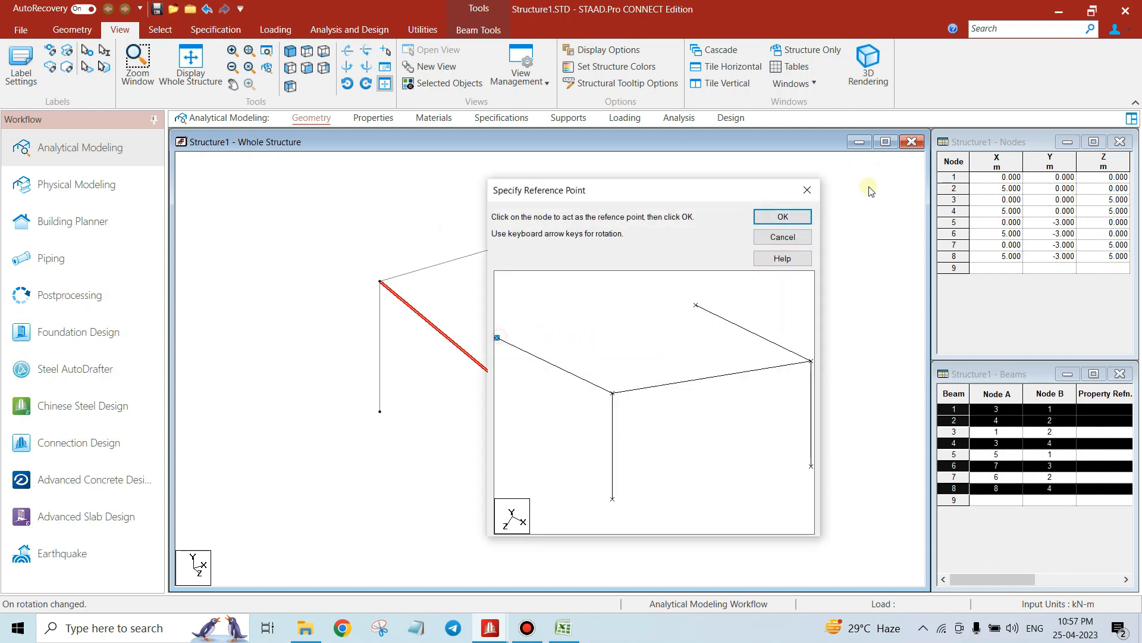
{"action": "left_click", "coordinate": [785, 218]}
{"action": "left_click", "coordinate": [503, 393]}
{"action": "key", "text": "Return"}
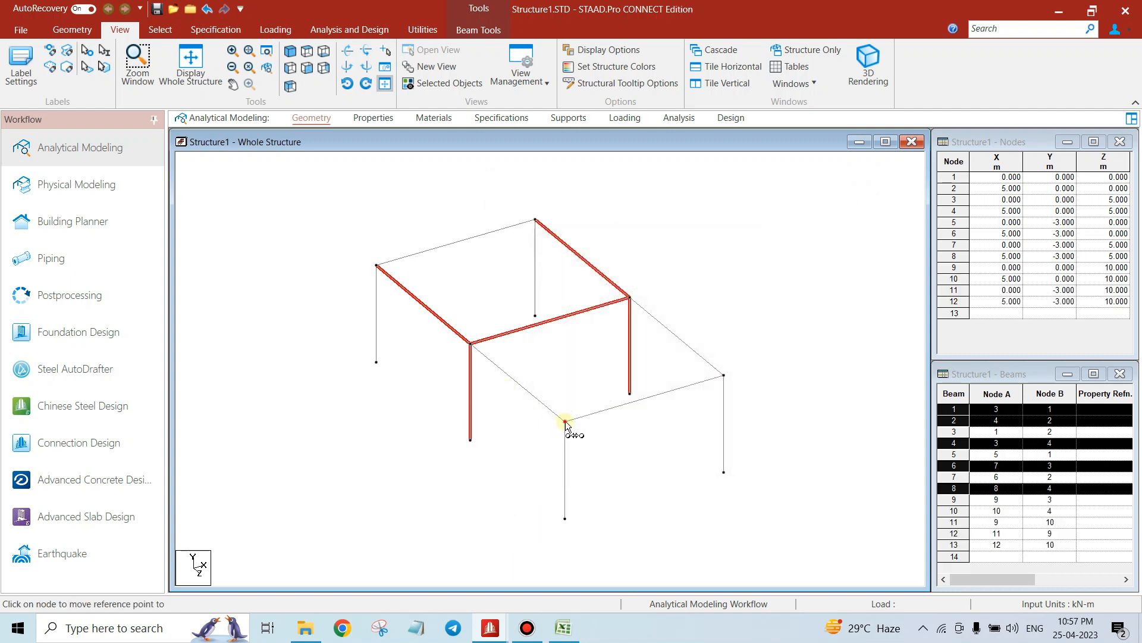
Paste the members three more times, each at the end node of the newest bay, extending the frame to five bays in Z
{"action": "left_click", "coordinate": [565, 422]}
{"action": "key", "text": "Return"}
{"action": "left_click", "coordinate": [600, 447]}
{"action": "key", "text": "Return"}
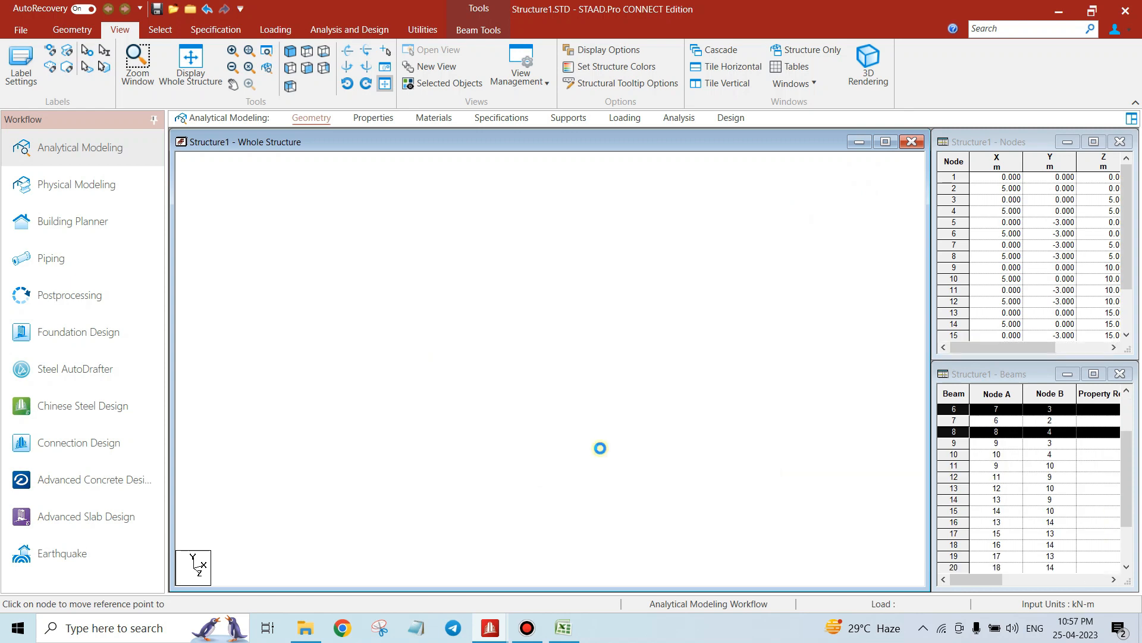
{"action": "right_click", "coordinate": [625, 460]}
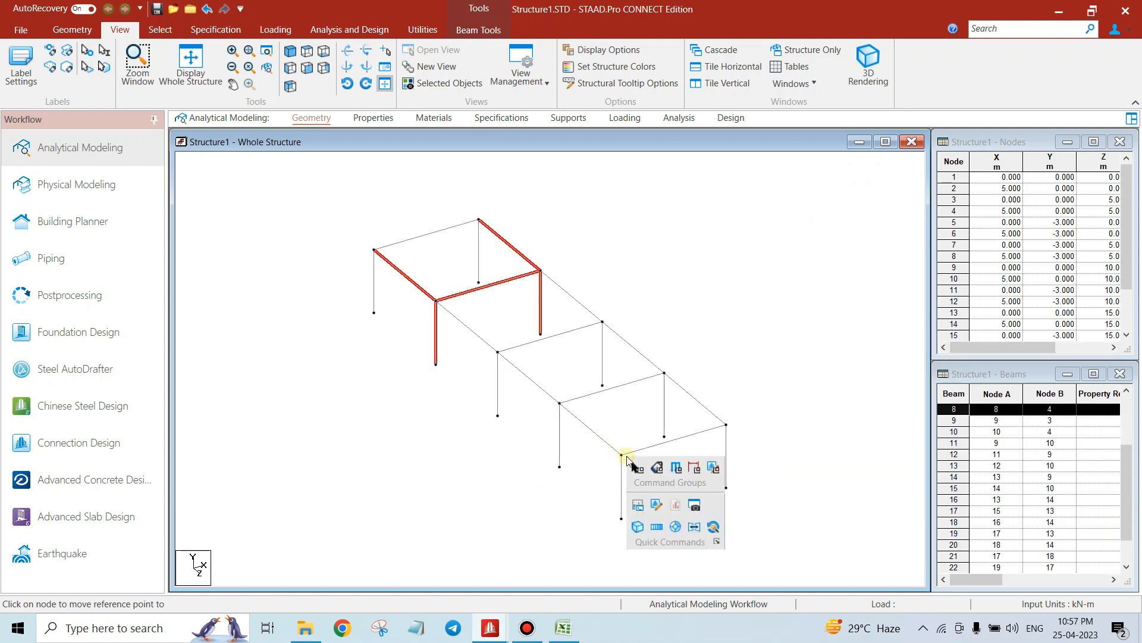
{"action": "right_click", "coordinate": [621, 456]}
{"action": "left_click", "coordinate": [620, 456]}
{"action": "key", "text": "Return"}
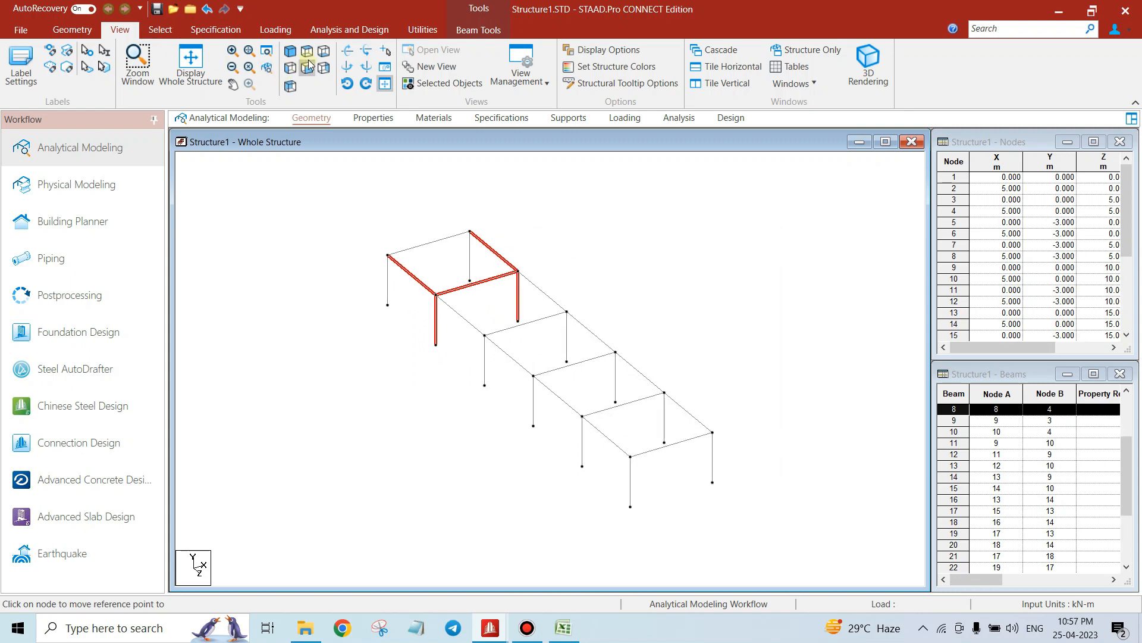
From the top view, select all cross beams, the longitudinal beams at X = 5 m and their columns, and copy them
{"action": "left_click", "coordinate": [308, 57]}
{"action": "left_click", "coordinate": [160, 30]}
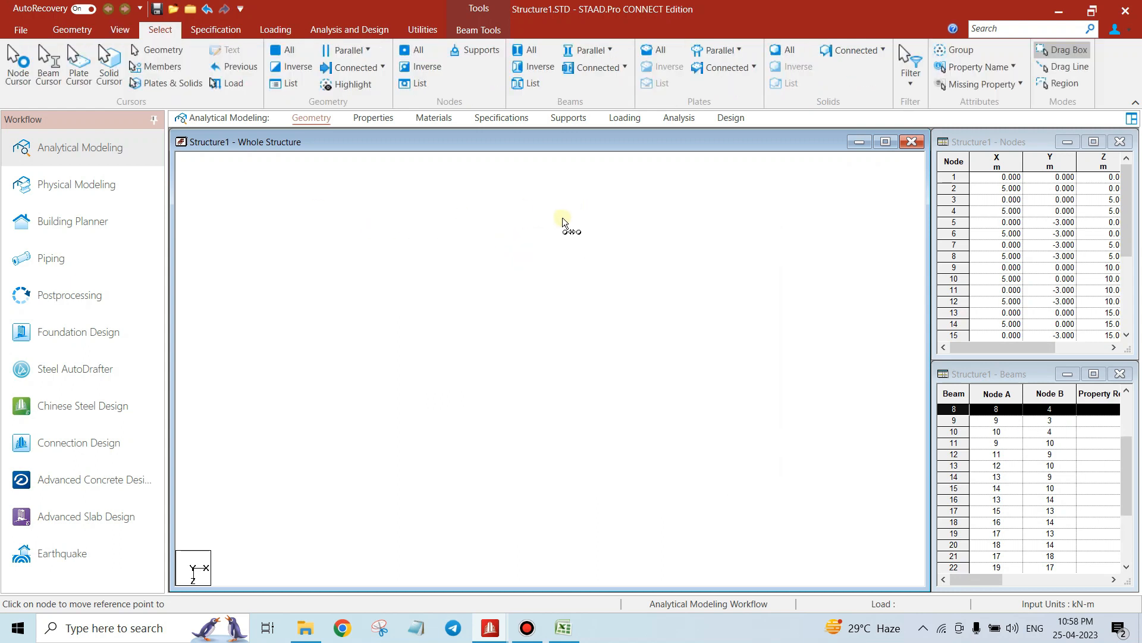
{"action": "left_click", "coordinate": [120, 30]}
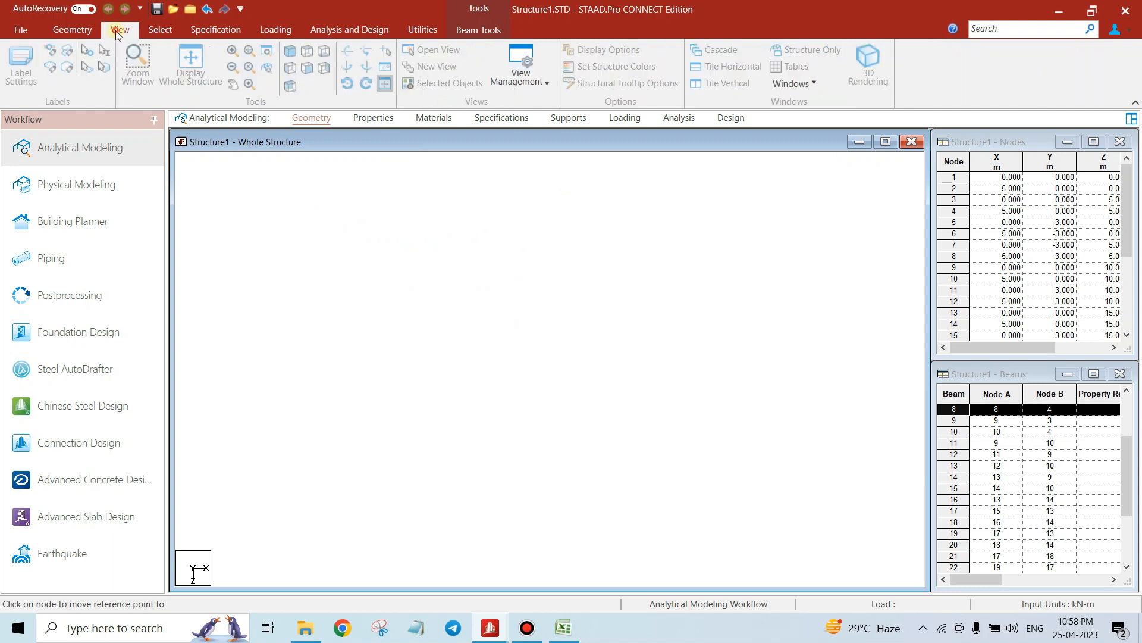
{"action": "left_click", "coordinate": [160, 30]}
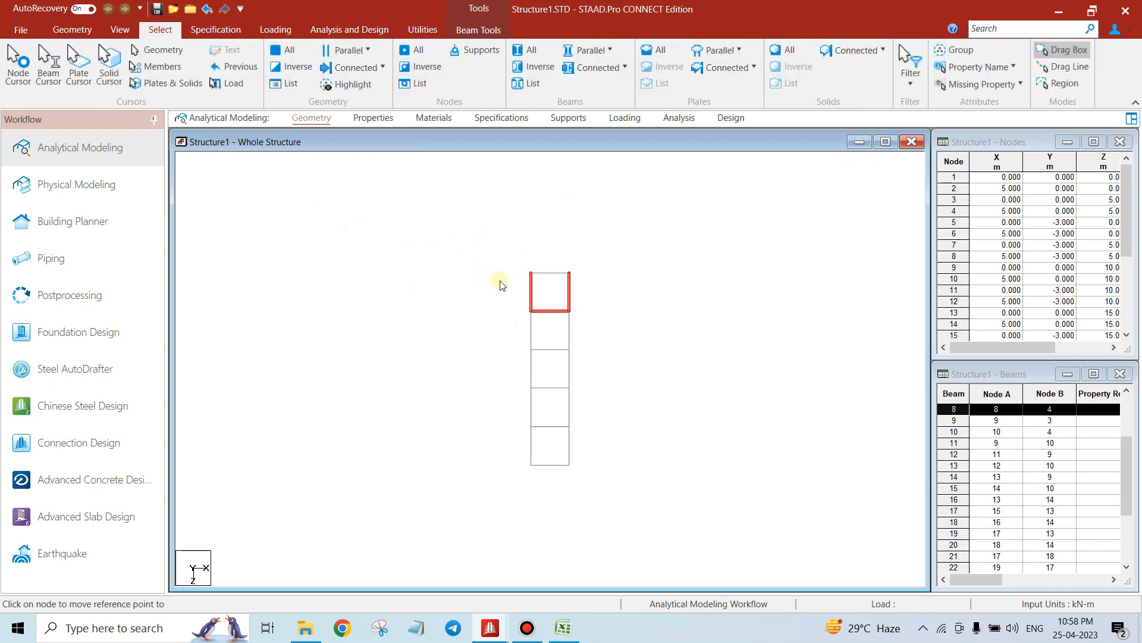
{"action": "left_click_drag", "start_coordinate": [543, 245], "coordinate": [652, 502]}
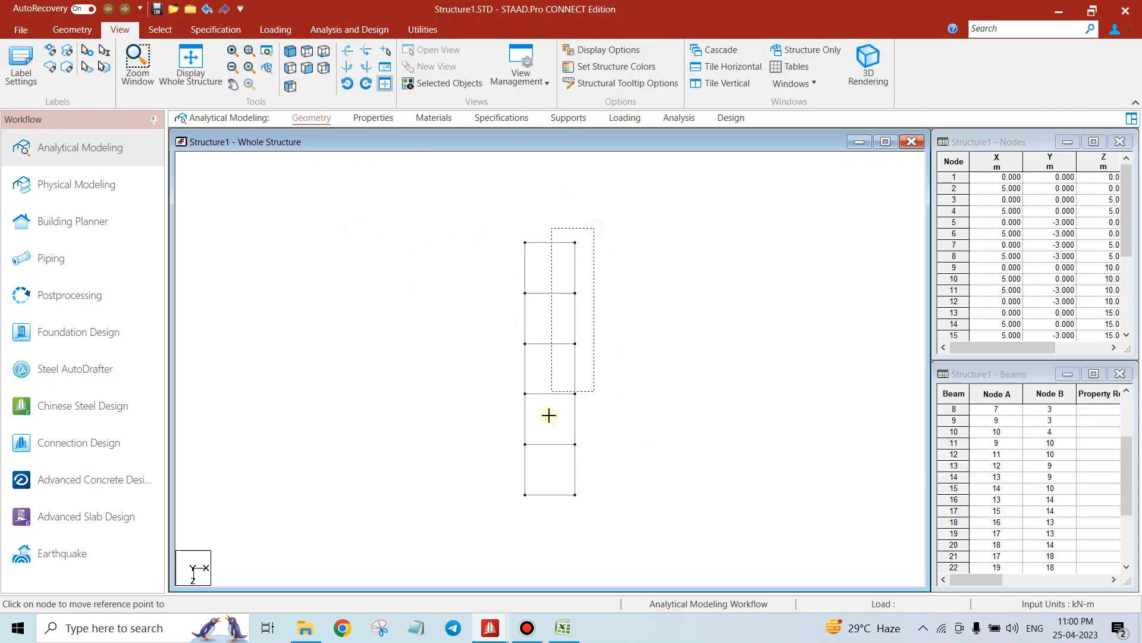
{"action": "left_click_drag", "start_coordinate": [534, 519], "coordinate": [535, 518]}
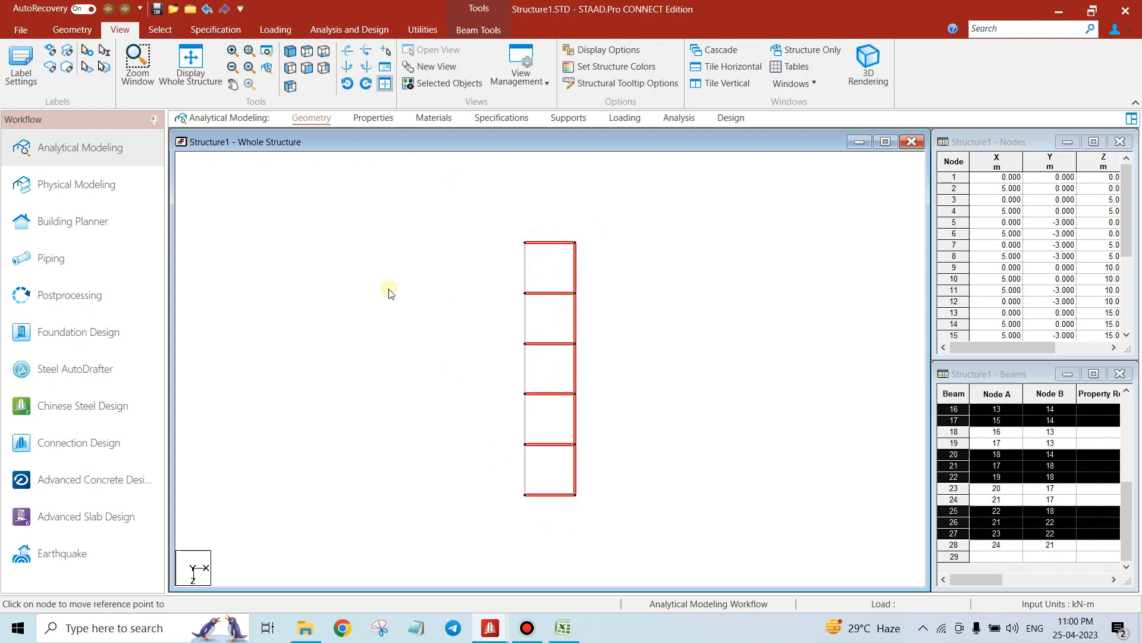
{"action": "left_click", "coordinate": [291, 52]}
{"action": "right_click", "coordinate": [634, 178]}
{"action": "left_click", "coordinate": [661, 211]}
Paste the copied members onto node 2 using the default reference point, with an offset of 5 m in X
{"action": "right_click", "coordinate": [661, 202]}
{"action": "left_click", "coordinate": [666, 148]}
{"action": "left_click", "coordinate": [735, 369]}
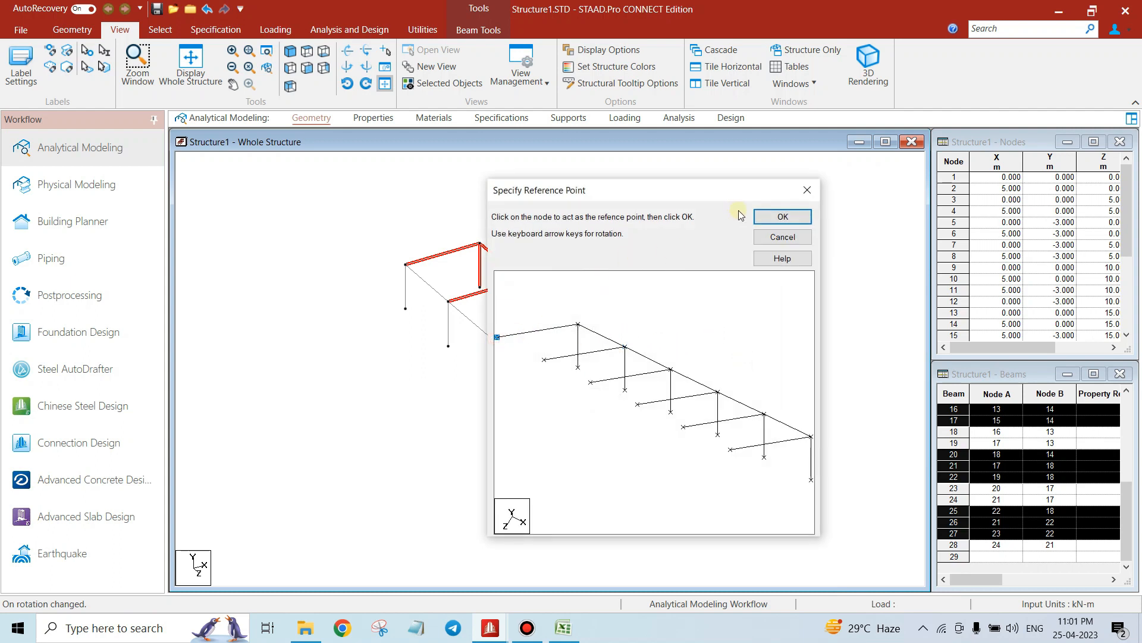
{"action": "left_click", "coordinate": [763, 217]}
{"action": "left_click", "coordinate": [482, 243]}
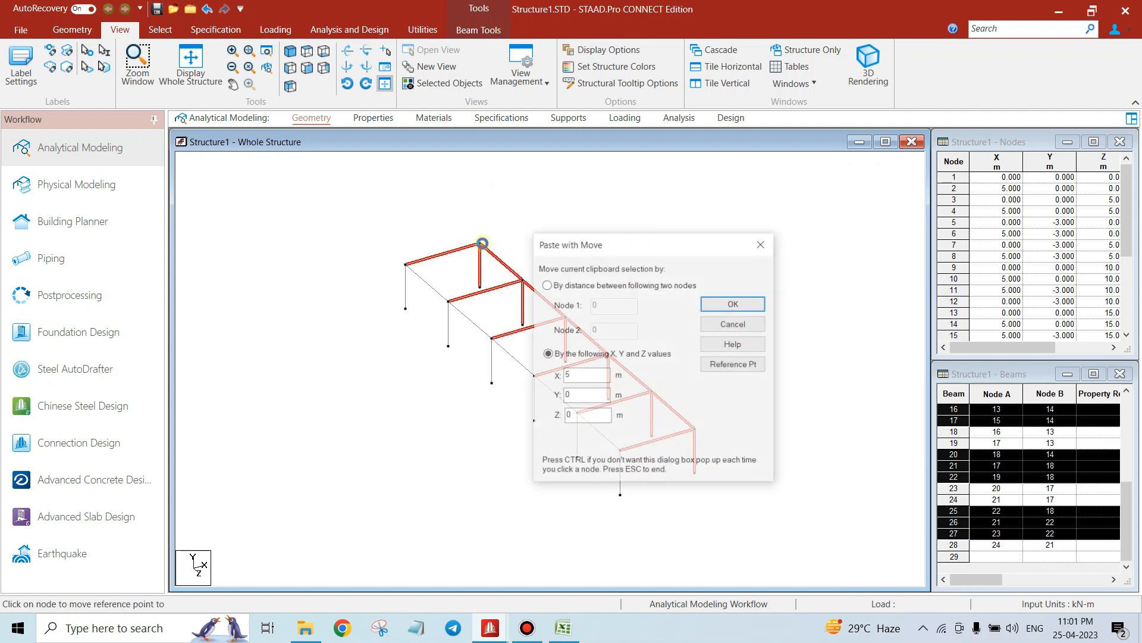
Paste the row of members three more times at successive end nodes, extending the frame to five bays in X
{"action": "left_click", "coordinate": [520, 244], "text": "ctrl"}
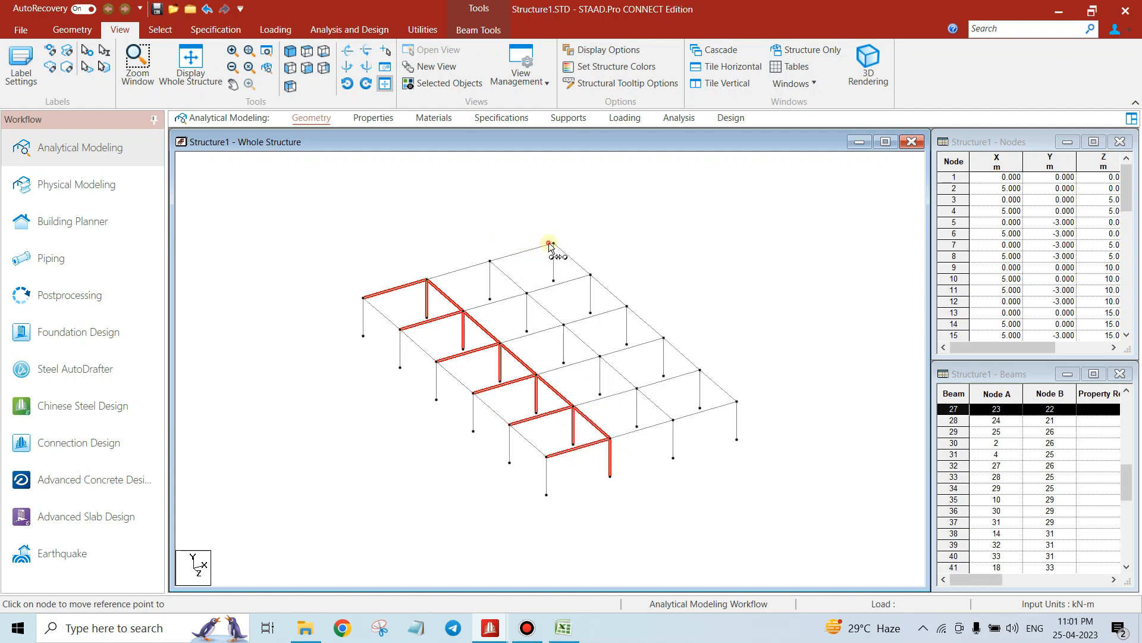
{"action": "left_click", "coordinate": [550, 243]}
{"action": "left_click", "coordinate": [583, 242]}
{"action": "left_click", "coordinate": [581, 181]}
{"action": "left_click", "coordinate": [290, 52]}
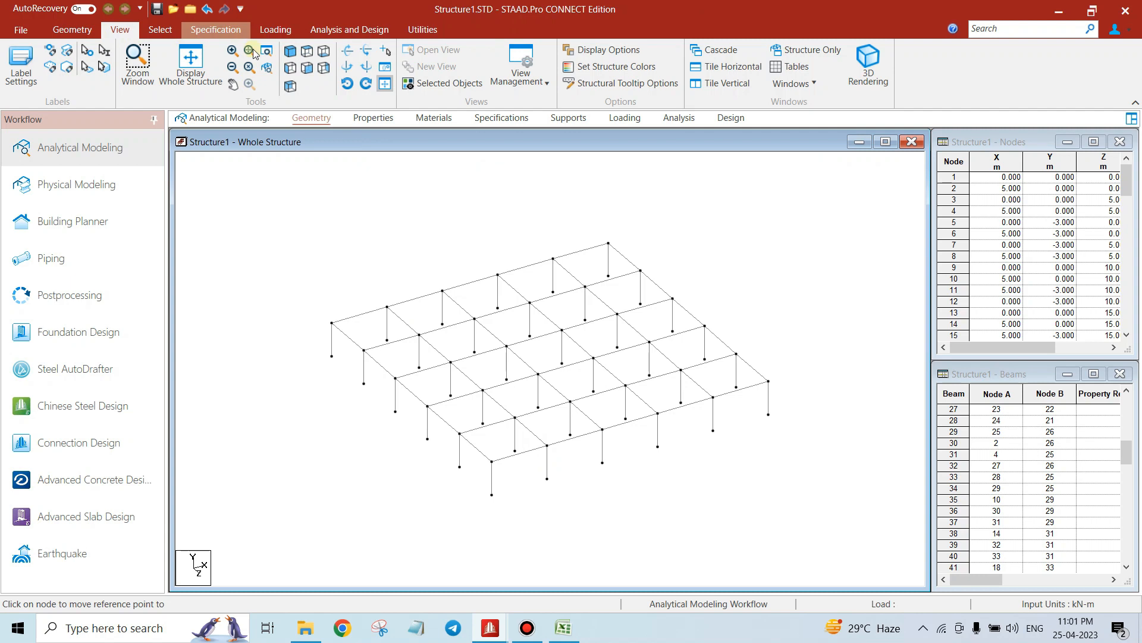
From the front view, select the whole single-storey frame and repeat it translationally in Y with 5 steps at 3 m spacing
{"action": "left_click", "coordinate": [307, 67]}
{"action": "left_click_drag", "start_coordinate": [271, 263], "coordinate": [737, 388]}
{"action": "left_click_drag", "start_coordinate": [821, 319], "coordinate": [278, 429]}
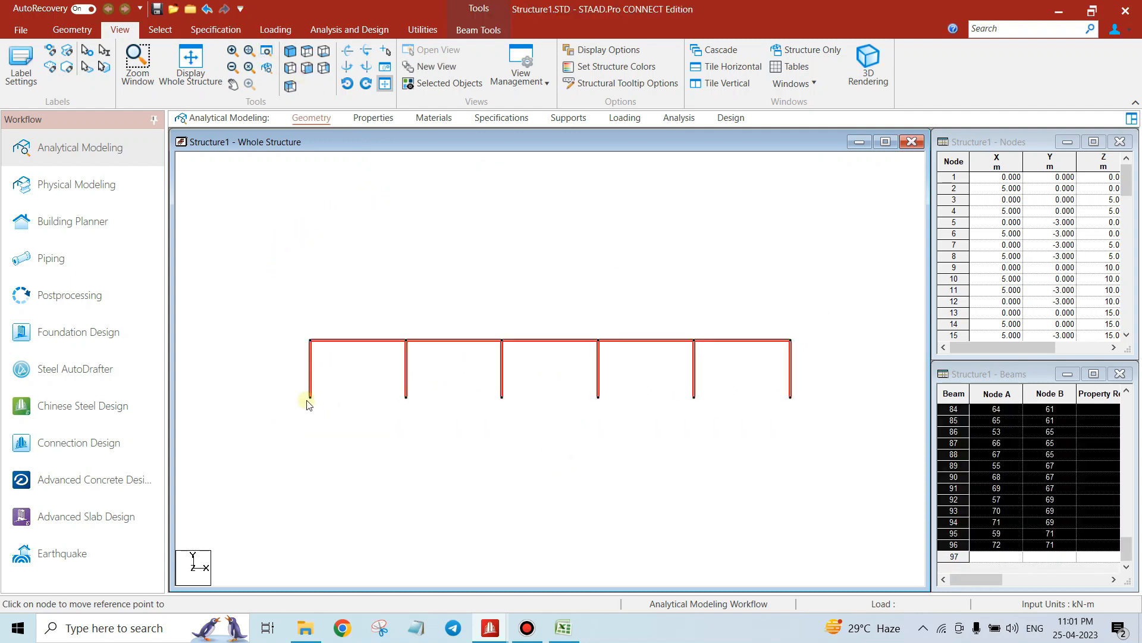
{"action": "left_click", "coordinate": [160, 29]}
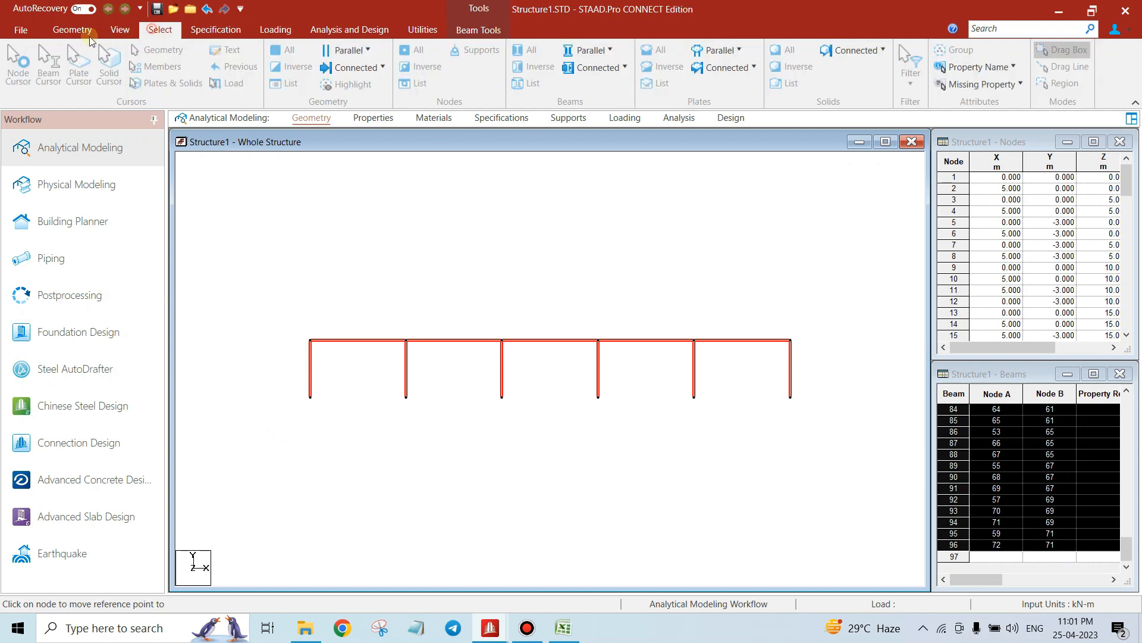
{"action": "left_click", "coordinate": [99, 33]}
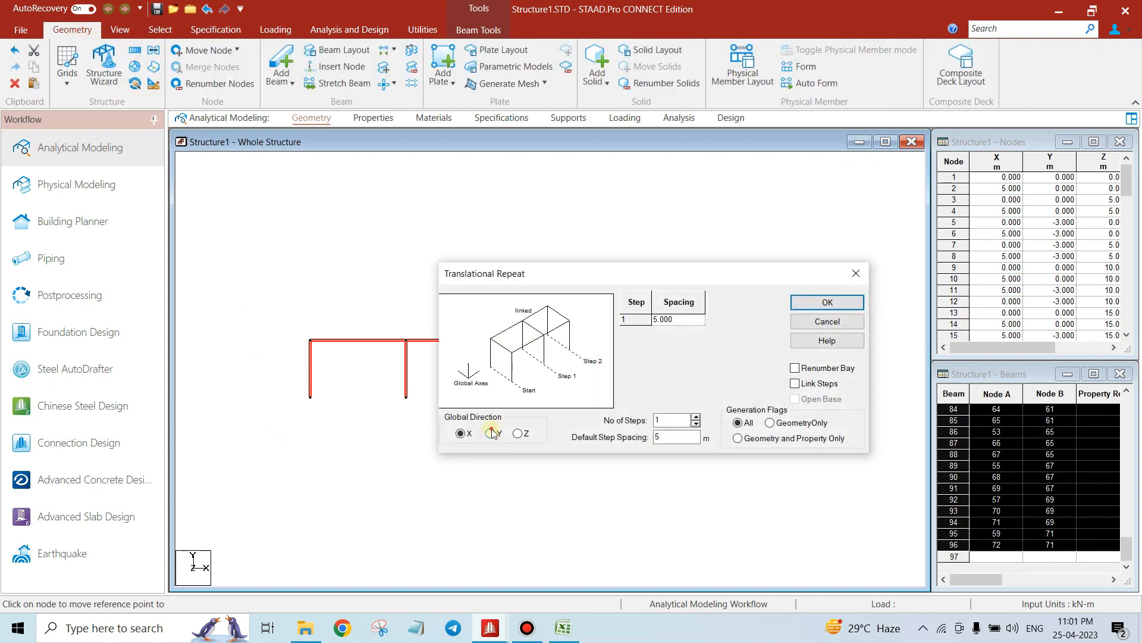
{"action": "double_click", "coordinate": [679, 436]}
{"action": "double_click", "coordinate": [667, 421]}
{"action": "type", "text": "5"}
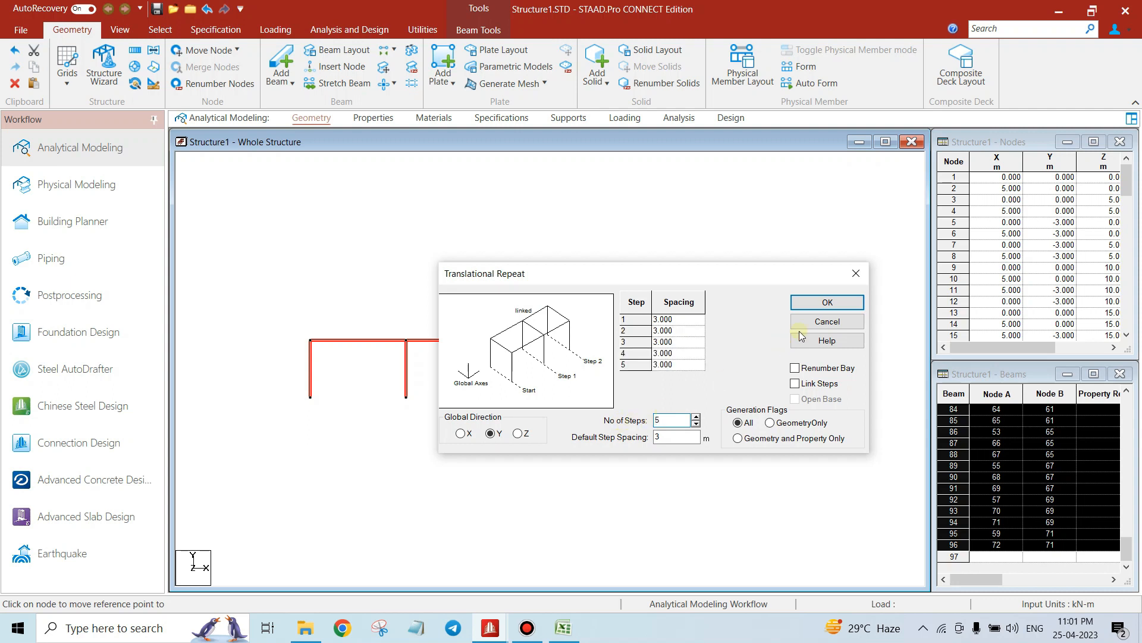
{"action": "left_click", "coordinate": [681, 421]}
{"action": "left_click", "coordinate": [803, 310]}
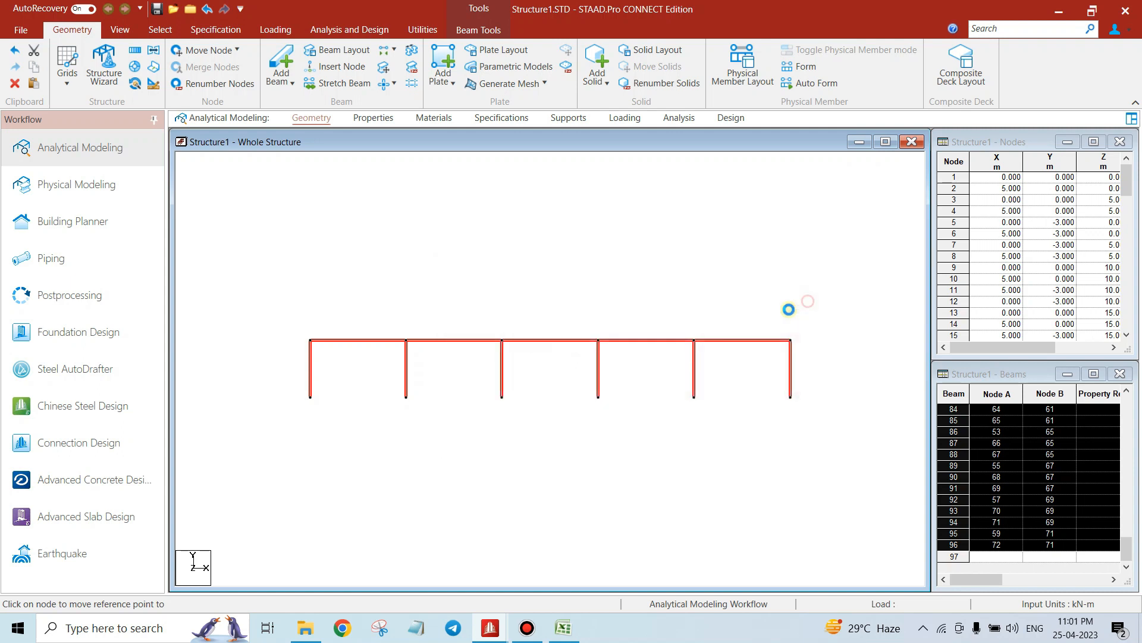
{"action": "left_click", "coordinate": [437, 445]}
{"action": "left_click", "coordinate": [437, 407]}
{"action": "left_click", "coordinate": [438, 369]}
{"action": "left_click", "coordinate": [423, 293]}
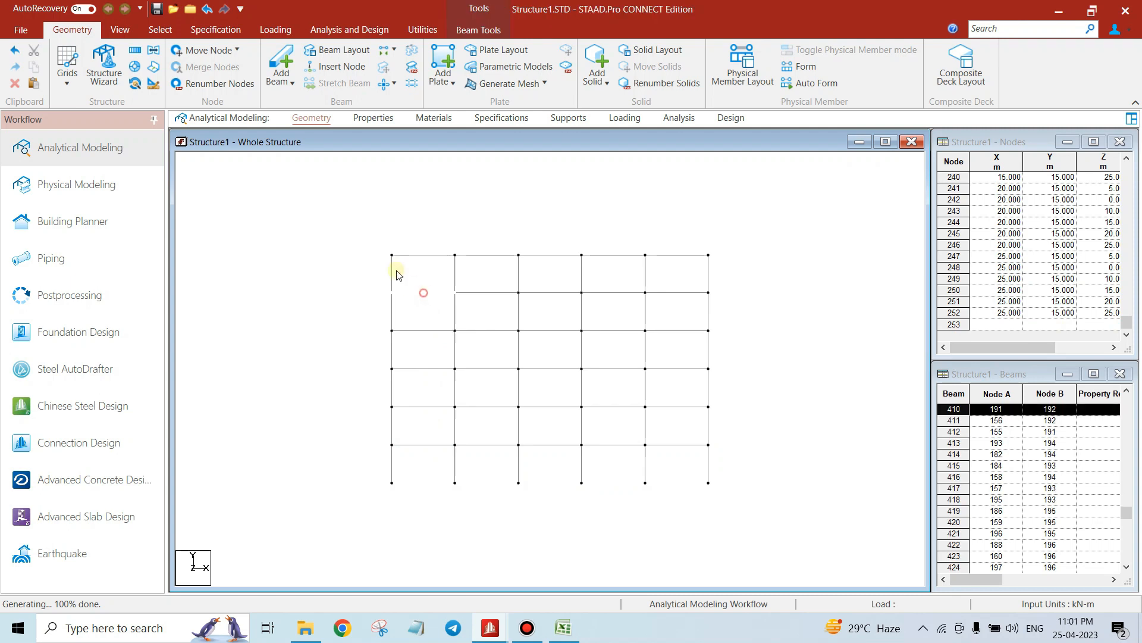
Select all beams and columns of the topmost storey and copy them
{"action": "left_click", "coordinate": [344, 228]}
{"action": "left_click_drag", "start_coordinate": [344, 228], "coordinate": [786, 286]}
{"action": "right_click", "coordinate": [298, 222]}
{"action": "left_click", "coordinate": [240, 170]}
{"action": "left_click_drag", "start_coordinate": [391, 226], "coordinate": [737, 282]}
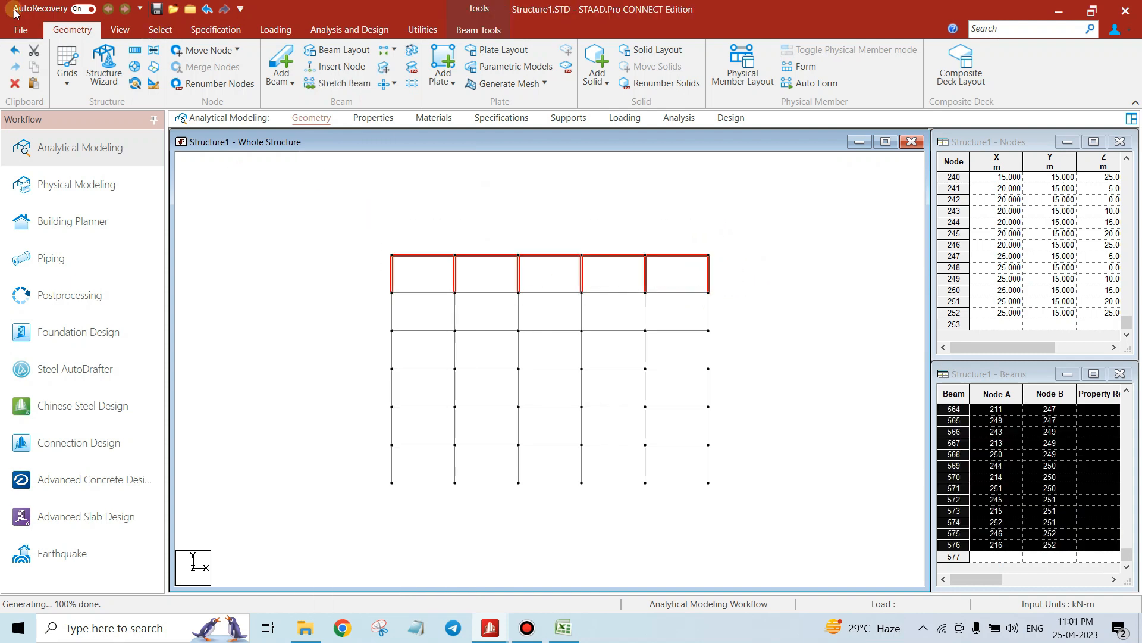
{"action": "left_click", "coordinate": [121, 30]}
{"action": "left_click", "coordinate": [290, 52]}
{"action": "right_click", "coordinate": [310, 153]}
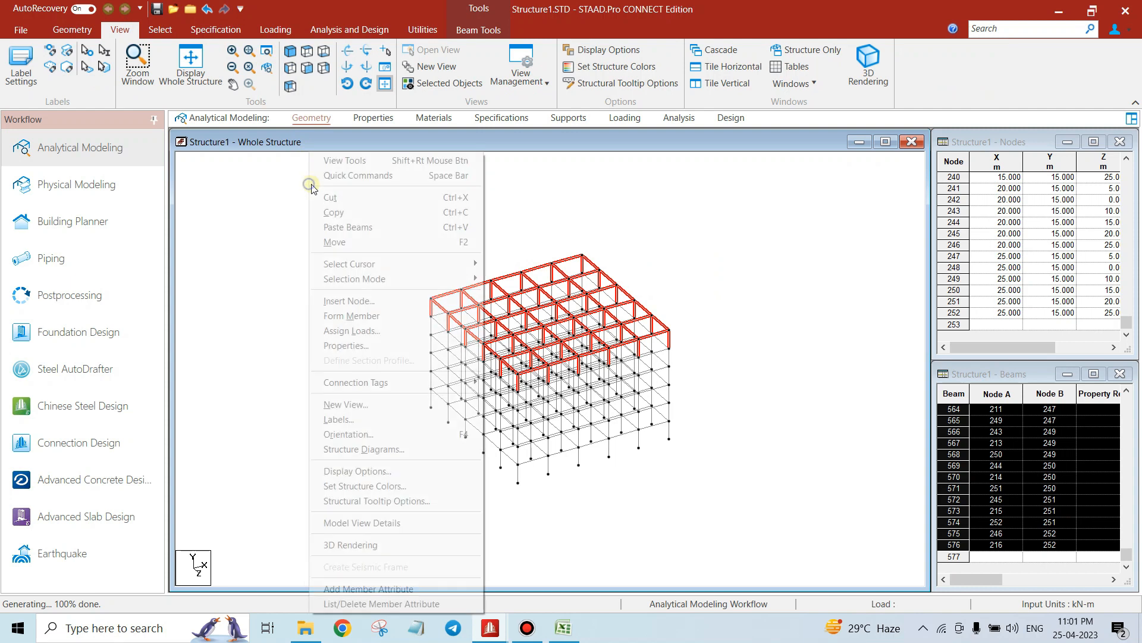
{"action": "left_click", "coordinate": [342, 212]}
Paste the copied storey onto the frame's top corner node, using the corresponding corner column's base node as the reference point
{"action": "right_click", "coordinate": [342, 212]}
{"action": "left_click", "coordinate": [357, 227]}
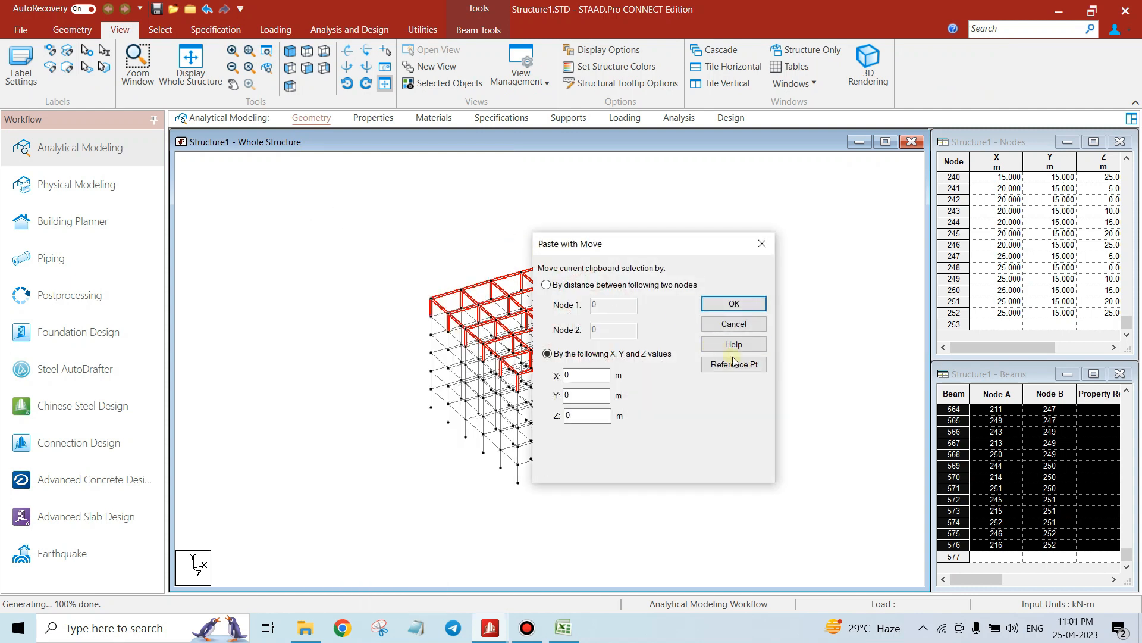
{"action": "left_click", "coordinate": [734, 364]}
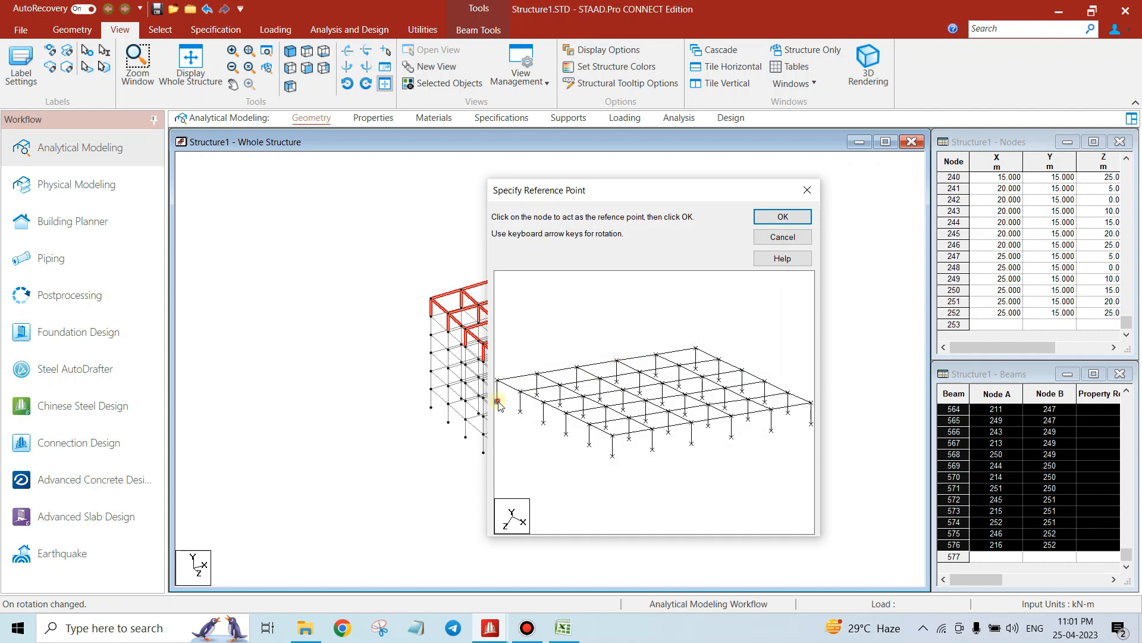
{"action": "left_click", "coordinate": [771, 219]}
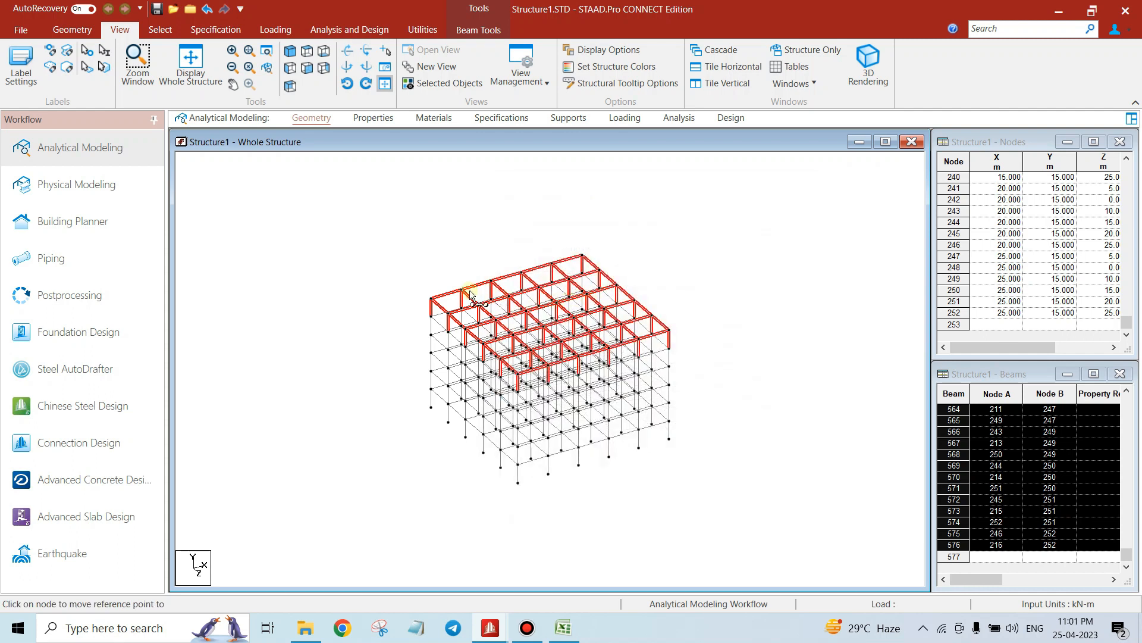
{"action": "left_click", "coordinate": [432, 299]}
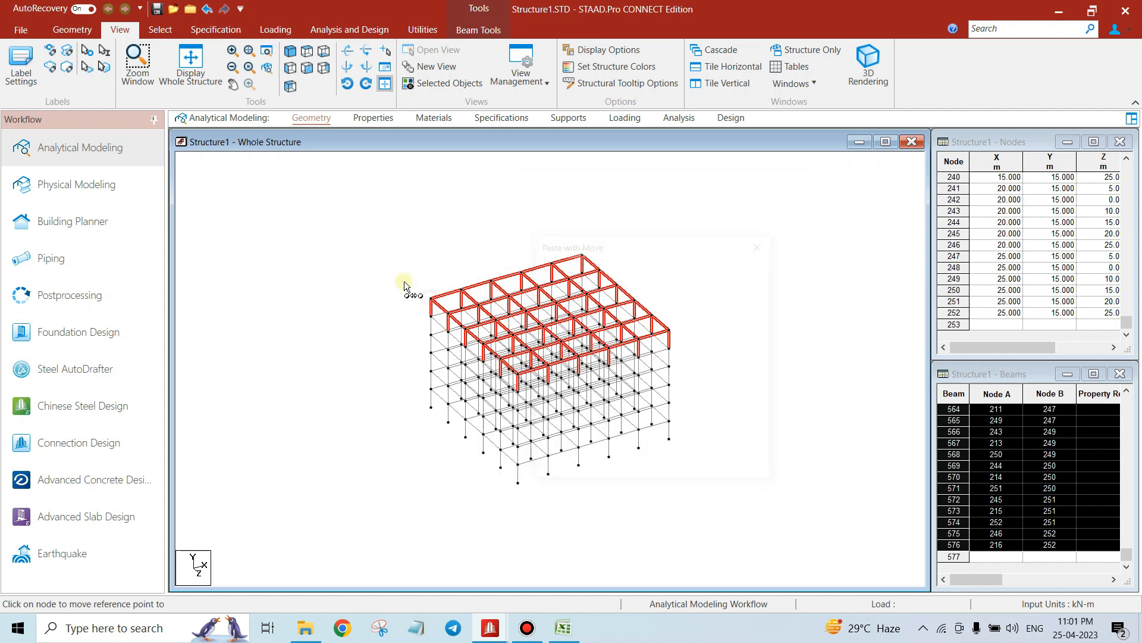
{"action": "left_click", "coordinate": [319, 257]}
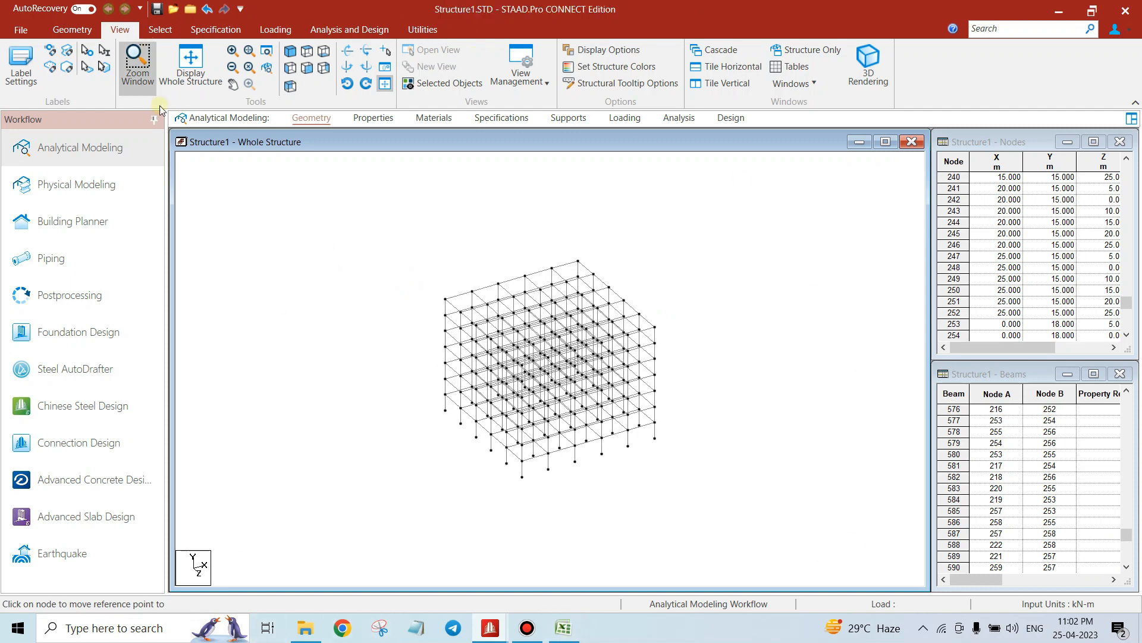
Define a rectangular concrete section with YD 0.45 m and ZD 0.3 m in the member properties
{"action": "left_click", "coordinate": [376, 122]}
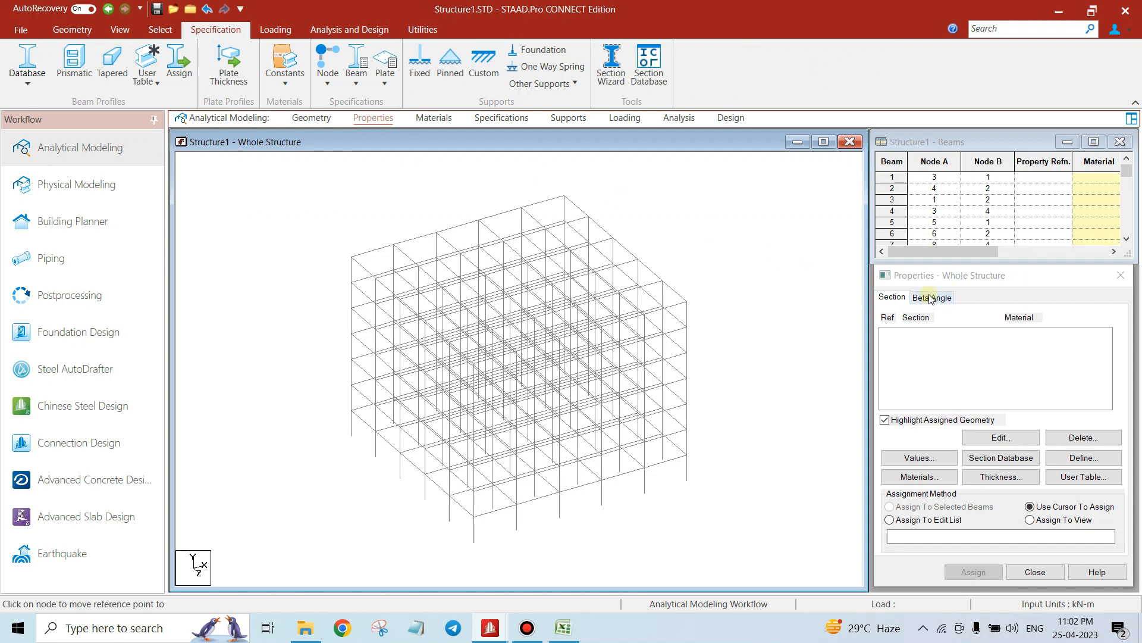
{"action": "left_click_drag", "start_coordinate": [991, 273], "coordinate": [989, 272]}
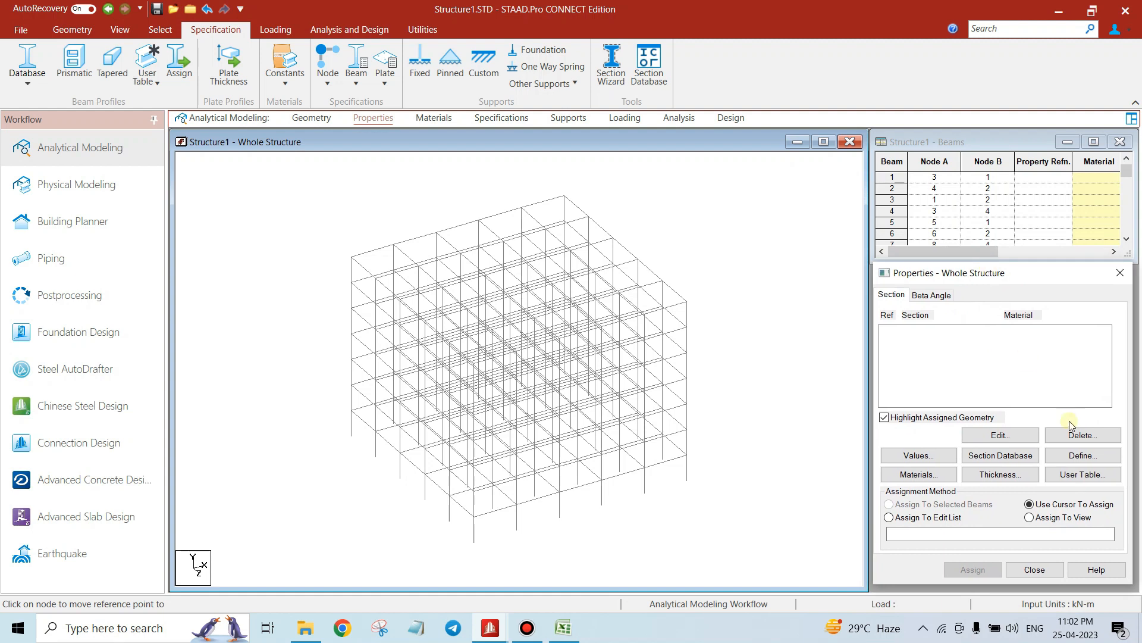
{"action": "left_click", "coordinate": [1080, 455]}
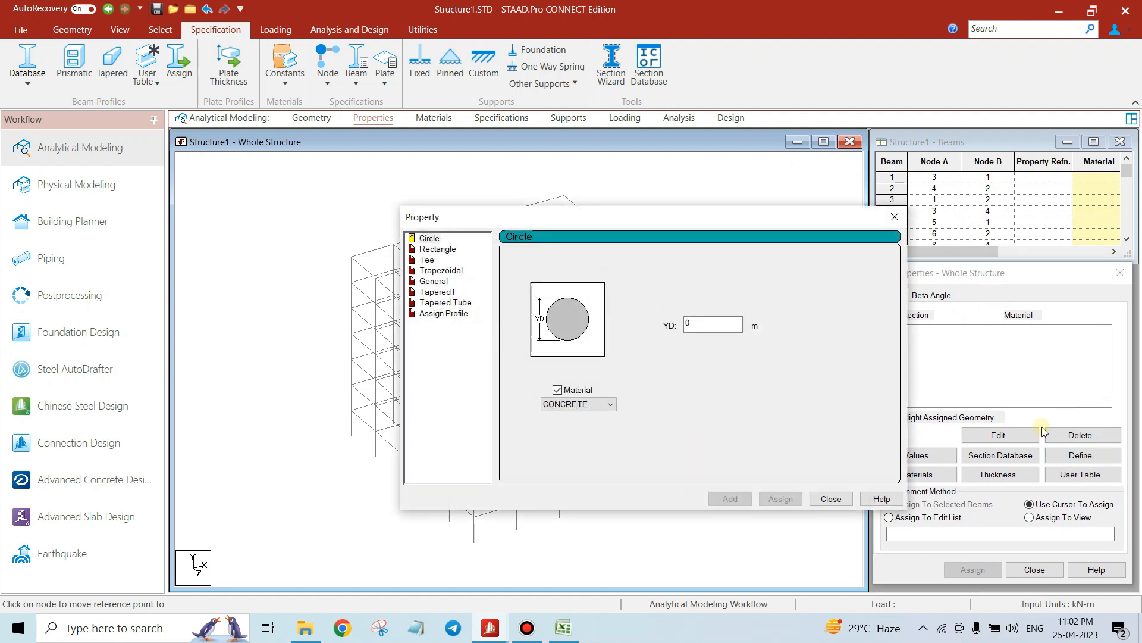
{"action": "left_click", "coordinate": [438, 248]}
{"action": "left_click", "coordinate": [705, 338]}
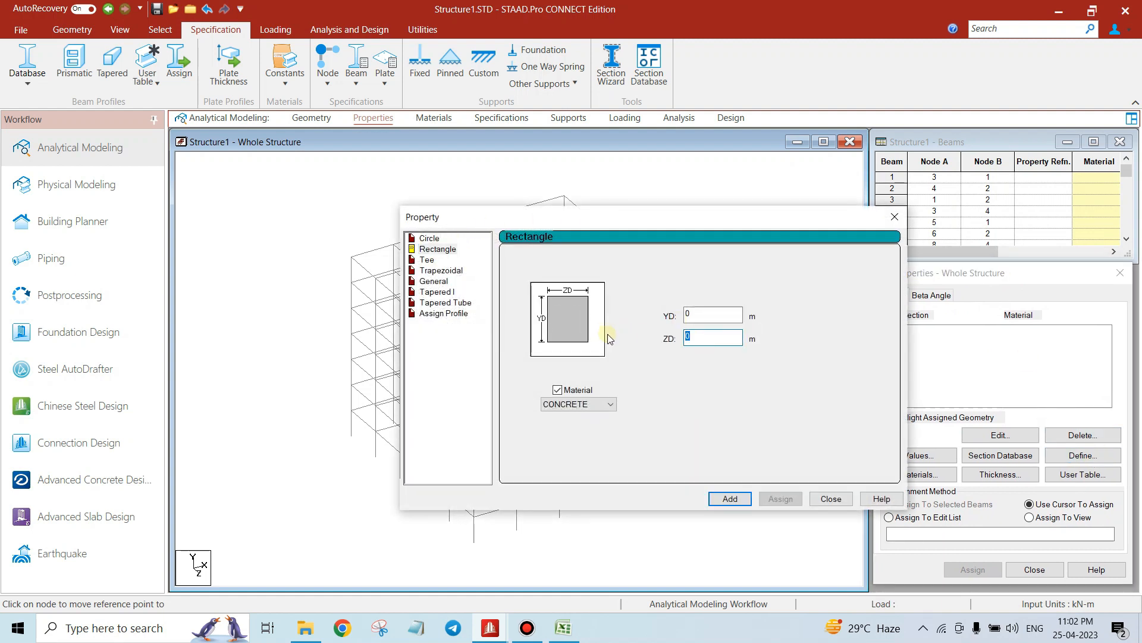
{"action": "key", "text": "BackSpace"}
{"action": "type", "text": ".3"}
{"action": "left_click_drag", "start_coordinate": [732, 311], "coordinate": [653, 311]}
{"action": "left_click", "coordinate": [730, 499]}
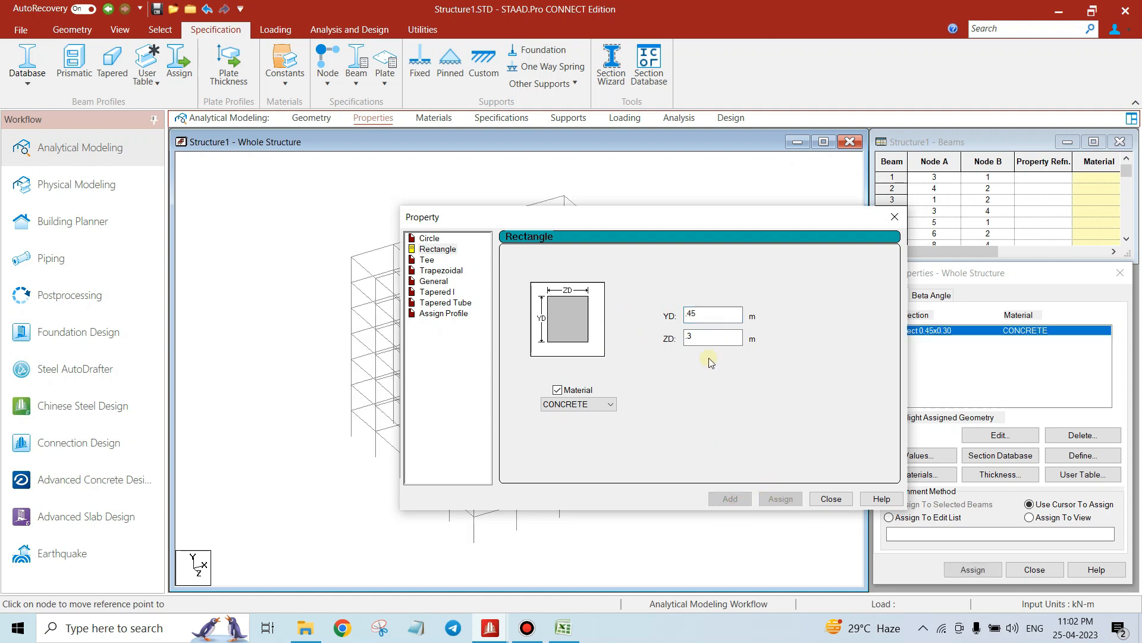
{"action": "left_click", "coordinate": [831, 499]}
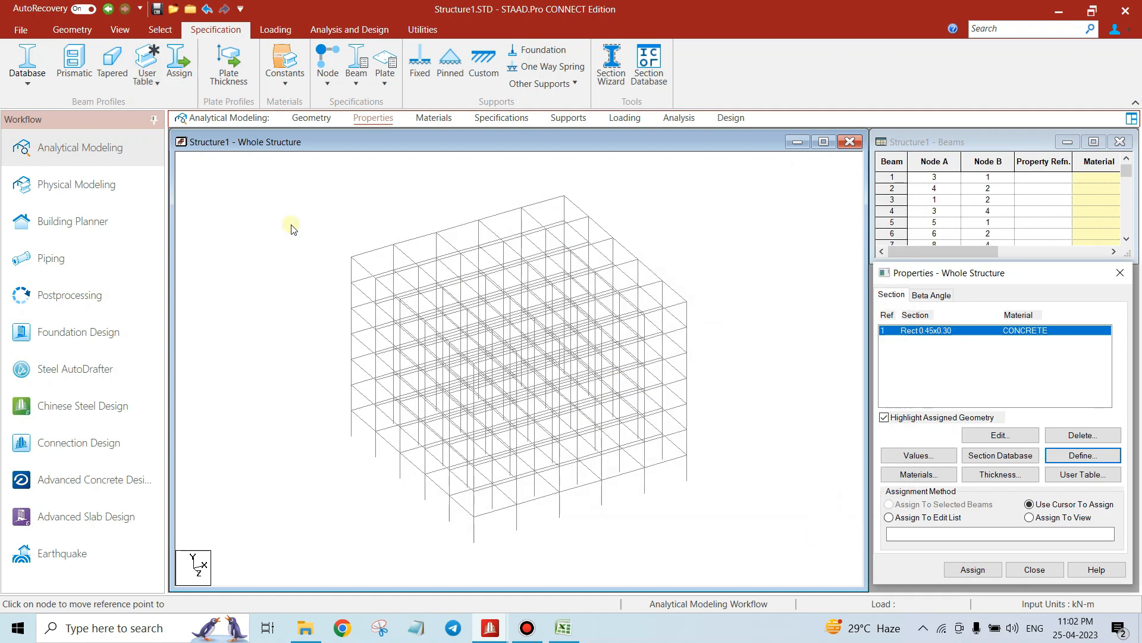
Assign the Rect 0.45x0.30 concrete section to every member of the structure
{"action": "key", "text": "ctrl+a"}
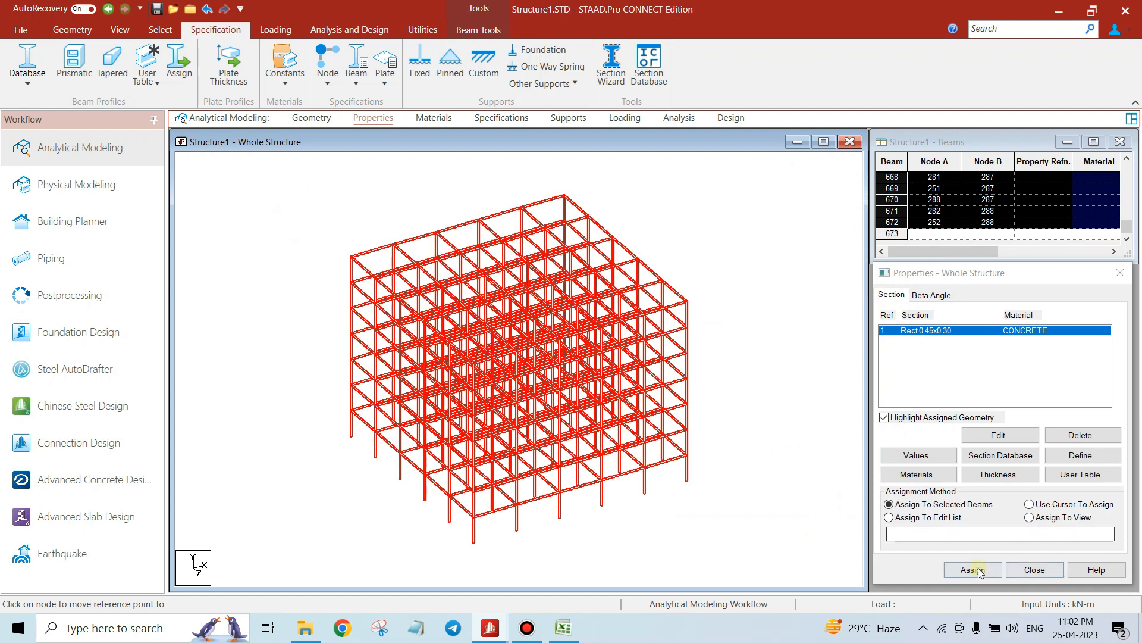
{"action": "left_click", "coordinate": [969, 568]}
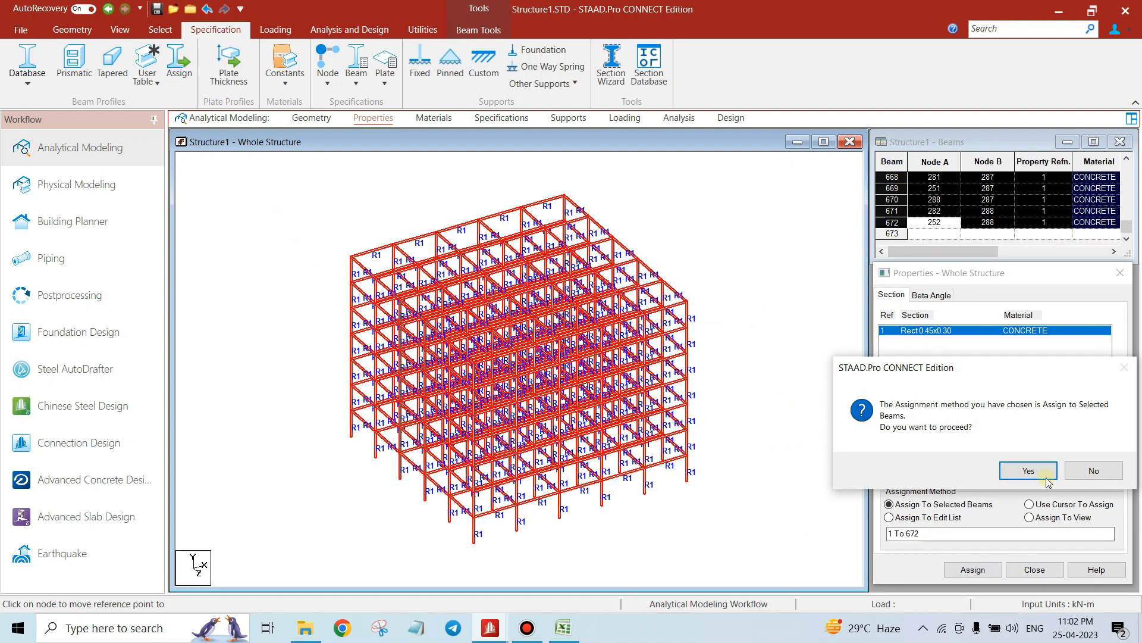
{"action": "left_click", "coordinate": [1045, 479]}
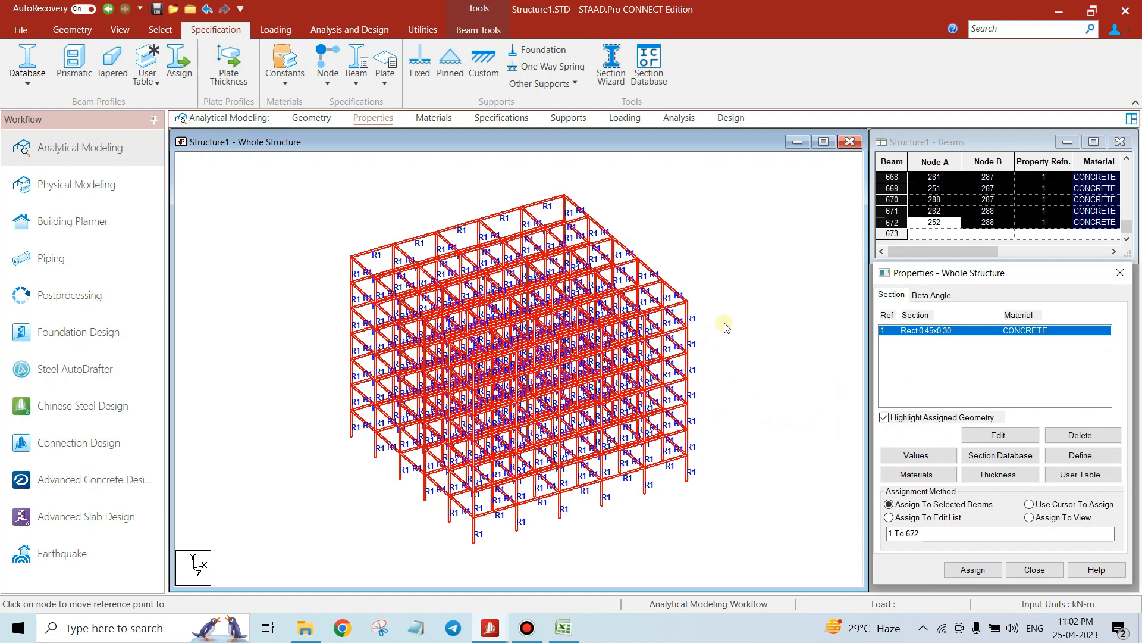
{"action": "left_click", "coordinate": [724, 327]}
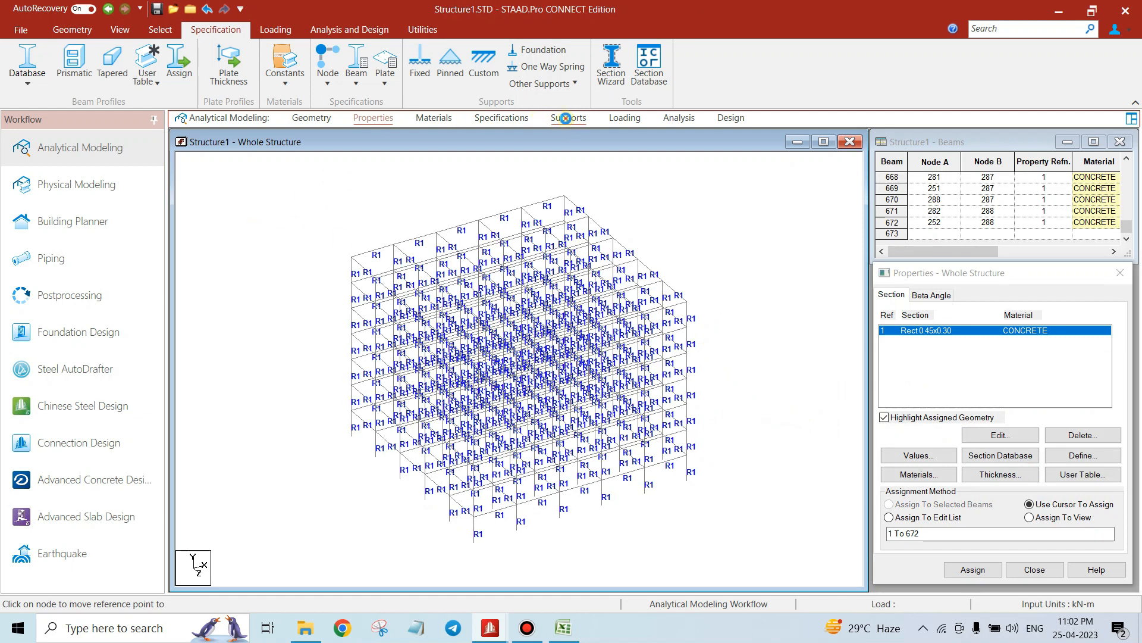
Create a fixed support definition and select it for assignment
{"action": "left_click", "coordinate": [568, 119]}
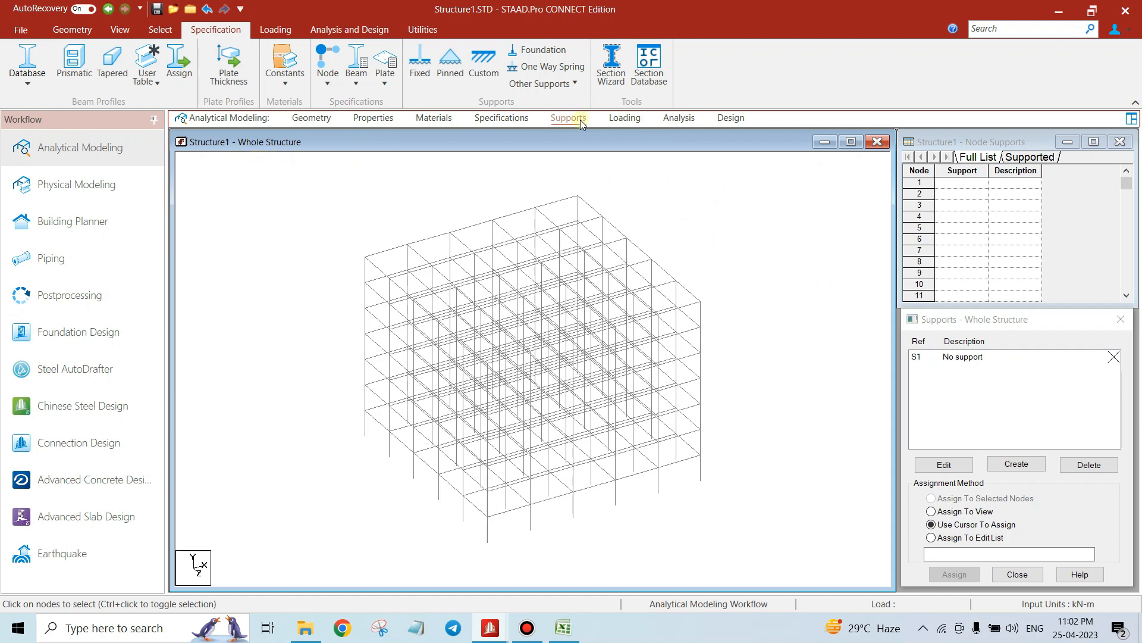
{"action": "left_click", "coordinate": [1032, 467]}
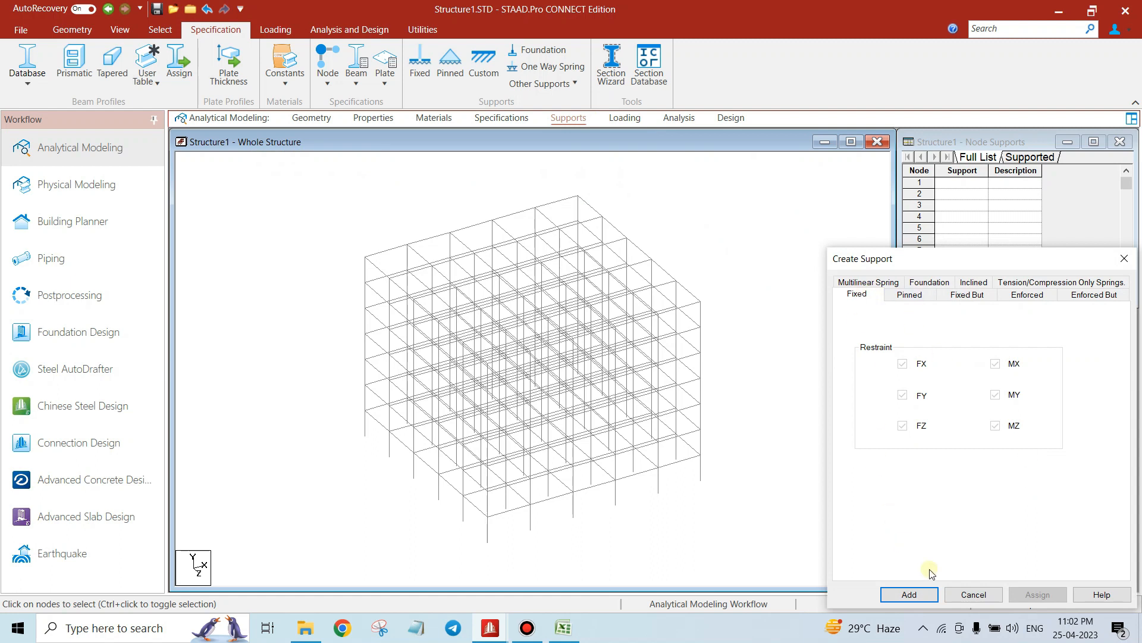
{"action": "left_click", "coordinate": [909, 594]}
{"action": "left_click", "coordinate": [1113, 369]}
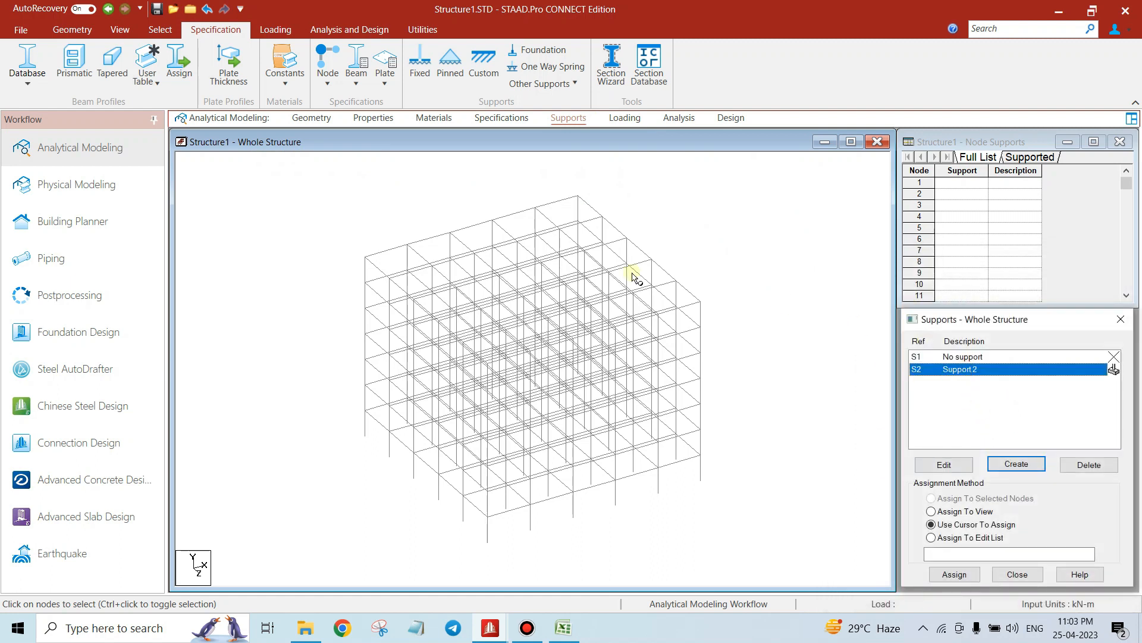
From the front view, select all column base nodes, assign the fixed support to them, and return to the isometric view
{"action": "left_click", "coordinate": [120, 30]}
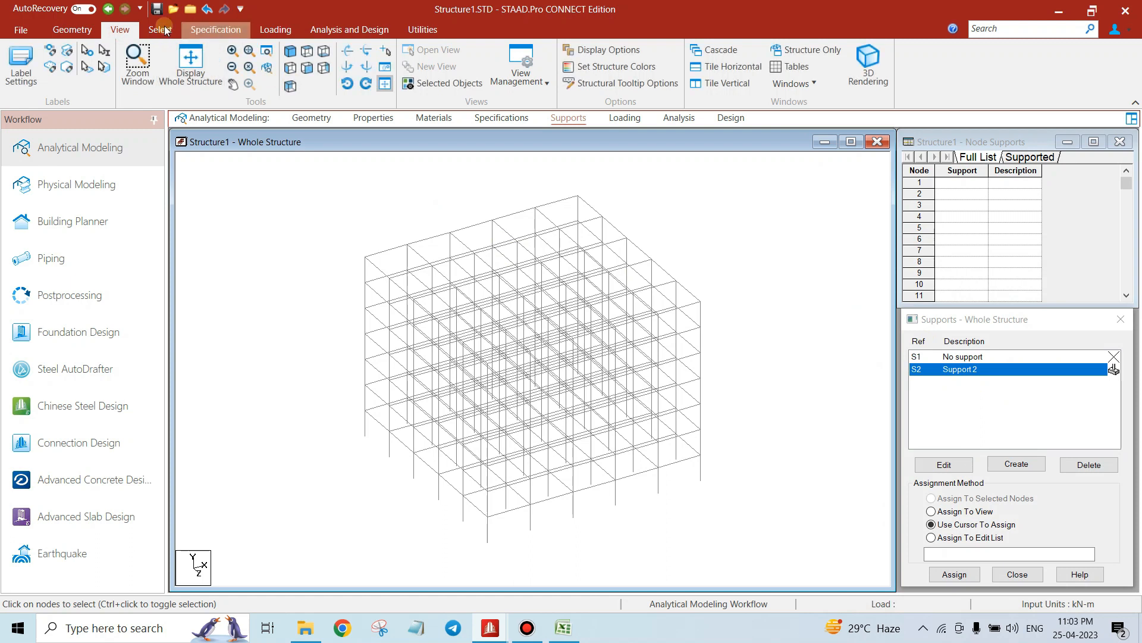
{"action": "left_click", "coordinate": [296, 73]}
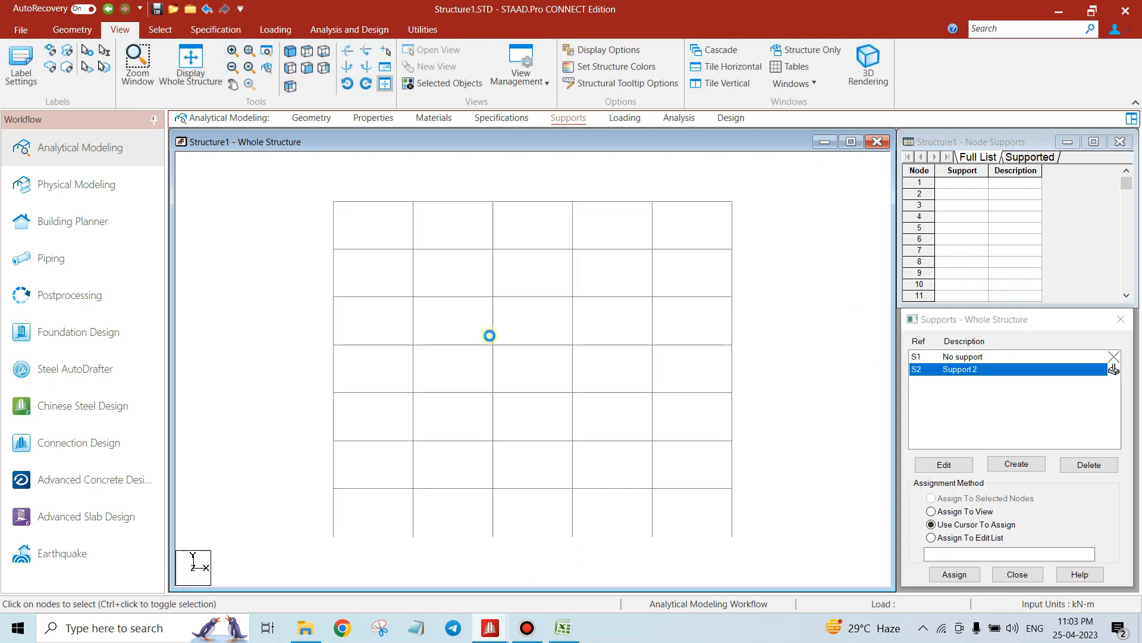
{"action": "left_click_drag", "start_coordinate": [302, 515], "coordinate": [830, 576]}
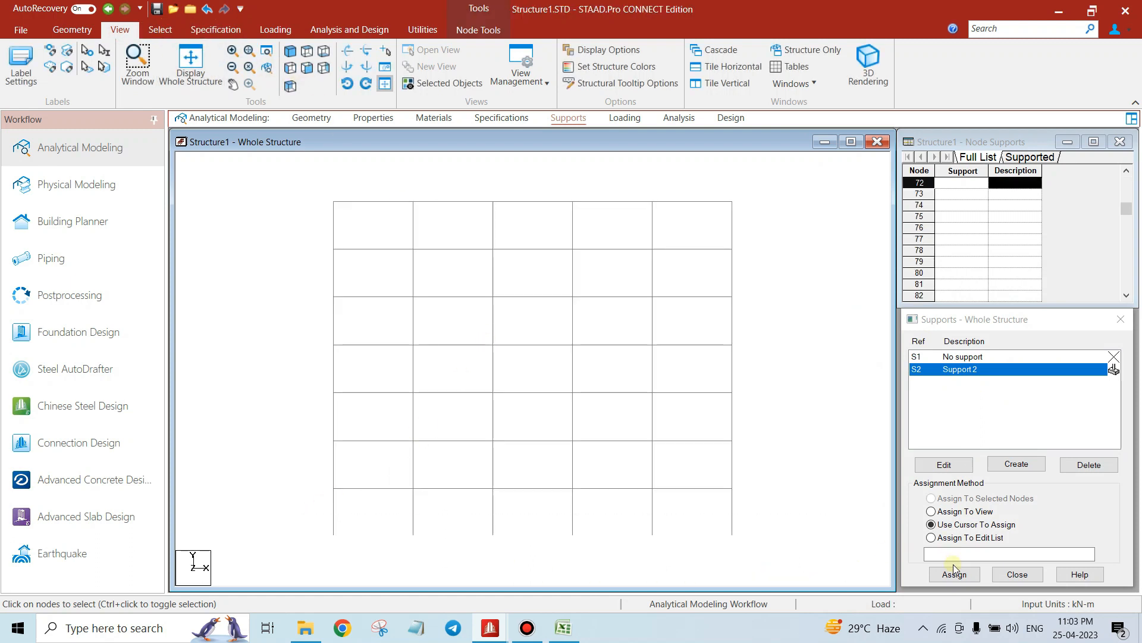
{"action": "left_click", "coordinate": [955, 574]}
{"action": "left_click", "coordinate": [1018, 492]}
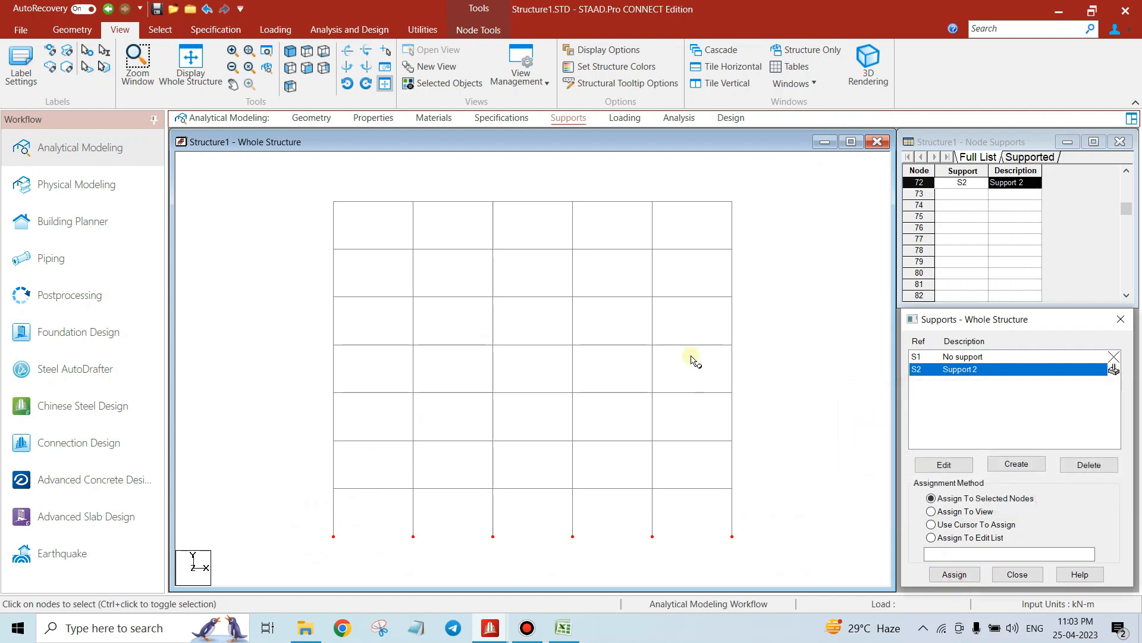
{"action": "left_click", "coordinate": [290, 53]}
{"action": "left_click", "coordinate": [777, 257]}
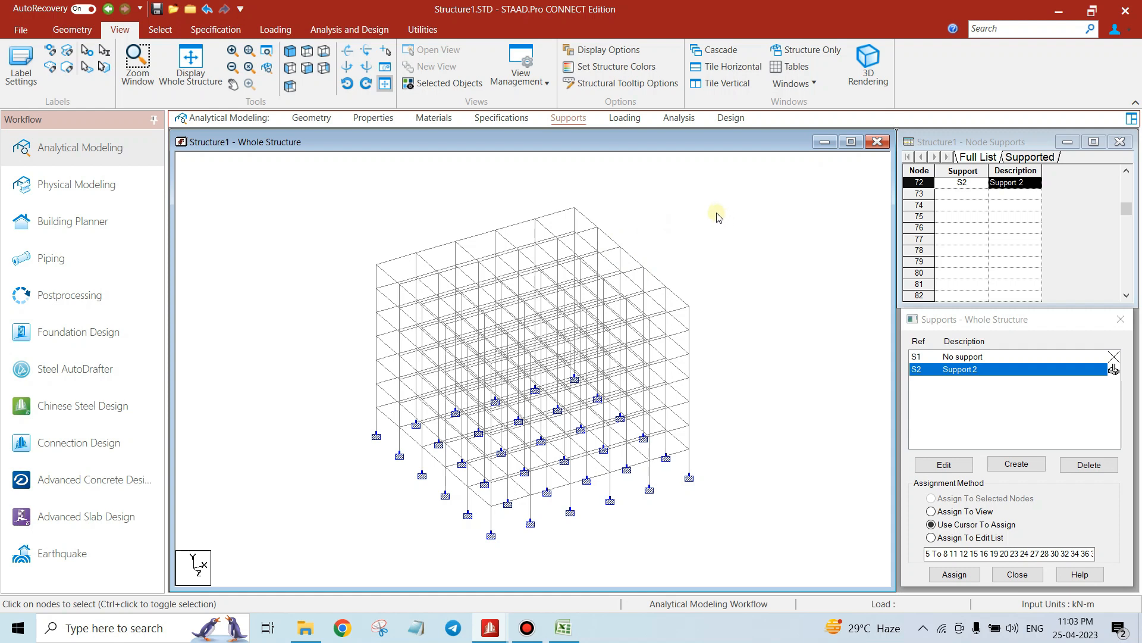
Create primary load case number 3 with loading type Dead and the title DL
{"action": "left_click", "coordinate": [624, 118]}
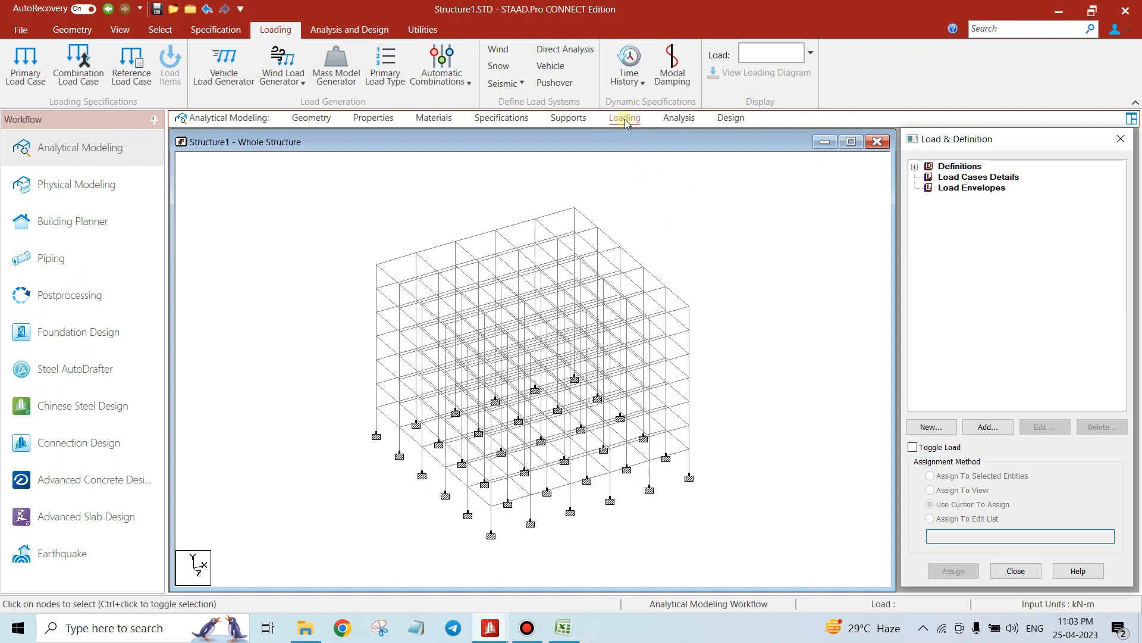
{"action": "left_click", "coordinate": [962, 177]}
{"action": "left_click", "coordinate": [1009, 428]}
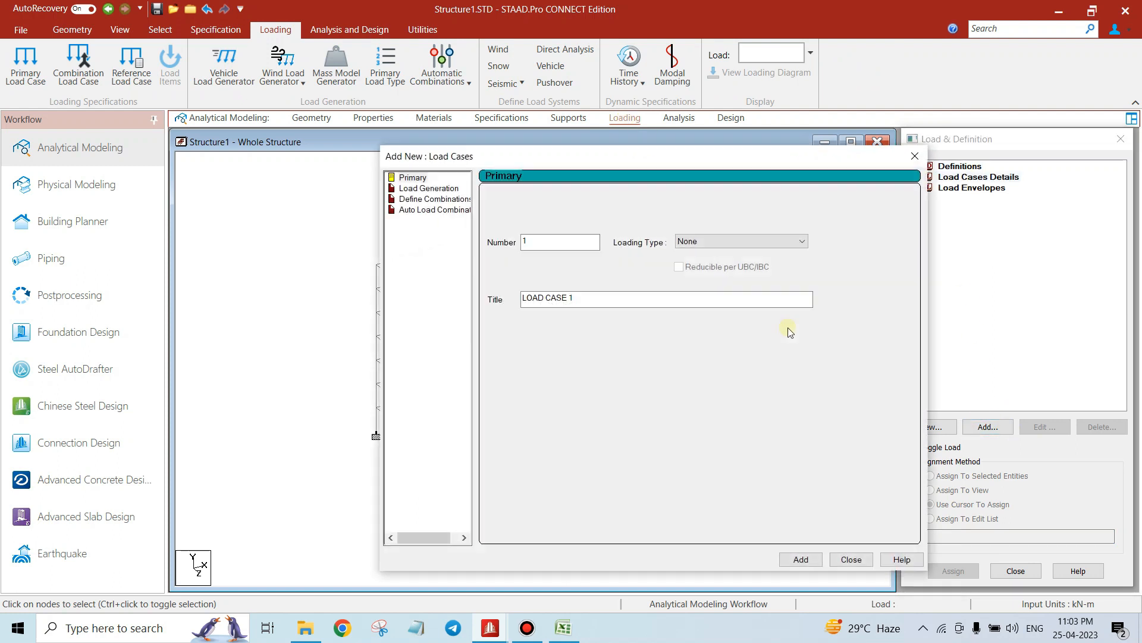
{"action": "double_click", "coordinate": [564, 241]}
{"action": "left_click", "coordinate": [723, 241]}
{"action": "left_click", "coordinate": [723, 263]}
{"action": "left_click", "coordinate": [597, 296]}
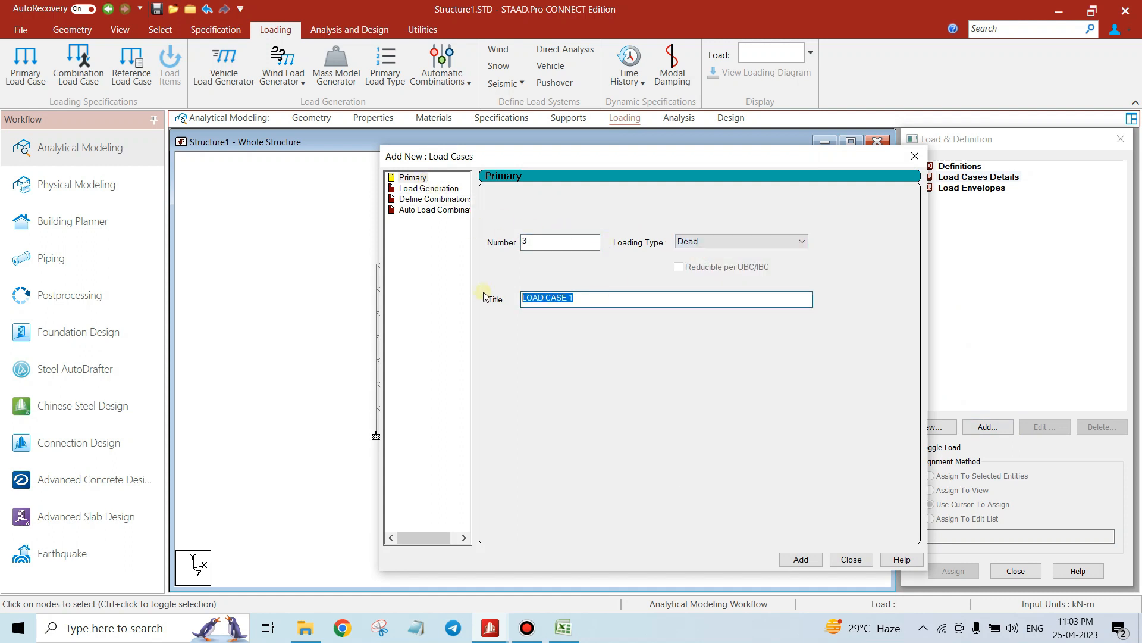
{"action": "type", "text": "dl"}
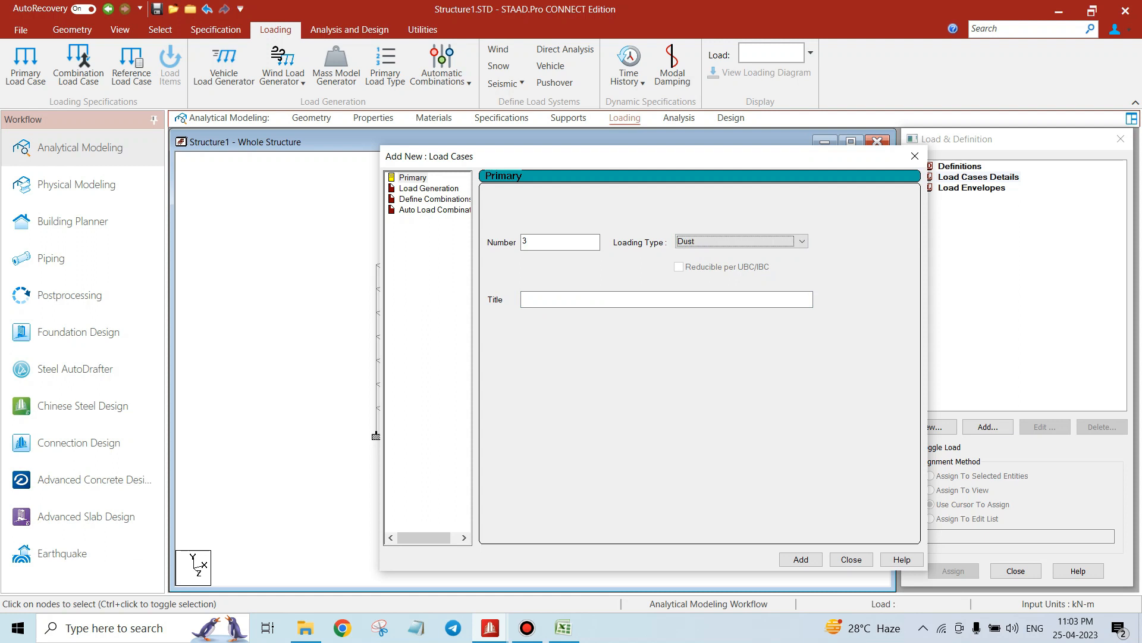
{"action": "left_click", "coordinate": [690, 244]}
{"action": "left_click", "coordinate": [687, 253]}
{"action": "left_click", "coordinate": [557, 299]}
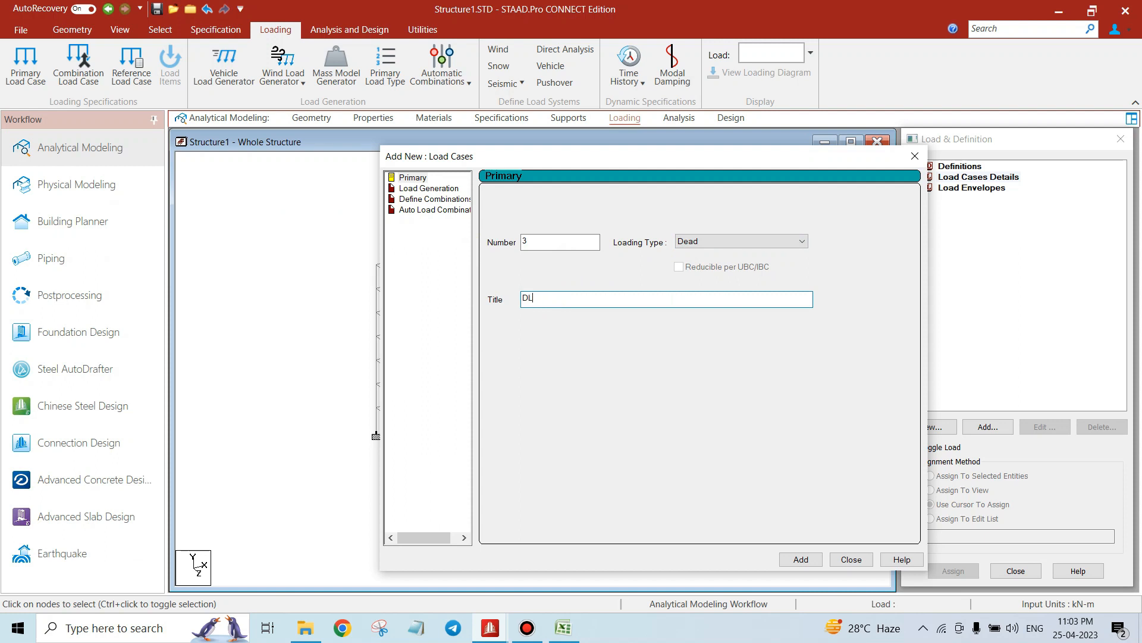
{"action": "type", "text": "DL"}
{"action": "key", "text": "Return"}
Create primary load case number 4 with loading type Live and the title LL, and finish adding load cases
{"action": "double_click", "coordinate": [547, 241]}
{"action": "type", "text": "4"}
{"action": "left_click", "coordinate": [726, 241]}
{"action": "left_click", "coordinate": [690, 263]}
{"action": "left_click_drag", "start_coordinate": [591, 296], "coordinate": [517, 296]}
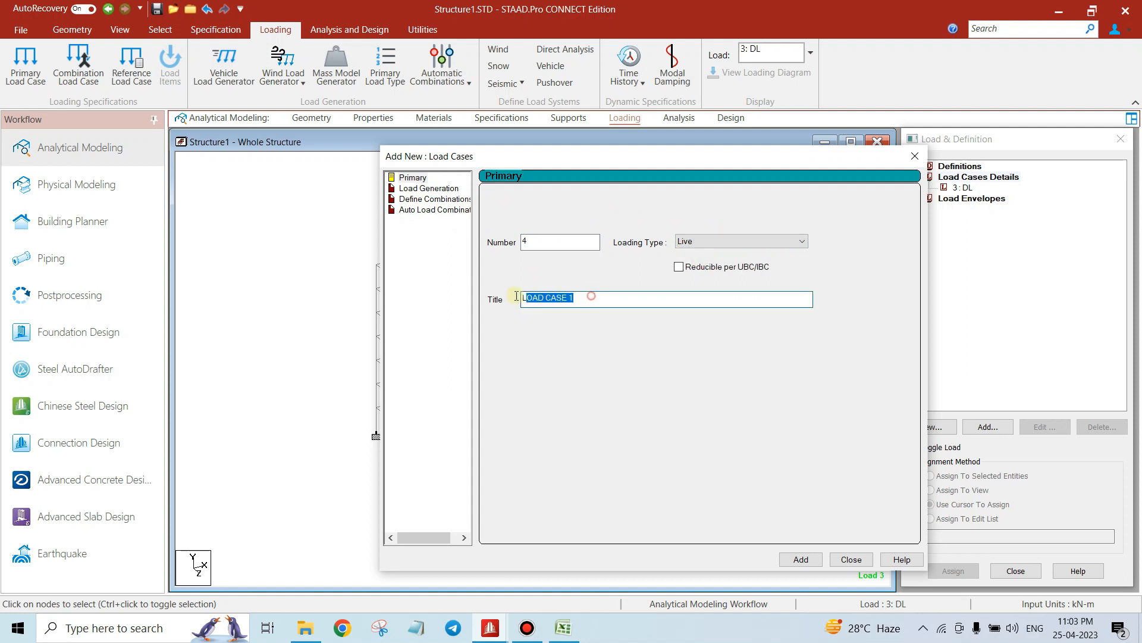
{"action": "type", "text": "LL"}
{"action": "left_click", "coordinate": [801, 559]}
{"action": "left_click", "coordinate": [851, 559]}
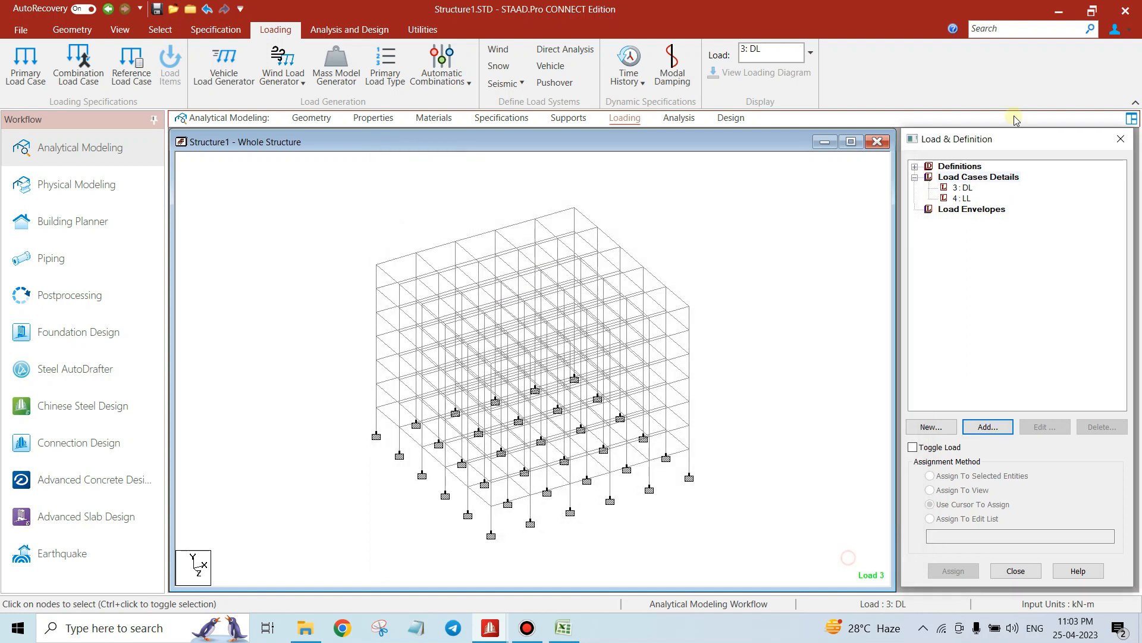
Add a selfweight load in the Y direction with factor -1 to the DL load case
{"action": "left_click", "coordinate": [967, 187]}
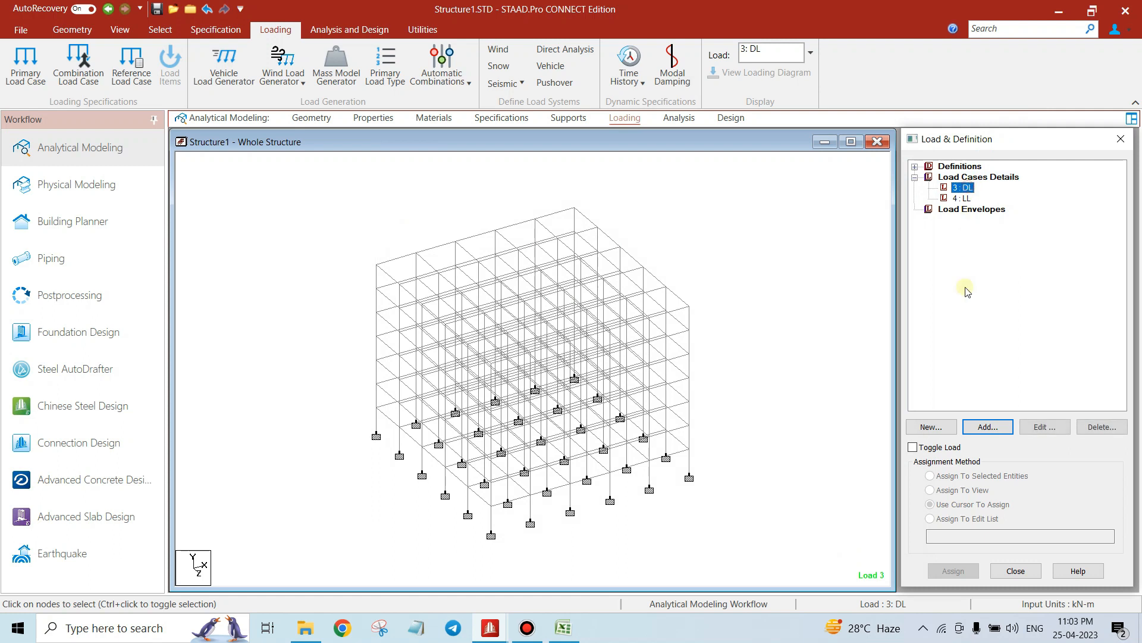
{"action": "left_click", "coordinate": [985, 427]}
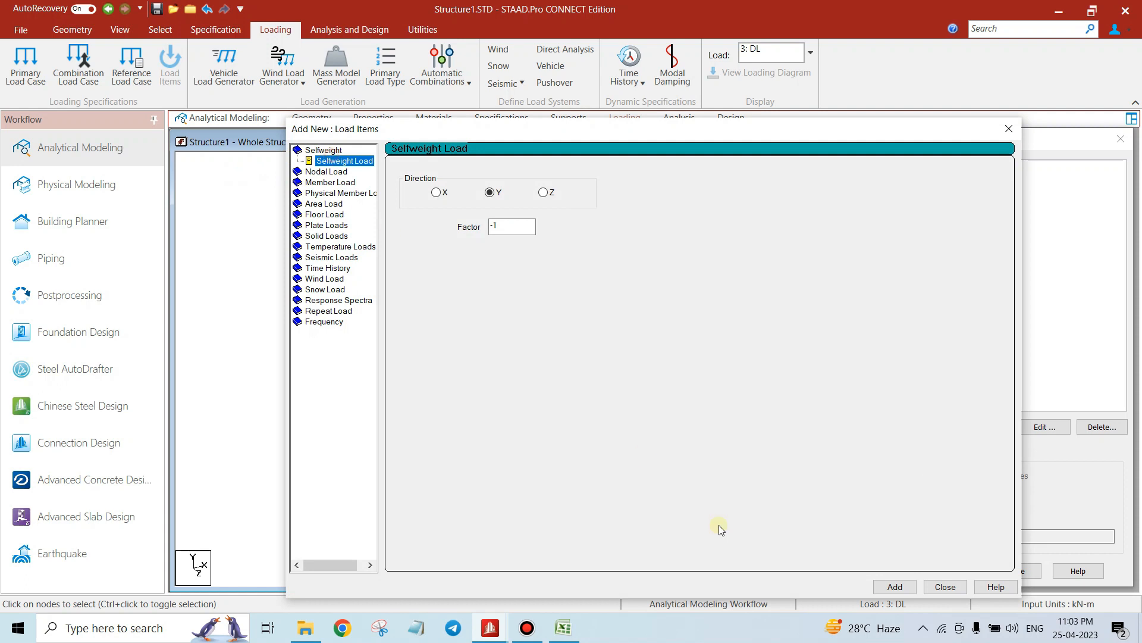
{"action": "left_click", "coordinate": [895, 587]}
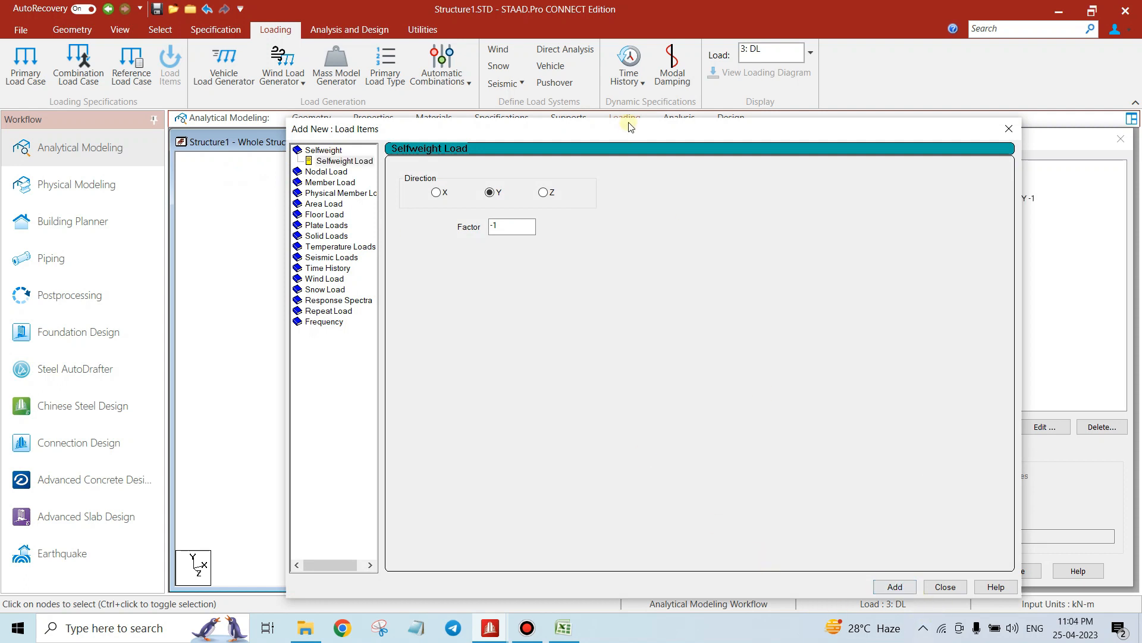
Add a floor load item to DL by YRANGE in Global Y, leaving its pressure and ranges at 0
{"action": "left_click_drag", "start_coordinate": [390, 127], "coordinate": [123, 121]}
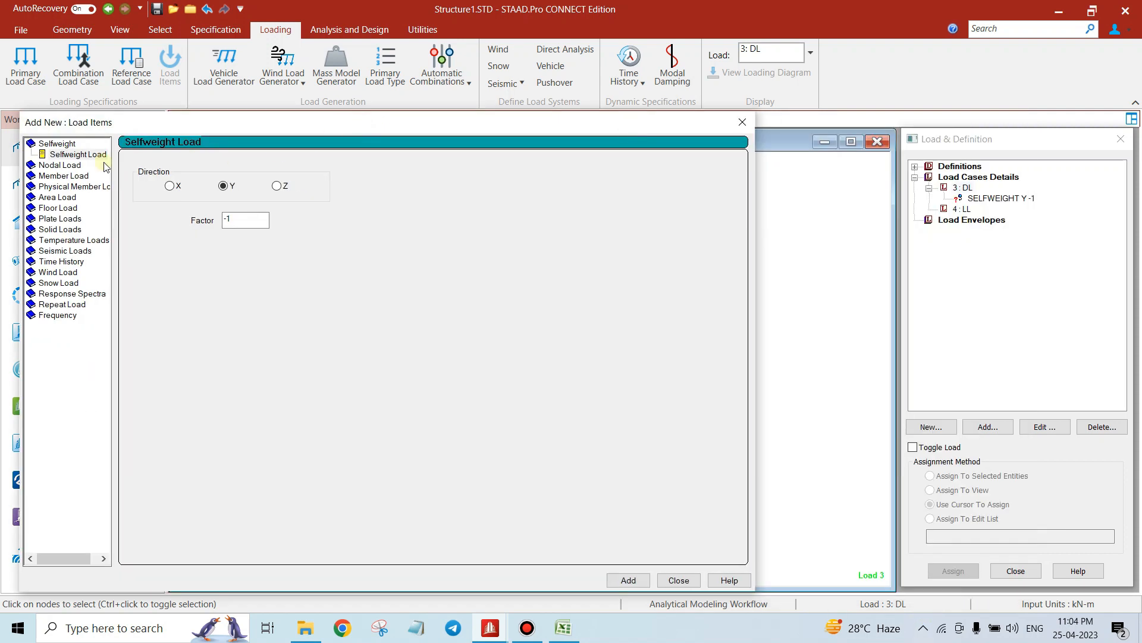
{"action": "left_click", "coordinate": [51, 208]}
{"action": "left_click", "coordinate": [51, 209]}
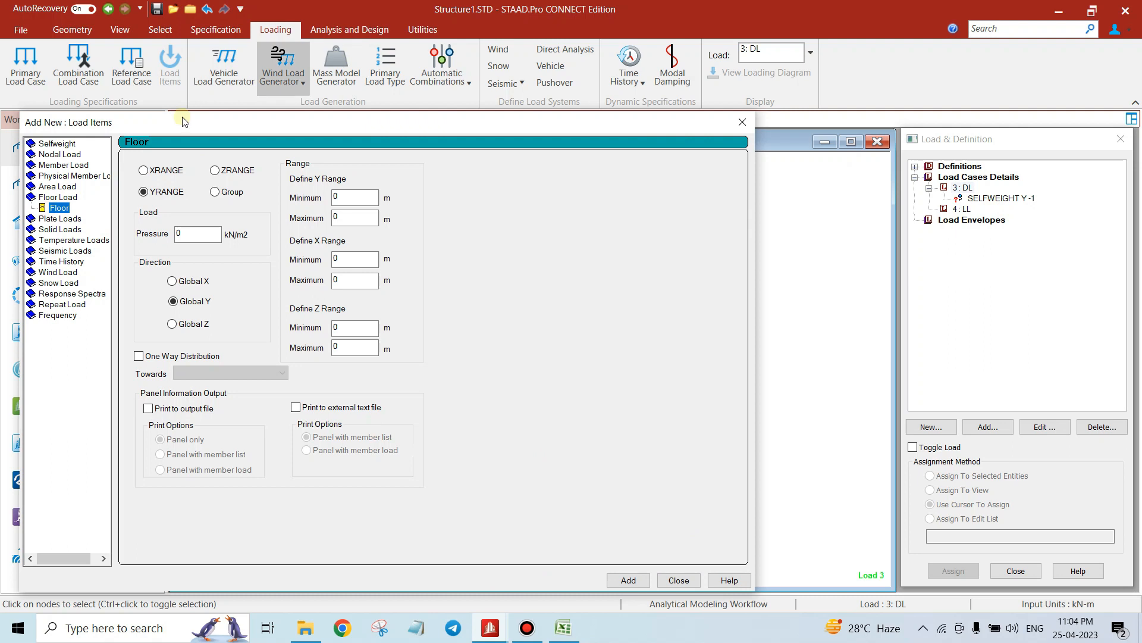
{"action": "left_click", "coordinate": [629, 580]}
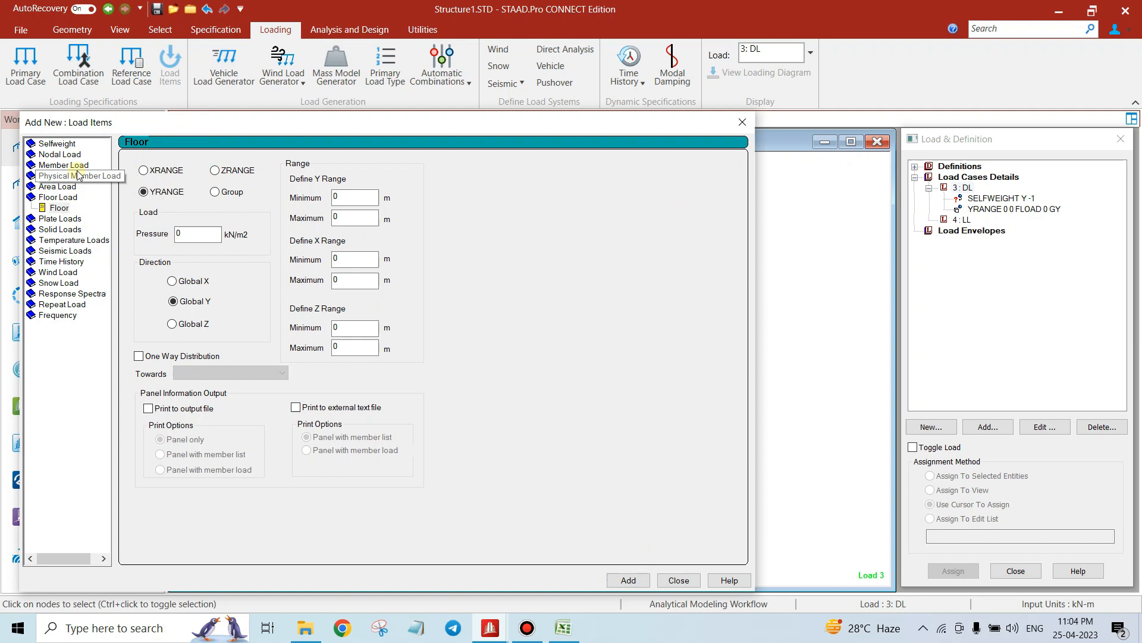
Add a uniform member force of -13 kN/m in the GY direction to the DL load case
{"action": "left_click", "coordinate": [57, 166]}
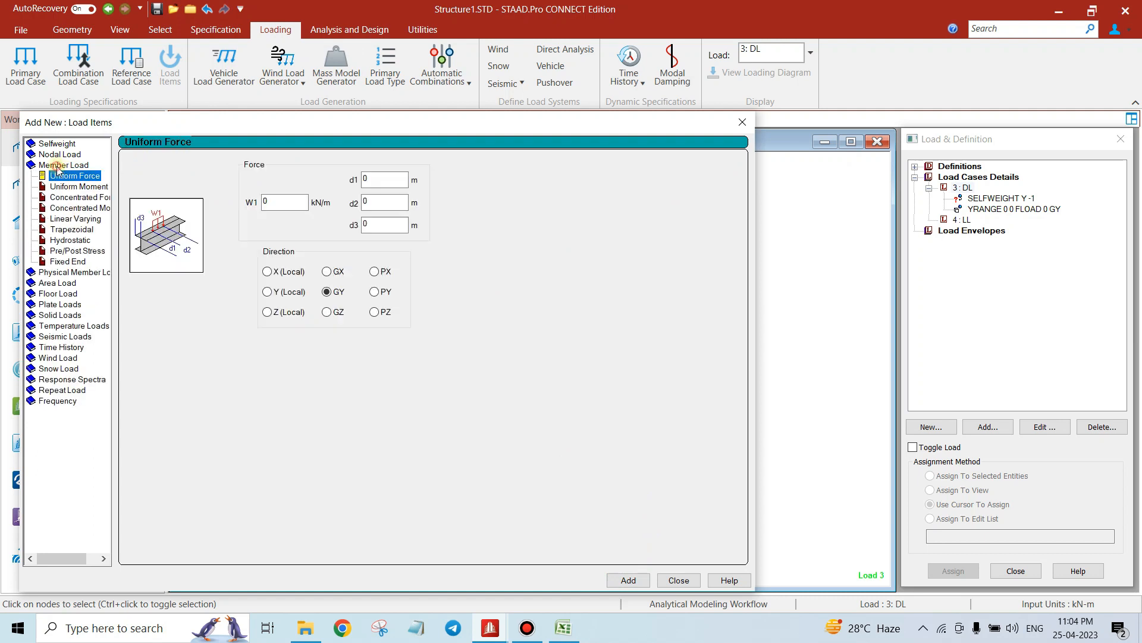
{"action": "left_click", "coordinate": [627, 579]}
{"action": "left_click", "coordinate": [418, 394]}
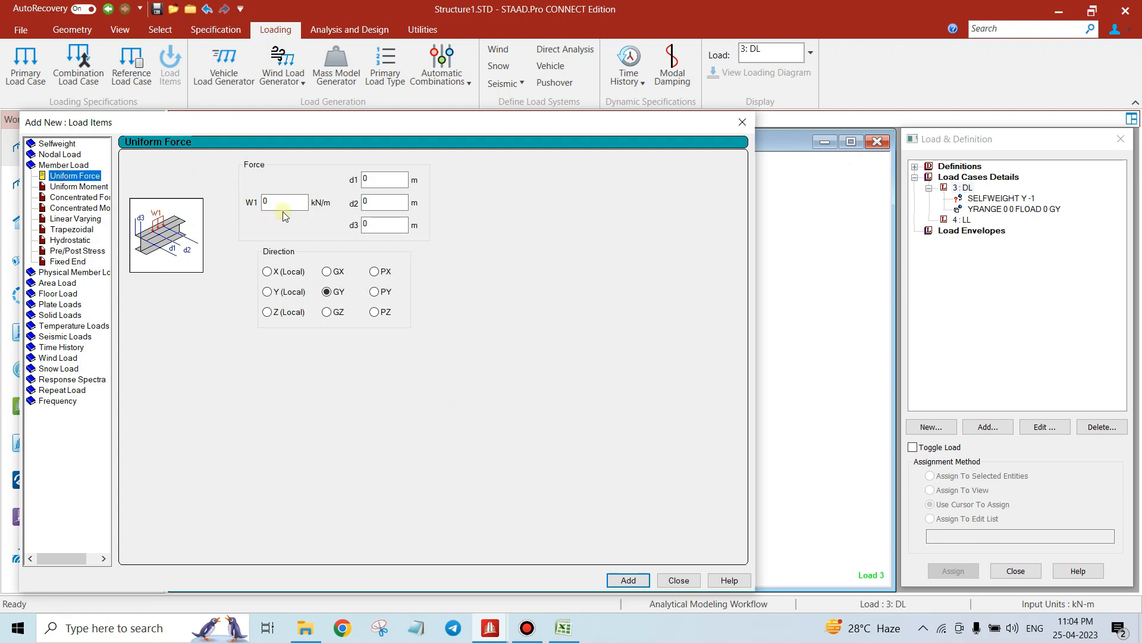
{"action": "left_click", "coordinate": [627, 580]}
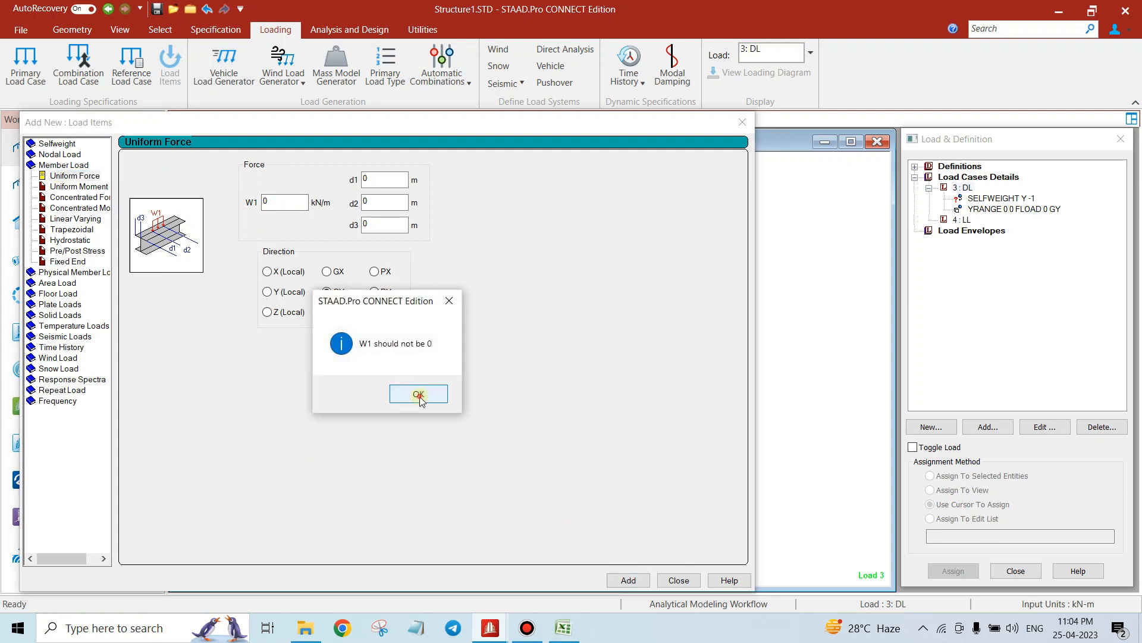
{"action": "left_click", "coordinate": [420, 394]}
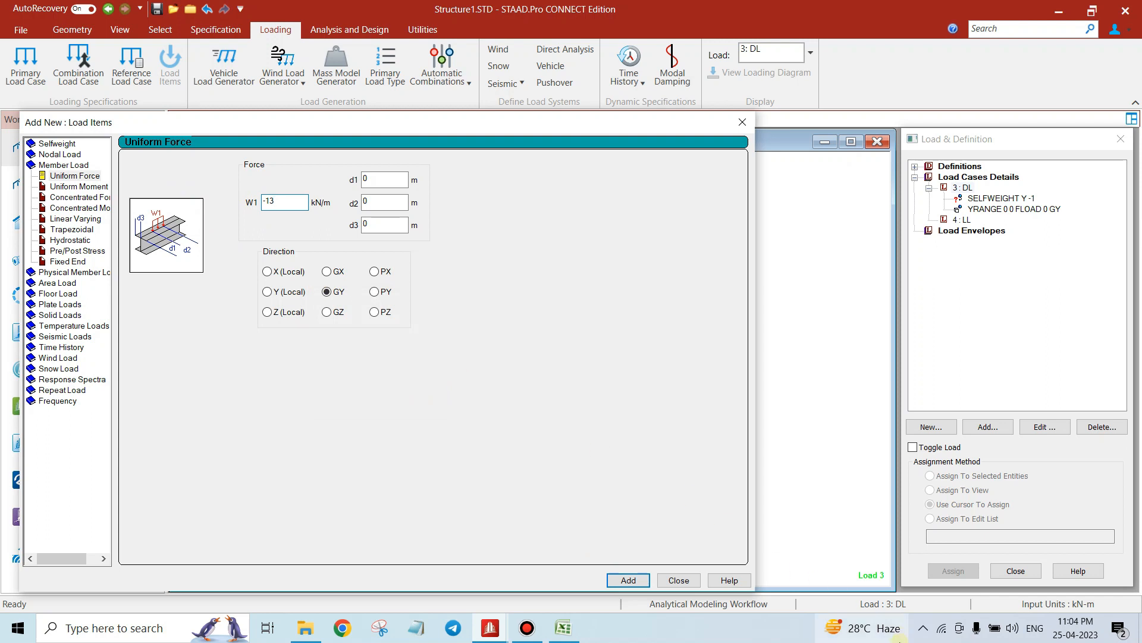
{"action": "left_click", "coordinate": [619, 575]}
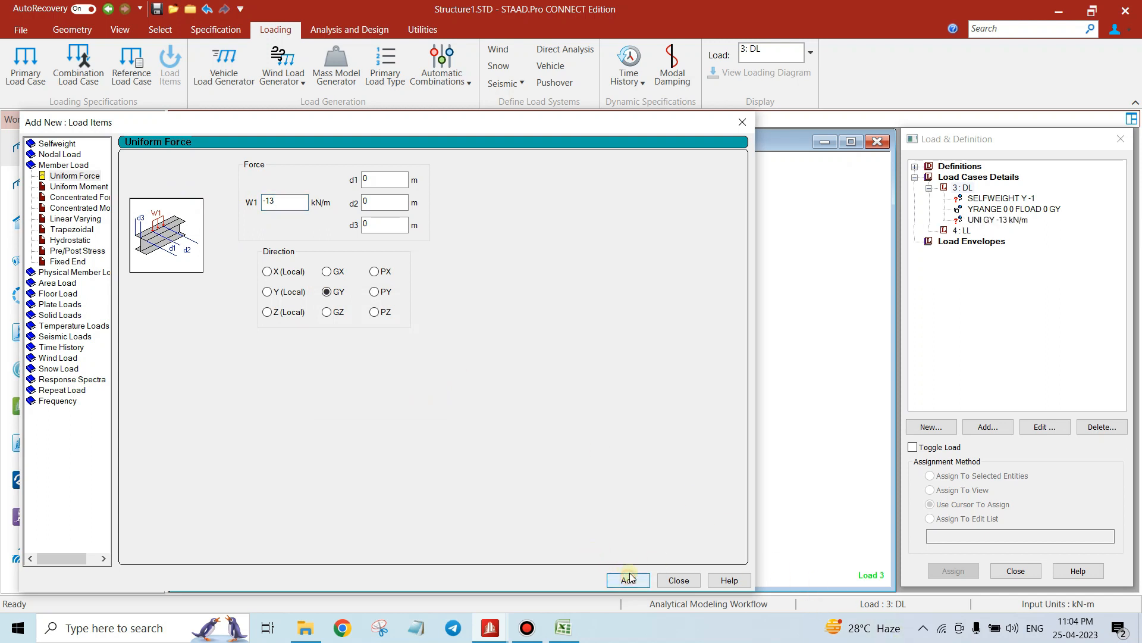
Add two more uniform member forces of -5.2 kN/m and -7 kN/m in GY to DL, and finish adding load items
{"action": "left_click_drag", "start_coordinate": [299, 205], "coordinate": [252, 201]}
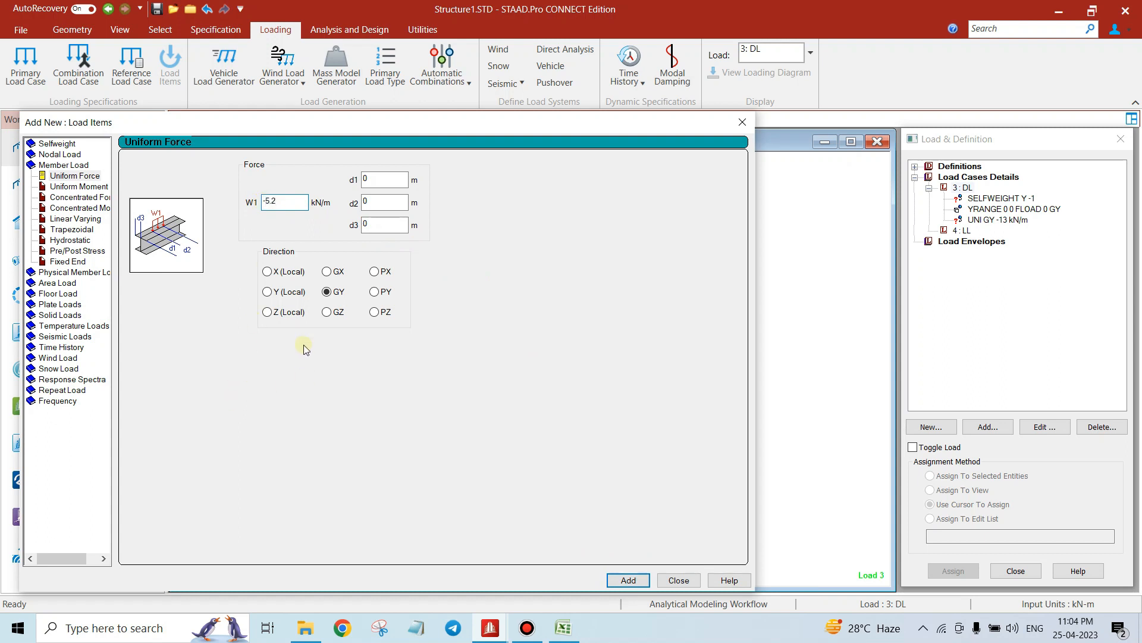
{"action": "left_click", "coordinate": [646, 578]}
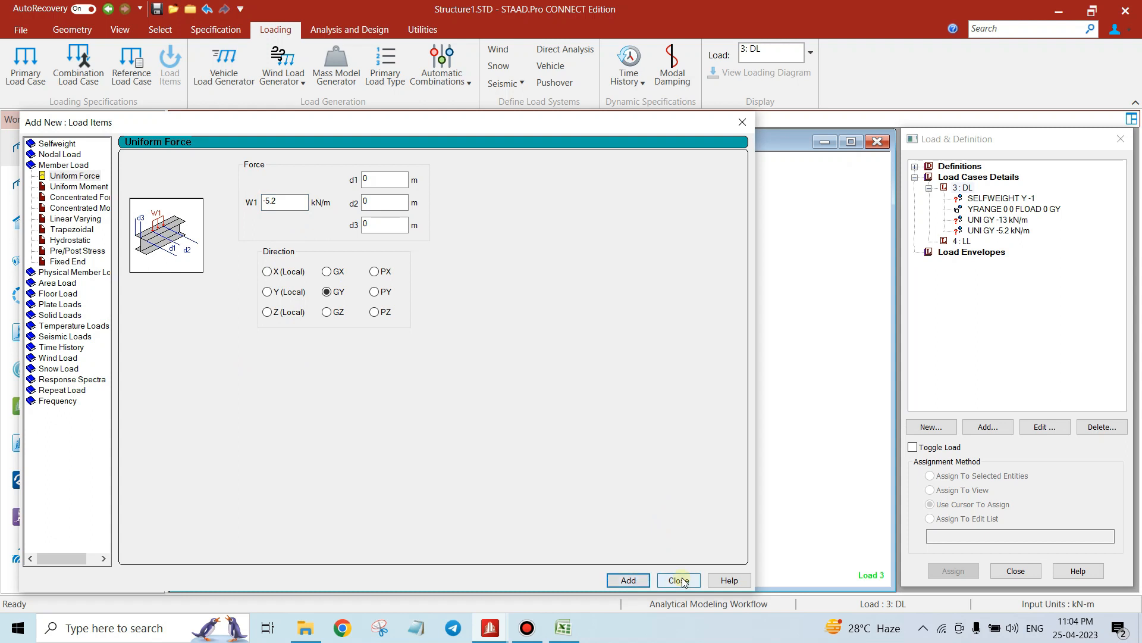
{"action": "left_click_drag", "start_coordinate": [266, 202], "coordinate": [296, 201]}
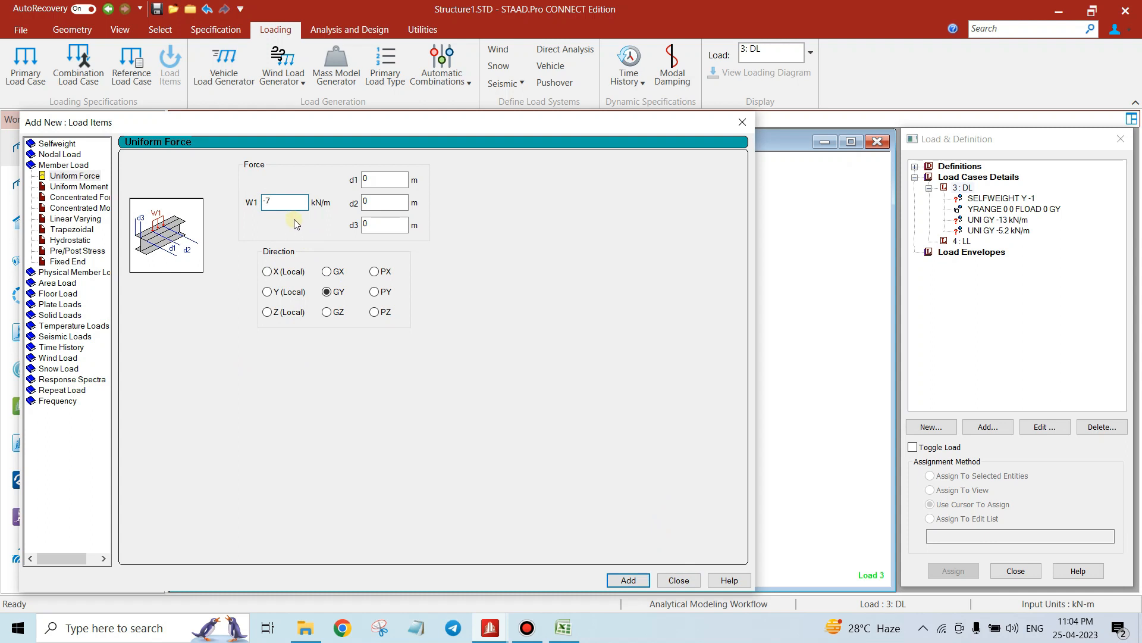
{"action": "left_click", "coordinate": [629, 580]}
{"action": "left_click", "coordinate": [679, 580]}
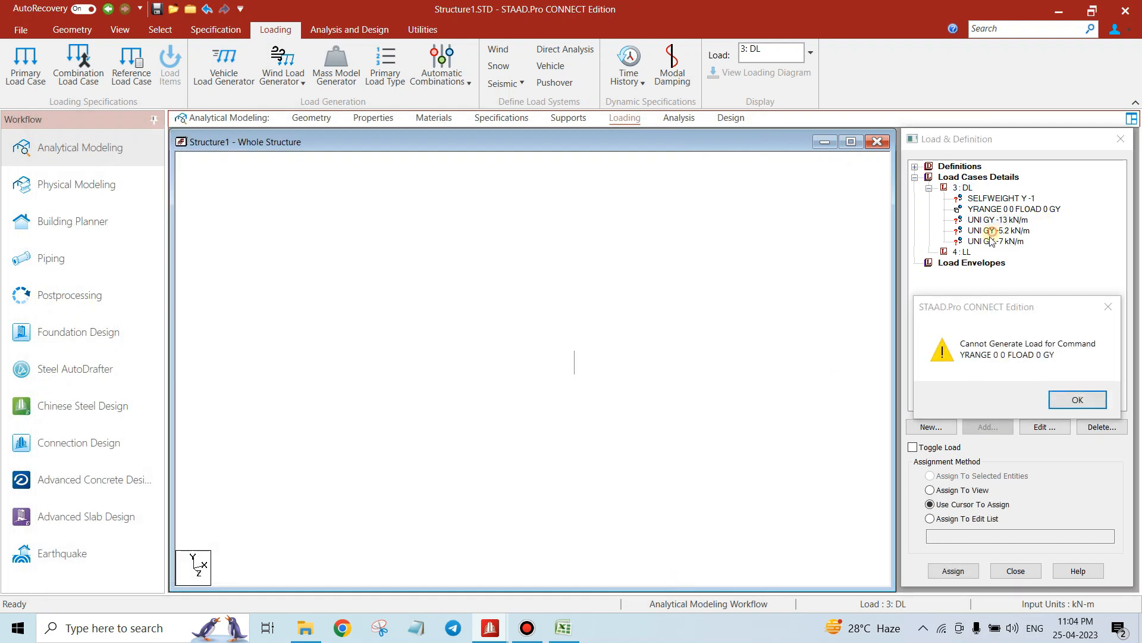
{"action": "left_click", "coordinate": [1078, 399]}
{"action": "left_click", "coordinate": [979, 209]}
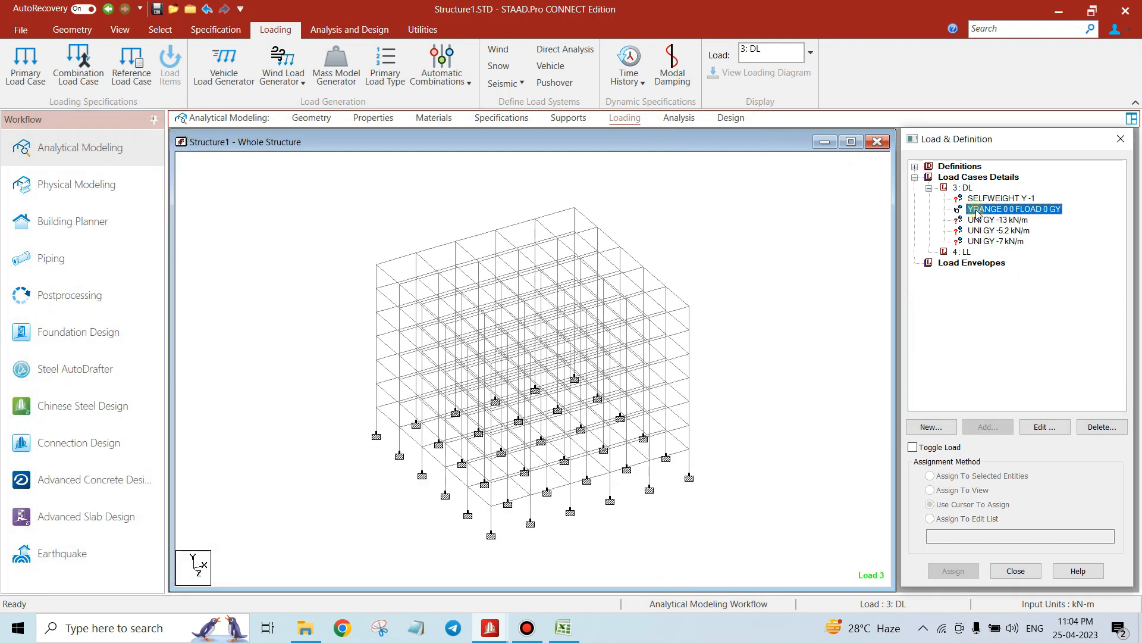
Select all members of the structure and assign the DL selfweight load to the selected beams
{"action": "left_click", "coordinate": [982, 200]}
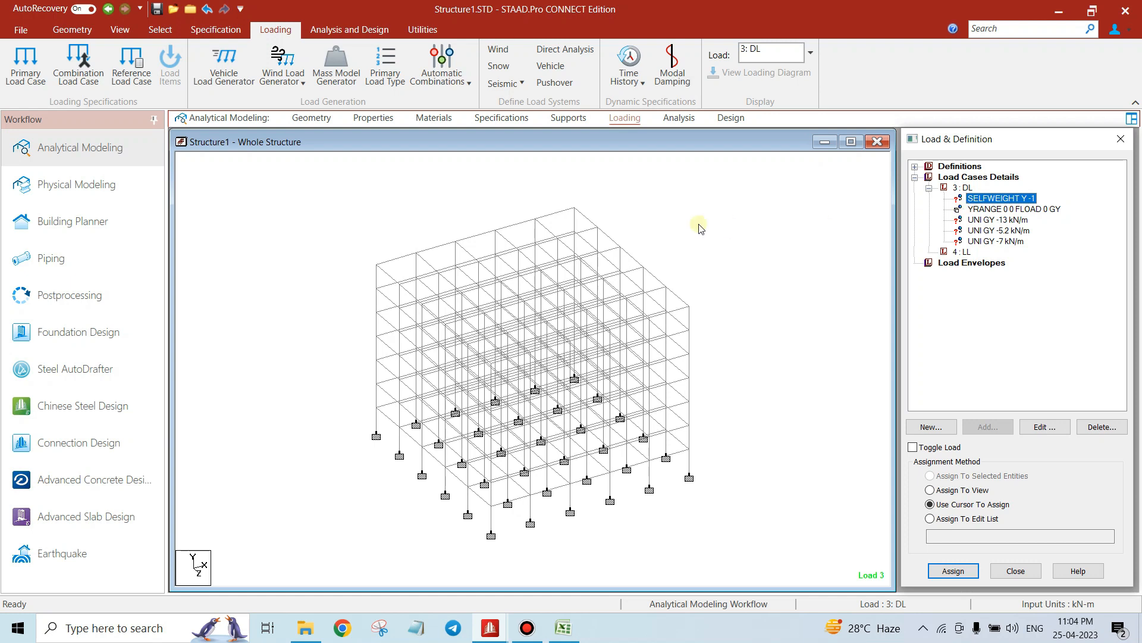
{"action": "left_click", "coordinate": [699, 228]}
{"action": "left_click", "coordinate": [1002, 199]}
{"action": "left_click", "coordinate": [739, 247]}
{"action": "key", "text": "ctrl+a"}
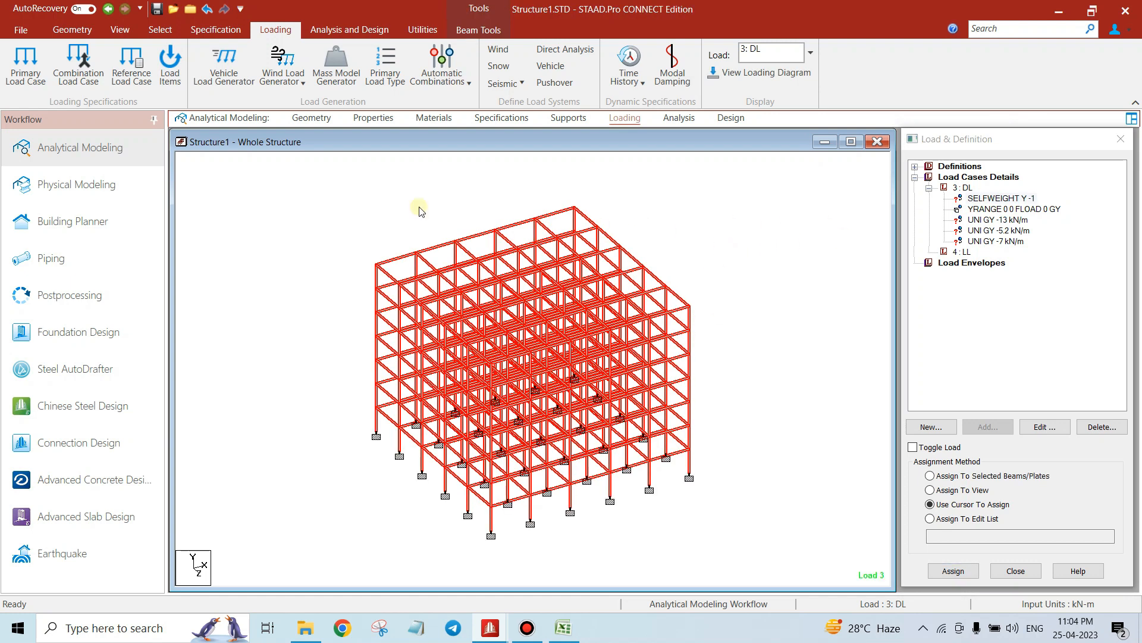
{"action": "left_click", "coordinate": [969, 568]}
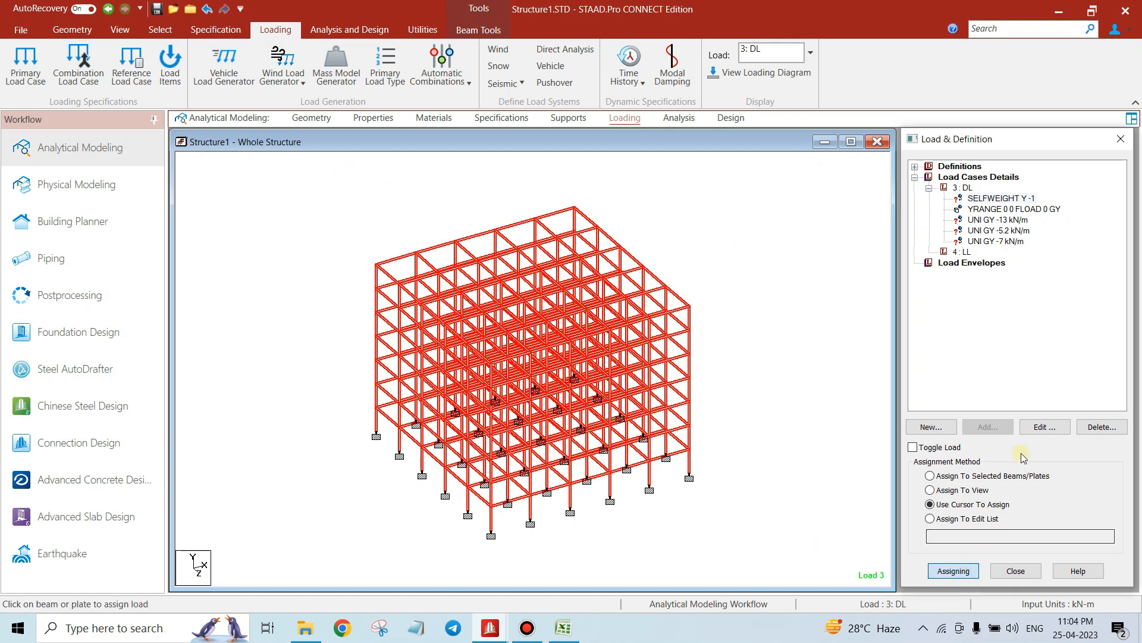
{"action": "left_click", "coordinate": [954, 571]}
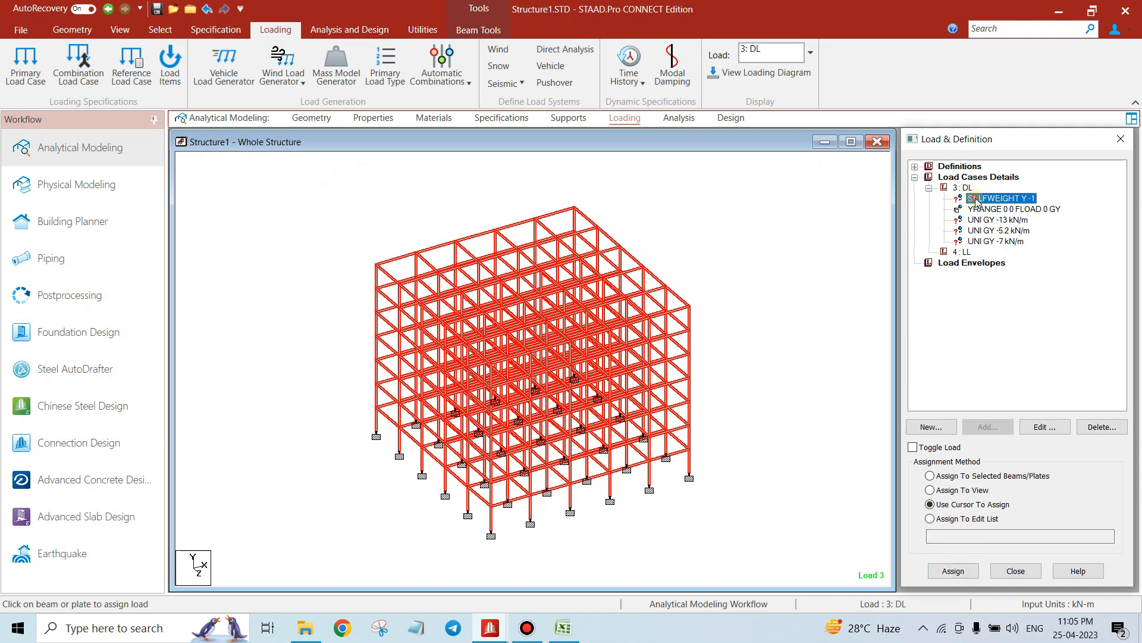
{"action": "left_click", "coordinate": [942, 476]}
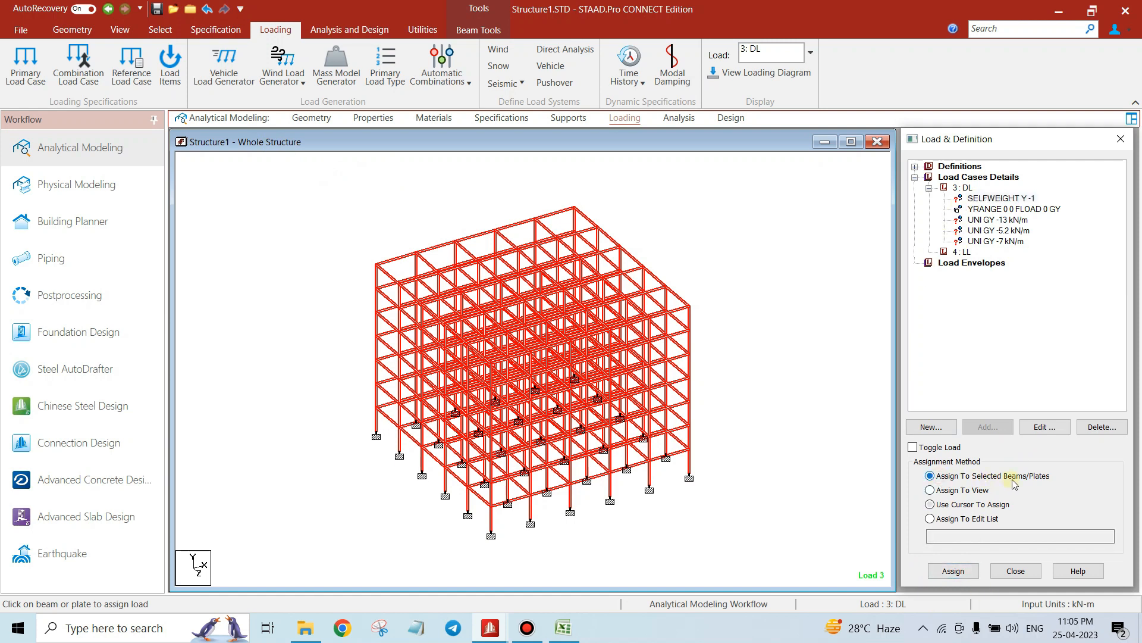
{"action": "left_click", "coordinate": [952, 574]}
{"action": "left_click", "coordinate": [952, 403]}
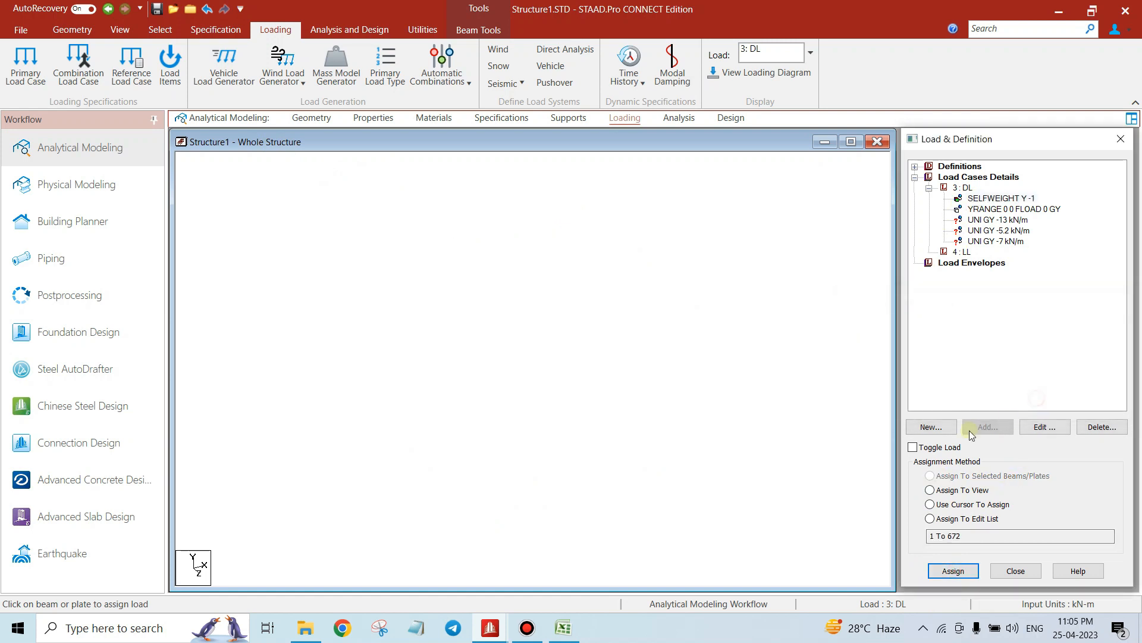
Open the DL floor load item for editing and set its pressure to -5 kN/m2
{"action": "double_click", "coordinate": [983, 209]}
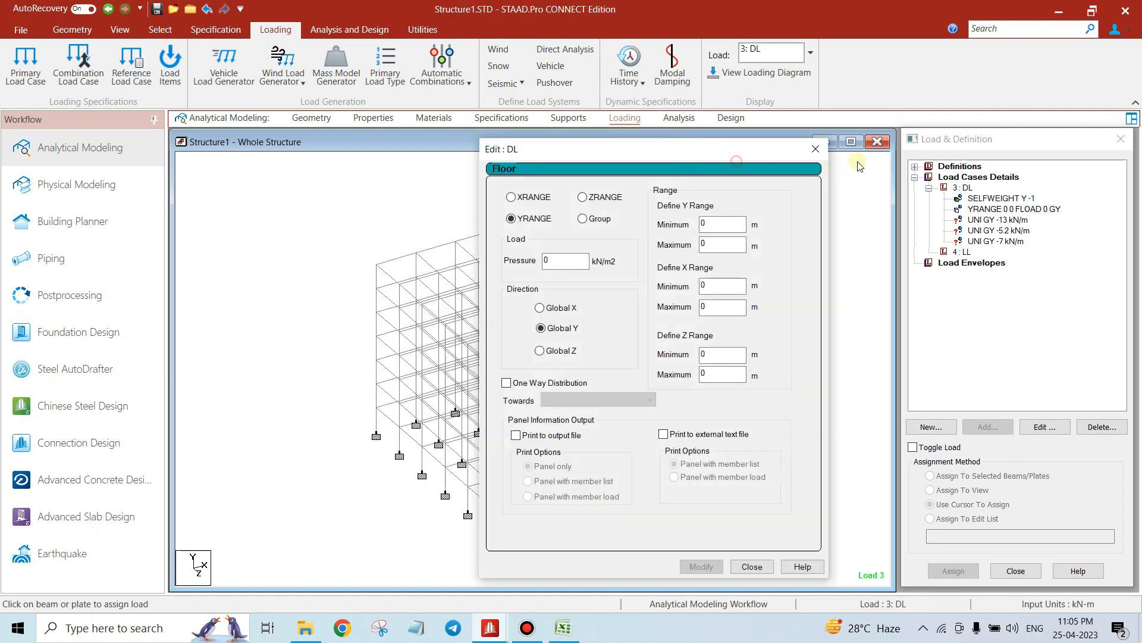
{"action": "left_click_drag", "start_coordinate": [639, 146], "coordinate": [738, 133]}
{"action": "double_click", "coordinate": [654, 250]}
{"action": "type", "text": "-5"}
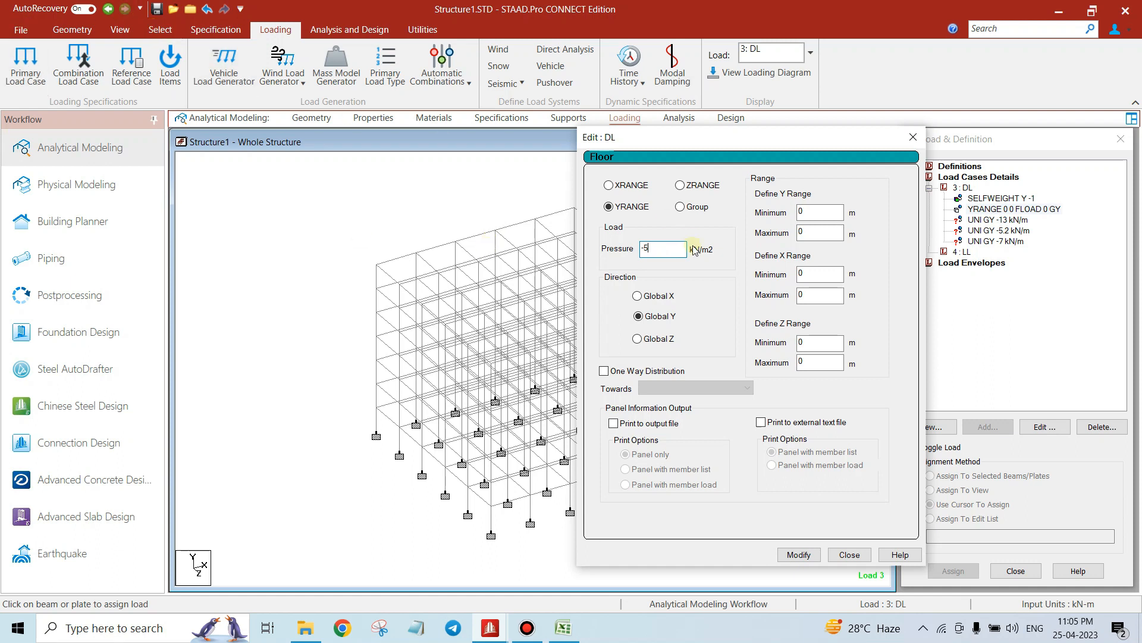
{"action": "left_click_drag", "start_coordinate": [636, 247], "coordinate": [602, 248]}
Check the coordinates of the corner node at the lowest beam level and of the top node on the same column line
{"action": "left_click", "coordinate": [154, 32]}
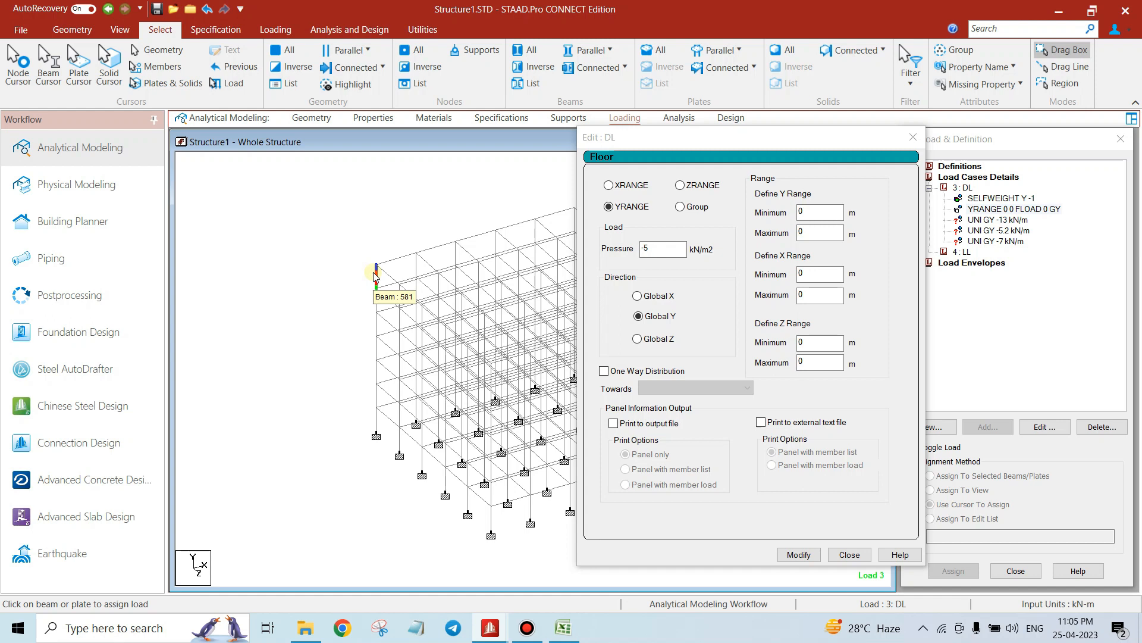
{"action": "left_click", "coordinate": [18, 59]}
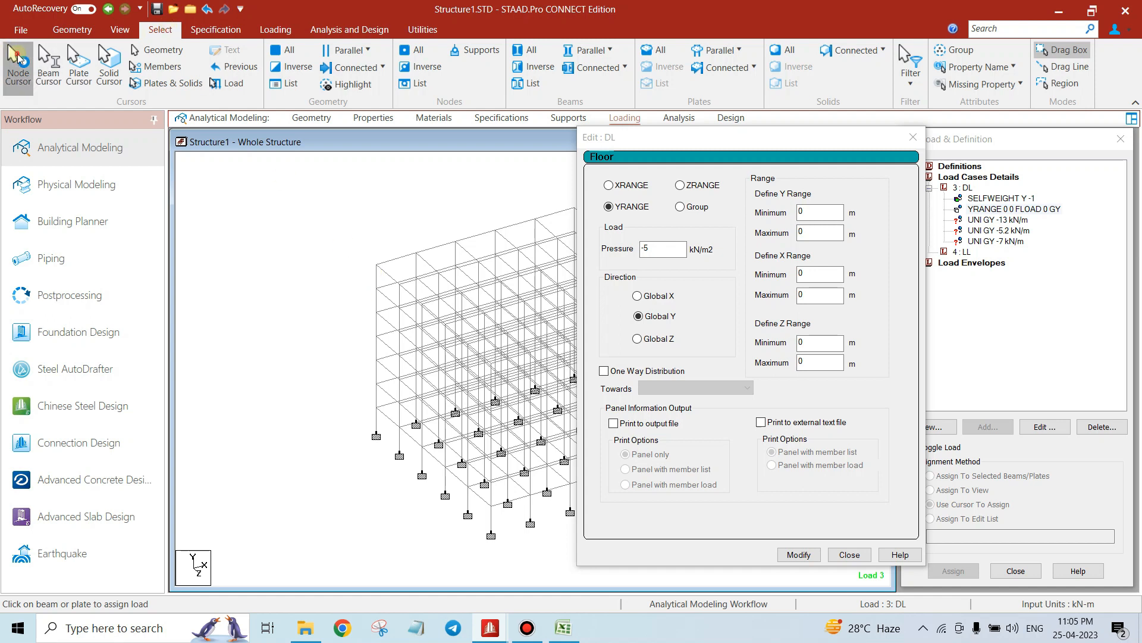
{"action": "left_click", "coordinate": [378, 408]}
{"action": "double_click", "coordinate": [377, 385]}
{"action": "left_click_drag", "start_coordinate": [546, 229], "coordinate": [186, 122]}
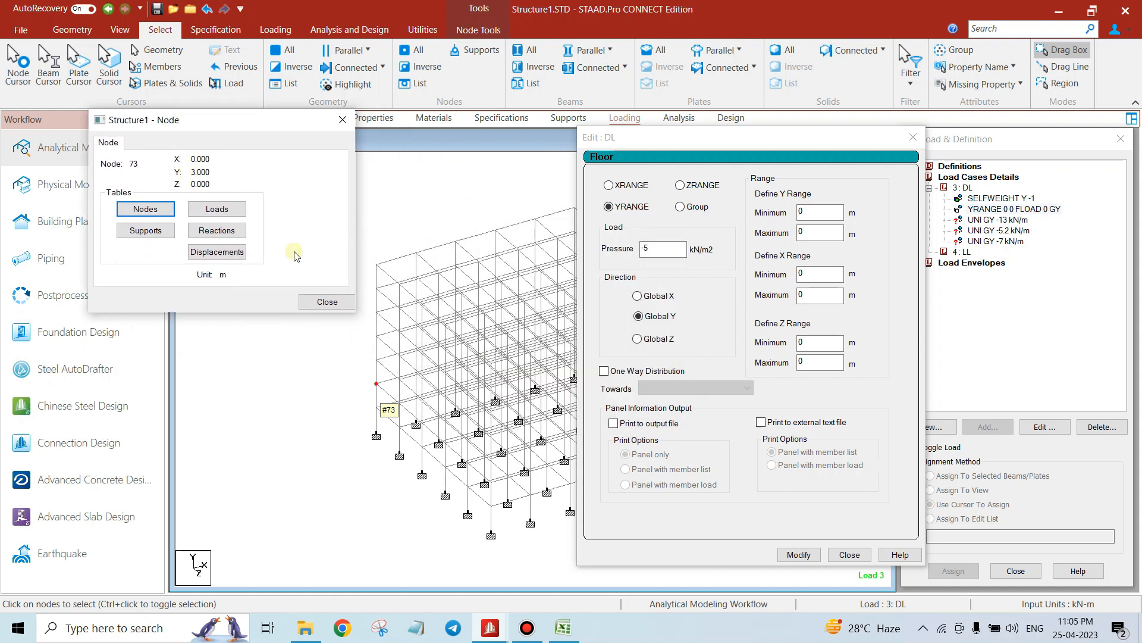
{"action": "left_click", "coordinate": [376, 265]}
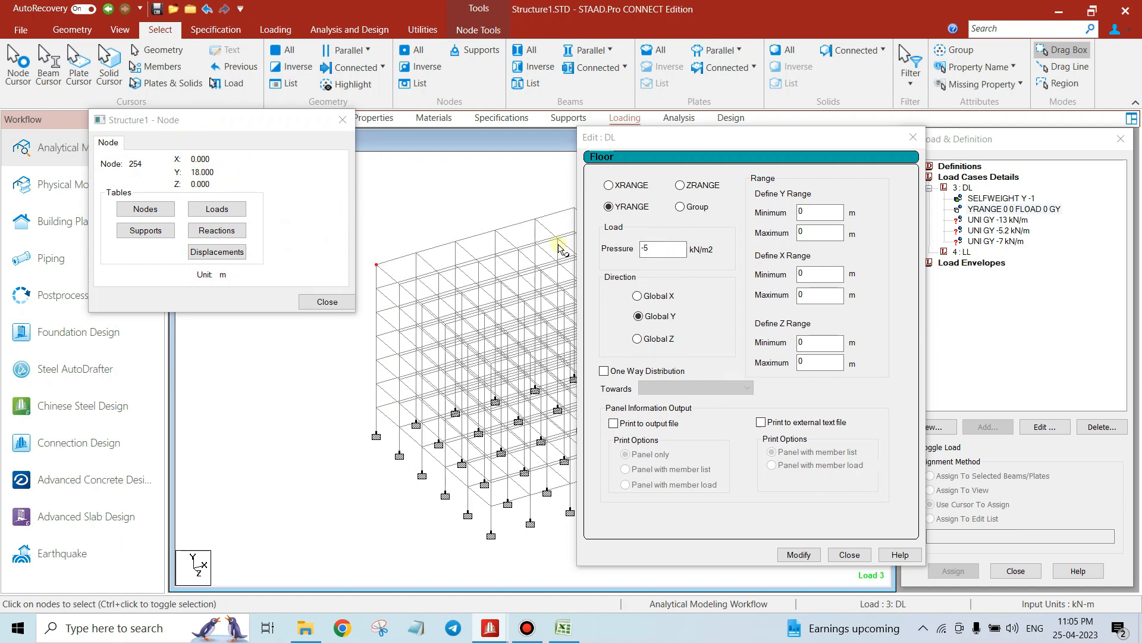
Set the DL floor load's Y range from 3 m to 18 m, apply the modification and close the load editor
{"action": "double_click", "coordinate": [809, 212]}
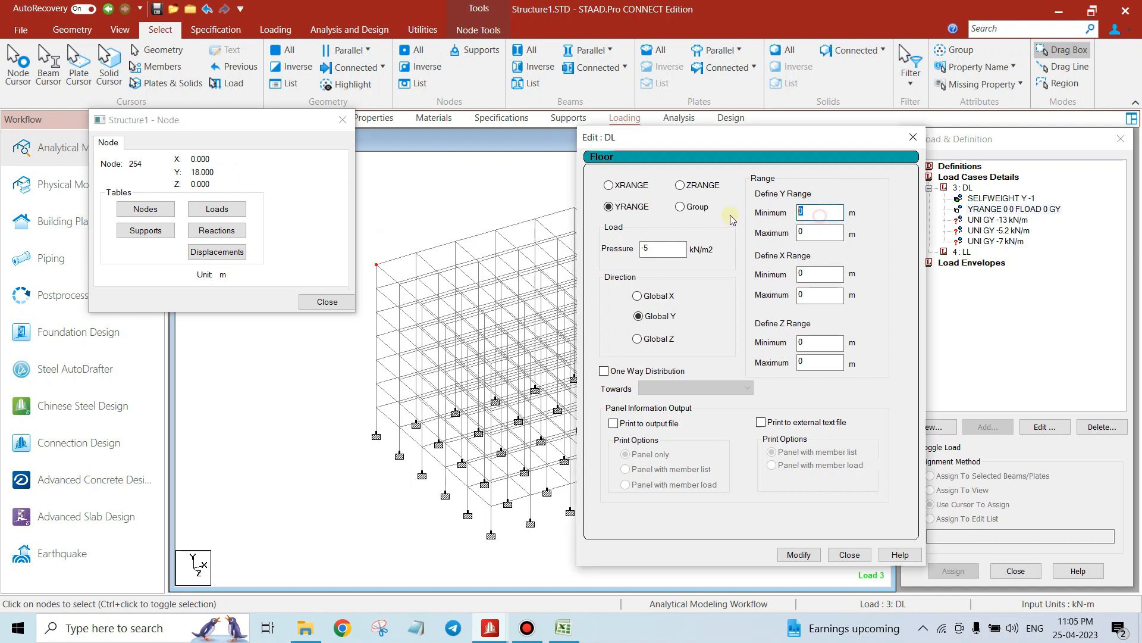
{"action": "double_click", "coordinate": [816, 232]}
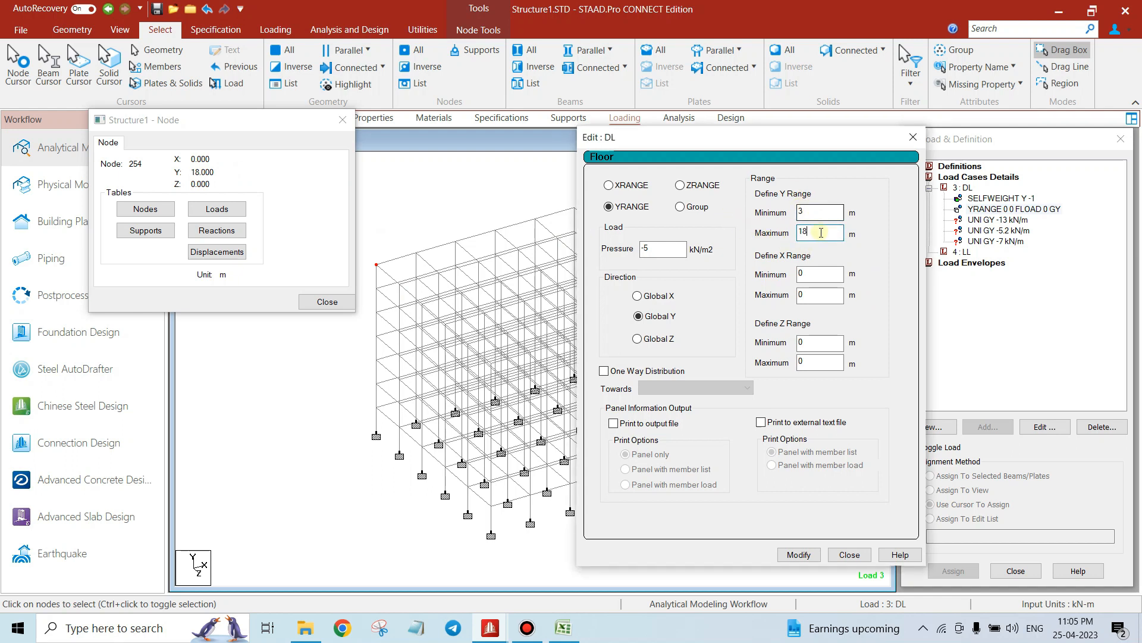
{"action": "double_click", "coordinate": [669, 246]}
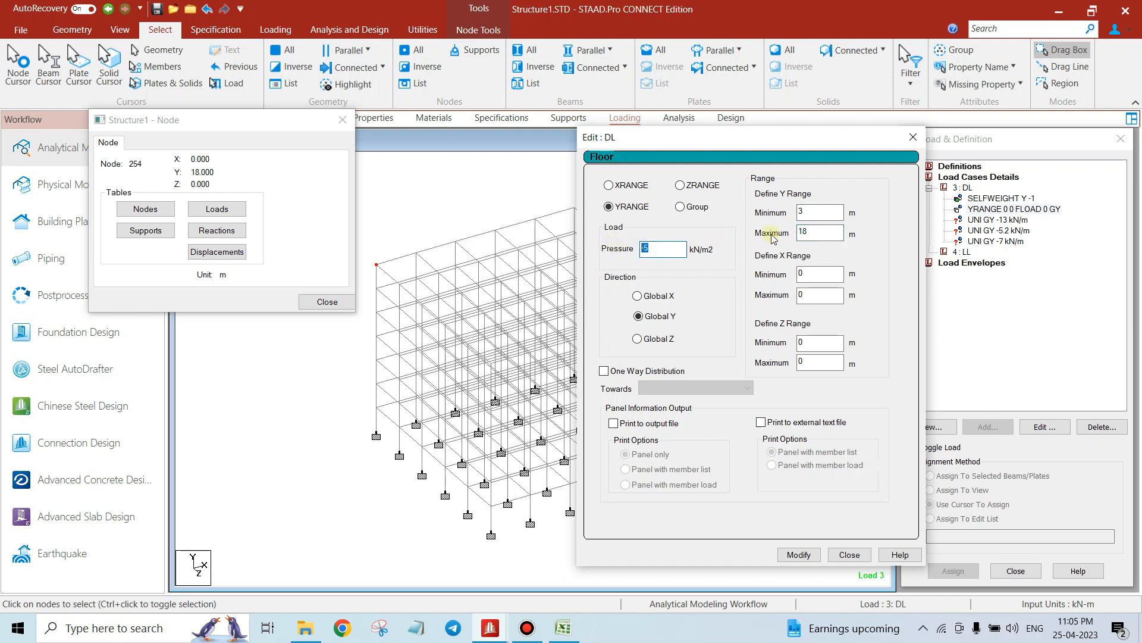
{"action": "double_click", "coordinate": [817, 232]}
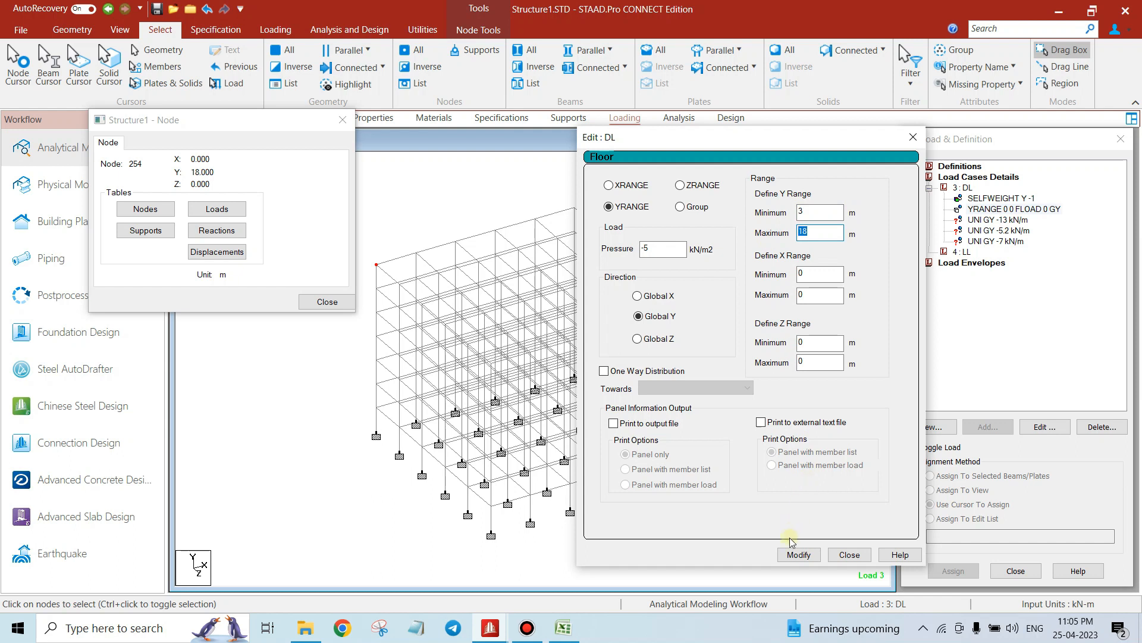
{"action": "left_click", "coordinate": [795, 553]}
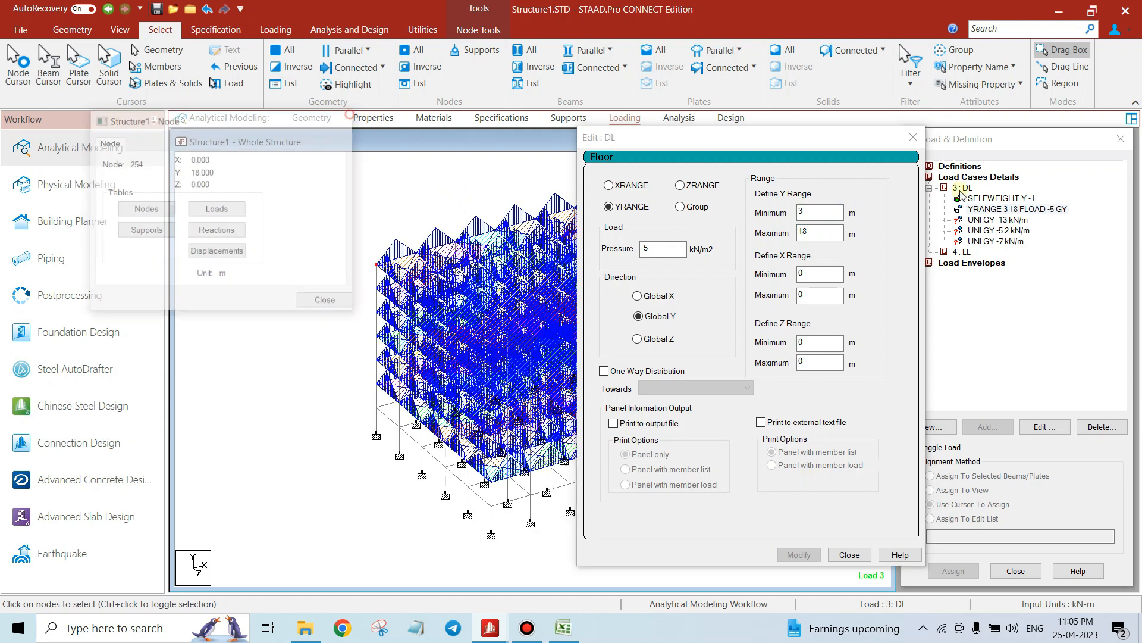
{"action": "left_click", "coordinate": [913, 137]}
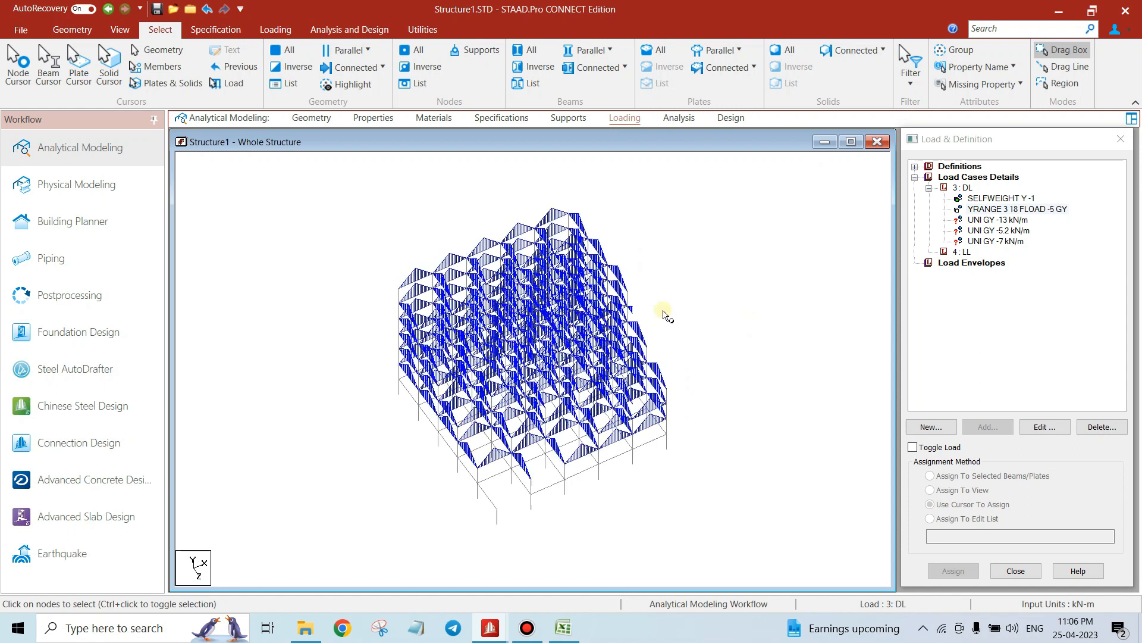
Choose the -13 kN/m uniform member load in DL and show the structure in front view
{"action": "key", "text": "Down"}
{"action": "key", "text": "Down"}
{"action": "key", "text": "Down"}
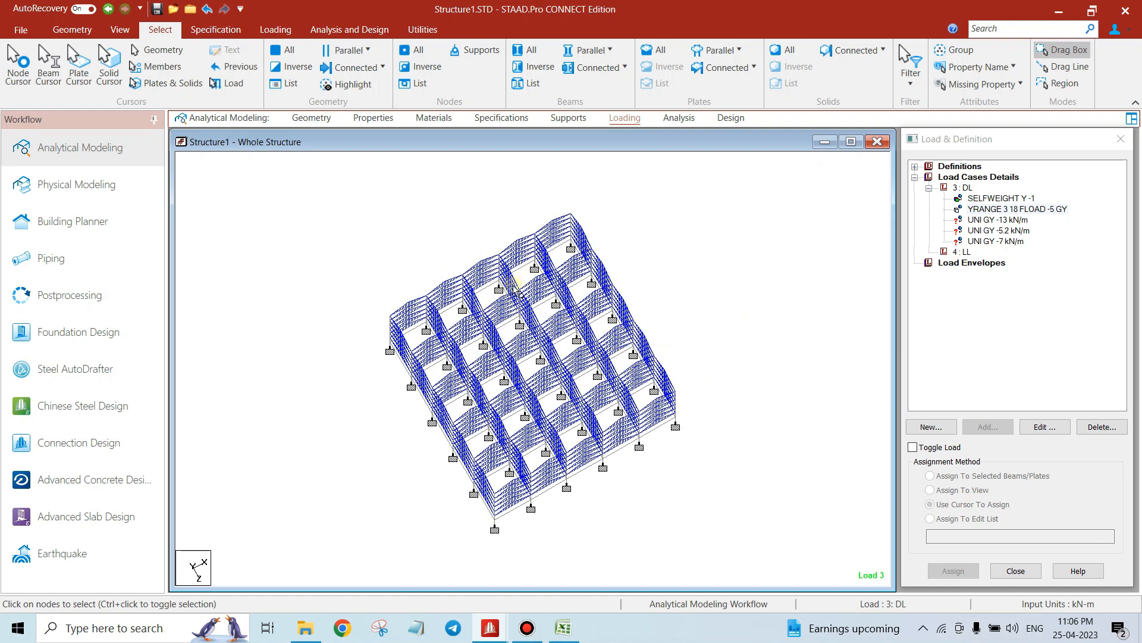
{"action": "key", "text": "Up"}
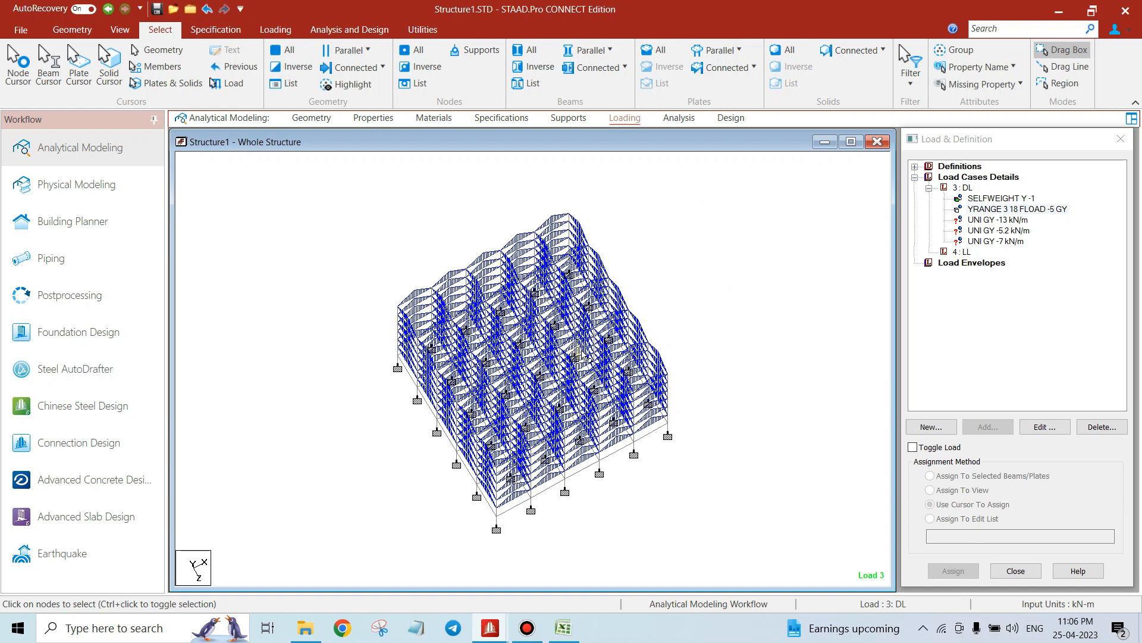
{"action": "left_click", "coordinate": [1011, 220]}
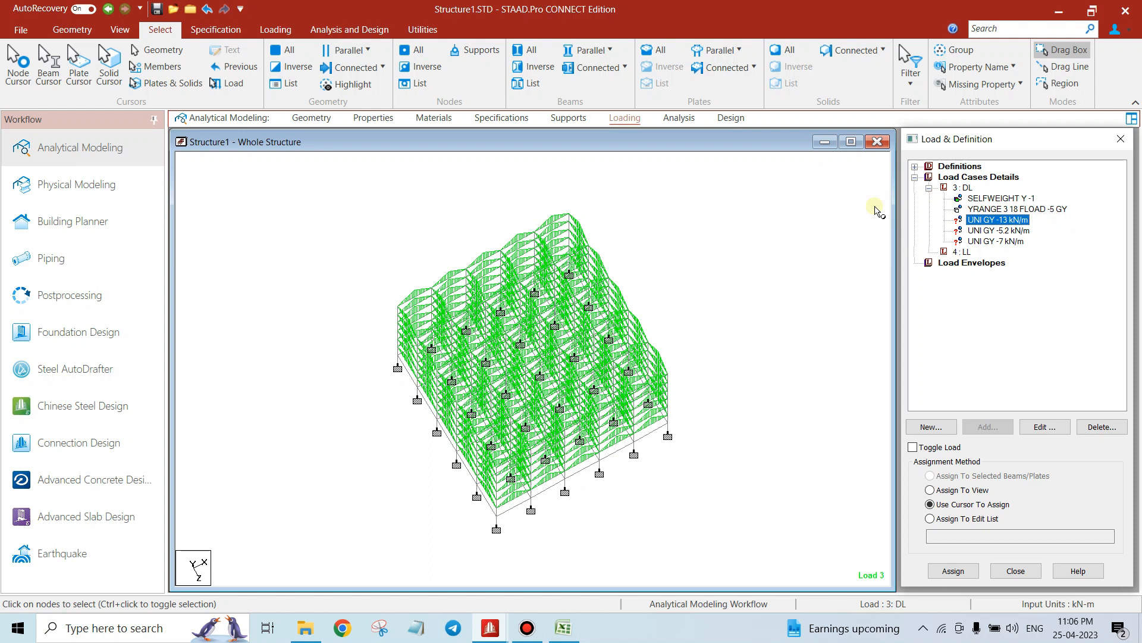
{"action": "left_click", "coordinate": [120, 30]}
{"action": "left_click", "coordinate": [308, 70]}
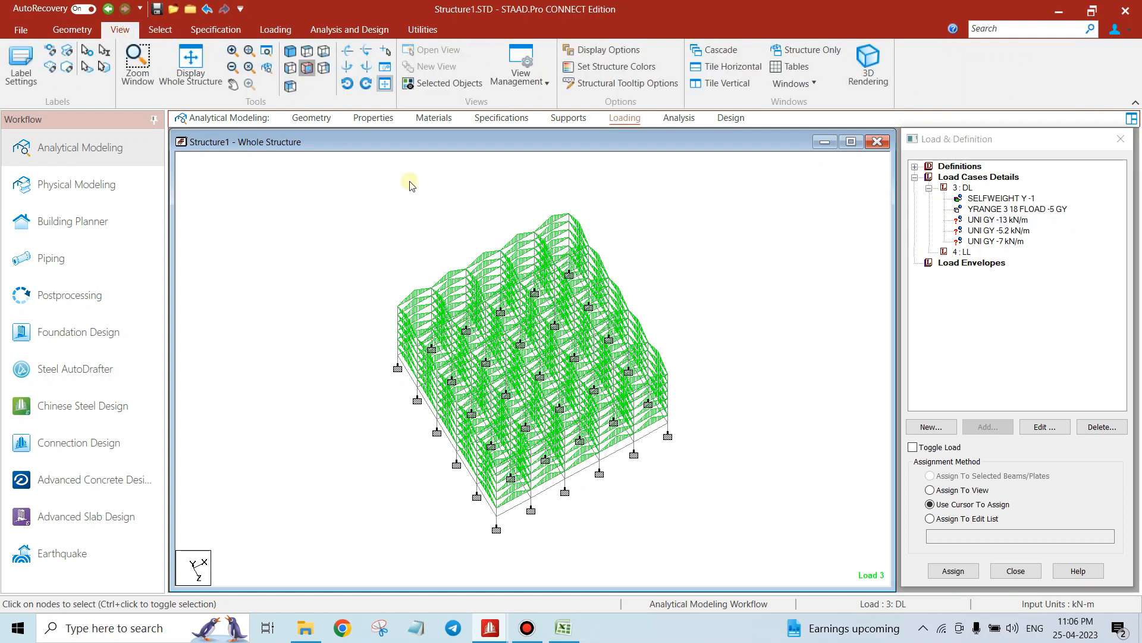
Select the beams of all levels below the roof and display only them in a new view
{"action": "left_click_drag", "start_coordinate": [316, 471], "coordinate": [751, 497]}
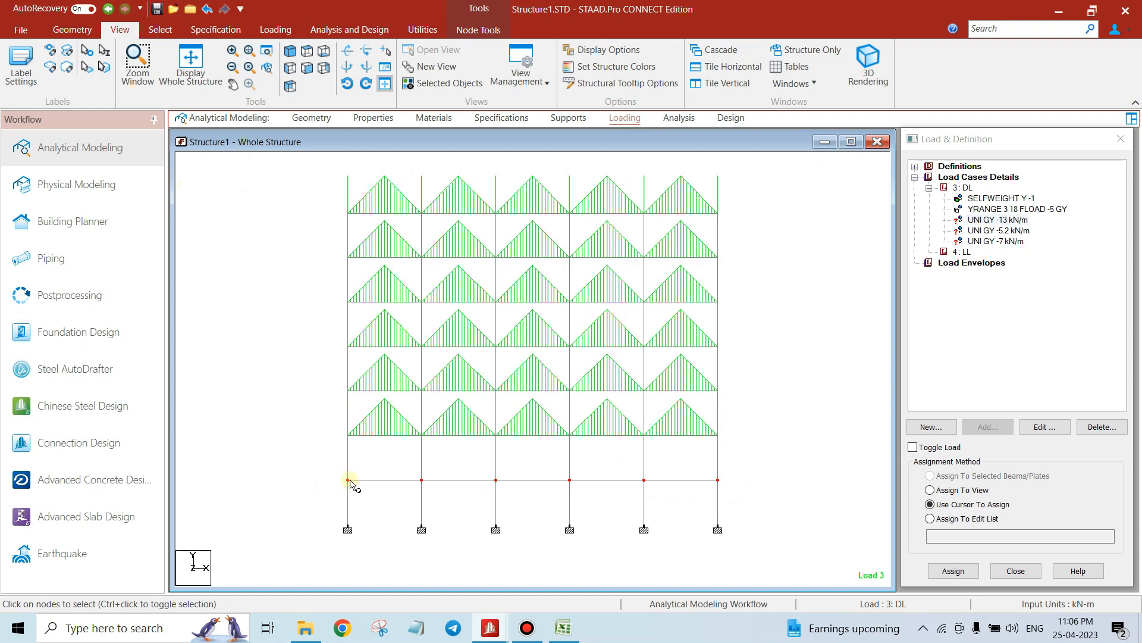
{"action": "left_click_drag", "start_coordinate": [324, 468], "coordinate": [752, 494]}
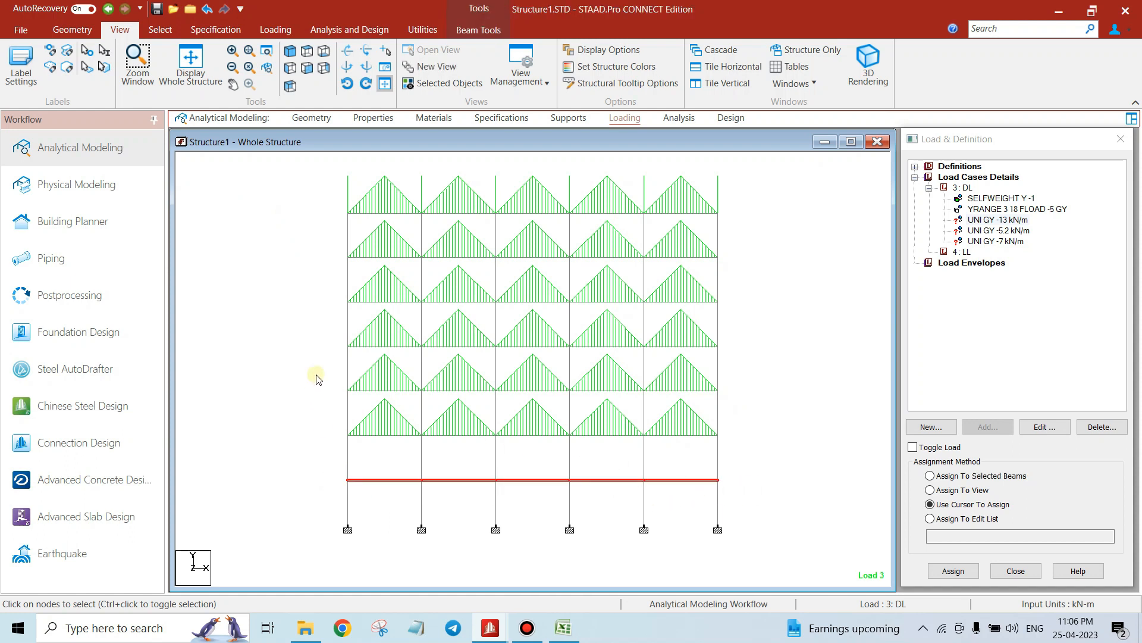
{"action": "left_click_drag", "start_coordinate": [331, 248], "coordinate": [780, 281]}
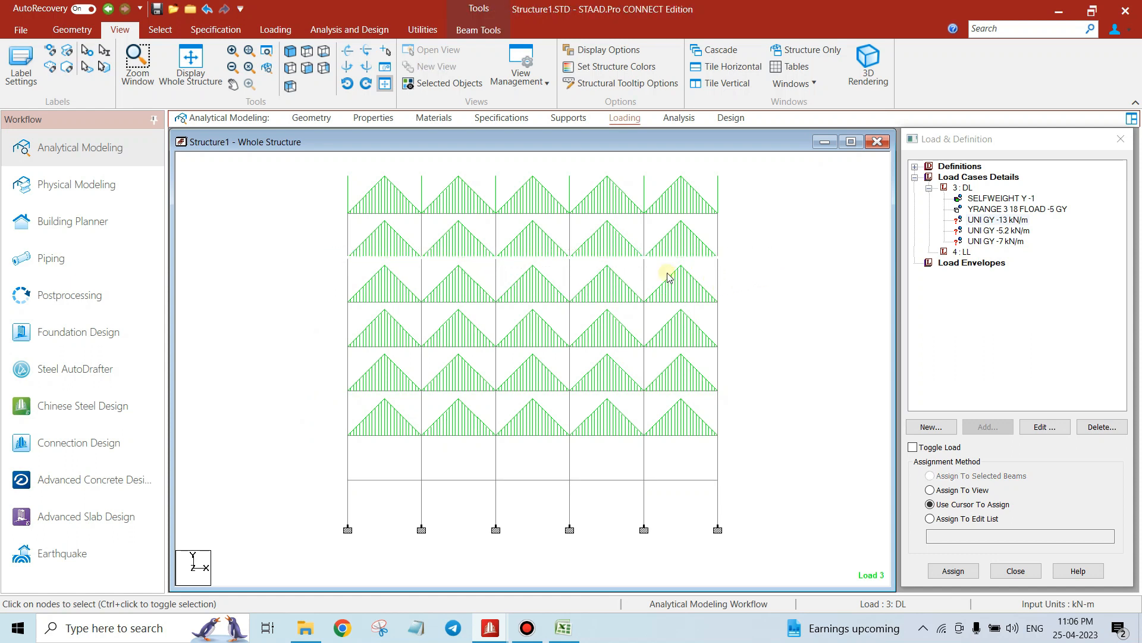
{"action": "left_click_drag", "start_coordinate": [329, 293], "coordinate": [744, 321], "text": "ctrl"}
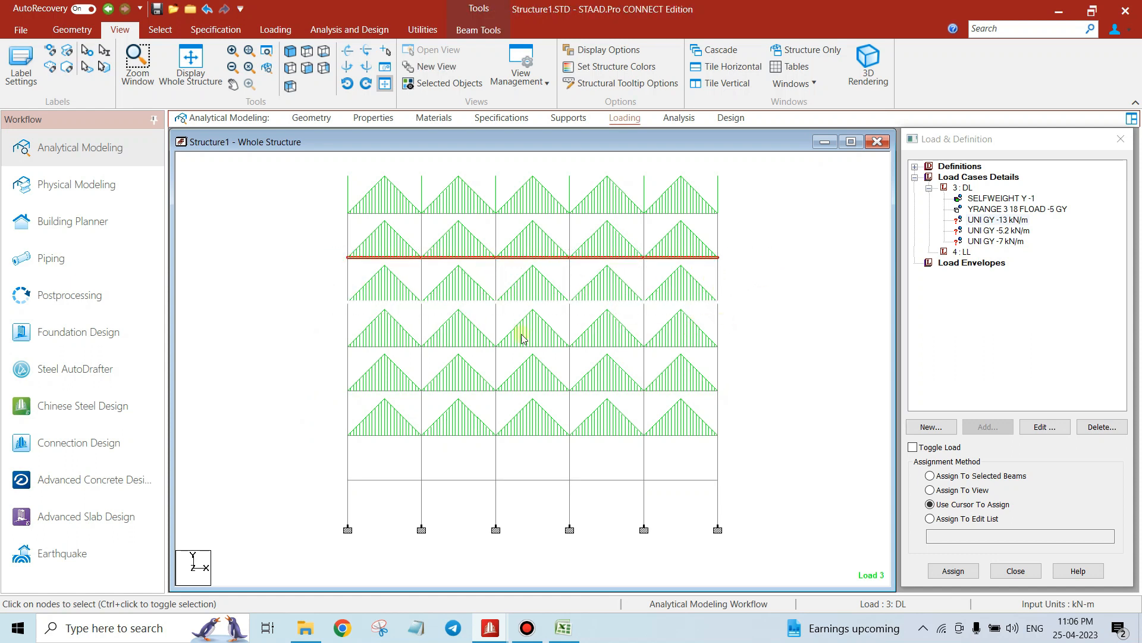
{"action": "left_click_drag", "start_coordinate": [318, 334], "coordinate": [749, 364], "text": "ctrl"}
{"action": "left_click_drag", "start_coordinate": [324, 383], "coordinate": [740, 408], "text": "ctrl"}
{"action": "left_click_drag", "start_coordinate": [329, 432], "coordinate": [764, 448], "text": "ctrl"}
{"action": "left_click_drag", "start_coordinate": [327, 467], "coordinate": [768, 492], "text": "ctrl"}
{"action": "right_click", "coordinate": [779, 419]}
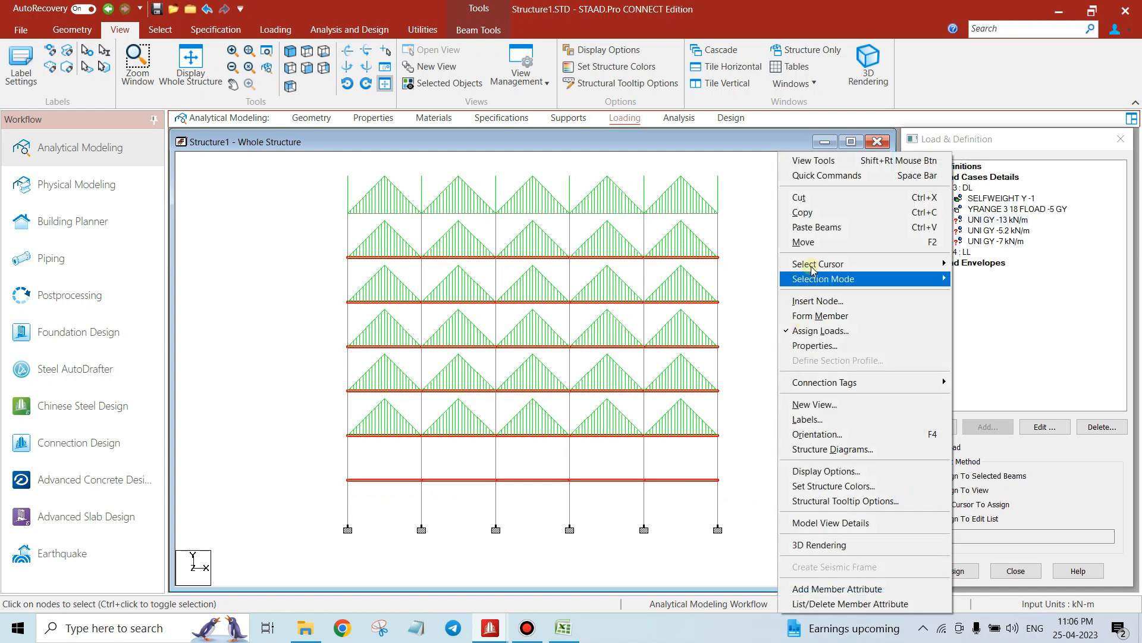
{"action": "left_click", "coordinate": [834, 404]}
{"action": "left_click", "coordinate": [754, 348]}
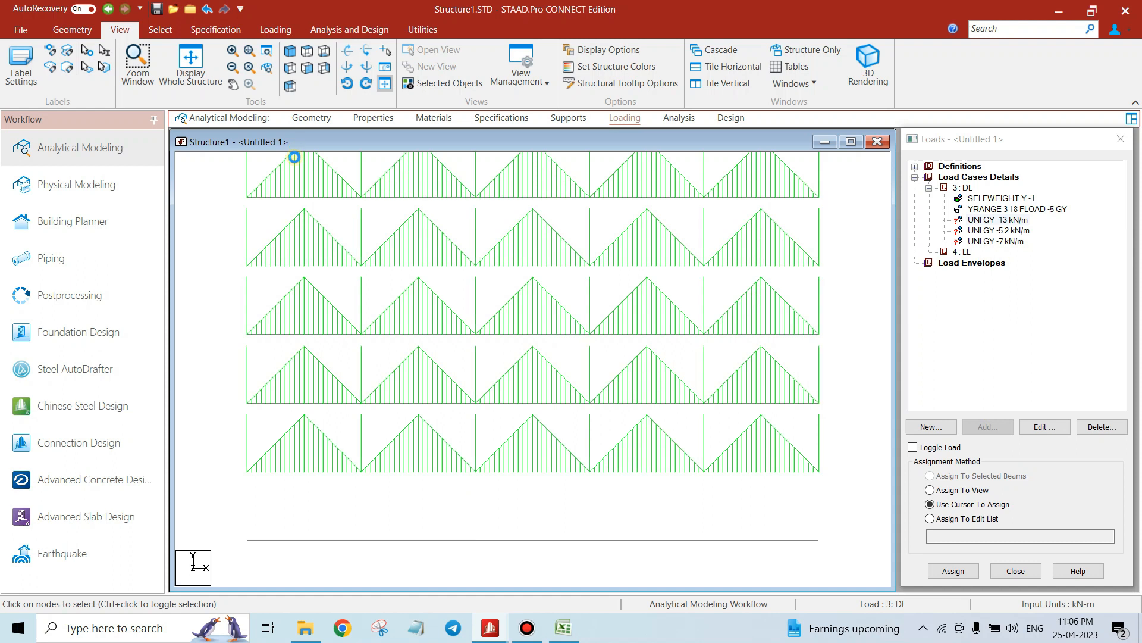
In plan view, select the perimeter beams of the displayed levels and assign the -13 kN/m uniform load to them
{"action": "left_click", "coordinate": [308, 66]}
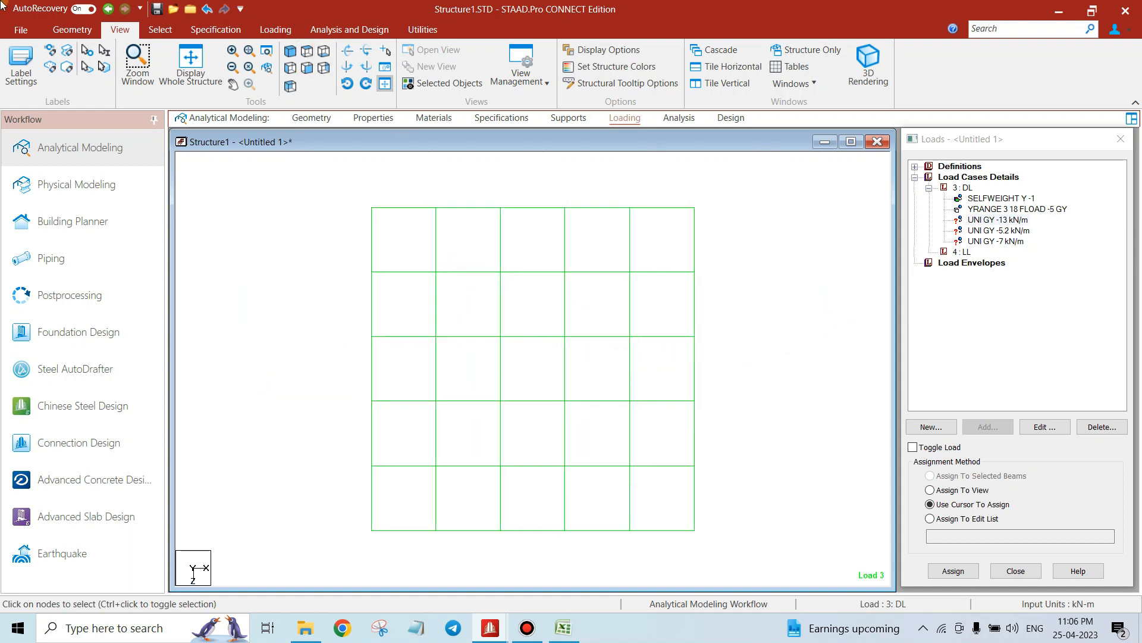
{"action": "left_click", "coordinate": [1092, 10]}
{"action": "left_click", "coordinate": [1092, 12]}
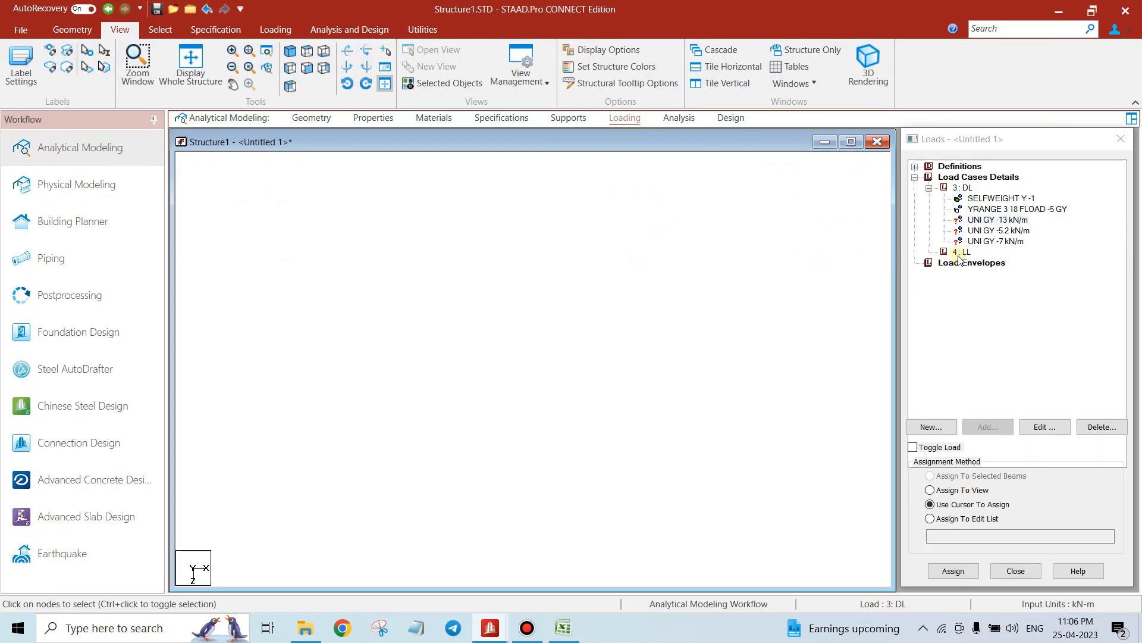
{"action": "left_click_drag", "start_coordinate": [321, 173], "coordinate": [373, 567]}
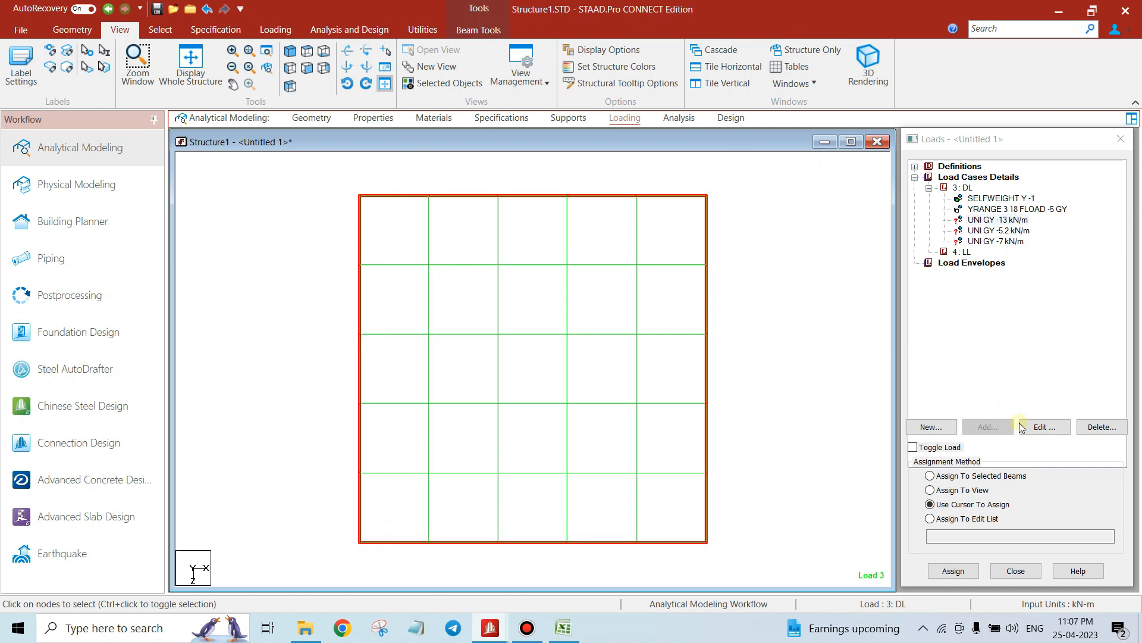
{"action": "left_click", "coordinate": [955, 476]}
{"action": "left_click", "coordinate": [953, 570]}
{"action": "left_click", "coordinate": [1015, 400]}
Select all interior beams of the displayed levels and assign the -7 kN/m uniform load to them
{"action": "left_click", "coordinate": [989, 241]}
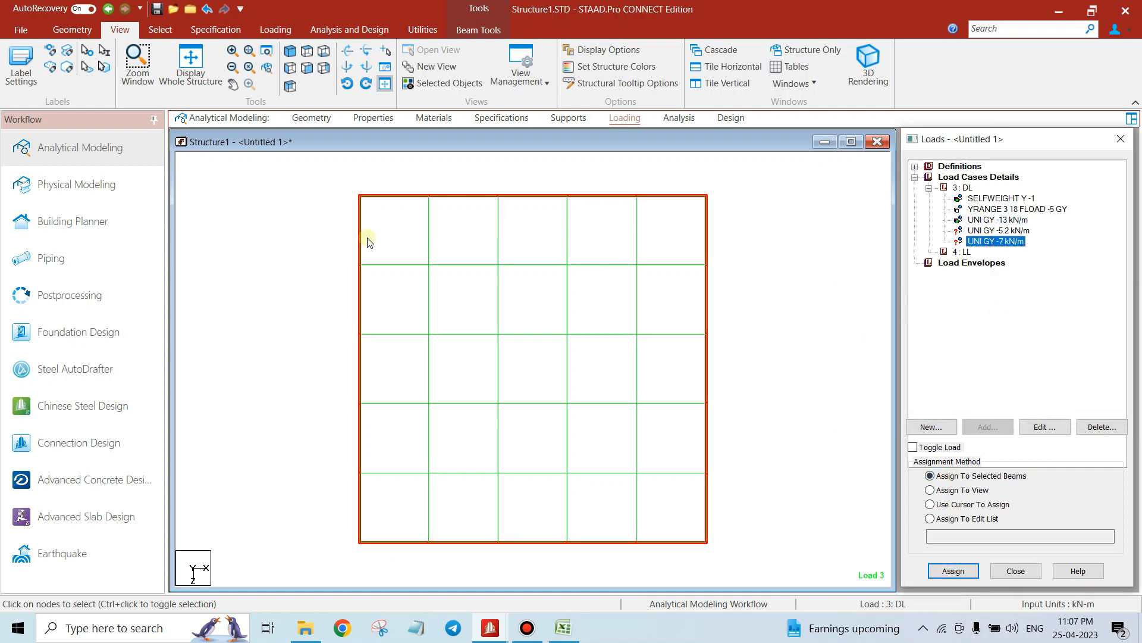
{"action": "left_click", "coordinate": [382, 221]}
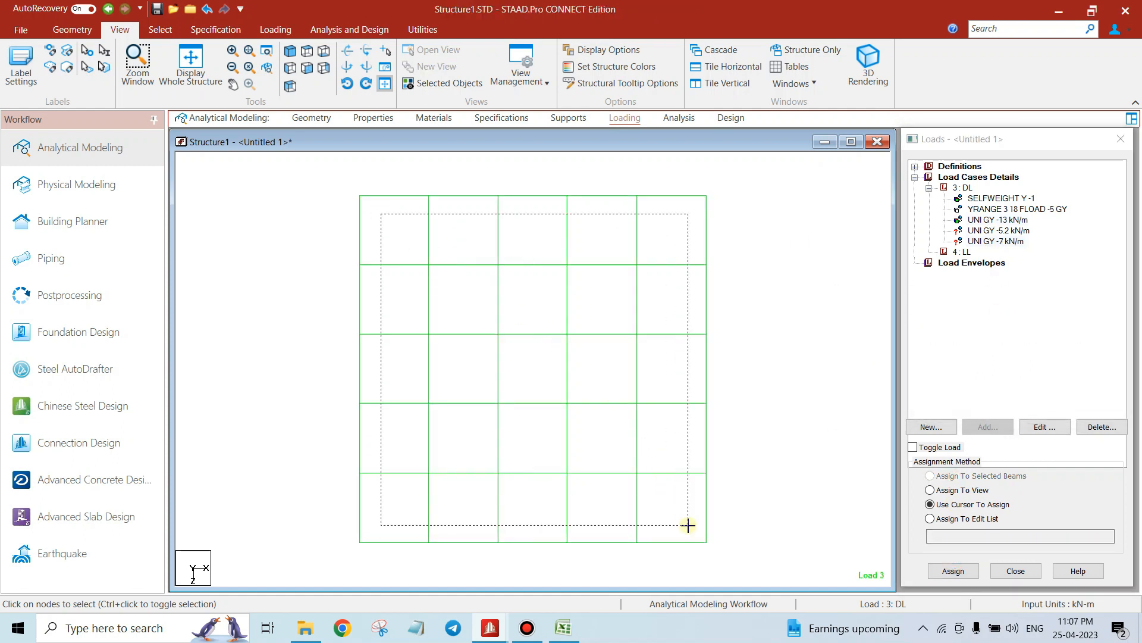
{"action": "left_click", "coordinate": [998, 242]}
{"action": "left_click", "coordinate": [930, 476]}
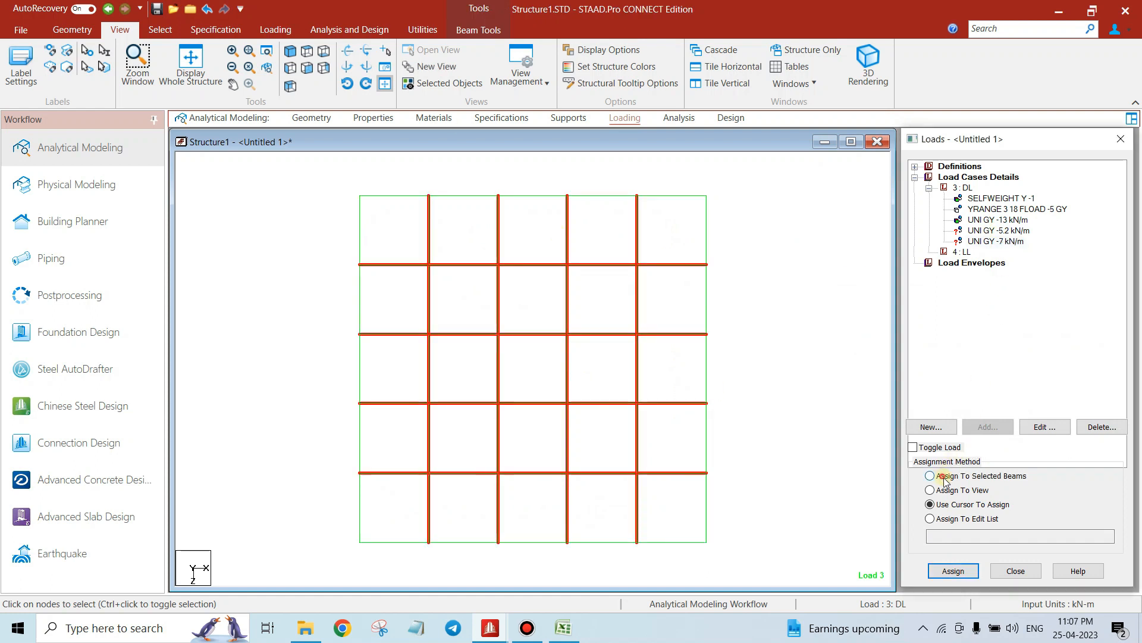
{"action": "left_click", "coordinate": [954, 570]}
{"action": "left_click", "coordinate": [1028, 405]}
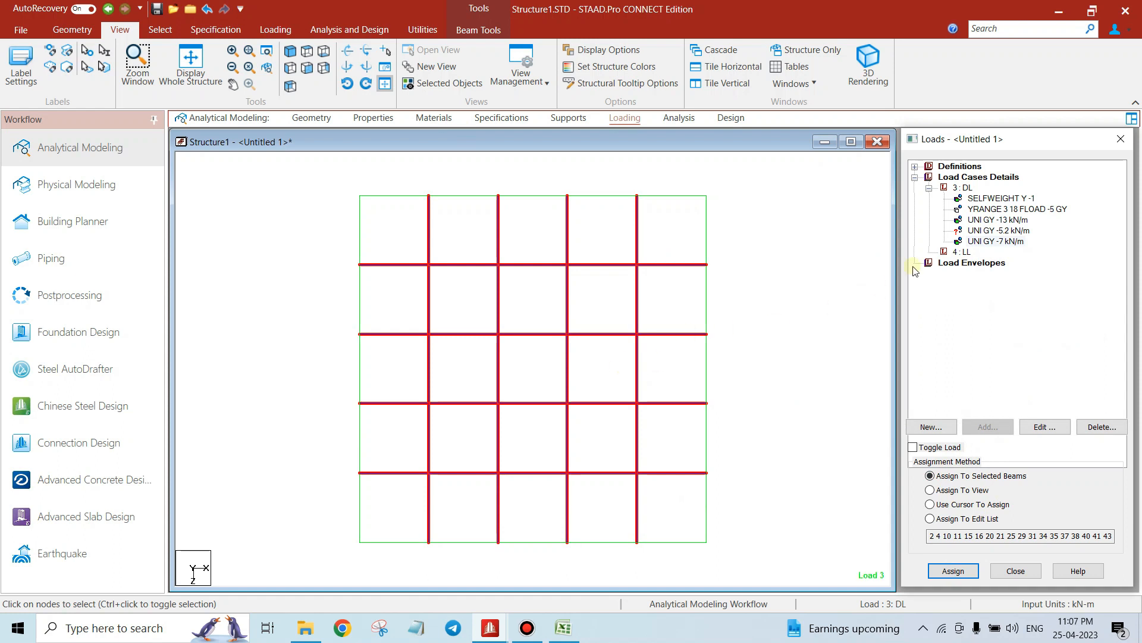
Choose the -5.2 kN/m uniform load, then select the roof-level beams of the whole structure and display only them in the active window
{"action": "left_click", "coordinate": [287, 53]}
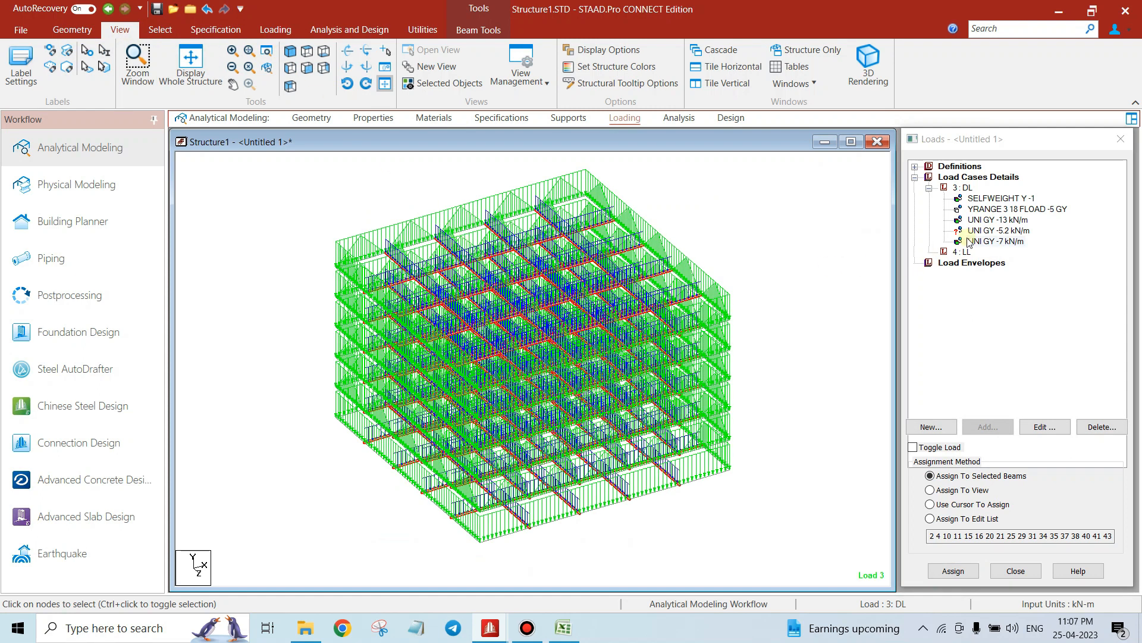
{"action": "left_click", "coordinate": [1005, 241]}
{"action": "left_click", "coordinate": [190, 60]}
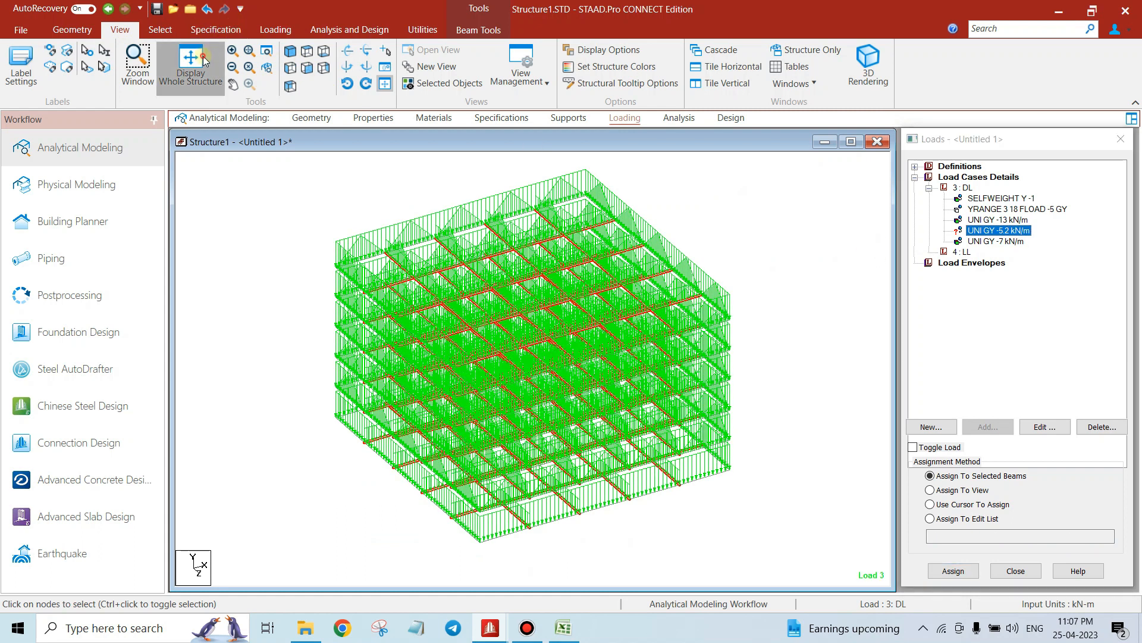
{"action": "left_click", "coordinate": [308, 67]}
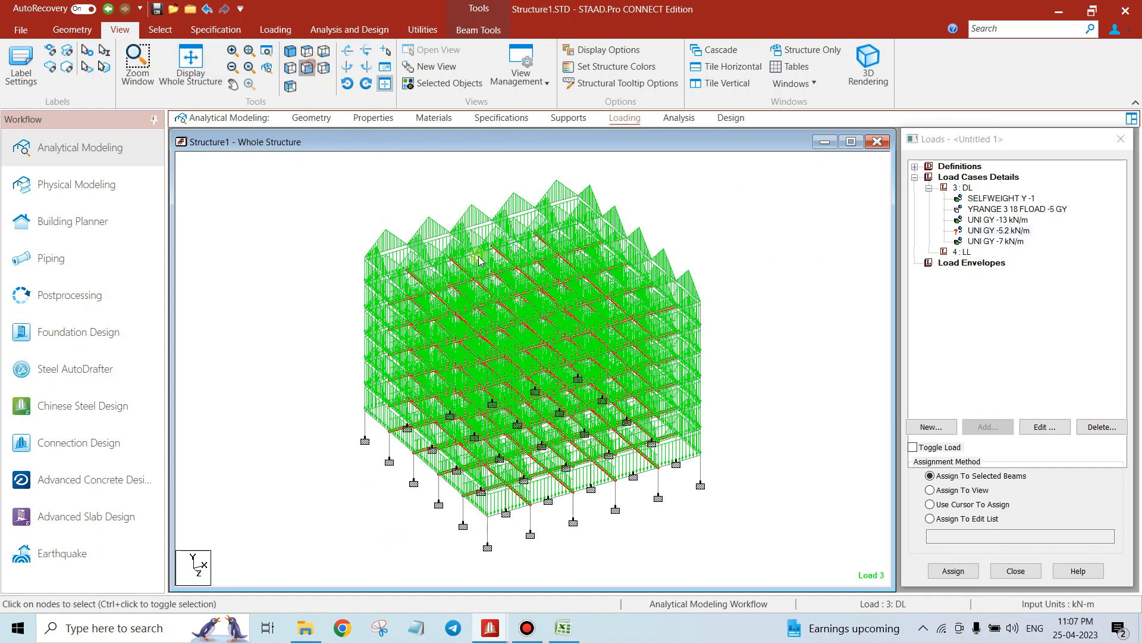
{"action": "left_click_drag", "start_coordinate": [317, 176], "coordinate": [754, 215]}
{"action": "right_click", "coordinate": [758, 215]}
{"action": "left_click", "coordinate": [792, 404]}
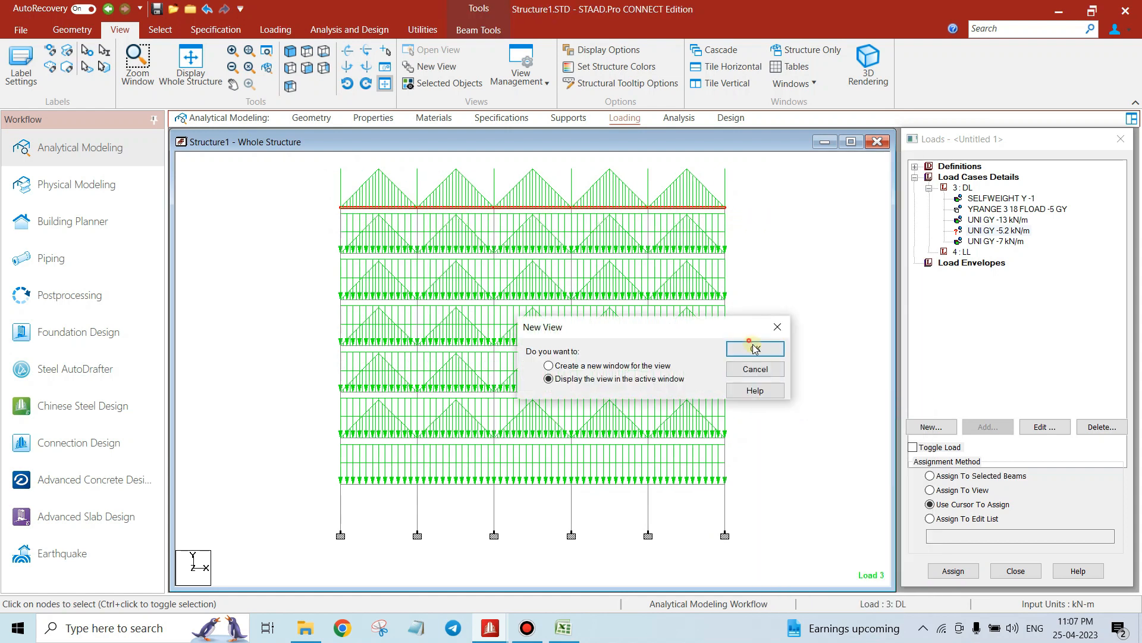
{"action": "left_click", "coordinate": [755, 348]}
Assign the -5.2 kN/m uniform load to the roof's perimeter beams in plan view, and redisplay the whole structure in isometric view
{"action": "left_click", "coordinate": [301, 54]}
{"action": "left_click", "coordinate": [290, 52]}
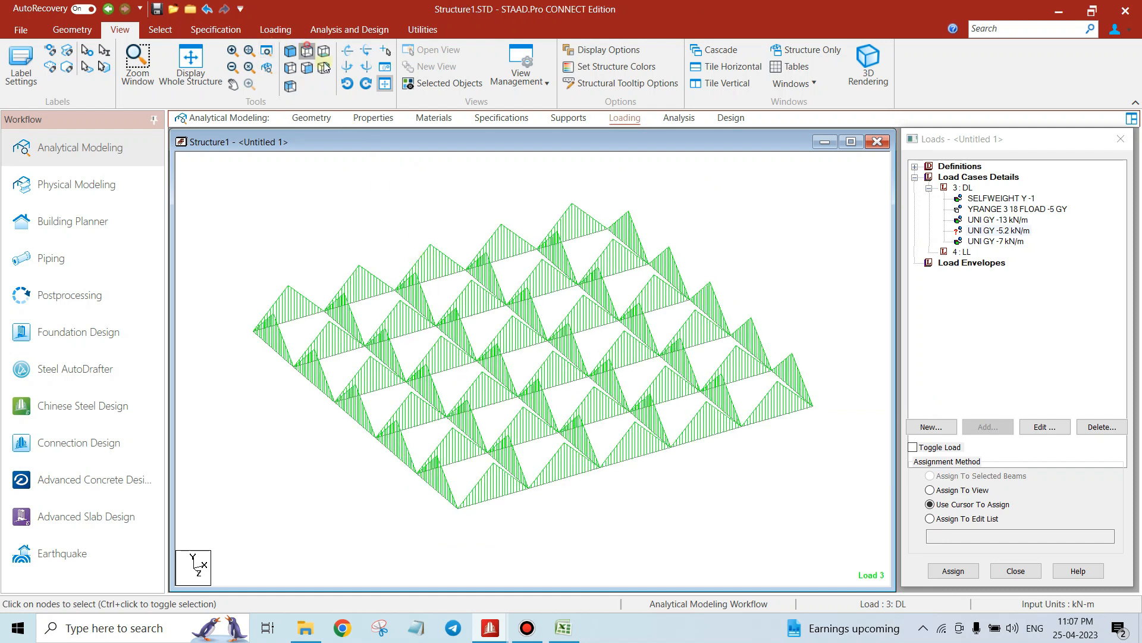
{"action": "left_click", "coordinate": [307, 52]}
{"action": "left_click_drag", "start_coordinate": [332, 172], "coordinate": [707, 215]}
{"action": "left_click_drag", "start_coordinate": [688, 192], "coordinate": [788, 549]}
{"action": "left_click_drag", "start_coordinate": [775, 556], "coordinate": [356, 513]}
{"action": "left_click_drag", "start_coordinate": [338, 167], "coordinate": [417, 547]}
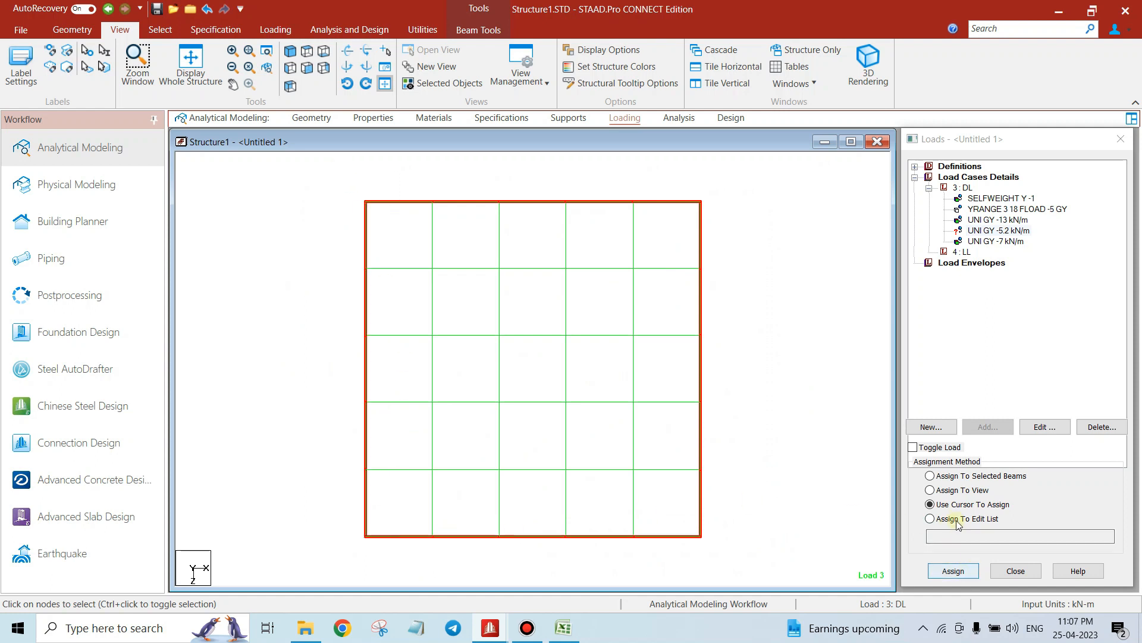
{"action": "left_click", "coordinate": [952, 476]}
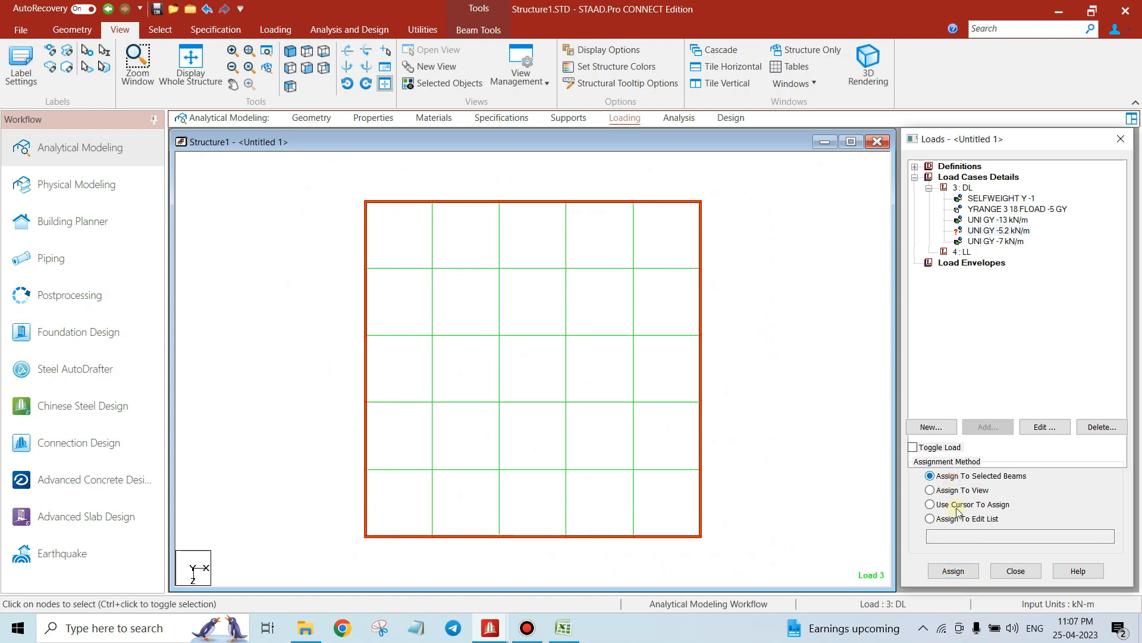
{"action": "left_click", "coordinate": [953, 572]}
{"action": "key", "text": "Return"}
{"action": "left_click", "coordinate": [290, 51]}
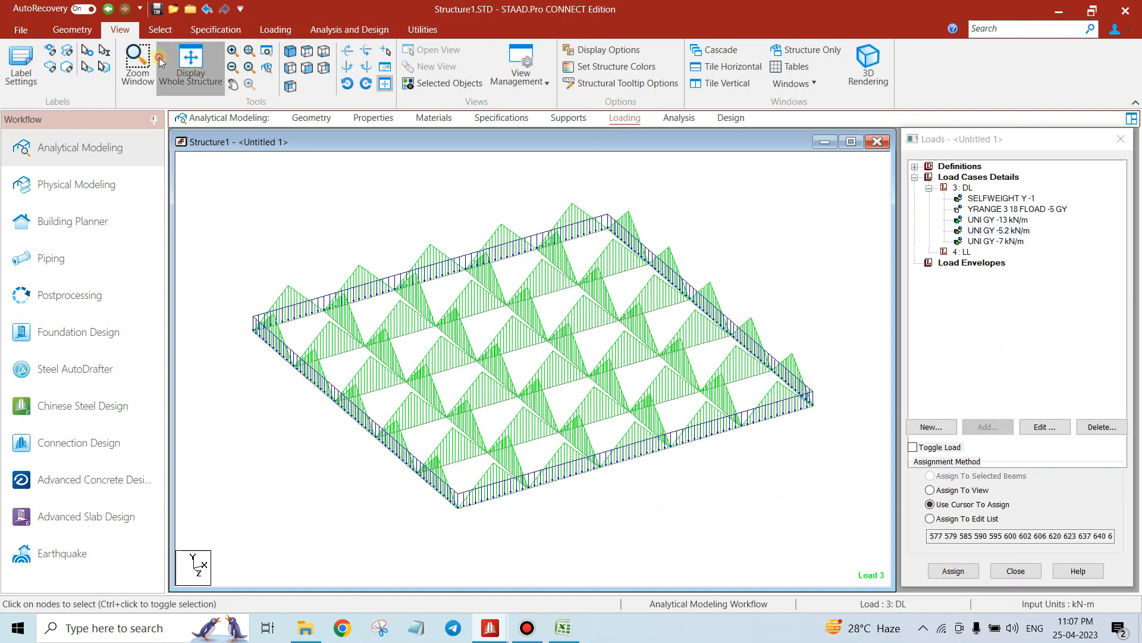
{"action": "left_click", "coordinate": [190, 60]}
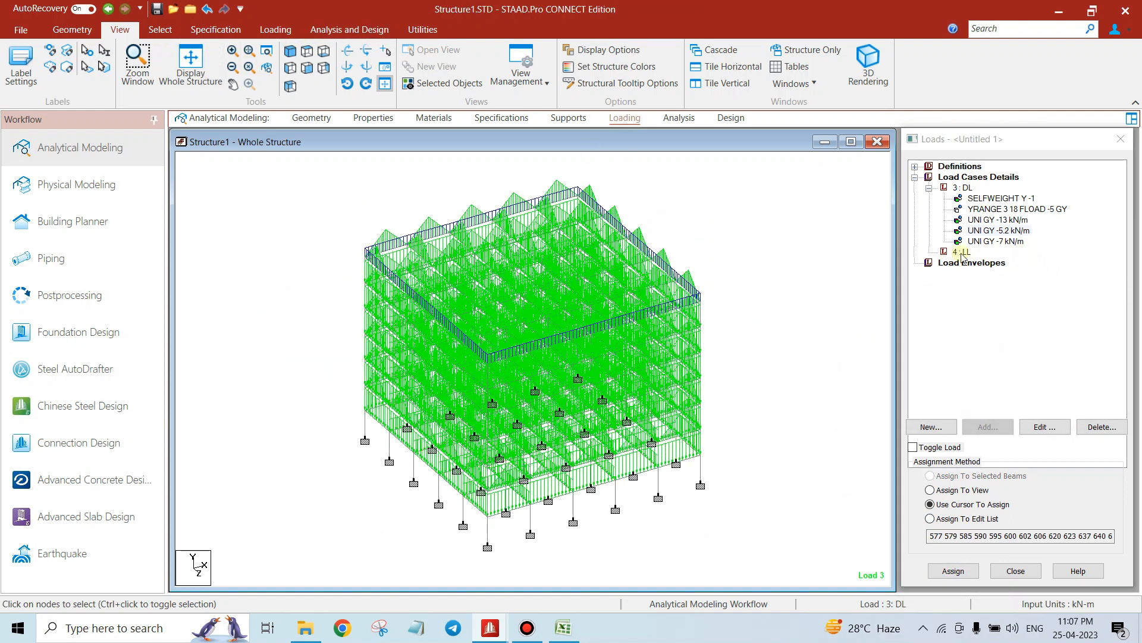
Try to add a new load item to the 4: LL load case
{"action": "left_click", "coordinate": [962, 252]}
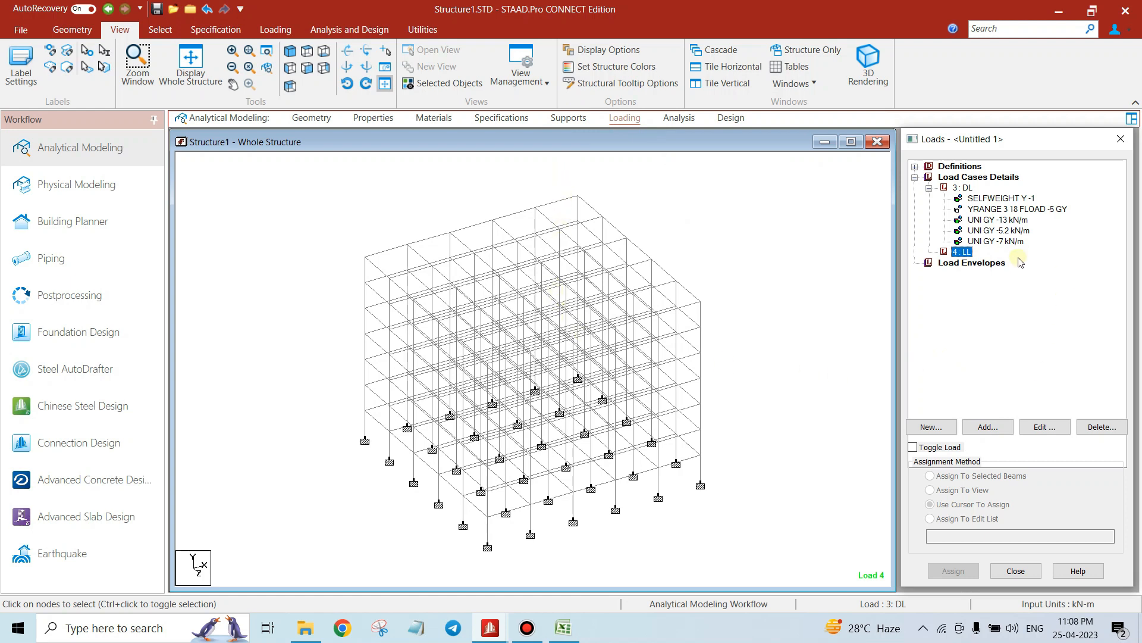
{"action": "left_click", "coordinate": [985, 427]}
{"action": "left_click", "coordinate": [737, 291]}
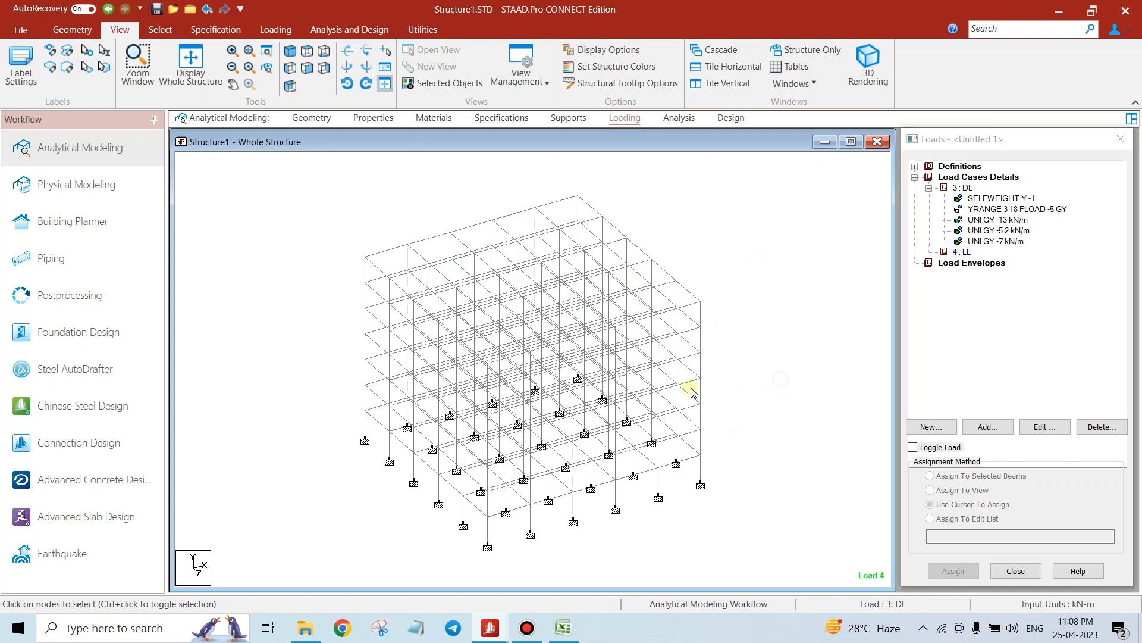
{"action": "left_click", "coordinate": [191, 64]}
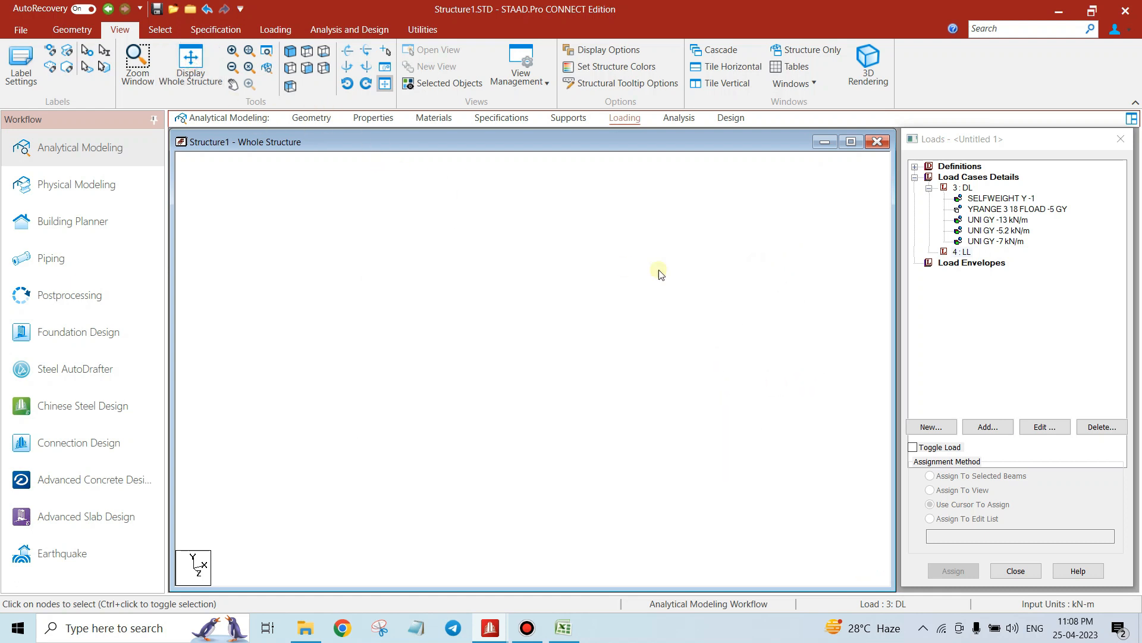
{"action": "left_click", "coordinate": [961, 252]}
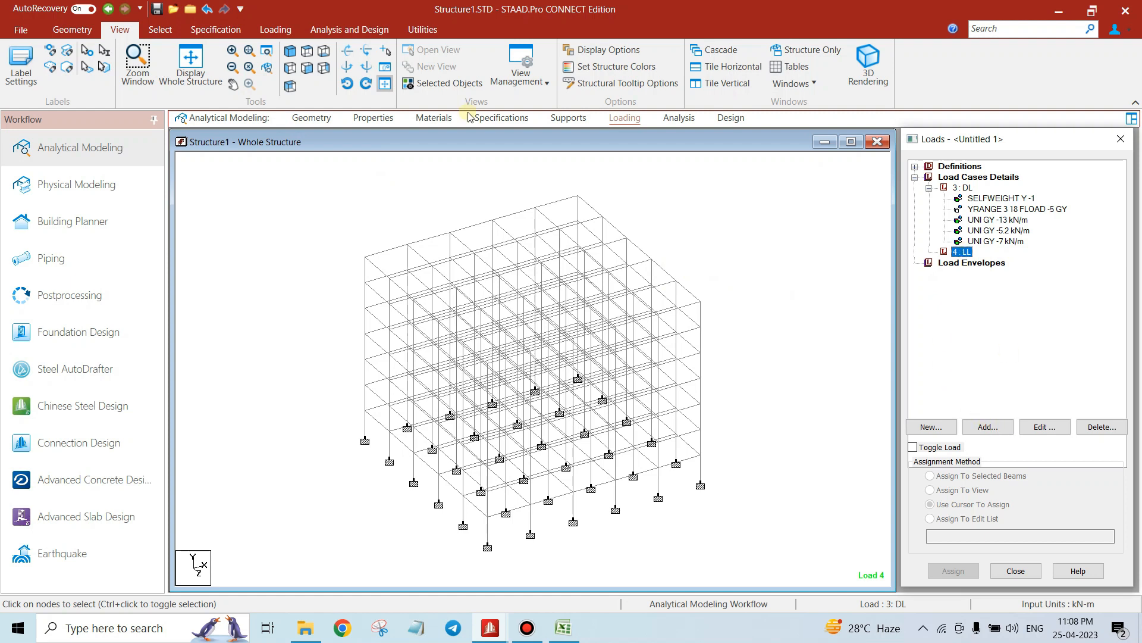
{"action": "left_click", "coordinate": [490, 628]}
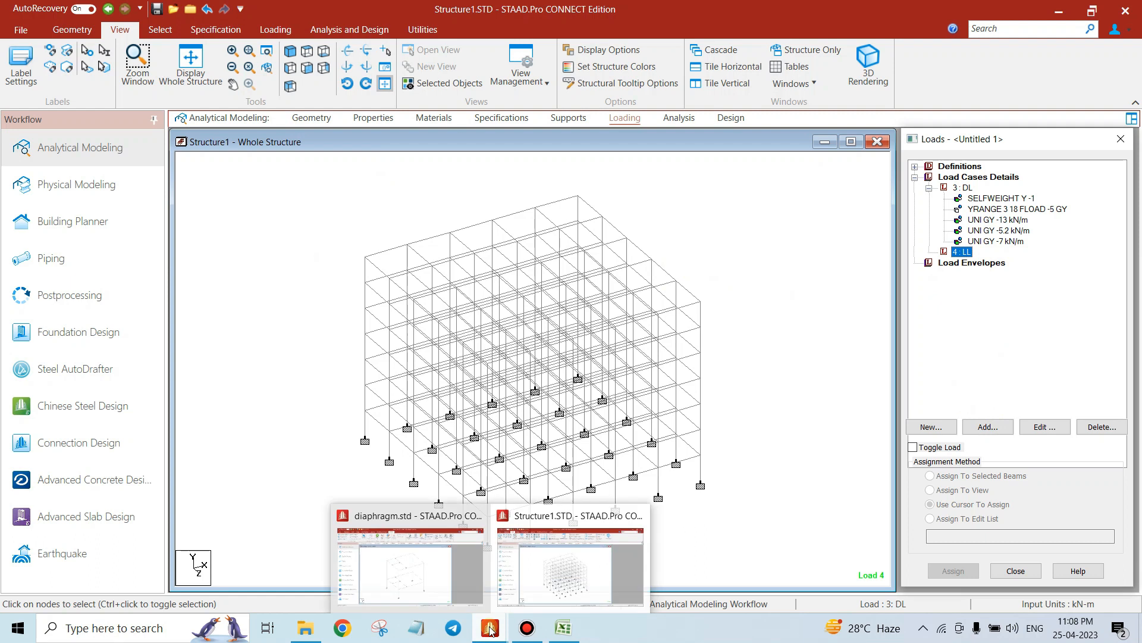
{"action": "left_click", "coordinate": [738, 304]}
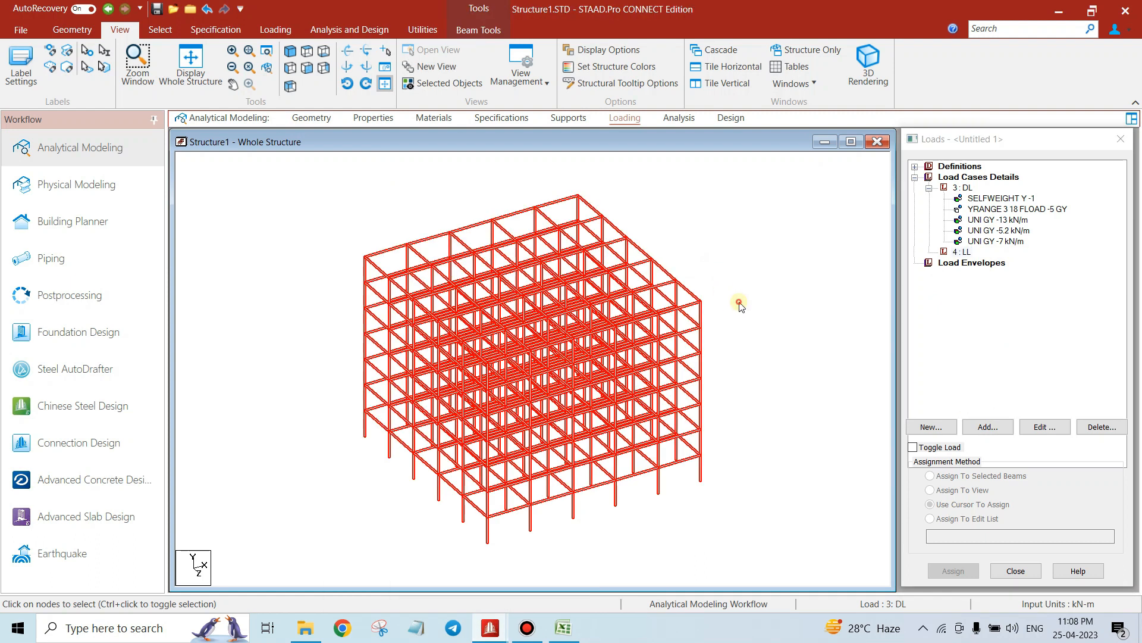
{"action": "left_click", "coordinate": [967, 242]}
{"action": "left_click", "coordinate": [960, 252]}
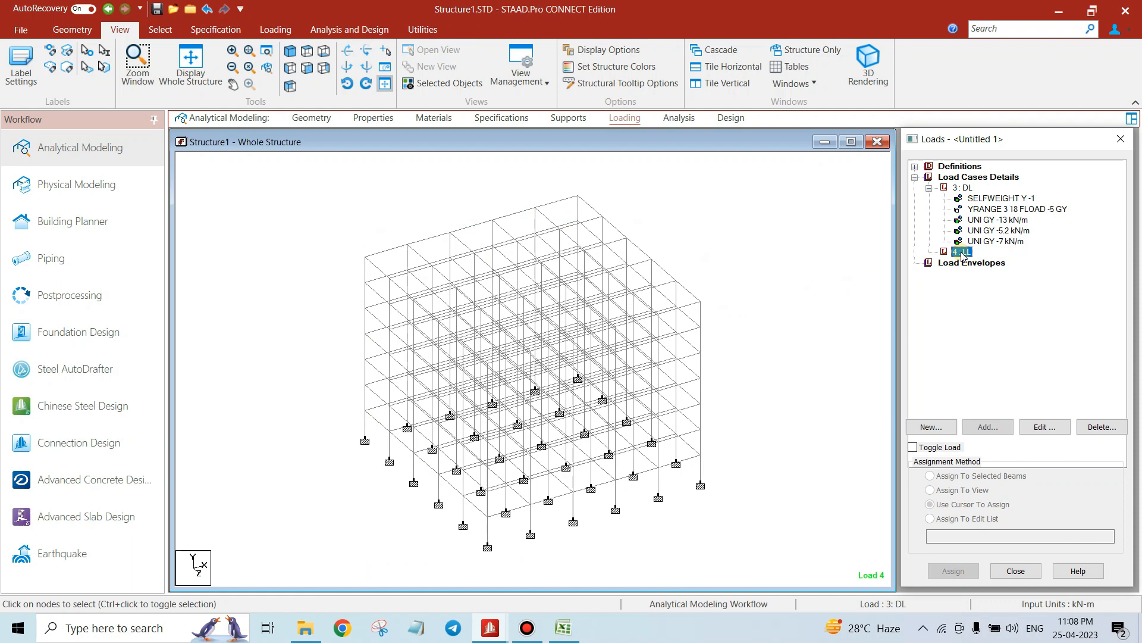
{"action": "left_click", "coordinate": [986, 429]}
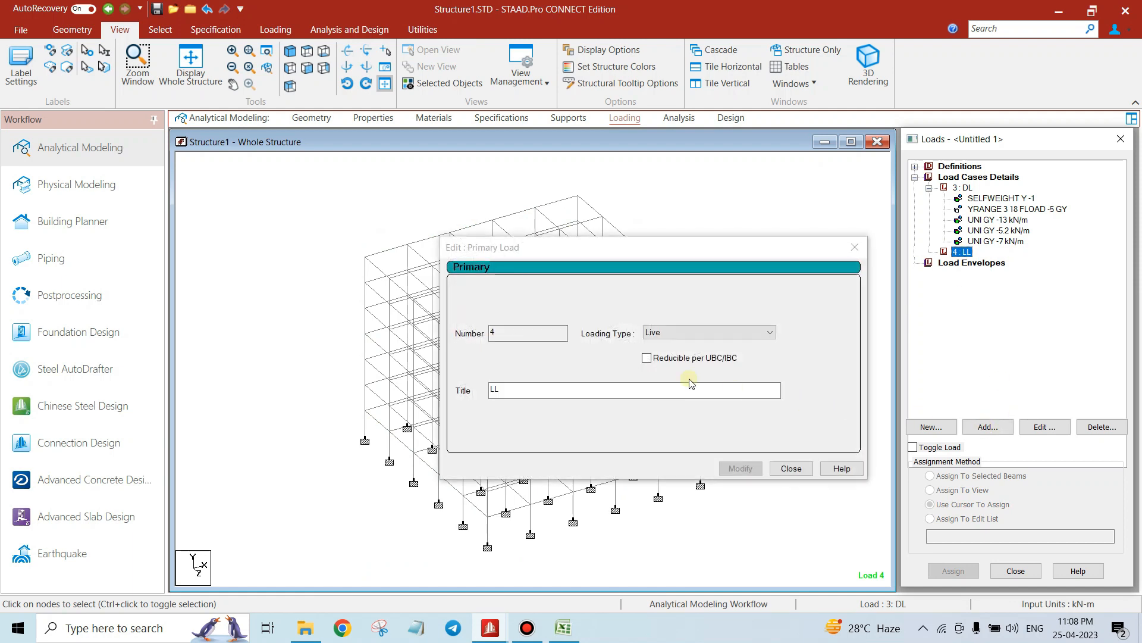
{"action": "left_click", "coordinate": [854, 248]}
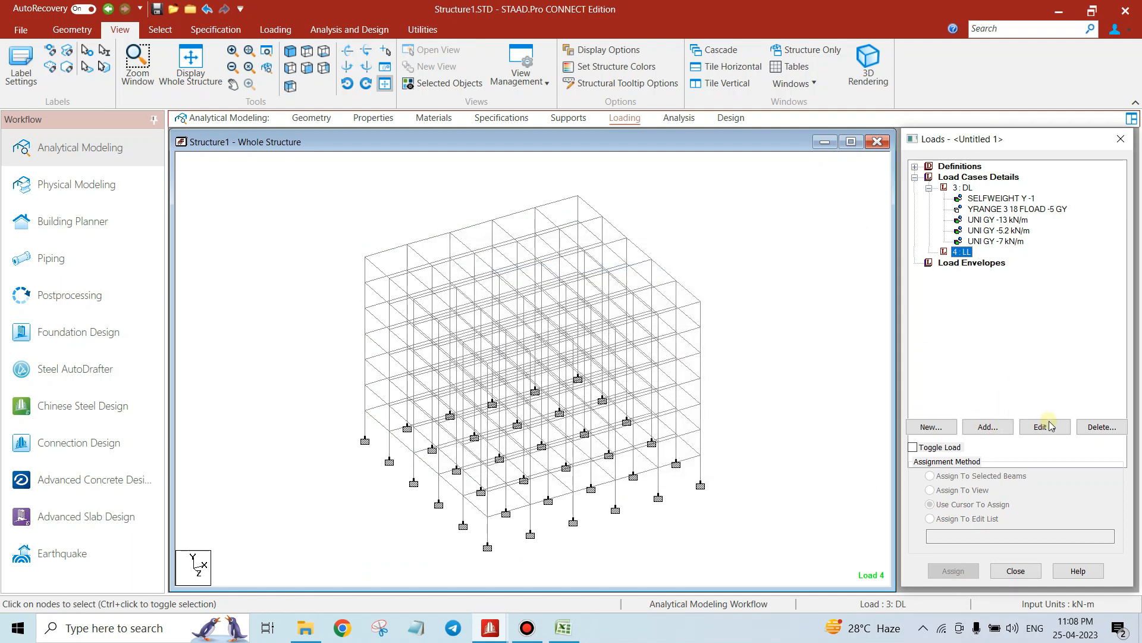
{"action": "left_click", "coordinate": [986, 428]}
{"action": "left_click", "coordinate": [852, 245]}
{"action": "double_click", "coordinate": [961, 253]}
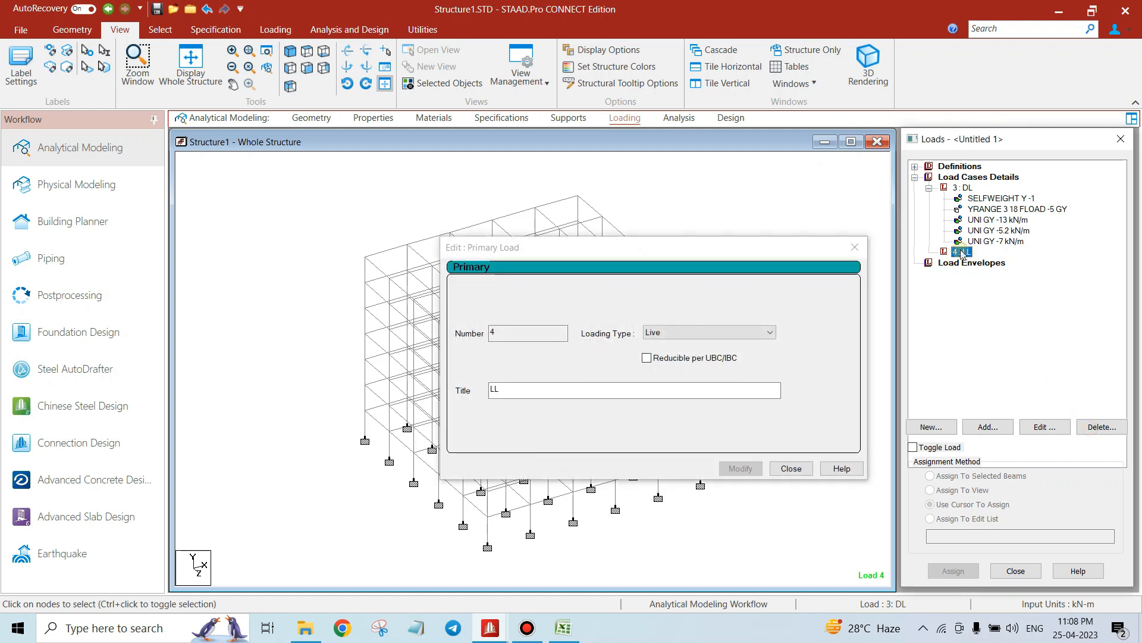
{"action": "left_click", "coordinate": [855, 247]}
{"action": "left_click", "coordinate": [953, 178]}
{"action": "left_click", "coordinate": [991, 426]}
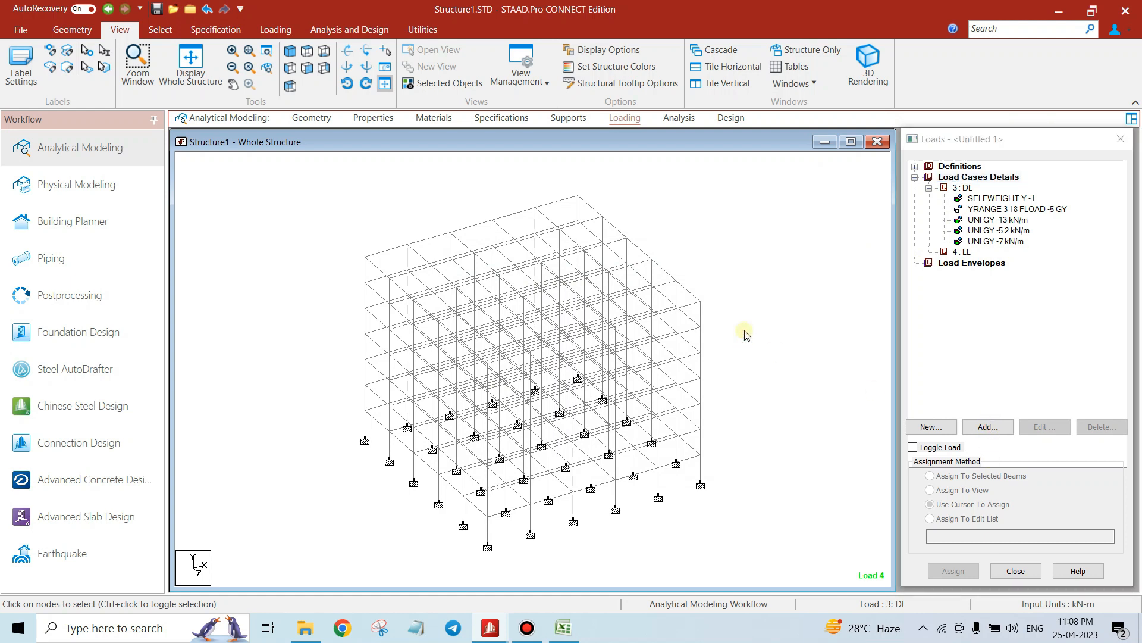
{"action": "left_click", "coordinate": [986, 428]}
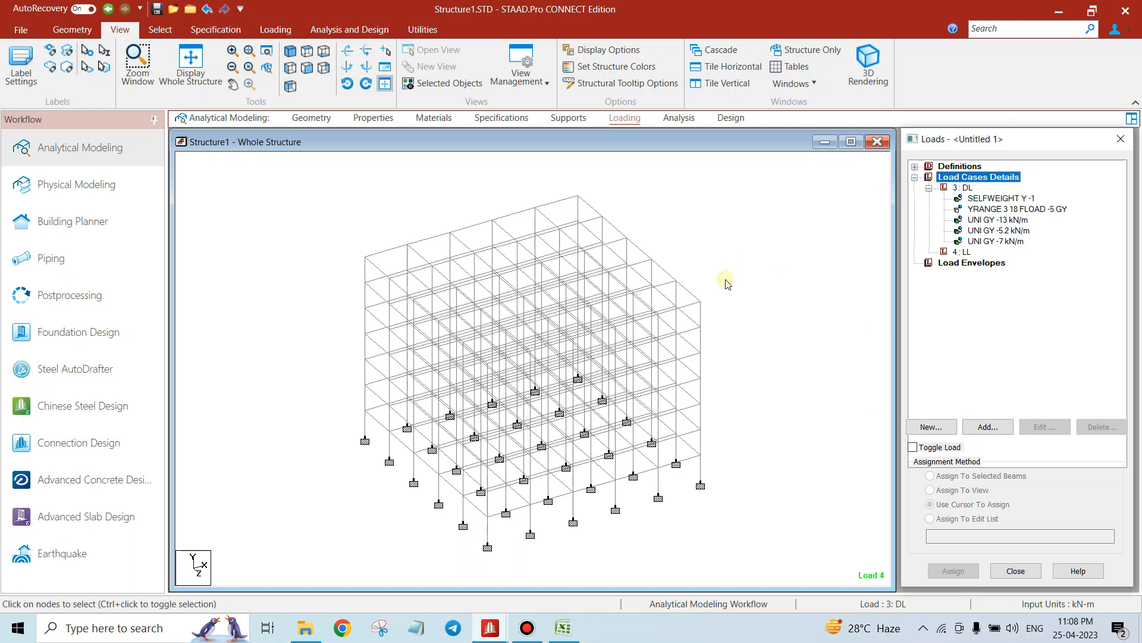
{"action": "key", "text": "Escape"}
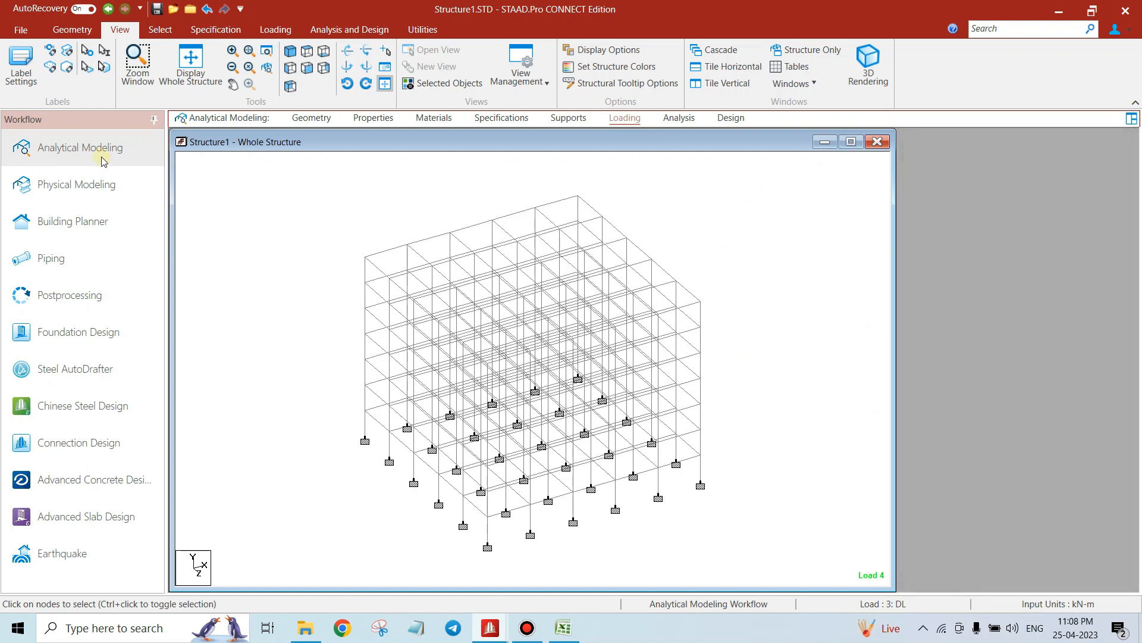
Try to enter the Postprocessing workflow by running the analysis
{"action": "left_click", "coordinate": [311, 118]}
{"action": "left_click", "coordinate": [88, 288]}
{"action": "left_click", "coordinate": [656, 337]}
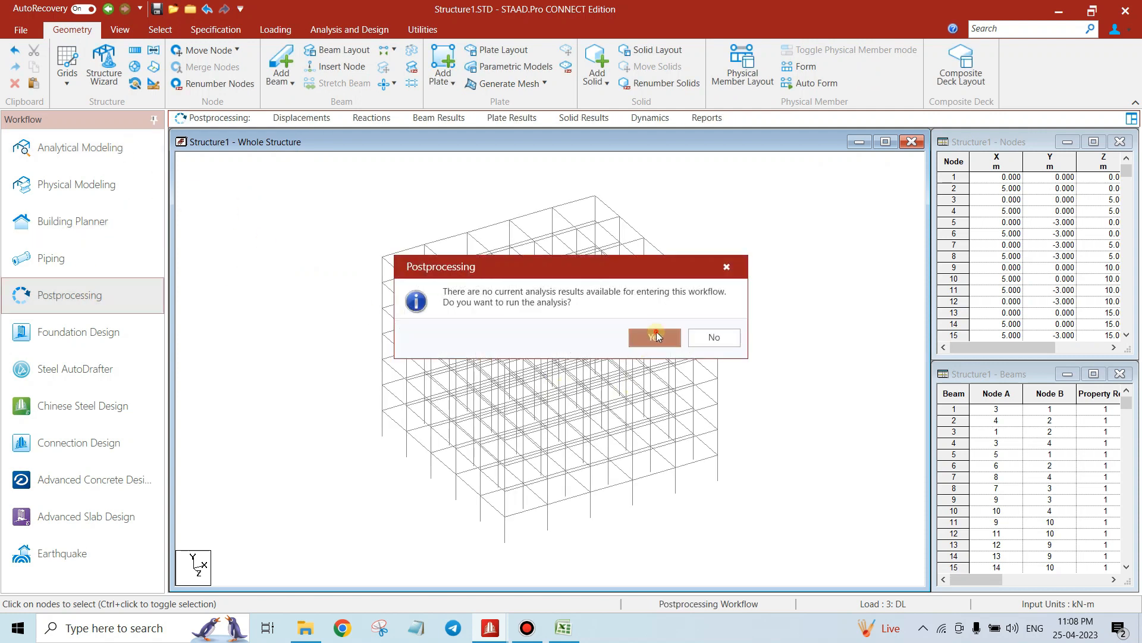
{"action": "left_click", "coordinate": [690, 374]}
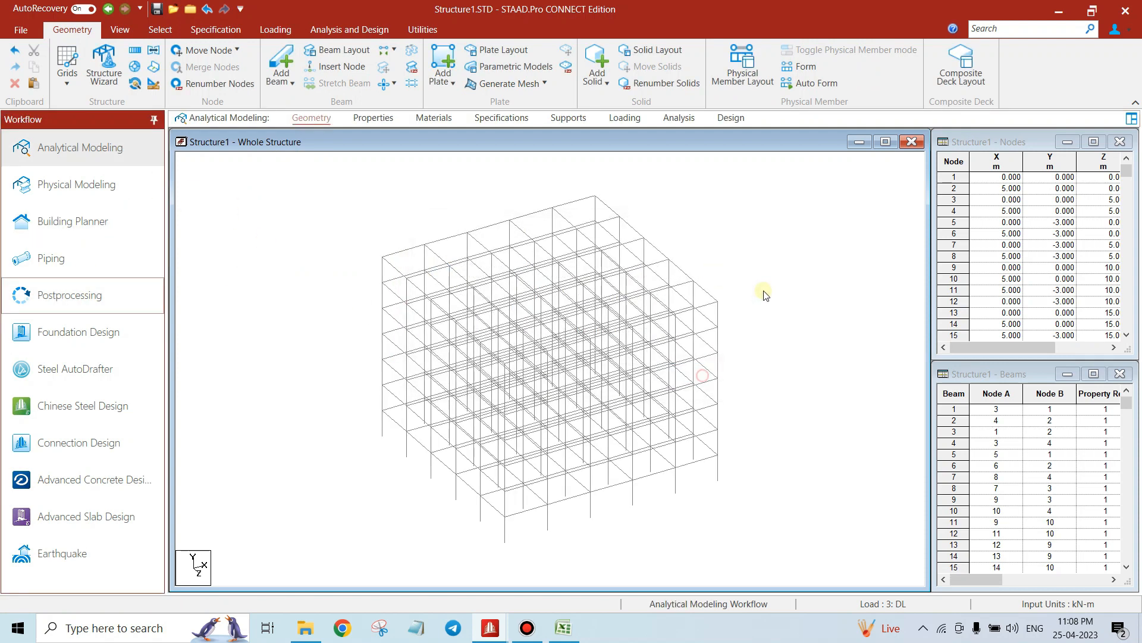
Return to the loading definitions and start a new load item for the 4: LL load case
{"action": "left_click", "coordinate": [367, 119]}
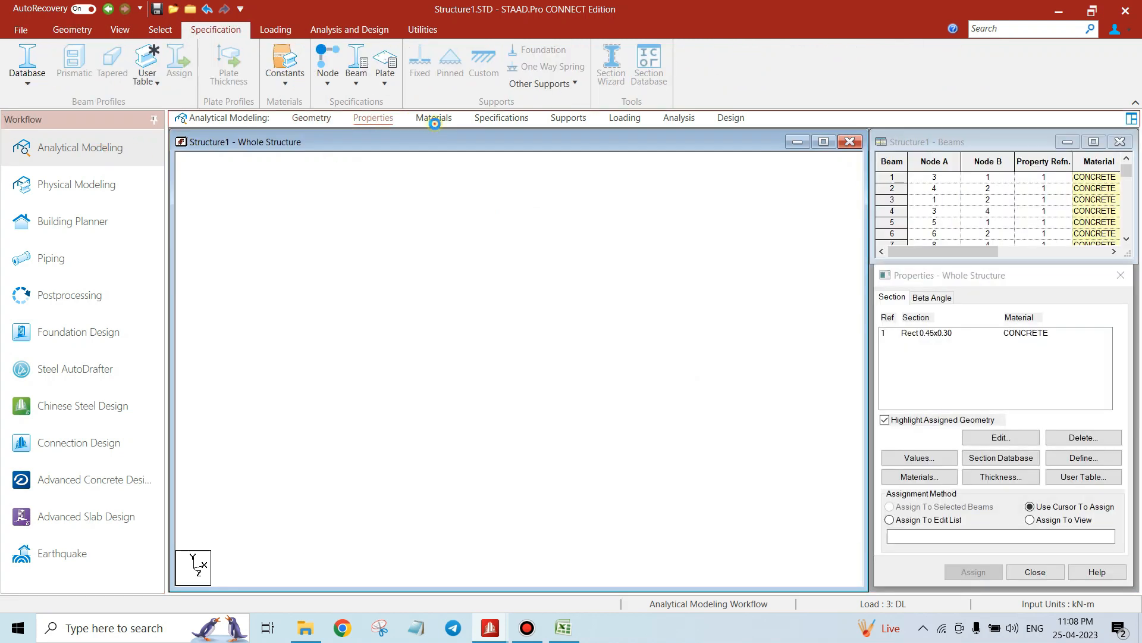
{"action": "left_click", "coordinate": [434, 118]}
{"action": "left_click", "coordinate": [621, 120]}
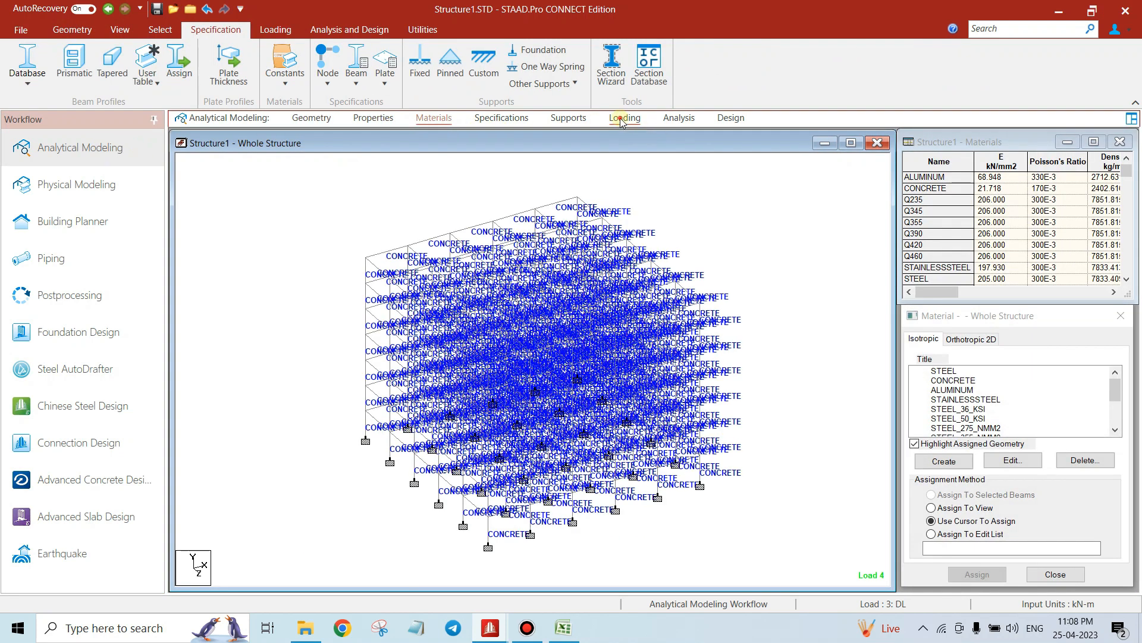
{"action": "left_click", "coordinate": [918, 179]}
{"action": "left_click", "coordinate": [961, 198]}
{"action": "left_click", "coordinate": [988, 426]}
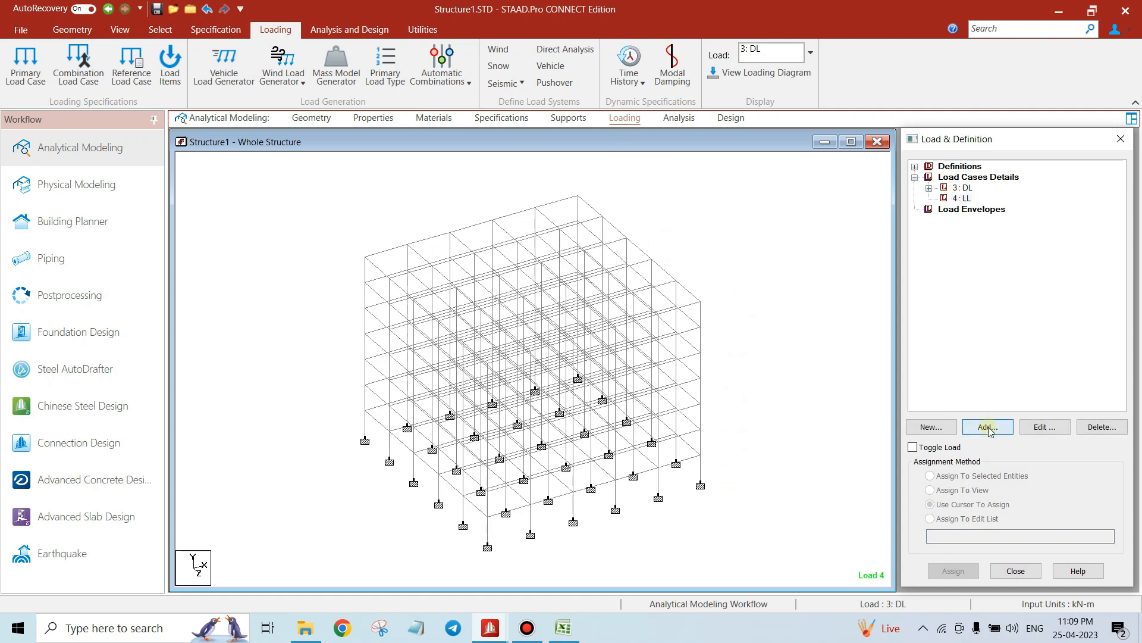
{"action": "left_click_drag", "start_coordinate": [911, 131], "coordinate": [800, 118]}
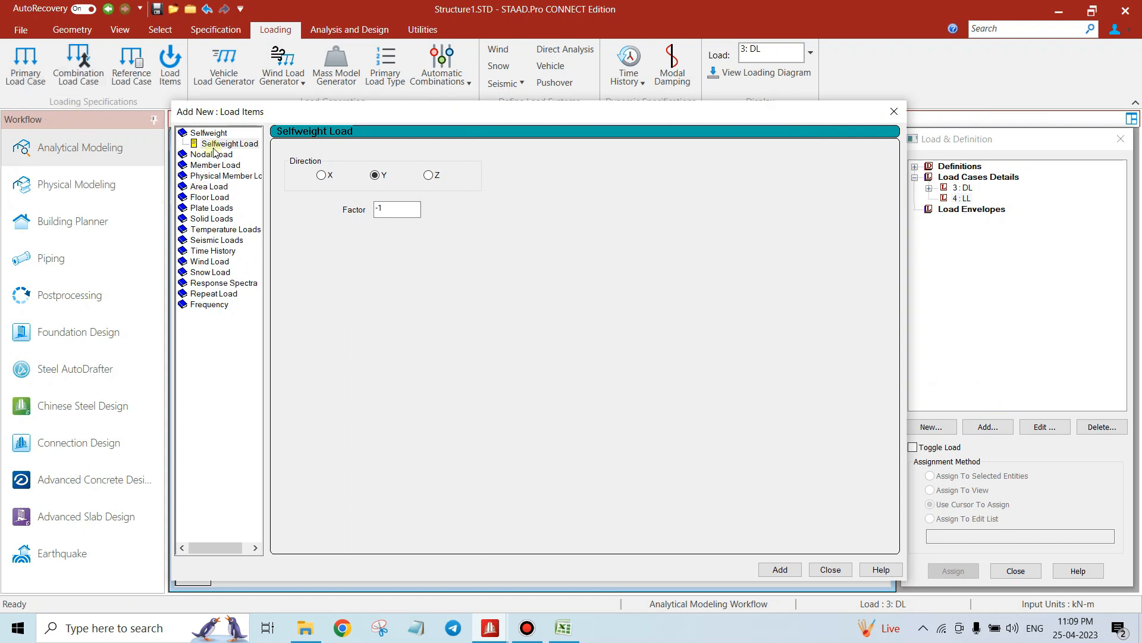
{"action": "mouse_move", "coordinate": [355, 118]}
{"action": "left_mouse_down"}
{"action": "mouse_move", "coordinate": [532, 122]}
{"action": "mouse_move", "coordinate": [327, 95]}
{"action": "mouse_move", "coordinate": [348, 113]}
{"action": "left_mouse_up"}
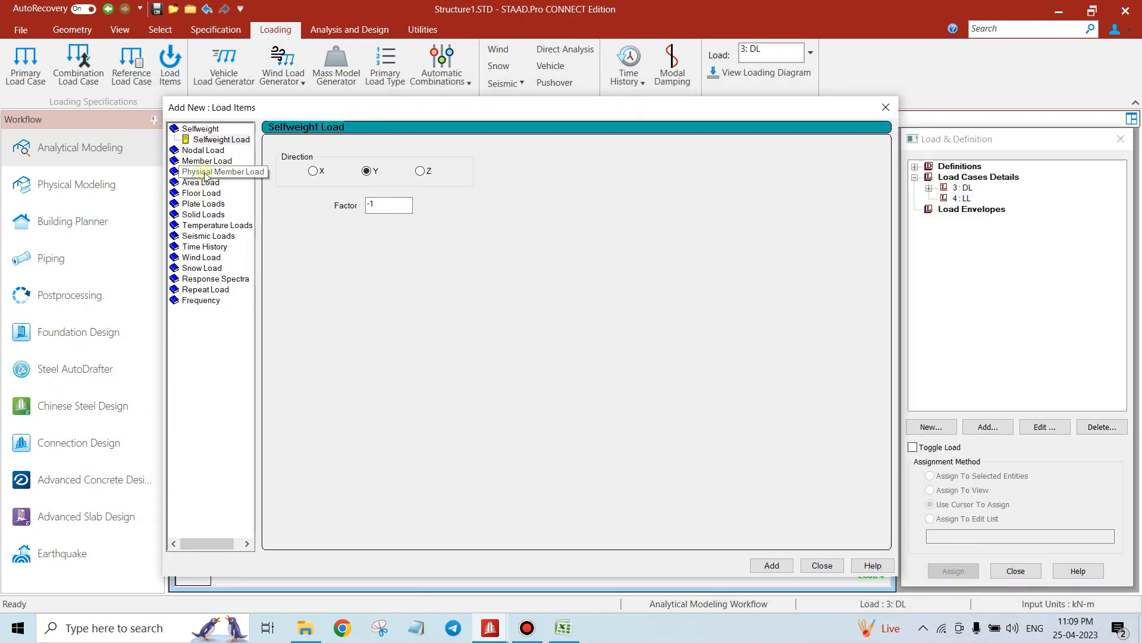
Add a YRANGE floor load with a pressure of -2 kN/m2 in Global Y to the LL load case
{"action": "left_click", "coordinate": [201, 193]}
{"action": "key", "text": "Tab"}
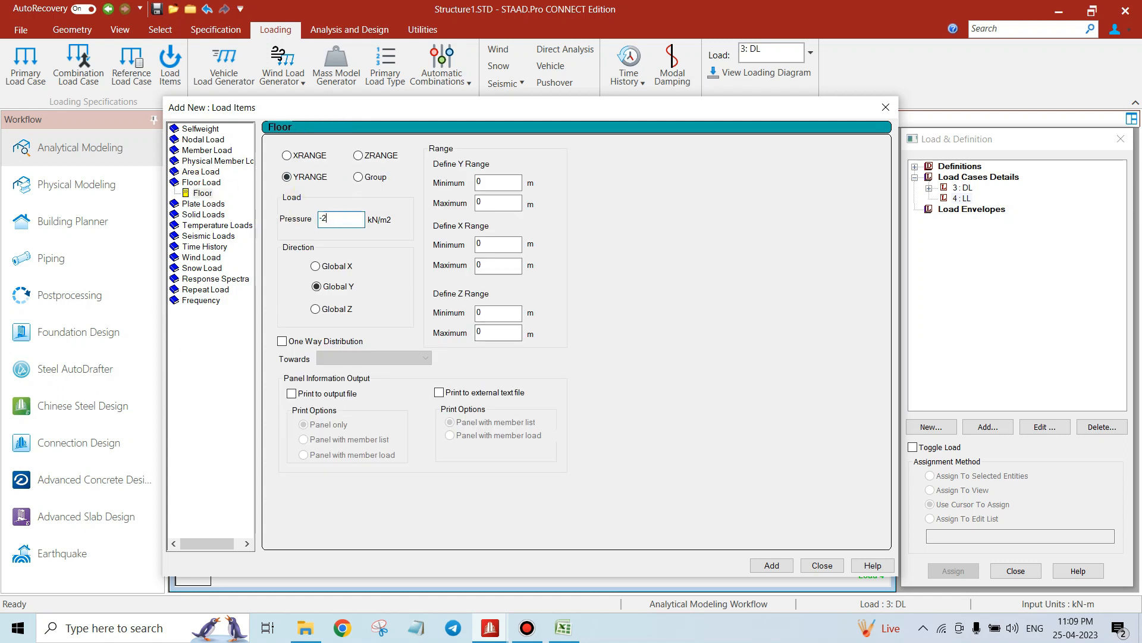
{"action": "type", "text": "-2"}
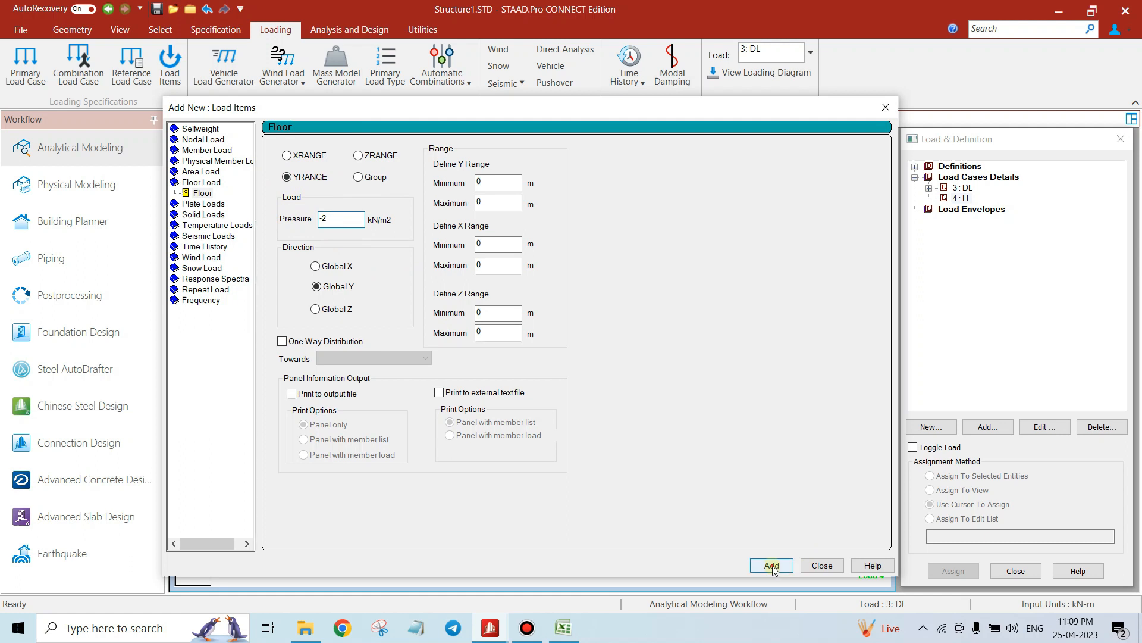
{"action": "left_click", "coordinate": [772, 565]}
{"action": "left_click", "coordinate": [822, 565]}
{"action": "left_click", "coordinate": [986, 210]}
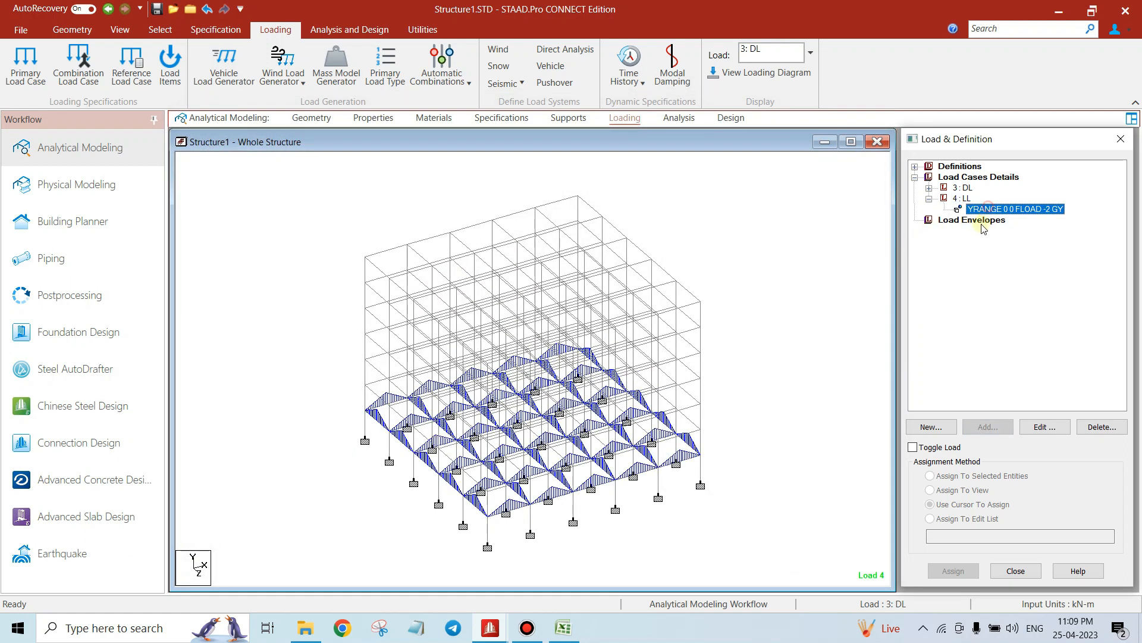
Set the live floor load's Y range to a minimum of 3 m and a maximum of 18 m
{"action": "double_click", "coordinate": [999, 210]}
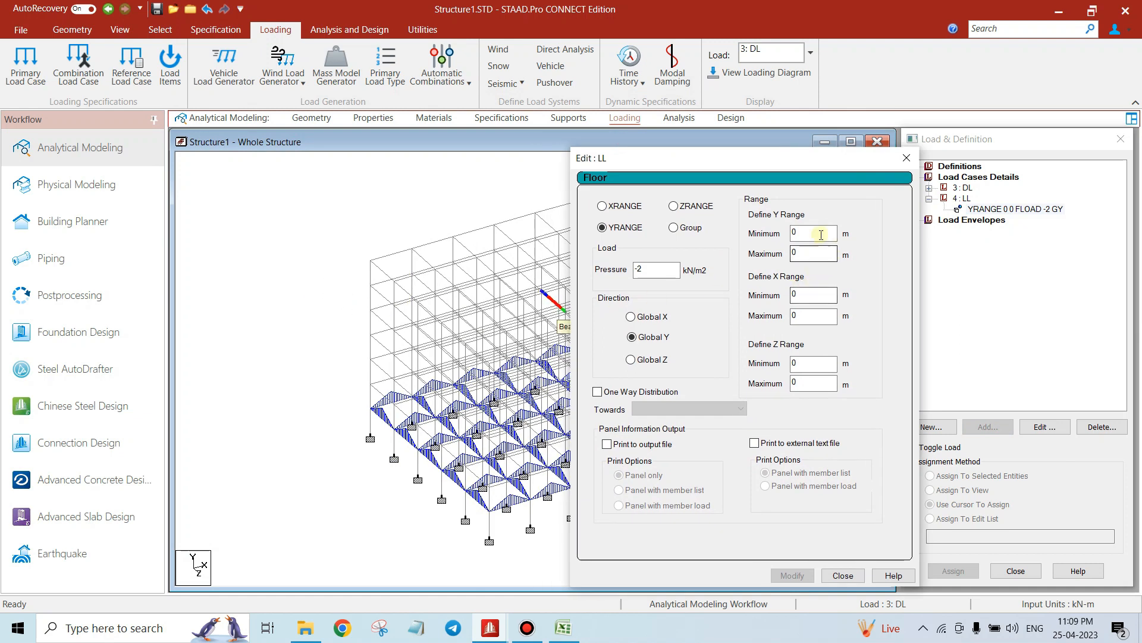
{"action": "type", "text": "3"}
{"action": "key", "text": "Tab"}
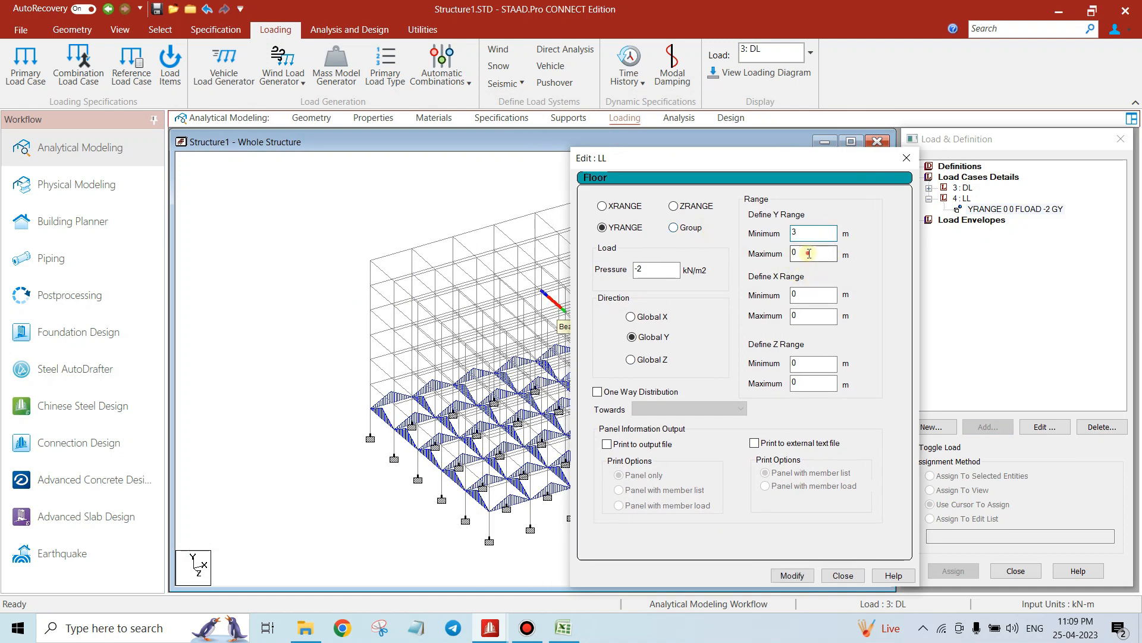
{"action": "type", "text": "18"}
{"action": "left_click", "coordinate": [792, 574]}
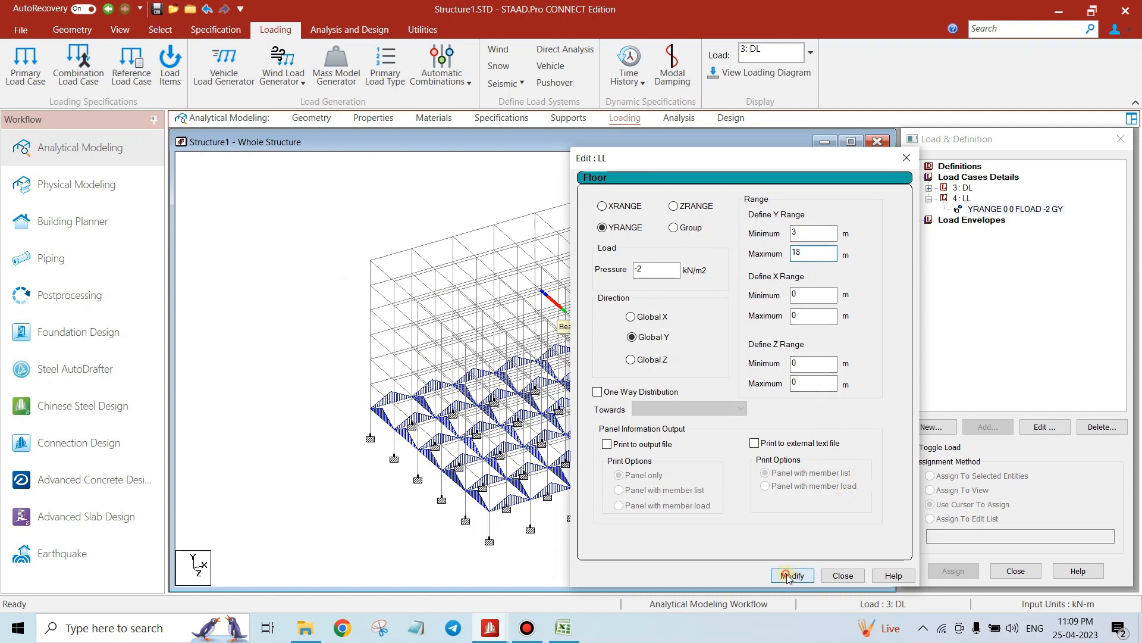
{"action": "left_click", "coordinate": [906, 158]}
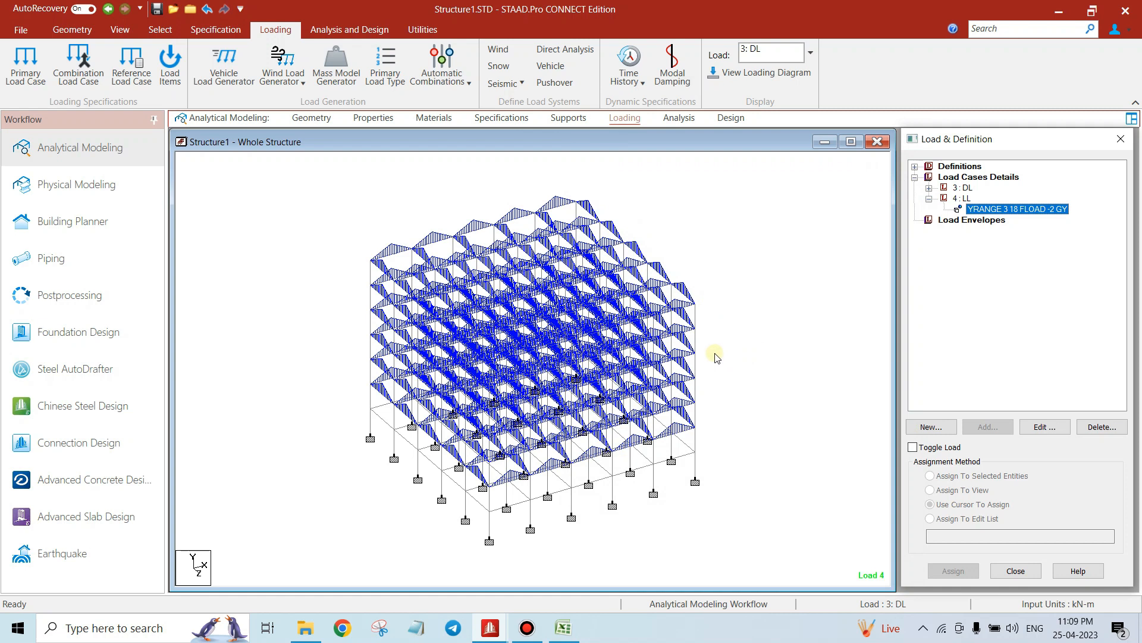
Display the loading diagram on the structure and check the DL and LL load cases
{"action": "key", "text": "Up"}
{"action": "key", "text": "Up"}
{"action": "key", "text": "Up"}
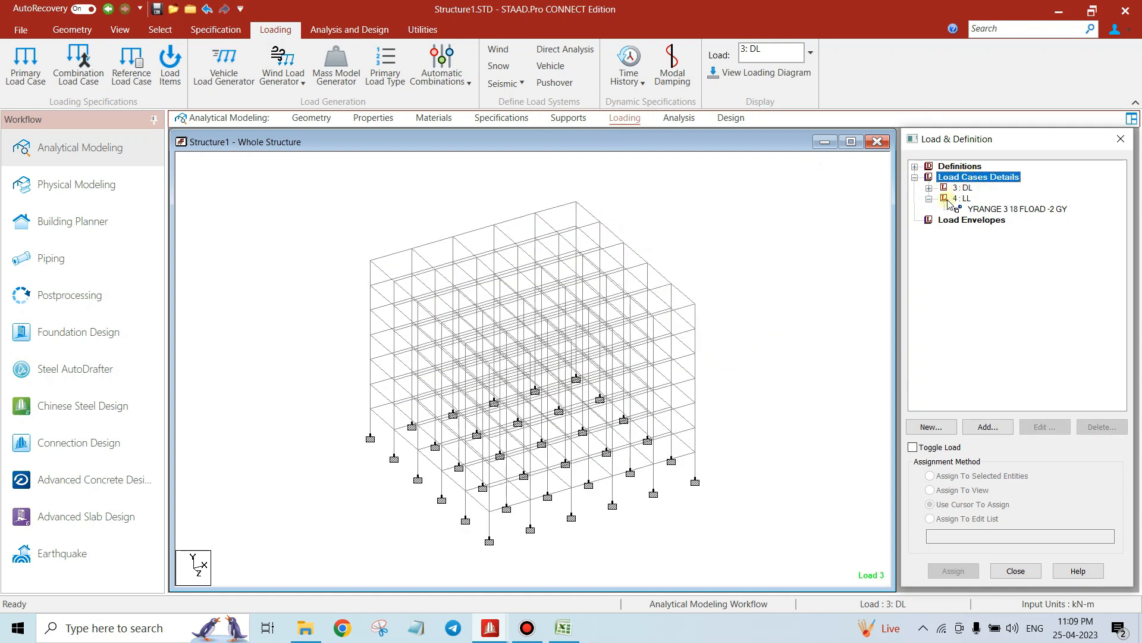
{"action": "left_click", "coordinate": [929, 199]}
{"action": "left_click", "coordinate": [959, 198]}
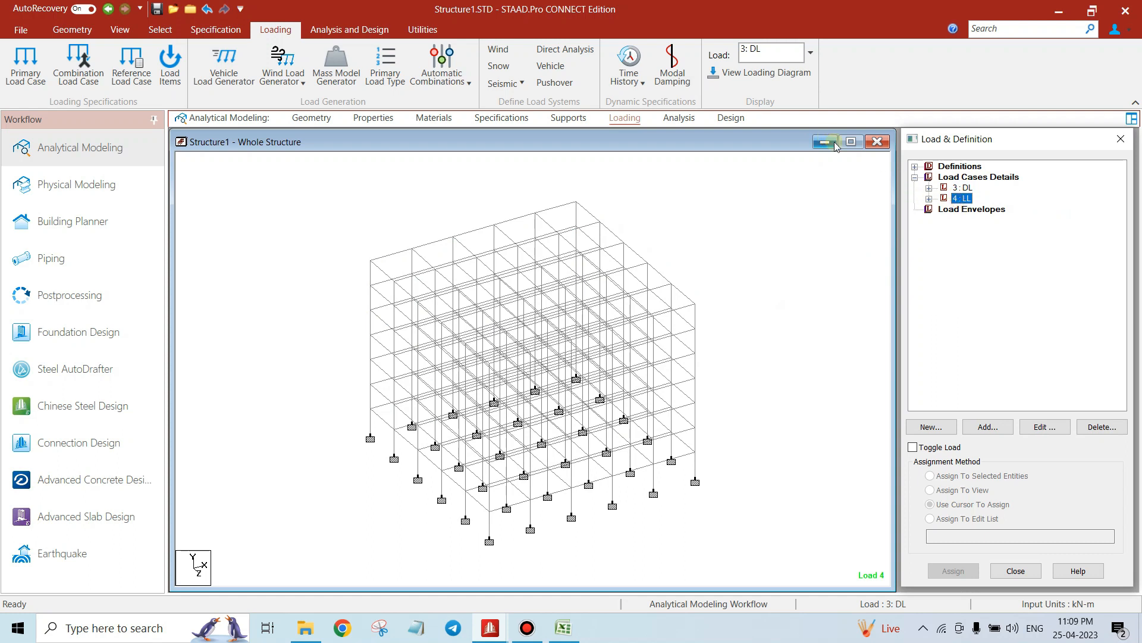
{"action": "left_click", "coordinate": [736, 73]}
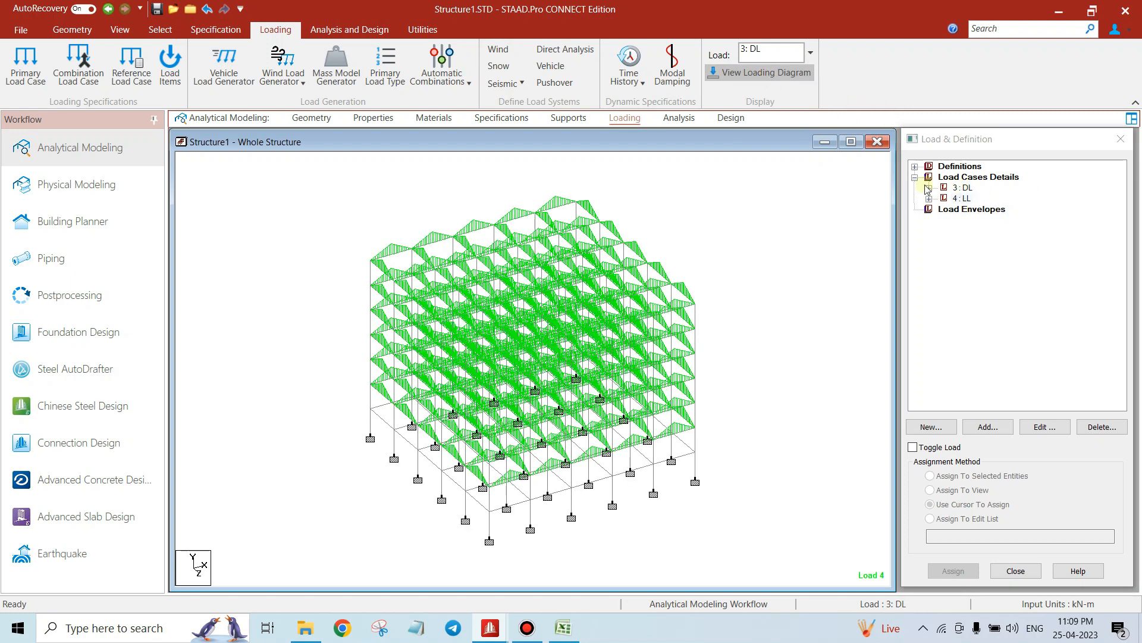
{"action": "left_click", "coordinate": [960, 188]}
{"action": "left_click", "coordinate": [958, 199]}
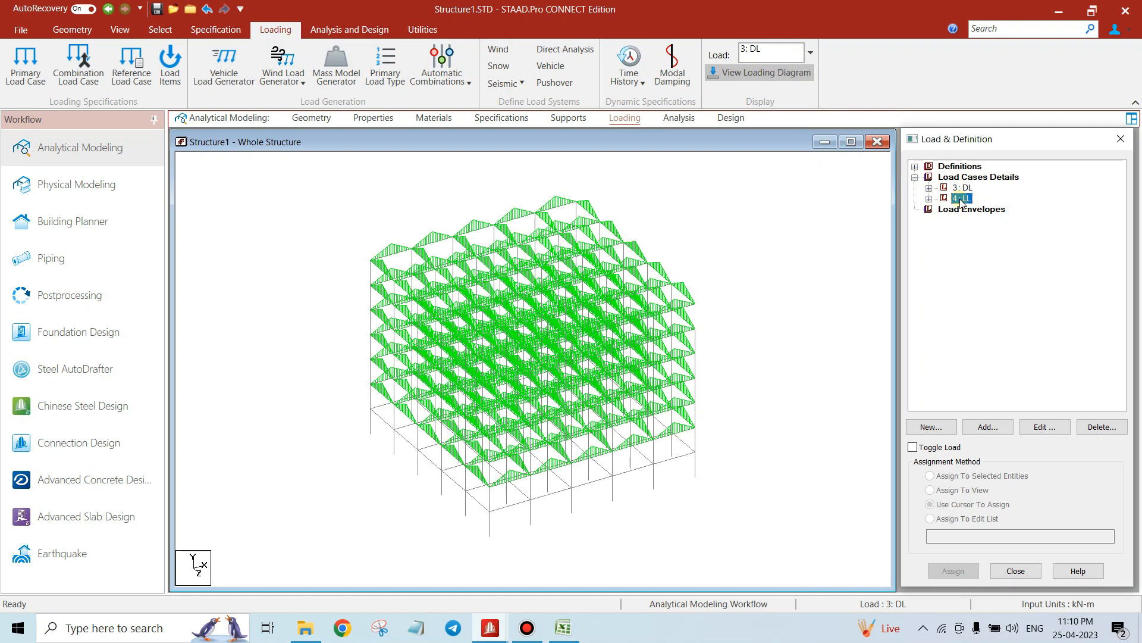
{"action": "left_click", "coordinate": [714, 211]}
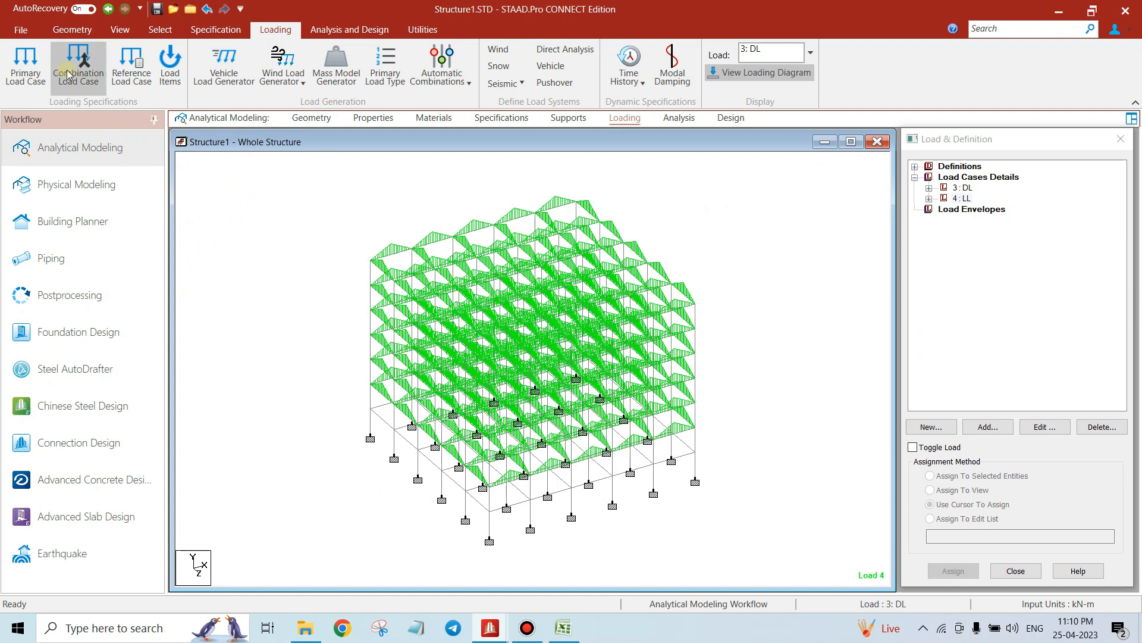
Show the frame in elevation and select all nodes above the fixed base supports
{"action": "left_click", "coordinate": [312, 117]}
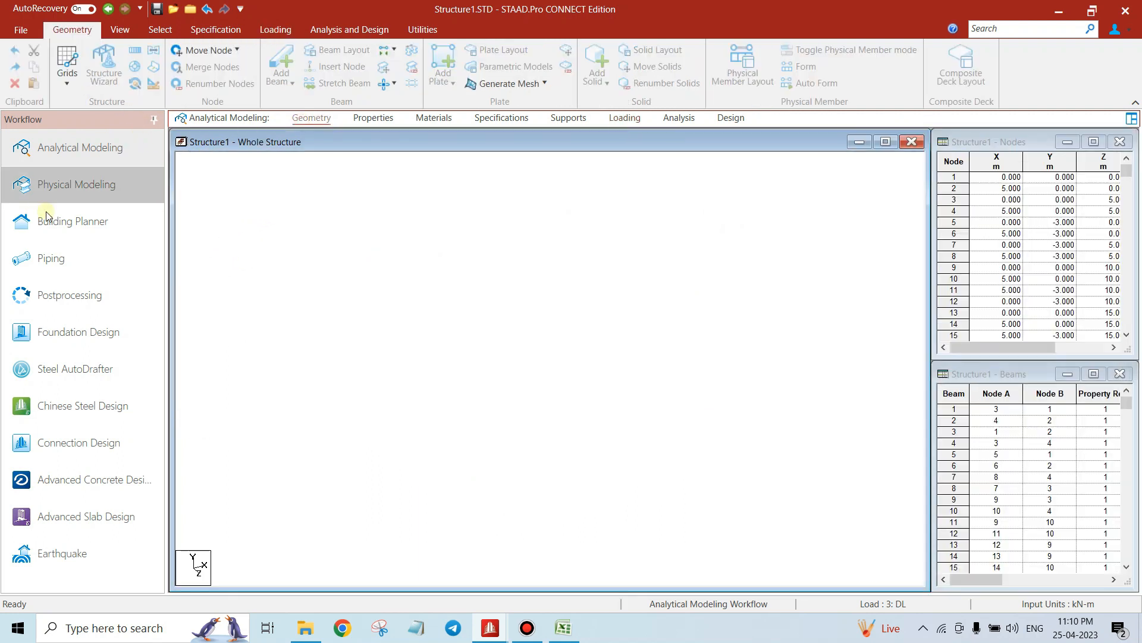
{"action": "left_click", "coordinate": [93, 152]}
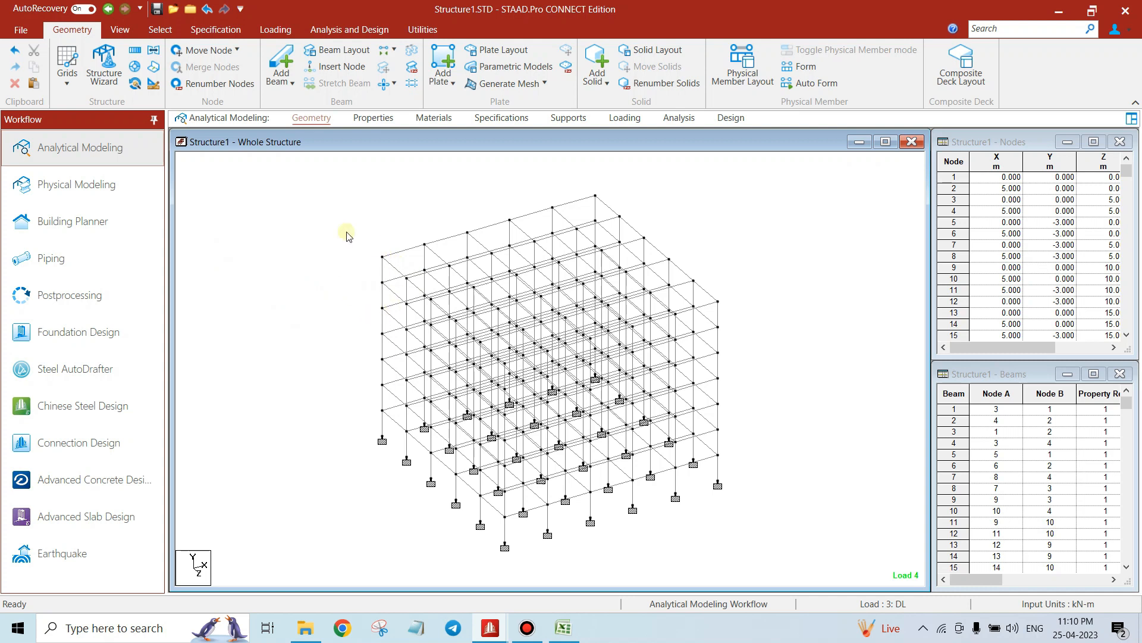
{"action": "left_click", "coordinate": [121, 29]}
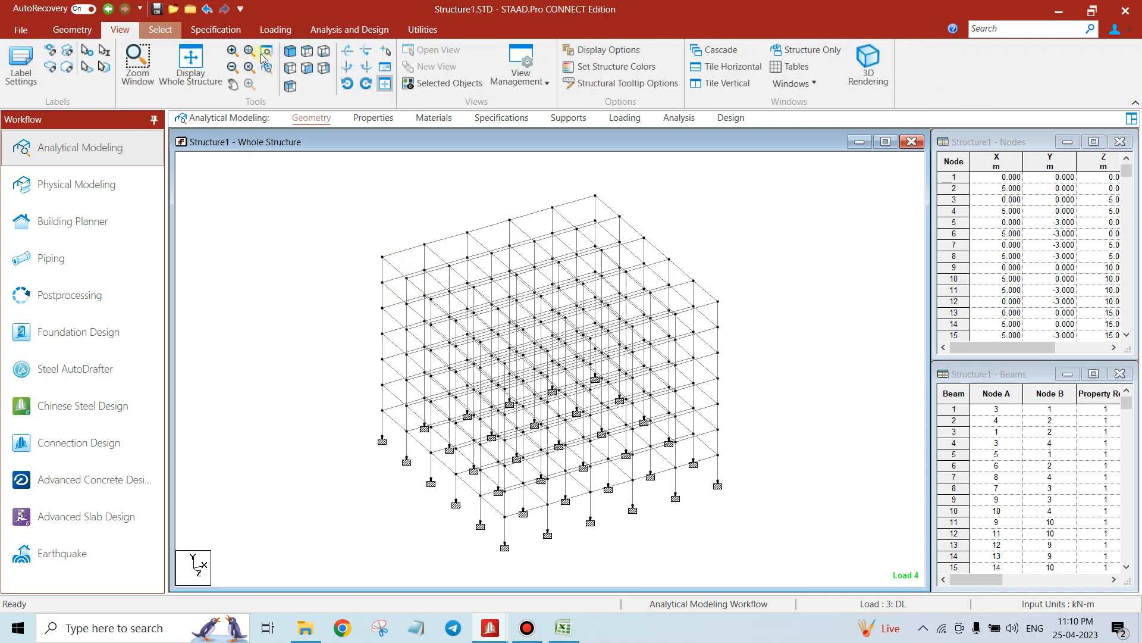
{"action": "left_click", "coordinate": [307, 67]}
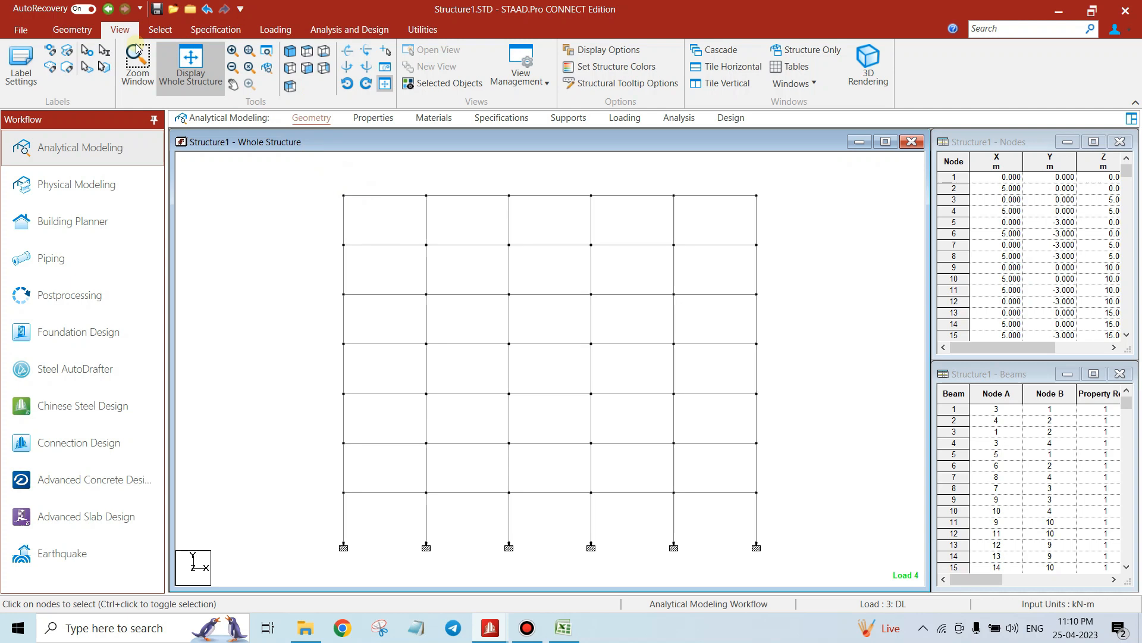
{"action": "left_click", "coordinate": [160, 30]}
{"action": "left_click", "coordinate": [18, 63]}
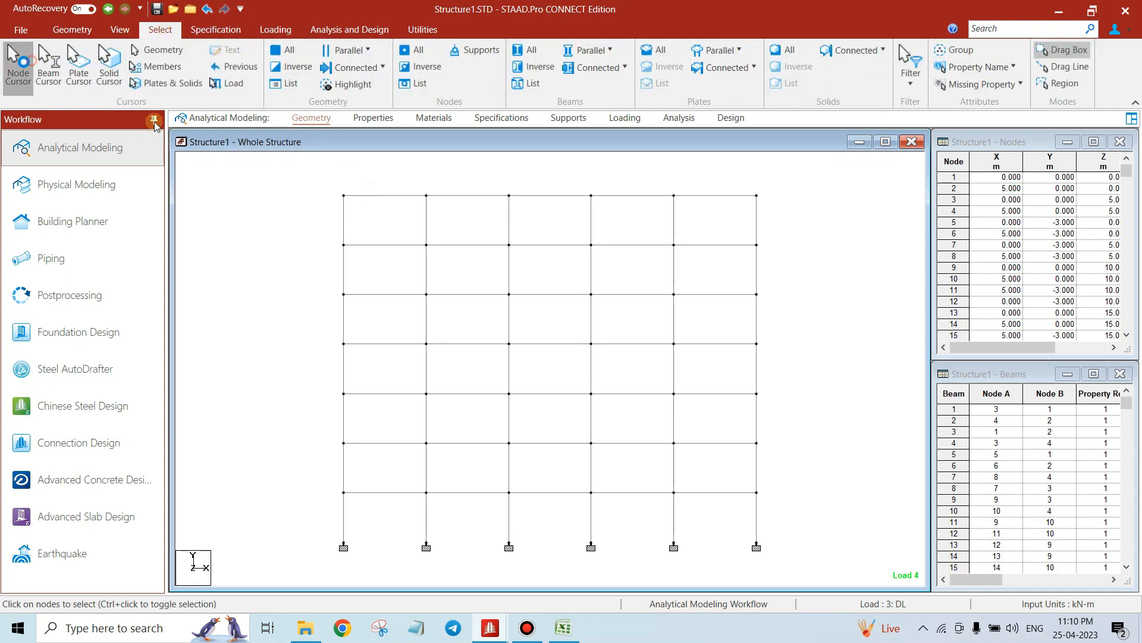
{"action": "mouse_move", "coordinate": [311, 184]}
{"action": "left_mouse_down"}
{"action": "mouse_move", "coordinate": [828, 480]}
{"action": "mouse_move", "coordinate": [849, 517]}
{"action": "left_mouse_up"}
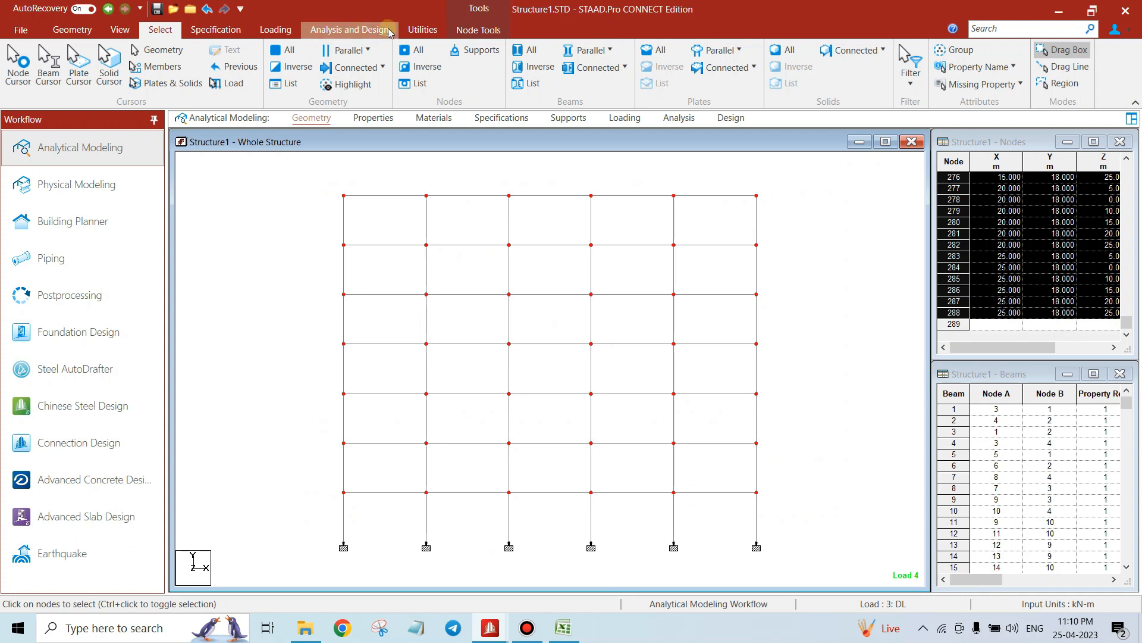
Create a pinned support, assign it to the selected nodes and show the whole frame in isometric view
{"action": "left_click", "coordinate": [377, 120]}
{"action": "left_click", "coordinate": [569, 119]}
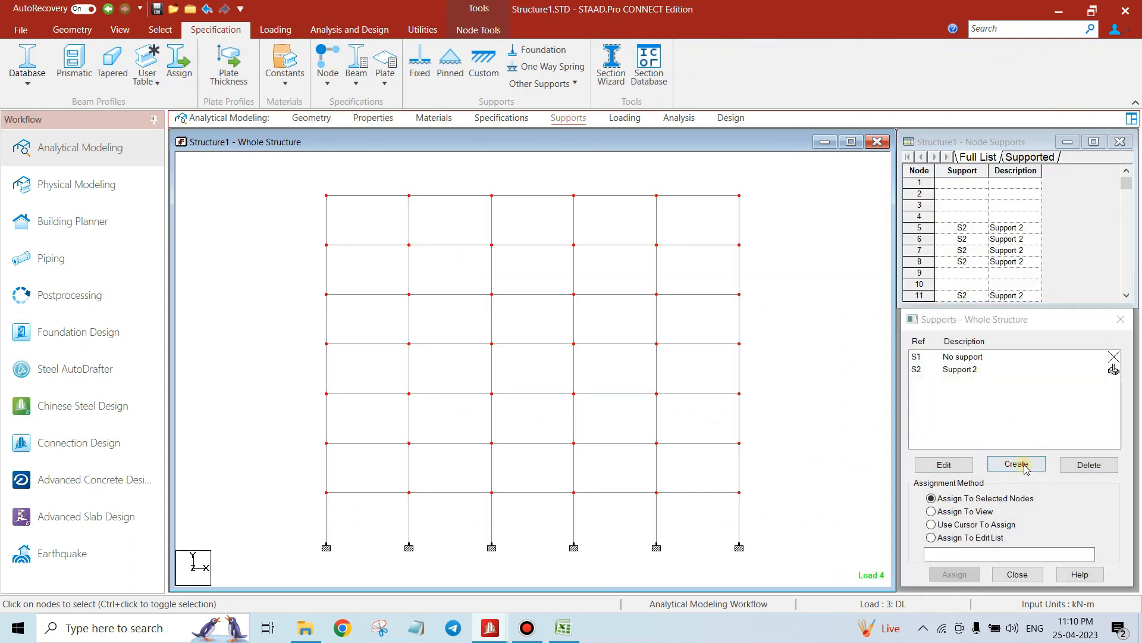
{"action": "left_click", "coordinate": [1016, 464]}
{"action": "left_click", "coordinate": [910, 295]}
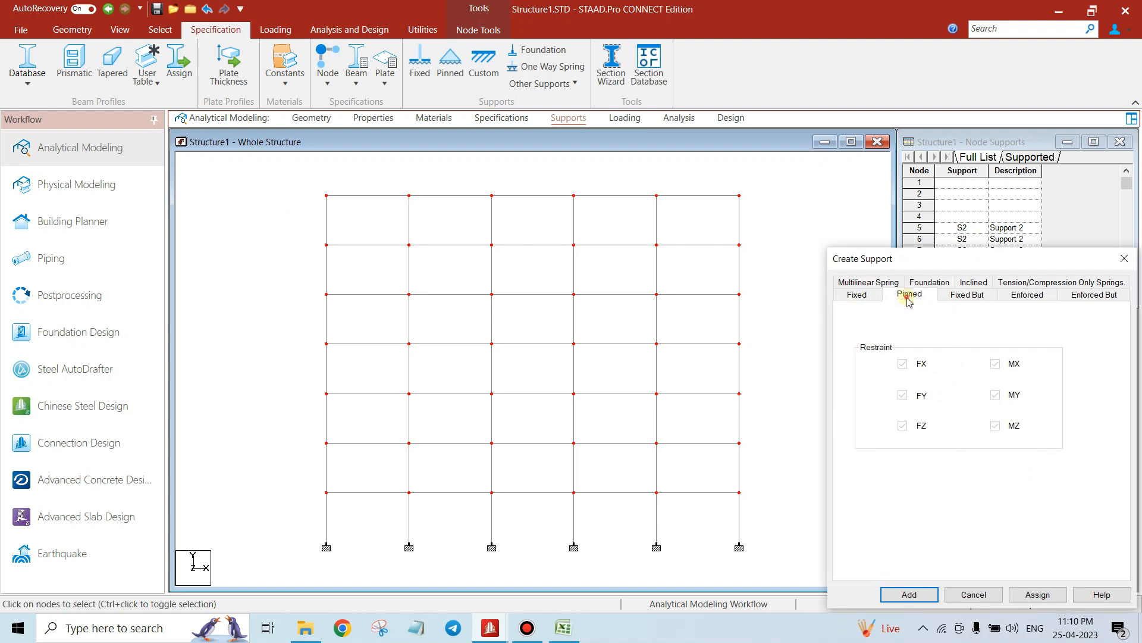
{"action": "left_click", "coordinate": [1038, 594]}
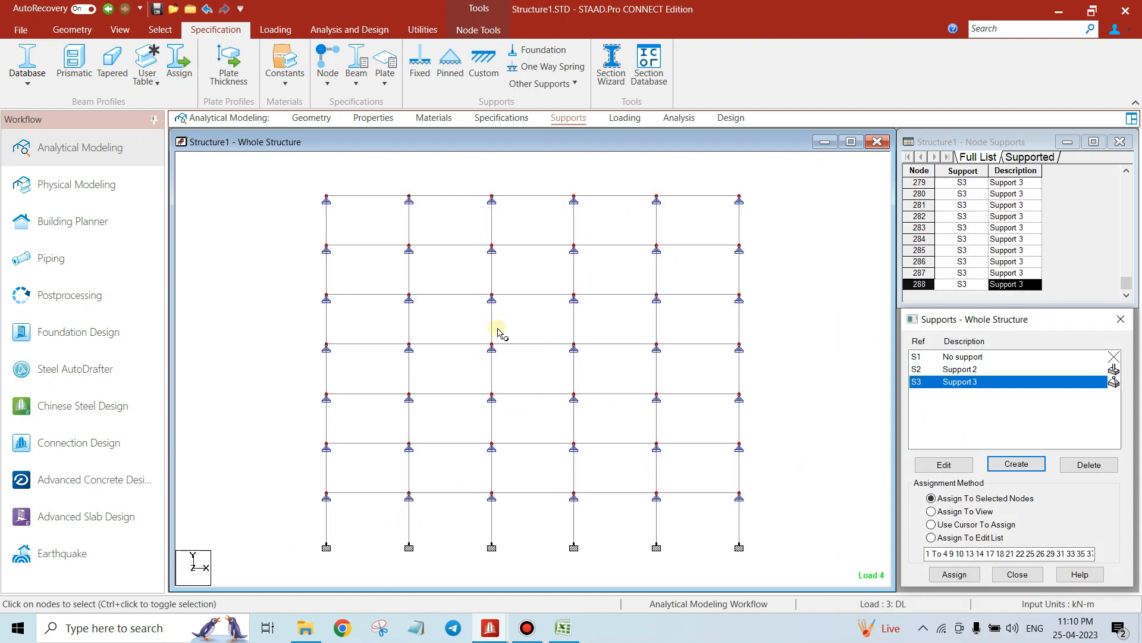
{"action": "left_click", "coordinate": [169, 29]}
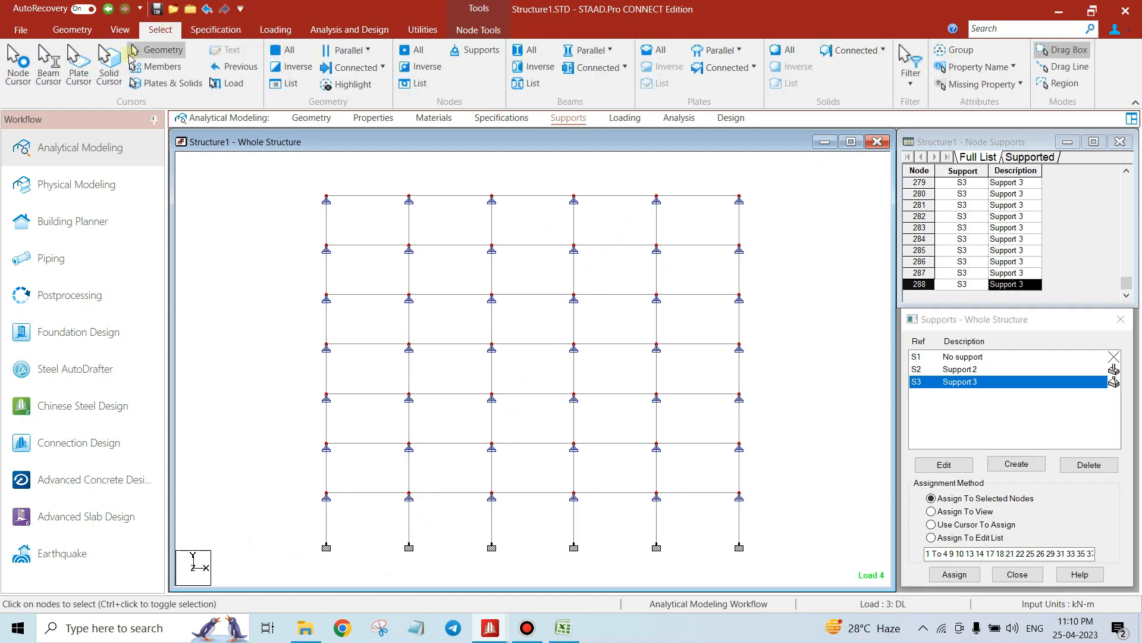
{"action": "left_click", "coordinate": [119, 29]}
{"action": "left_click", "coordinate": [291, 51]}
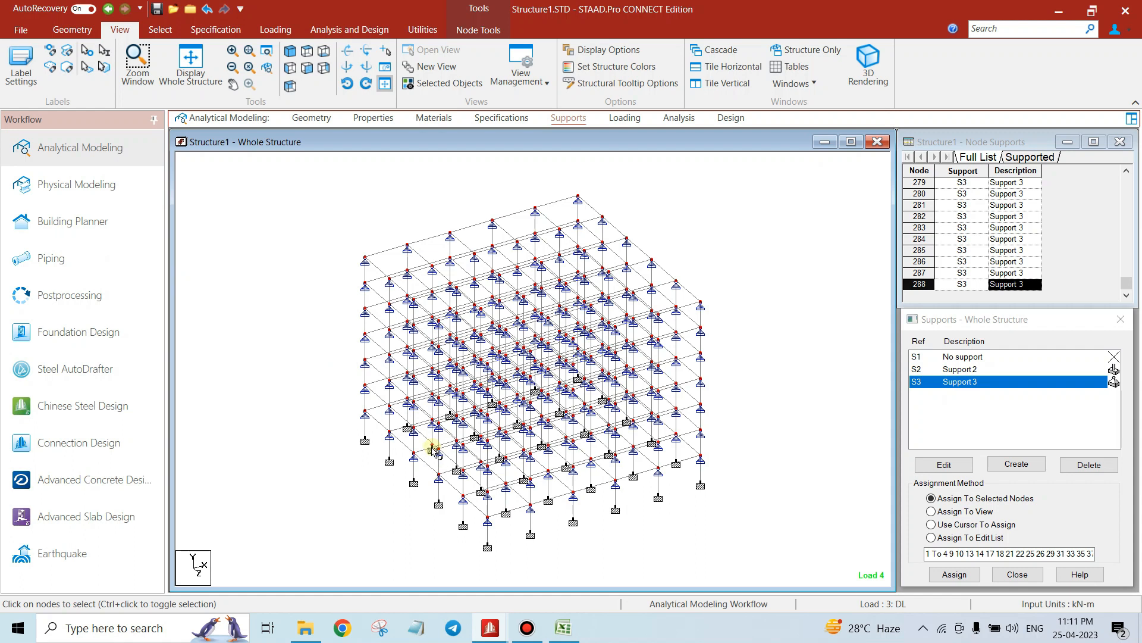
Switch to the diaphragm.std model and examine its structure from a higher viewing angle
{"action": "mouse_move", "coordinate": [499, 625]}
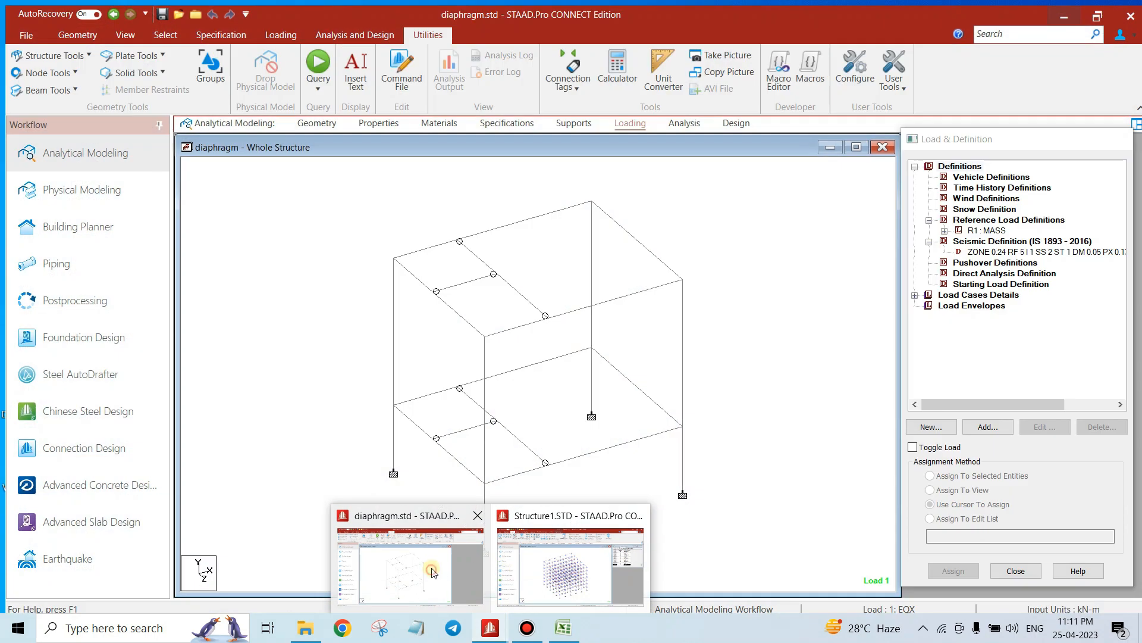
{"action": "left_click", "coordinate": [444, 572]}
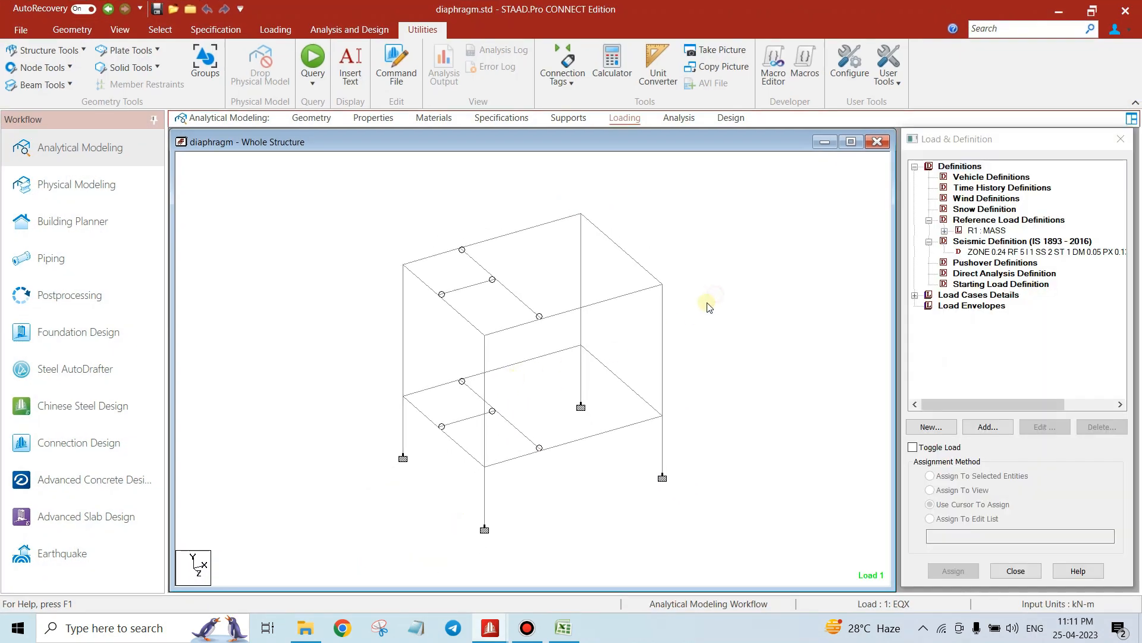
{"action": "key", "text": "Down"}
{"action": "key", "text": "Down"}
{"action": "key", "text": "Down"}
{"action": "key", "text": "Down"}
{"action": "key", "text": "Down"}
{"action": "key", "text": "Down"}
{"action": "key", "text": "Down"}
{"action": "key", "text": "Down"}
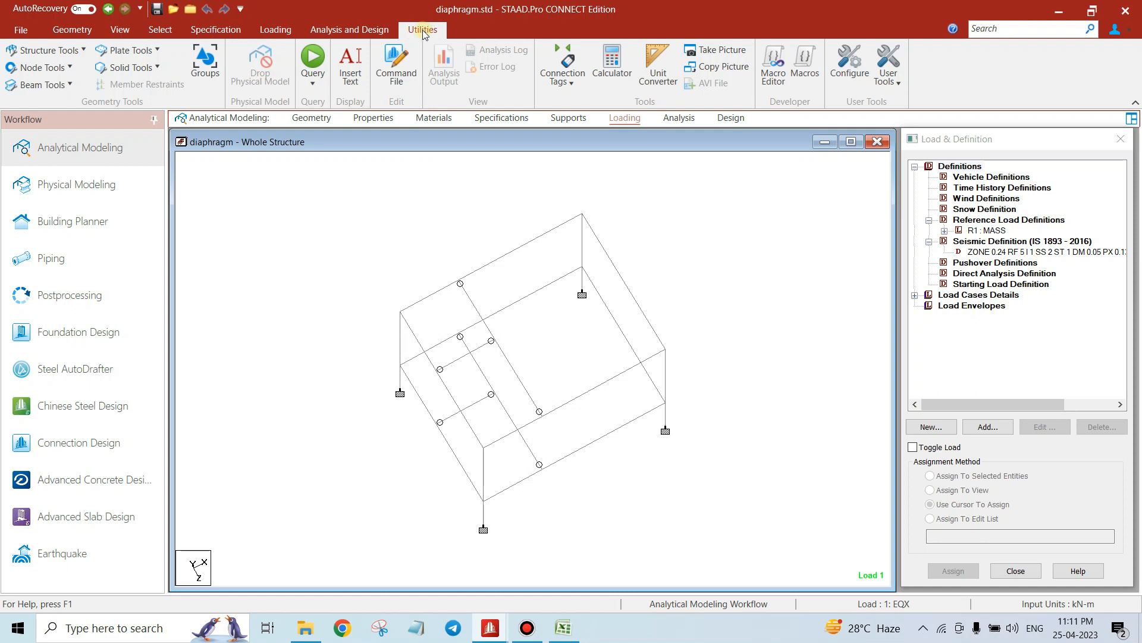
Open the diaphragm.std command file and copy the lines from DEFINE REFERENCE LOADS through the LOAD 4 EQZ spectrum and its soil type
{"action": "left_click", "coordinate": [397, 77]}
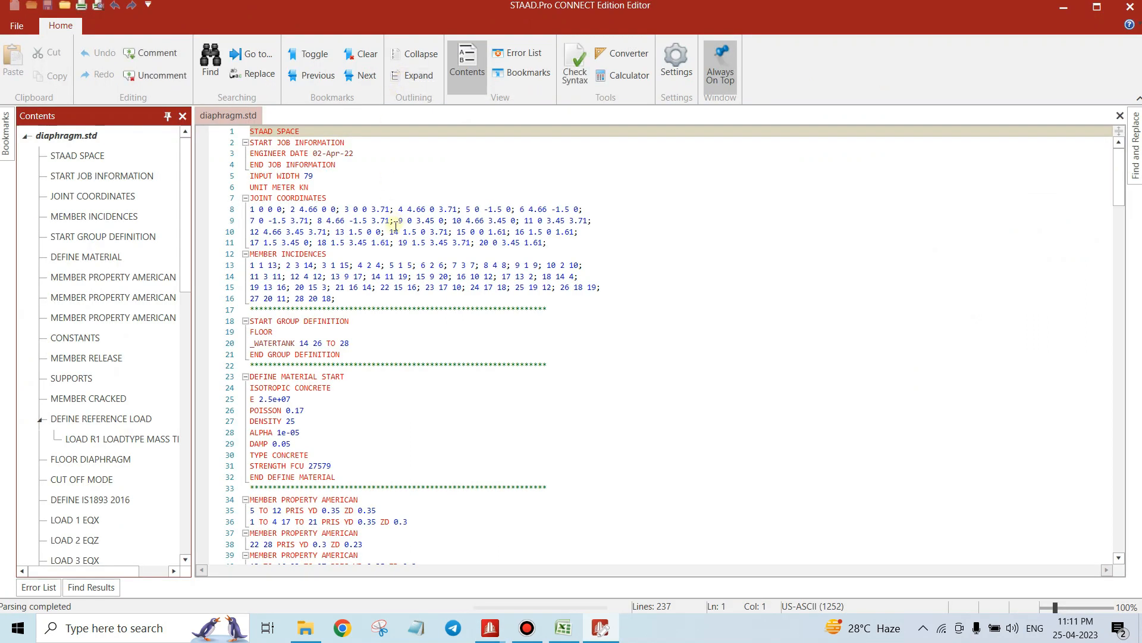
{"action": "scroll", "coordinate": [380, 244], "scroll_direction": "down", "scroll_amount": 3}
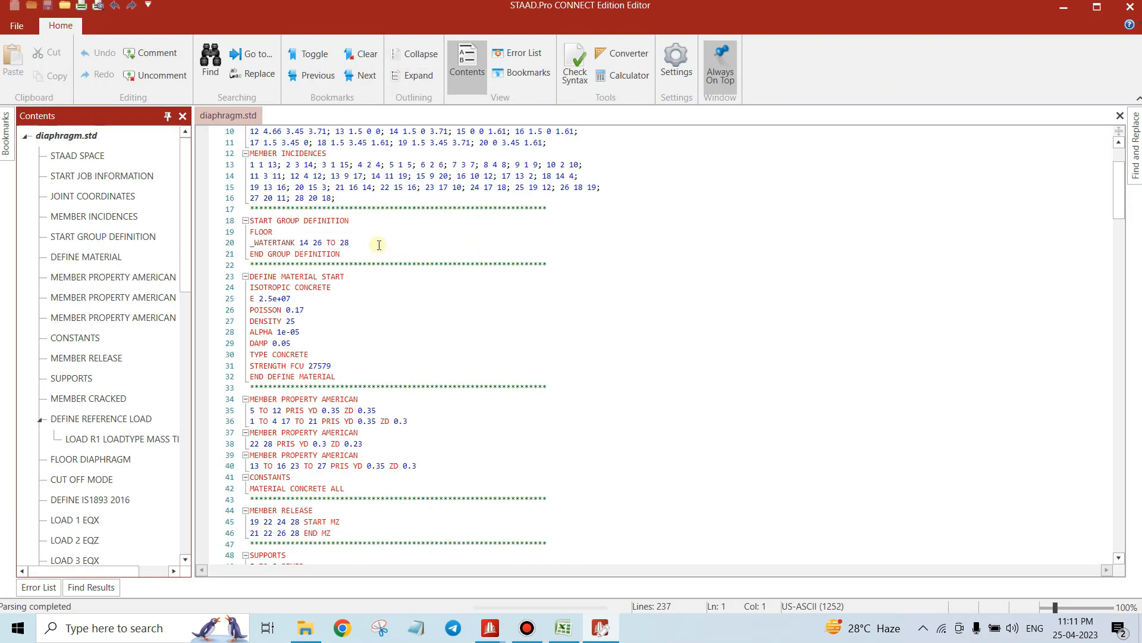
{"action": "scroll", "coordinate": [377, 246], "scroll_direction": "down", "scroll_amount": 7}
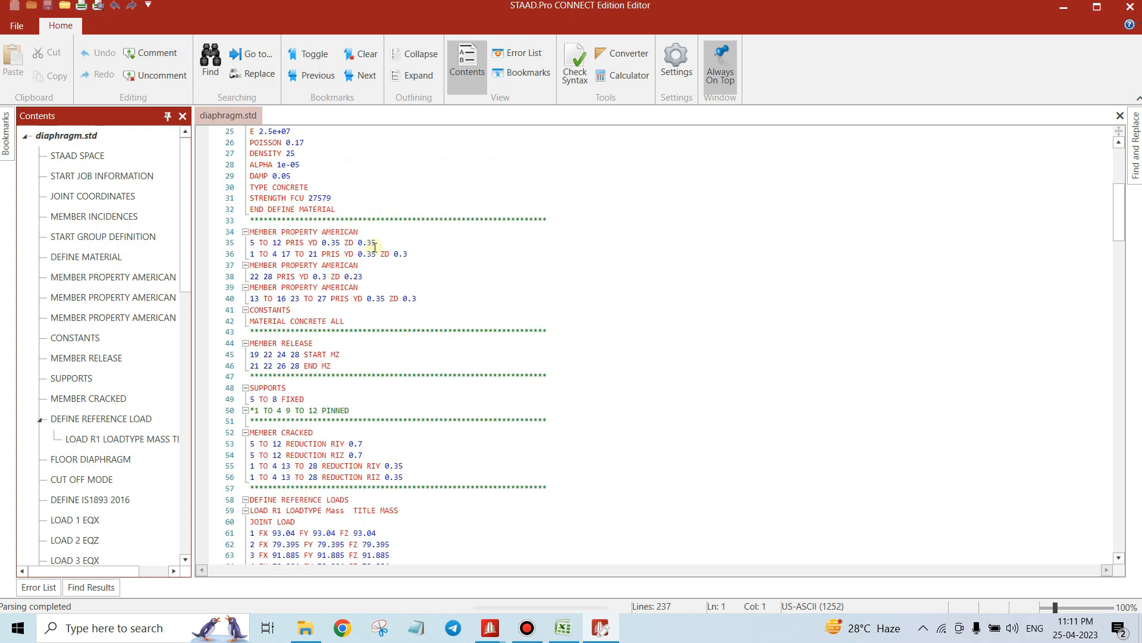
{"action": "scroll", "coordinate": [373, 249], "scroll_direction": "down", "scroll_amount": 5}
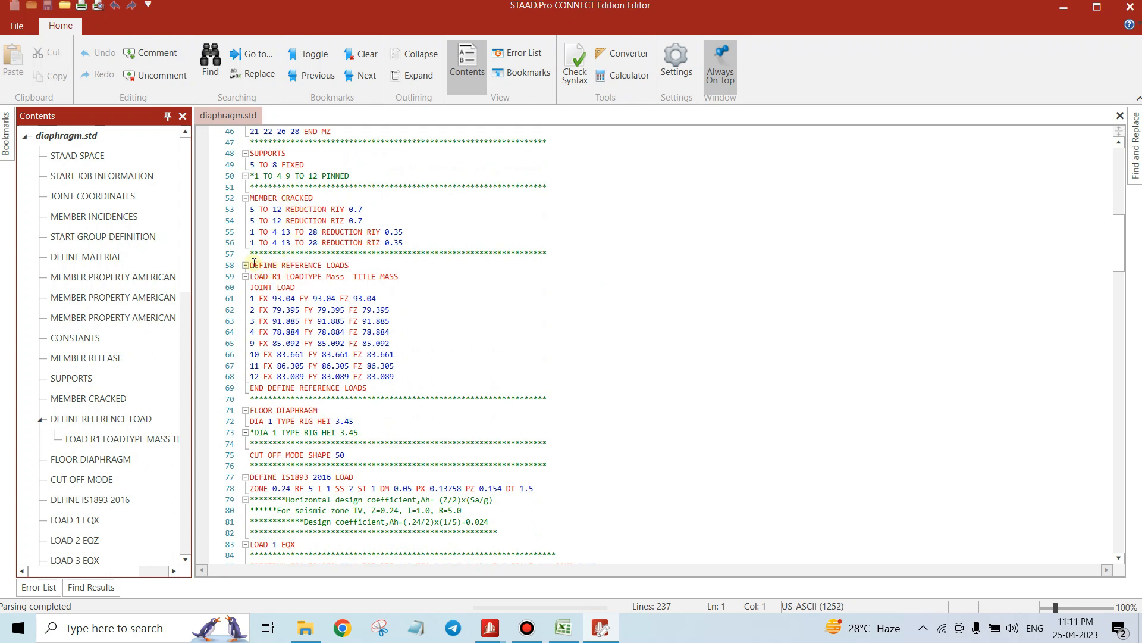
{"action": "left_click_drag", "start_coordinate": [253, 262], "coordinate": [590, 407]}
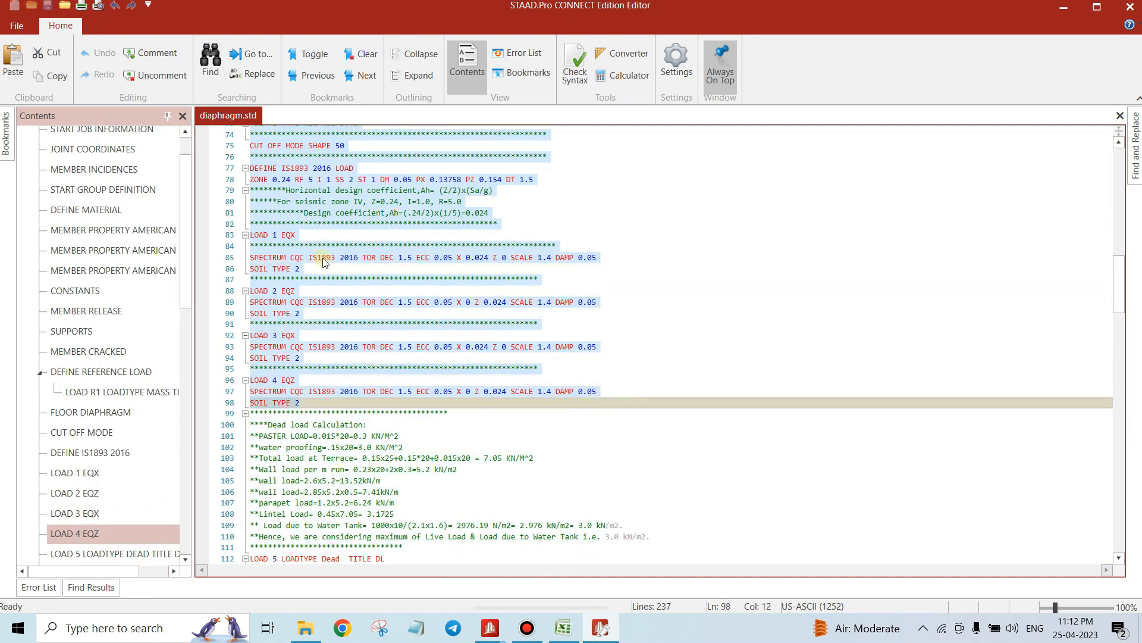
{"action": "right_click", "coordinate": [310, 203]}
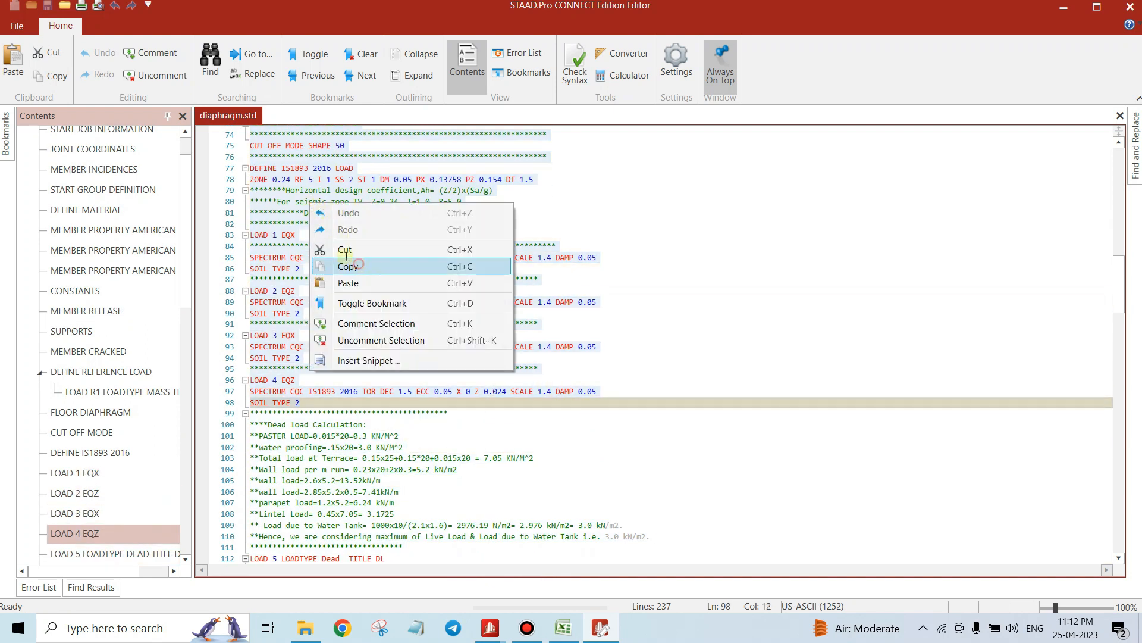
{"action": "left_click", "coordinate": [350, 266]}
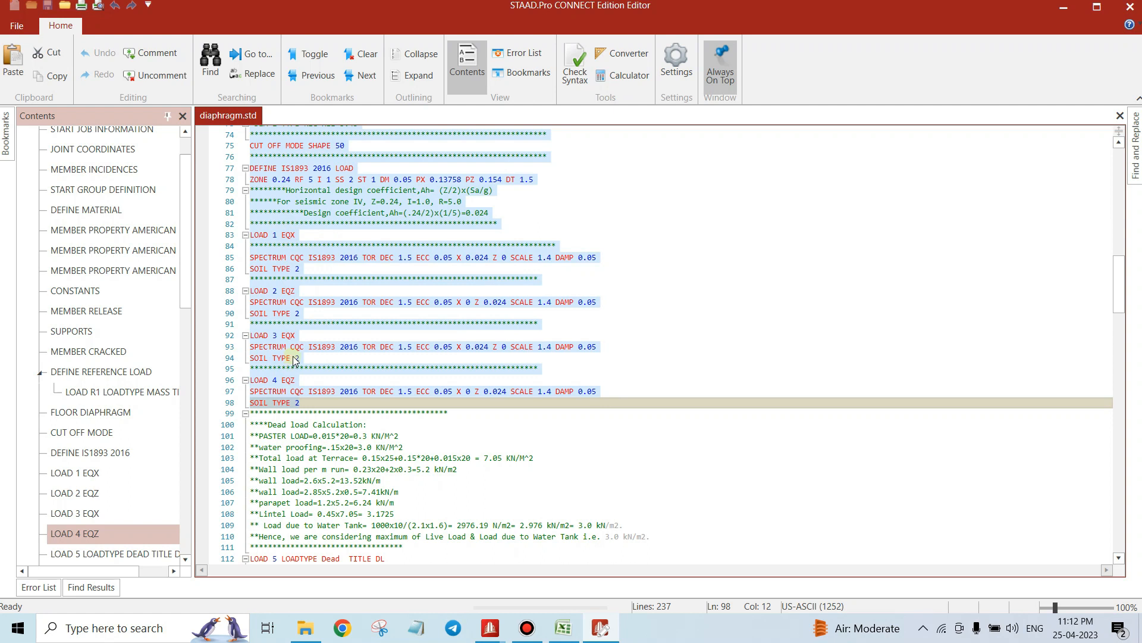
Review the dead and live load cases, the load combinations and the reference load and seismic definitions in the command file
{"action": "scroll", "coordinate": [302, 351], "scroll_direction": "down", "scroll_amount": 1}
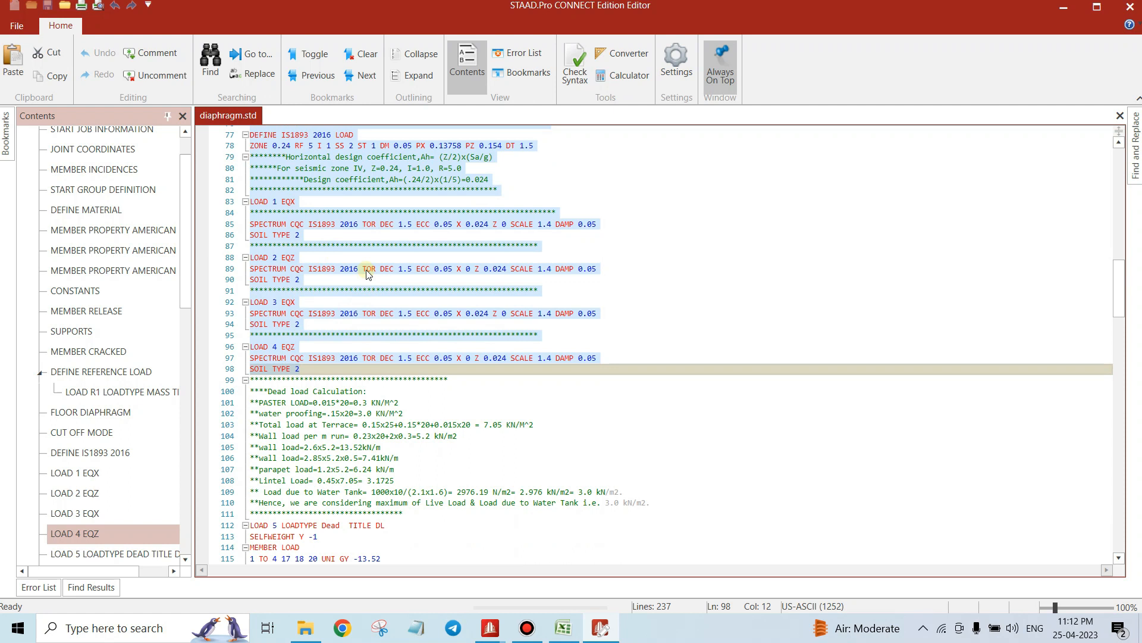
{"action": "scroll", "coordinate": [367, 273], "scroll_direction": "down", "scroll_amount": 7}
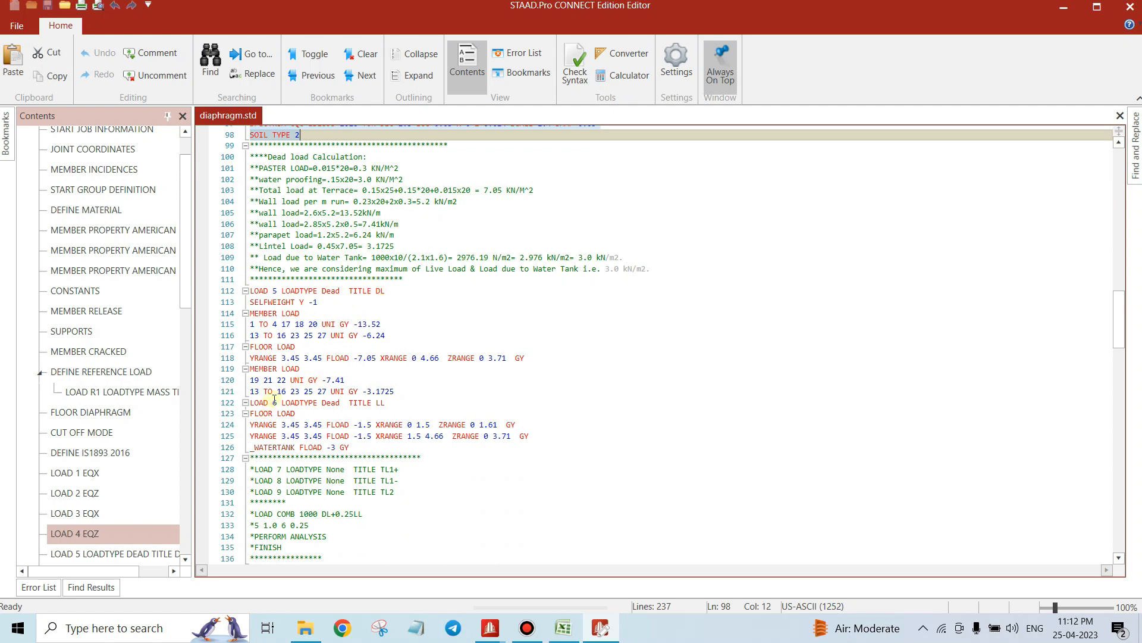
{"action": "scroll", "coordinate": [381, 388], "scroll_direction": "down", "scroll_amount": 4}
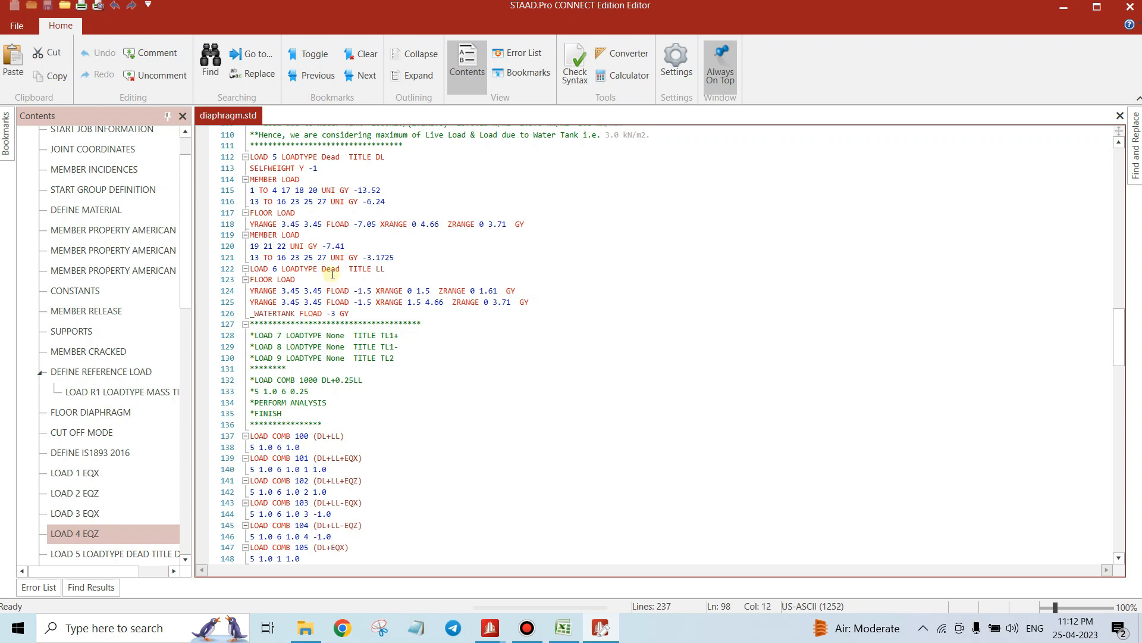
{"action": "scroll", "coordinate": [333, 274], "scroll_direction": "down", "scroll_amount": 4}
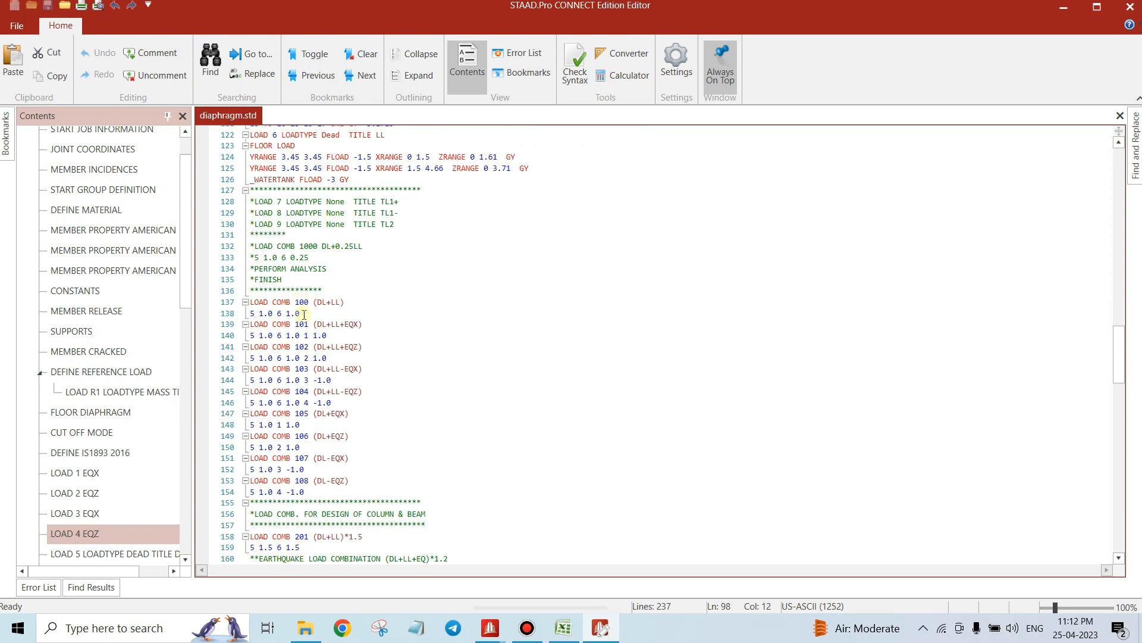
{"action": "scroll", "coordinate": [328, 307], "scroll_direction": "up", "scroll_amount": 9}
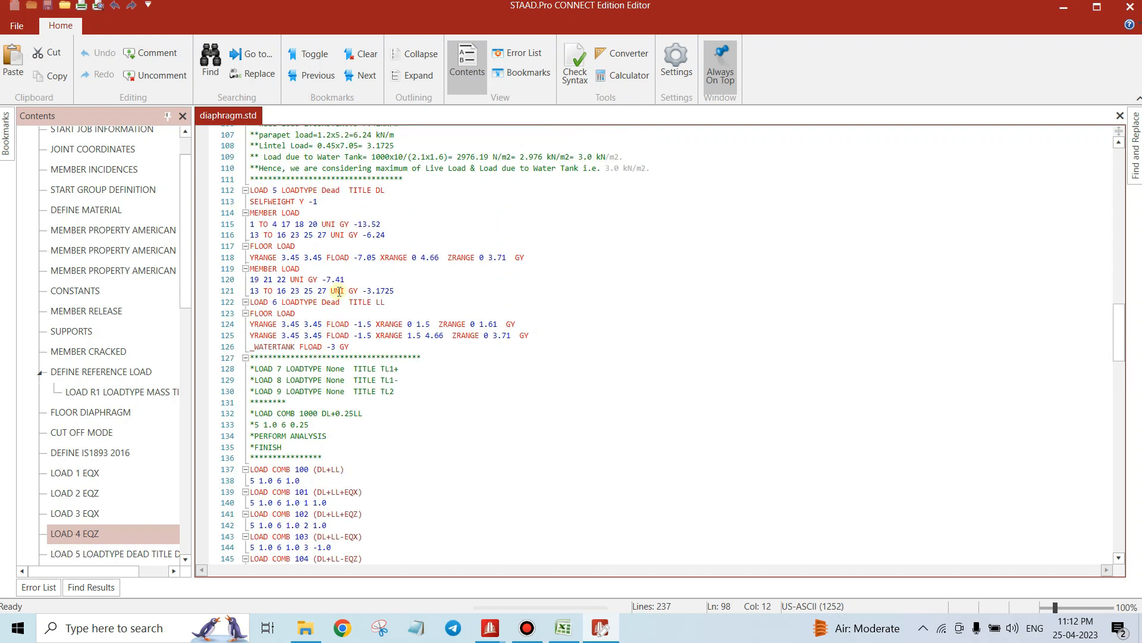
{"action": "scroll", "coordinate": [350, 288], "scroll_direction": "down", "scroll_amount": 10}
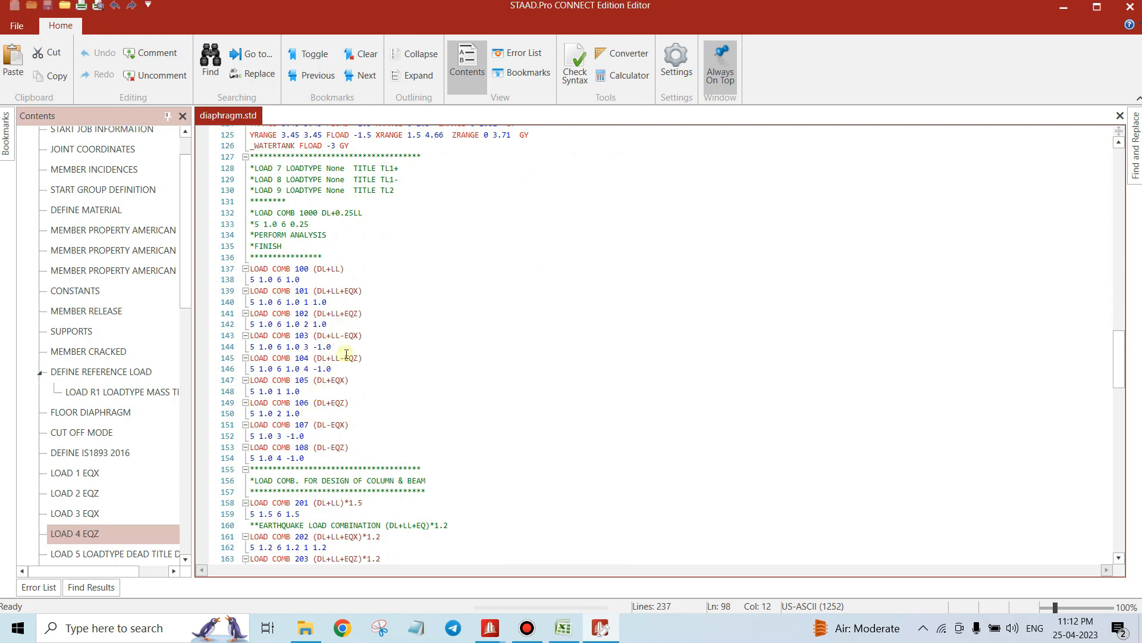
{"action": "scroll", "coordinate": [363, 272], "scroll_direction": "down", "scroll_amount": 5}
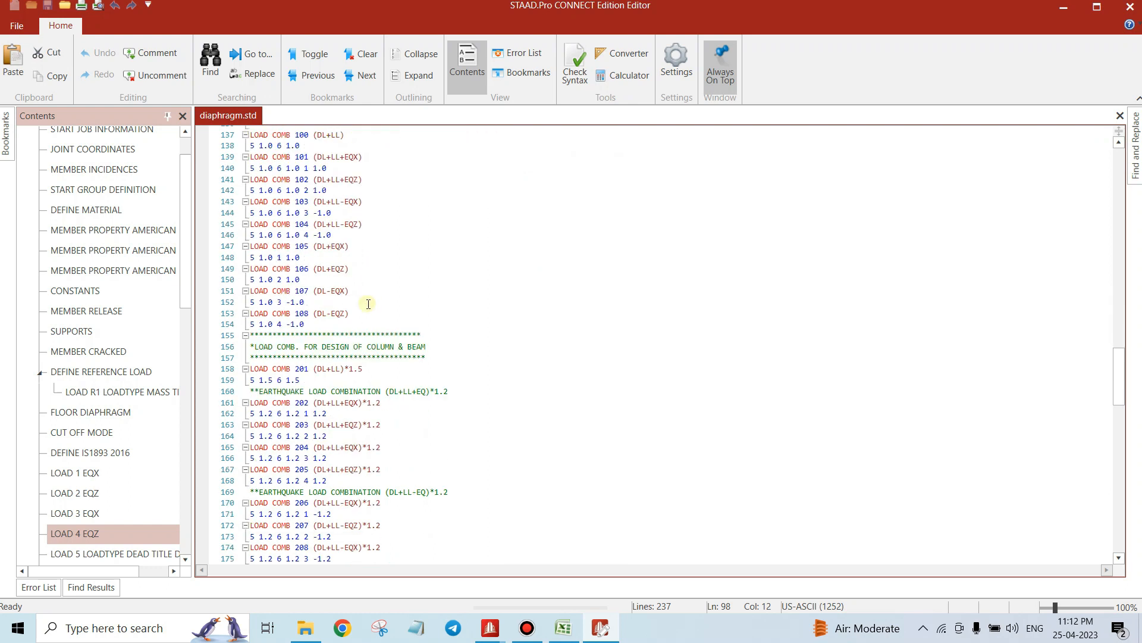
{"action": "scroll", "coordinate": [367, 335], "scroll_direction": "down", "scroll_amount": 15}
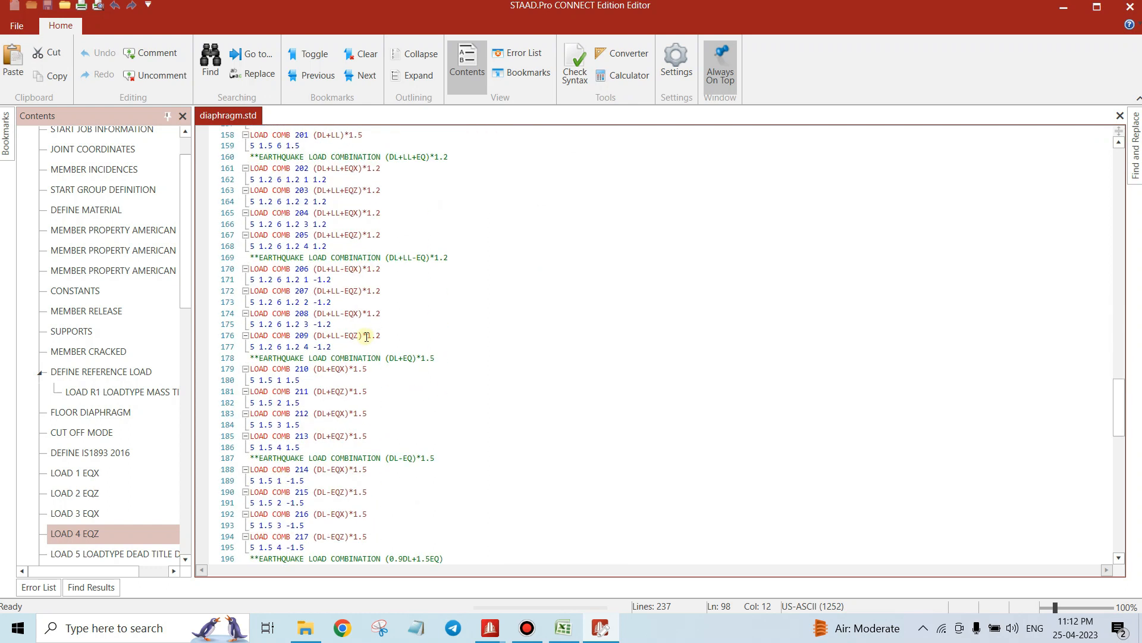
{"action": "scroll", "coordinate": [368, 331], "scroll_direction": "up", "scroll_amount": 11}
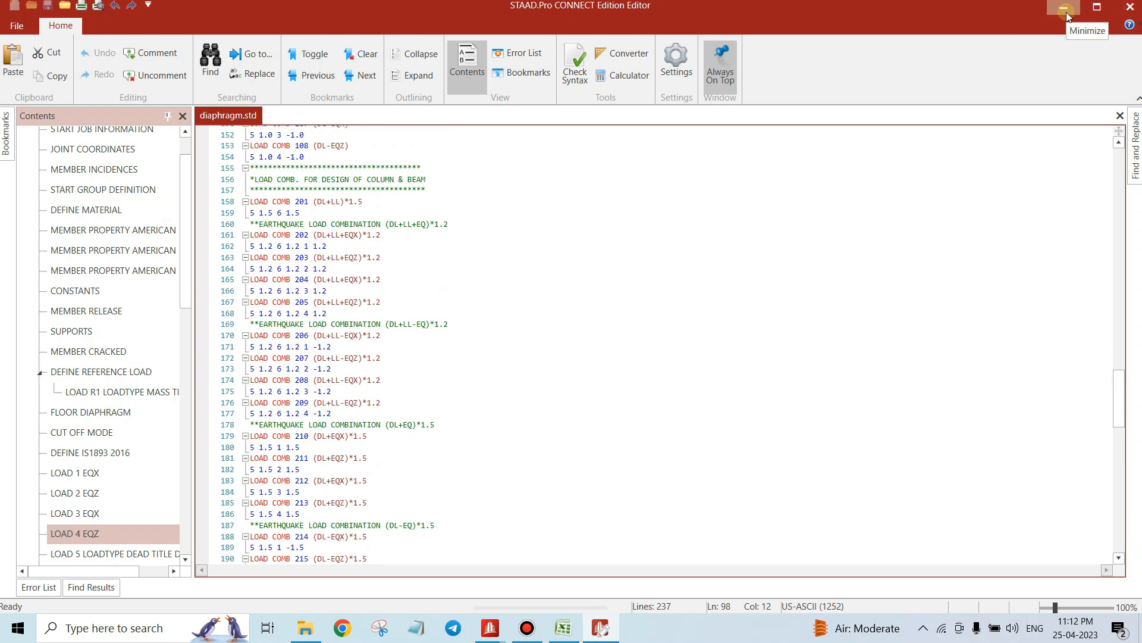
{"action": "scroll", "coordinate": [536, 252], "scroll_direction": "up", "scroll_amount": 19}
{"action": "scroll", "coordinate": [354, 215], "scroll_direction": "up", "scroll_amount": 14}
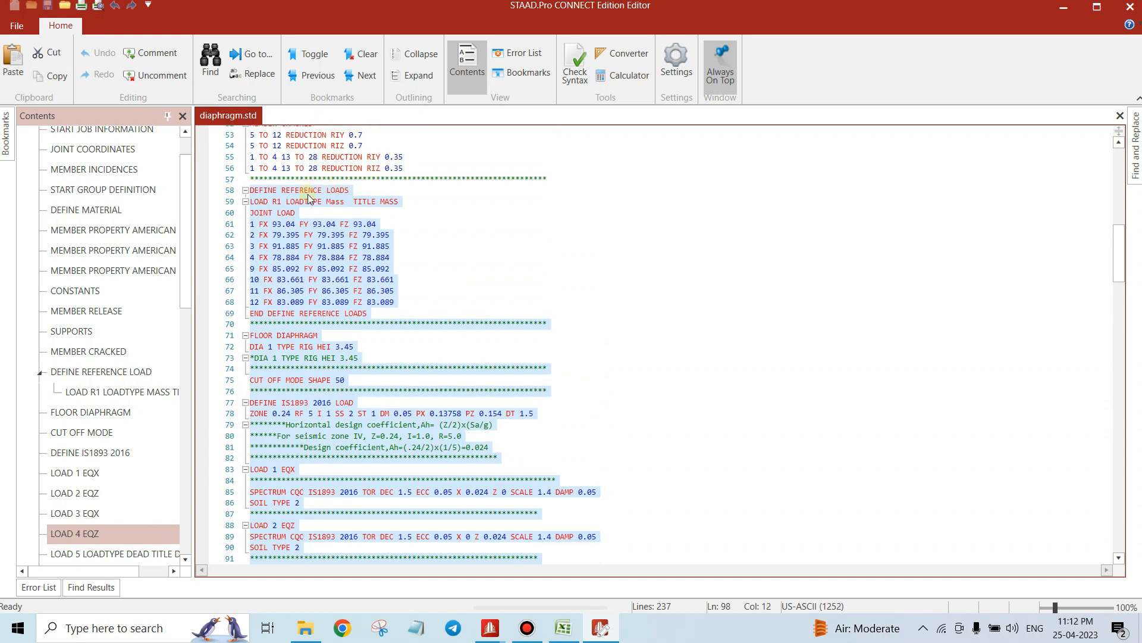
{"action": "scroll", "coordinate": [307, 196], "scroll_direction": "down", "scroll_amount": 9}
{"action": "scroll", "coordinate": [267, 358], "scroll_direction": "down", "scroll_amount": 1}
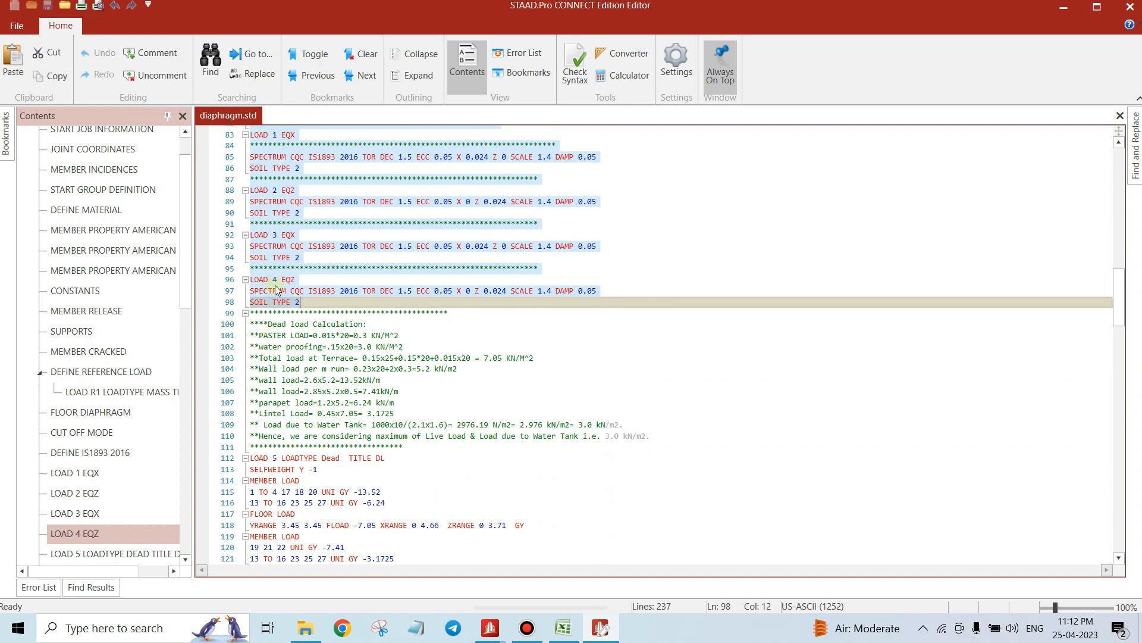
{"action": "scroll", "coordinate": [495, 244], "scroll_direction": "down", "scroll_amount": 1}
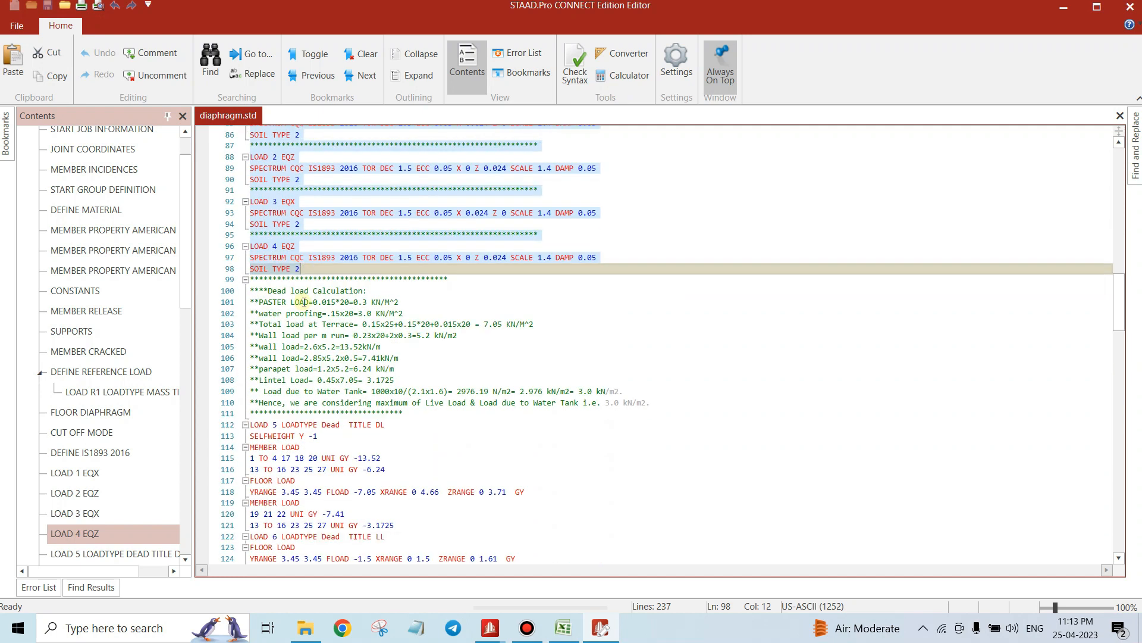
Minimise the command file editor and switch back to the Structure1.STD model
{"action": "left_click", "coordinate": [1065, 9]}
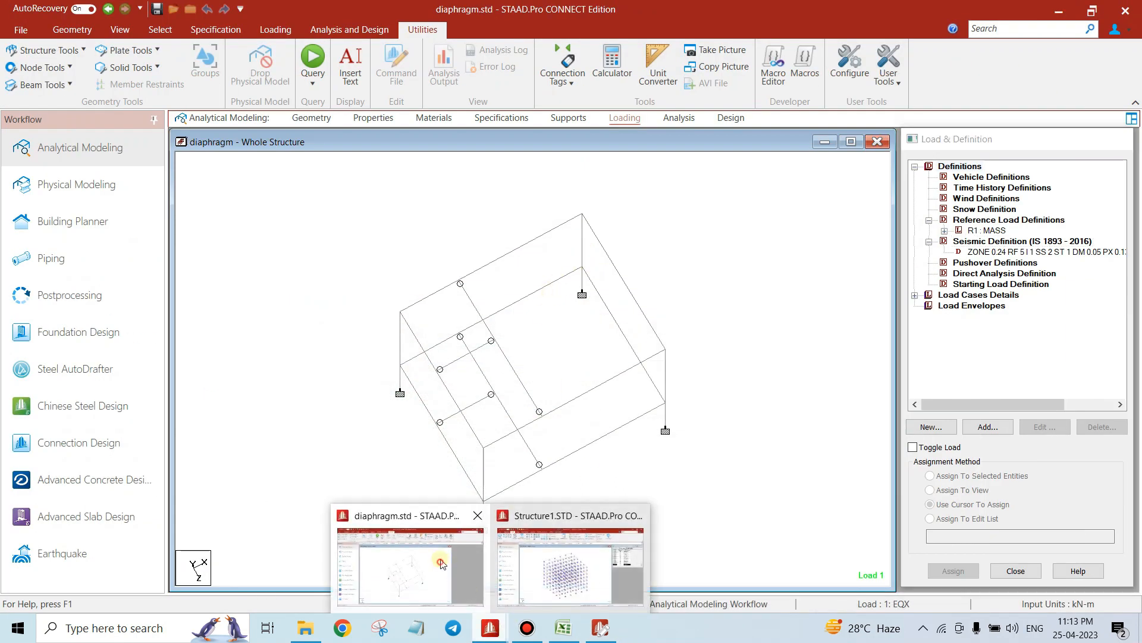
{"action": "mouse_move", "coordinate": [487, 632]}
{"action": "left_click", "coordinate": [571, 544]}
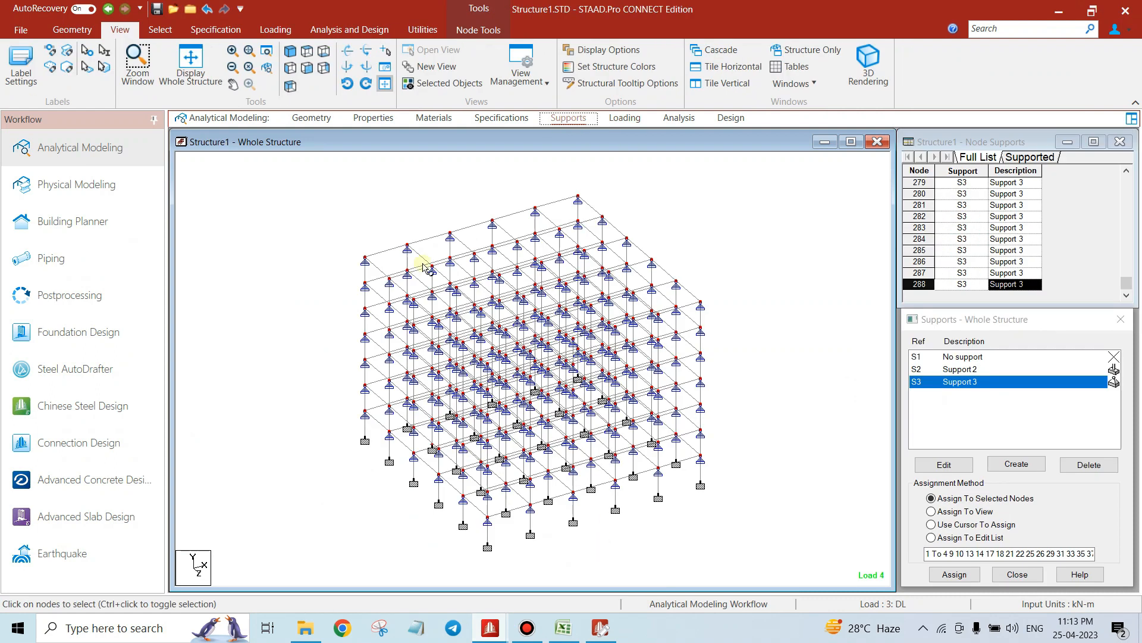
Save the modified Structure1.STD model and open its command file in a maximised editor window
{"action": "left_click", "coordinate": [490, 30]}
{"action": "left_click", "coordinate": [422, 30]}
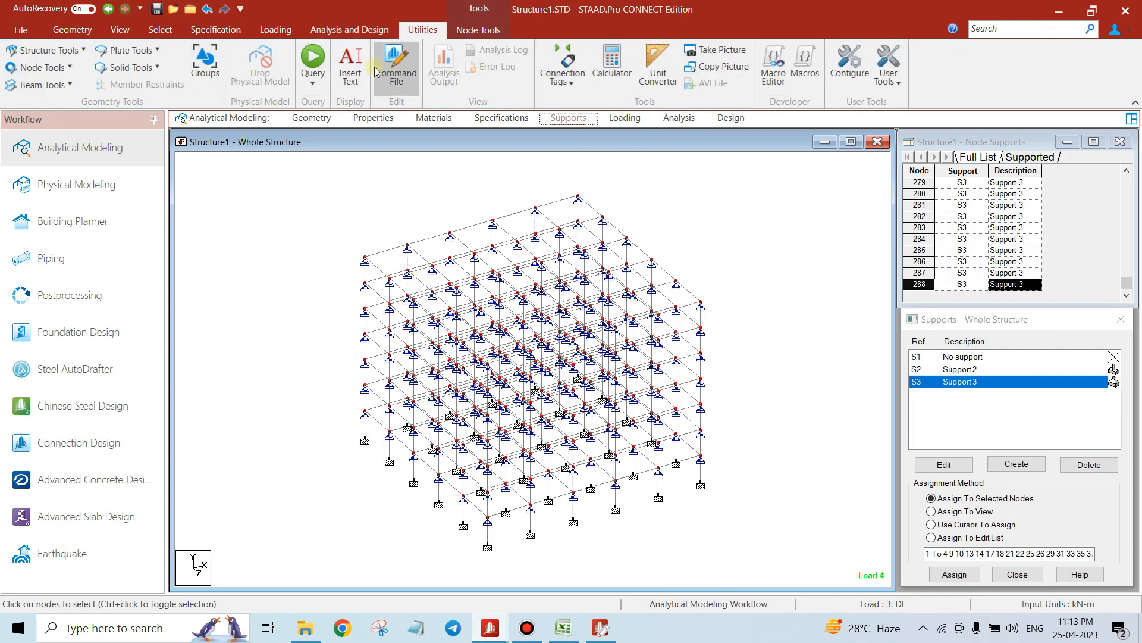
{"action": "left_click", "coordinate": [415, 68]}
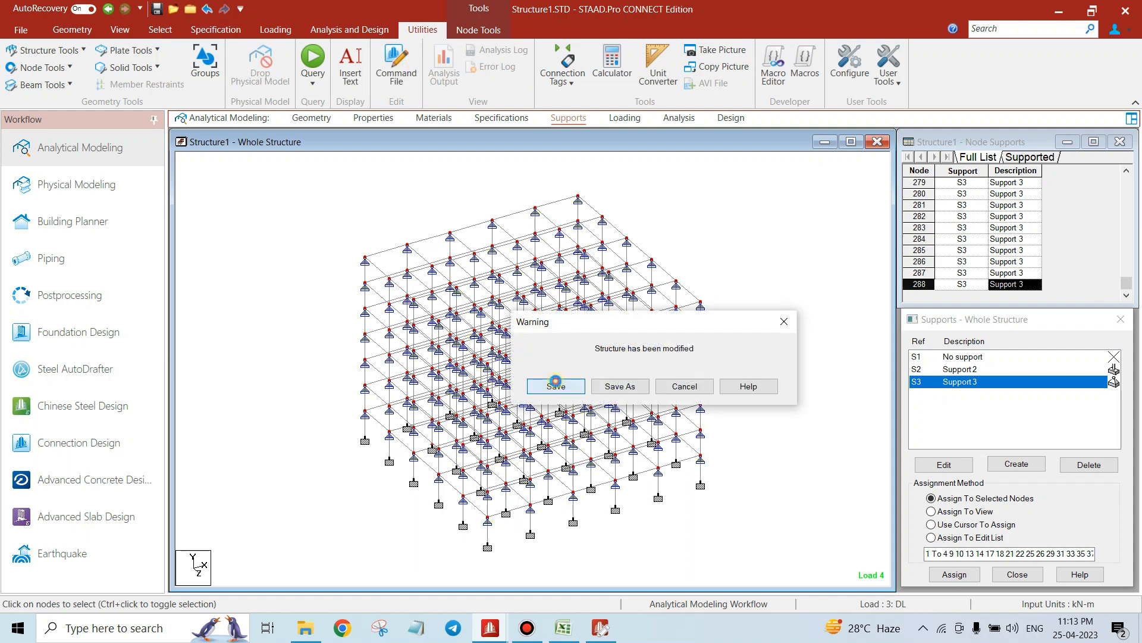
{"action": "left_click", "coordinate": [558, 384]}
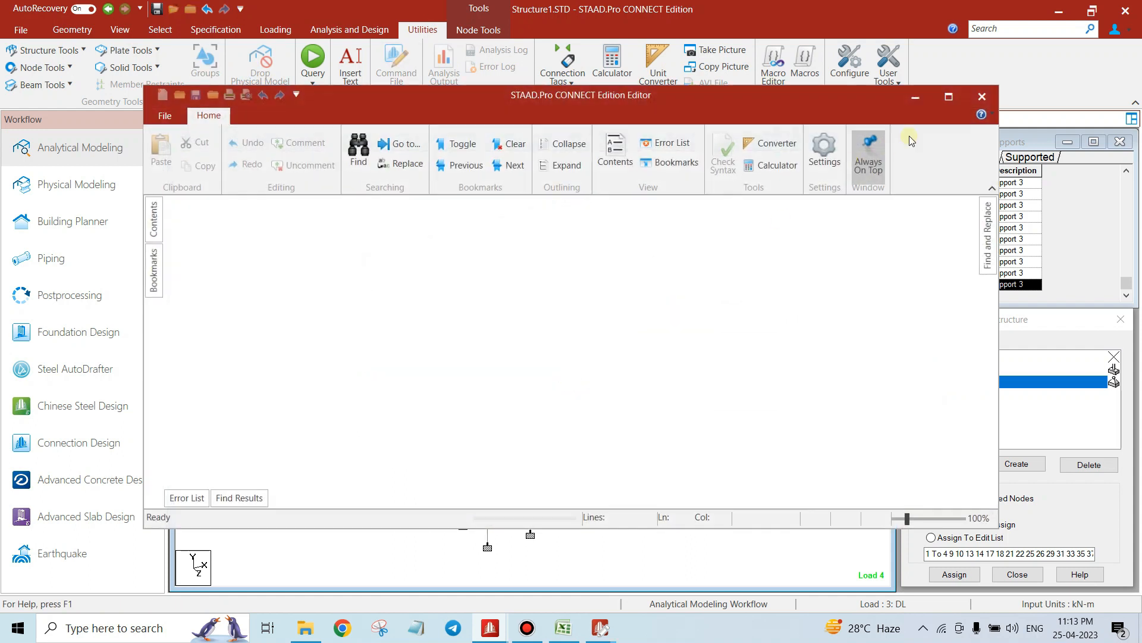
{"action": "left_click", "coordinate": [950, 98]}
Paste the copied reference load, diaphragm and spectrum commands on a new line after the PINNED supports and before the dead load case
{"action": "scroll", "coordinate": [560, 331], "scroll_direction": "down", "scroll_amount": 20}
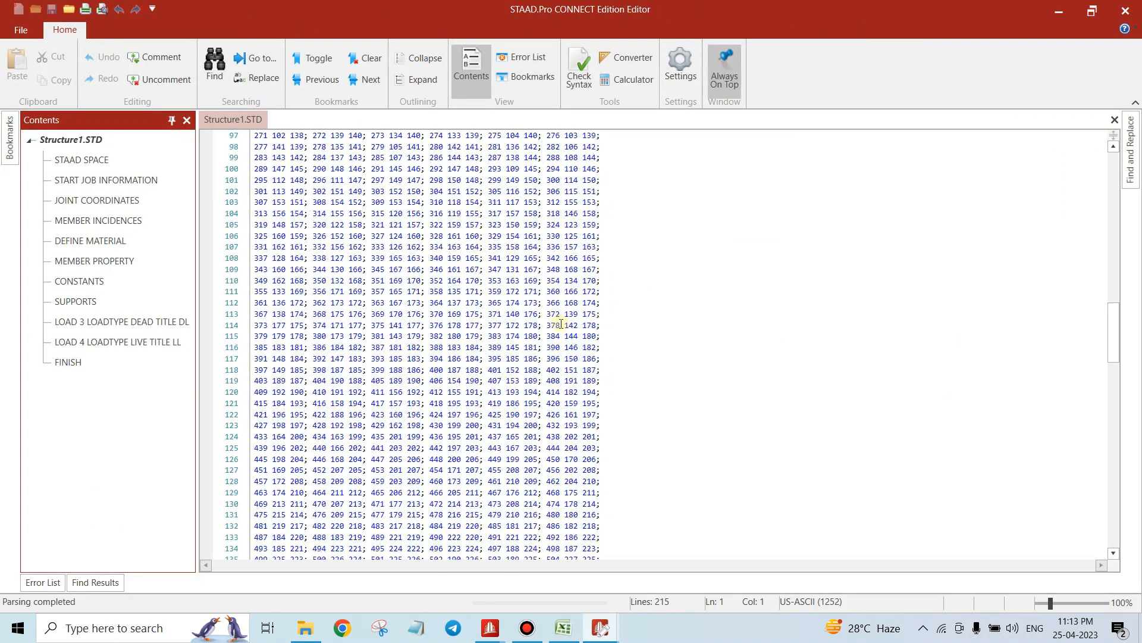
{"action": "scroll", "coordinate": [560, 322], "scroll_direction": "up", "scroll_amount": 6}
{"action": "scroll", "coordinate": [357, 333], "scroll_direction": "down", "scroll_amount": 10}
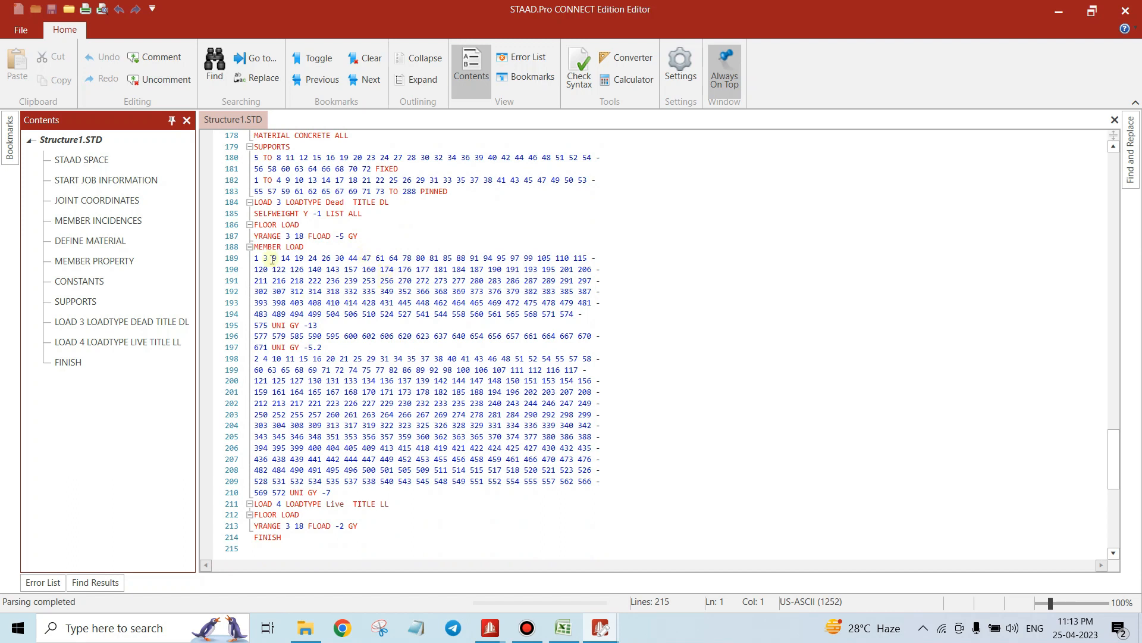
{"action": "left_click", "coordinate": [474, 193]}
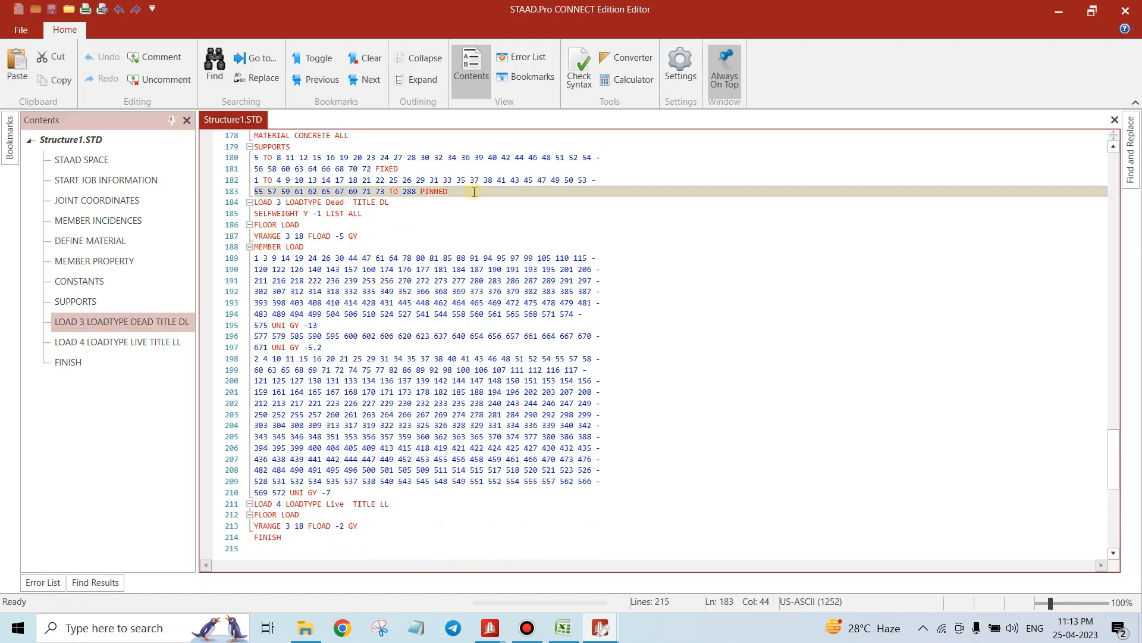
{"action": "key", "text": "Return"}
{"action": "key", "text": "ctrl+v"}
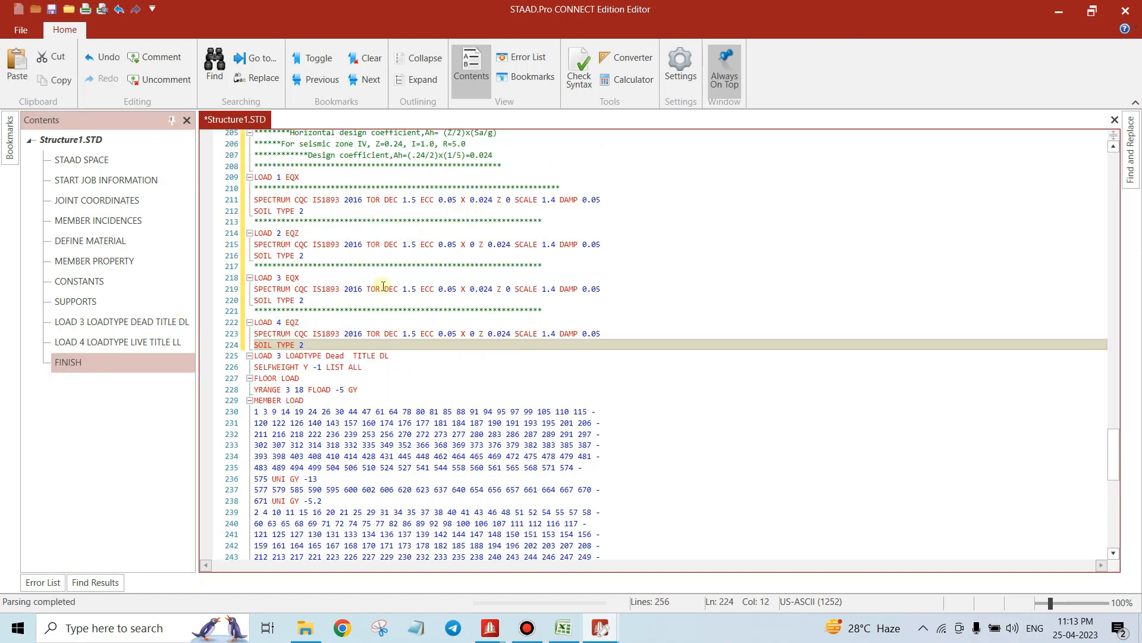
Comment out the whole pasted block from DEFINE REFERENCE LOADS through the LOAD 4 EQZ soil type line
{"action": "scroll", "coordinate": [357, 357], "scroll_direction": "up", "scroll_amount": 4}
{"action": "left_click_drag", "start_coordinate": [312, 478], "coordinate": [251, 238]}
{"action": "left_click", "coordinate": [160, 58]}
Renumber the dead load case DL as LOAD 5 and the live load case LL as LOAD 6
{"action": "scroll", "coordinate": [401, 299], "scroll_direction": "down", "scroll_amount": 13}
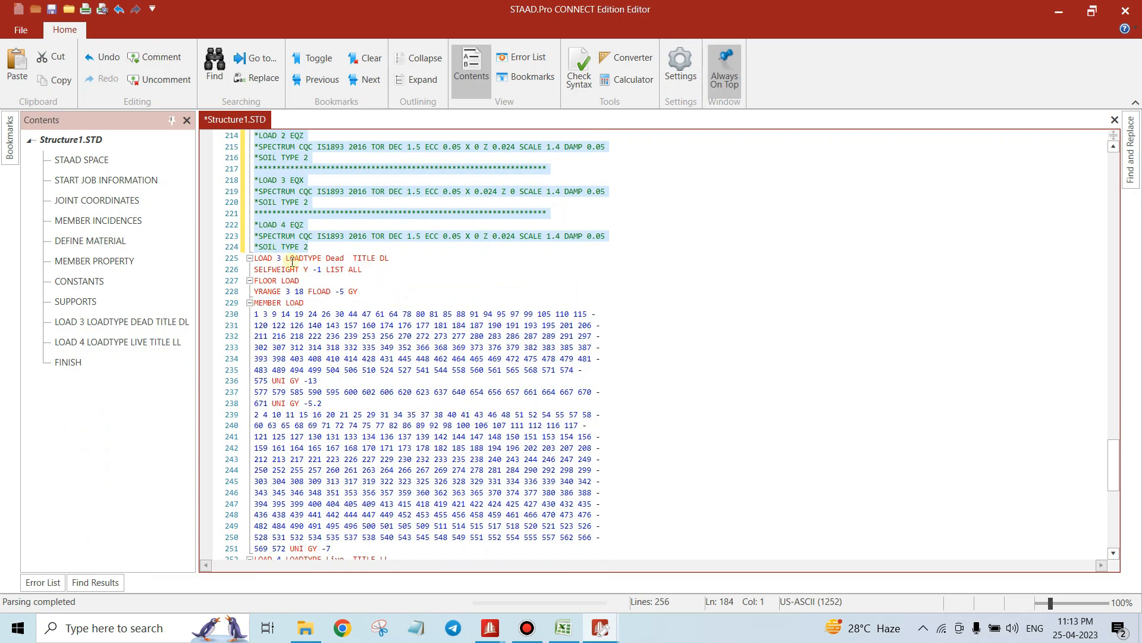
{"action": "left_click", "coordinate": [295, 271]}
{"action": "left_click", "coordinate": [279, 259]}
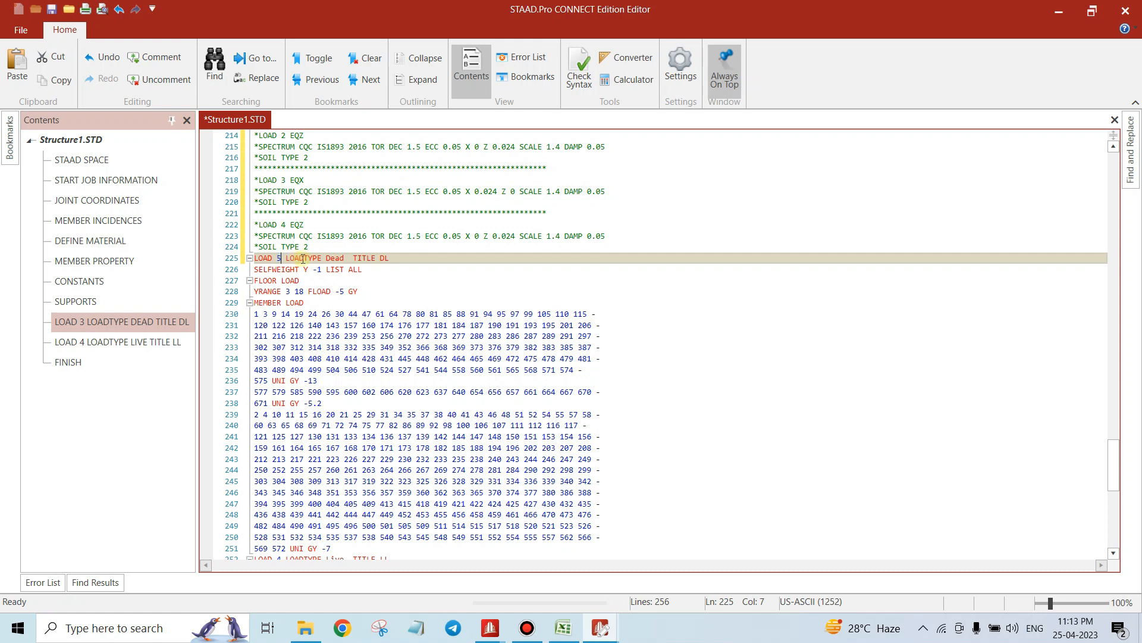
{"action": "scroll", "coordinate": [305, 284], "scroll_direction": "down", "scroll_amount": 2}
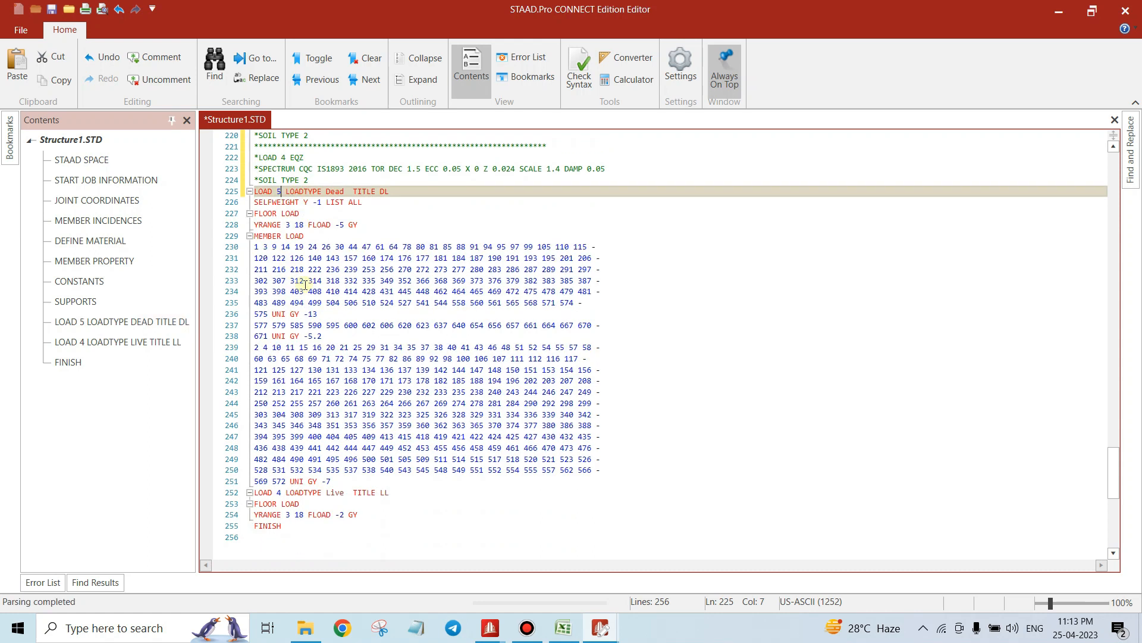
{"action": "scroll", "coordinate": [305, 284], "scroll_direction": "down", "scroll_amount": 1}
{"action": "left_click", "coordinate": [281, 461]}
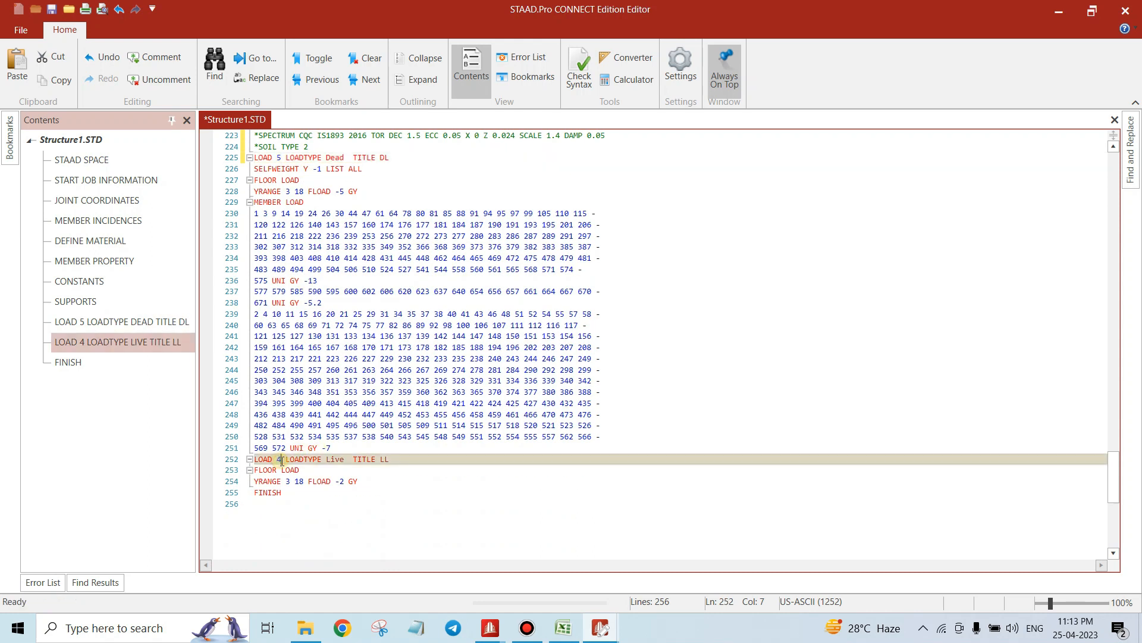
{"action": "type", "text": "6"}
Copy the lines from the asterisk row above *LOAD COMB 1000 through the one below LOAD COMB 225 in the diaphragm.std command file
{"action": "scroll", "coordinate": [340, 444], "scroll_direction": "up", "scroll_amount": 11}
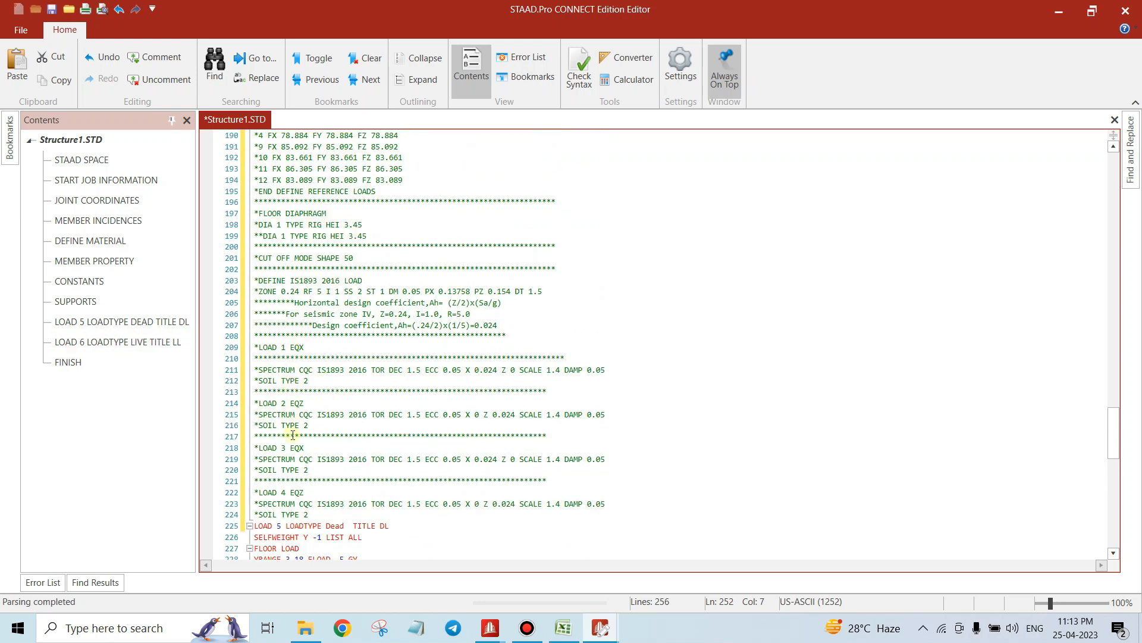
{"action": "scroll", "coordinate": [289, 498], "scroll_direction": "down", "scroll_amount": 4}
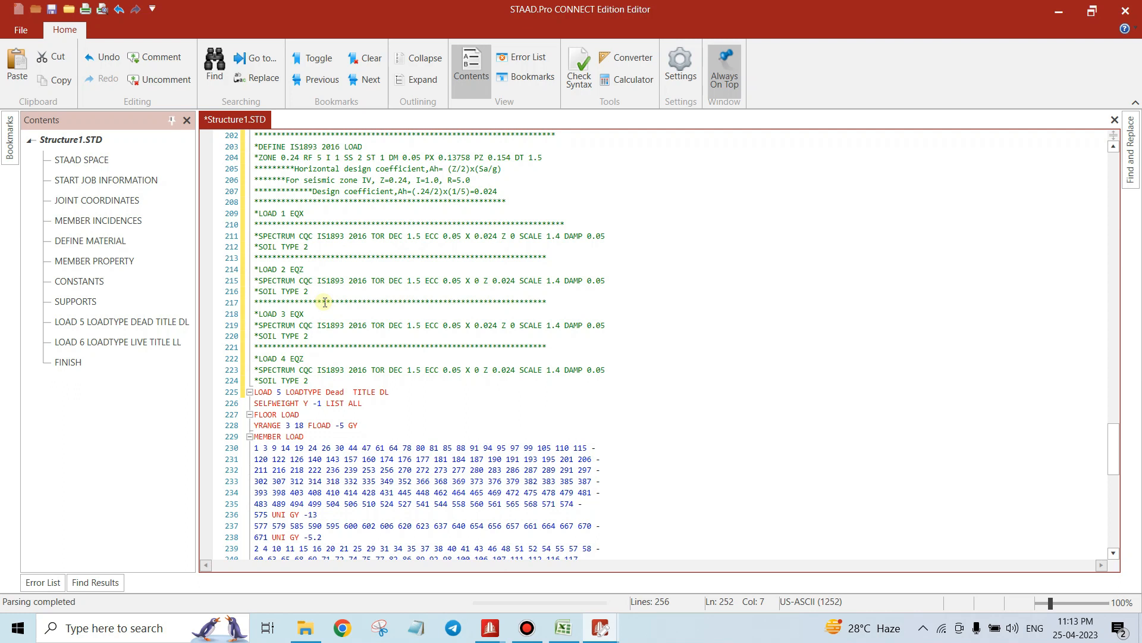
{"action": "scroll", "coordinate": [325, 302], "scroll_direction": "down", "scroll_amount": 9}
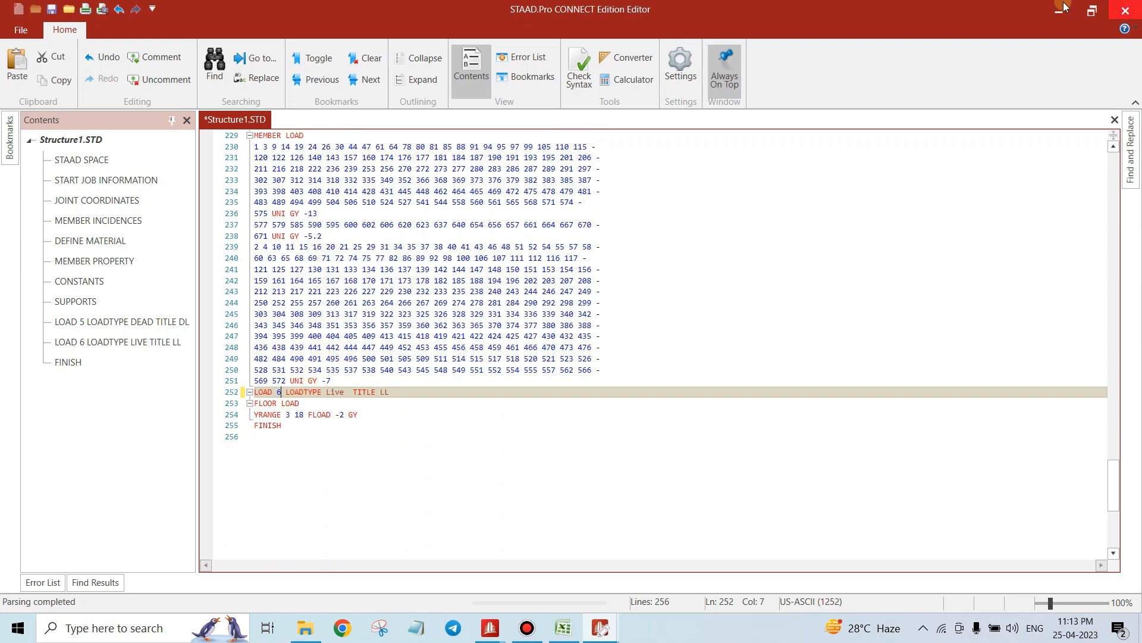
{"action": "mouse_move", "coordinate": [607, 636]}
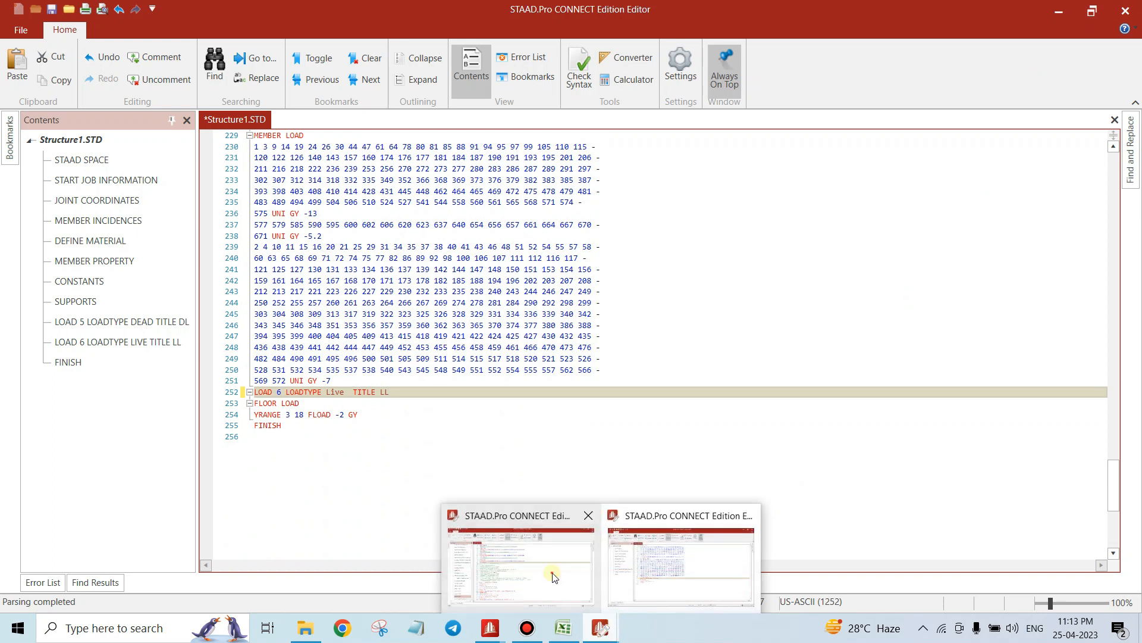
{"action": "left_click", "coordinate": [548, 580]}
{"action": "scroll", "coordinate": [365, 344], "scroll_direction": "down", "scroll_amount": 10}
{"action": "scroll", "coordinate": [365, 344], "scroll_direction": "up", "scroll_amount": 6}
{"action": "scroll", "coordinate": [383, 319], "scroll_direction": "down", "scroll_amount": 10}
{"action": "left_click", "coordinate": [383, 299]}
{"action": "scroll", "coordinate": [382, 299], "scroll_direction": "up", "scroll_amount": 4}
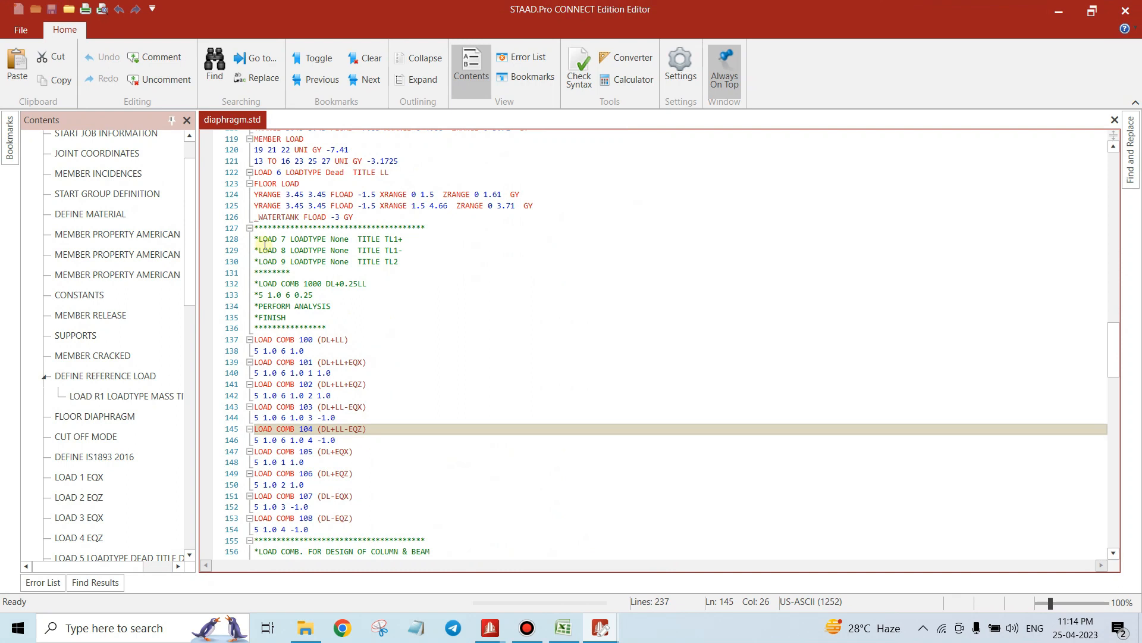
{"action": "left_click_drag", "start_coordinate": [256, 273], "coordinate": [551, 394]}
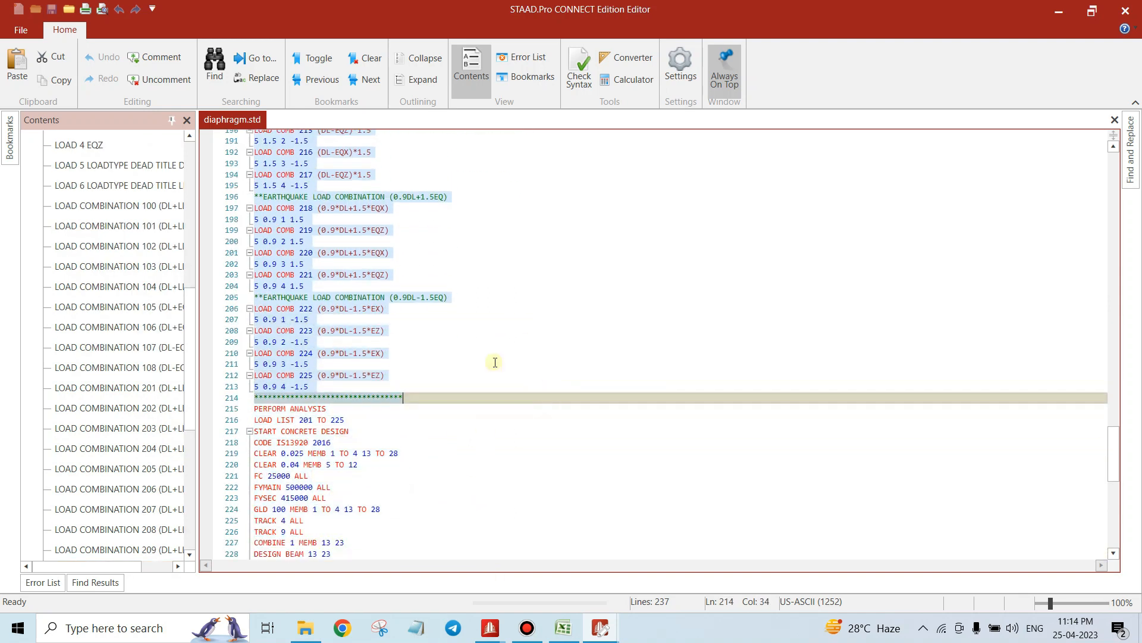
{"action": "right_click", "coordinate": [293, 245]}
{"action": "left_click", "coordinate": [341, 310]}
{"action": "left_click", "coordinate": [1058, 11]}
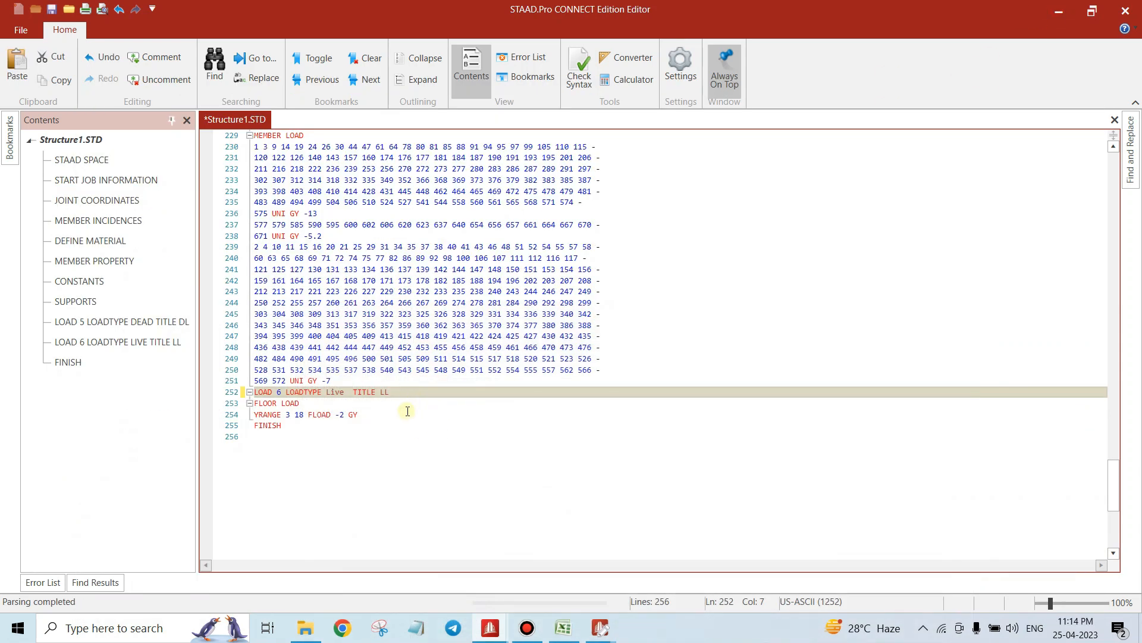
Paste the copied load combinations into the Structure1.STD command file after the live load's YRANGE line, before FINISH
{"action": "left_click", "coordinate": [390, 416]}
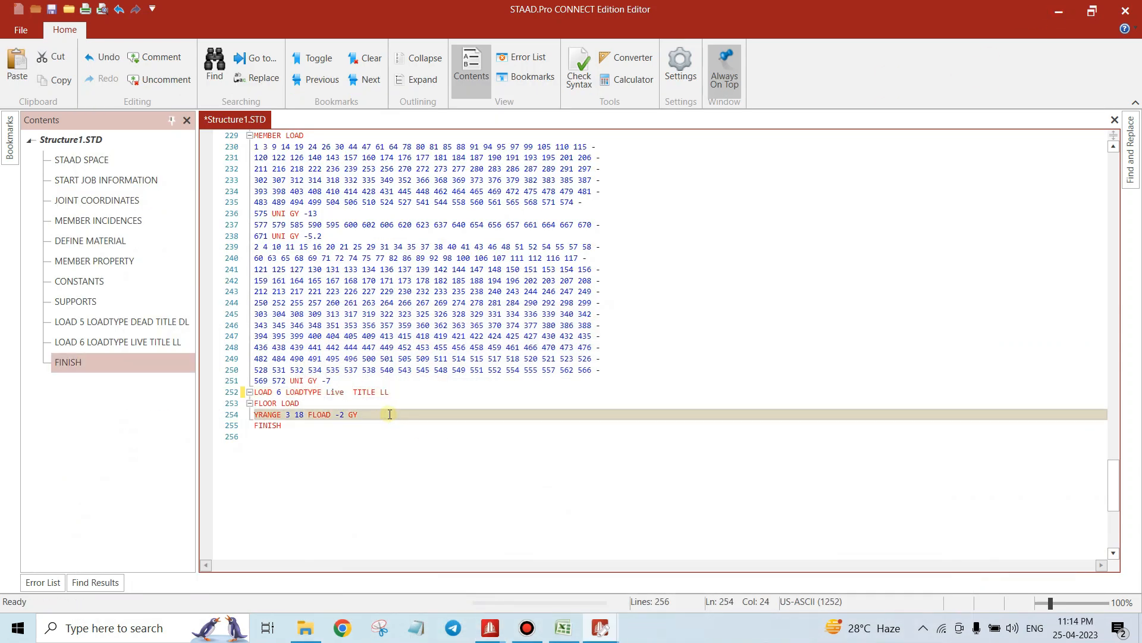
{"action": "left_click", "coordinate": [274, 392]}
{"action": "left_click", "coordinate": [380, 415]}
{"action": "key", "text": "Return"}
{"action": "key", "text": "ctrl+v"}
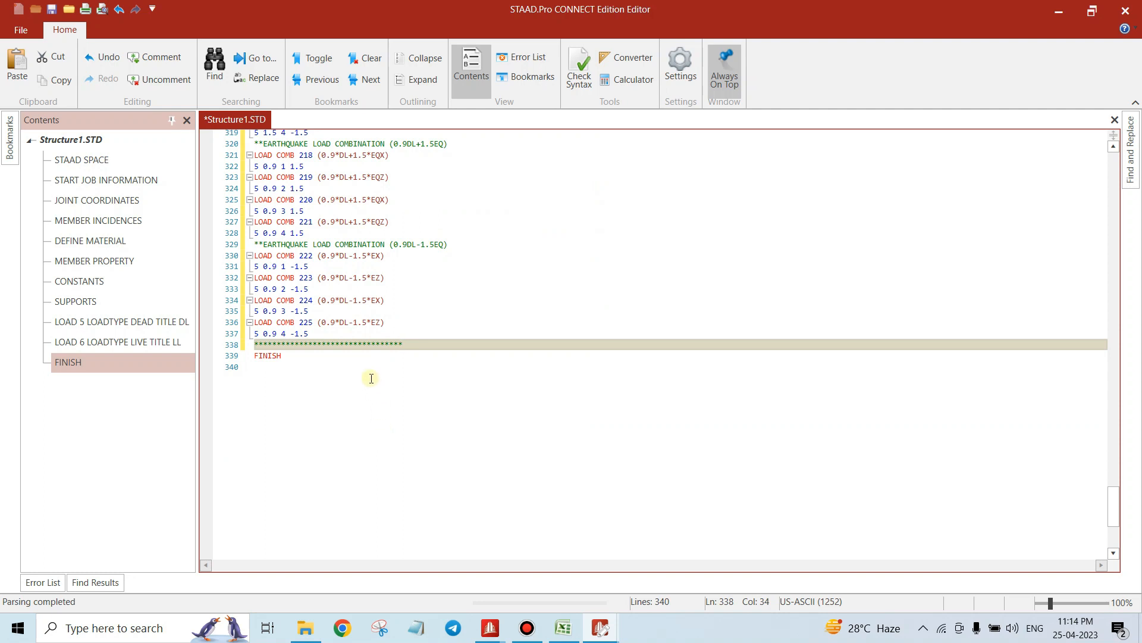
Review the pasted load combinations and the commented seismic commands in Structure1.STD, switching briefly to the diaphragm.std command file
{"action": "scroll", "coordinate": [365, 399], "scroll_direction": "up", "scroll_amount": 5}
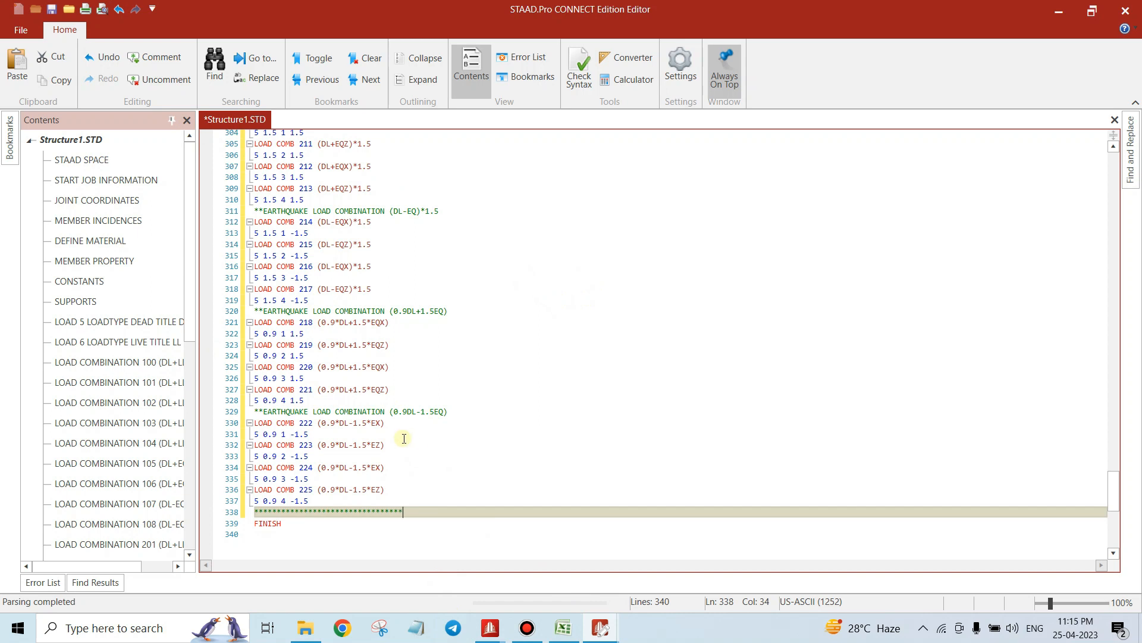
{"action": "scroll", "coordinate": [411, 443], "scroll_direction": "down", "scroll_amount": 7}
{"action": "scroll", "coordinate": [408, 411], "scroll_direction": "up", "scroll_amount": 6}
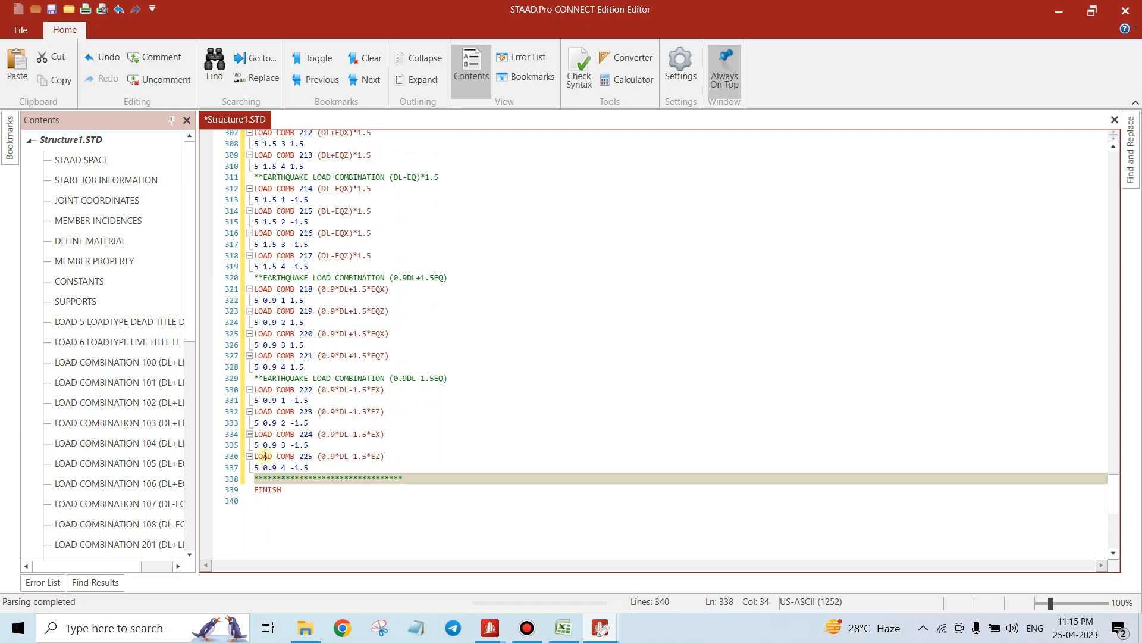
{"action": "left_click", "coordinate": [1058, 12]}
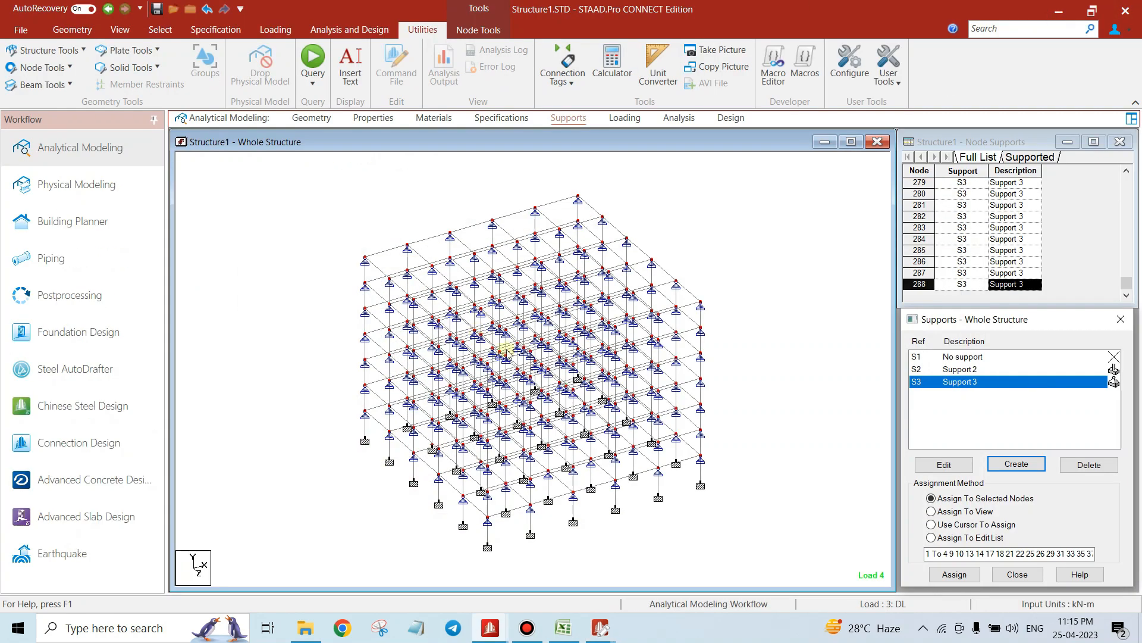
{"action": "mouse_move", "coordinate": [593, 629]}
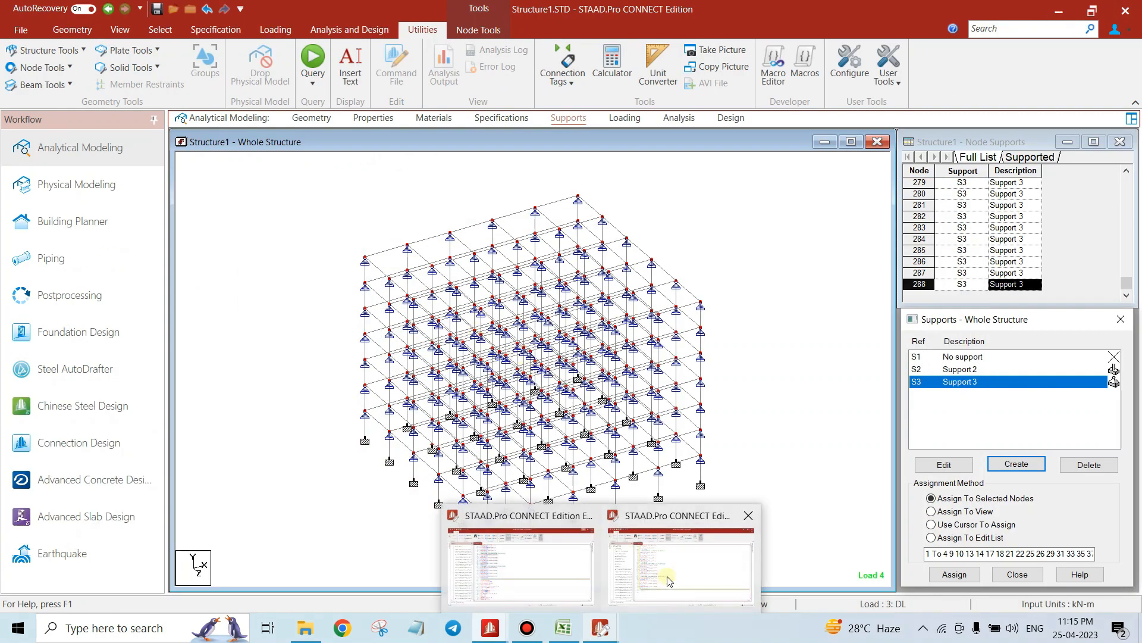
{"action": "left_click", "coordinate": [666, 579]}
{"action": "scroll", "coordinate": [551, 444], "scroll_direction": "up", "scroll_amount": 20}
{"action": "mouse_move", "coordinate": [598, 629]}
{"action": "left_click", "coordinate": [512, 568]}
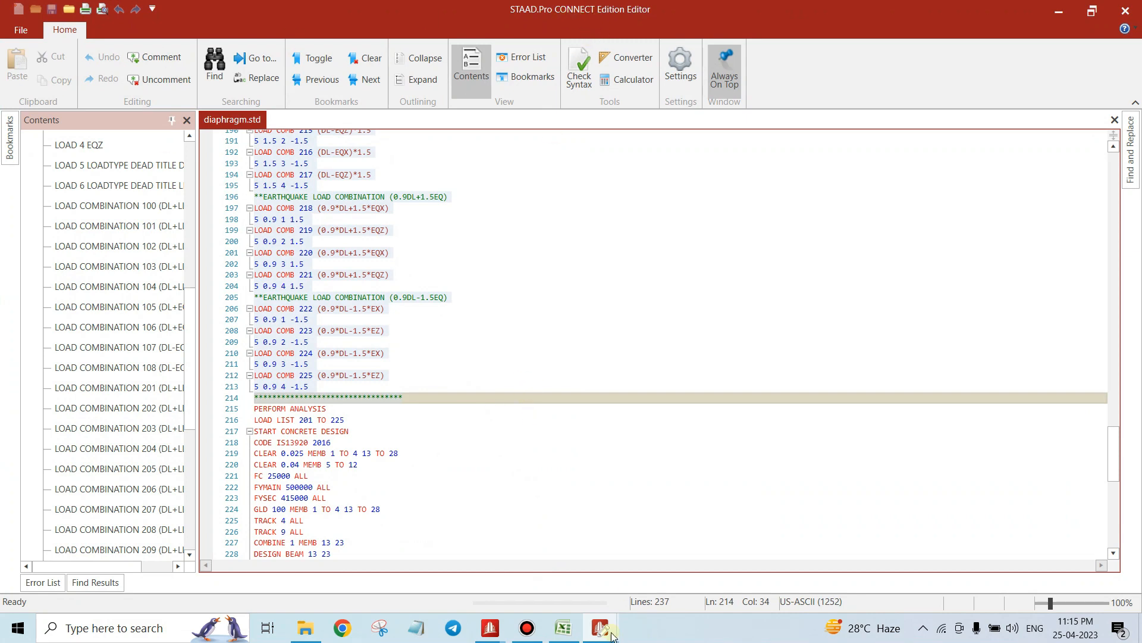
{"action": "mouse_move", "coordinate": [601, 630]}
{"action": "left_click", "coordinate": [704, 536]}
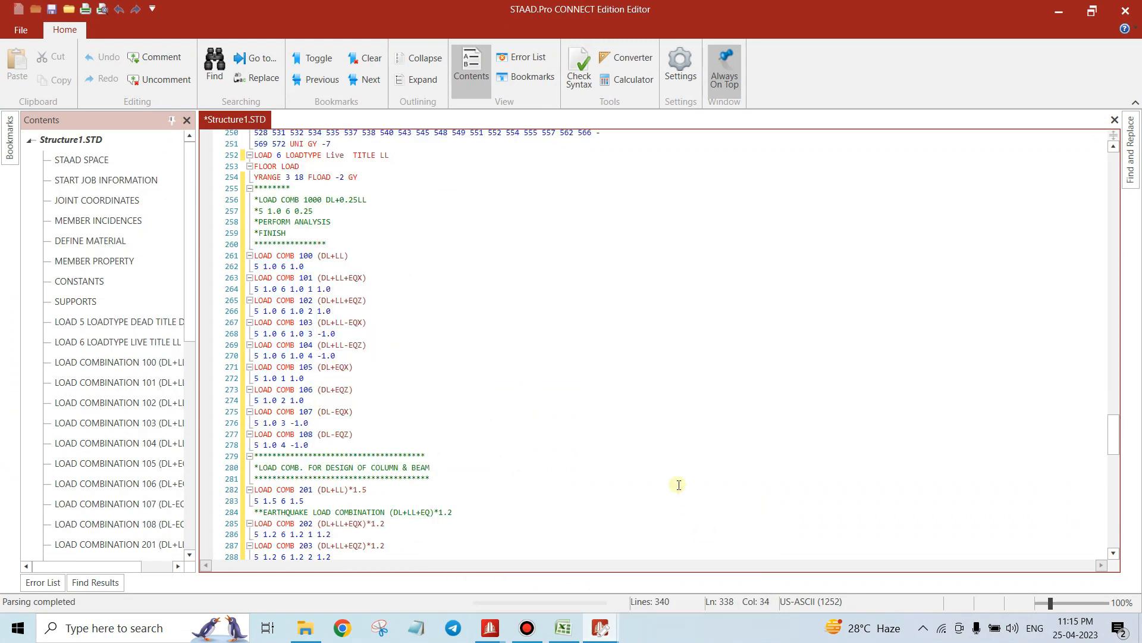
{"action": "scroll", "coordinate": [379, 290], "scroll_direction": "up", "scroll_amount": 13}
{"action": "scroll", "coordinate": [428, 325], "scroll_direction": "up", "scroll_amount": 20}
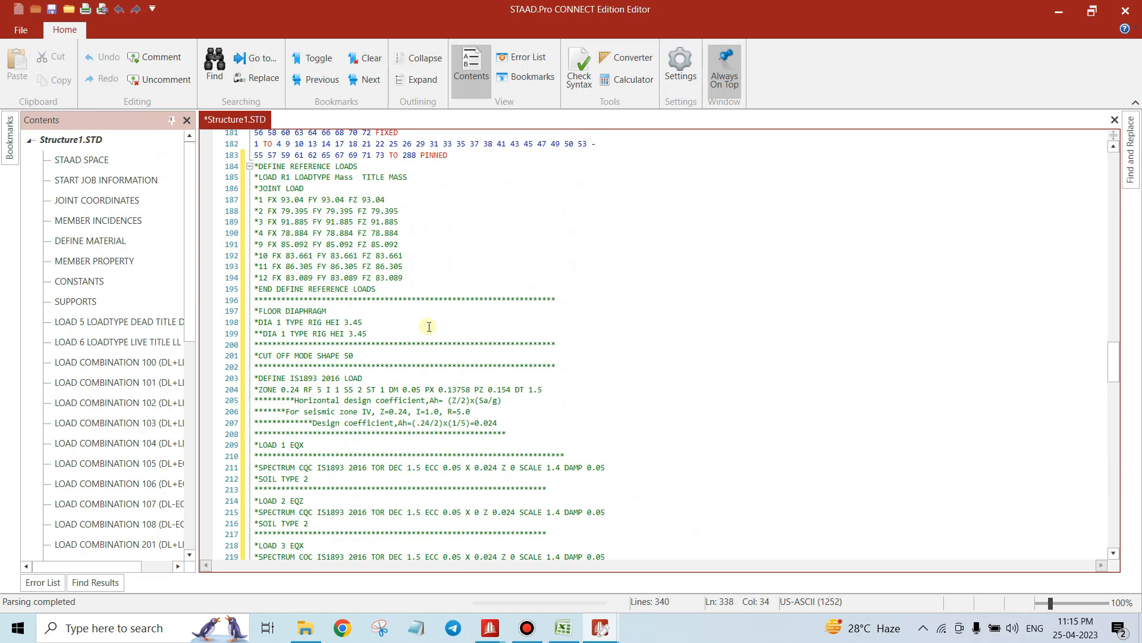
{"action": "scroll", "coordinate": [430, 332], "scroll_direction": "down", "scroll_amount": 20}
{"action": "scroll", "coordinate": [432, 338], "scroll_direction": "down", "scroll_amount": 20}
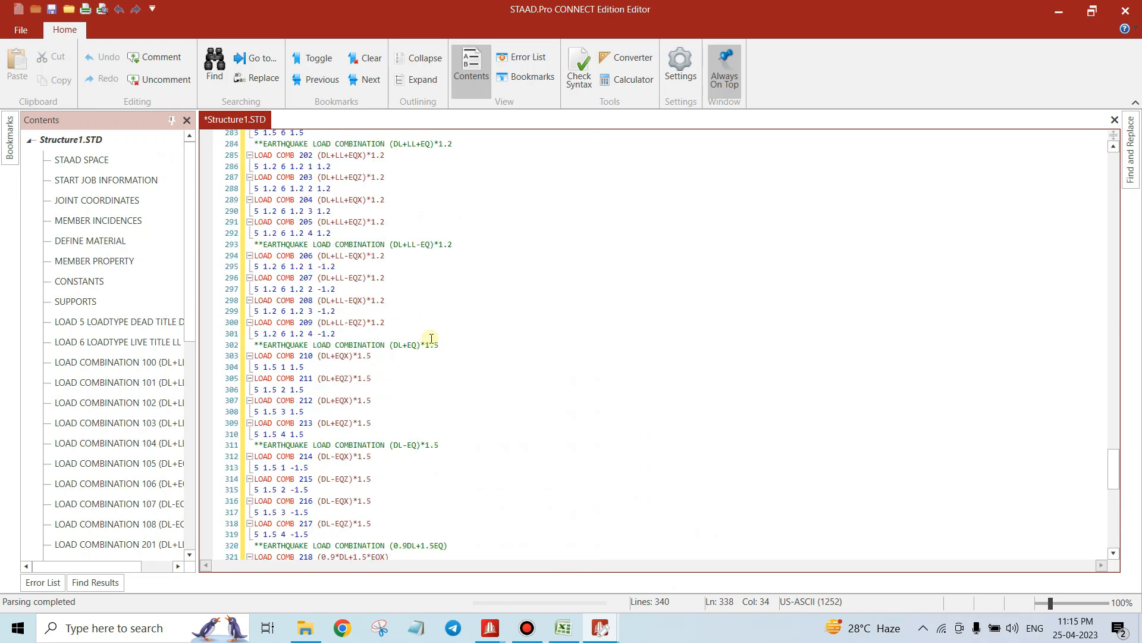
{"action": "scroll", "coordinate": [436, 344], "scroll_direction": "up", "scroll_amount": 8}
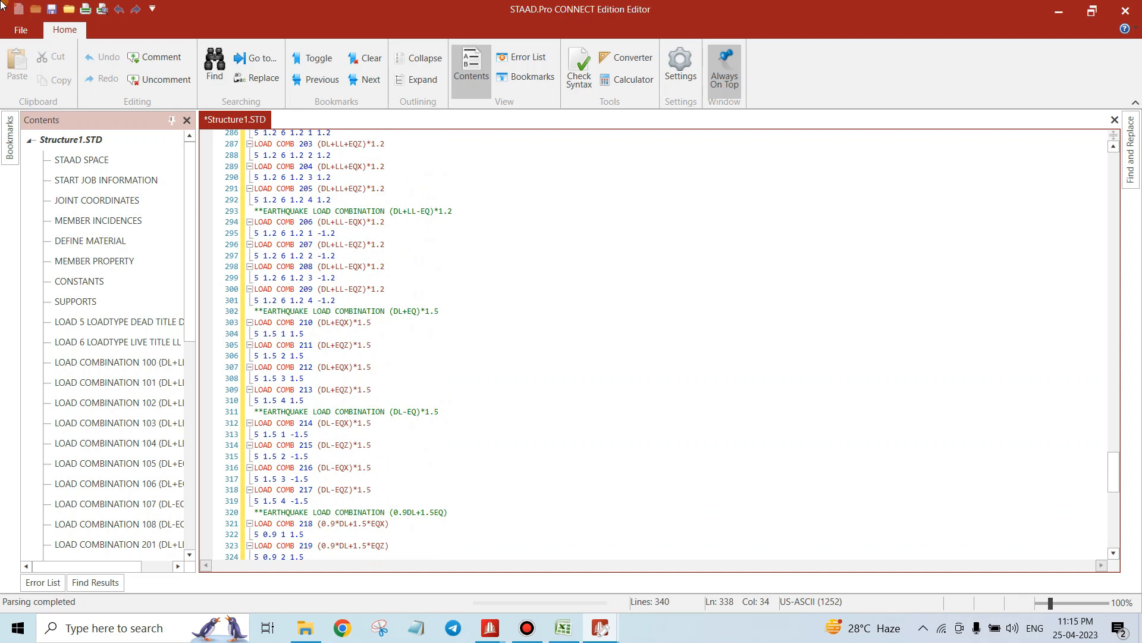
Save the command file, and comment out the load combinations from LOAD COMB 100 through LOAD COMB 225
{"action": "left_click", "coordinate": [52, 9]}
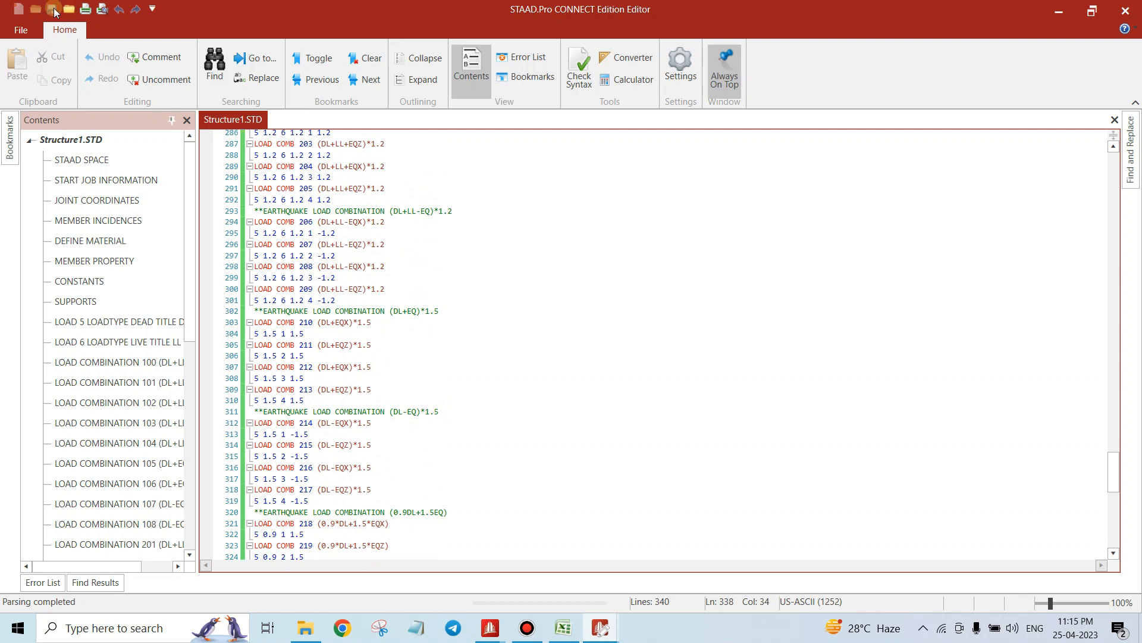
{"action": "scroll", "coordinate": [477, 372], "scroll_direction": "down", "scroll_amount": 8}
{"action": "left_click", "coordinate": [411, 435]}
{"action": "left_click_drag", "start_coordinate": [337, 424], "coordinate": [256, 214]}
{"action": "left_click", "coordinate": [154, 57]}
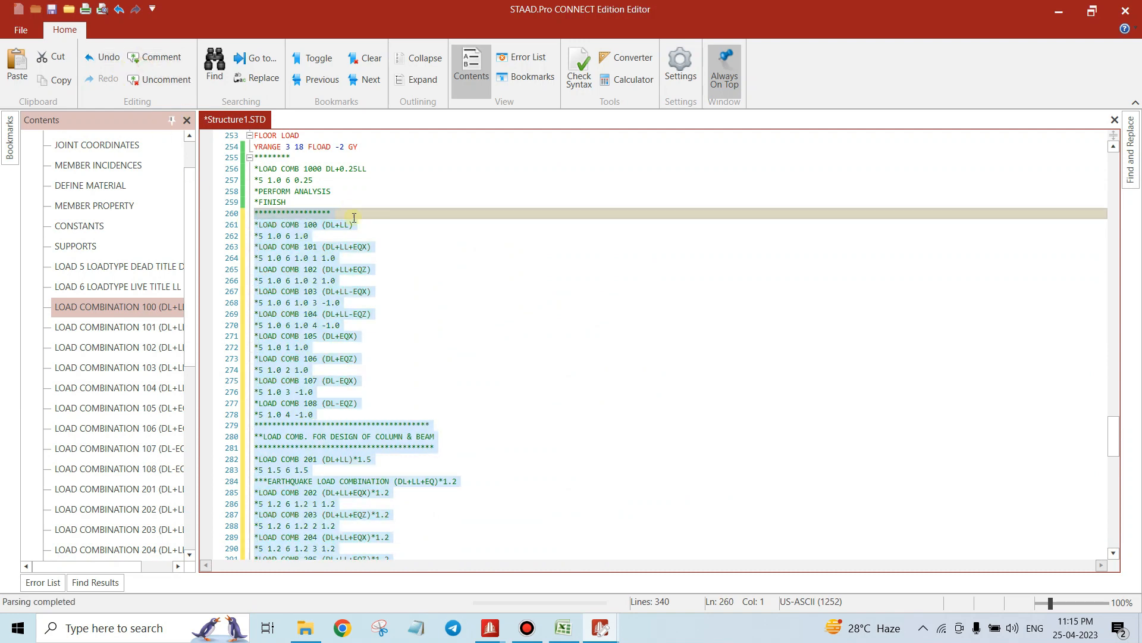
Uncomment LOAD COMB 1000 DL+0.25LL with its factors 5 1.0 6 0.25, and the PERFORM ANALYSIS and FINISH lines below it
{"action": "scroll", "coordinate": [363, 232], "scroll_direction": "up", "scroll_amount": 6}
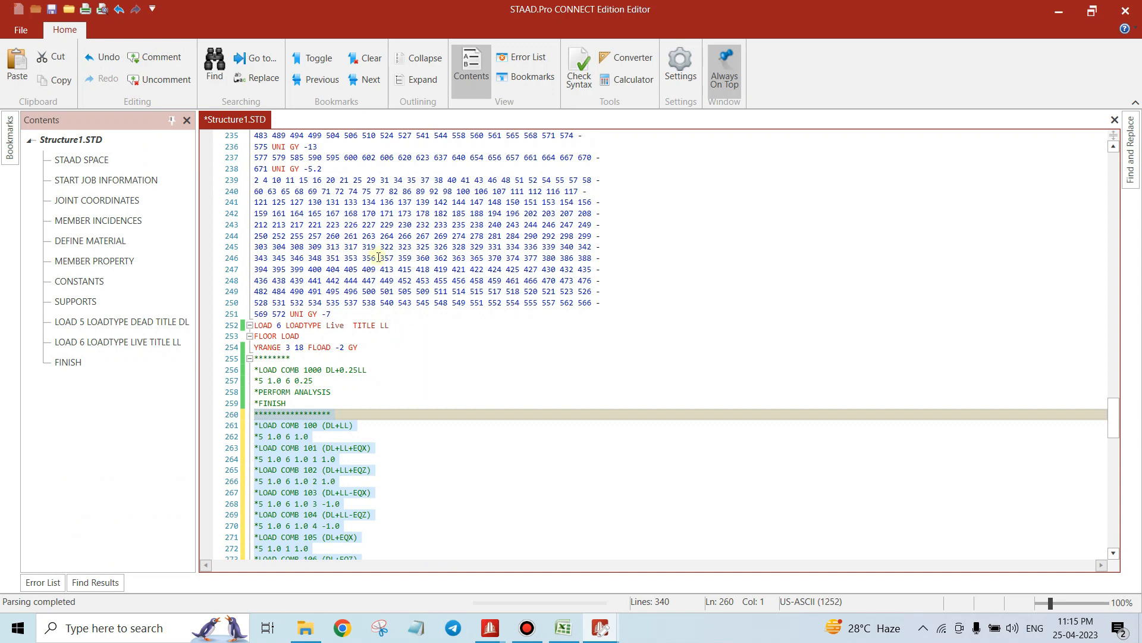
{"action": "left_click_drag", "start_coordinate": [312, 399], "coordinate": [255, 369]}
{"action": "left_click", "coordinate": [159, 79]}
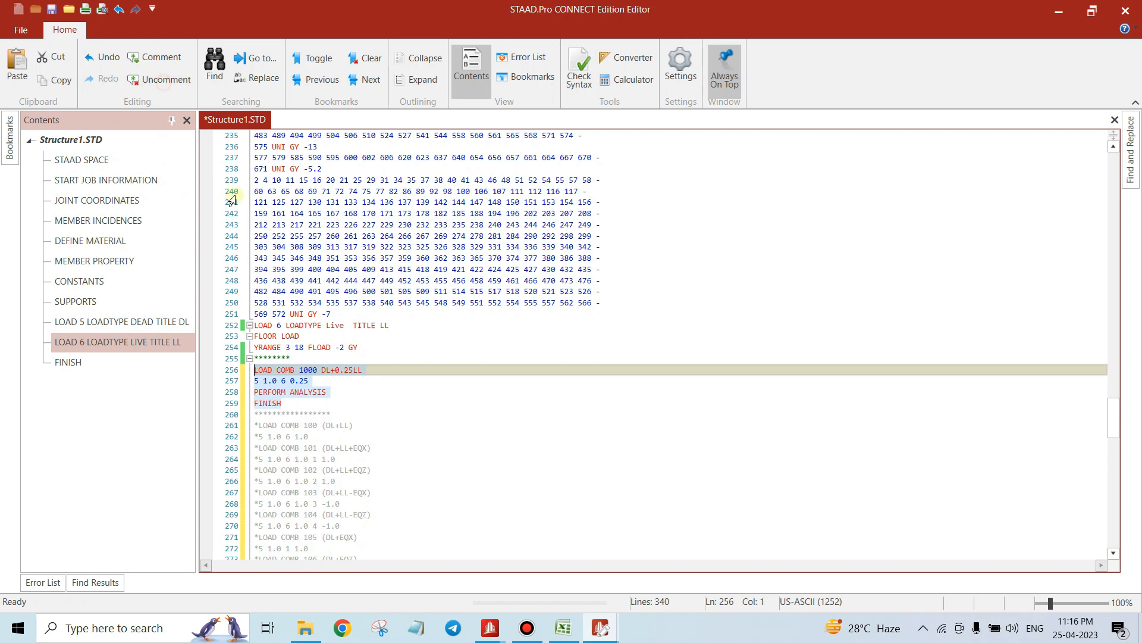
{"action": "left_click", "coordinate": [326, 391]}
{"action": "scroll", "coordinate": [322, 394], "scroll_direction": "up", "scroll_amount": 1}
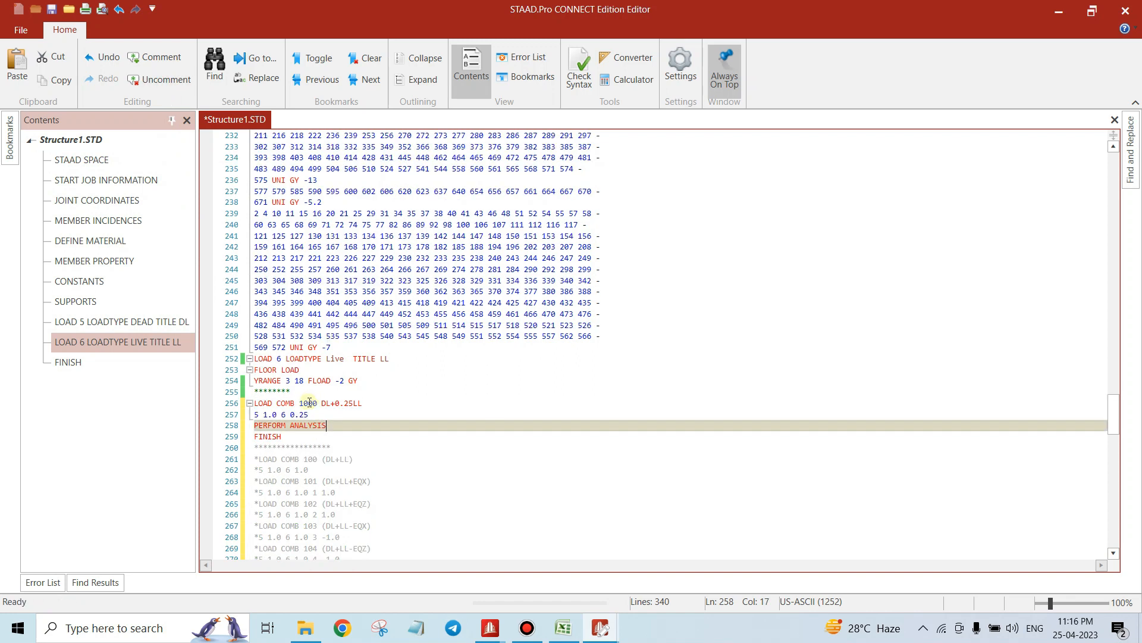
{"action": "scroll", "coordinate": [299, 411], "scroll_direction": "down", "scroll_amount": 2}
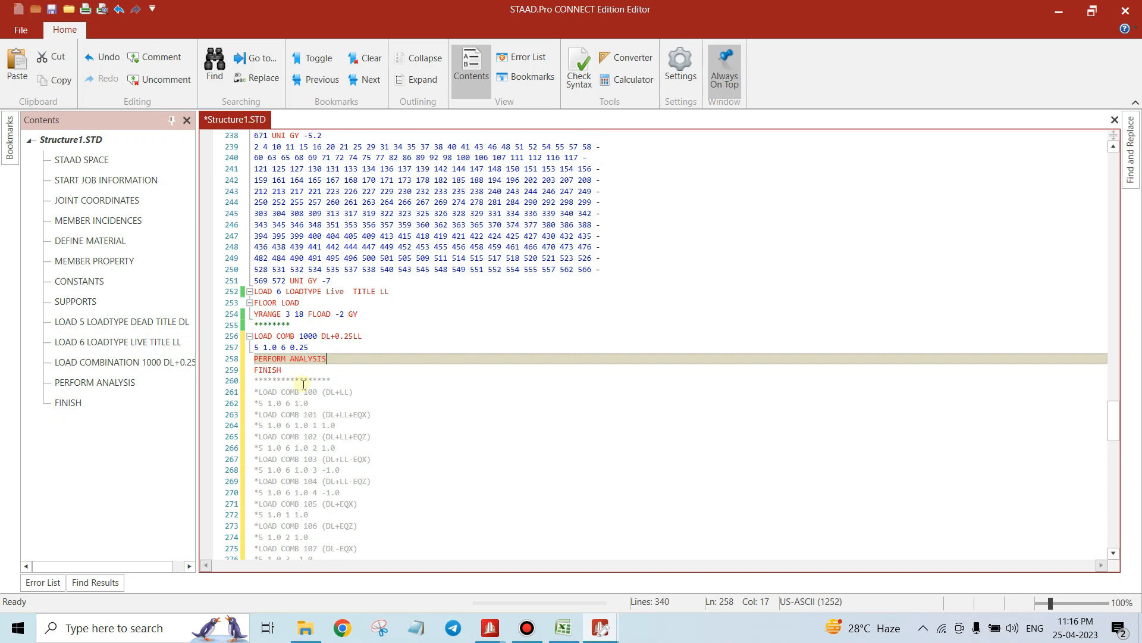
Review LOAD COMB 1000 DL+0.25LL and its factors, then the commented seismic commands and the support definitions above it
{"action": "left_click_drag", "start_coordinate": [256, 355], "coordinate": [322, 349]}
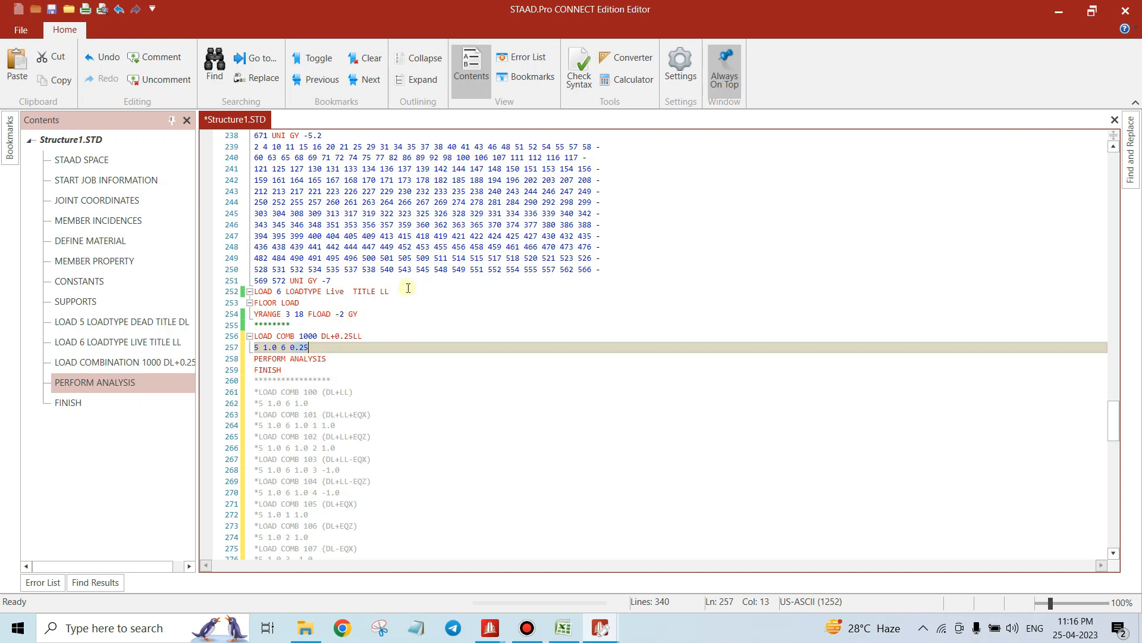
{"action": "left_click", "coordinate": [313, 360]}
{"action": "left_click_drag", "start_coordinate": [255, 347], "coordinate": [317, 352]}
{"action": "left_click", "coordinate": [305, 357]}
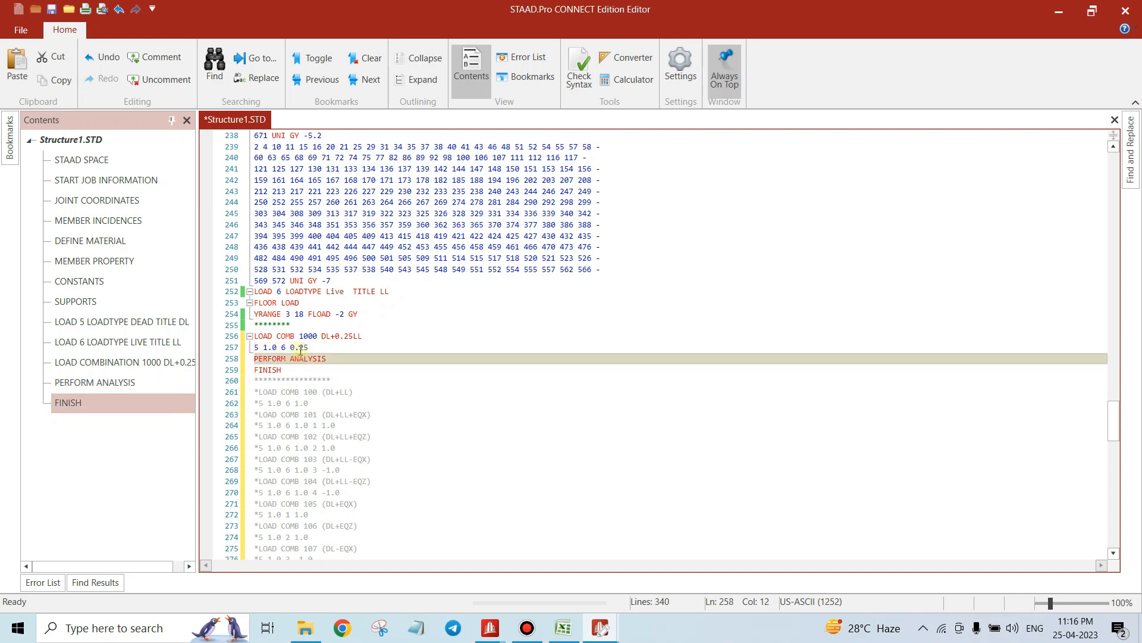
{"action": "left_click_drag", "start_coordinate": [255, 347], "coordinate": [313, 350]}
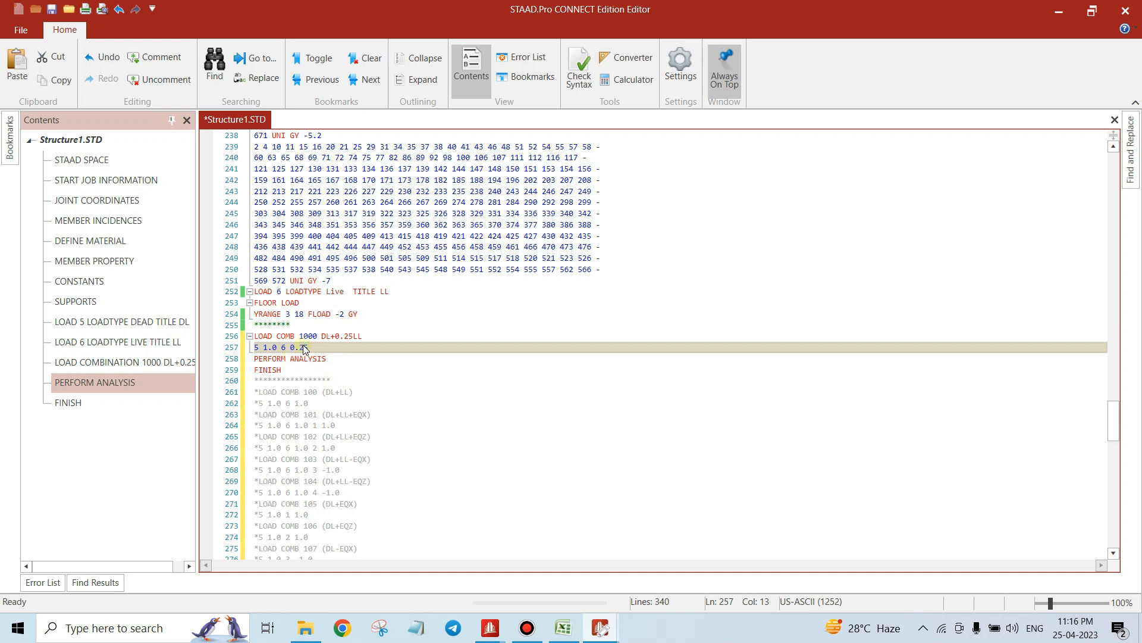
{"action": "left_click", "coordinate": [286, 351]}
{"action": "left_click", "coordinate": [253, 350]}
{"action": "left_click", "coordinate": [263, 350]}
{"action": "left_click_drag", "start_coordinate": [322, 337], "coordinate": [341, 337]}
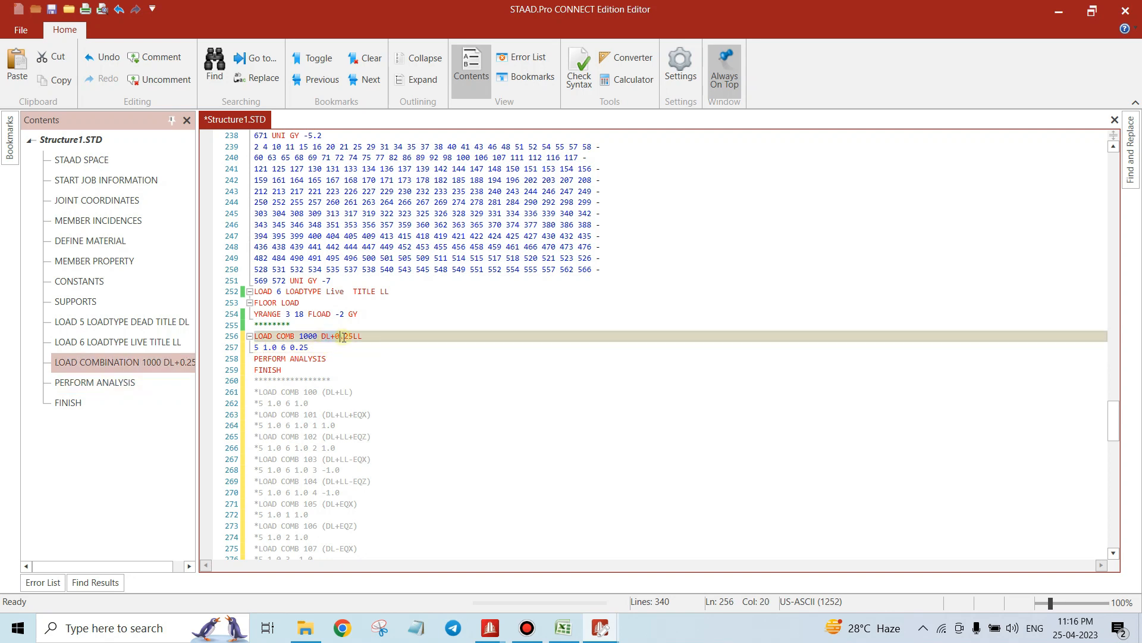
{"action": "left_click", "coordinate": [310, 339]}
{"action": "left_click", "coordinate": [290, 339]}
{"action": "left_click_drag", "start_coordinate": [299, 337], "coordinate": [317, 336]}
{"action": "left_click", "coordinate": [292, 370]}
{"action": "left_click", "coordinate": [262, 336]}
{"action": "left_click", "coordinate": [296, 324]}
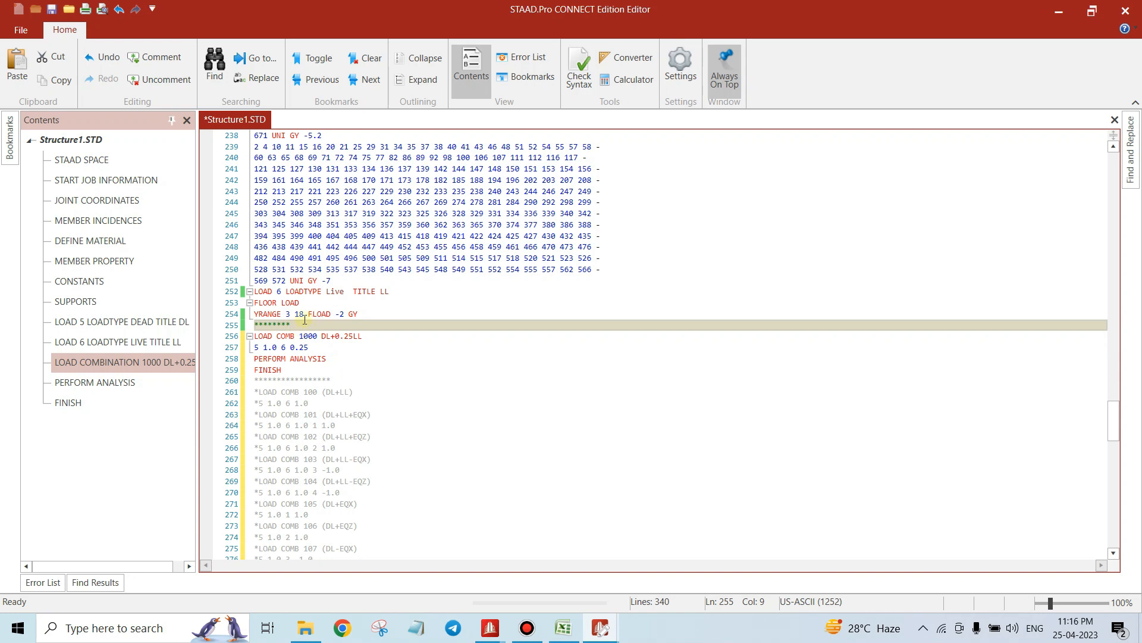
{"action": "left_click_drag", "start_coordinate": [287, 369], "coordinate": [269, 329]}
{"action": "scroll", "coordinate": [279, 331], "scroll_direction": "up", "scroll_amount": 20}
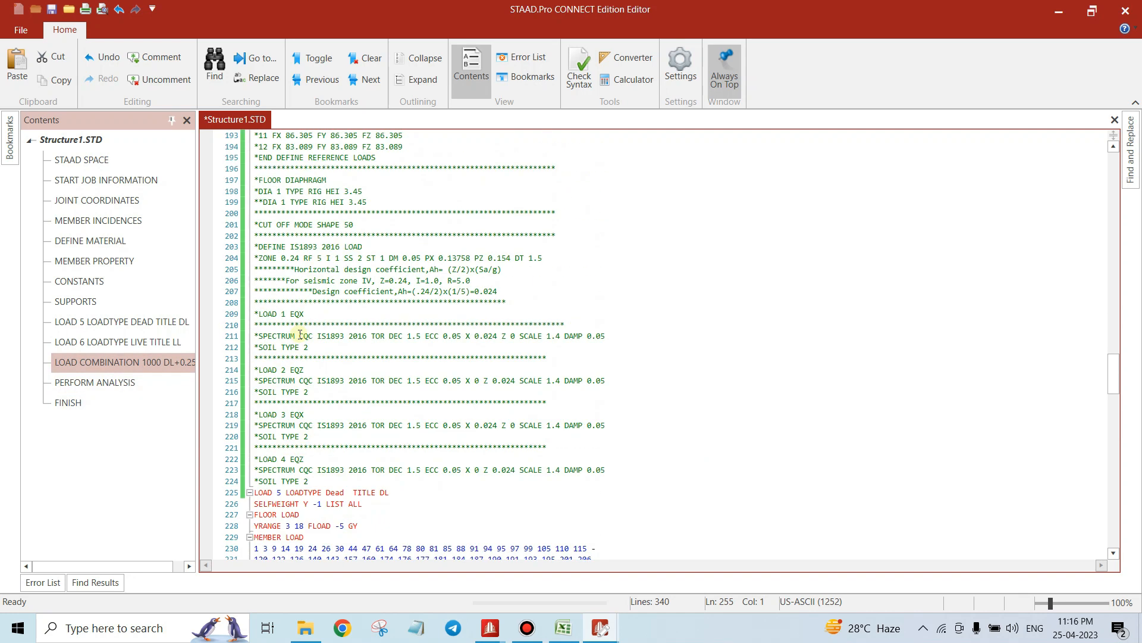
{"action": "left_click_drag", "start_coordinate": [447, 359], "coordinate": [267, 337]}
Save Structure1.STD and close the command file editor to return to the model
{"action": "left_click", "coordinate": [51, 11]}
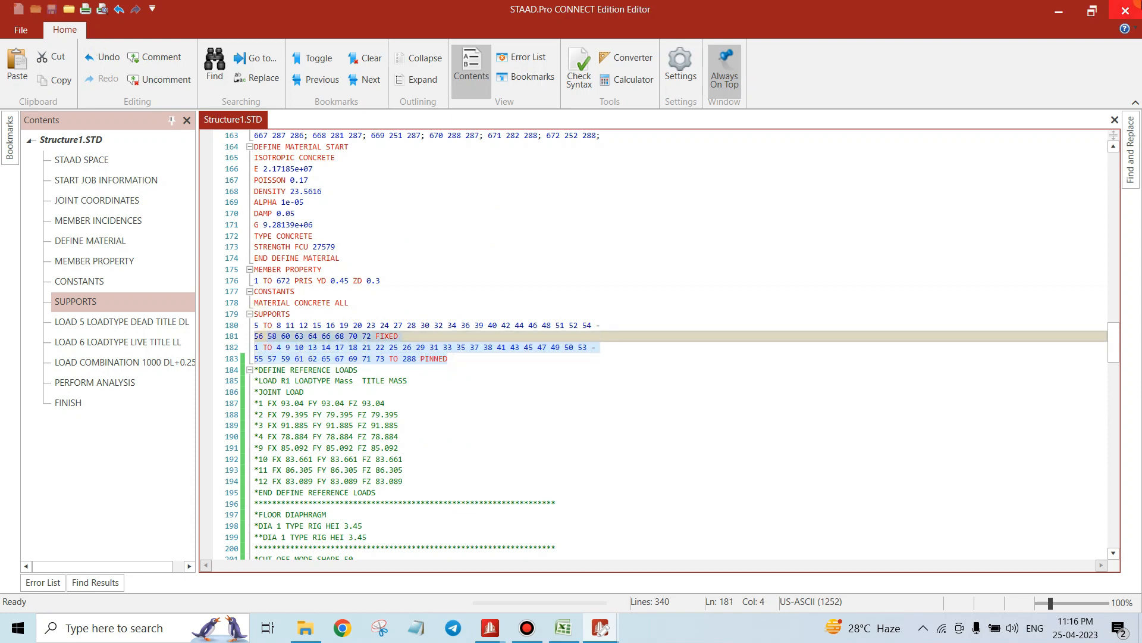
{"action": "left_click", "coordinate": [1133, 7]}
{"action": "left_click", "coordinate": [1130, 9]}
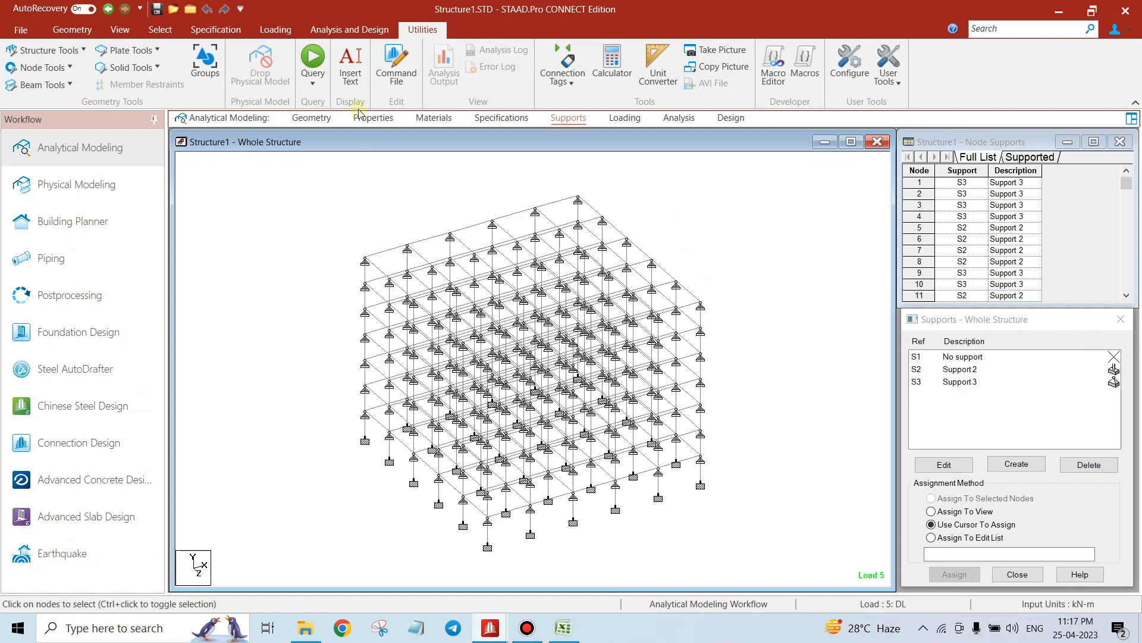
Run the analysis of the Structure1 model and close the analysis report once it completes
{"action": "left_click", "coordinate": [326, 31]}
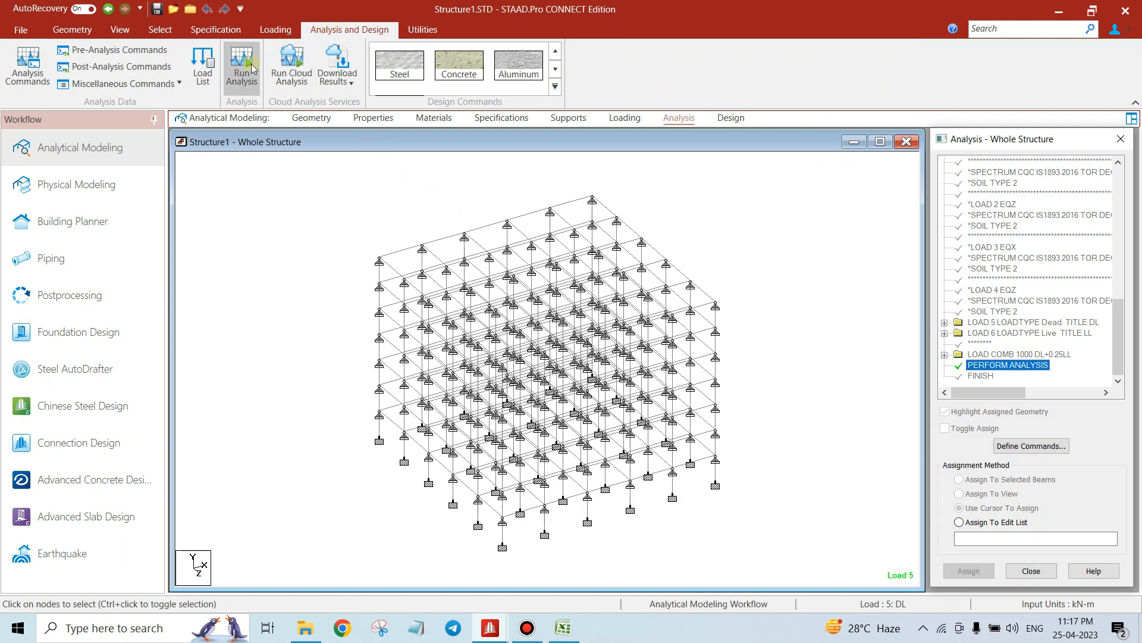
{"action": "left_click", "coordinate": [316, 29]}
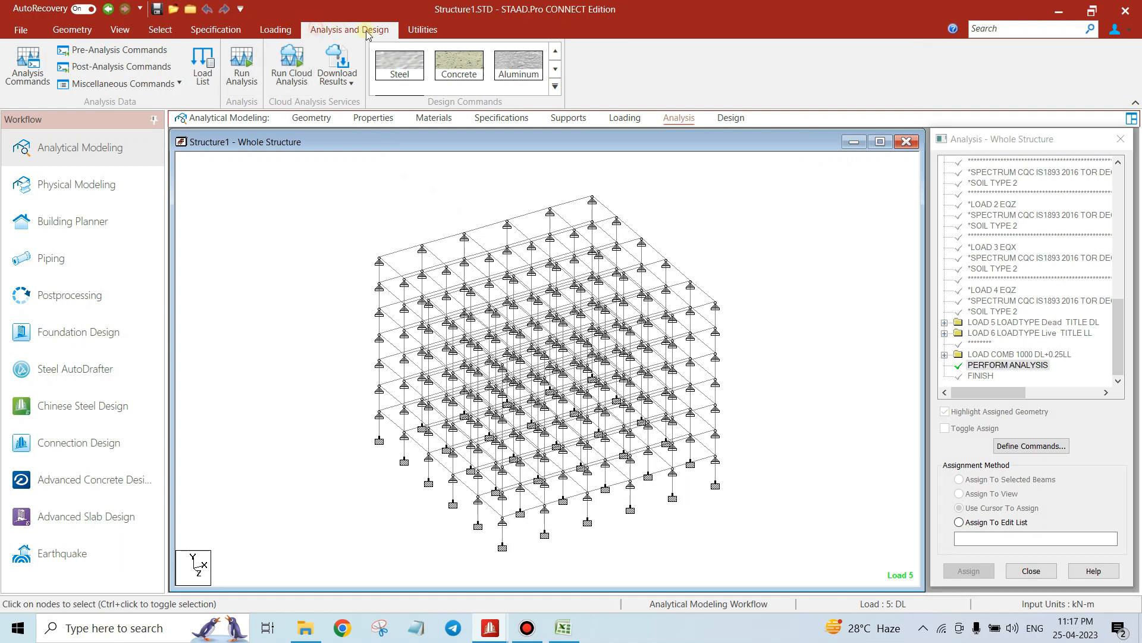
{"action": "left_click", "coordinate": [241, 67]}
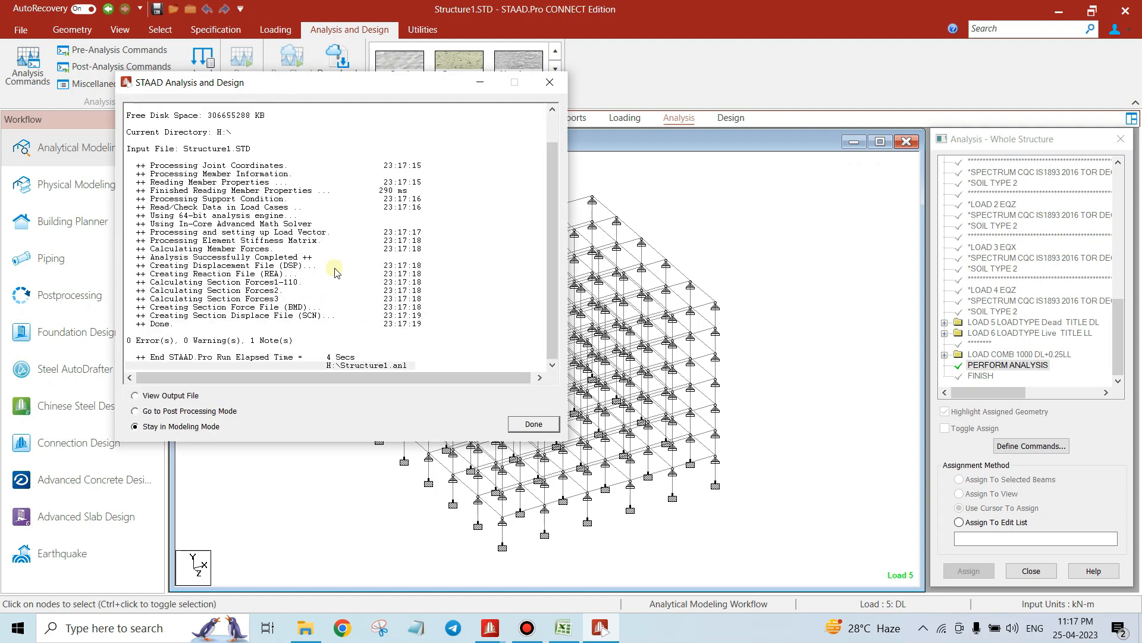
{"action": "left_click", "coordinate": [548, 83]}
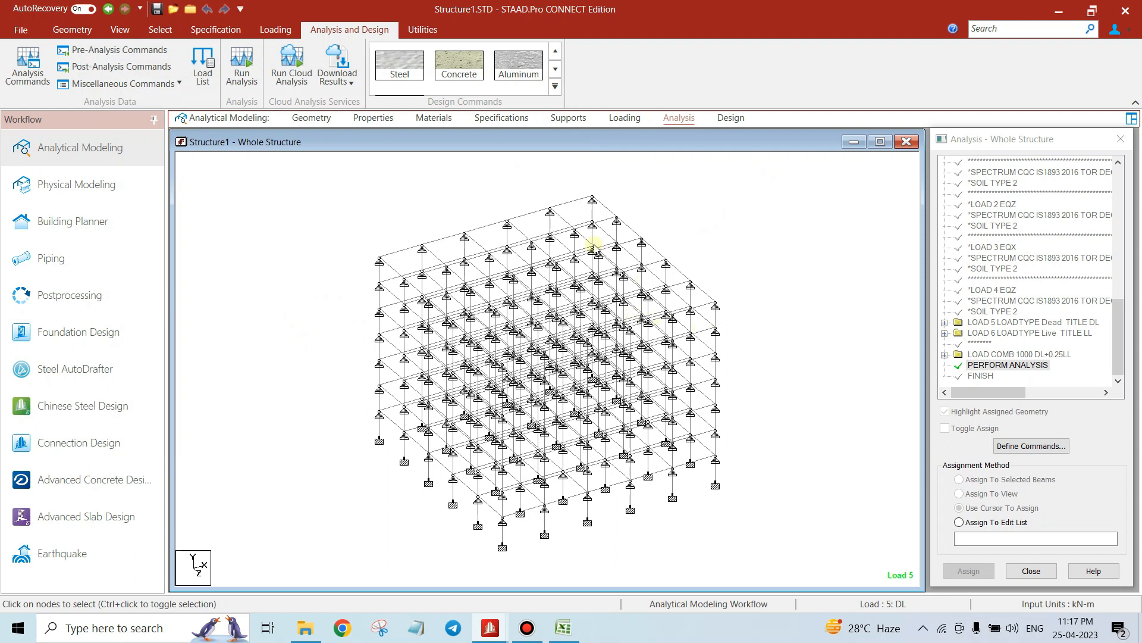
Highlight the nodes assigned to Support 3 and inspect the supports across the frame
{"action": "left_click", "coordinate": [569, 118]}
{"action": "left_click", "coordinate": [964, 382]}
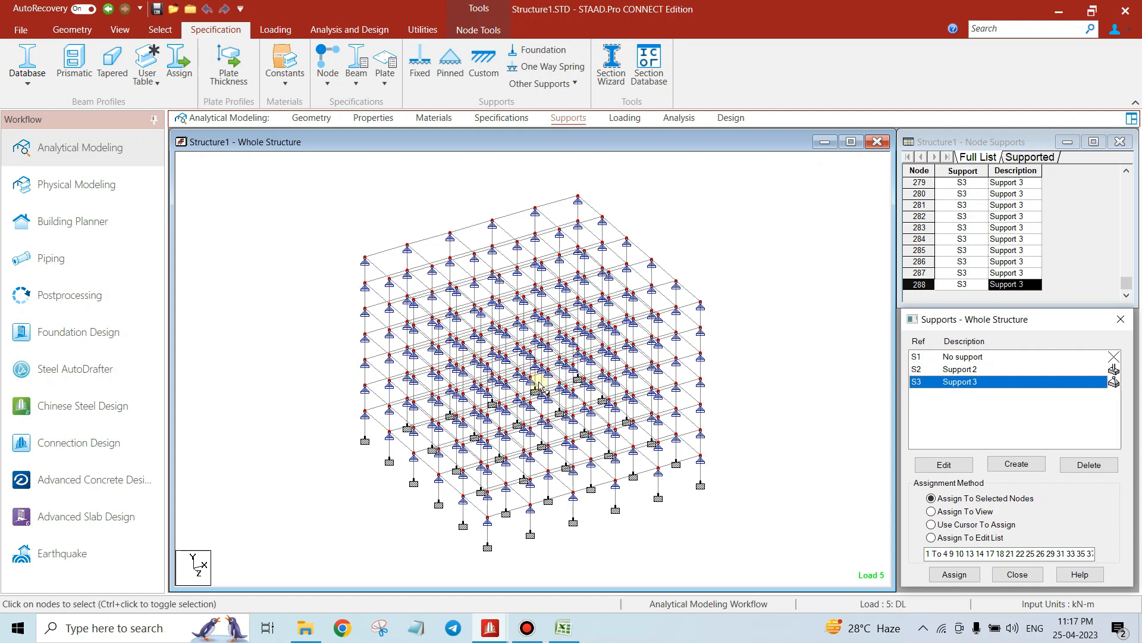
{"action": "scroll", "coordinate": [423, 301], "scroll_direction": "up", "scroll_amount": 3}
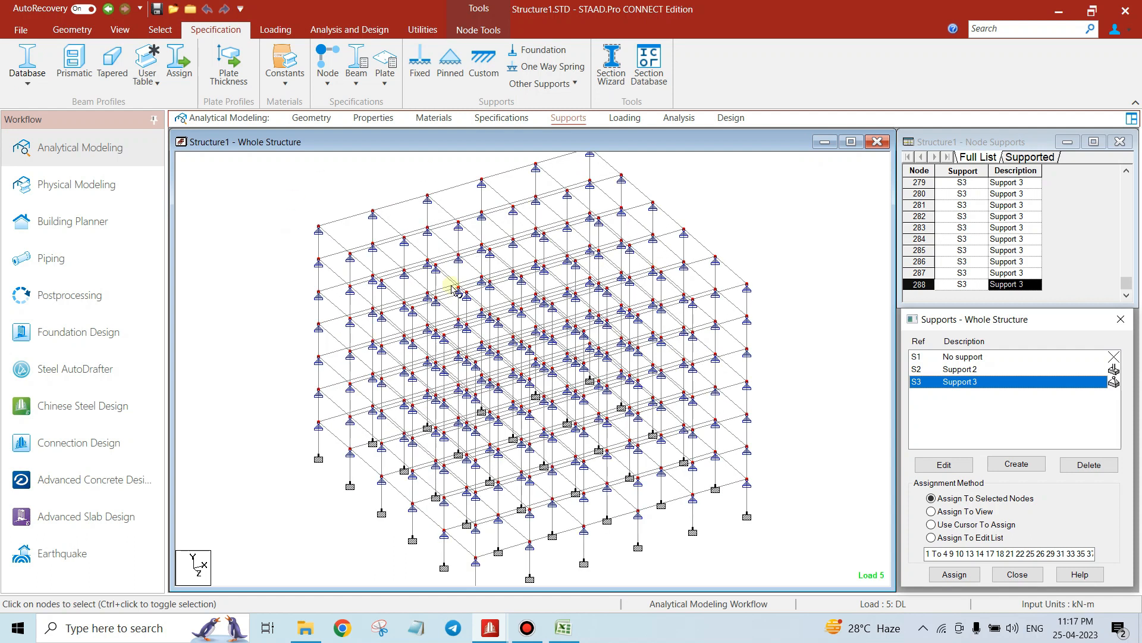
{"action": "scroll", "coordinate": [582, 296], "scroll_direction": "down", "scroll_amount": 1}
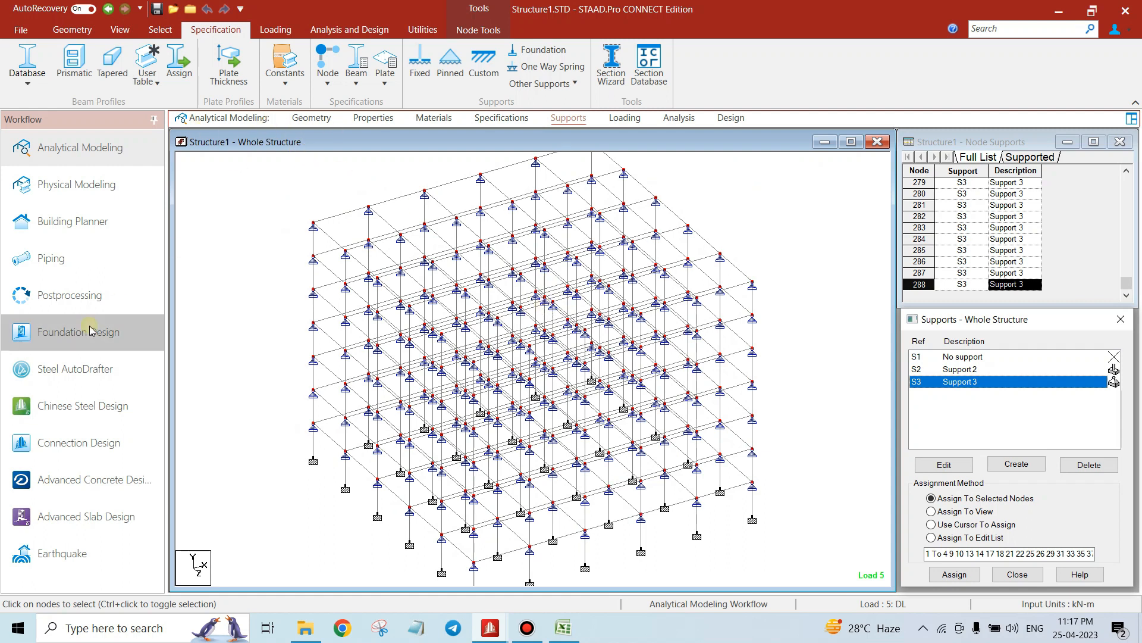
In Postprocessing with all load cases included, create a Support Reaction report for load case 1000 DL+0.25LL only
{"action": "left_click", "coordinate": [82, 303]}
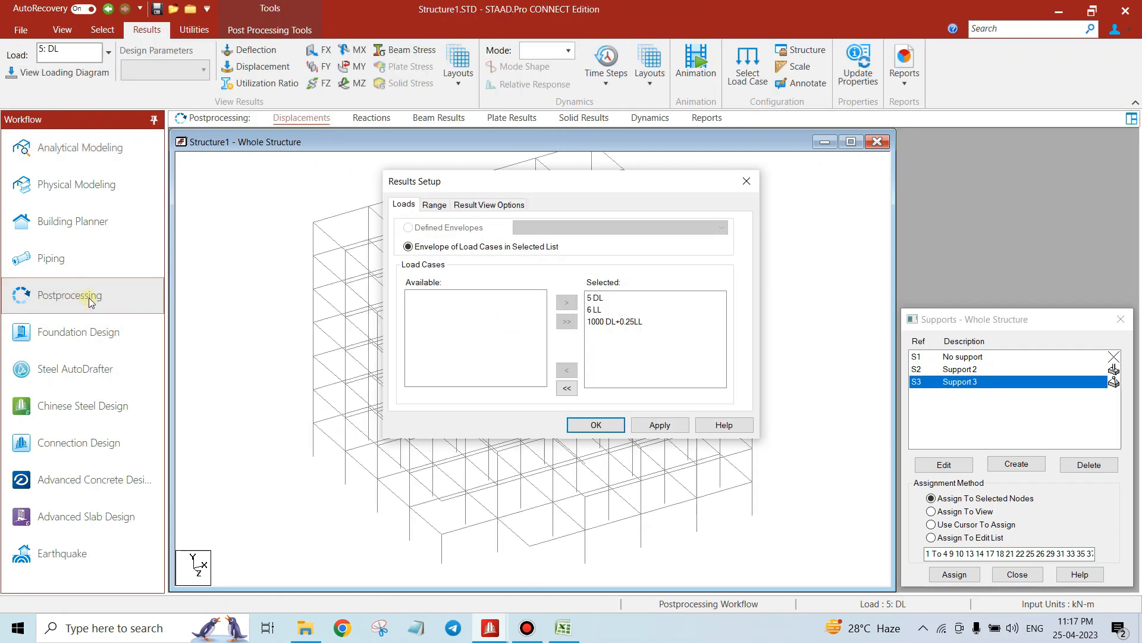
{"action": "left_click", "coordinate": [618, 427]}
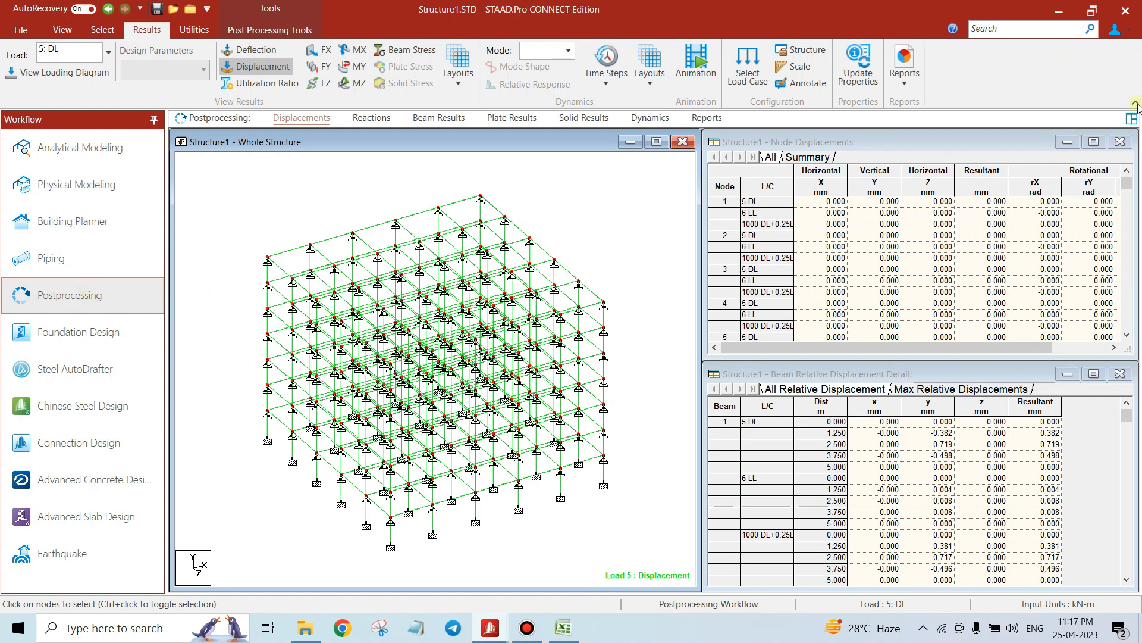
{"action": "left_click", "coordinate": [905, 88]}
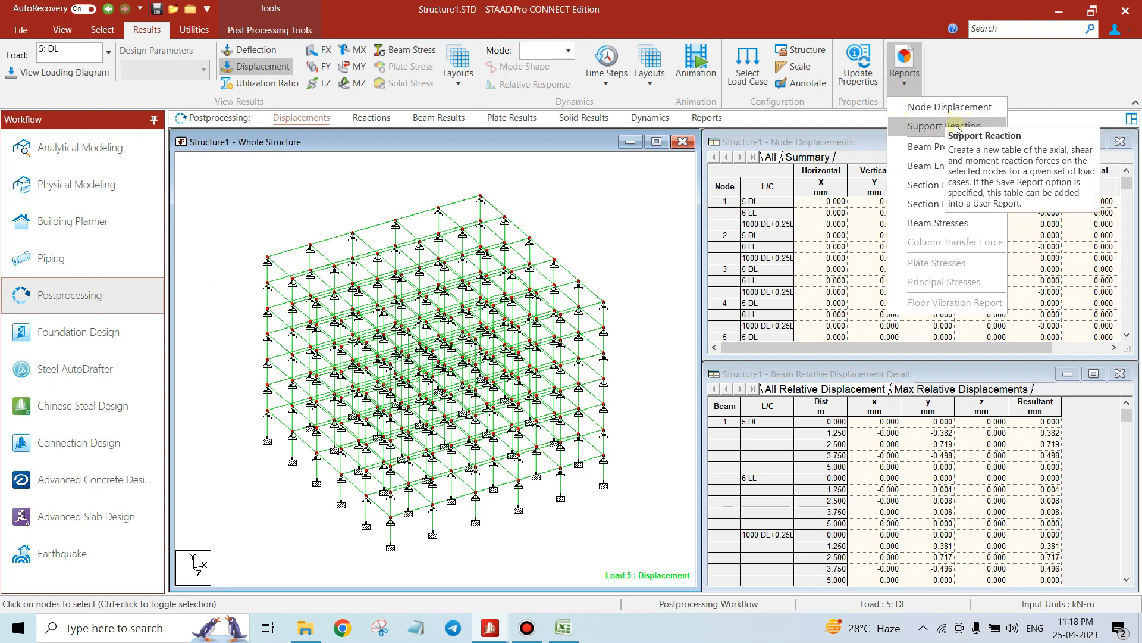
{"action": "left_click", "coordinate": [929, 127]}
{"action": "left_click", "coordinate": [451, 216]}
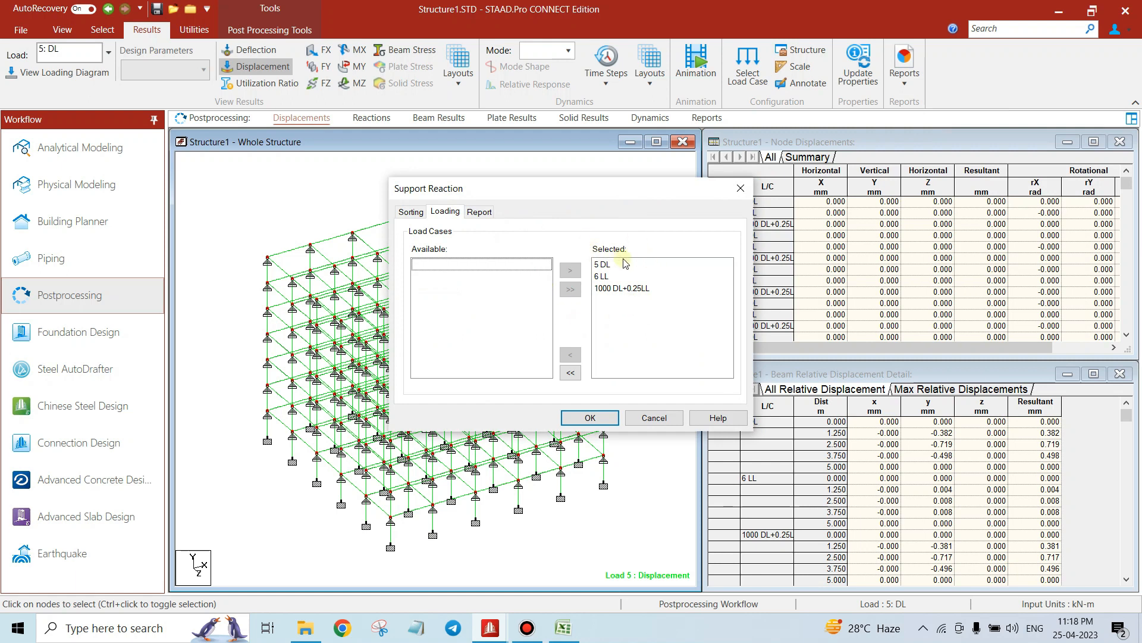
{"action": "left_click", "coordinate": [570, 372]}
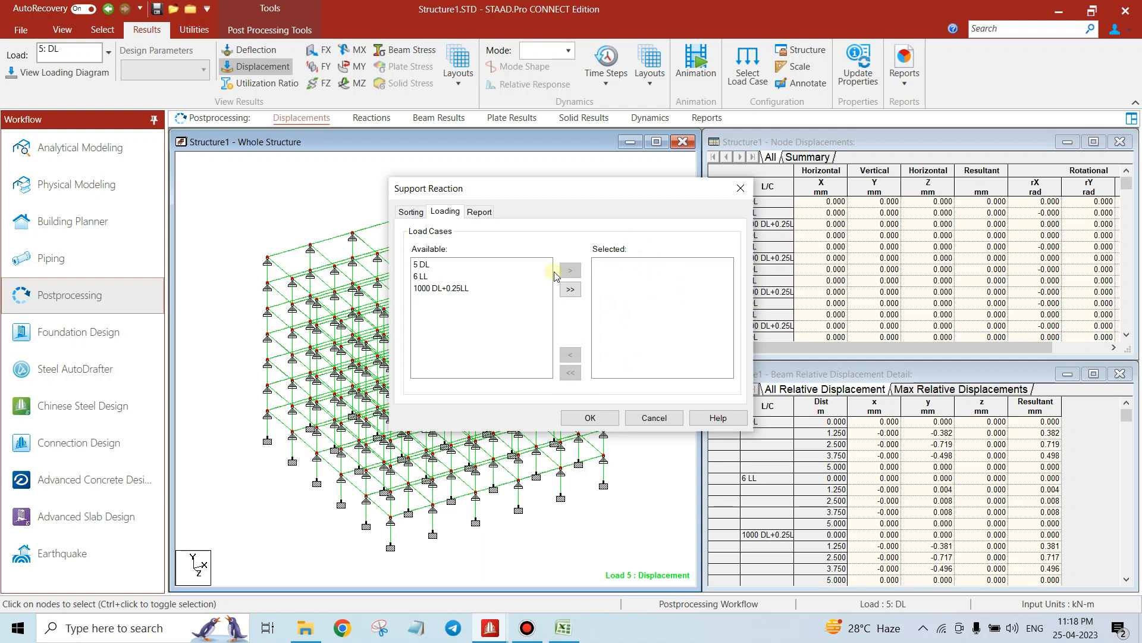
{"action": "left_click", "coordinate": [464, 288]}
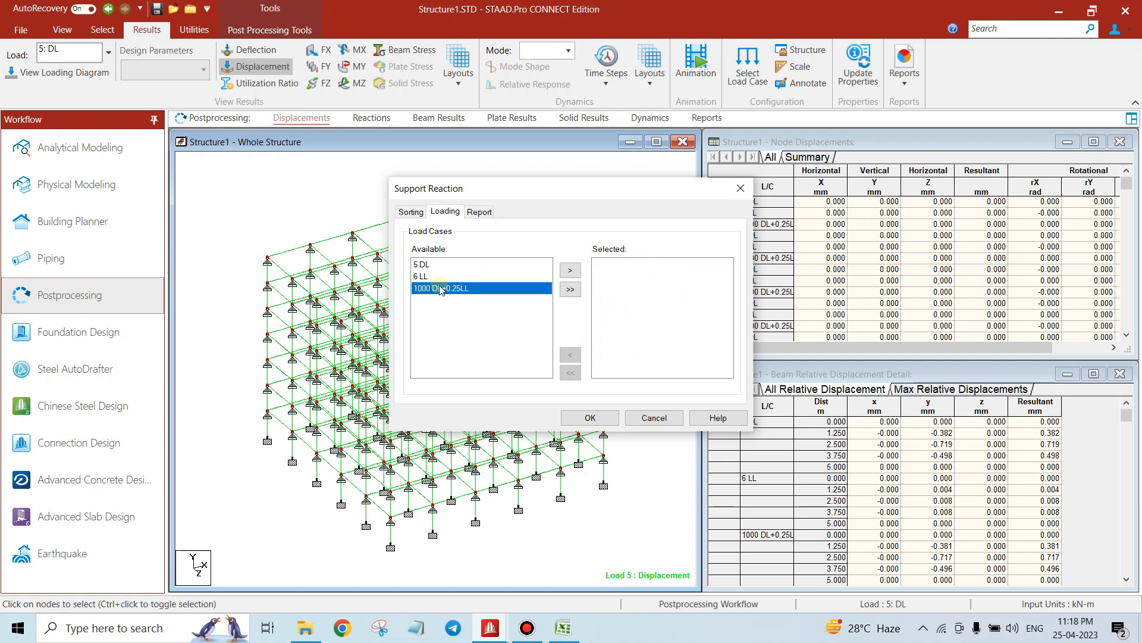
{"action": "double_click", "coordinate": [441, 288]}
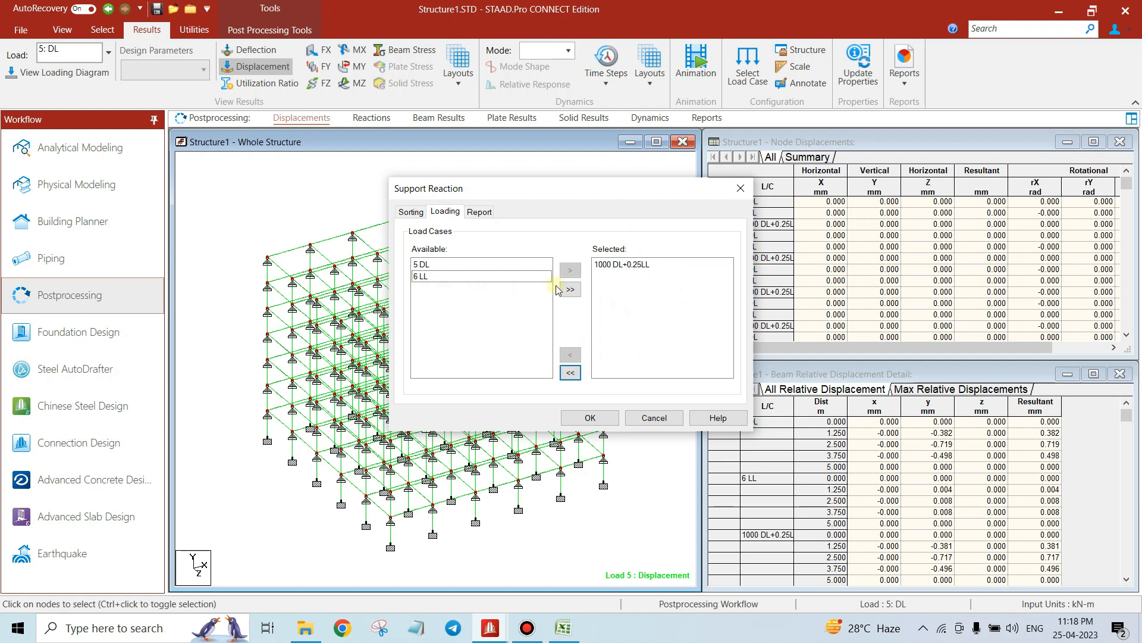
{"action": "left_click", "coordinate": [629, 269]}
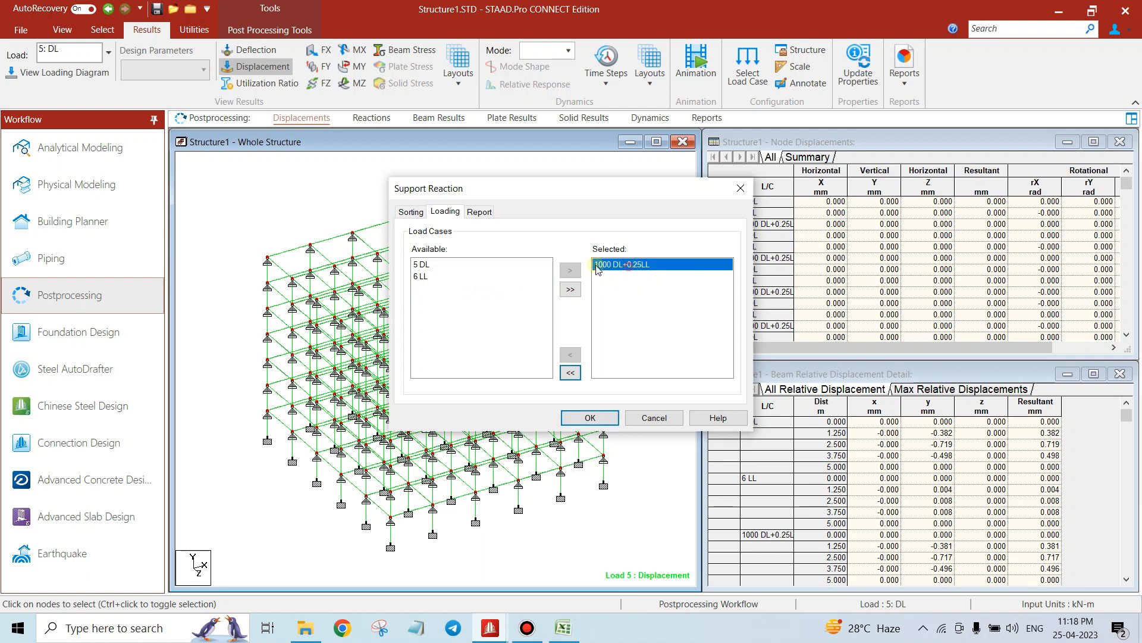
{"action": "left_click", "coordinate": [613, 421]}
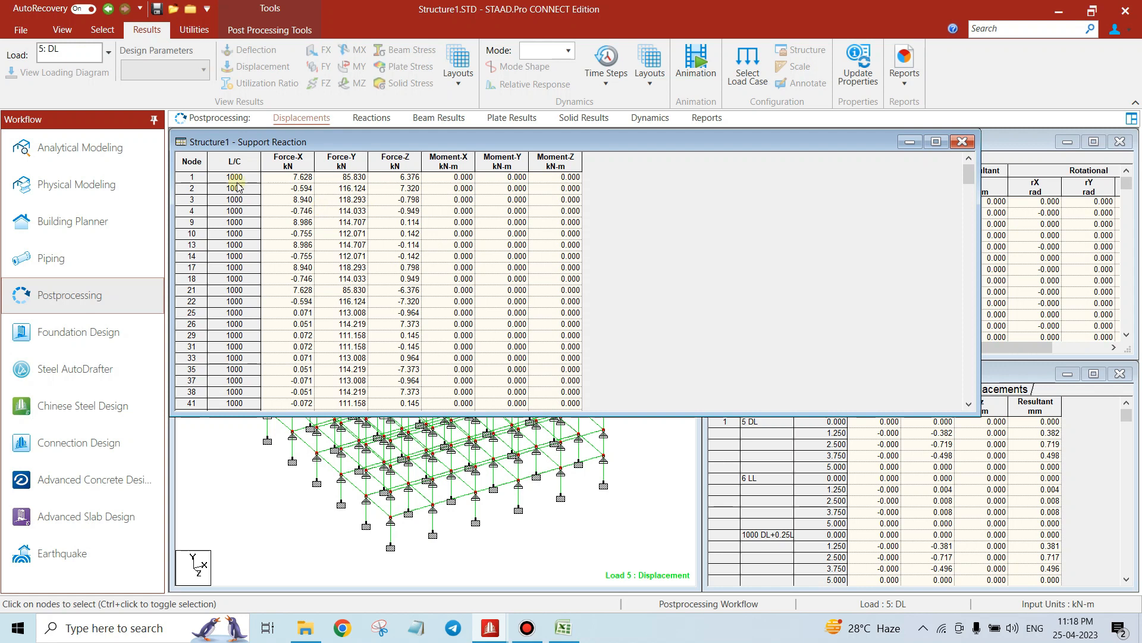
Copy the entire Support Reaction table and paste it into Sheet1 of the Excel workbook Book1, starting at cell A1
{"action": "left_click", "coordinate": [199, 161]}
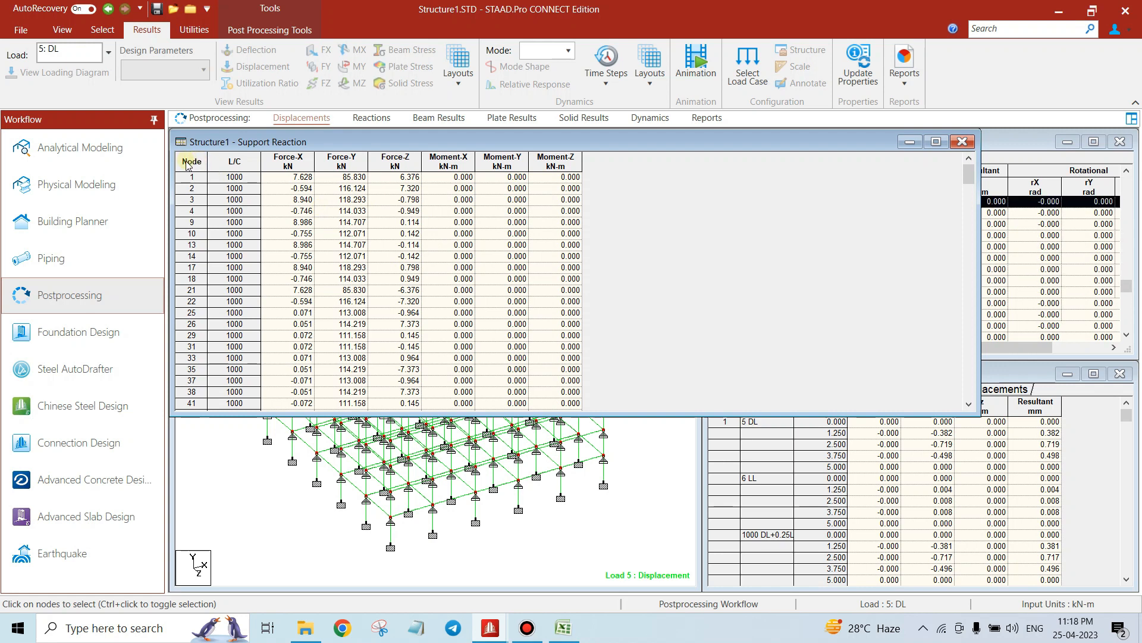
{"action": "left_click", "coordinate": [191, 162]}
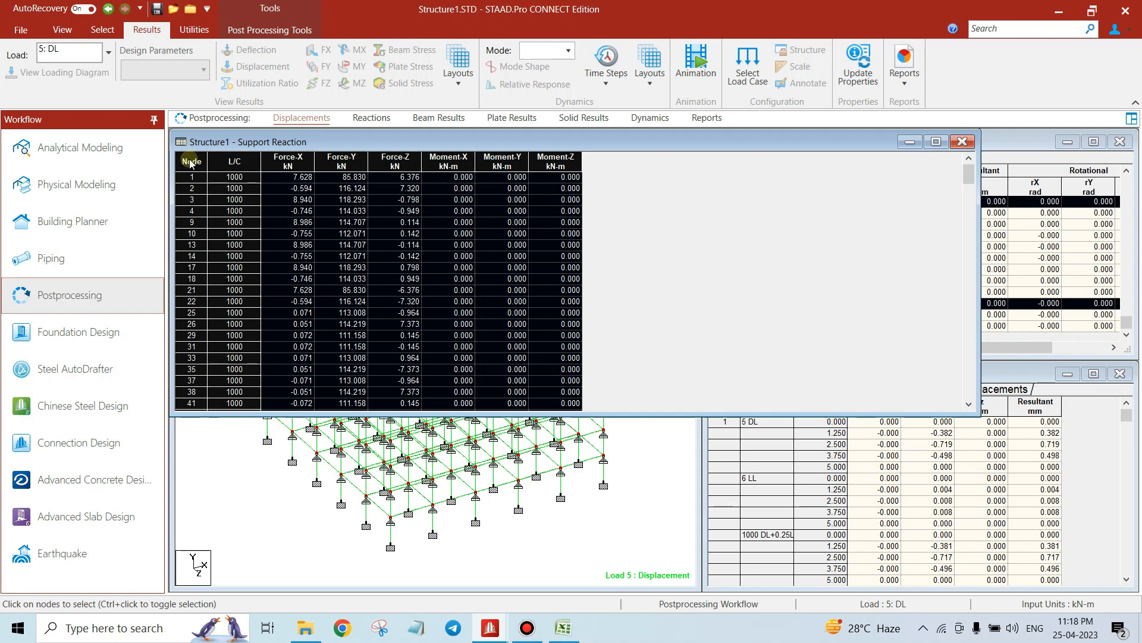
{"action": "right_click", "coordinate": [176, 169]}
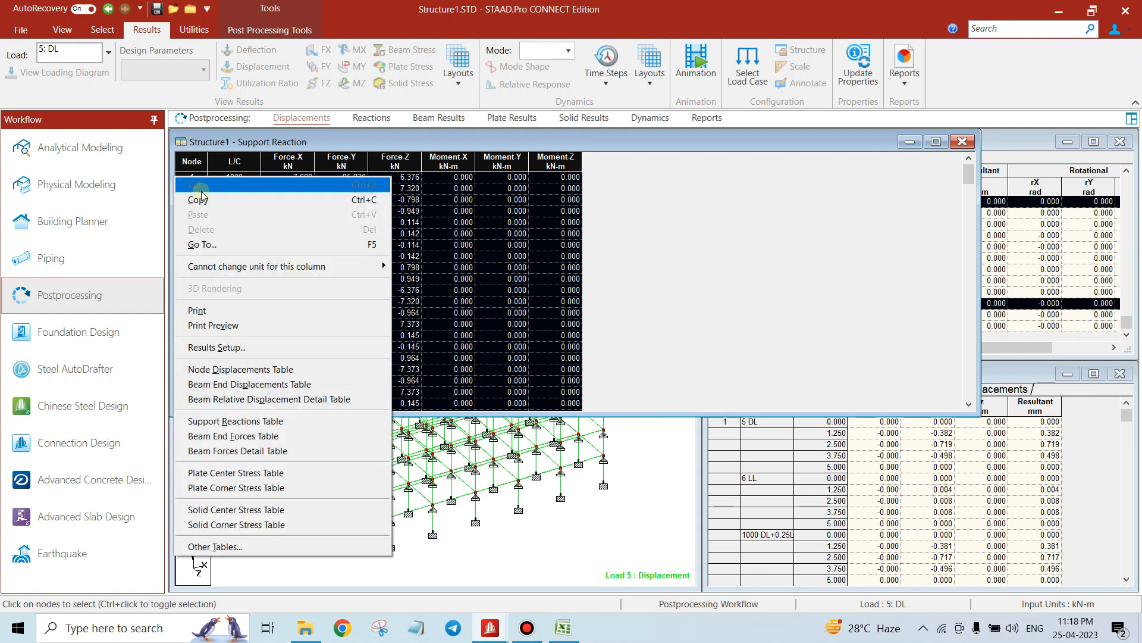
{"action": "left_click", "coordinate": [203, 199]}
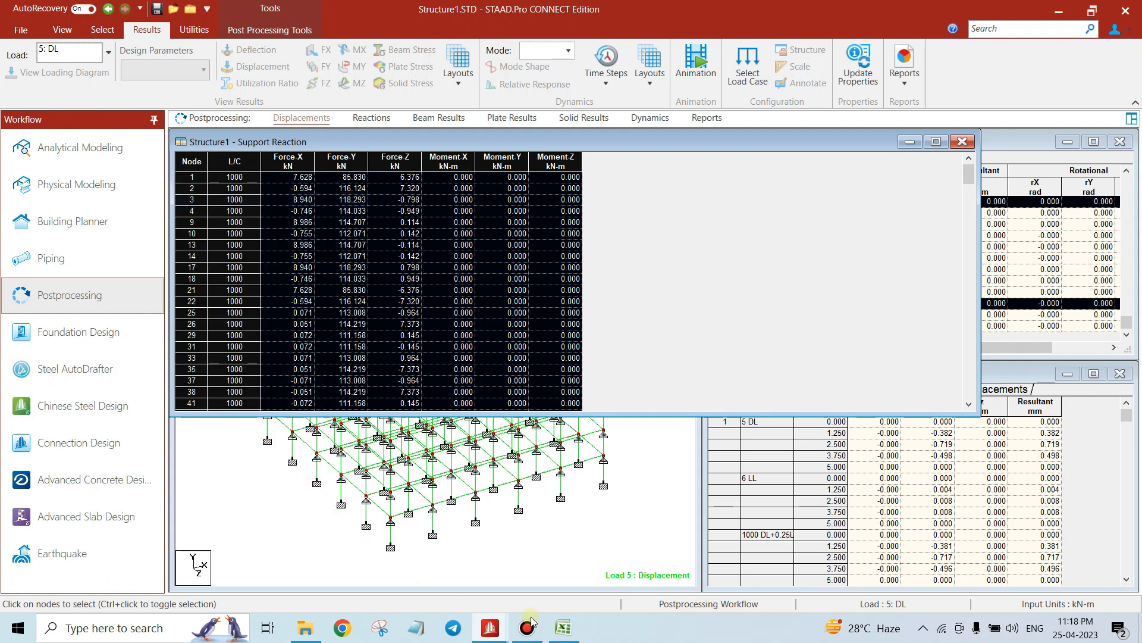
{"action": "left_click", "coordinate": [563, 627]}
{"action": "key", "text": "ctrl+v"}
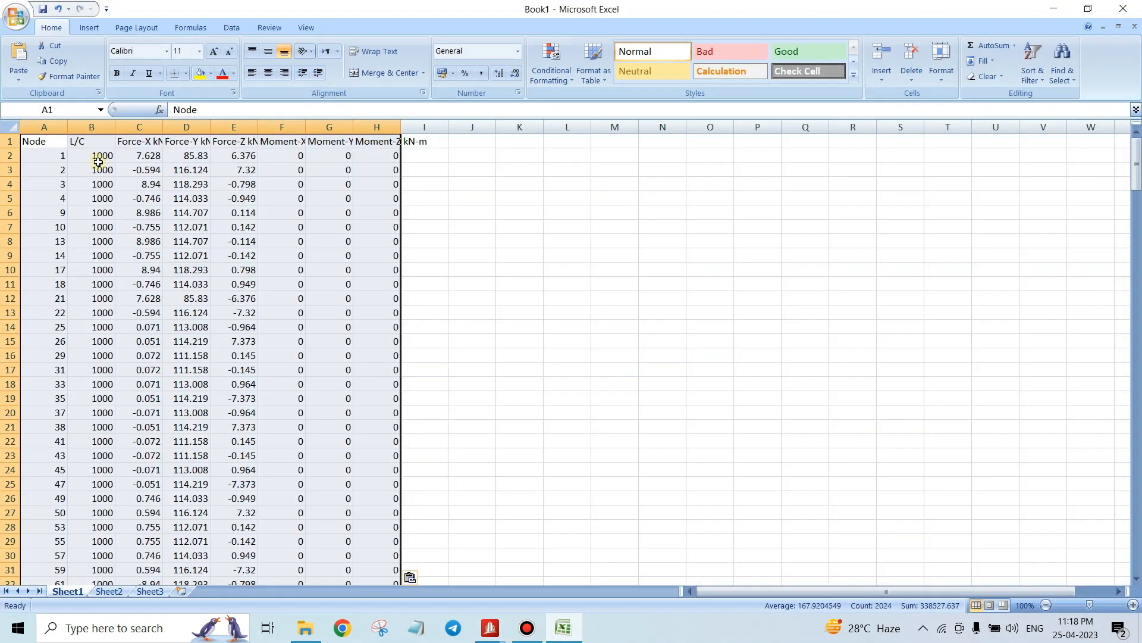
{"action": "left_click", "coordinate": [318, 222]}
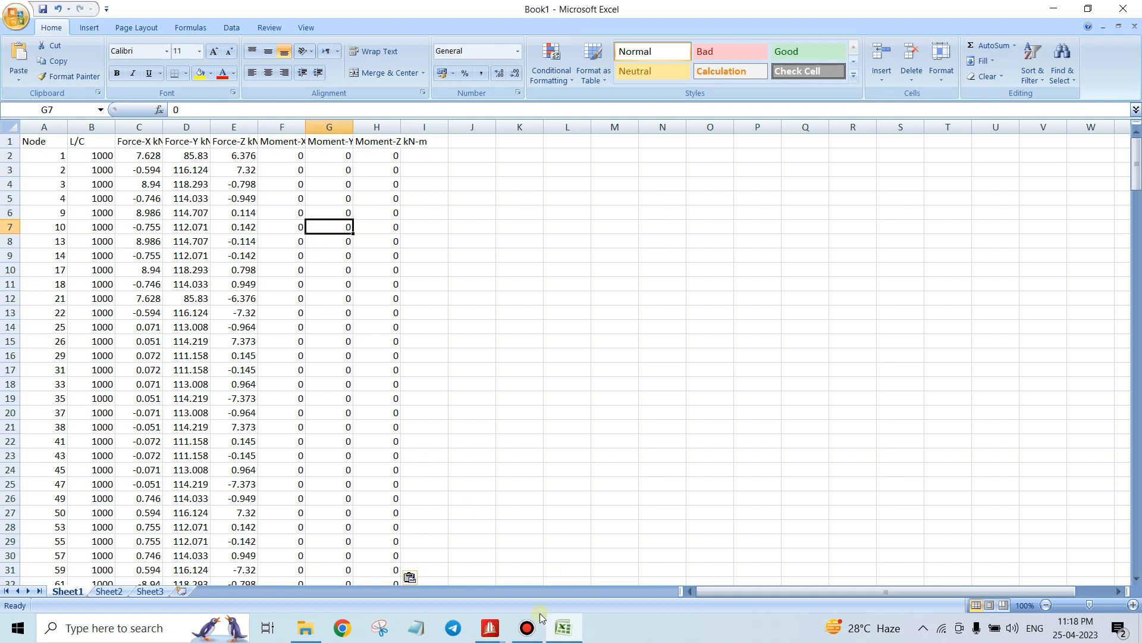
Switch to the diaphragm.std model in STAAD.Pro and examine the DEFINE REFERENCE LOADS mass joint loads in its command file
{"action": "mouse_move", "coordinate": [502, 630]}
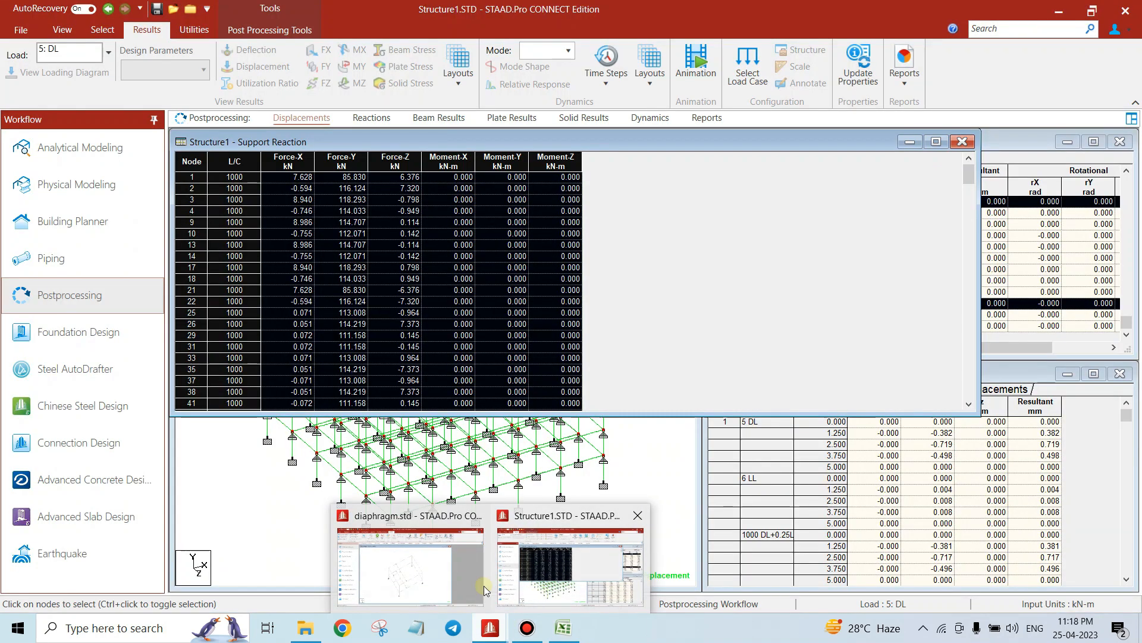
{"action": "left_click", "coordinate": [470, 577]}
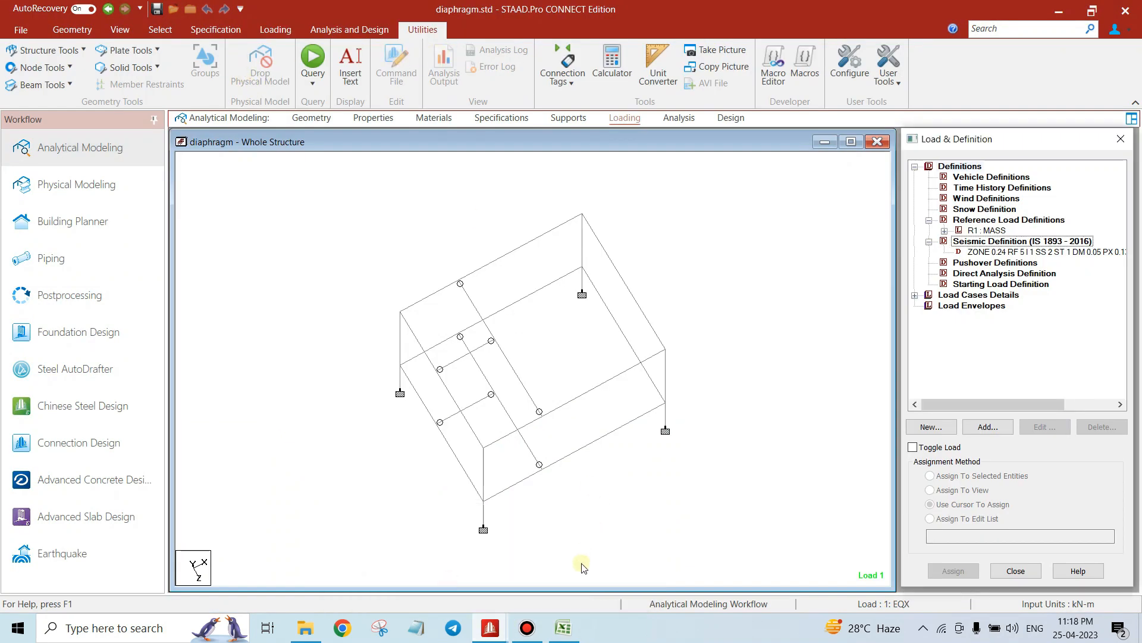
{"action": "left_click", "coordinate": [439, 234]}
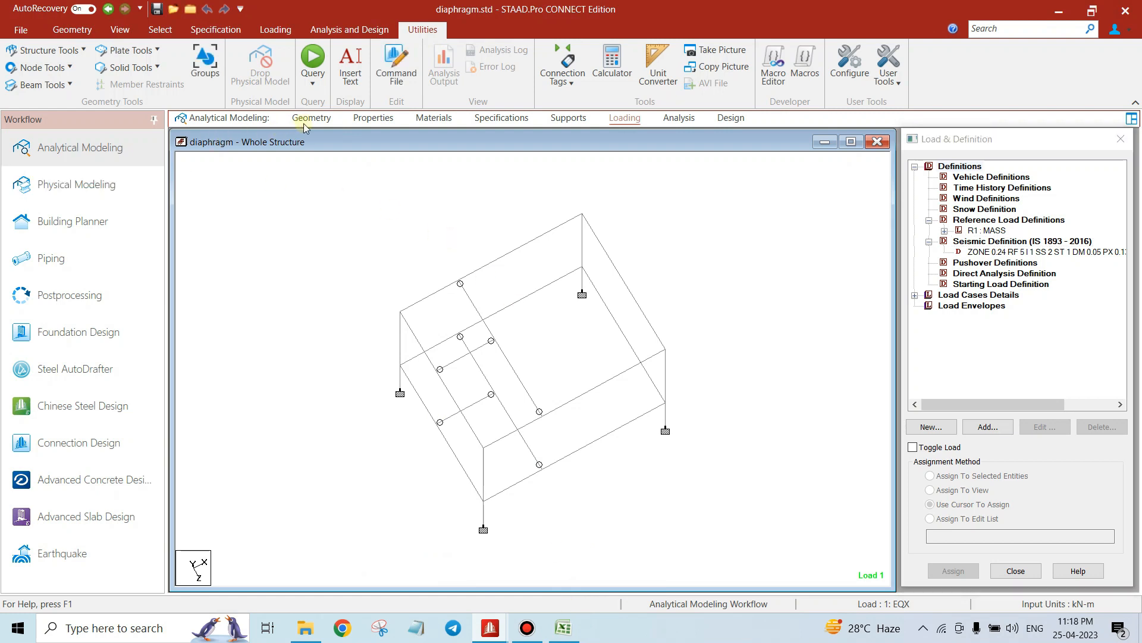
{"action": "left_click", "coordinate": [398, 78]}
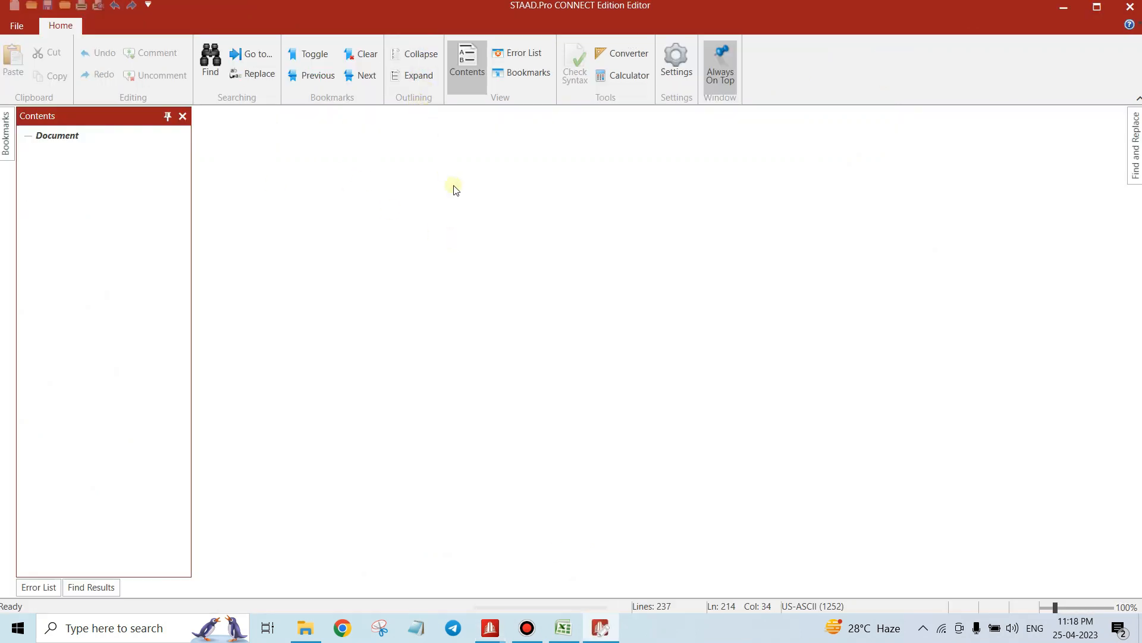
{"action": "scroll", "coordinate": [508, 294], "scroll_direction": "down", "scroll_amount": 11}
{"action": "scroll", "coordinate": [429, 296], "scroll_direction": "down", "scroll_amount": 5}
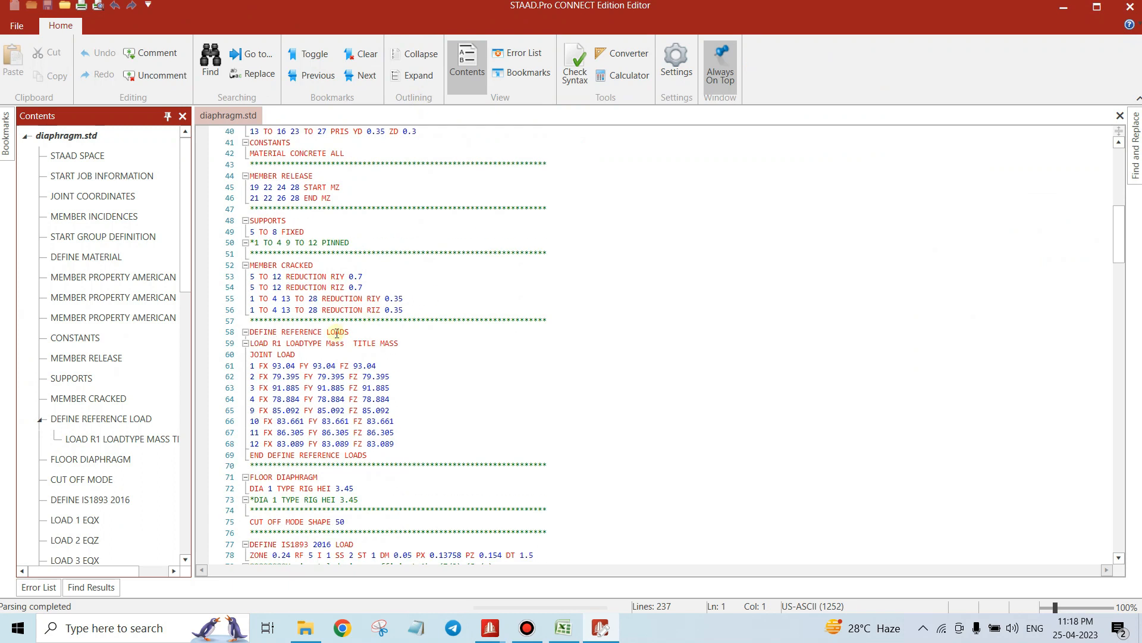
Examine how the joint load lines under LOAD R1 combine node number, FX, FY and FZ, and close the command file editor
{"action": "left_click_drag", "start_coordinate": [256, 268], "coordinate": [353, 284]}
{"action": "left_click", "coordinate": [355, 280]}
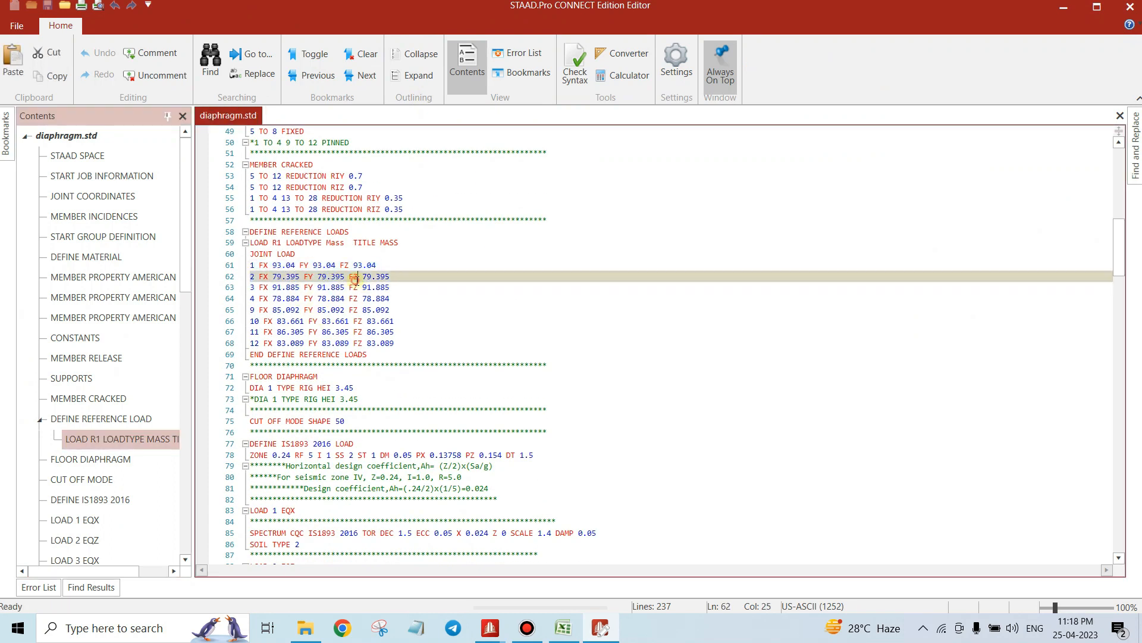
{"action": "left_click", "coordinate": [256, 266]}
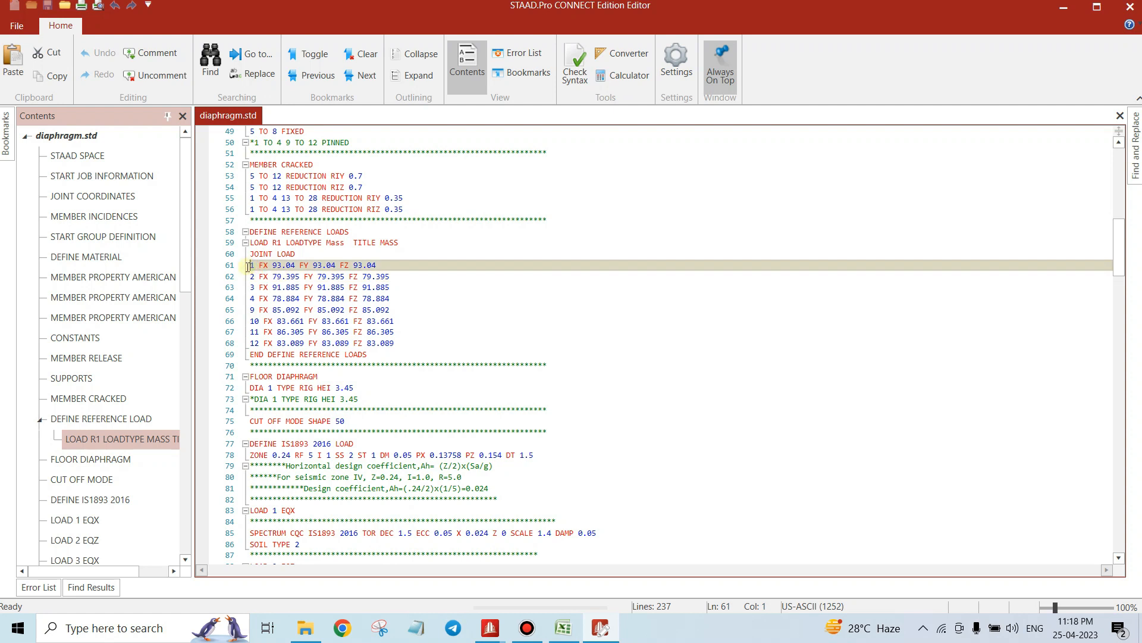
{"action": "left_click", "coordinate": [266, 267]}
{"action": "left_click_drag", "start_coordinate": [419, 344], "coordinate": [245, 266]}
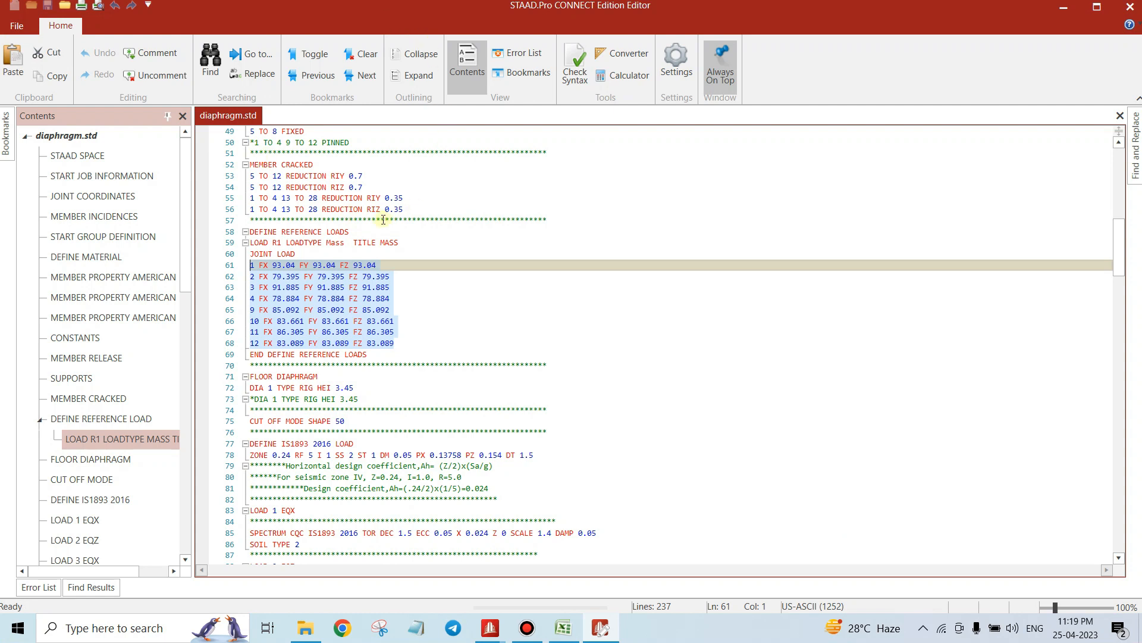
{"action": "left_click", "coordinate": [1130, 7]}
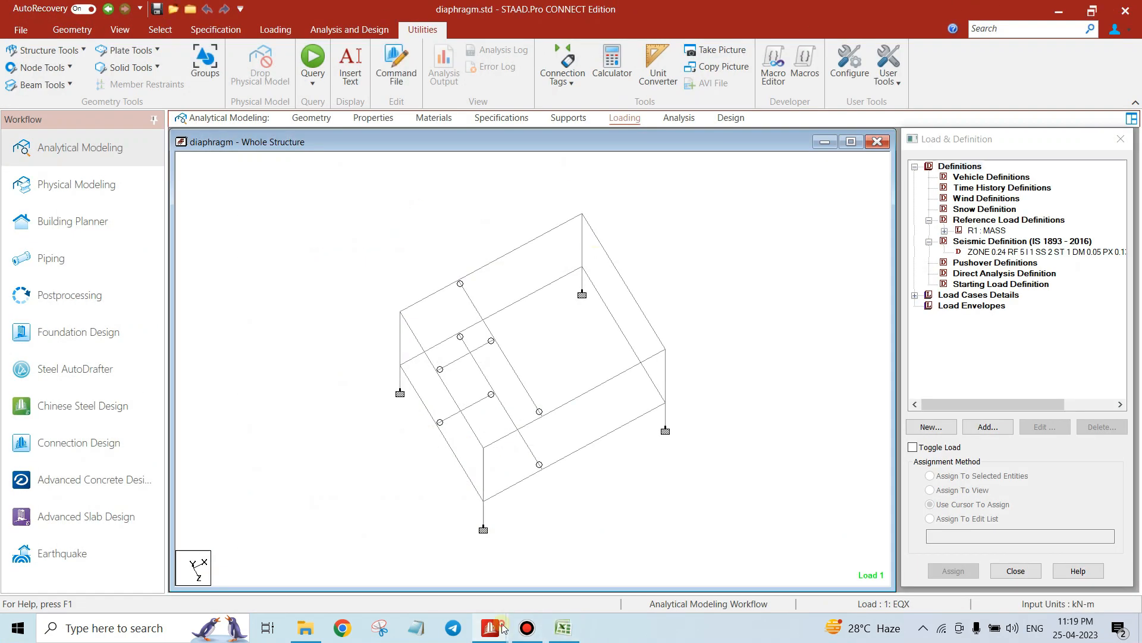
Switch to the Book1 workbook in Excel and delete the L/C and Force-X columns from Sheet1
{"action": "left_click", "coordinate": [562, 628]}
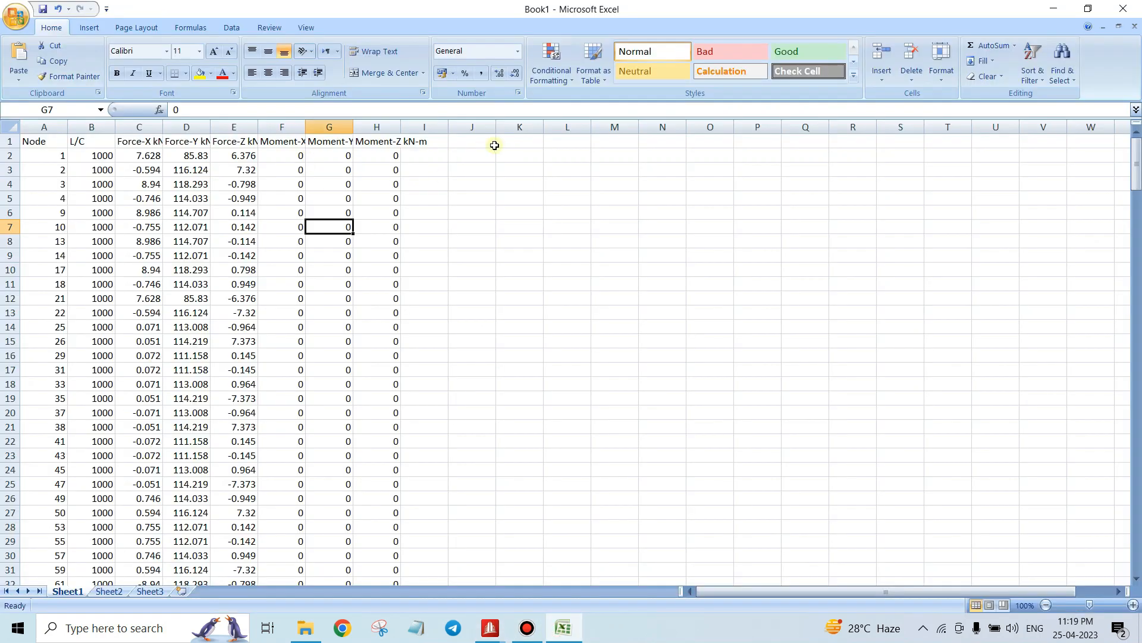
{"action": "left_click", "coordinate": [44, 118]}
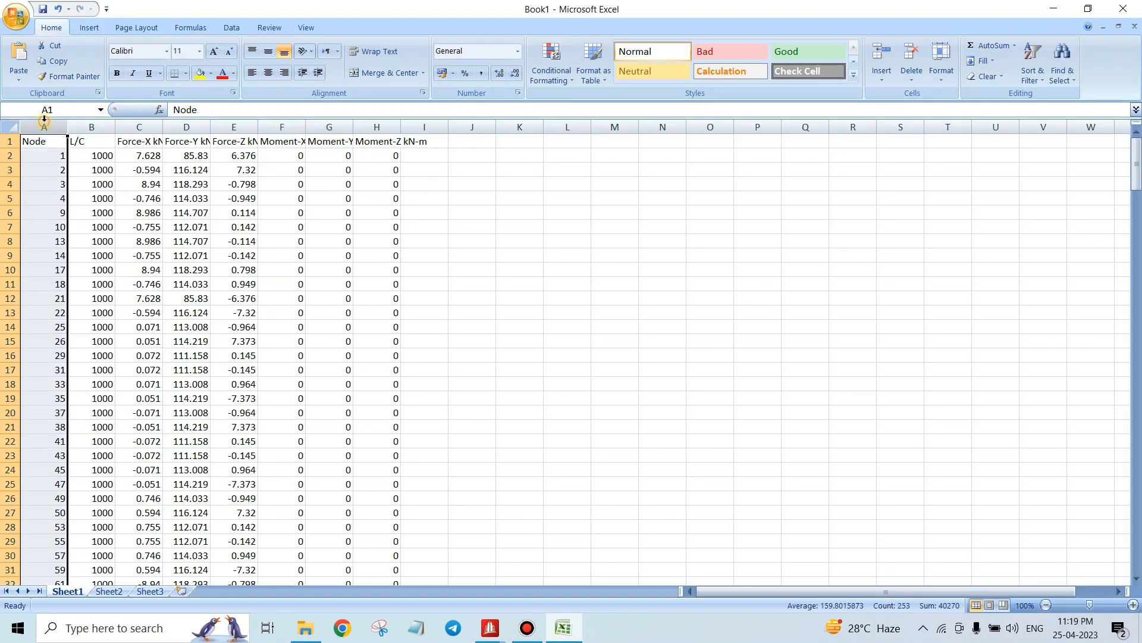
{"action": "left_click", "coordinate": [92, 126]}
{"action": "right_click", "coordinate": [93, 178]}
{"action": "left_click", "coordinate": [125, 261]}
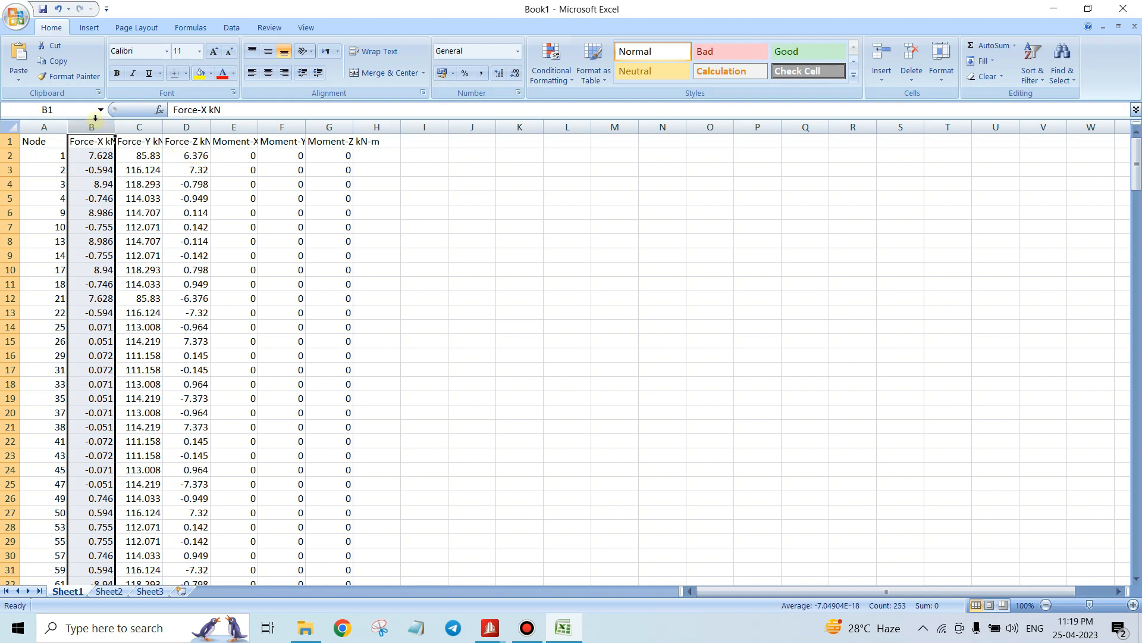
{"action": "left_click", "coordinate": [192, 127], "text": "ctrl"}
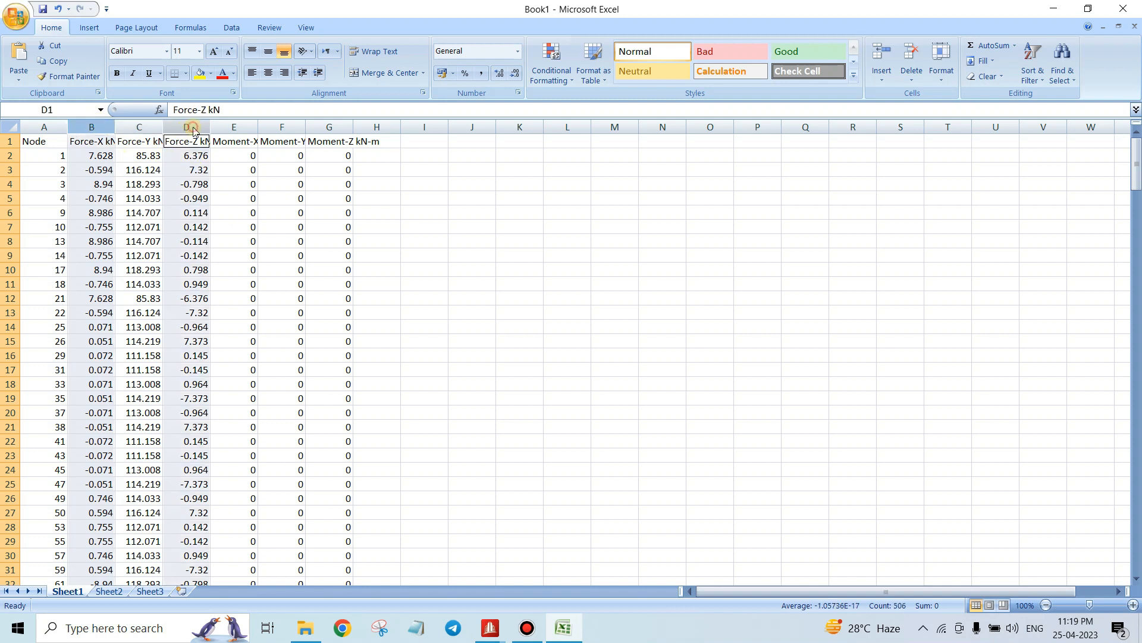
{"action": "left_click", "coordinate": [86, 128]}
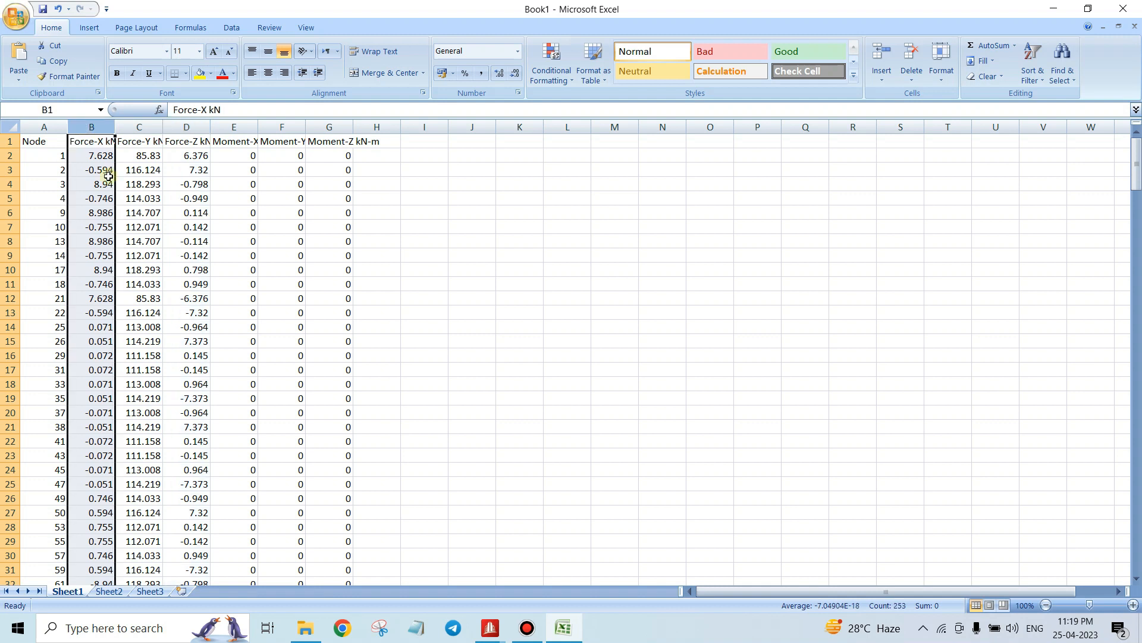
{"action": "right_click", "coordinate": [88, 176]}
{"action": "left_click", "coordinate": [113, 270]}
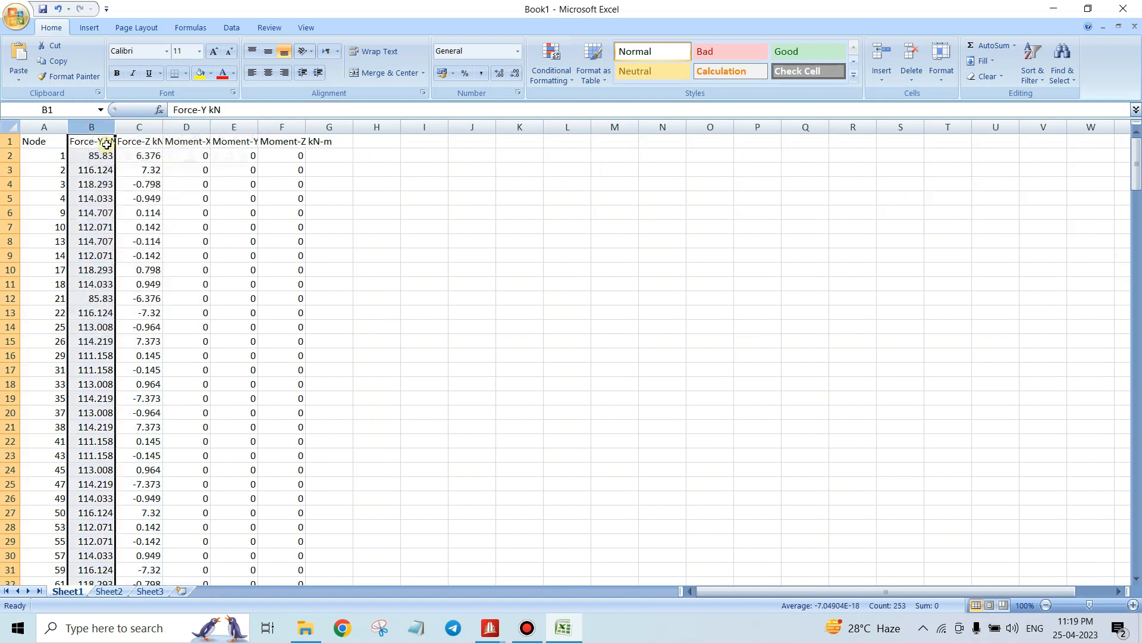
Delete the Force-Z column and the Moment-X, Moment-Y and Moment-Z columns, keeping only Node and Force-Y
{"action": "left_click", "coordinate": [139, 126]}
{"action": "right_click", "coordinate": [141, 156]}
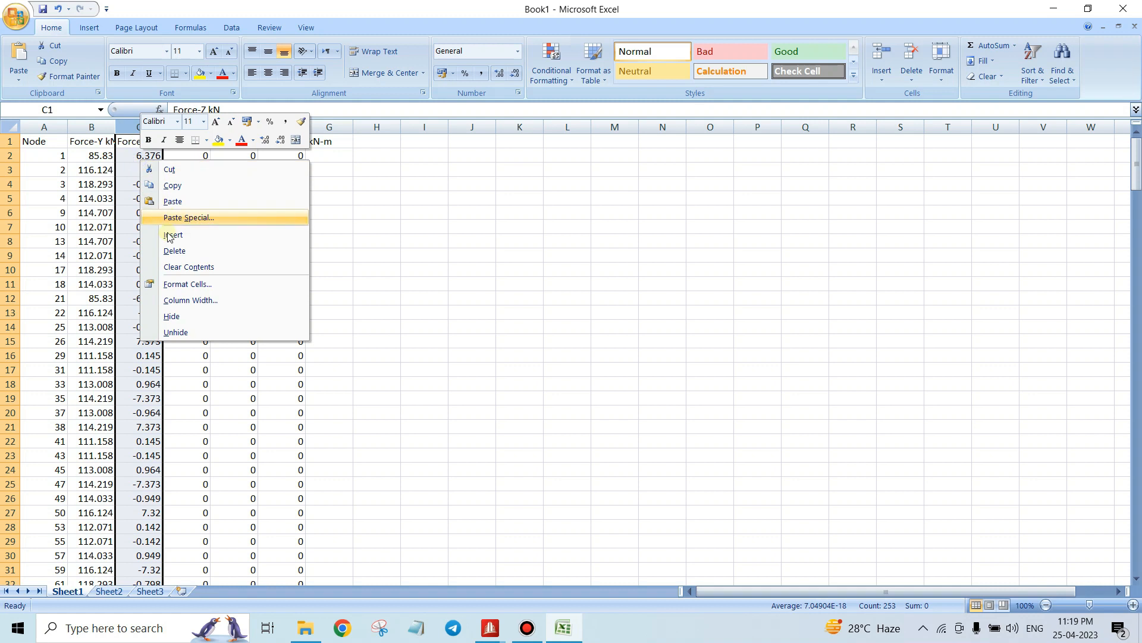
{"action": "left_click", "coordinate": [175, 250]}
{"action": "key", "text": "shift+Right"}
{"action": "key", "text": "shift+Right"}
{"action": "key", "text": "shift+Right"}
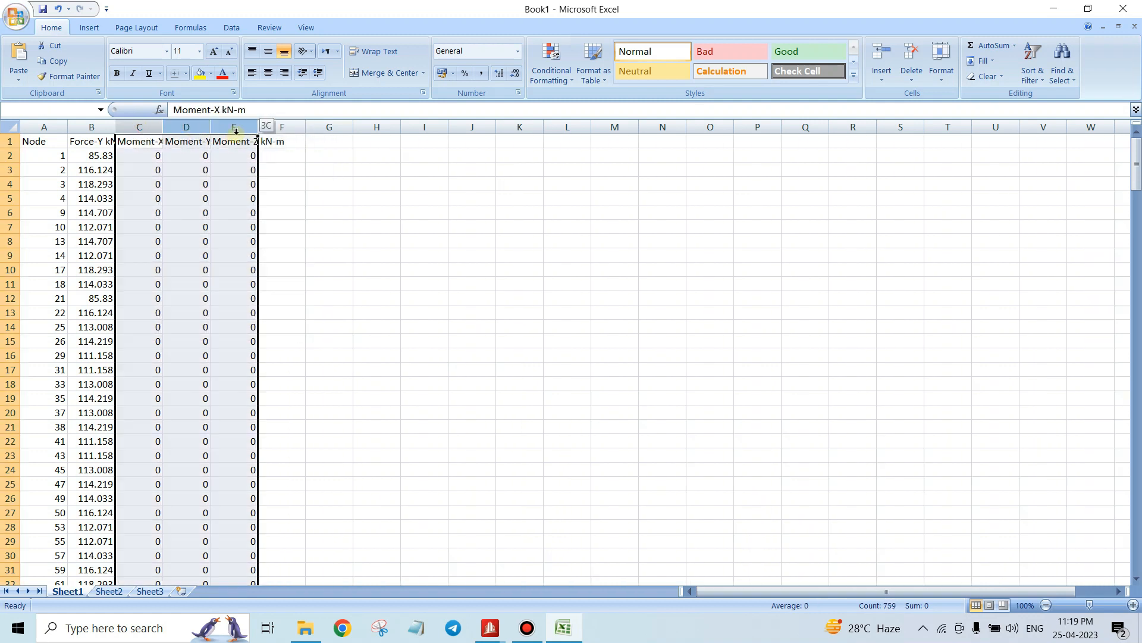
{"action": "right_click", "coordinate": [185, 158]}
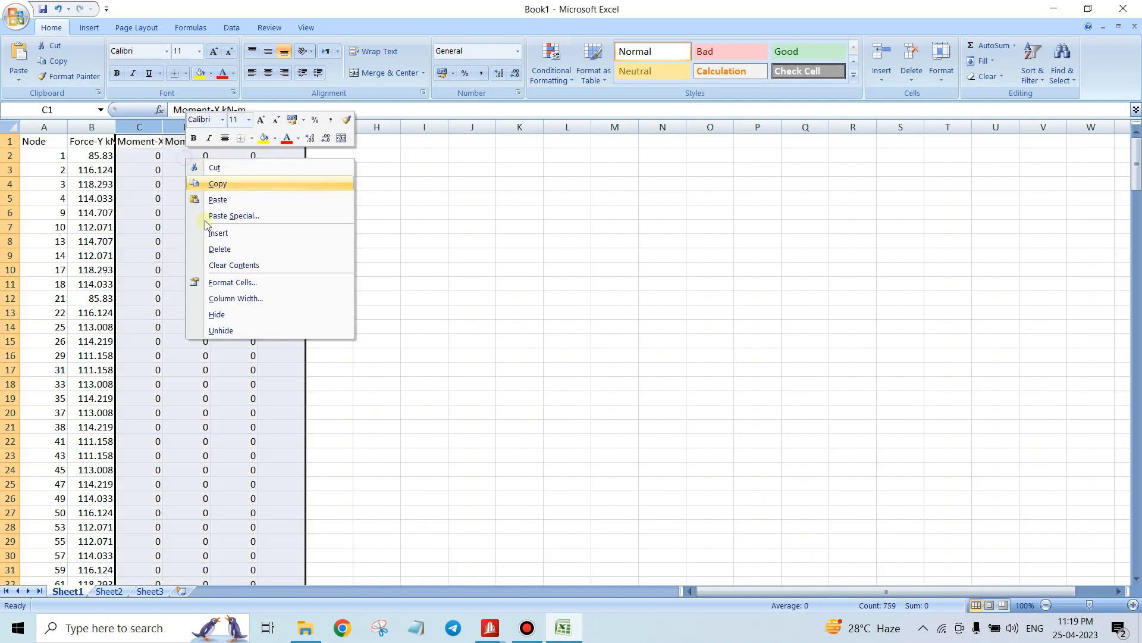
{"action": "left_click", "coordinate": [220, 250]}
{"action": "left_click", "coordinate": [220, 245]}
Try to insert an empty column before the Node column
{"action": "left_click", "coordinate": [45, 126]}
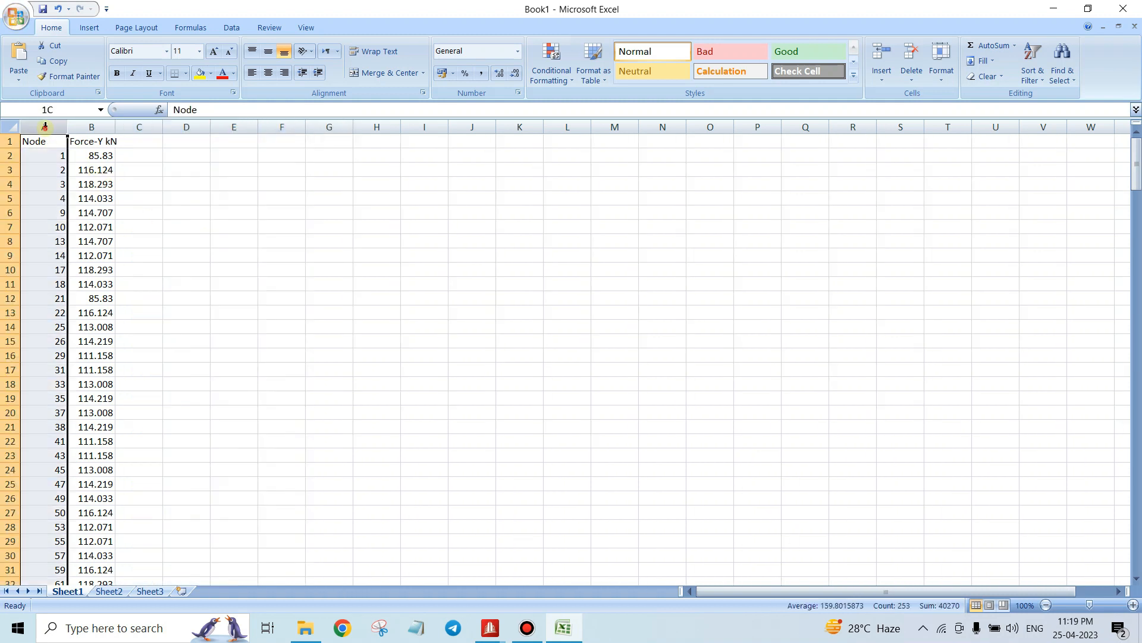
{"action": "left_click", "coordinate": [90, 125]}
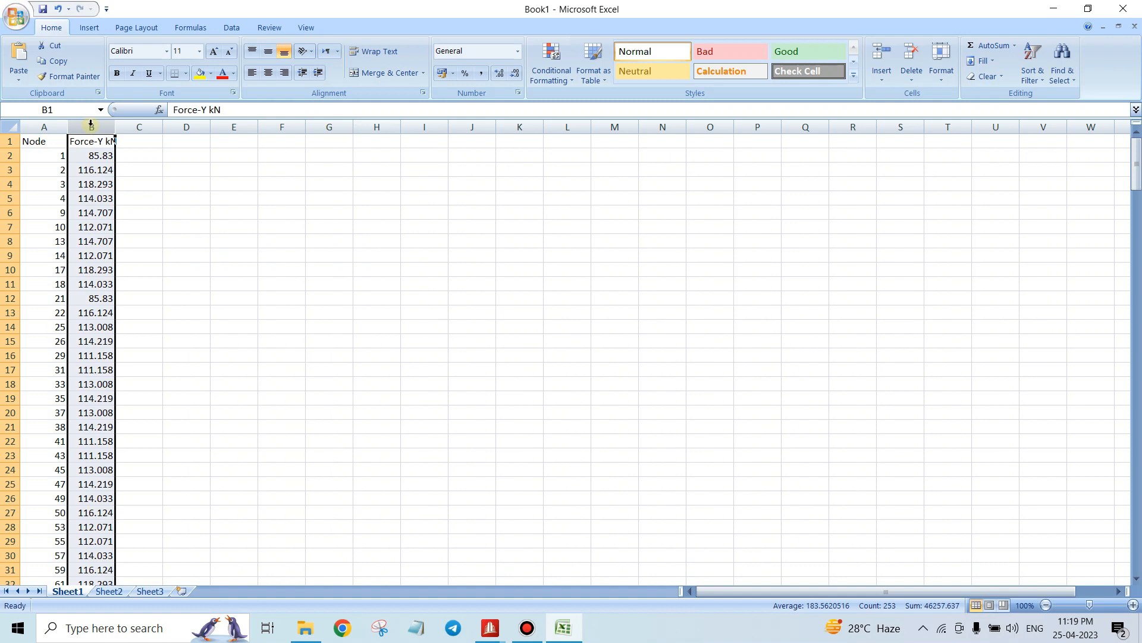
{"action": "left_click", "coordinate": [47, 127]}
{"action": "right_click", "coordinate": [52, 131]}
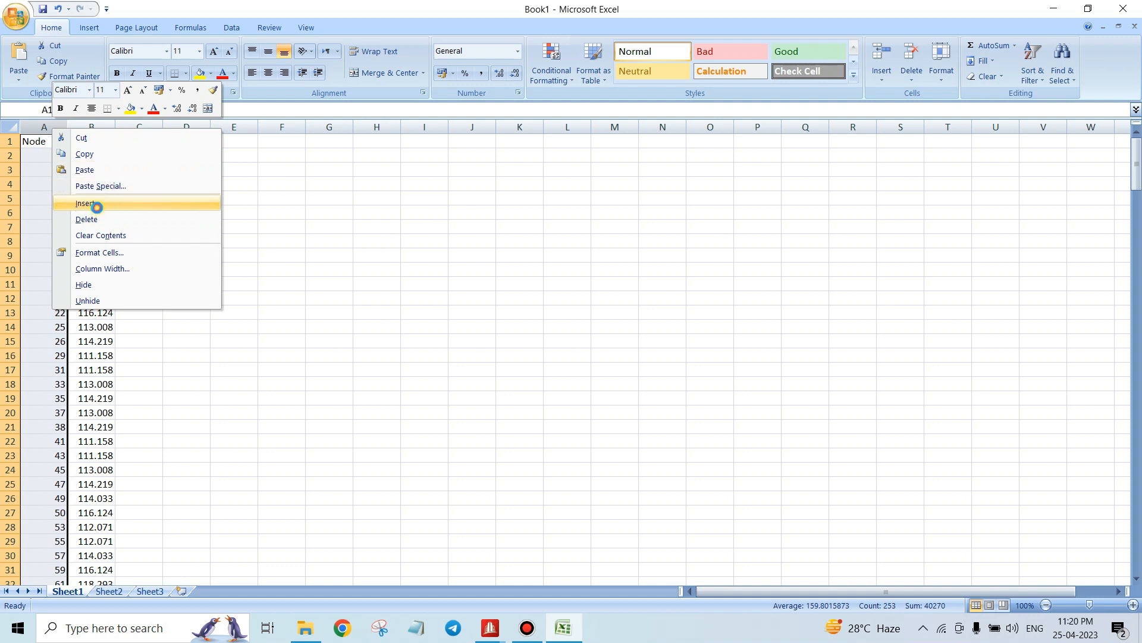
{"action": "left_click", "coordinate": [98, 205]}
{"action": "key", "text": "ctrl+z"}
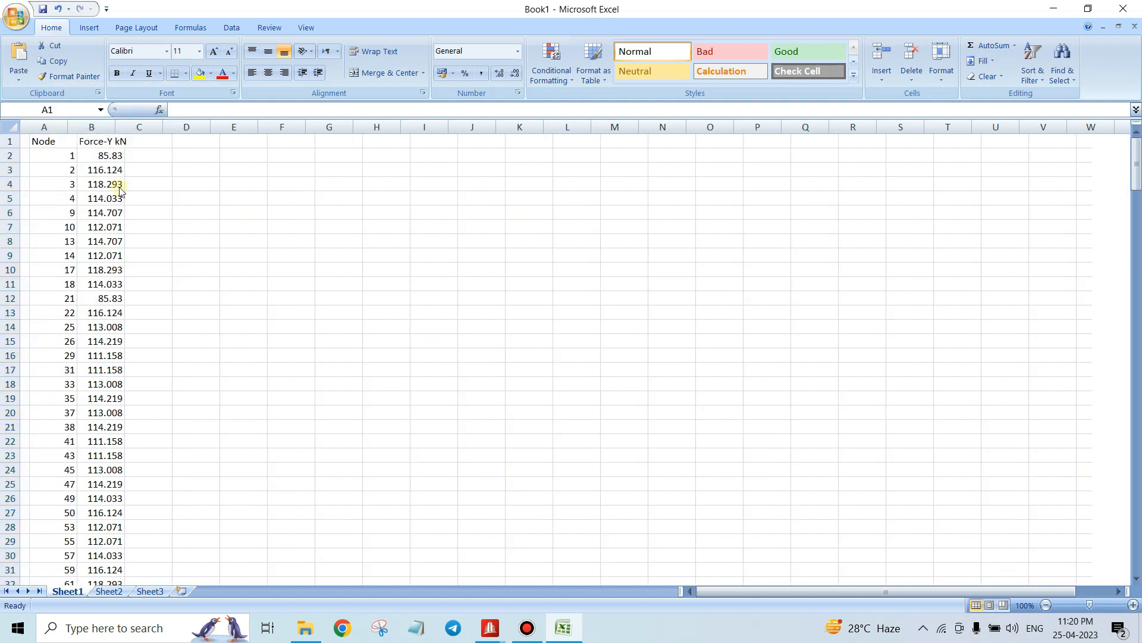
Insert an empty column between the Node and Force-Y columns
{"action": "left_click", "coordinate": [93, 126]}
{"action": "right_click", "coordinate": [111, 204]}
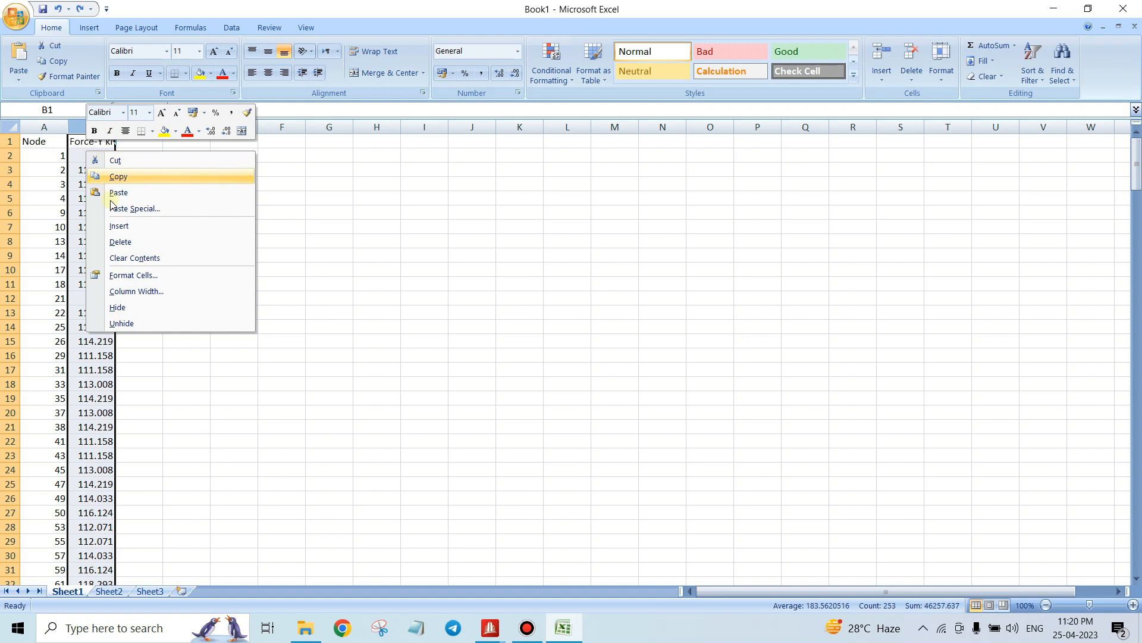
{"action": "left_click", "coordinate": [133, 225]}
{"action": "left_click", "coordinate": [316, 248]}
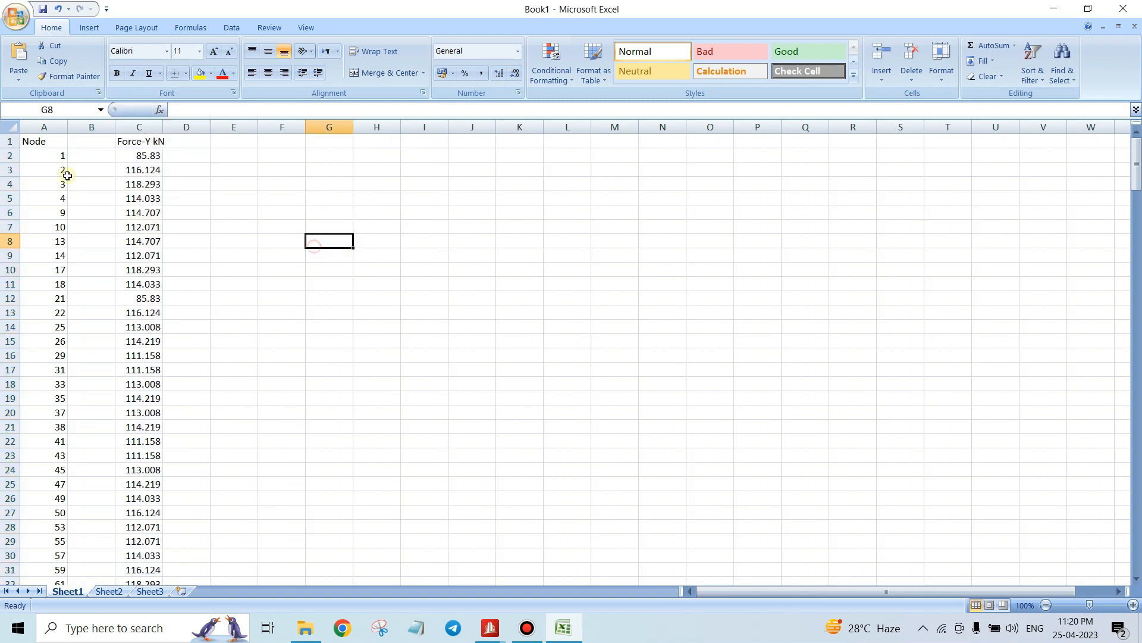
{"action": "left_click", "coordinate": [45, 125]}
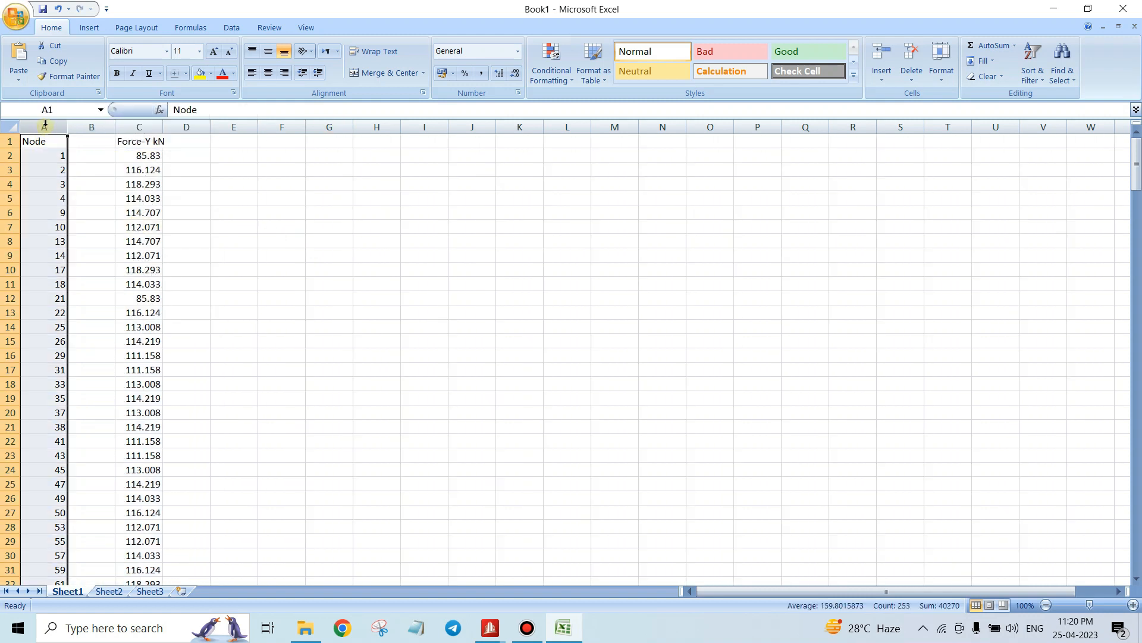
{"action": "left_click", "coordinate": [139, 126]}
Enter FX in cell B2 and fill it down column B for every node row
{"action": "left_click", "coordinate": [92, 155]}
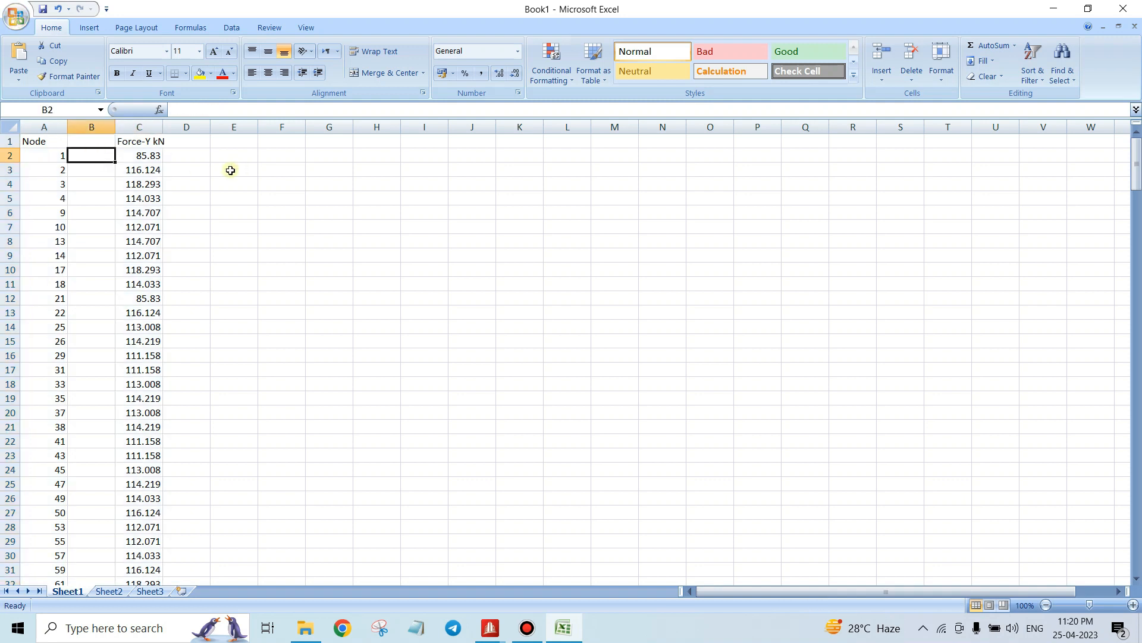
{"action": "type", "text": "f"}
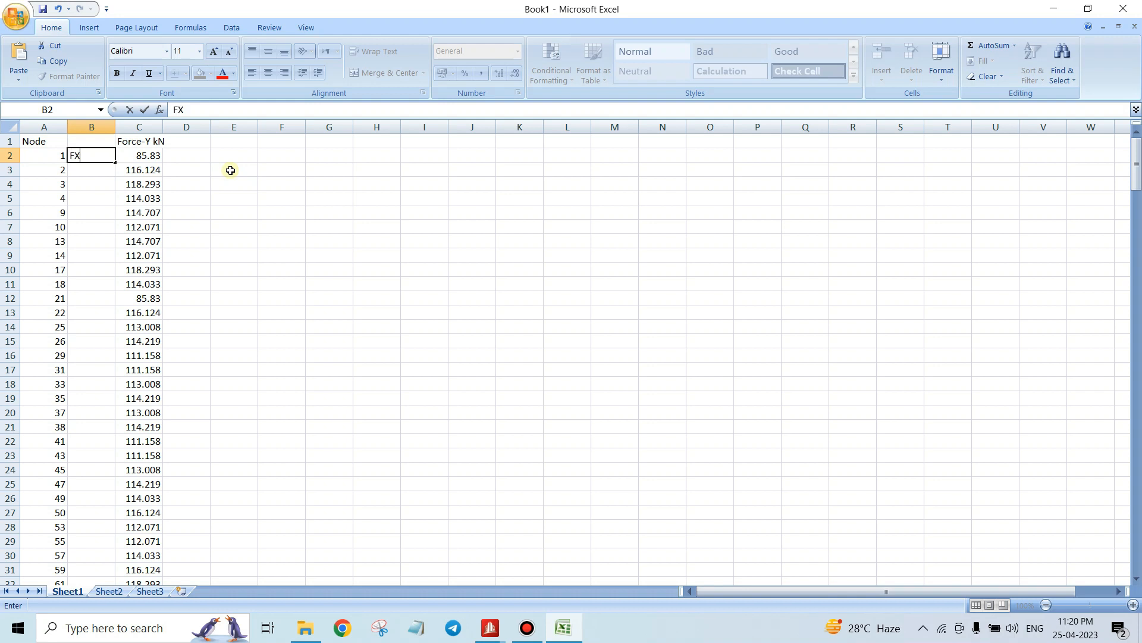
{"action": "type", "text": "X"}
{"action": "key", "text": "ctrl+Return"}
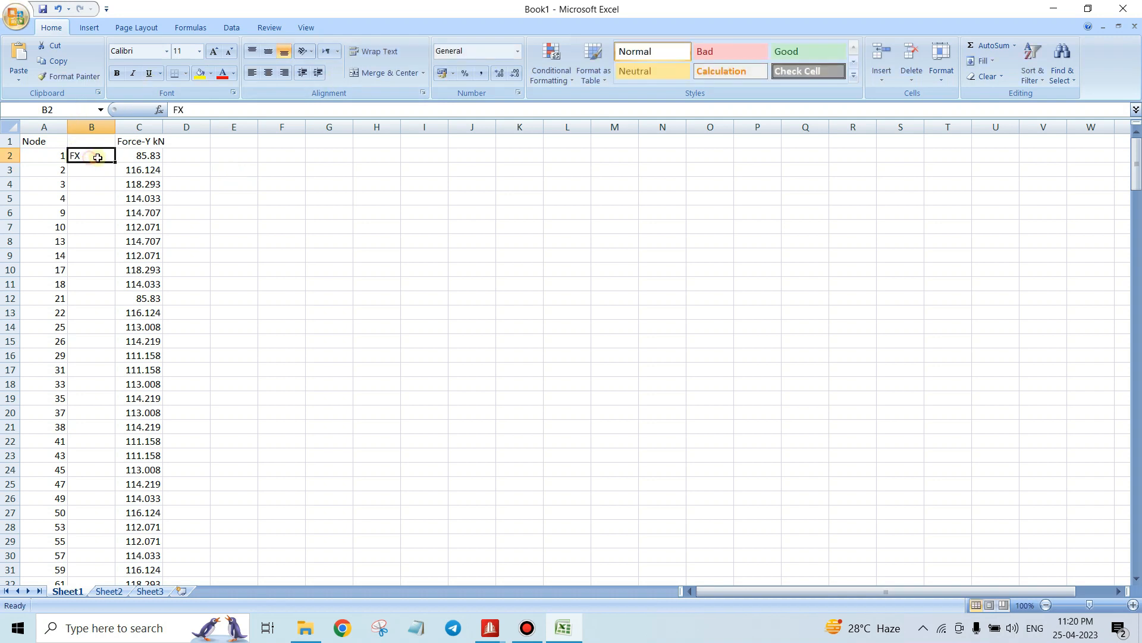
{"action": "double_click", "coordinate": [114, 161]}
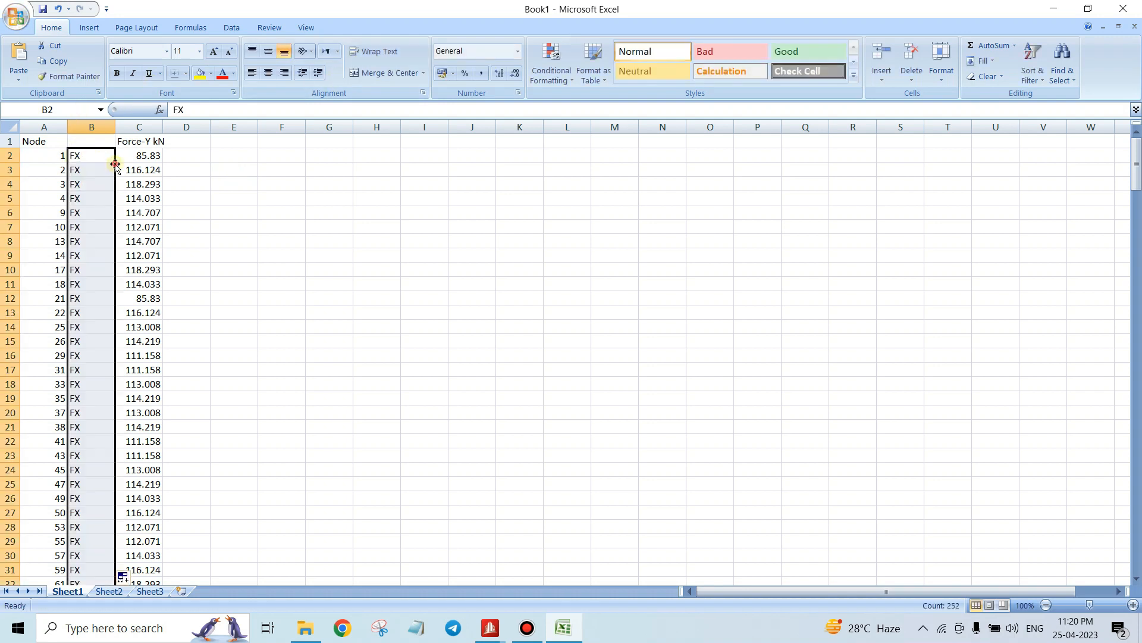
Enter FY in cell D2 and fill it down column D for every node row
{"action": "left_click", "coordinate": [179, 156]}
{"action": "type", "text": "FY"}
{"action": "key", "text": "Return"}
{"action": "left_click", "coordinate": [192, 155]}
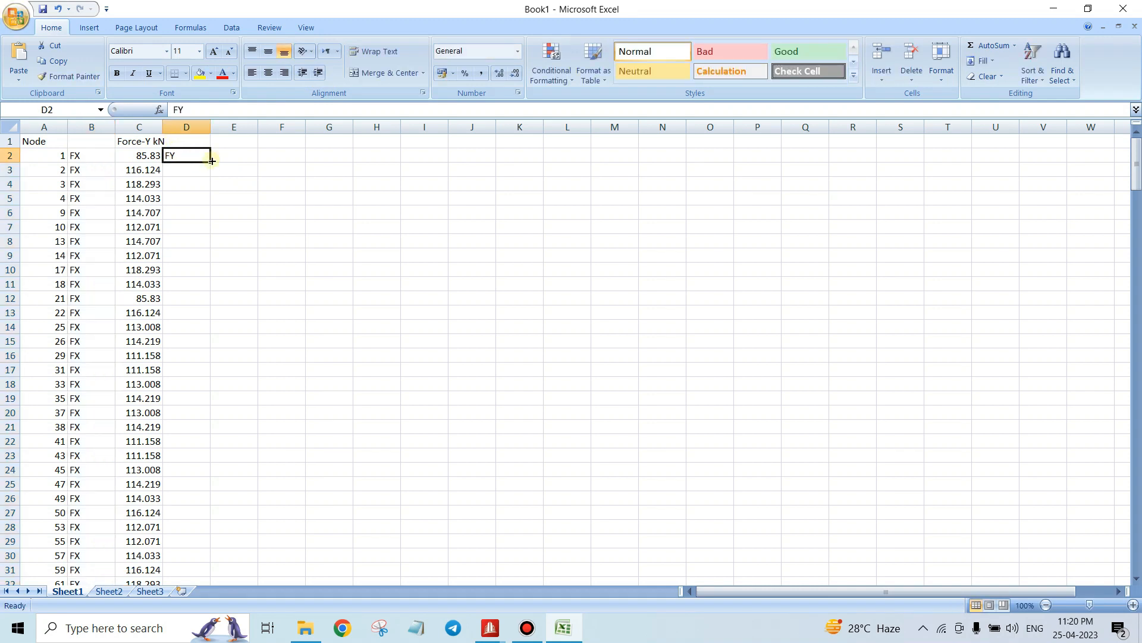
{"action": "double_click", "coordinate": [209, 162]}
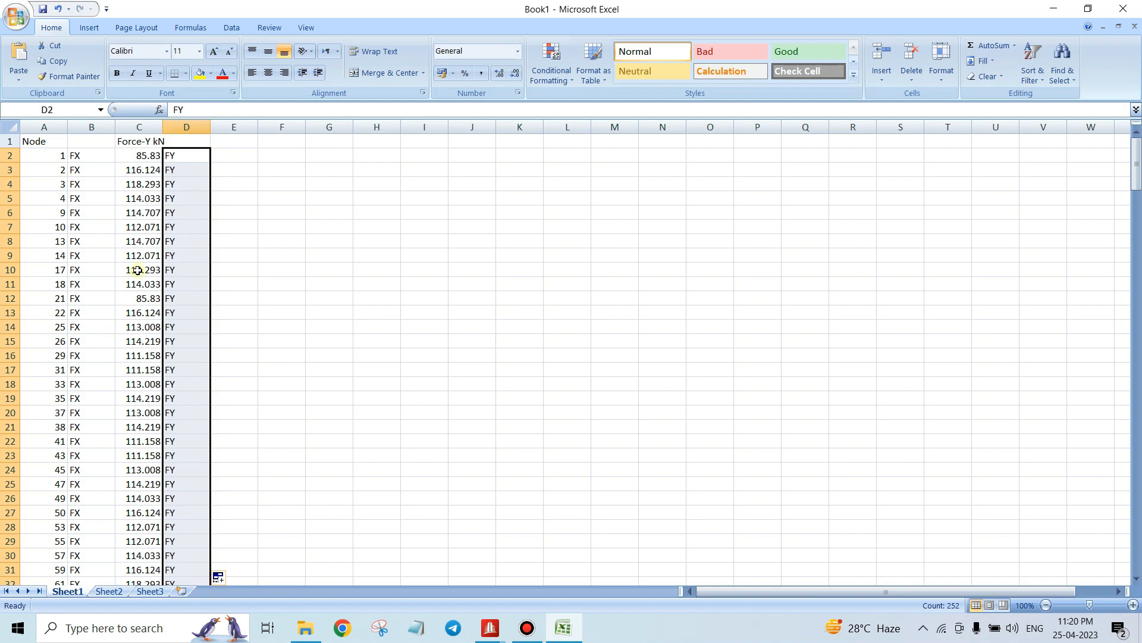
Copy the Force-Y column C and paste it into column E after the FY labels
{"action": "left_click", "coordinate": [136, 156]}
{"action": "key", "text": "ctrl+Up"}
{"action": "key", "text": "ctrl+shift+Down"}
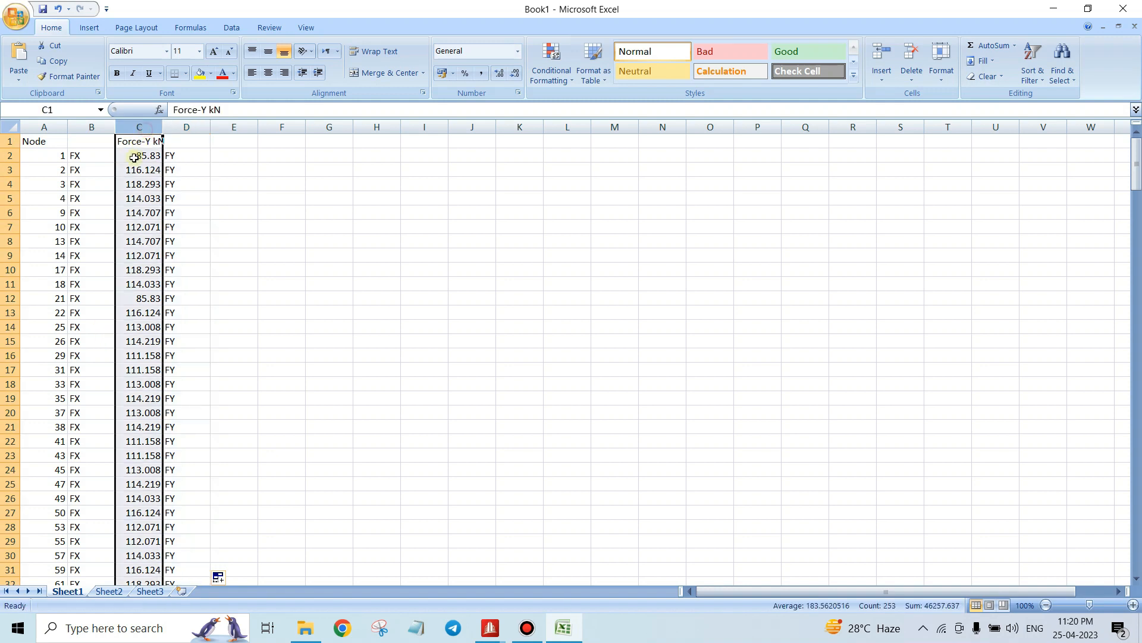
{"action": "right_click", "coordinate": [134, 158]}
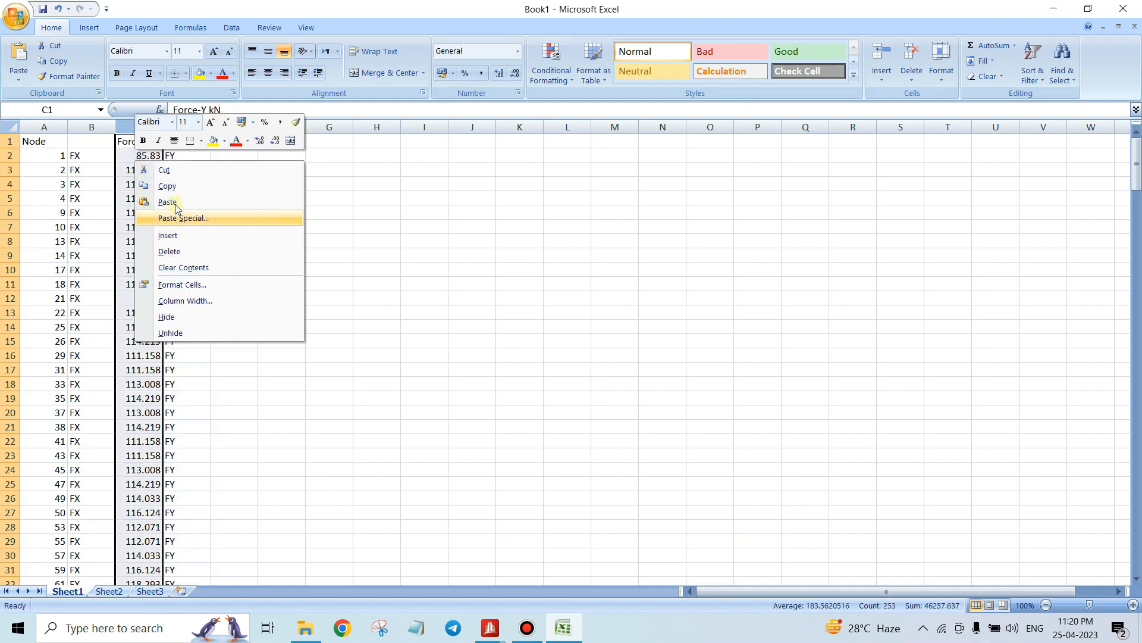
{"action": "left_click", "coordinate": [167, 186]}
{"action": "left_click", "coordinate": [218, 127]}
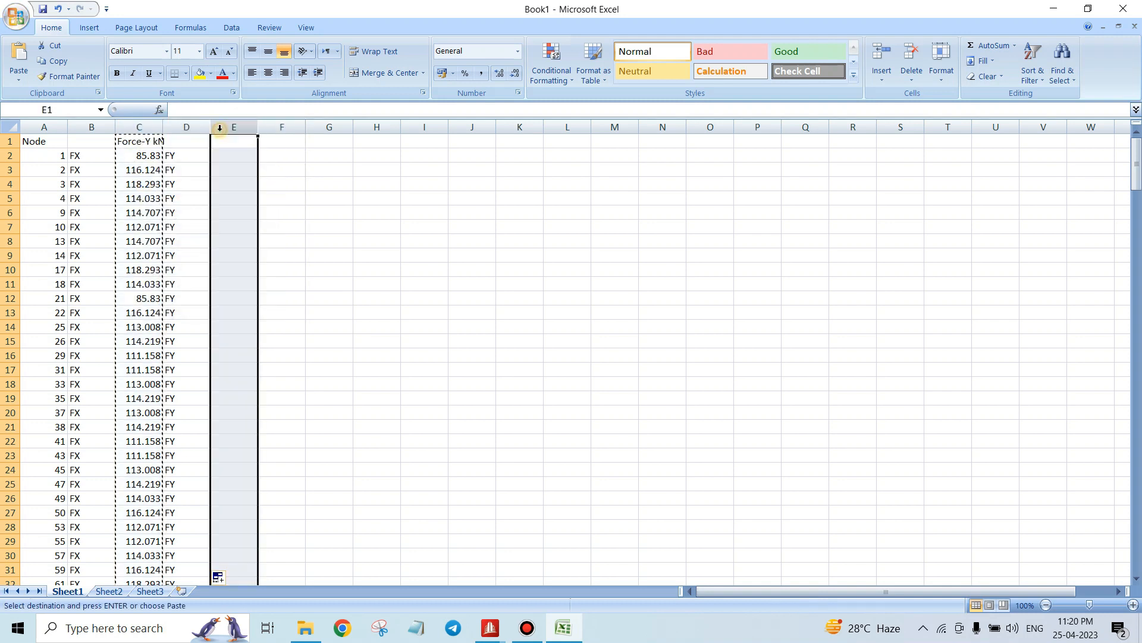
{"action": "left_click", "coordinate": [159, 127]}
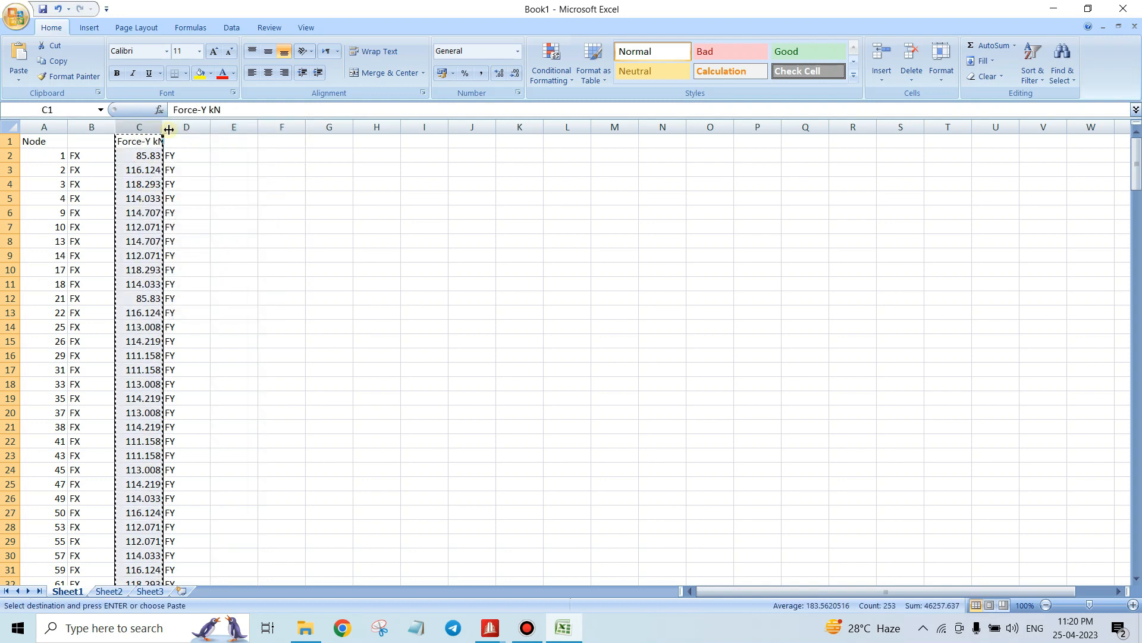
{"action": "left_click", "coordinate": [225, 127]}
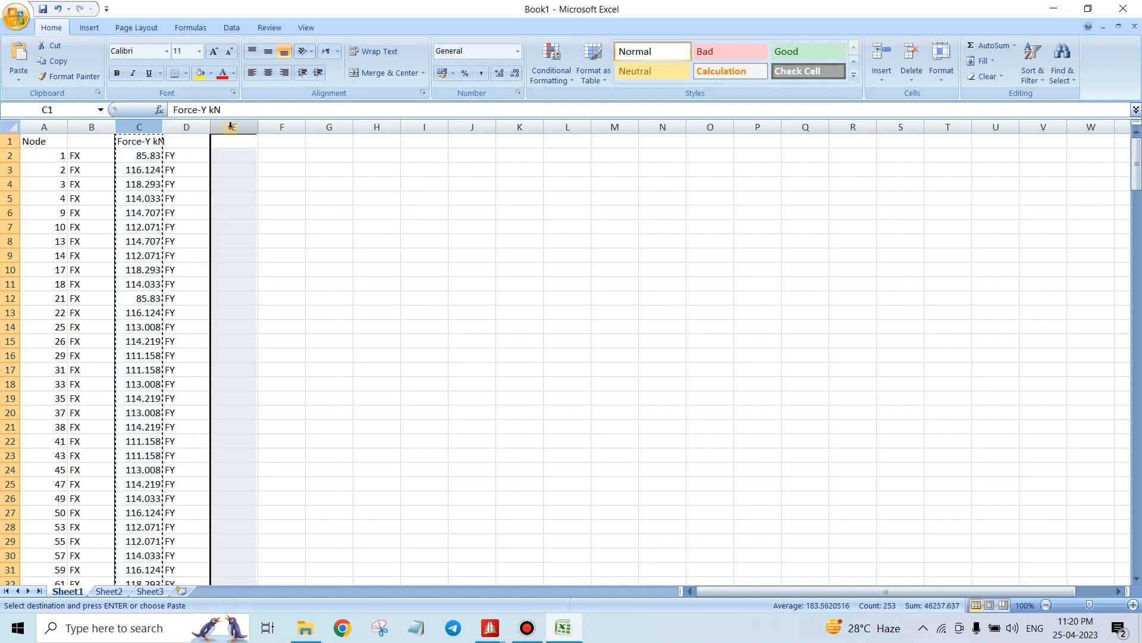
{"action": "key", "text": "ctrl+v"}
{"action": "left_click", "coordinate": [356, 229]}
{"action": "key", "text": "Escape"}
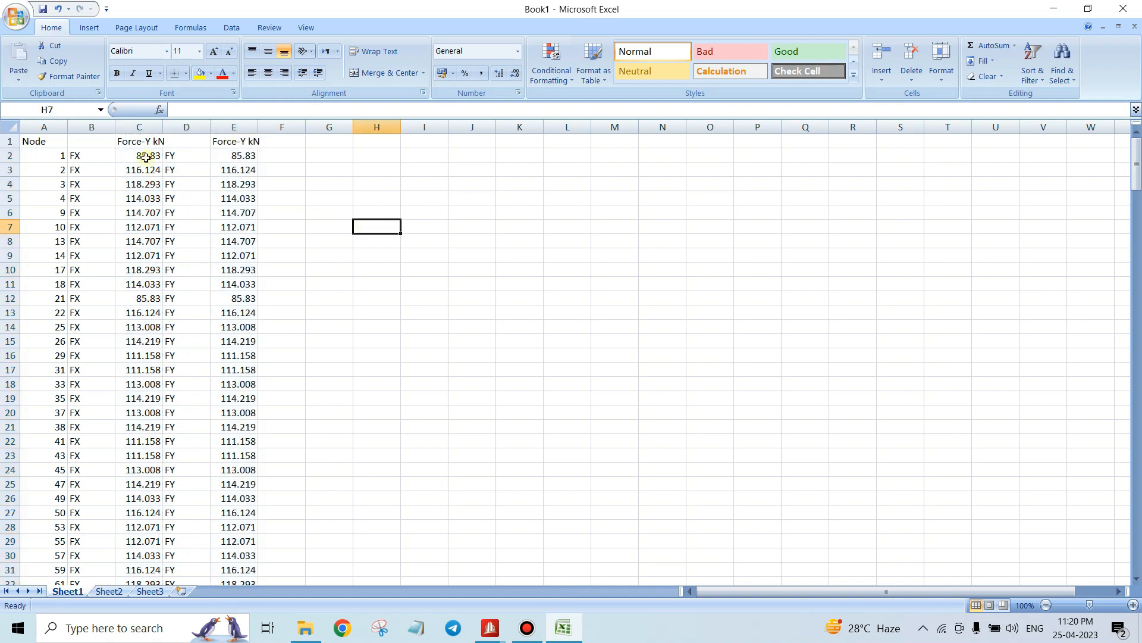
Copy the Force-Y values in column E and paste them into column G
{"action": "left_click", "coordinate": [97, 154]}
{"action": "left_click", "coordinate": [136, 127]}
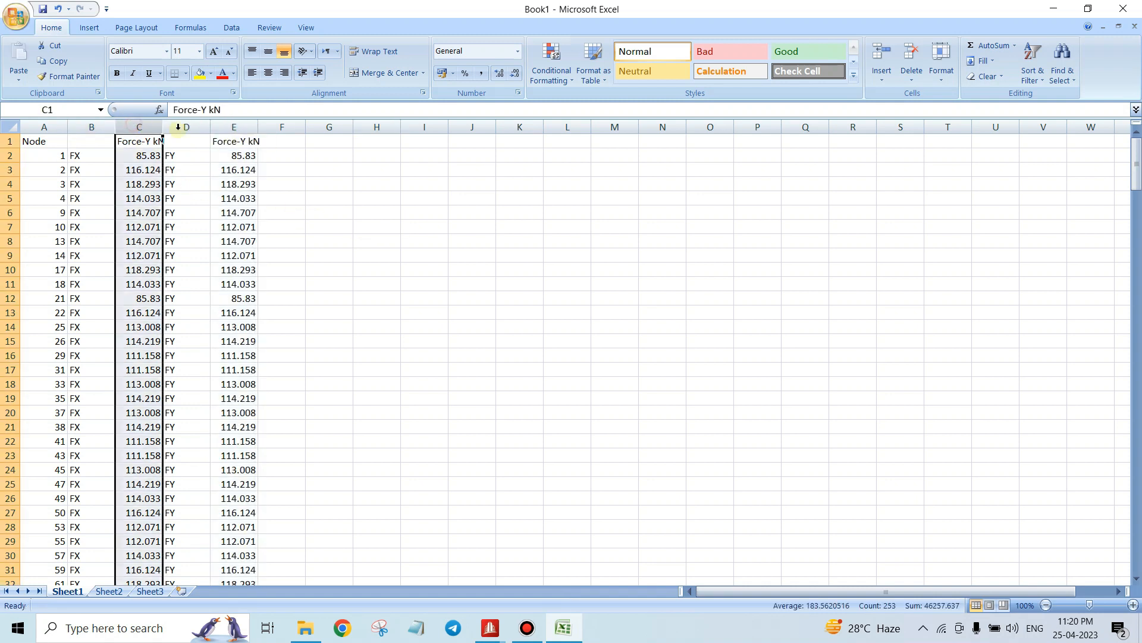
{"action": "left_click", "coordinate": [233, 126]}
{"action": "left_click", "coordinate": [341, 128]}
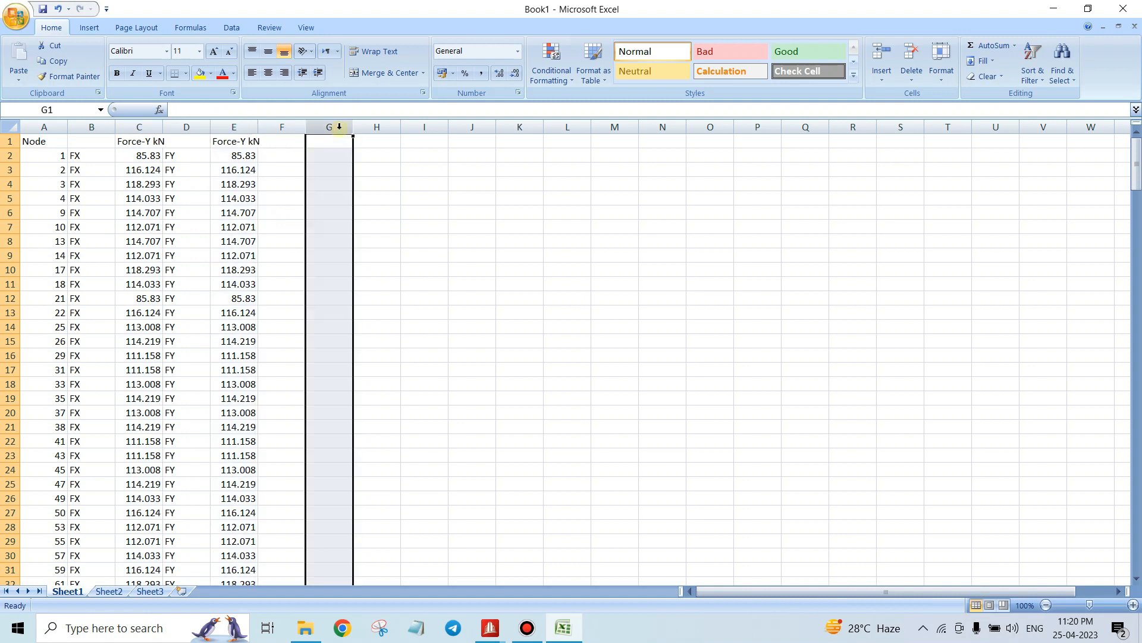
{"action": "left_click", "coordinate": [233, 127]}
{"action": "key", "text": "ctrl+c"}
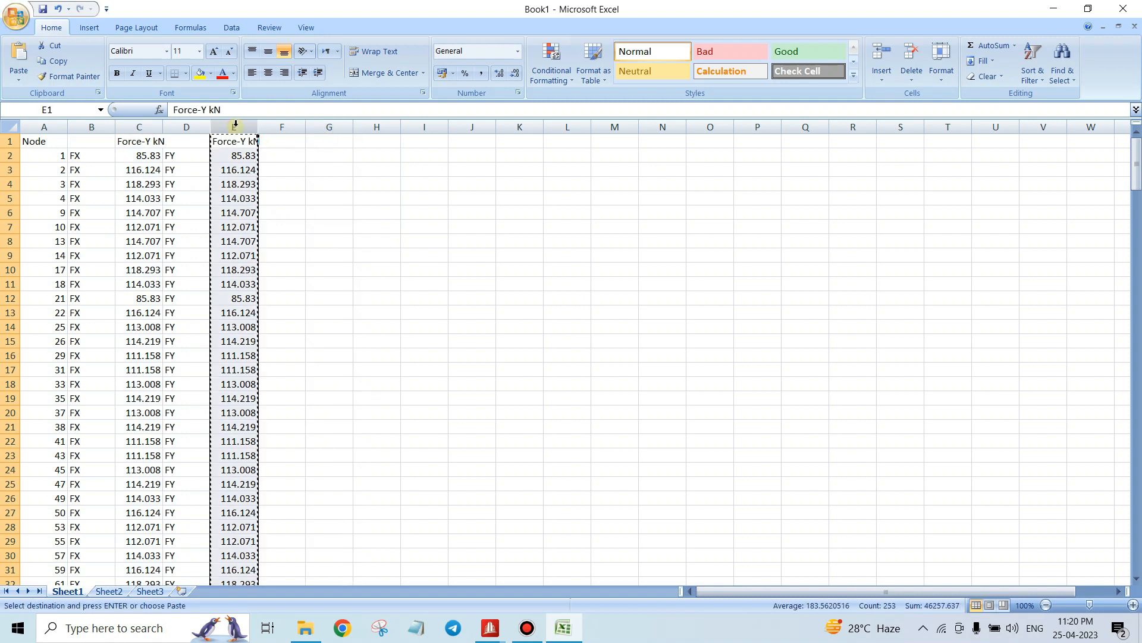
{"action": "left_click", "coordinate": [328, 127]}
{"action": "key", "text": "ctrl+v"}
Enter FZ in cell F2 and fill it down column F for every node row
{"action": "left_click", "coordinate": [293, 154]}
{"action": "key", "text": "Escape"}
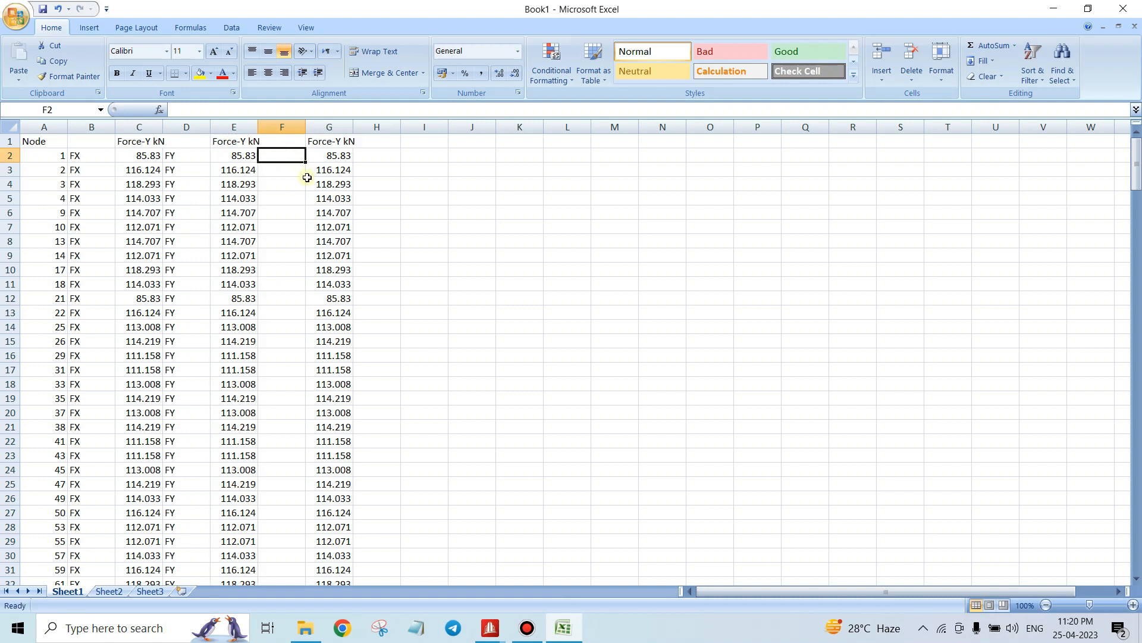
{"action": "type", "text": "FZ"}
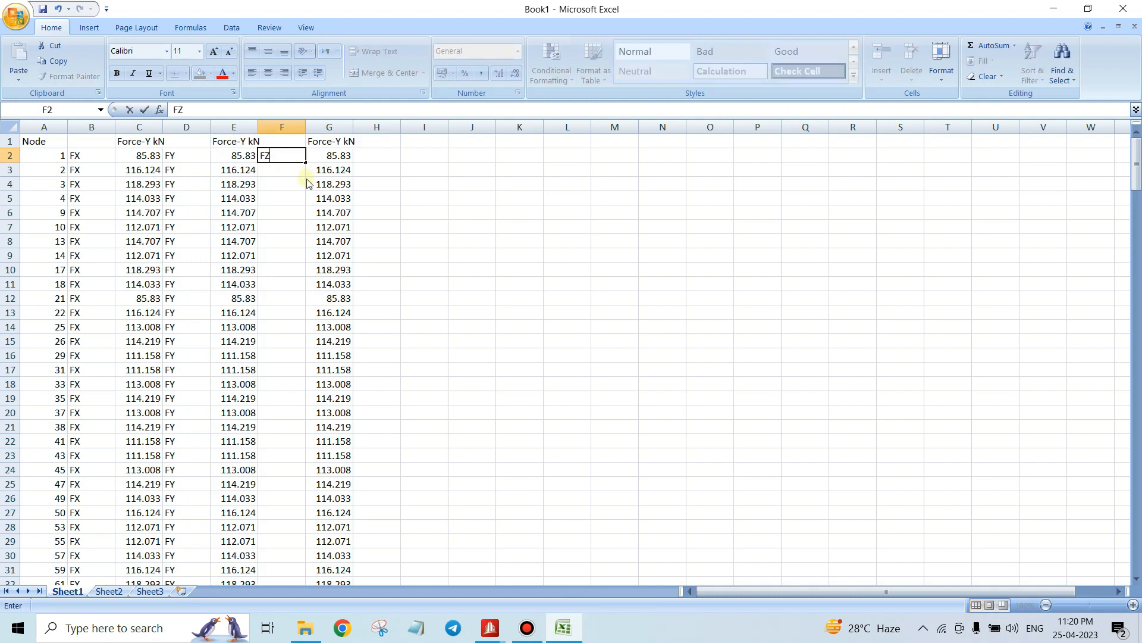
{"action": "key", "text": "Return"}
{"action": "left_click", "coordinate": [285, 157]}
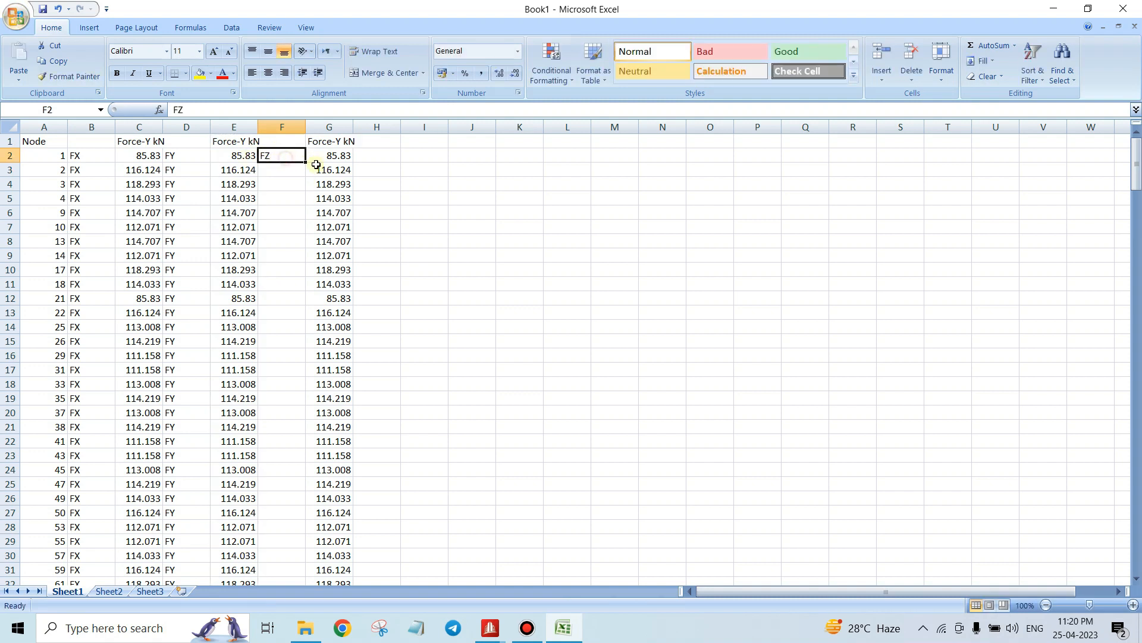
{"action": "double_click", "coordinate": [309, 164]}
{"action": "left_click", "coordinate": [471, 212]}
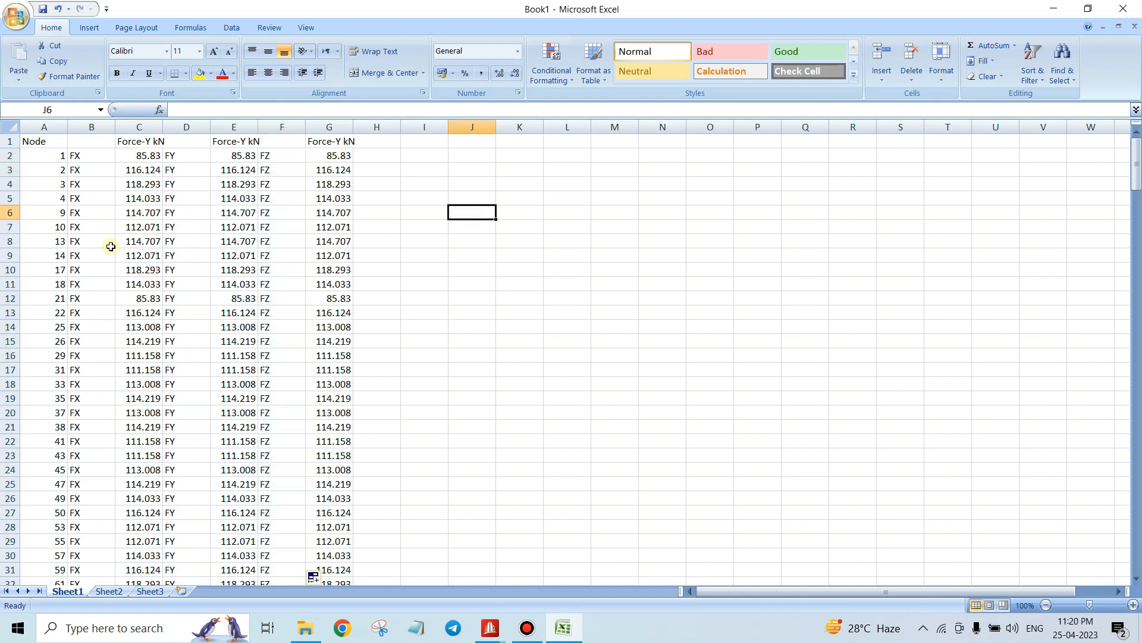
Delete header row 1 so that the sheet holds only the node load rows
{"action": "left_click", "coordinate": [124, 231]}
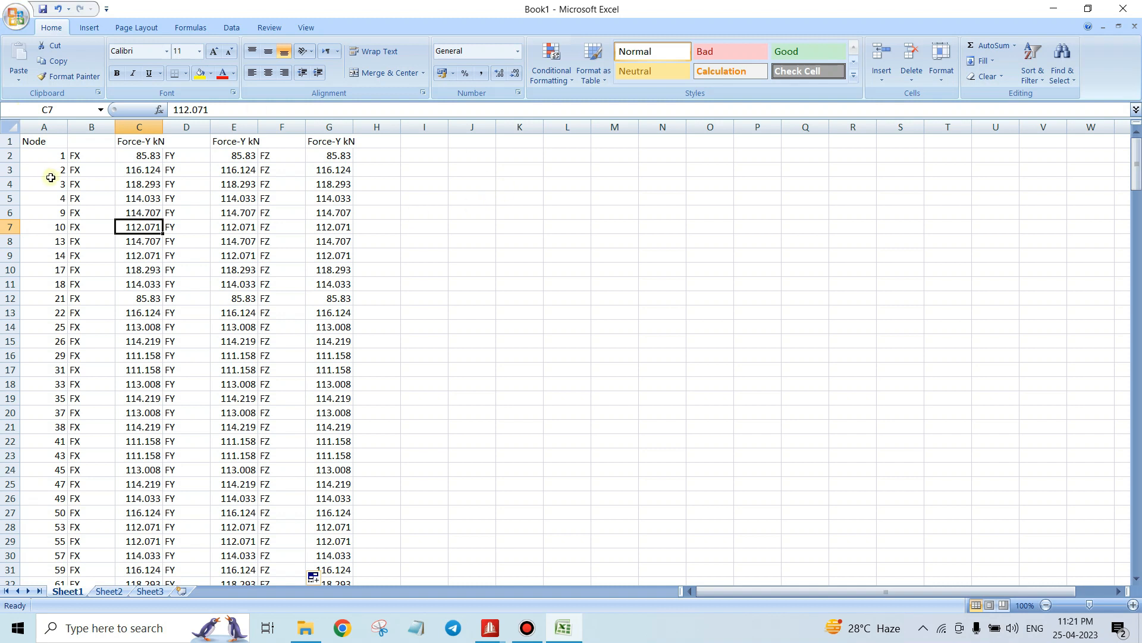
{"action": "left_click", "coordinate": [8, 142]}
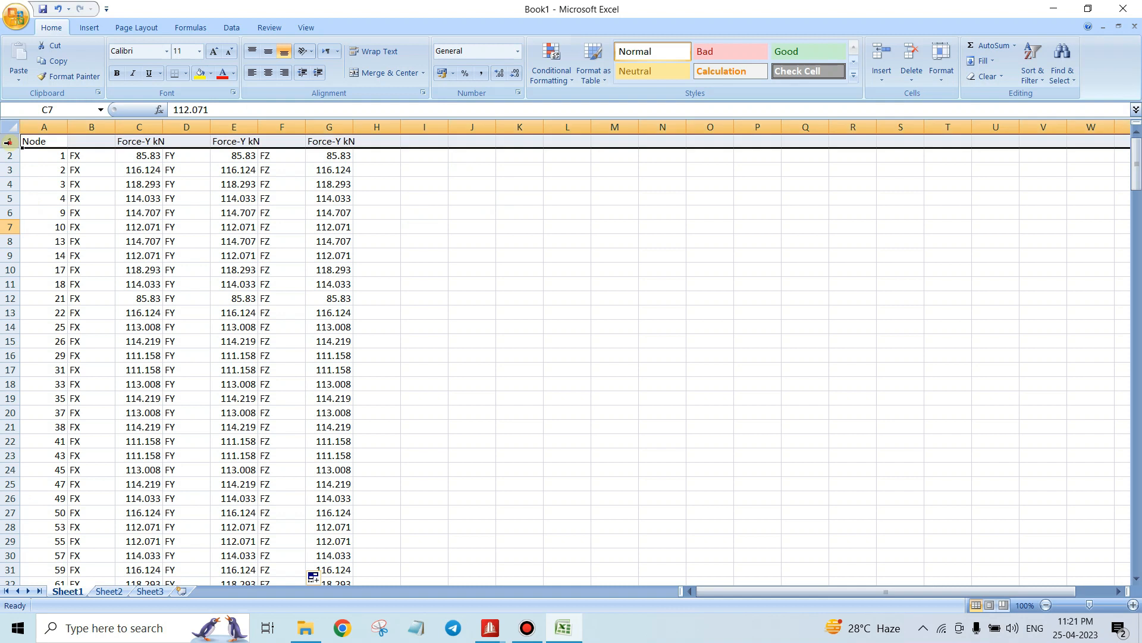
{"action": "right_click", "coordinate": [138, 143]}
{"action": "left_click", "coordinate": [166, 216]}
{"action": "left_click", "coordinate": [170, 227]}
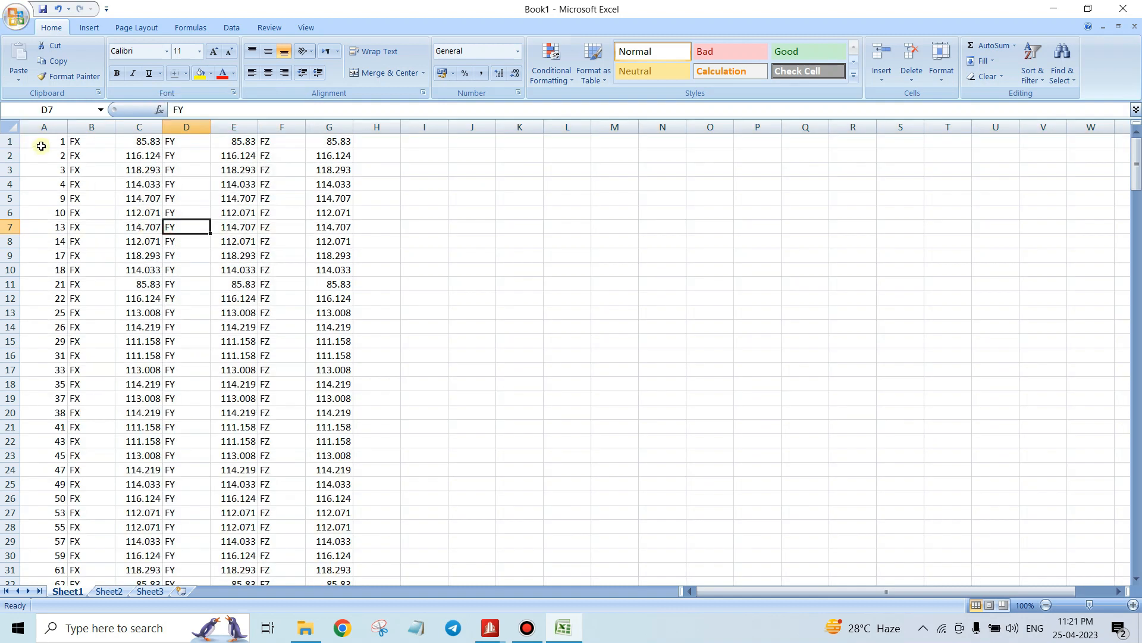
Examine the node numbers, FX, FY and FZ labels and their force values in the arranged rows
{"action": "left_click_drag", "start_coordinate": [47, 142], "coordinate": [44, 285]}
{"action": "left_click_drag", "start_coordinate": [87, 140], "coordinate": [97, 242]}
{"action": "left_click_drag", "start_coordinate": [191, 141], "coordinate": [192, 213]}
{"action": "left_click_drag", "start_coordinate": [288, 143], "coordinate": [285, 213]}
{"action": "left_click_drag", "start_coordinate": [131, 156], "coordinate": [138, 185]}
{"action": "left_click_drag", "start_coordinate": [203, 145], "coordinate": [219, 210]}
{"action": "left_click_drag", "start_coordinate": [293, 175], "coordinate": [289, 186]}
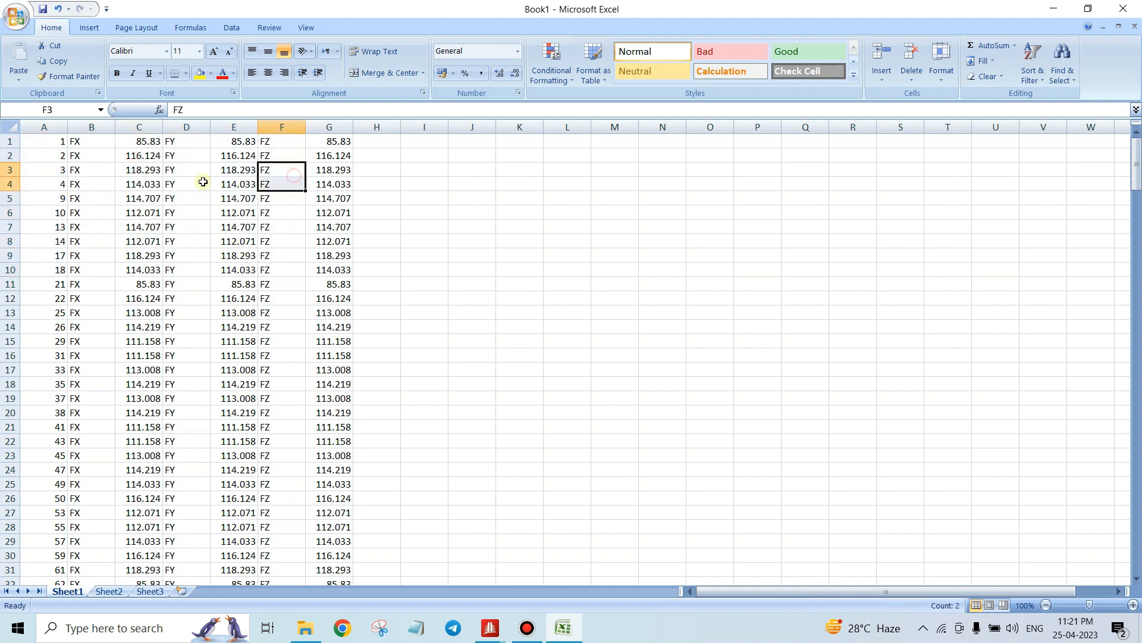
{"action": "left_click", "coordinate": [131, 156]}
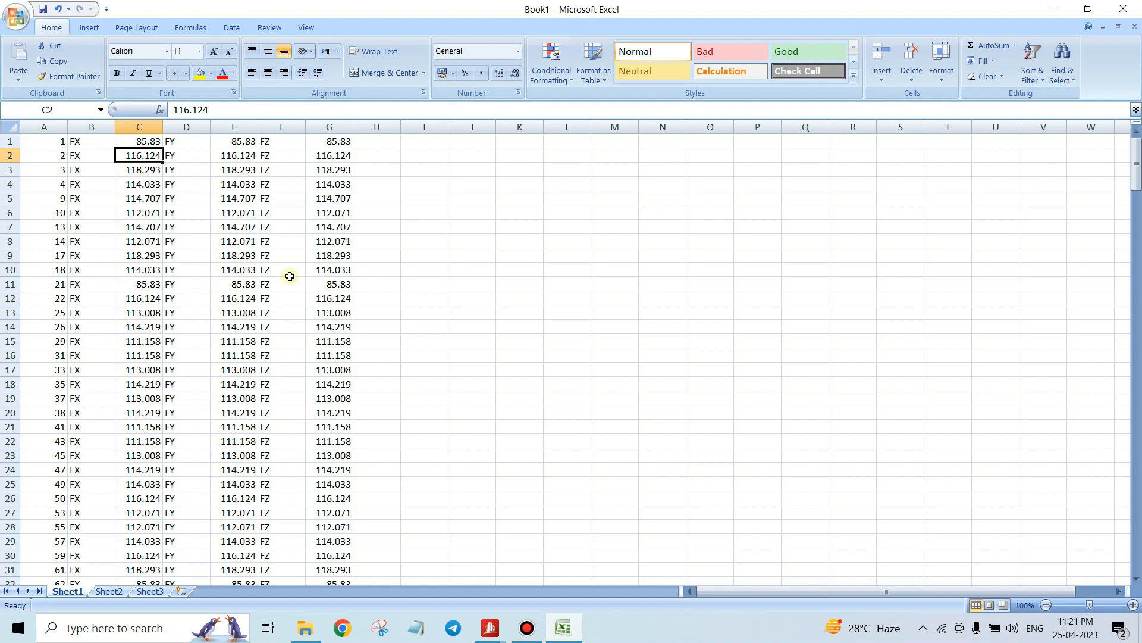
Copy all node load rows in columns A to G, from row 1 down to row 252
{"action": "left_click_drag", "start_coordinate": [34, 126], "coordinate": [329, 128]}
{"action": "left_click", "coordinate": [102, 131]}
{"action": "left_click_drag", "start_coordinate": [47, 137], "coordinate": [314, 140]}
{"action": "key", "text": "ctrl+shift+Down"}
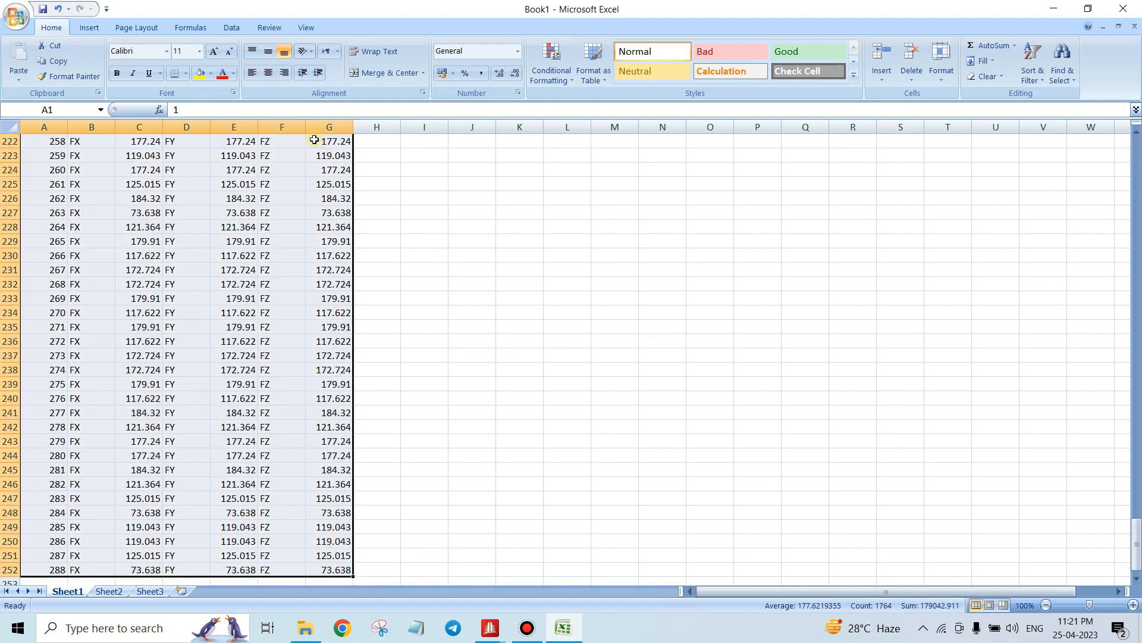
{"action": "key", "text": "ctrl+c"}
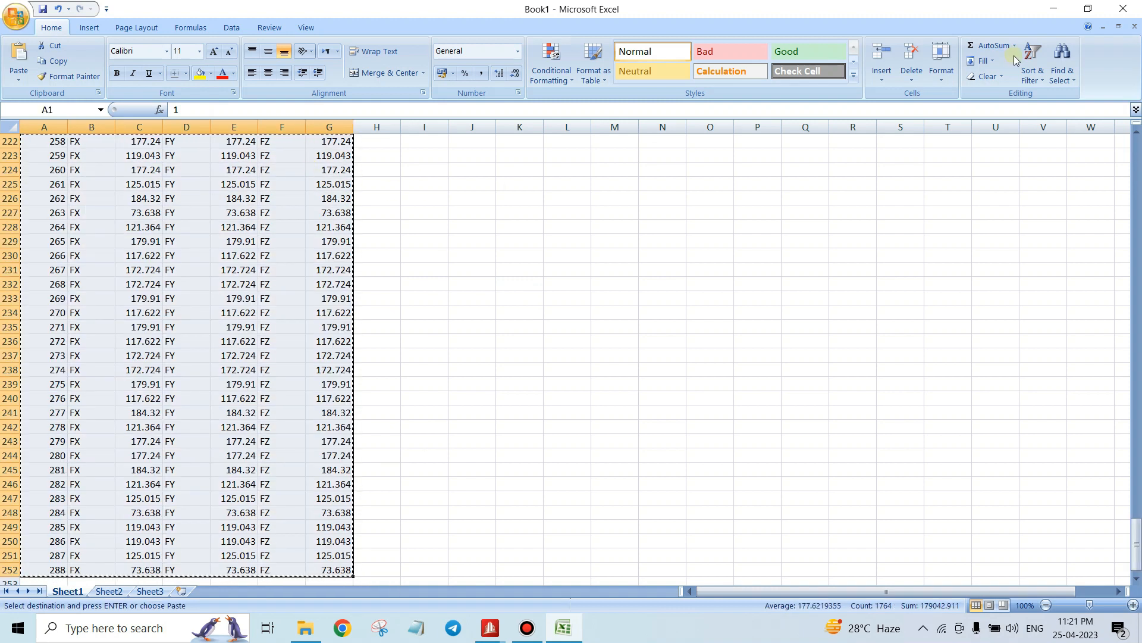
Switch to the Structure1 model in STAAD.Pro and close its Support Reaction table
{"action": "key", "text": "alt+Tab"}
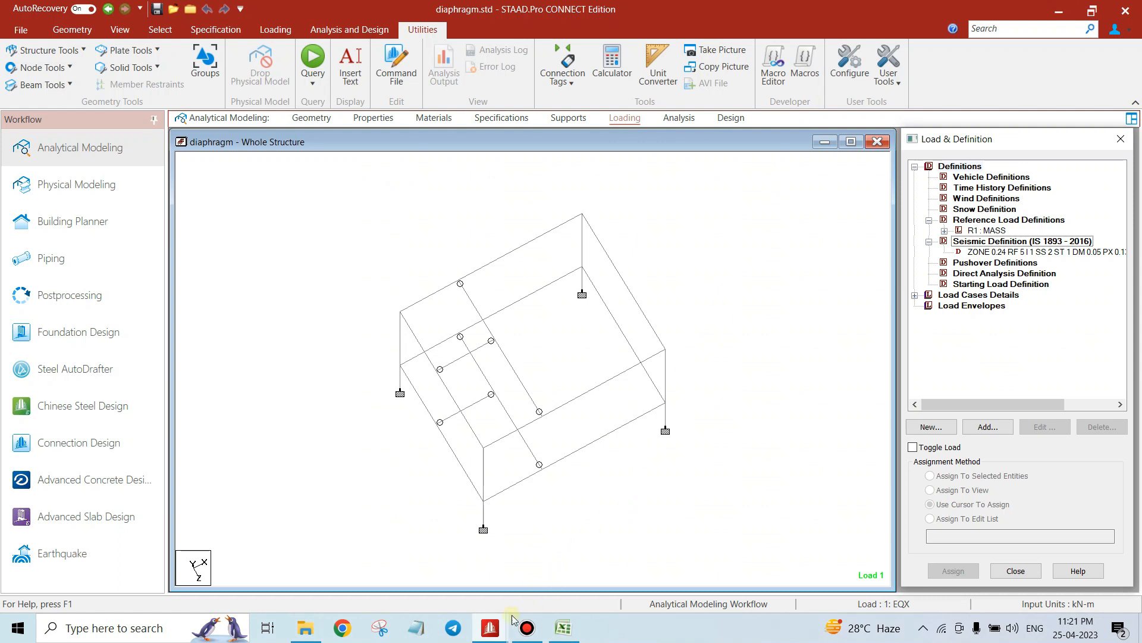
{"action": "mouse_move", "coordinate": [490, 628]}
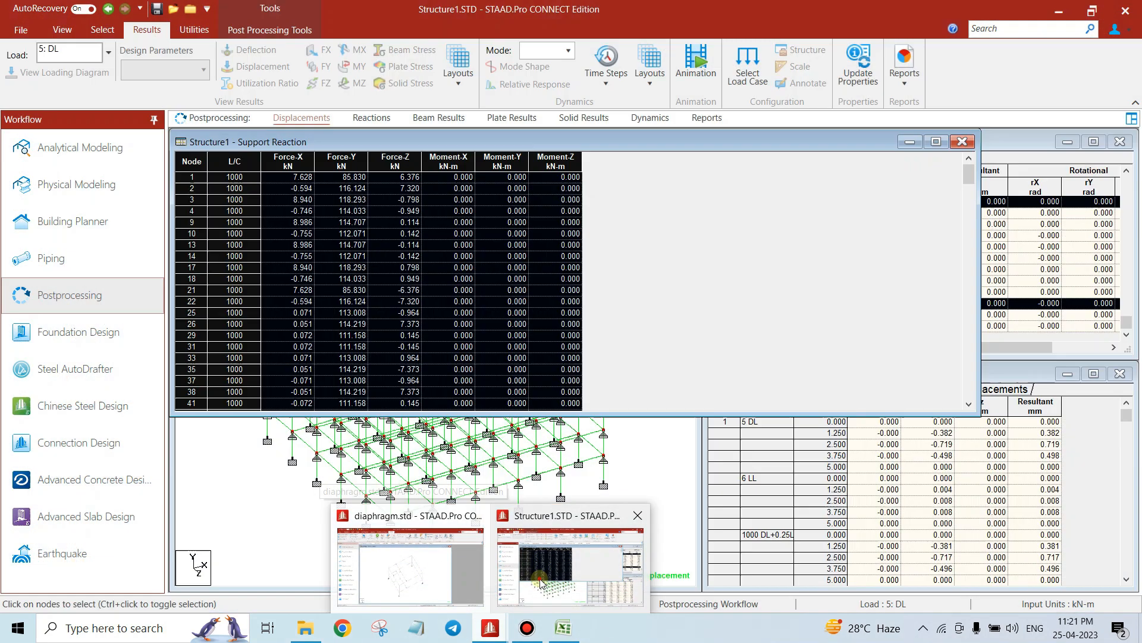
{"action": "left_click", "coordinate": [571, 566]}
{"action": "left_click", "coordinate": [962, 142]}
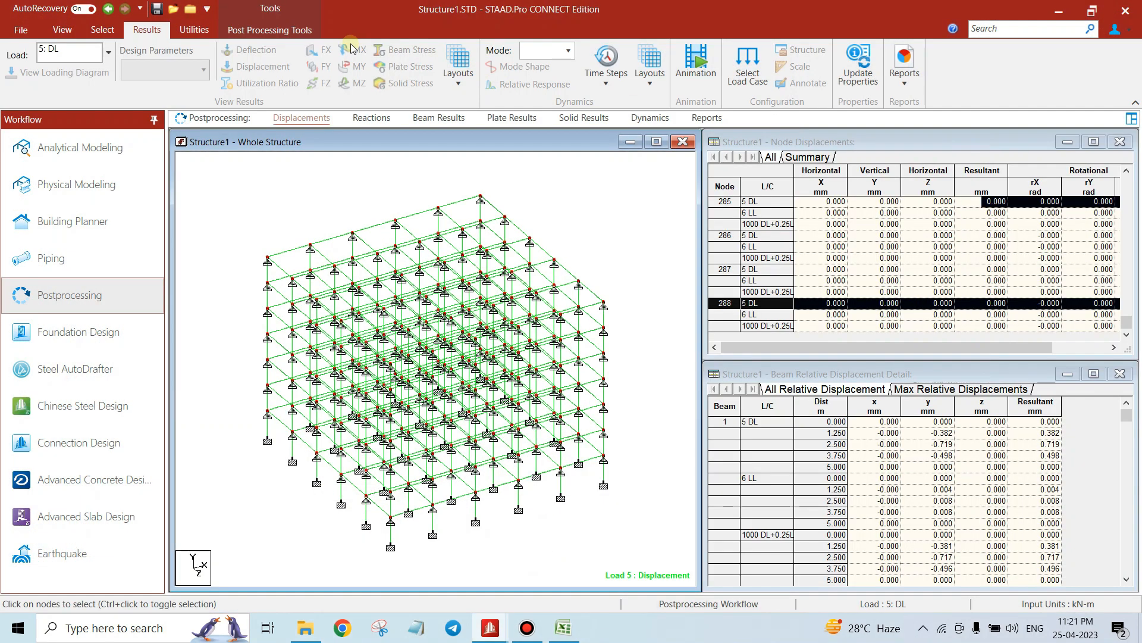
In the model's command file, replace the commented sample joint loads for nodes 1 to 12 with the copied FX/FY/FZ rows
{"action": "left_click", "coordinate": [190, 29]}
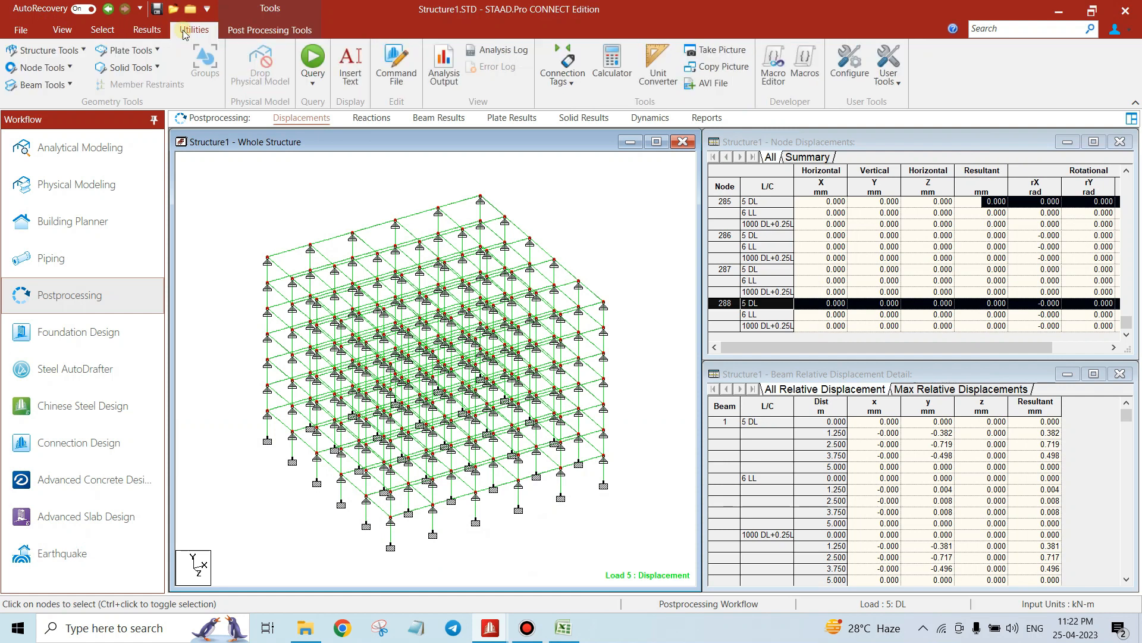
{"action": "left_click", "coordinate": [408, 74]}
{"action": "scroll", "coordinate": [444, 264], "scroll_direction": "down", "scroll_amount": 20}
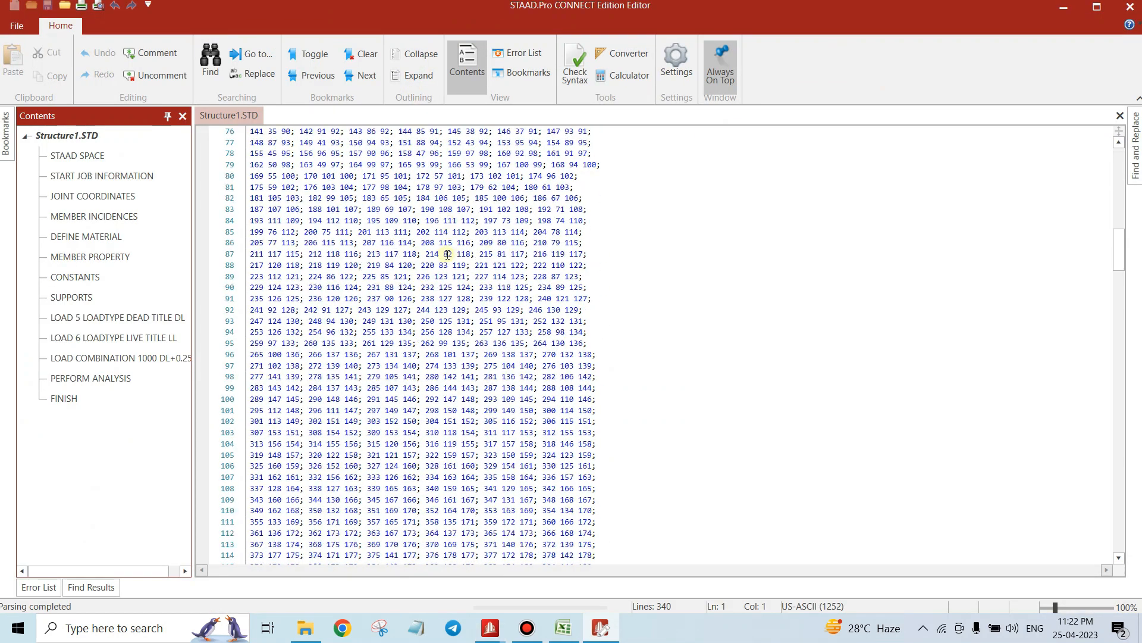
{"action": "scroll", "coordinate": [449, 248], "scroll_direction": "down", "scroll_amount": 5}
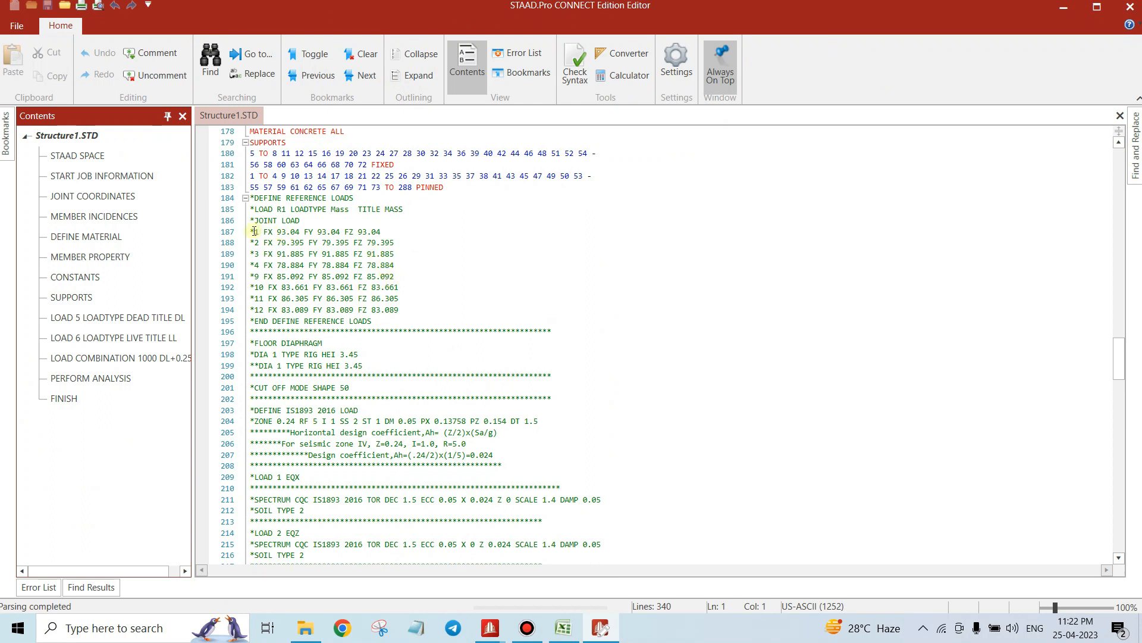
{"action": "left_click_drag", "start_coordinate": [251, 232], "coordinate": [418, 313]}
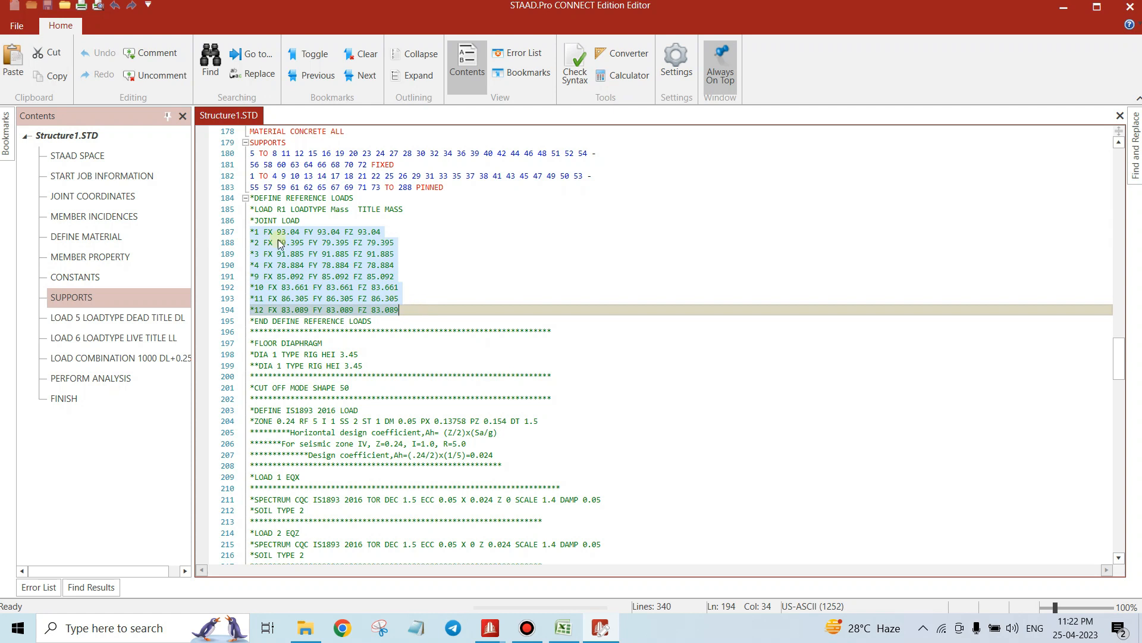
{"action": "key", "text": "ctrl+v"}
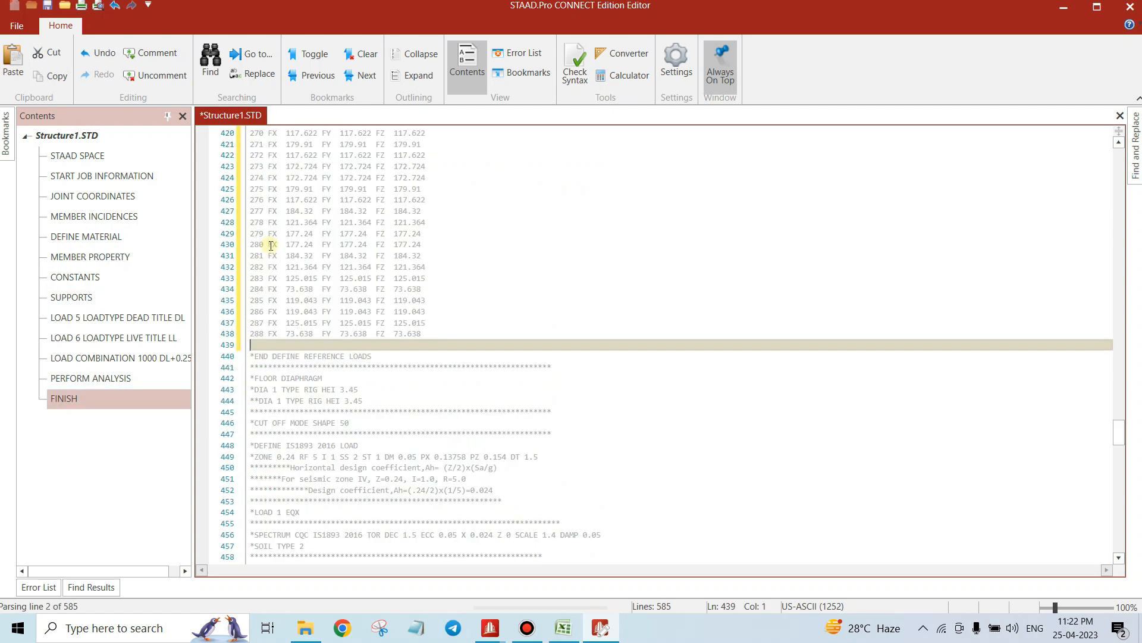
Comment out the two PINNED support lines for nodes 1 to 4 through 288 in the SUPPORTS block
{"action": "scroll", "coordinate": [357, 288], "scroll_direction": "up", "scroll_amount": 13}
{"action": "scroll", "coordinate": [357, 288], "scroll_direction": "up", "scroll_amount": 20}
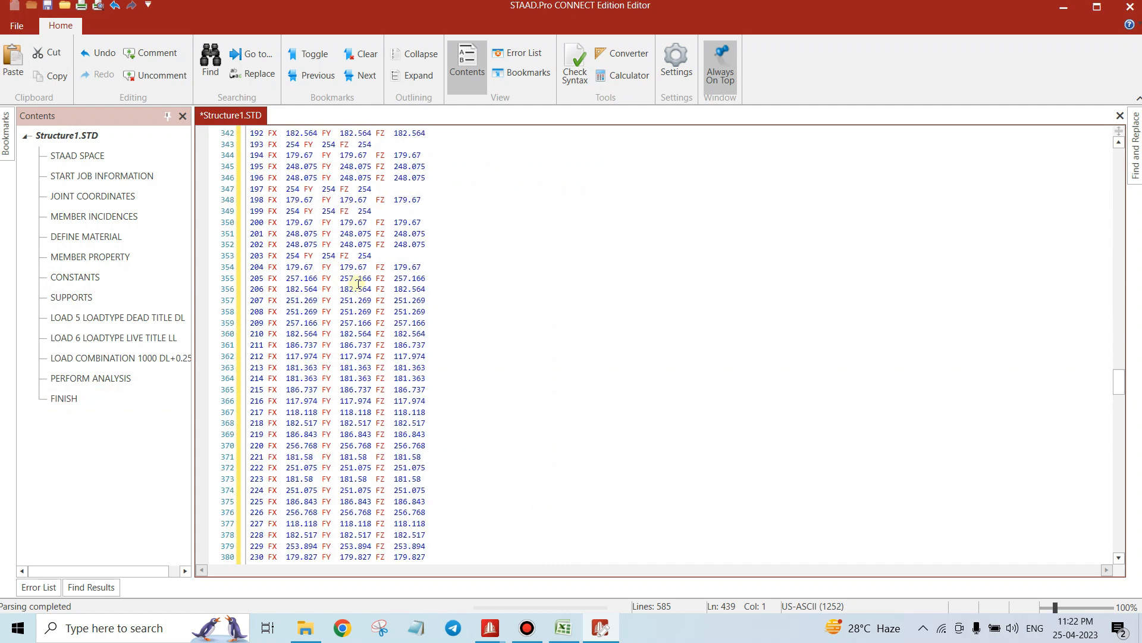
{"action": "scroll", "coordinate": [357, 279], "scroll_direction": "up", "scroll_amount": 5}
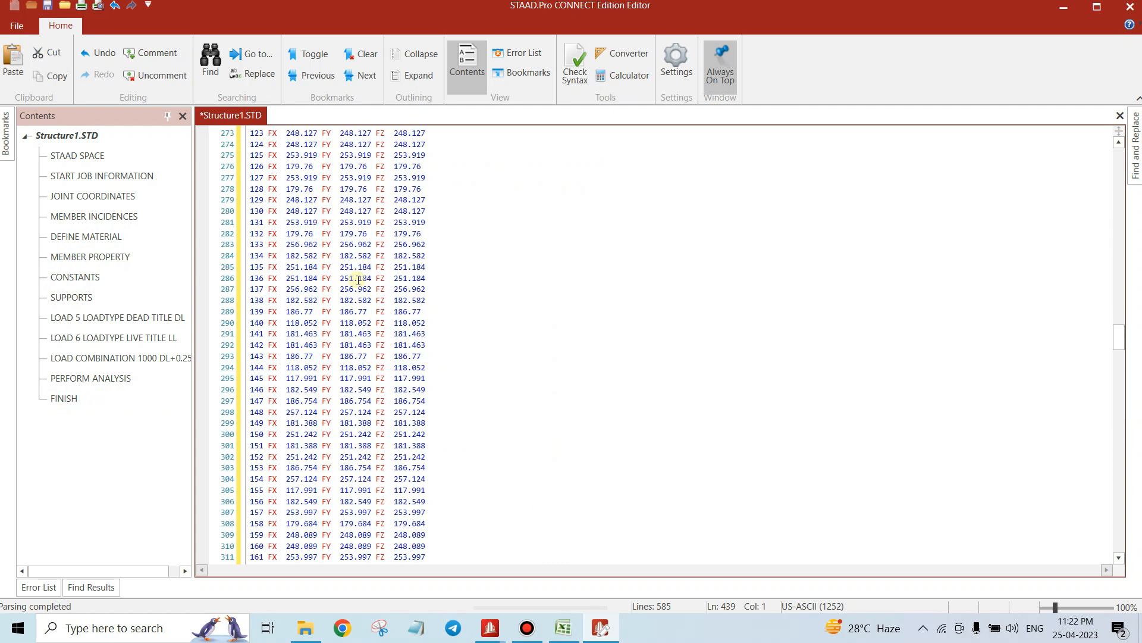
{"action": "scroll", "coordinate": [358, 280], "scroll_direction": "up", "scroll_amount": 12}
{"action": "scroll", "coordinate": [364, 302], "scroll_direction": "up", "scroll_amount": 7}
{"action": "scroll", "coordinate": [365, 307], "scroll_direction": "up", "scroll_amount": 20}
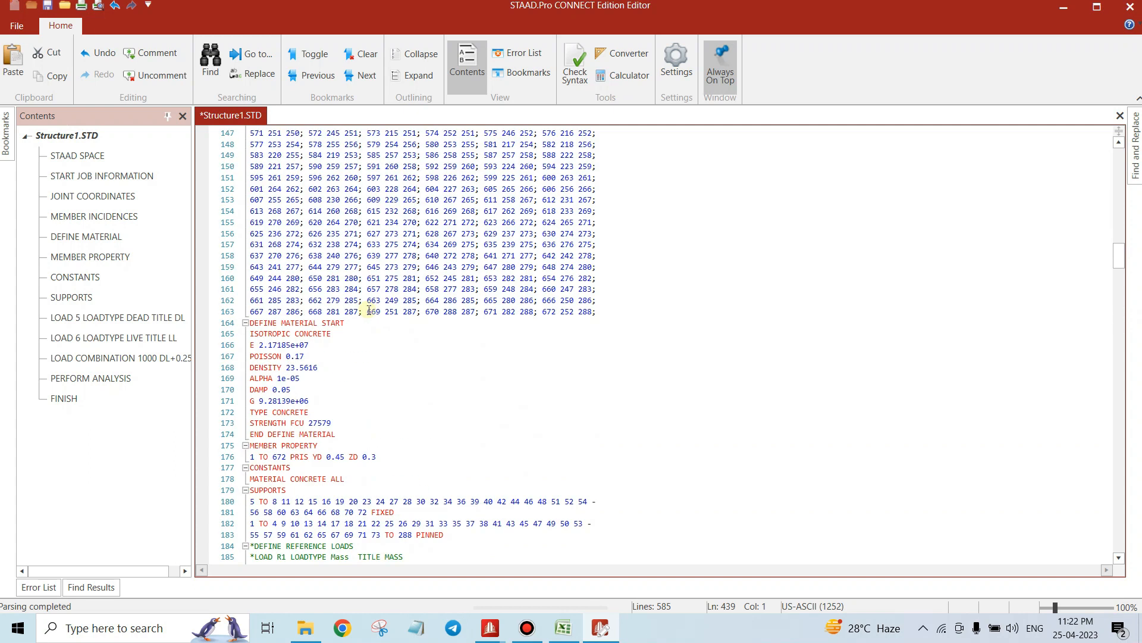
{"action": "scroll", "coordinate": [369, 312], "scroll_direction": "down", "scroll_amount": 5}
{"action": "left_click_drag", "start_coordinate": [457, 360], "coordinate": [312, 356]}
{"action": "left_click_drag", "start_coordinate": [451, 363], "coordinate": [248, 356]}
{"action": "left_click", "coordinate": [156, 53]}
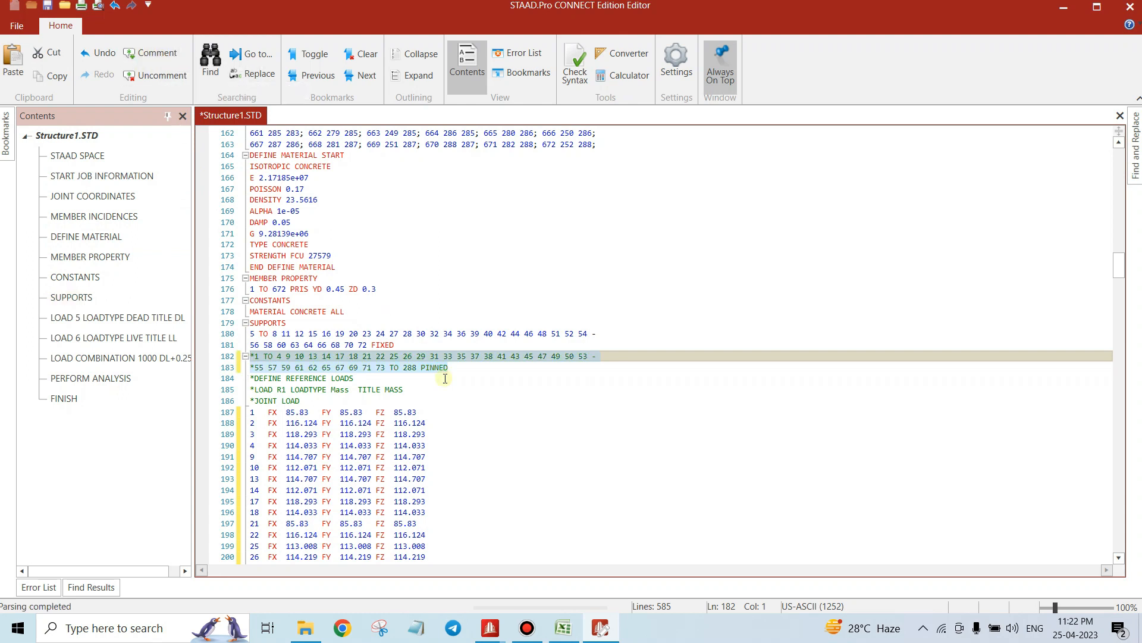
Comment out the LOAD COMB 1000 DL+0.25LL lines together with the PERFORM ANALYSIS and FINISH lines directly below them
{"action": "scroll", "coordinate": [440, 372], "scroll_direction": "down", "scroll_amount": 16}
{"action": "scroll", "coordinate": [433, 377], "scroll_direction": "up", "scroll_amount": 14}
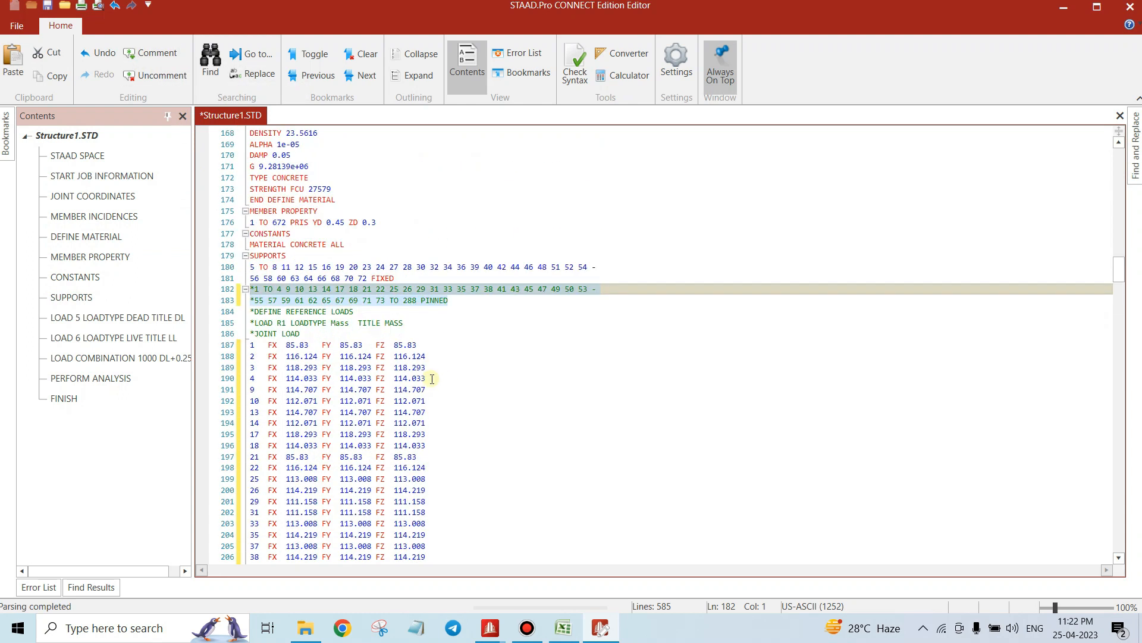
{"action": "scroll", "coordinate": [432, 378], "scroll_direction": "down", "scroll_amount": 20}
{"action": "scroll", "coordinate": [427, 331], "scroll_direction": "down", "scroll_amount": 15}
{"action": "left_click", "coordinate": [280, 401]}
{"action": "left_click_drag", "start_coordinate": [279, 400], "coordinate": [250, 367]}
{"action": "left_click", "coordinate": [153, 52]}
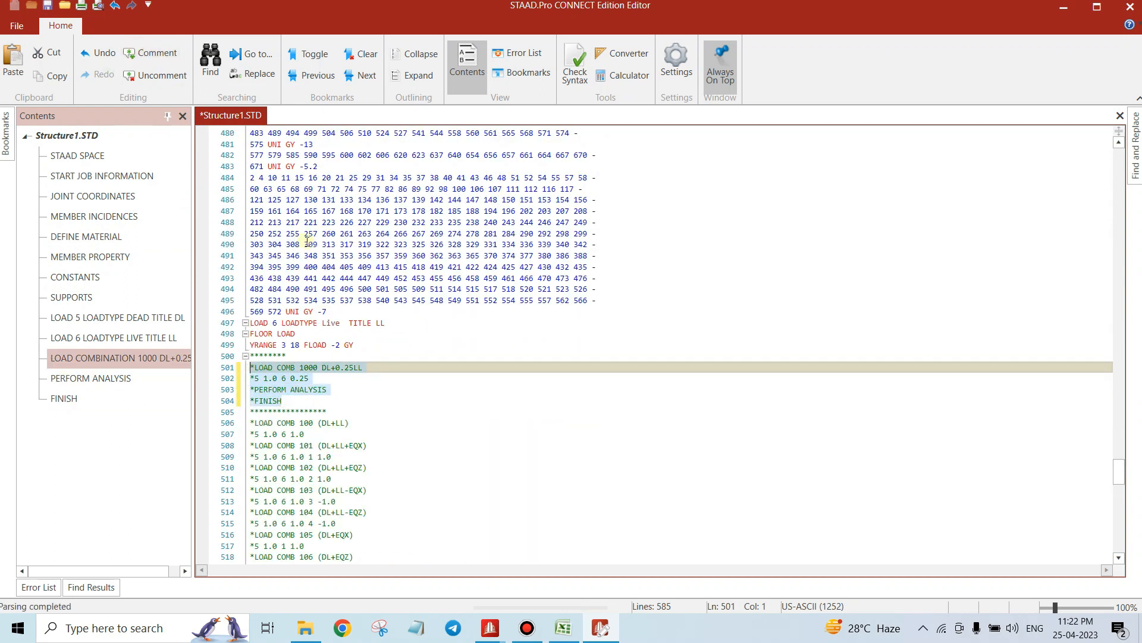
Uncomment the DEFINE REFERENCE LOADS, LOAD R1 LOADTYPE Mass TITLE MASS and JOINT LOAD lines above the pasted node loads
{"action": "scroll", "coordinate": [321, 273], "scroll_direction": "up", "scroll_amount": 18}
{"action": "scroll", "coordinate": [336, 301], "scroll_direction": "up", "scroll_amount": 20}
{"action": "scroll", "coordinate": [345, 327], "scroll_direction": "up", "scroll_amount": 20}
{"action": "scroll", "coordinate": [364, 351], "scroll_direction": "up", "scroll_amount": 20}
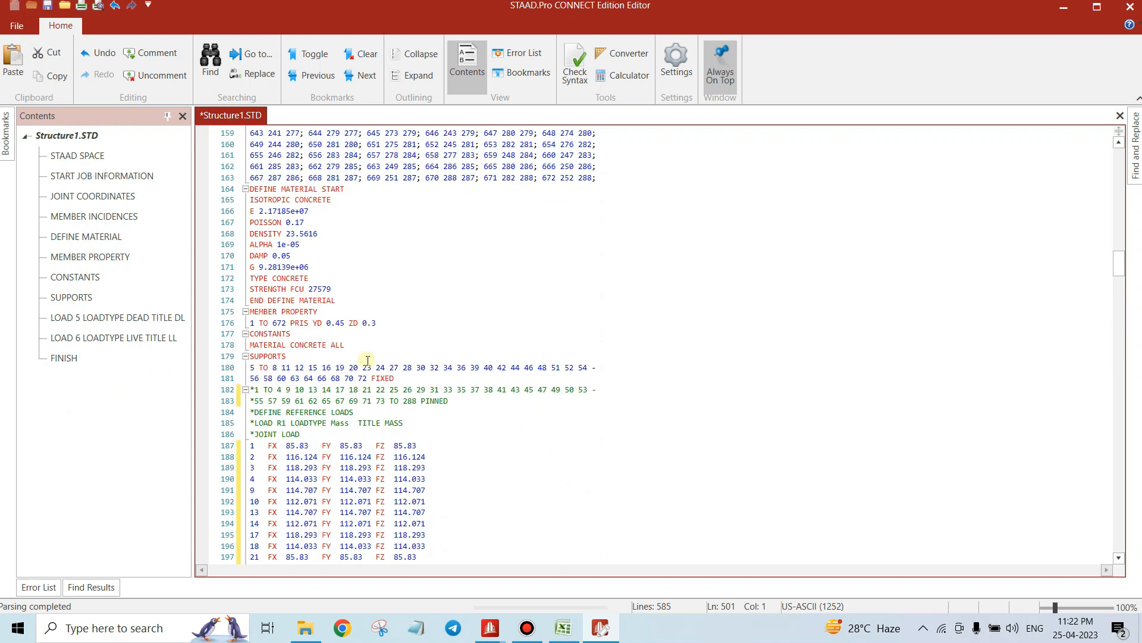
{"action": "scroll", "coordinate": [357, 345], "scroll_direction": "down", "scroll_amount": 4}
{"action": "left_click_drag", "start_coordinate": [255, 278], "coordinate": [316, 300]}
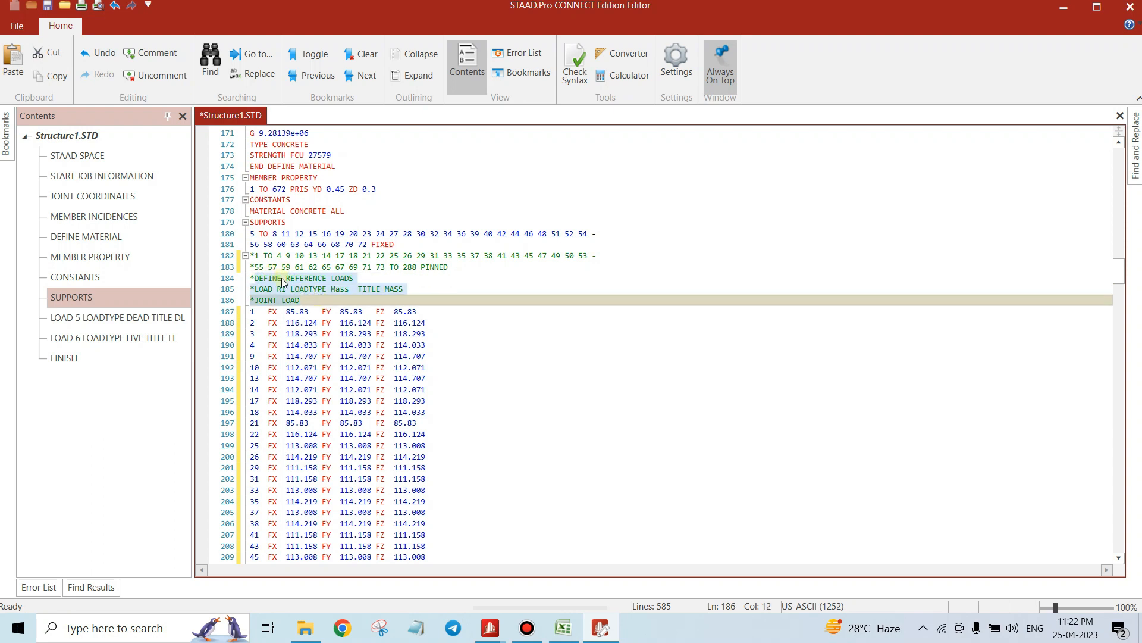
{"action": "left_click", "coordinate": [152, 53]}
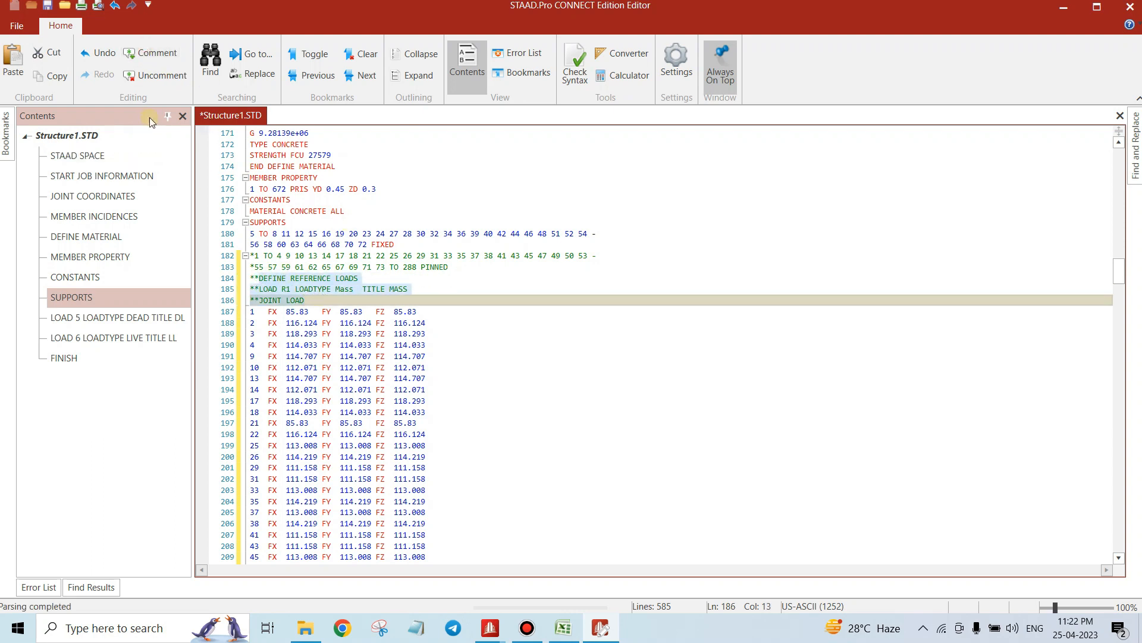
{"action": "left_click", "coordinate": [157, 75]}
{"action": "left_click", "coordinate": [158, 75]}
Insert a separator line of asterisks between the commented PINNED supports and DEFINE REFERENCE LOADS
{"action": "left_click", "coordinate": [485, 270]}
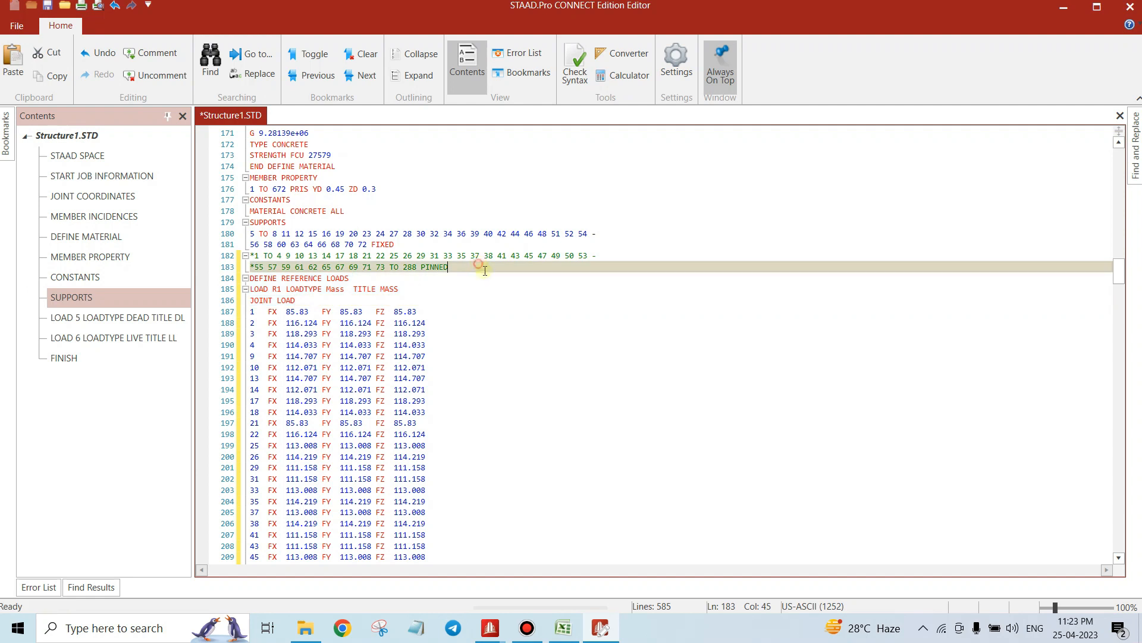
{"action": "key", "text": "Return"}
{"action": "type", "text": "******************************************************************************"}
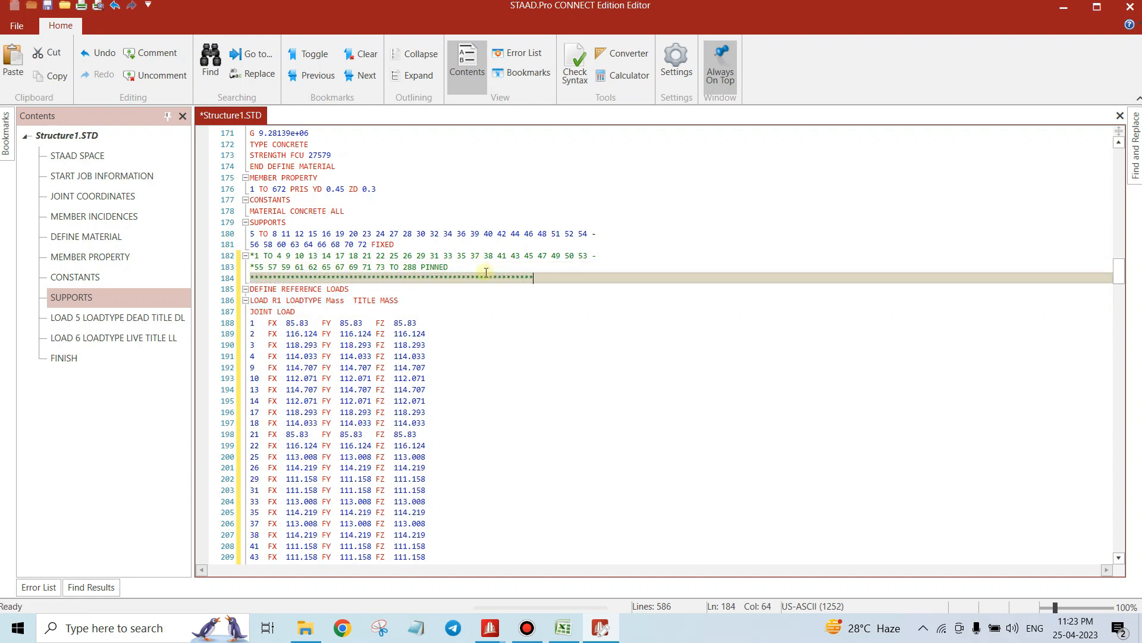
{"action": "type", "text": "**"}
Uncomment the block from END DEFINE REFERENCE LOADS through the SOIL TYPE 2 line of LOAD 4 EQZ
{"action": "scroll", "coordinate": [485, 280], "scroll_direction": "down", "scroll_amount": 20}
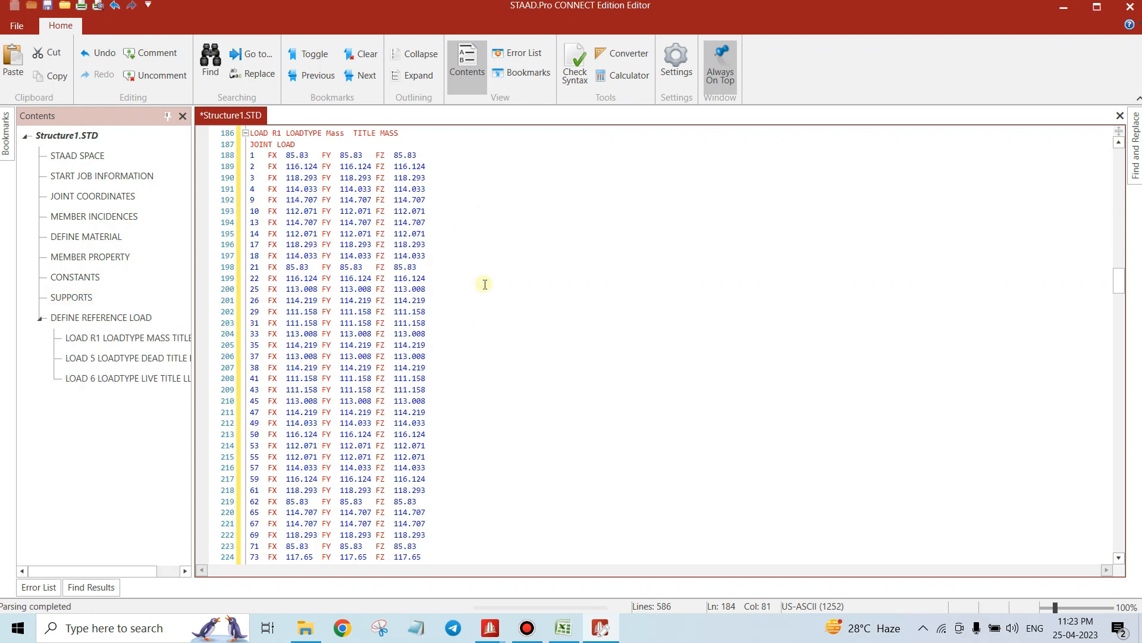
{"action": "scroll", "coordinate": [431, 298], "scroll_direction": "down", "scroll_amount": 20}
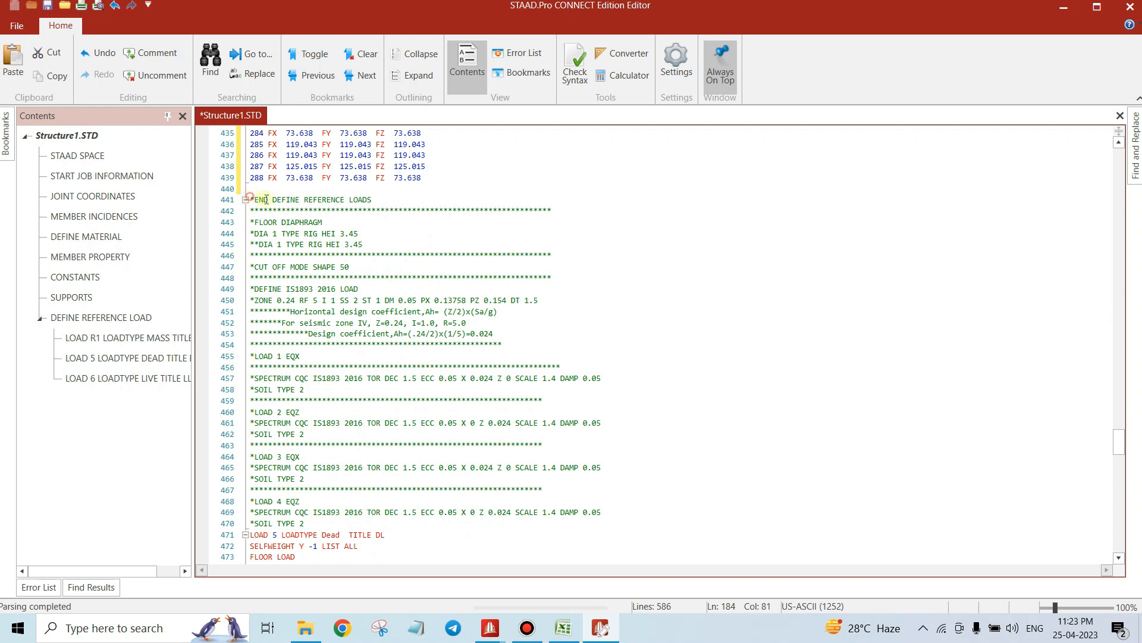
{"action": "left_click_drag", "start_coordinate": [261, 199], "coordinate": [314, 524]}
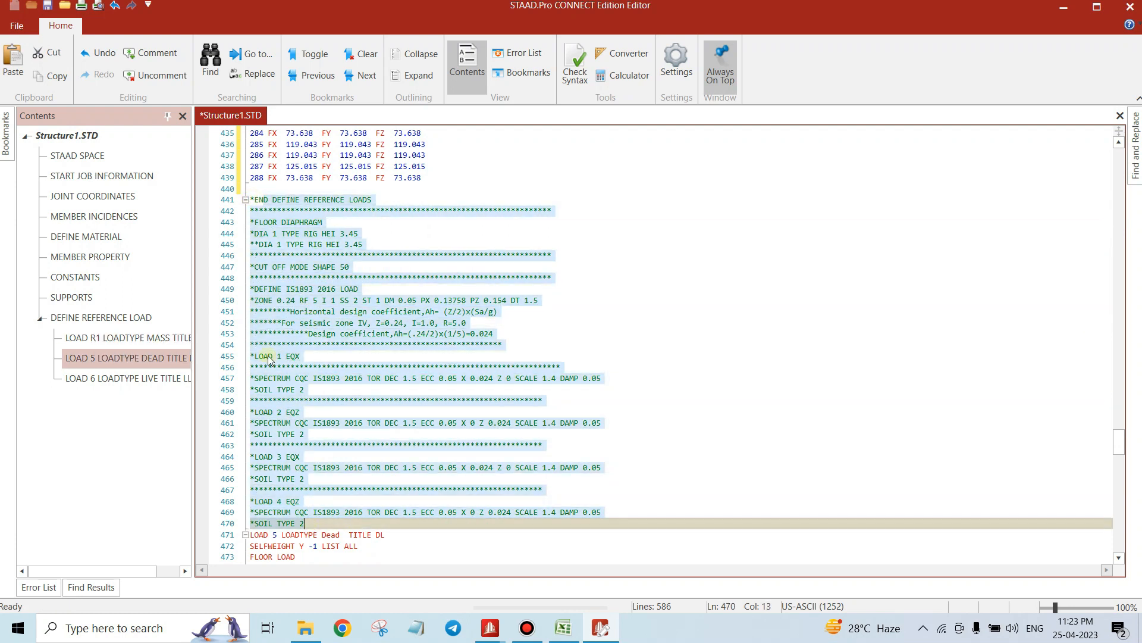
{"action": "left_click", "coordinate": [157, 75]}
{"action": "left_click", "coordinate": [440, 277]}
Delete the blank line between the node 288 joint load and END DEFINE REFERENCE LOADS
{"action": "left_click", "coordinate": [288, 179]}
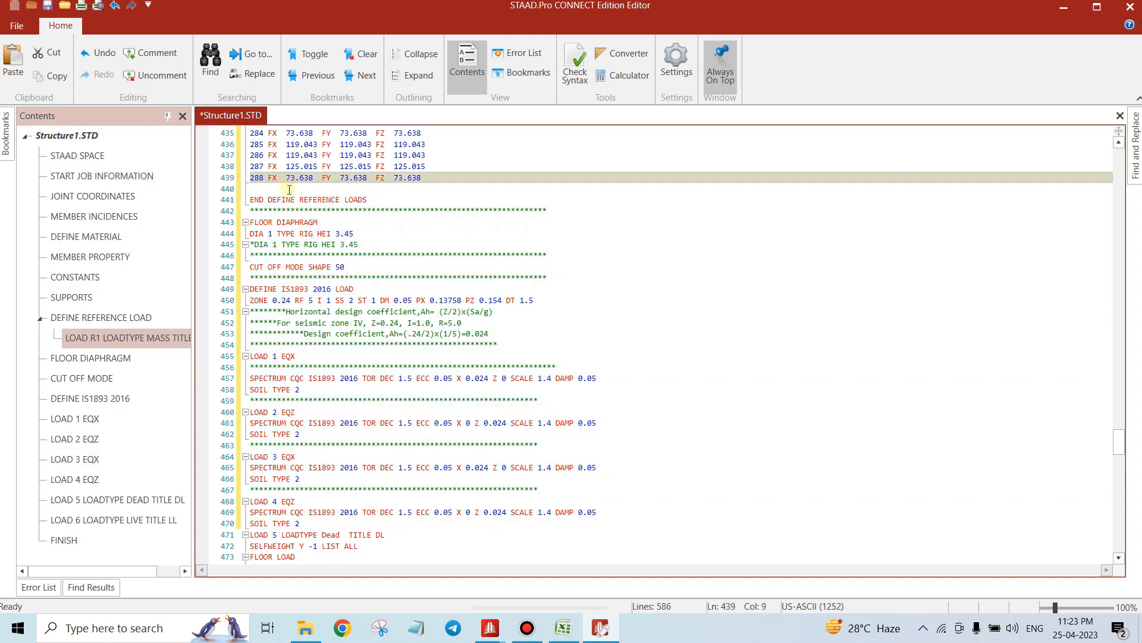
{"action": "key", "text": "End"}
{"action": "key", "text": "Delete"}
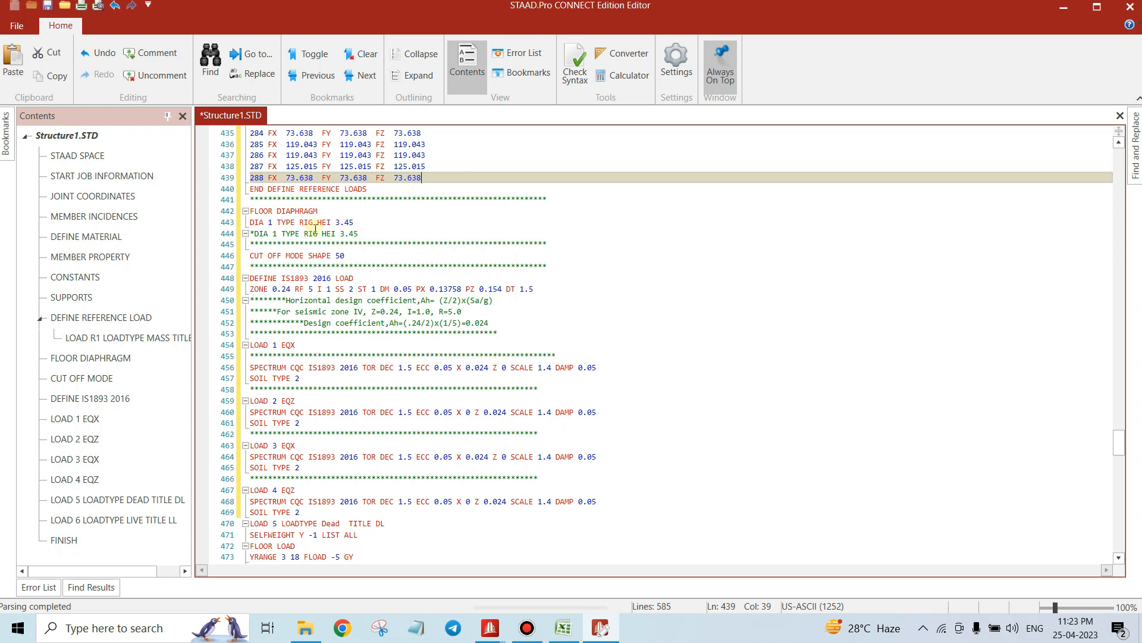
Switch to the STAAD.Pro model window, show the frame in front elevation and examine the nodes at its lower floor levels
{"action": "left_click", "coordinate": [1063, 8]}
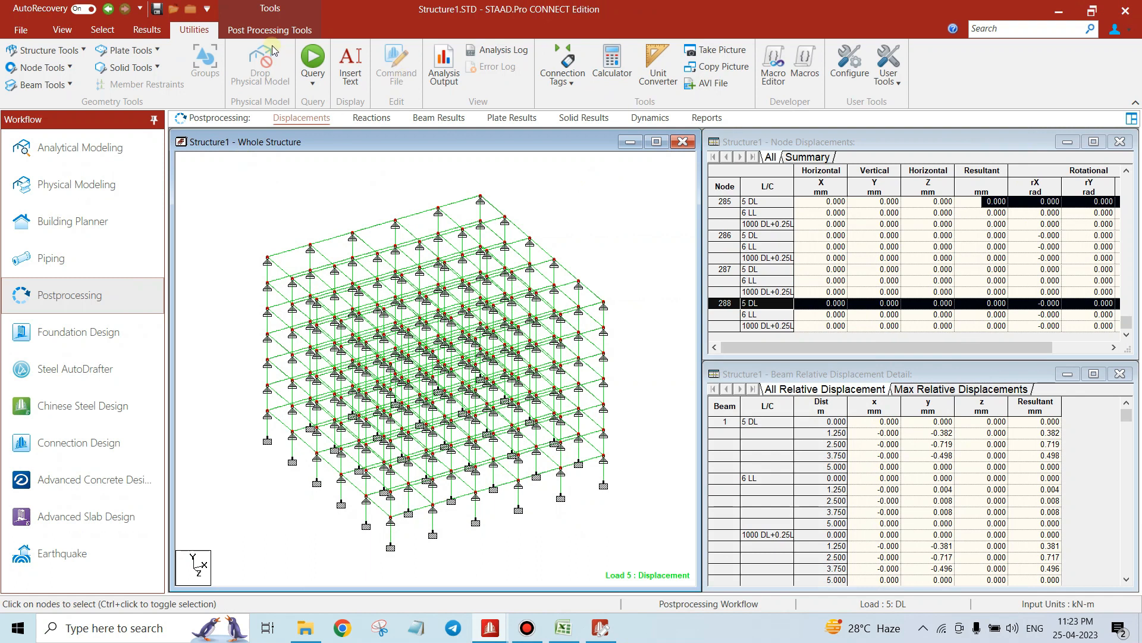
{"action": "left_click", "coordinate": [101, 31]}
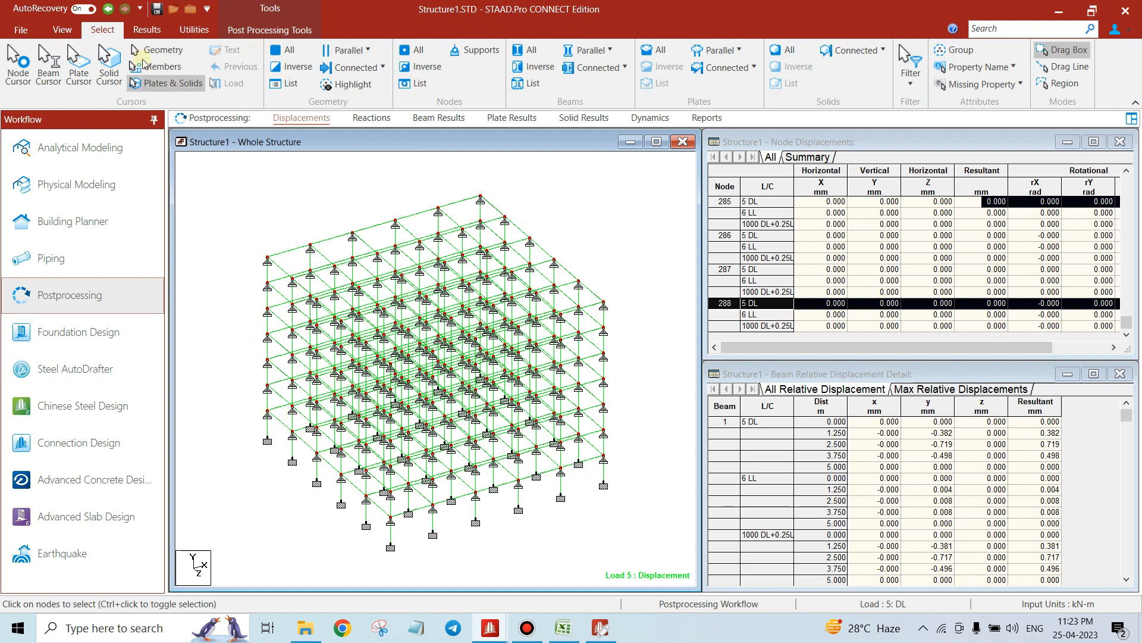
{"action": "left_click", "coordinate": [63, 30]}
{"action": "left_click", "coordinate": [308, 73]}
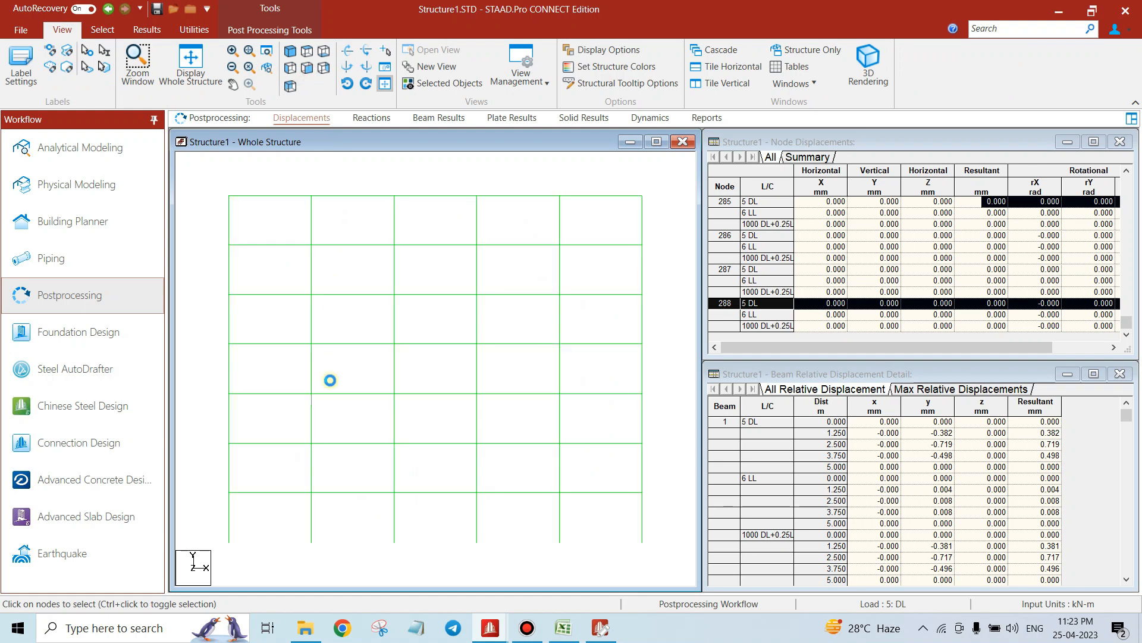
{"action": "left_click_drag", "start_coordinate": [619, 519], "coordinate": [661, 507]}
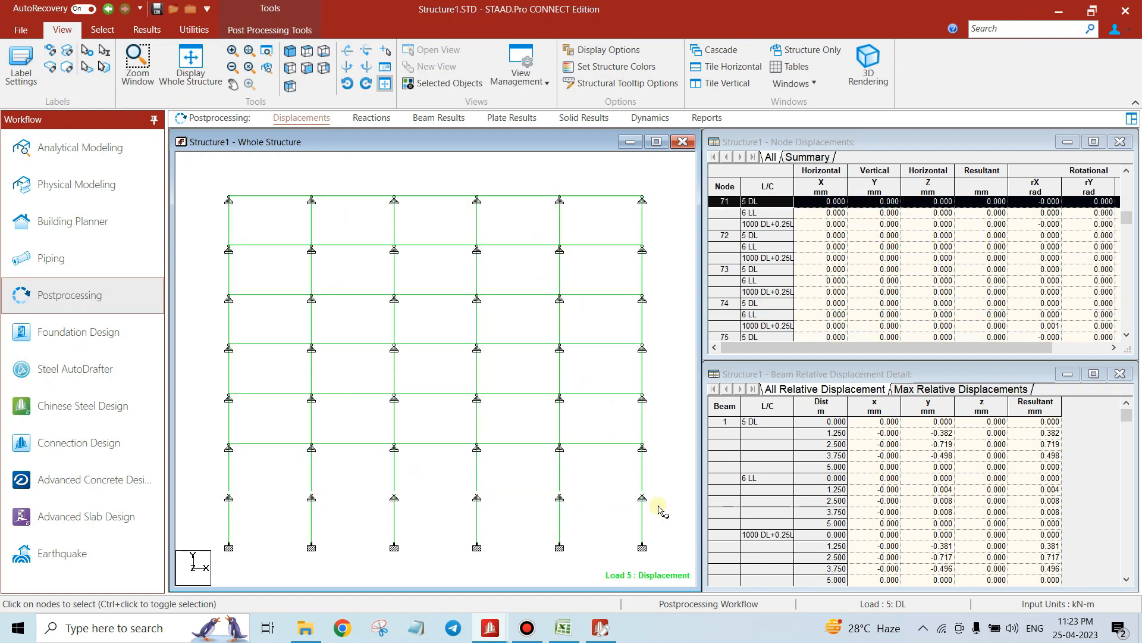
{"action": "left_click_drag", "start_coordinate": [630, 433], "coordinate": [677, 461]}
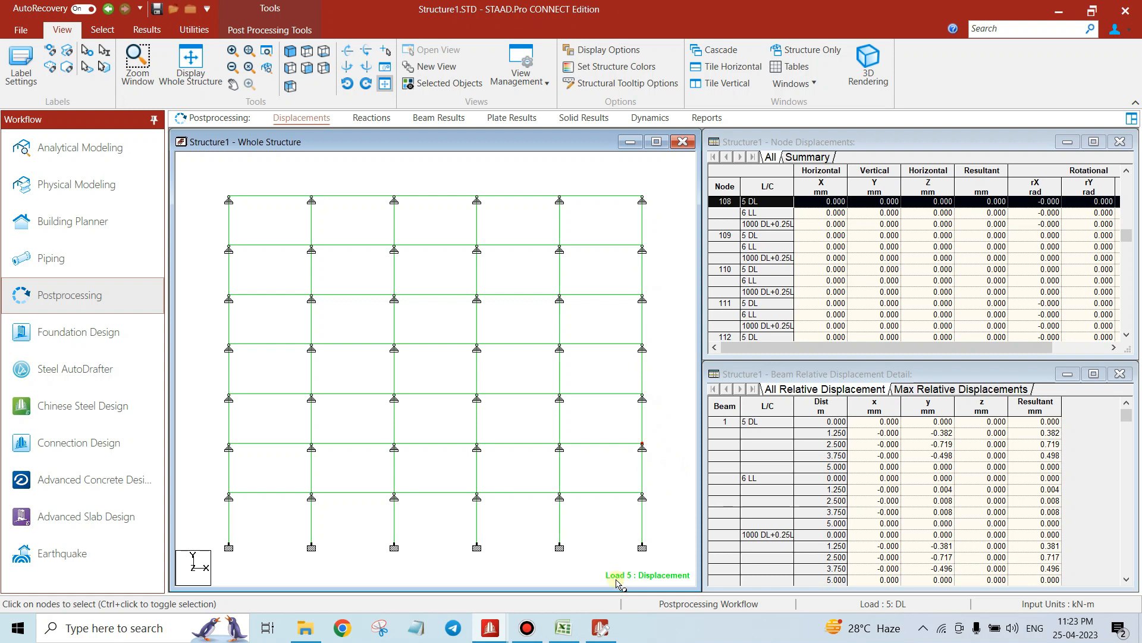
Switch back to the STAAD.Pro Editor and repeat the DIA 1 TYPE RIG HEI 3.45 line under FLOOR DIAPHRAGM to make six identical lines
{"action": "left_click", "coordinate": [601, 627]}
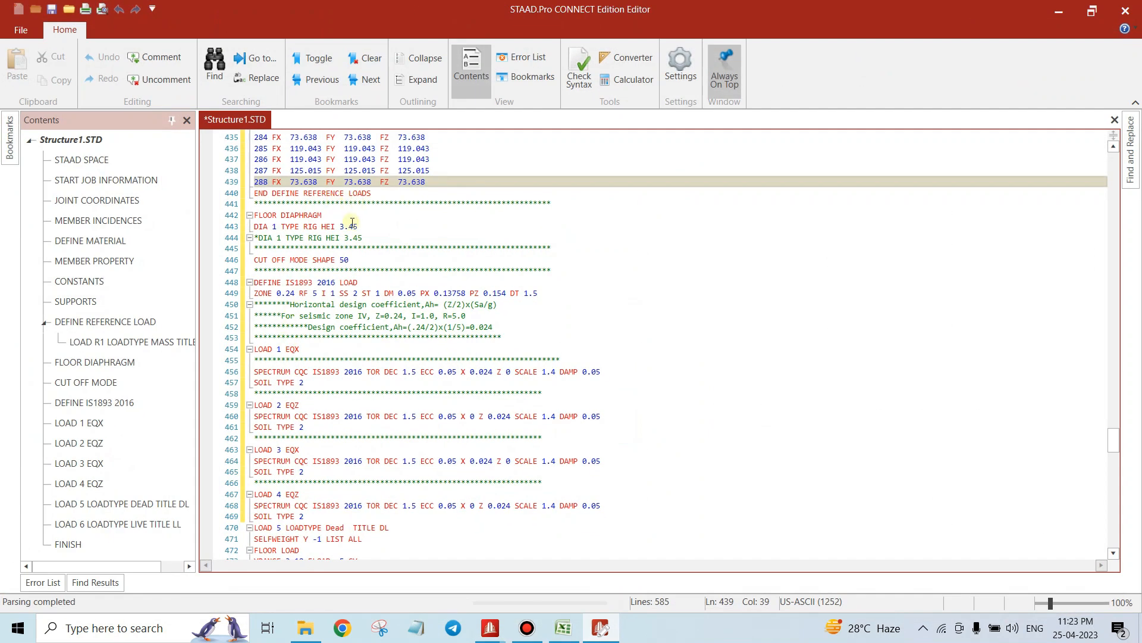
{"action": "left_click", "coordinate": [373, 227]}
{"action": "left_click", "coordinate": [252, 226]}
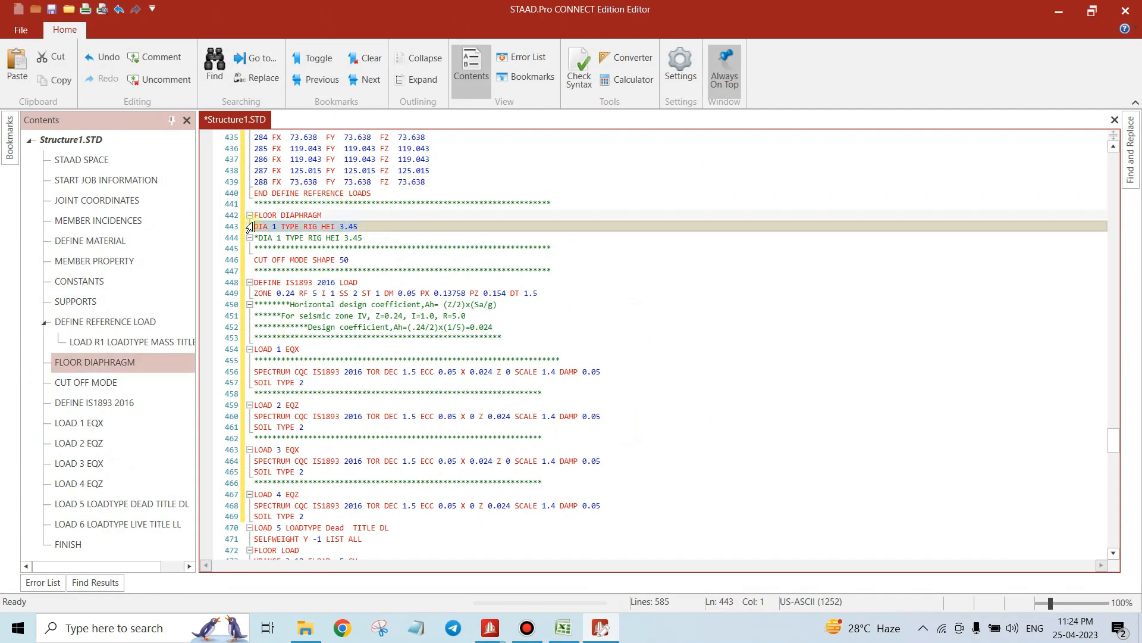
{"action": "left_click", "coordinate": [374, 226]}
{"action": "key", "text": "Return"}
{"action": "left_click", "coordinate": [381, 229]}
{"action": "left_click", "coordinate": [359, 238]}
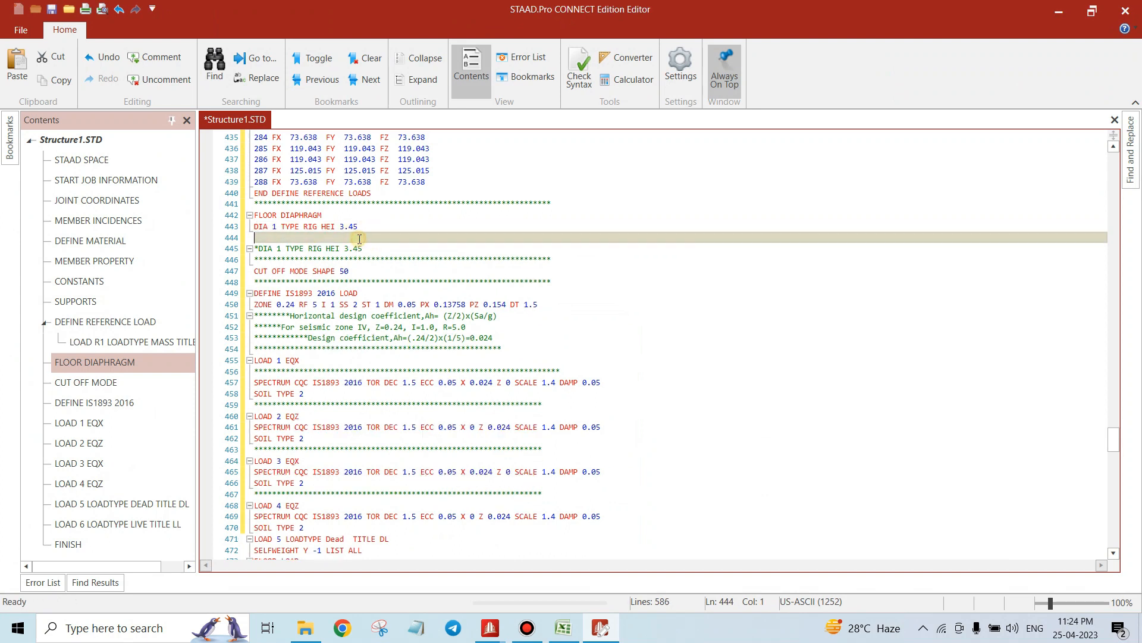
{"action": "type", "text": "DIA 1 TYPE RIG HEI 3.45"}
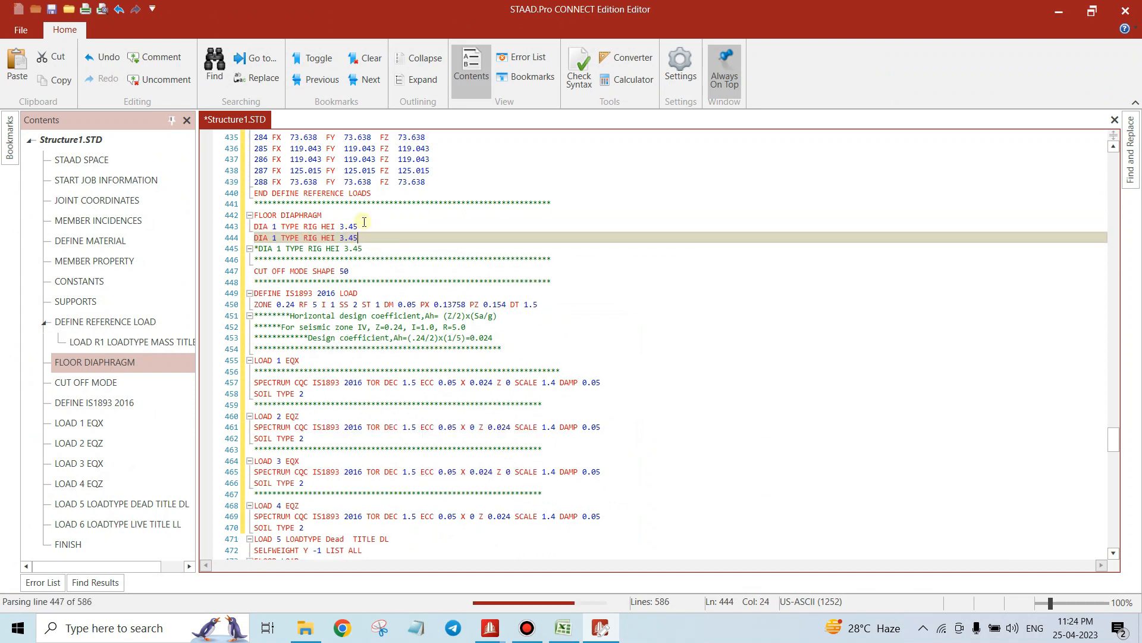
{"action": "key", "text": "Return"}
{"action": "type", "text": "DIA 1 TYPE RIG HEI 3.45"}
{"action": "key", "text": "Return"}
{"action": "type", "text": "DIA 1 TYPE RIG HEI 3.45"}
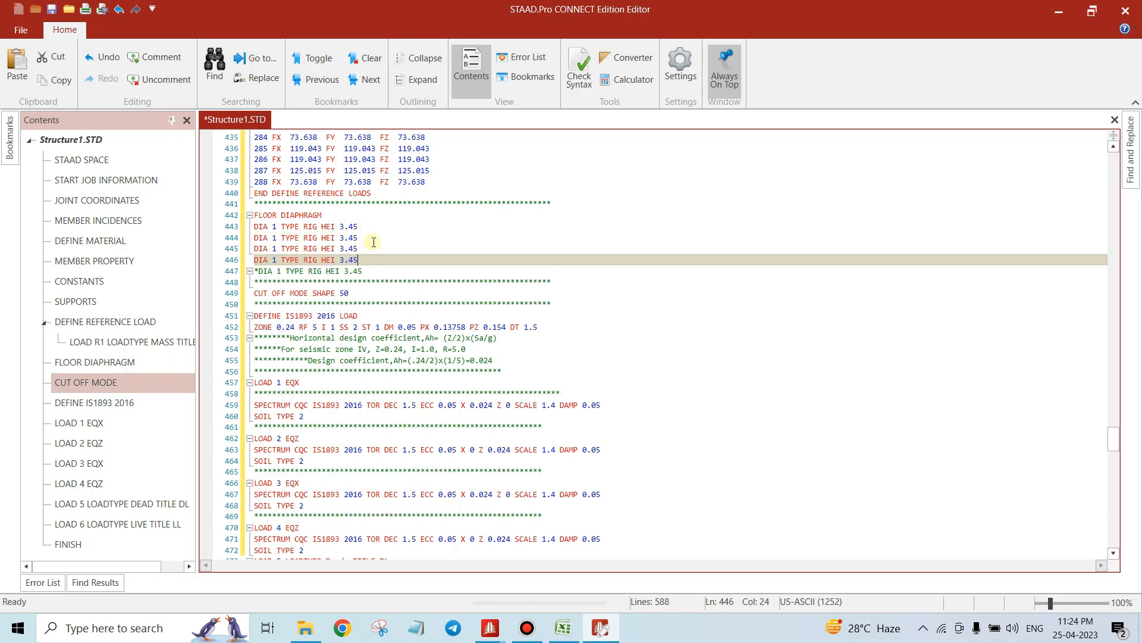
{"action": "key", "text": "Return"}
{"action": "type", "text": "DIA 1 TYPE RIG HEI 3.45"}
{"action": "key", "text": "Return"}
{"action": "type", "text": "DIA 1 TYPE RIG HEI 3.45"}
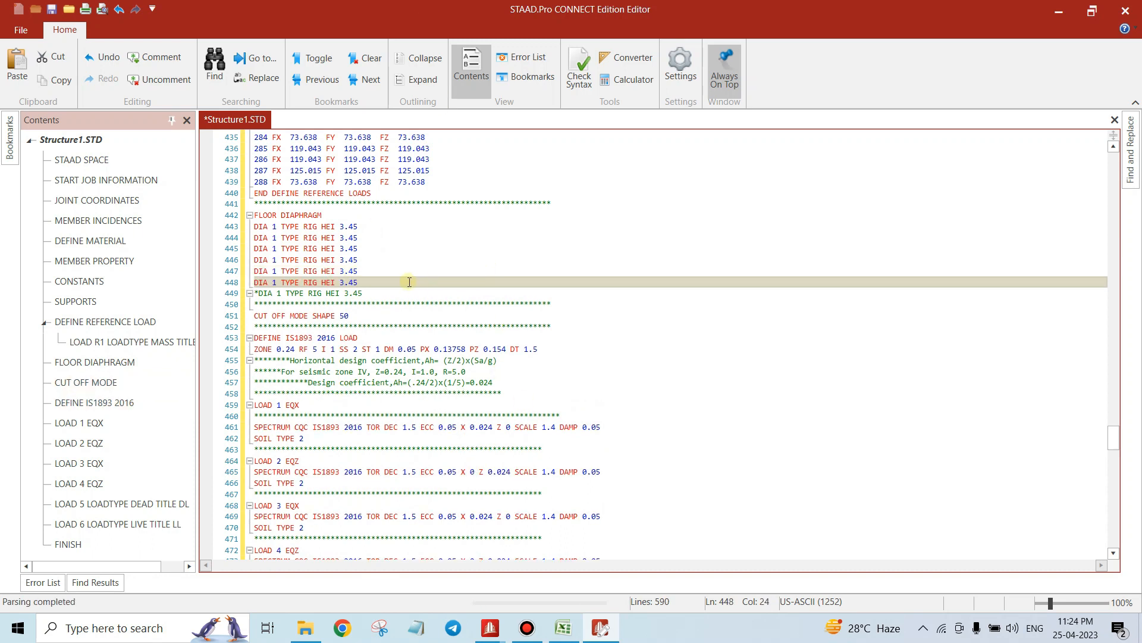
Renumber the five repeated diaphragm lines under FLOOR DIAPHRAGM as DIA 2, 3, 4, 5 and 6
{"action": "left_click", "coordinate": [282, 227]}
{"action": "left_click_drag", "start_coordinate": [310, 270], "coordinate": [315, 279]}
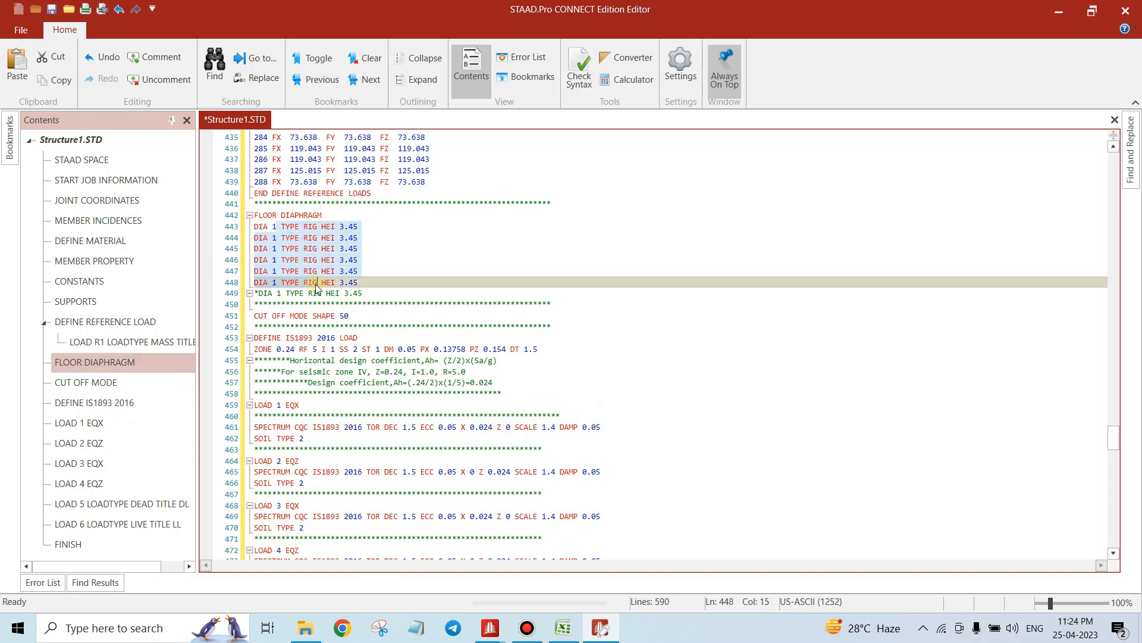
{"action": "left_click", "coordinate": [274, 226]}
{"action": "left_click", "coordinate": [278, 238]}
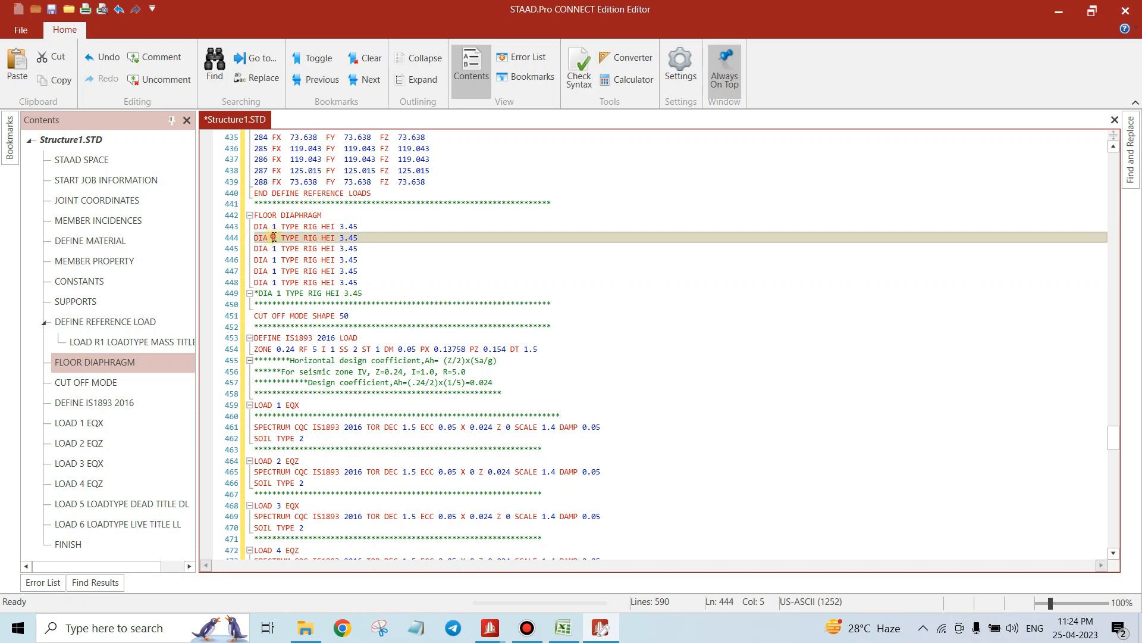
{"action": "key", "text": "BackSpace"}
{"action": "type", "text": "2"}
{"action": "left_click", "coordinate": [279, 249]}
{"action": "key", "text": "BackSpace"}
{"action": "type", "text": "3"}
{"action": "left_click", "coordinate": [278, 260]}
{"action": "key", "text": "BackSpace"}
{"action": "type", "text": "4"}
{"action": "left_click", "coordinate": [278, 272]}
{"action": "key", "text": "BackSpace"}
{"action": "type", "text": "5"}
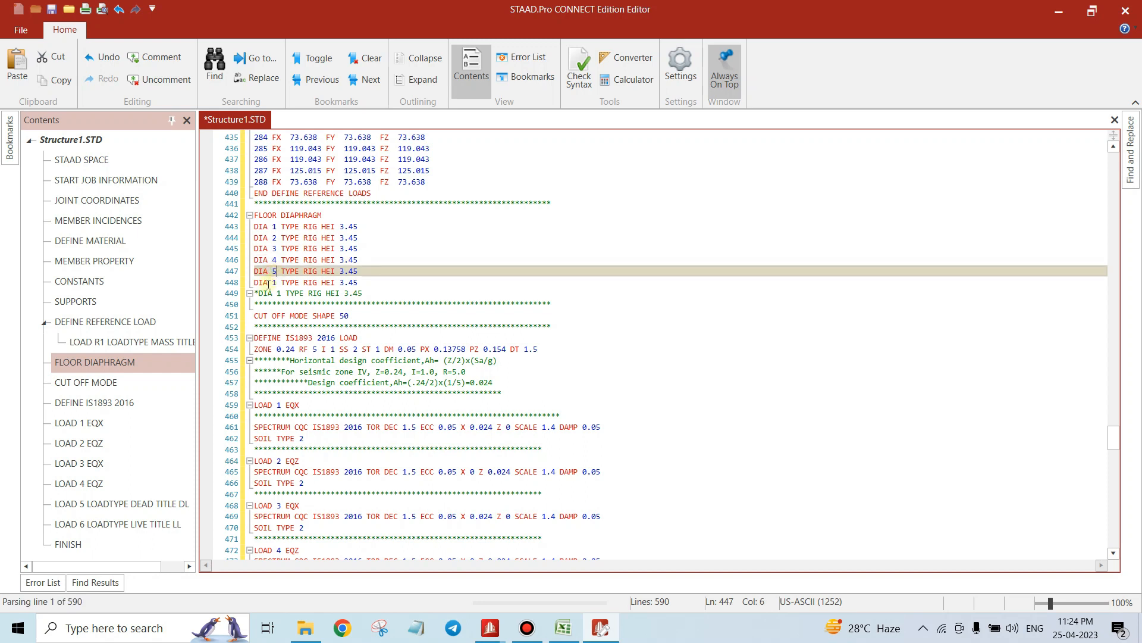
{"action": "left_click", "coordinate": [279, 282]}
{"action": "key", "text": "BackSpace"}
{"action": "type", "text": "6"}
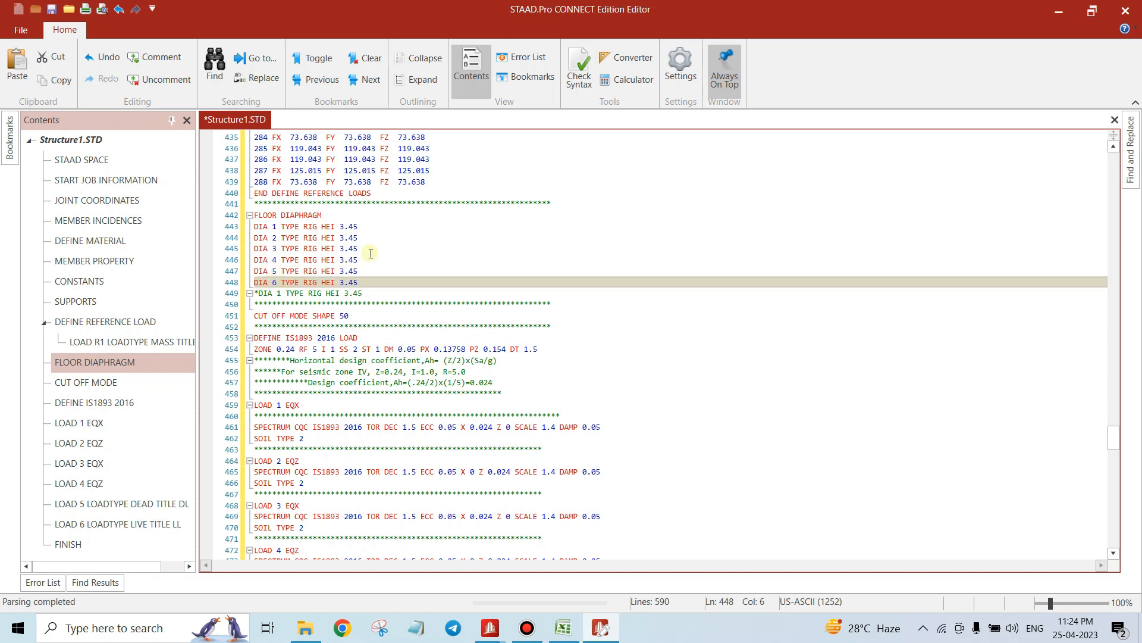
Switch to the STAAD.Pro model window and query the Y elevations of the edge nodes at successive floors up to the roof for the diaphragm heights
{"action": "double_click", "coordinate": [343, 226]}
{"action": "double_click", "coordinate": [344, 237]}
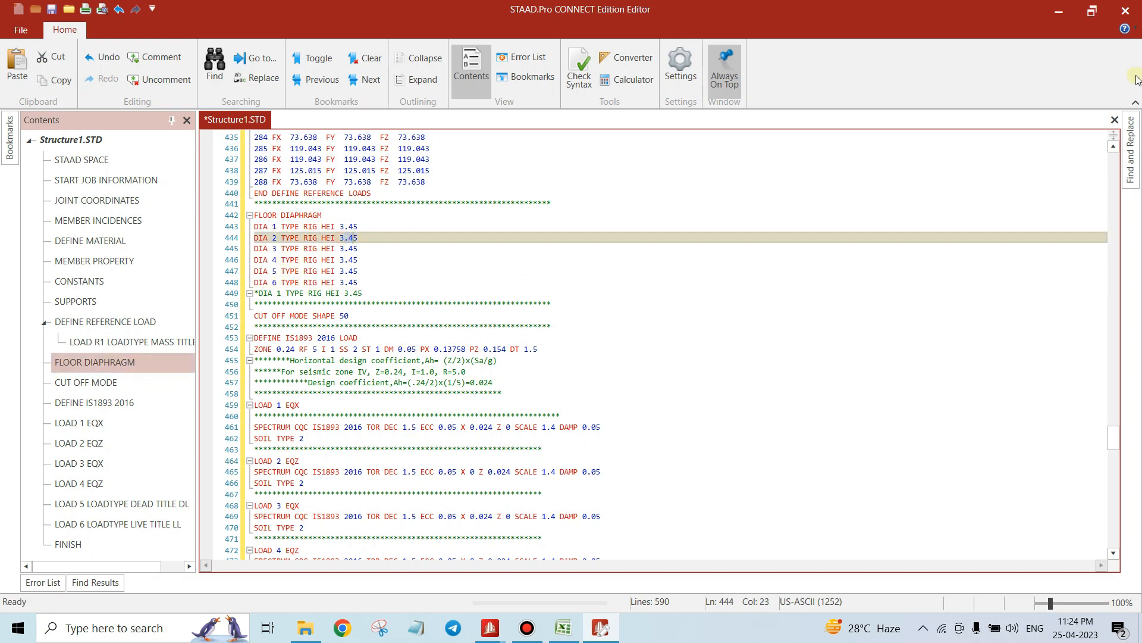
{"action": "left_click", "coordinate": [1058, 14]}
{"action": "double_click", "coordinate": [230, 448]}
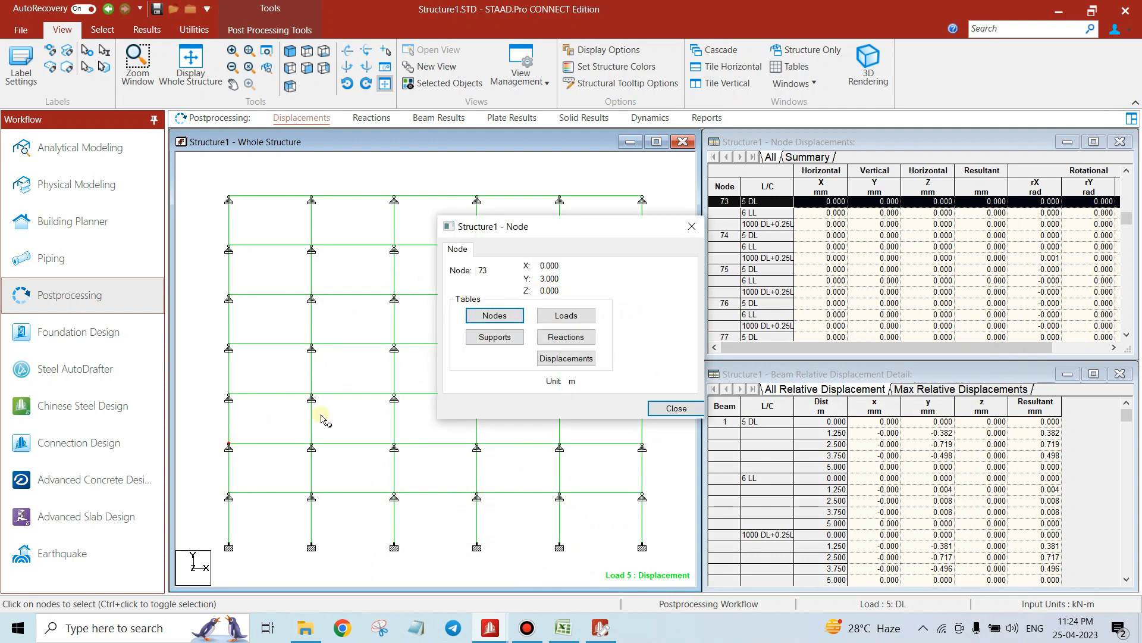
{"action": "left_click", "coordinate": [229, 398]}
{"action": "left_click", "coordinate": [232, 346]}
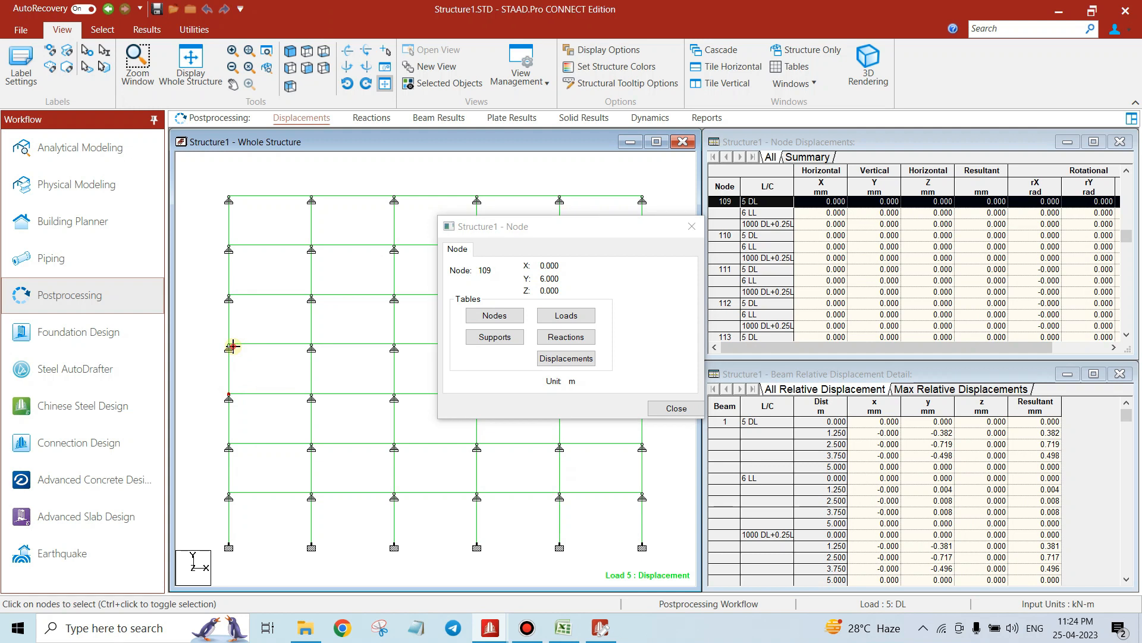
{"action": "left_click", "coordinate": [229, 197]}
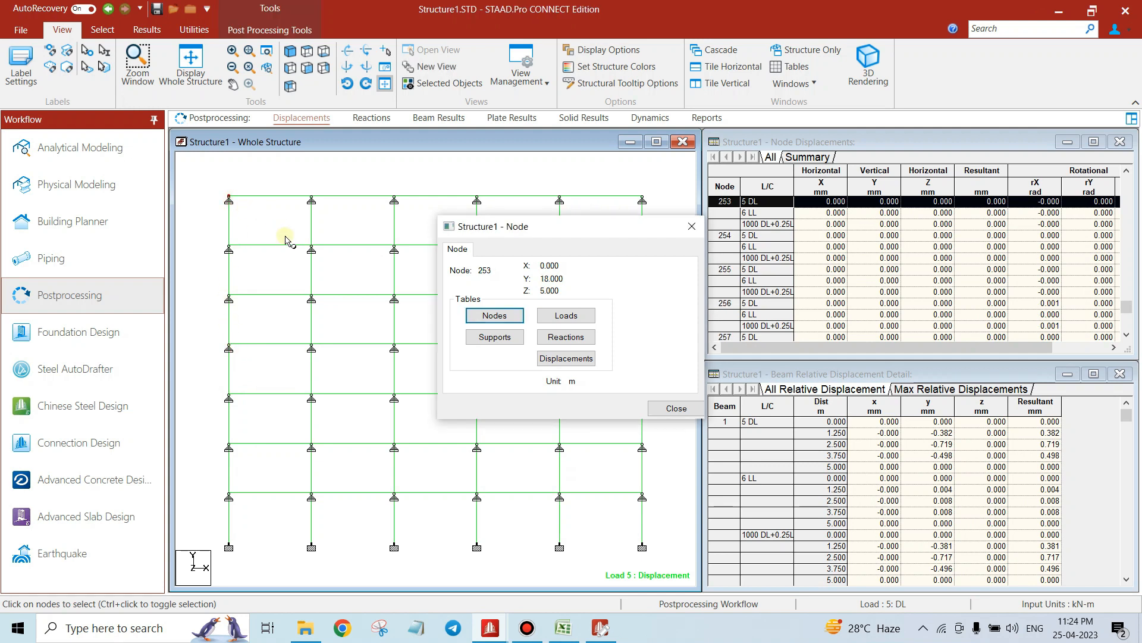
Switch to the STAAD.Pro Editor and set the floor diaphragm heights to 3 for DIA 1 and 6 for DIA 2
{"action": "left_click", "coordinate": [601, 628]}
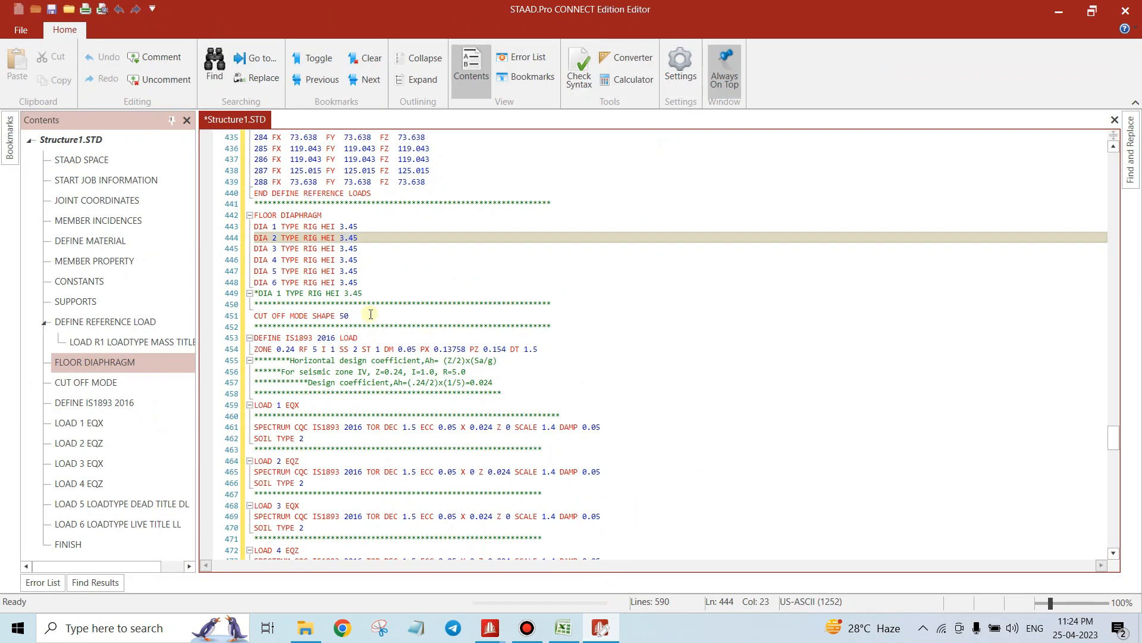
{"action": "left_click", "coordinate": [349, 230]}
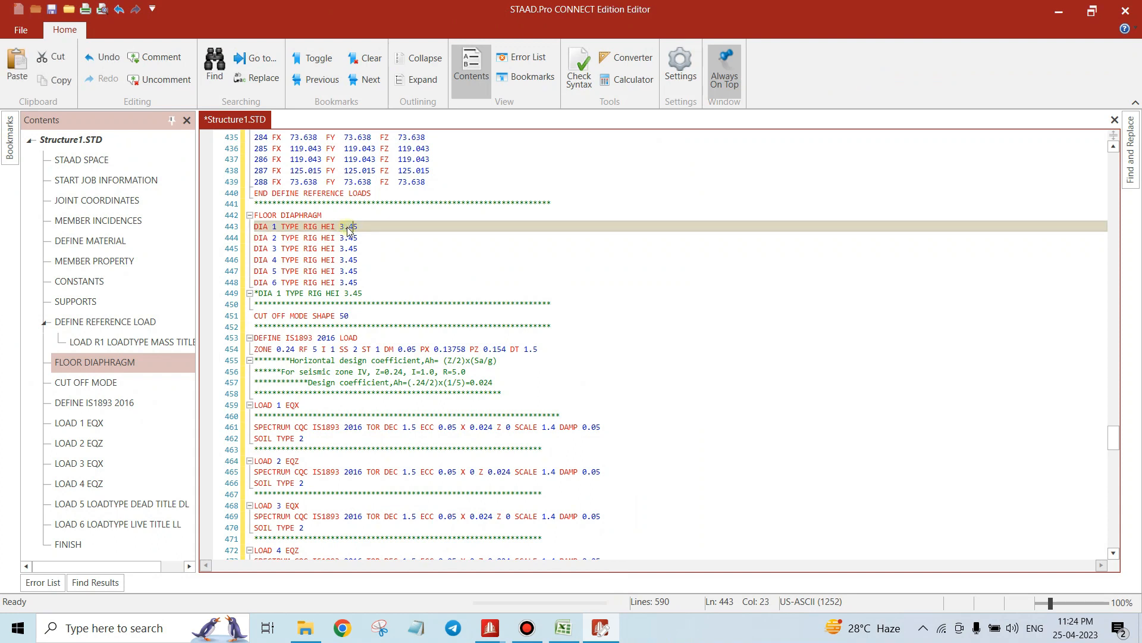
{"action": "key", "text": "BackSpace"}
{"action": "key", "text": "BackSpace"}
{"action": "key", "text": "Delete"}
{"action": "left_click", "coordinate": [360, 237]}
{"action": "key", "text": "BackSpace"}
{"action": "key", "text": "BackSpace"}
{"action": "key", "text": "BackSpace"}
{"action": "key", "text": "BackSpace"}
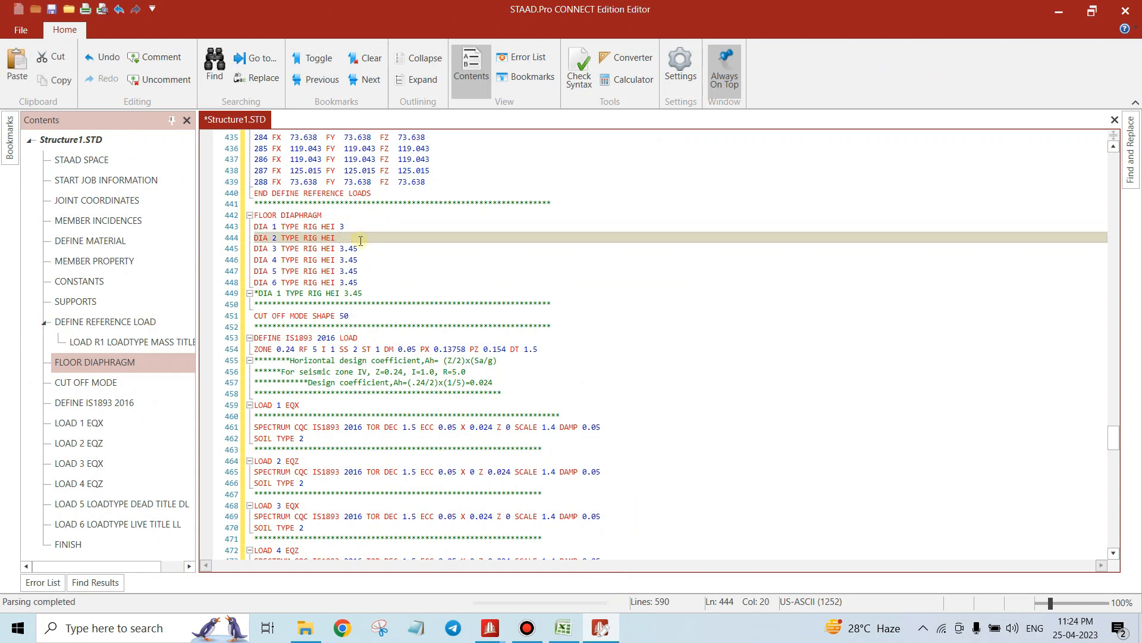
{"action": "type", "text": "6"}
Set the floor diaphragm heights to 9 for DIA 3, 12 for DIA 4, 15 for DIA 5 and 18 for DIA 6
{"action": "double_click", "coordinate": [349, 248]}
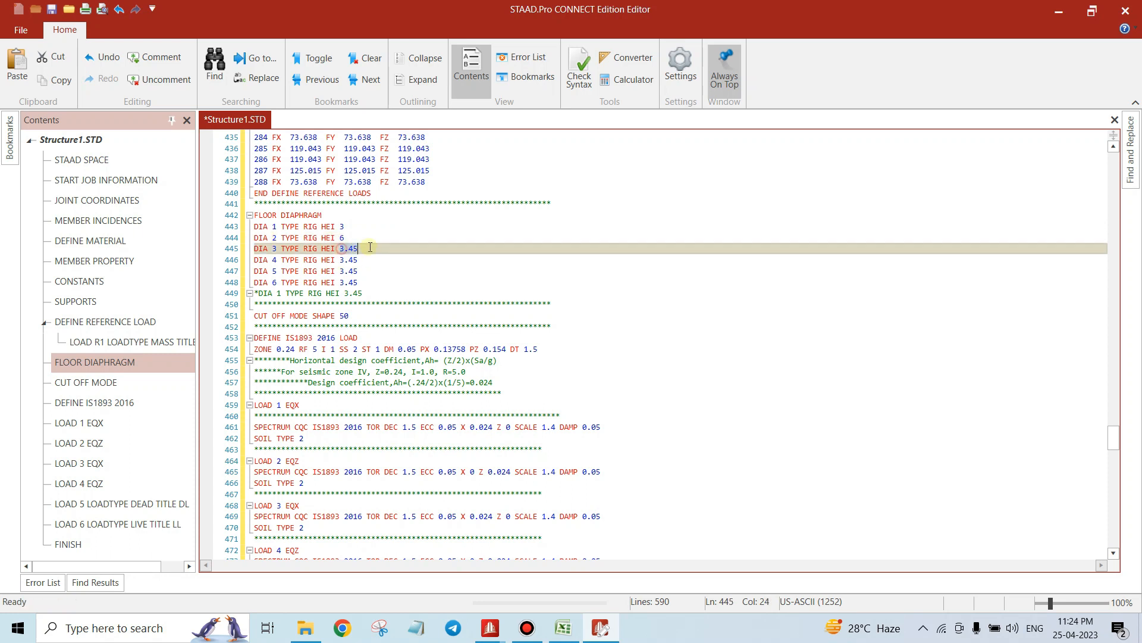
{"action": "type", "text": "9"}
{"action": "double_click", "coordinate": [360, 260]}
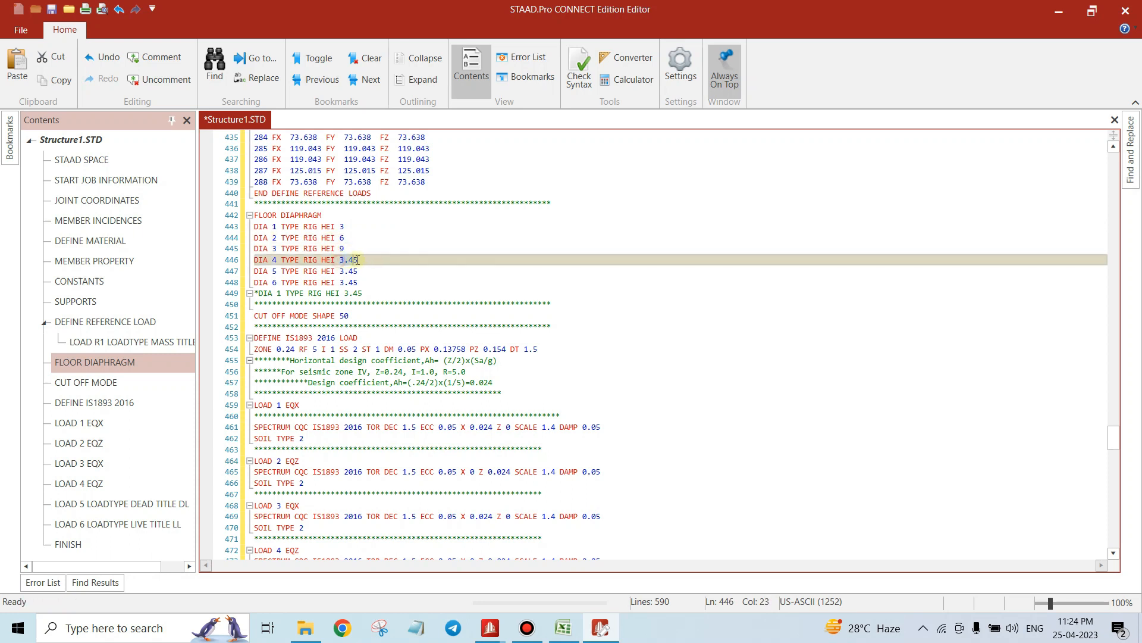
{"action": "type", "text": "12"}
{"action": "left_click", "coordinate": [343, 271]}
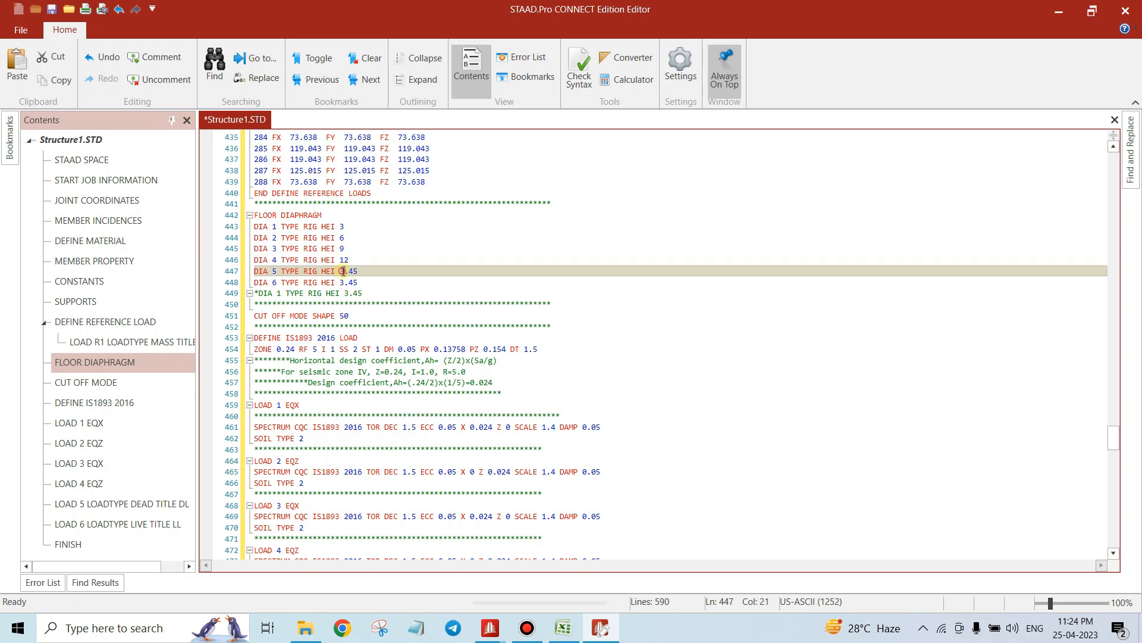
{"action": "left_click", "coordinate": [348, 271]}
{"action": "double_click", "coordinate": [352, 282]}
{"action": "type", "text": "18"}
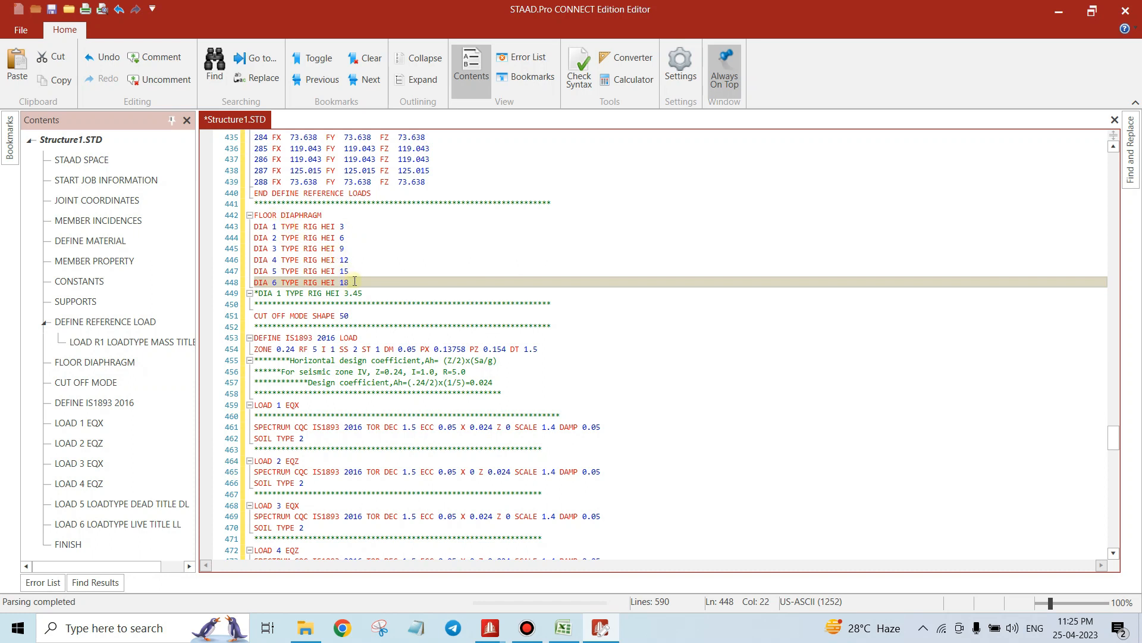
Delete the commented-out DIA 1 line below the DIA 6 definition
{"action": "scroll", "coordinate": [370, 285], "scroll_direction": "down", "scroll_amount": 1}
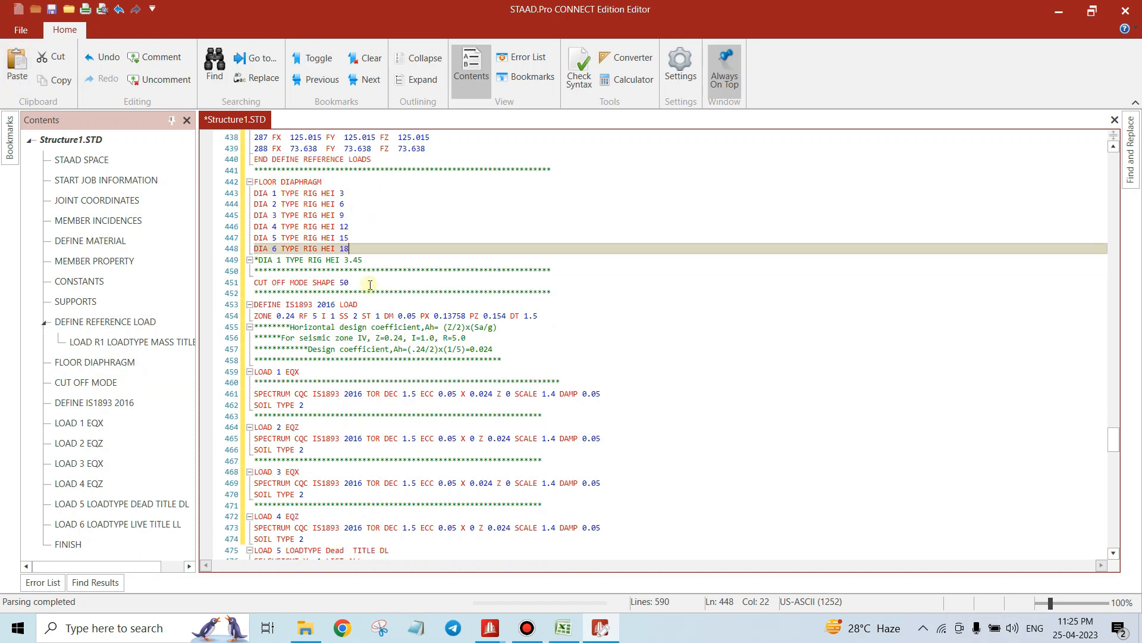
{"action": "left_click_drag", "start_coordinate": [375, 260], "coordinate": [237, 263]}
{"action": "key", "text": "BackSpace"}
{"action": "key", "text": "BackSpace"}
{"action": "scroll", "coordinate": [351, 265], "scroll_direction": "up", "scroll_amount": 1}
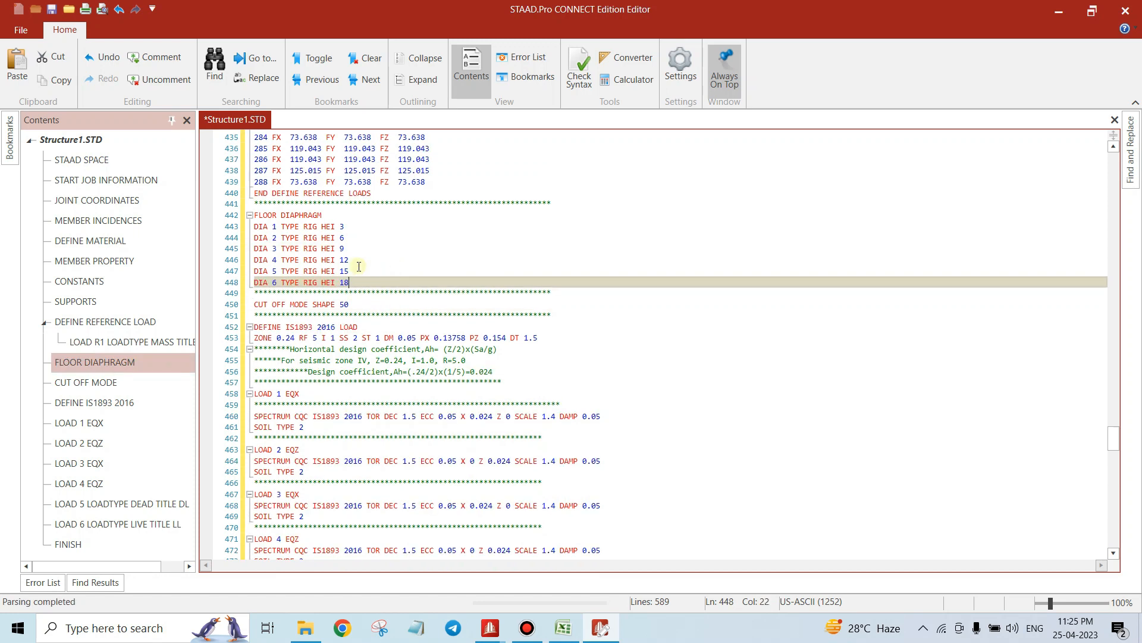
Duplicate the whole FLOOR DIAPHRAGM block directly below the original, leaving one blank line between them
{"action": "scroll", "coordinate": [354, 281], "scroll_direction": "up", "scroll_amount": 1}
{"action": "left_click_drag", "start_coordinate": [351, 315], "coordinate": [257, 253]}
{"action": "key", "text": "ctrl+c"}
{"action": "left_click", "coordinate": [370, 313]}
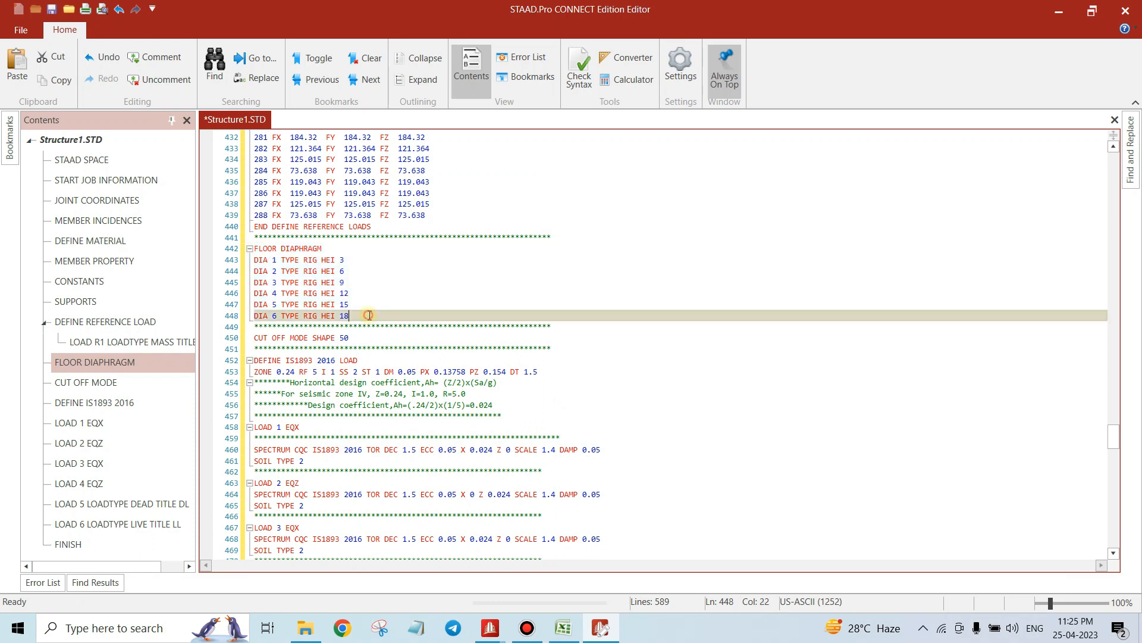
{"action": "key", "text": "Return"}
{"action": "key", "text": "Return"}
{"action": "key", "text": "ctrl+v"}
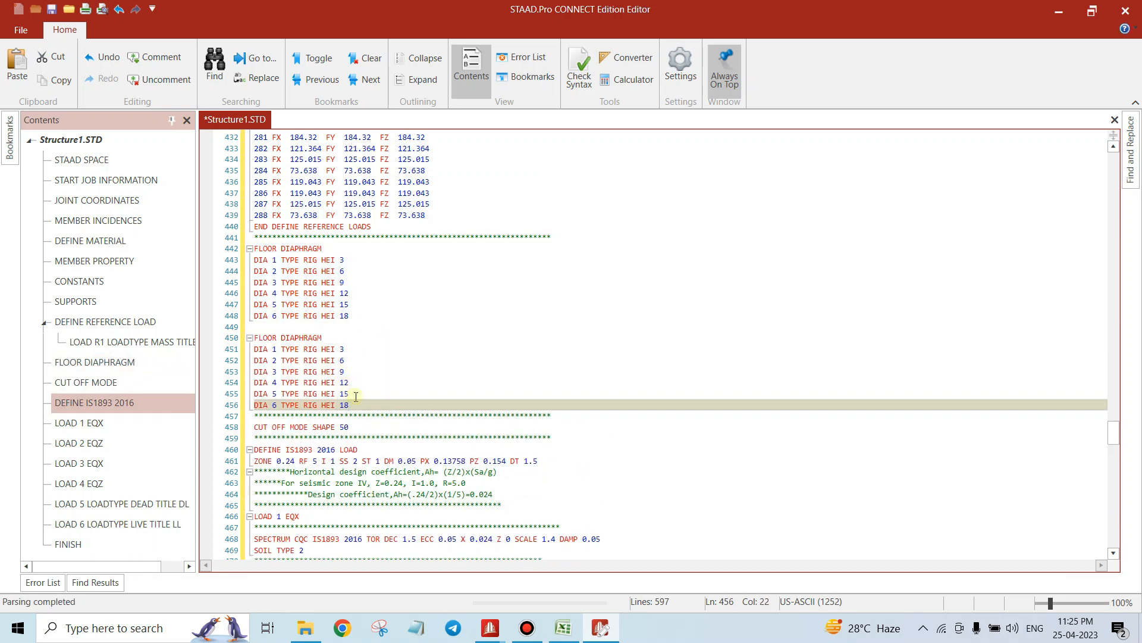
Comment out the duplicate FLOOR DIAPHRAGM block and fill the blank line above it with a row of asterisks
{"action": "left_click_drag", "start_coordinate": [357, 405], "coordinate": [254, 338]}
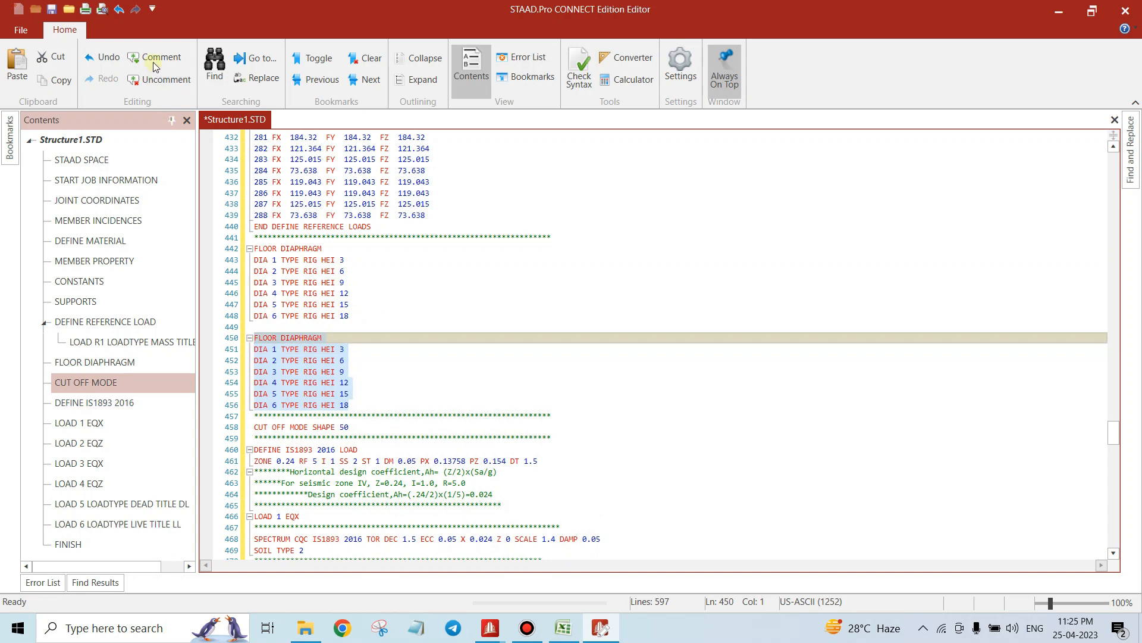
{"action": "left_click", "coordinate": [282, 326]}
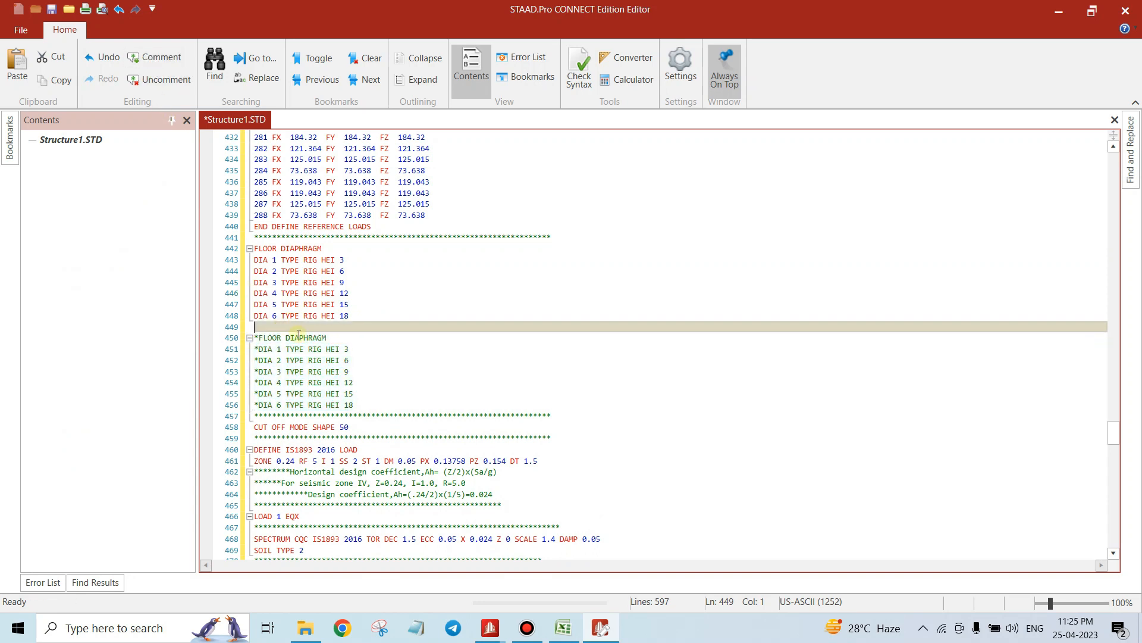
{"action": "type", "text": "**************"}
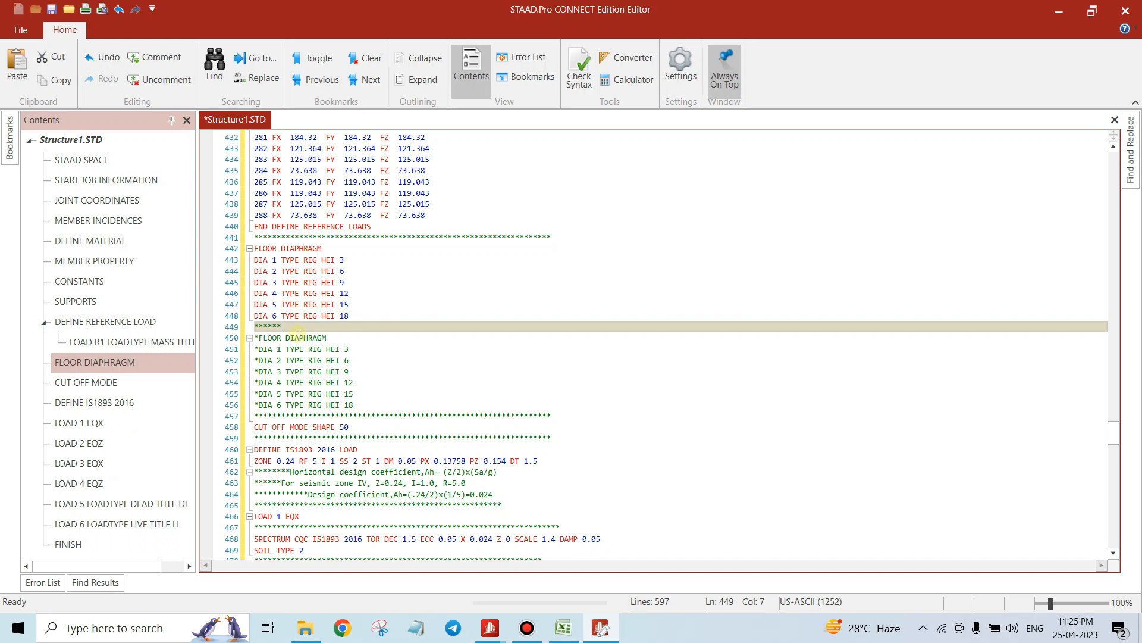
{"action": "type", "text": "***************************************************"}
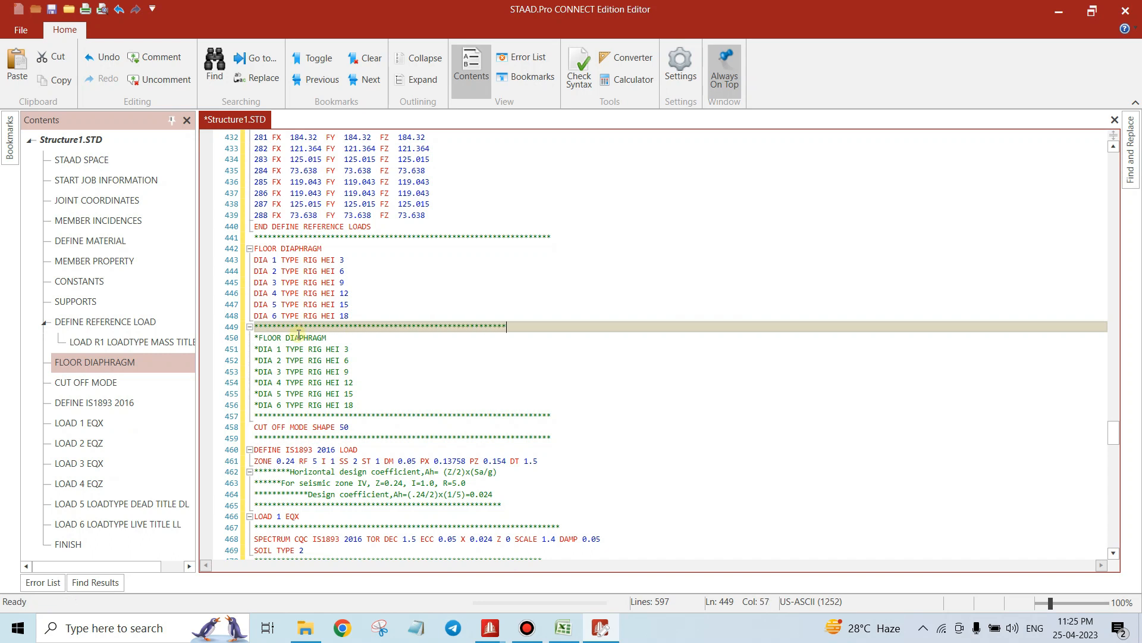
{"action": "type", "text": "**8"}
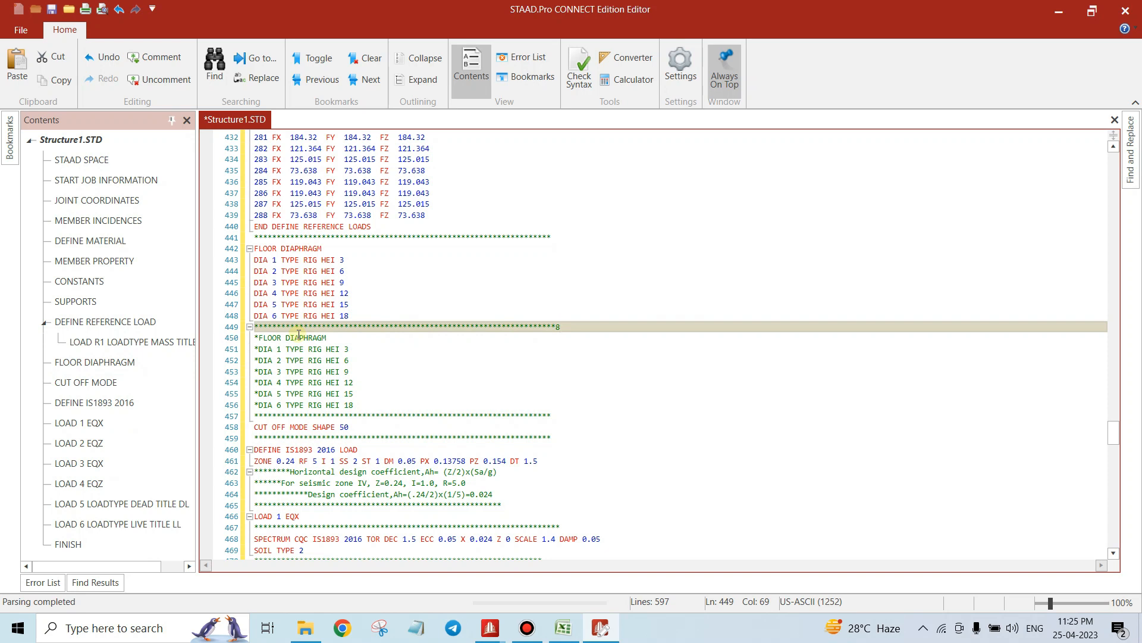
{"action": "key", "text": "BackSpace"}
Set the CUT OFF MODE SHAPE value to 100
{"action": "scroll", "coordinate": [355, 356], "scroll_direction": "down", "scroll_amount": 1}
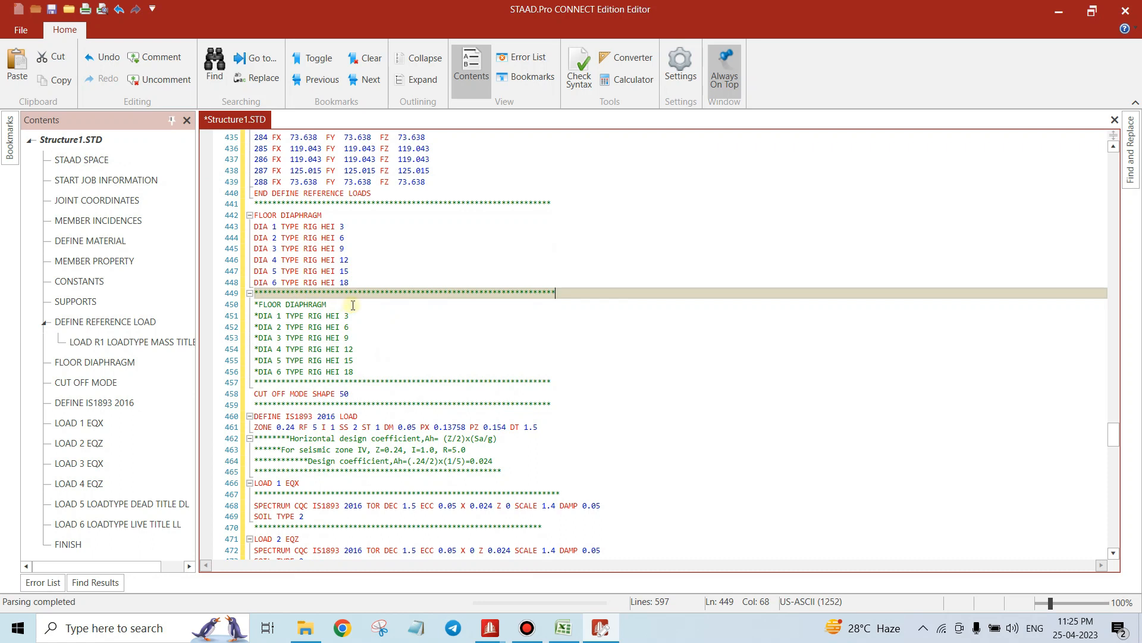
{"action": "scroll", "coordinate": [354, 305], "scroll_direction": "down", "scroll_amount": 4}
{"action": "left_click_drag", "start_coordinate": [255, 260], "coordinate": [357, 260]}
{"action": "type", "text": "1"}
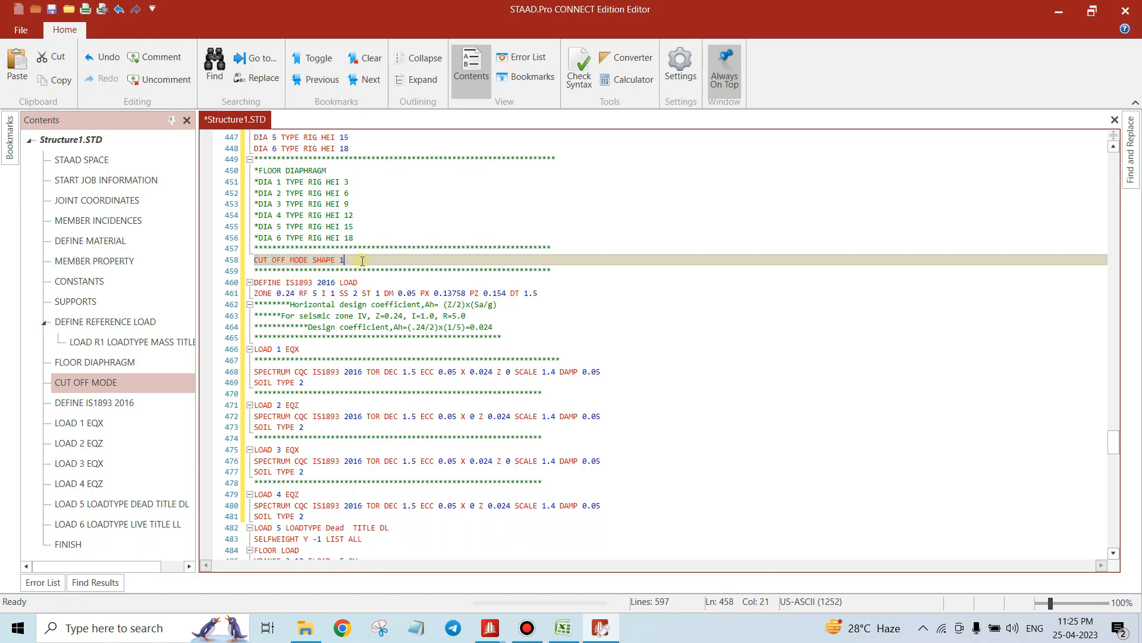
{"action": "type", "text": "00"}
{"action": "scroll", "coordinate": [365, 256], "scroll_direction": "down", "scroll_amount": 1}
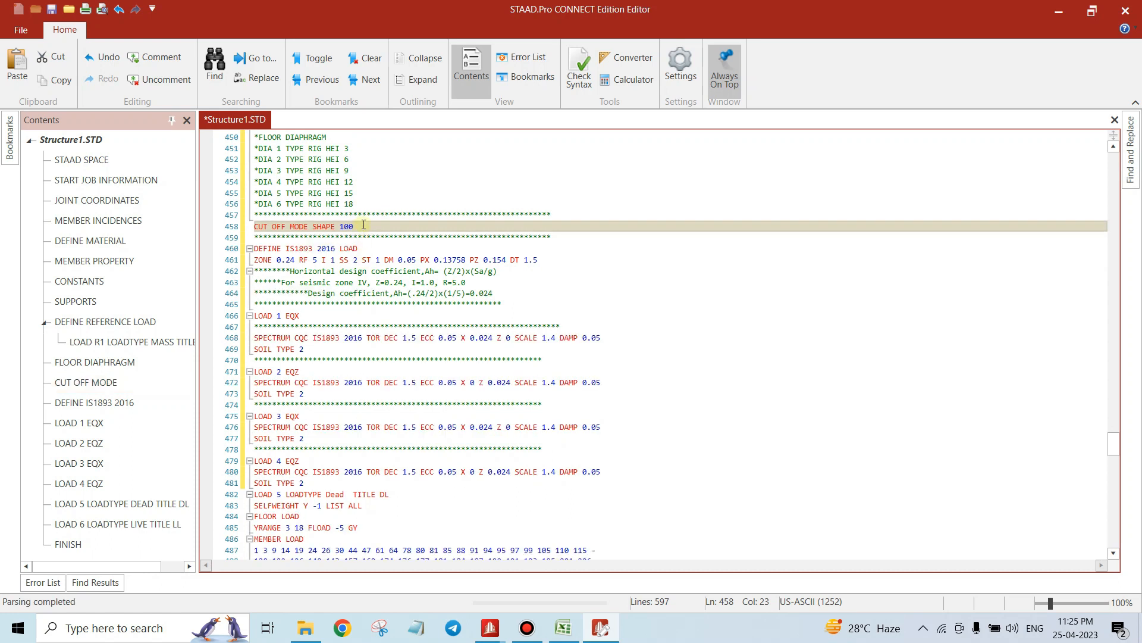
{"action": "left_click", "coordinate": [250, 225]}
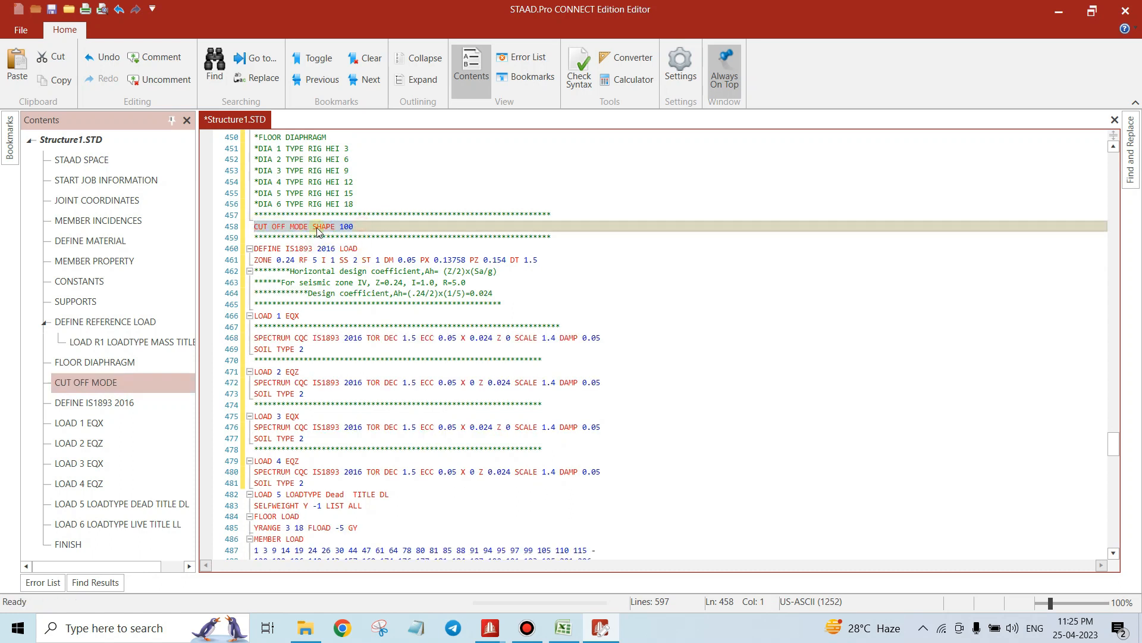
{"action": "left_click", "coordinate": [380, 228]}
{"action": "scroll", "coordinate": [364, 228], "scroll_direction": "down", "scroll_amount": 1}
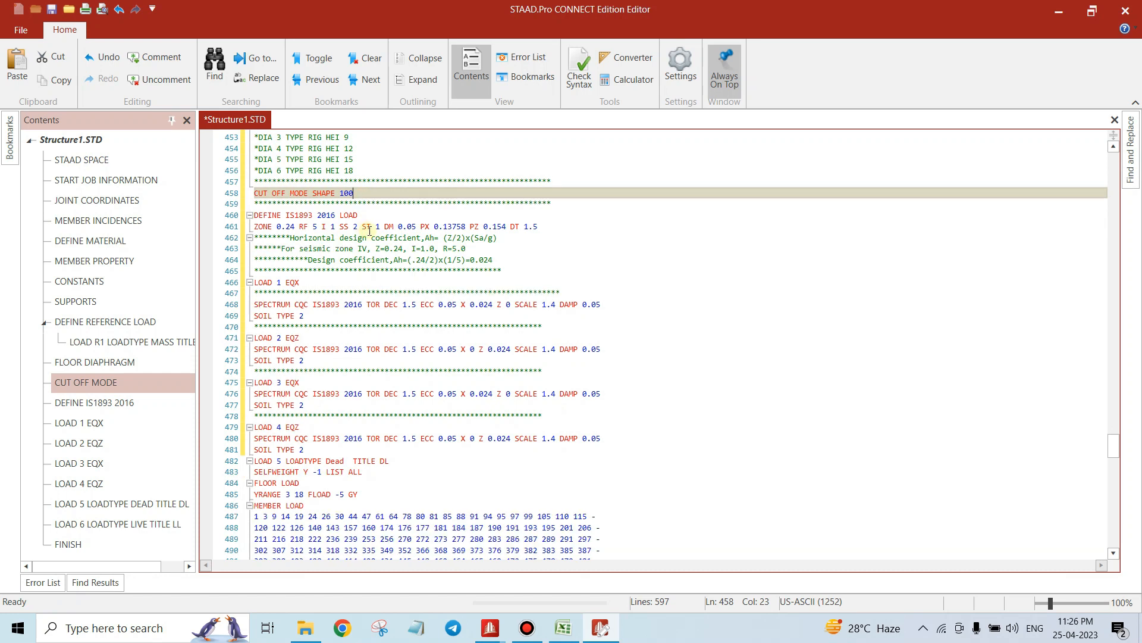
Examine the zone, RF, I, SS, ST and DM parameters in the DEFINE IS1893 2016 LOAD block
{"action": "left_click", "coordinate": [267, 215]}
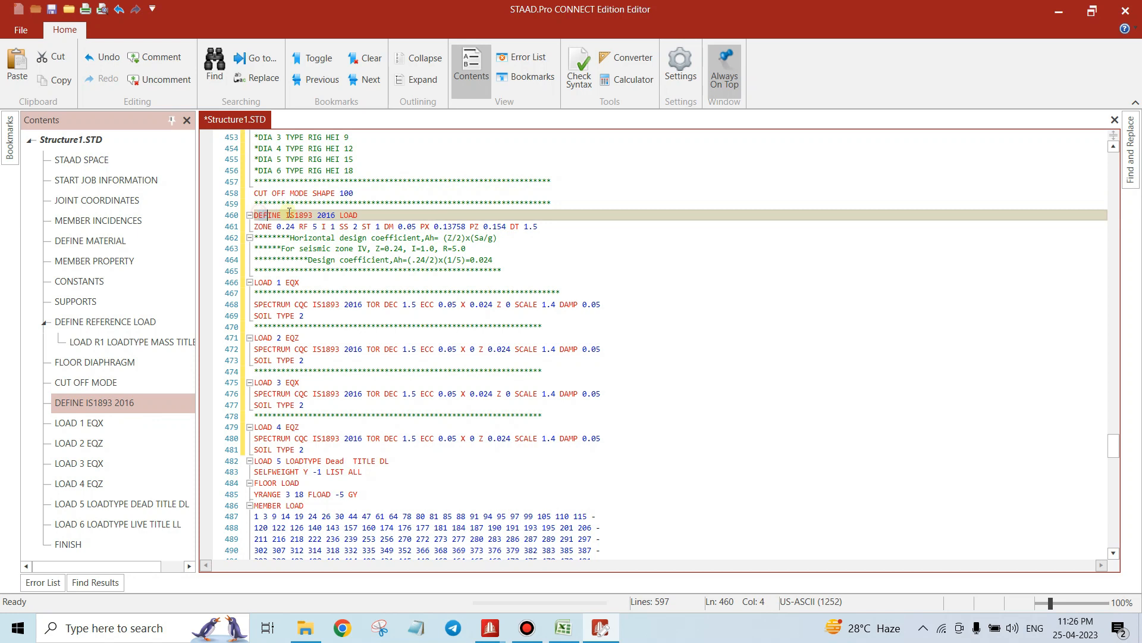
{"action": "double_click", "coordinate": [326, 215]}
{"action": "left_click_drag", "start_coordinate": [372, 213], "coordinate": [259, 216]}
{"action": "double_click", "coordinate": [279, 228]}
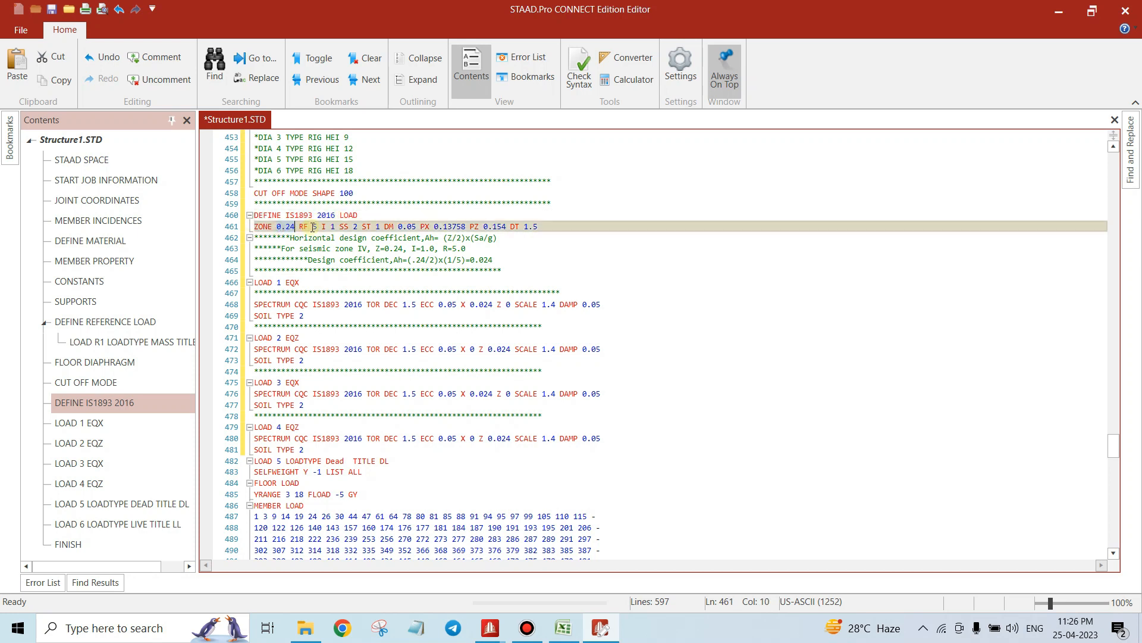
{"action": "left_click", "coordinate": [312, 227]}
{"action": "key", "text": "Right"}
{"action": "left_click", "coordinate": [335, 230]}
{"action": "left_click", "coordinate": [353, 228]}
{"action": "left_click_drag", "start_coordinate": [354, 227], "coordinate": [385, 227]}
{"action": "left_click_drag", "start_coordinate": [399, 226], "coordinate": [417, 228]}
Remove the PX and PZ parameters from the IS1893 ZONE line and set DT to 2
{"action": "left_click_drag", "start_coordinate": [423, 227], "coordinate": [507, 228]}
{"action": "key", "text": "Delete"}
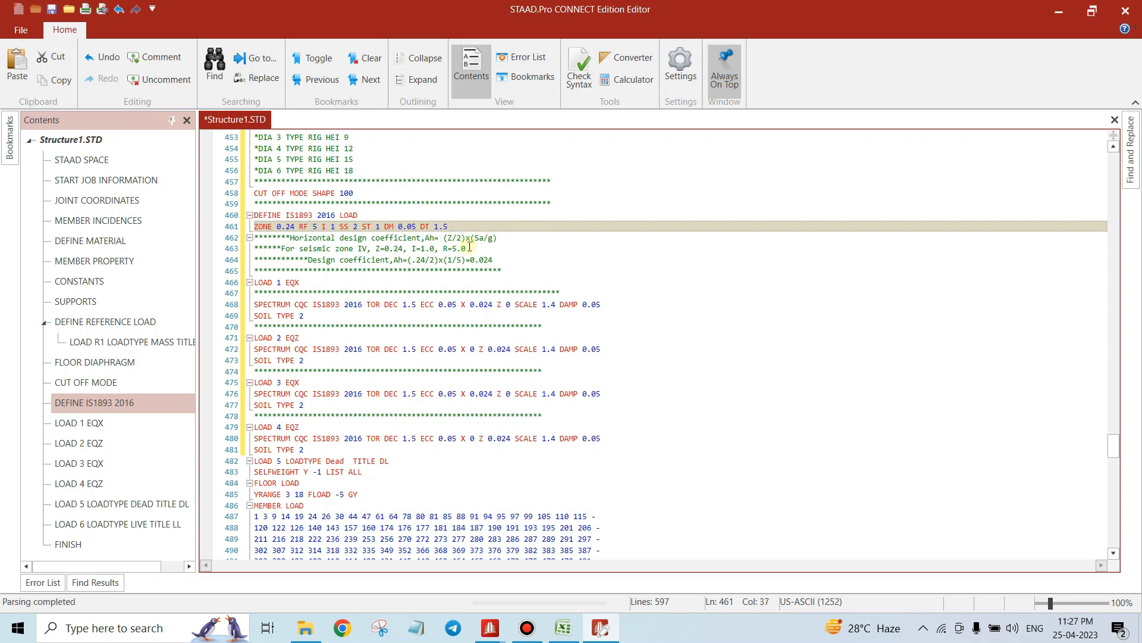
{"action": "left_click", "coordinate": [379, 226]}
{"action": "left_click_drag", "start_coordinate": [386, 226], "coordinate": [450, 226]}
{"action": "type", "text": "2"}
Delete the three design coefficient comment lines below the ZONE line, leaving no blank line behind
{"action": "left_click_drag", "start_coordinate": [494, 260], "coordinate": [253, 239]}
{"action": "key", "text": "Delete"}
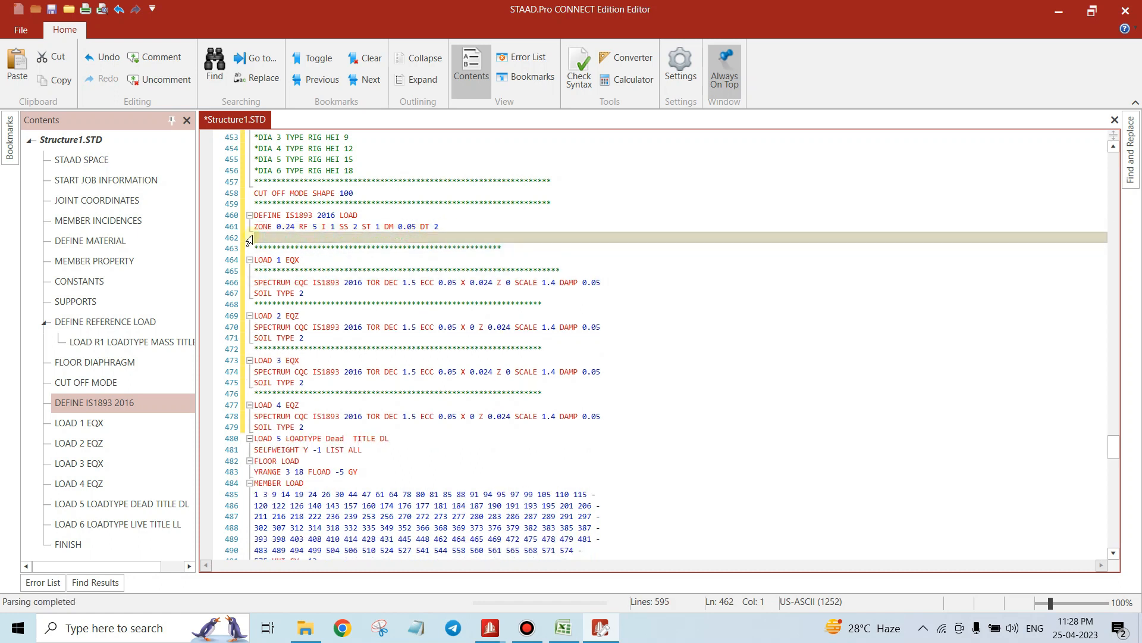
{"action": "key", "text": "BackSpace"}
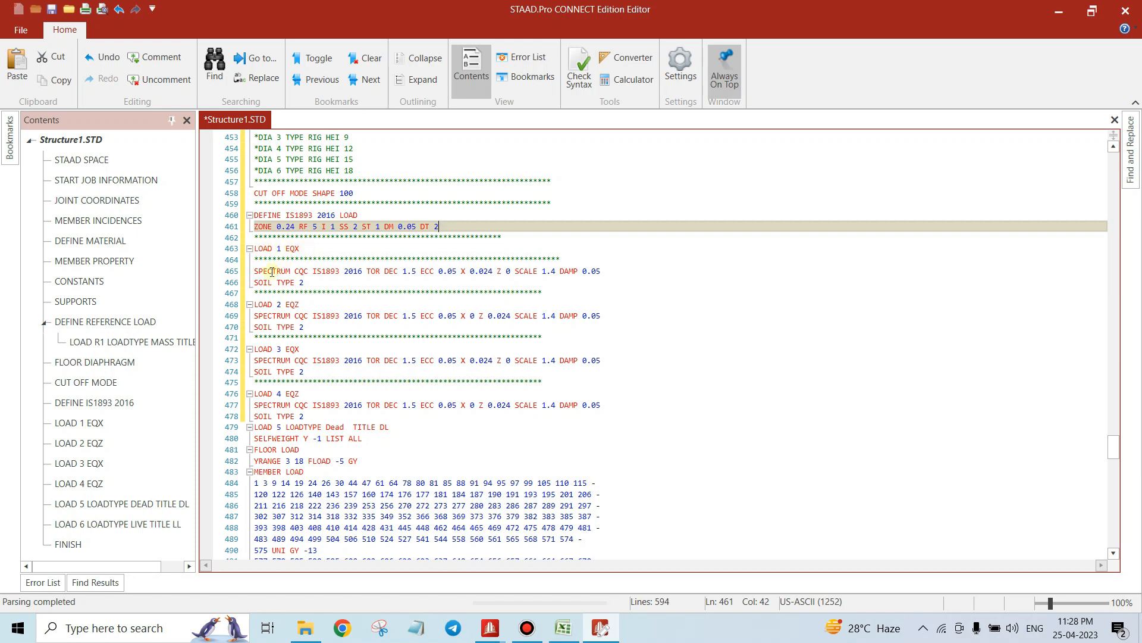
Examine the code year, torsion, eccentricity and X factor in the LOAD 1 EQX spectrum command against the ZONE line parameters
{"action": "left_click", "coordinate": [345, 272]}
{"action": "double_click", "coordinate": [347, 271]}
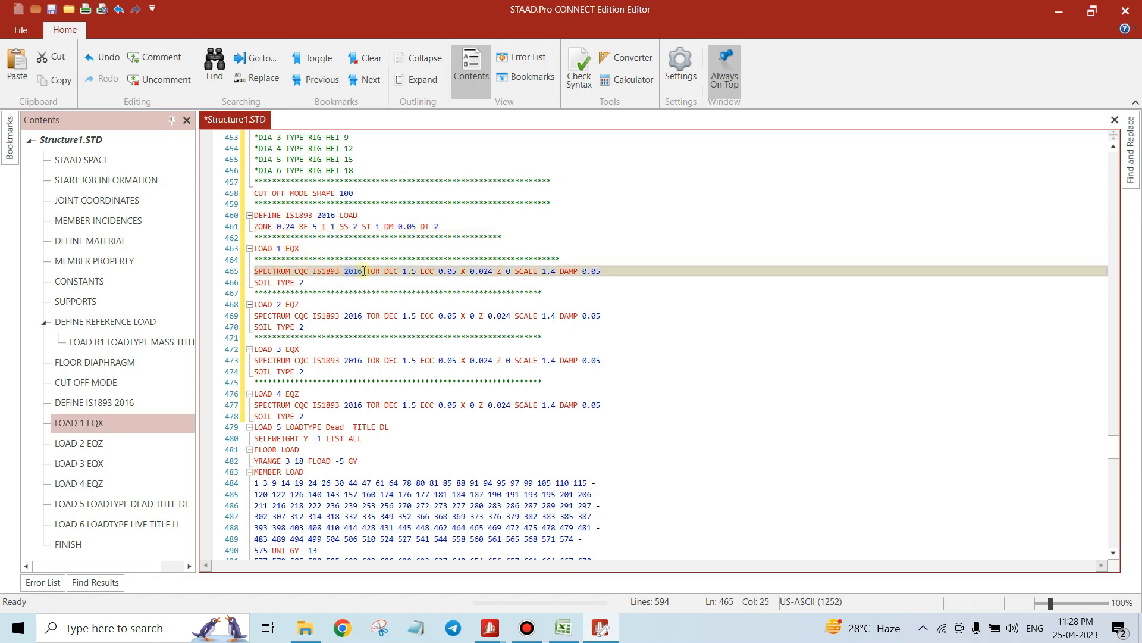
{"action": "double_click", "coordinate": [351, 315]}
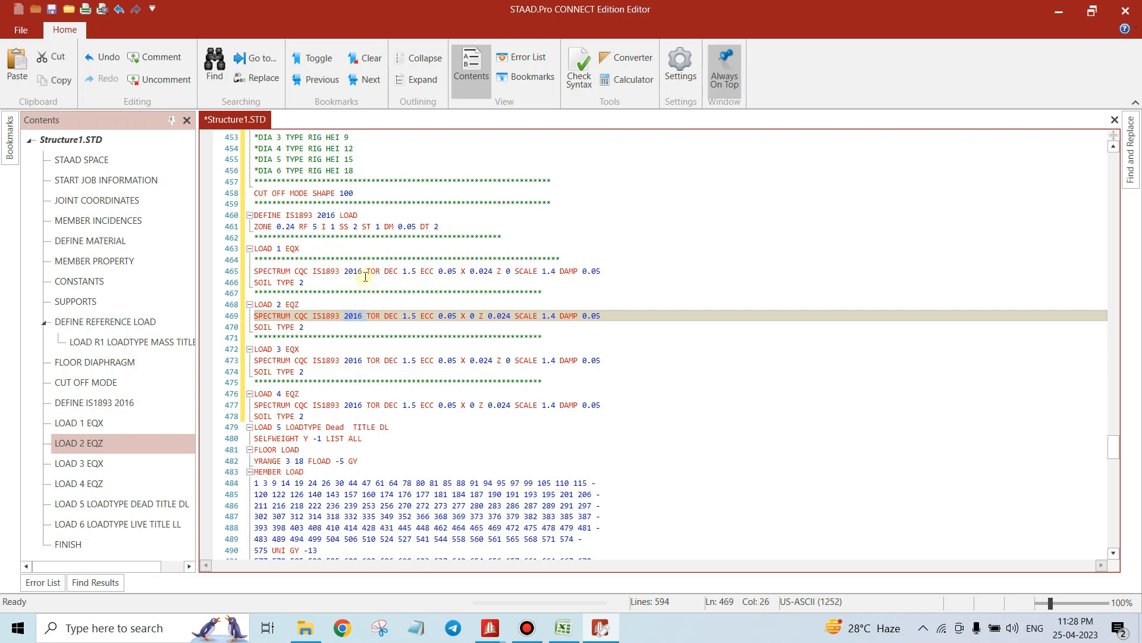
{"action": "left_click_drag", "start_coordinate": [367, 270], "coordinate": [385, 272]}
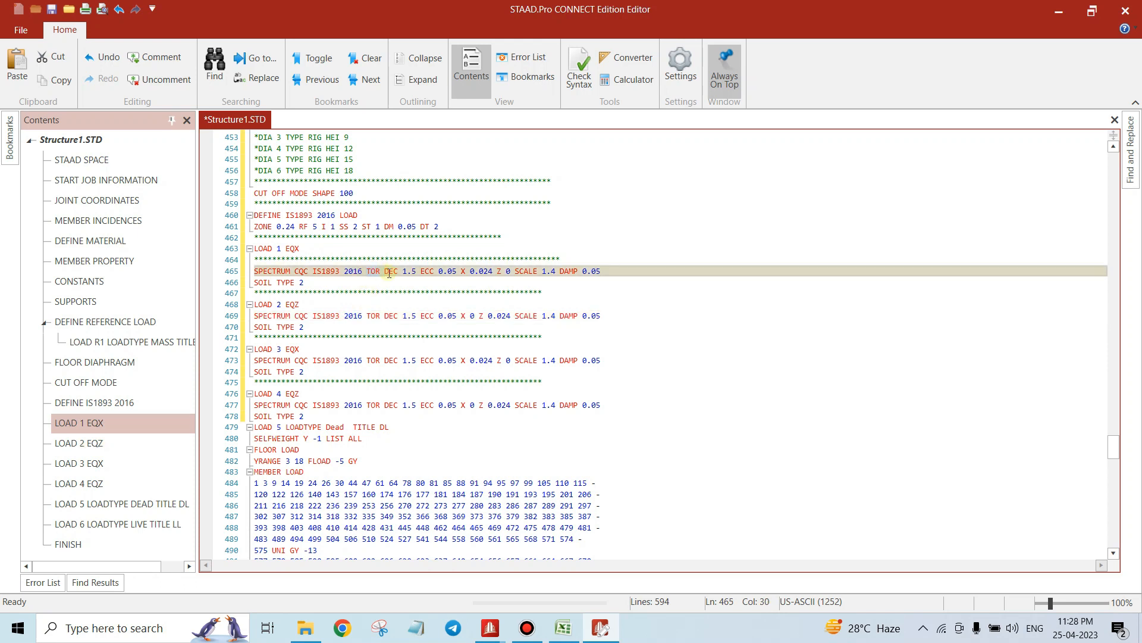
{"action": "left_click", "coordinate": [438, 273]}
{"action": "left_click", "coordinate": [482, 273]}
{"action": "left_click_drag", "start_coordinate": [471, 271], "coordinate": [492, 272]}
{"action": "left_click_drag", "start_coordinate": [277, 227], "coordinate": [336, 227]}
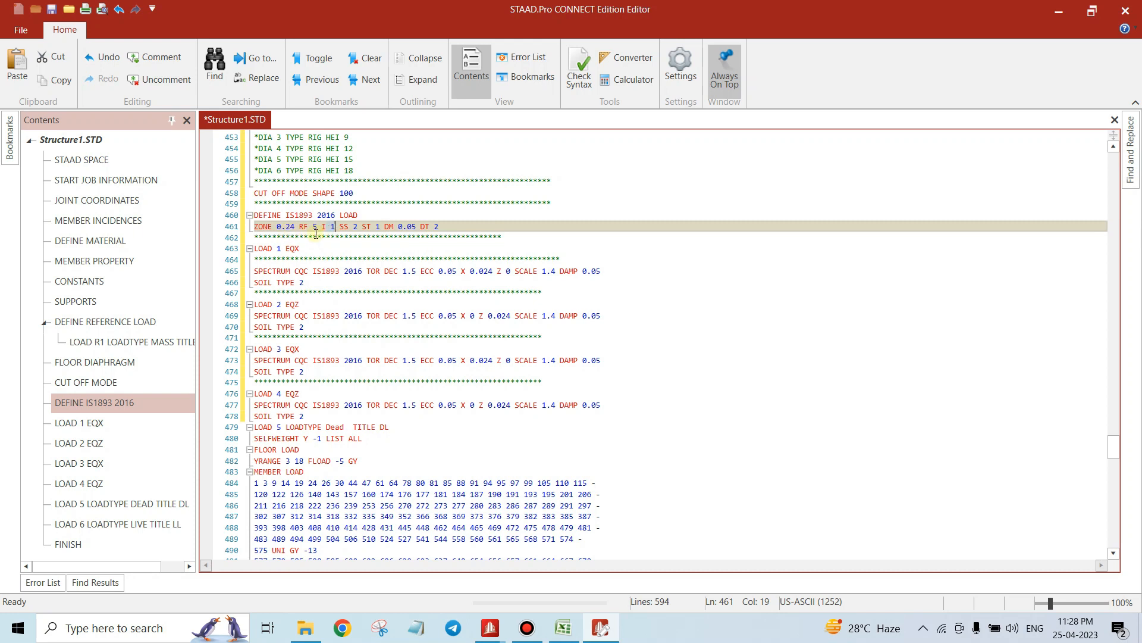
{"action": "left_click", "coordinate": [317, 226]}
{"action": "left_click", "coordinate": [490, 271]}
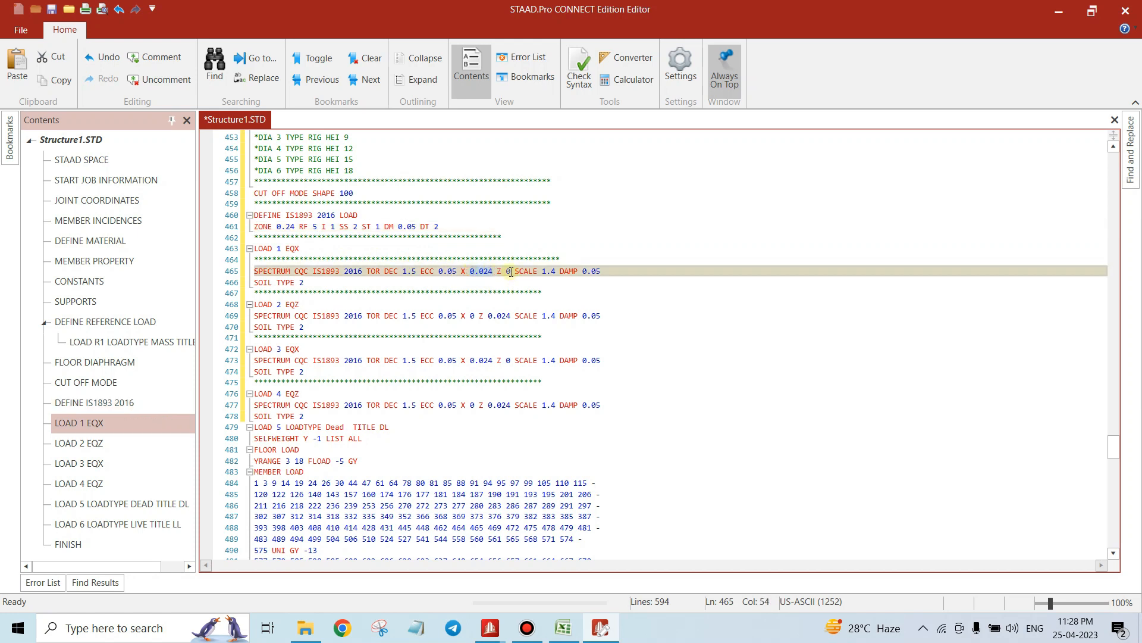
Set the spectrum SCALE factor to 1 in LOAD 1 EQX and LOAD 2 EQZ
{"action": "left_click", "coordinate": [556, 272]}
{"action": "key", "text": "BackSpace"}
{"action": "key", "text": "BackSpace"}
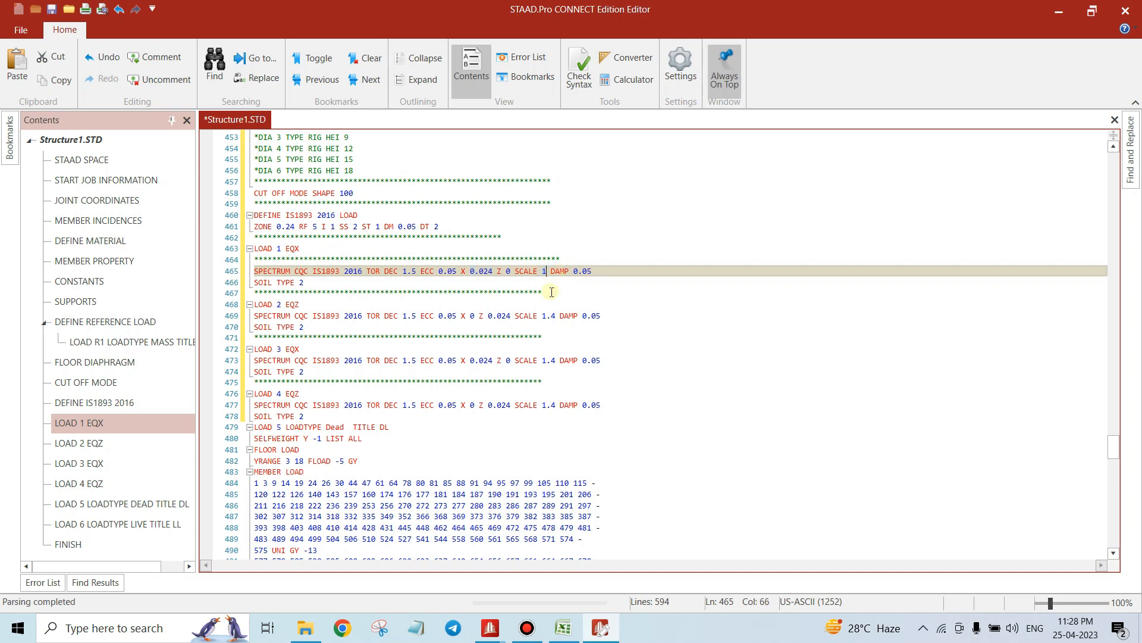
{"action": "left_click", "coordinate": [555, 316]}
{"action": "key", "text": "BackSpace"}
{"action": "key", "text": "BackSpace"}
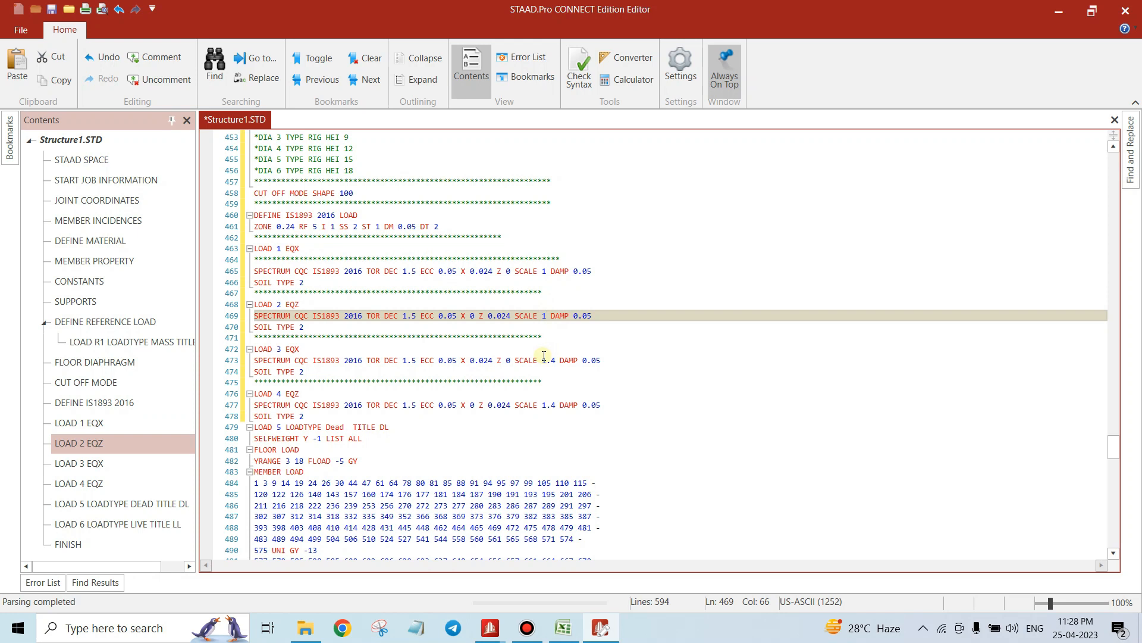
Set the spectrum SCALE factor to 1 in LOAD 3 EQX and LOAD 4 EQZ
{"action": "left_click", "coordinate": [555, 361]}
{"action": "key", "text": "BackSpace"}
{"action": "key", "text": "BackSpace"}
{"action": "left_click", "coordinate": [555, 405]}
{"action": "key", "text": "BackSpace"}
{"action": "key", "text": "BackSpace"}
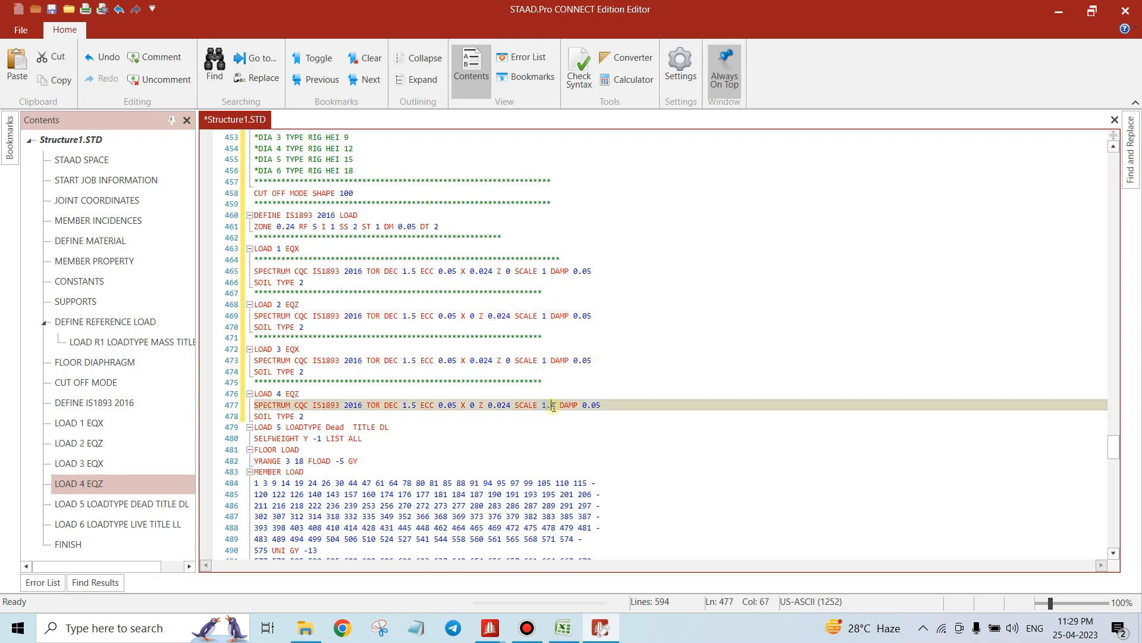
{"action": "left_click", "coordinate": [592, 271]}
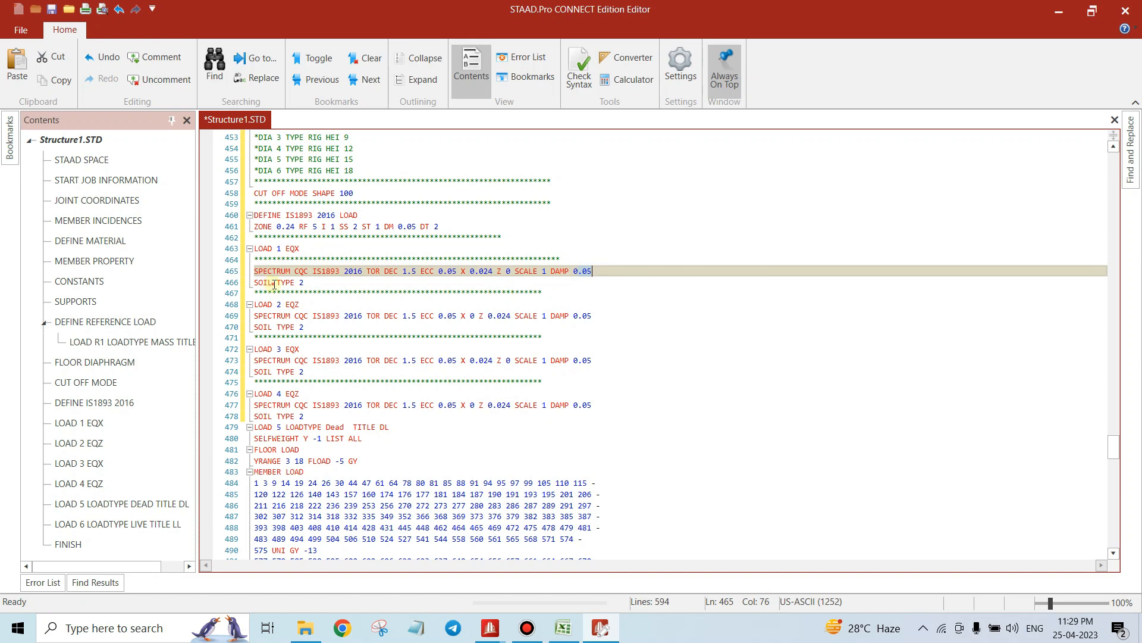
Examine the SOIL TYPE, SCALE and DAMP entries of the response spectrum commands in load cases 1 to 4
{"action": "key", "text": "Down"}
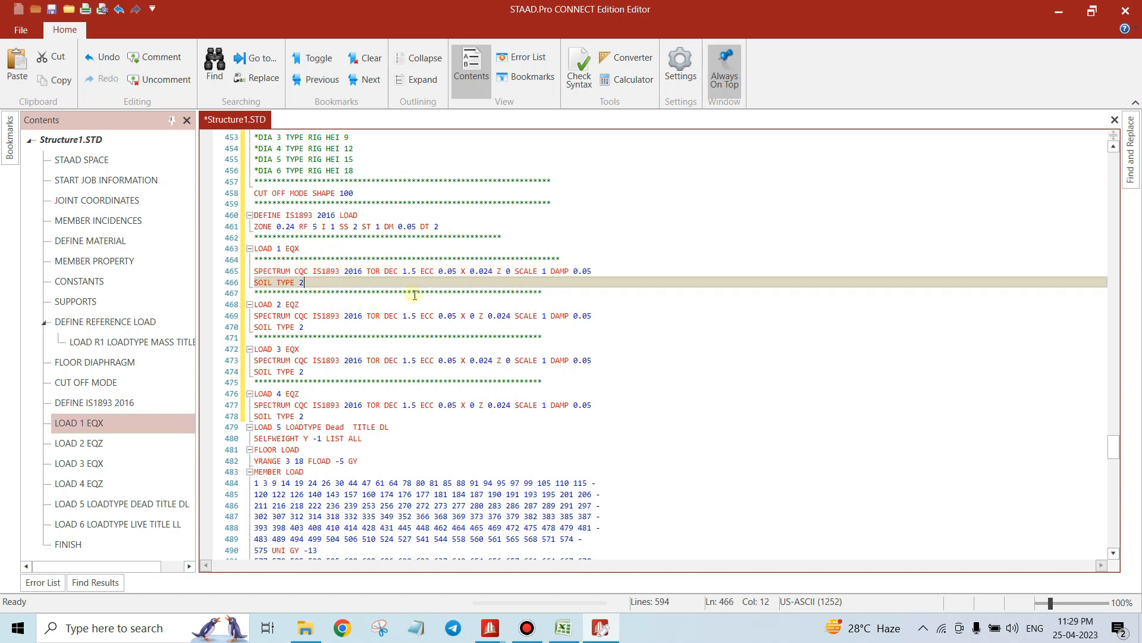
{"action": "scroll", "coordinate": [415, 295], "scroll_direction": "down", "scroll_amount": 2}
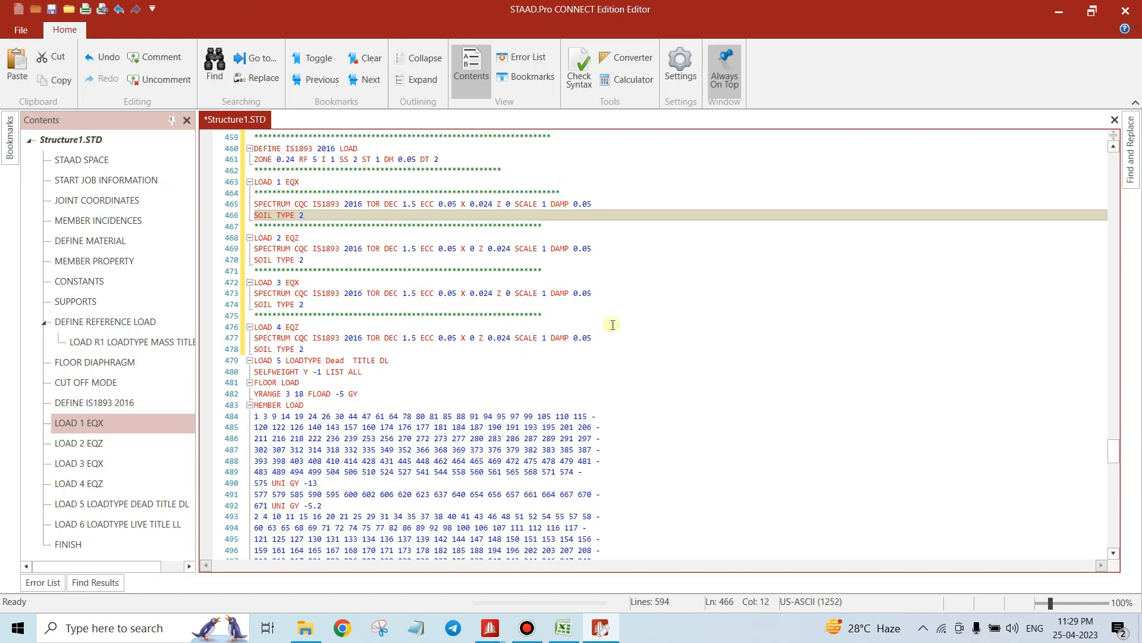
{"action": "left_click_drag", "start_coordinate": [515, 293], "coordinate": [547, 302]}
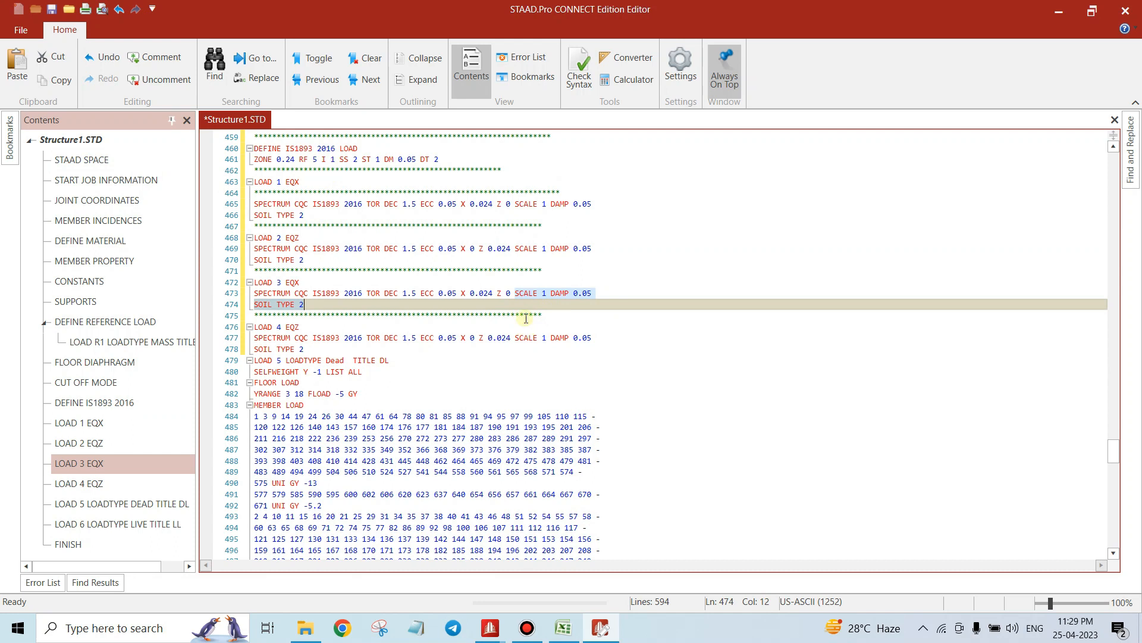
{"action": "scroll", "coordinate": [525, 319], "scroll_direction": "down", "scroll_amount": 1}
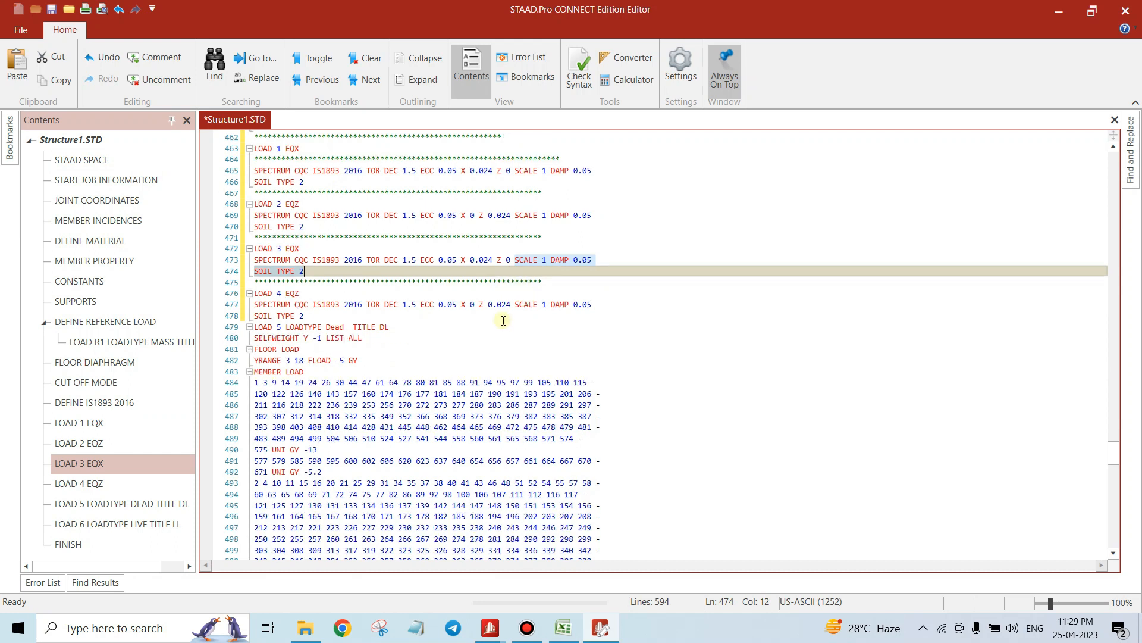
{"action": "left_click", "coordinate": [545, 170]}
{"action": "left_click_drag", "start_coordinate": [546, 172], "coordinate": [549, 172]}
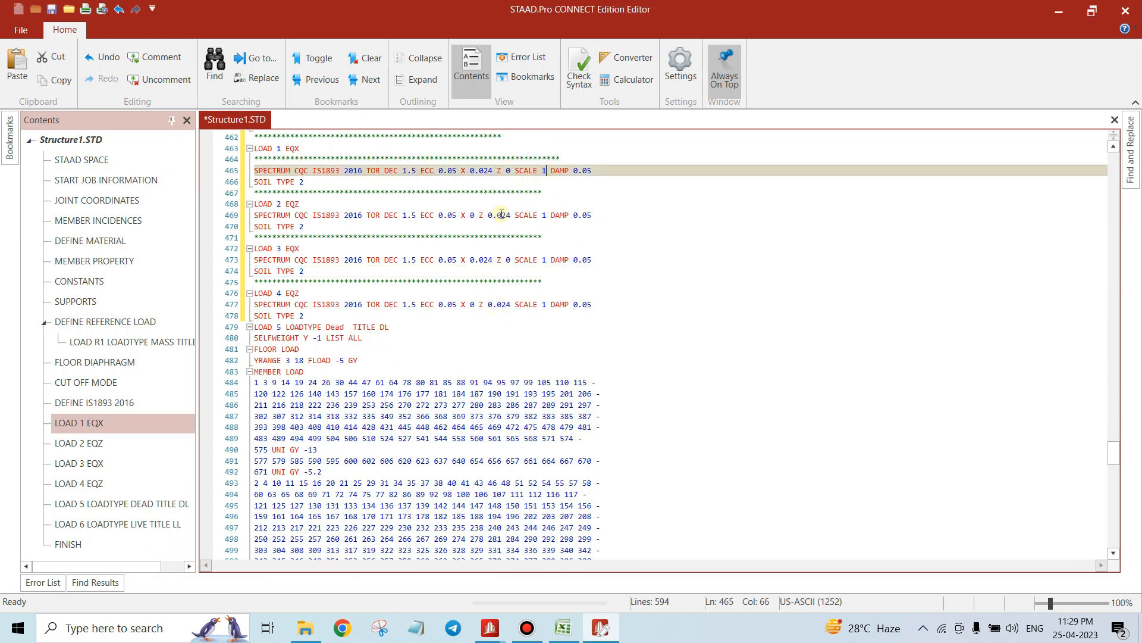
{"action": "scroll", "coordinate": [389, 292], "scroll_direction": "down", "scroll_amount": 1}
{"action": "scroll", "coordinate": [297, 284], "scroll_direction": "down", "scroll_amount": 1}
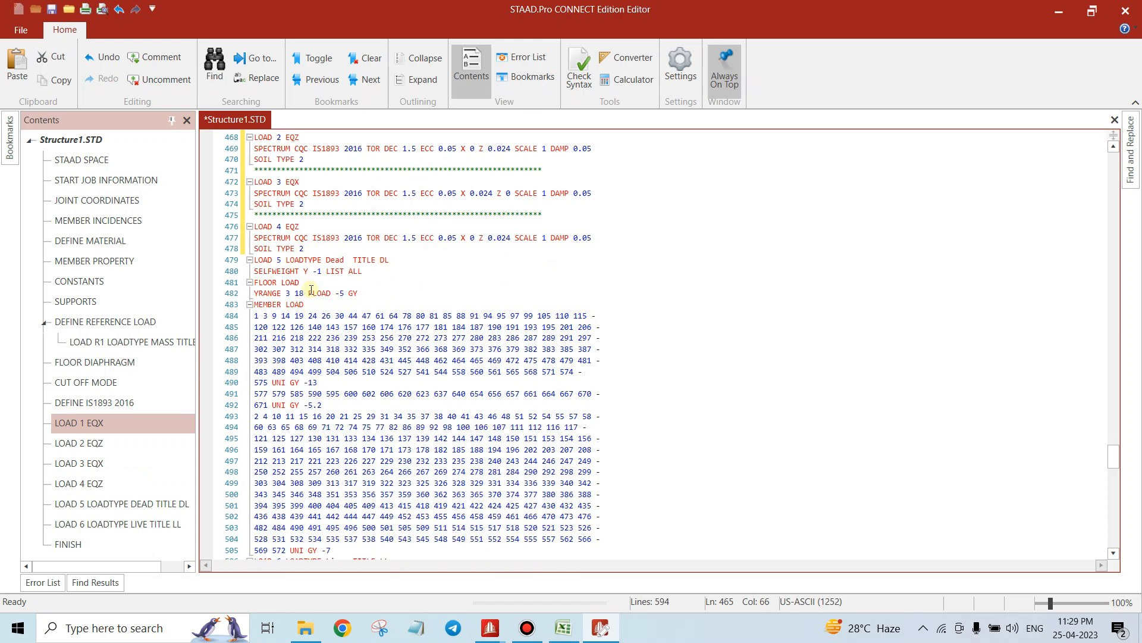
Insert an asterisk separator comment line between the LOAD 4 EQZ block and the LOAD 5 dead load case
{"action": "left_click", "coordinate": [321, 250]}
{"action": "key", "text": "Return"}
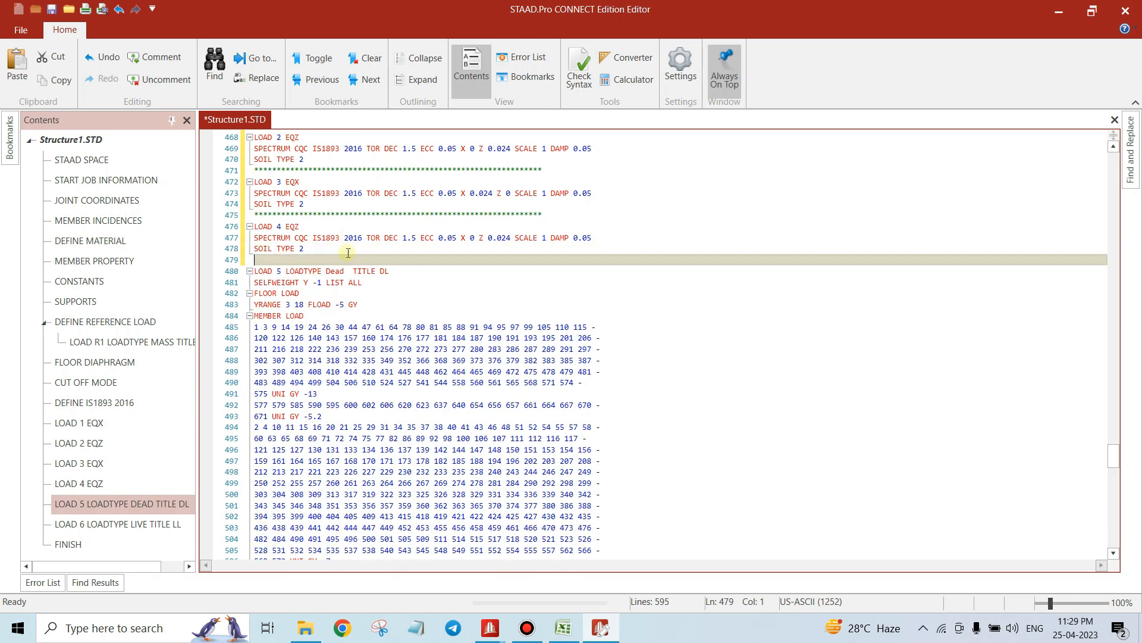
{"action": "type", "text": "*******************************************************************************"}
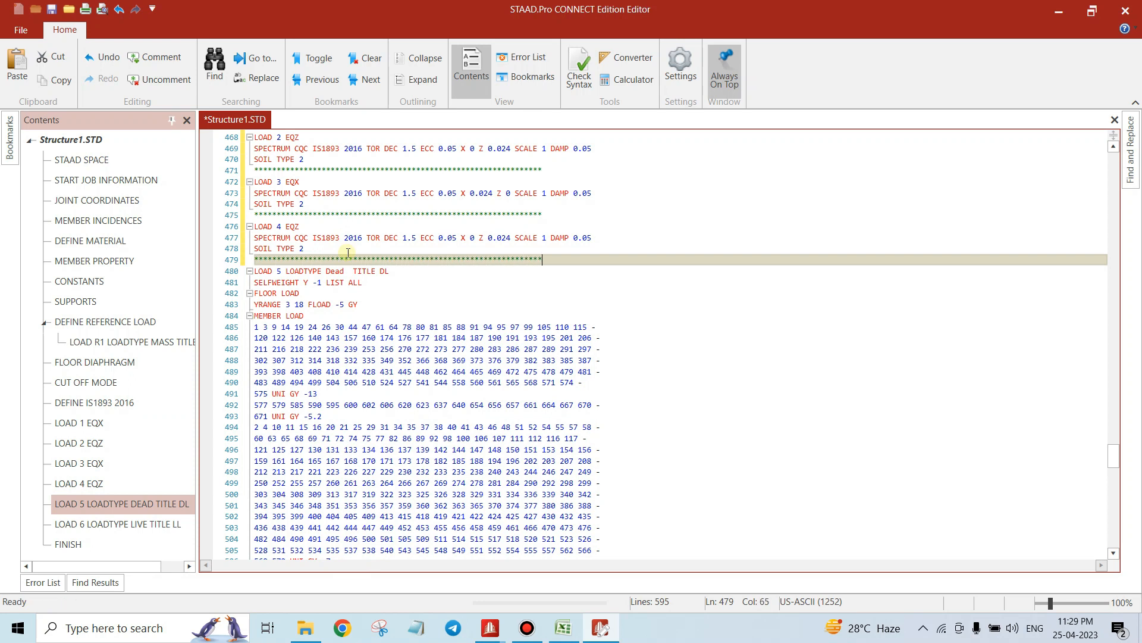
{"action": "scroll", "coordinate": [357, 232], "scroll_direction": "down", "scroll_amount": 5}
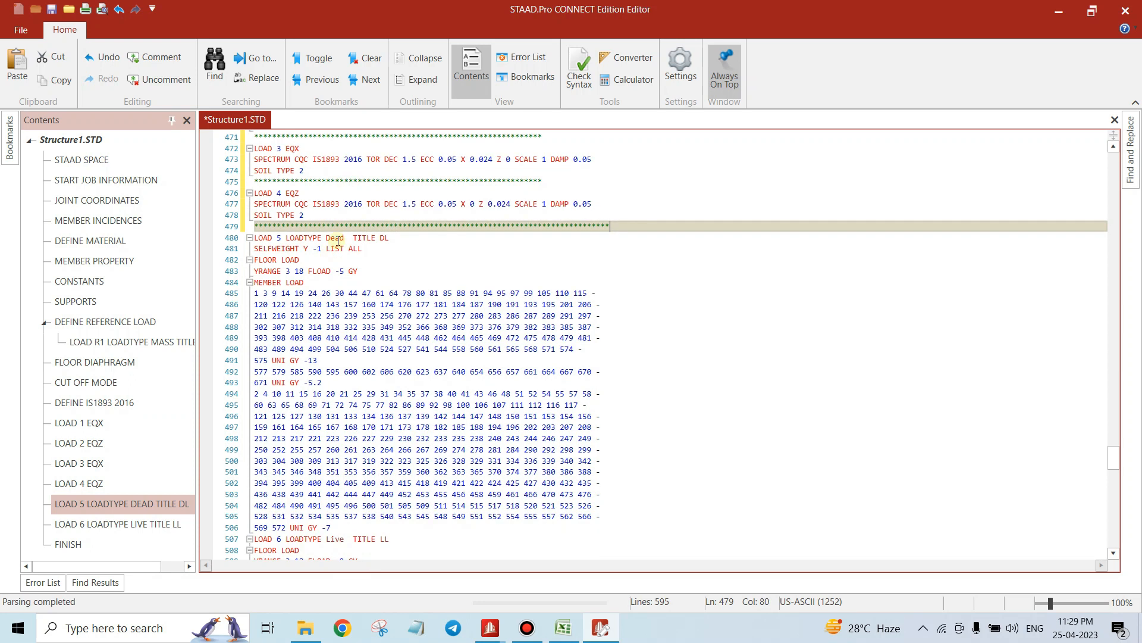
{"action": "scroll", "coordinate": [363, 309], "scroll_direction": "up", "scroll_amount": 1}
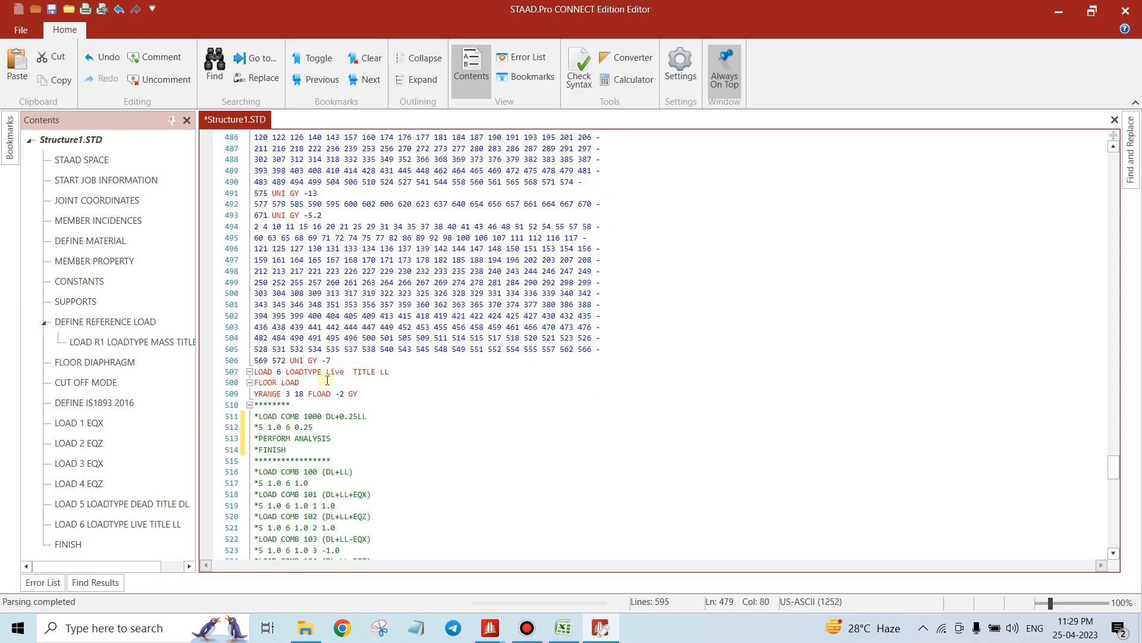
{"action": "scroll", "coordinate": [332, 364], "scroll_direction": "up", "scroll_amount": 2}
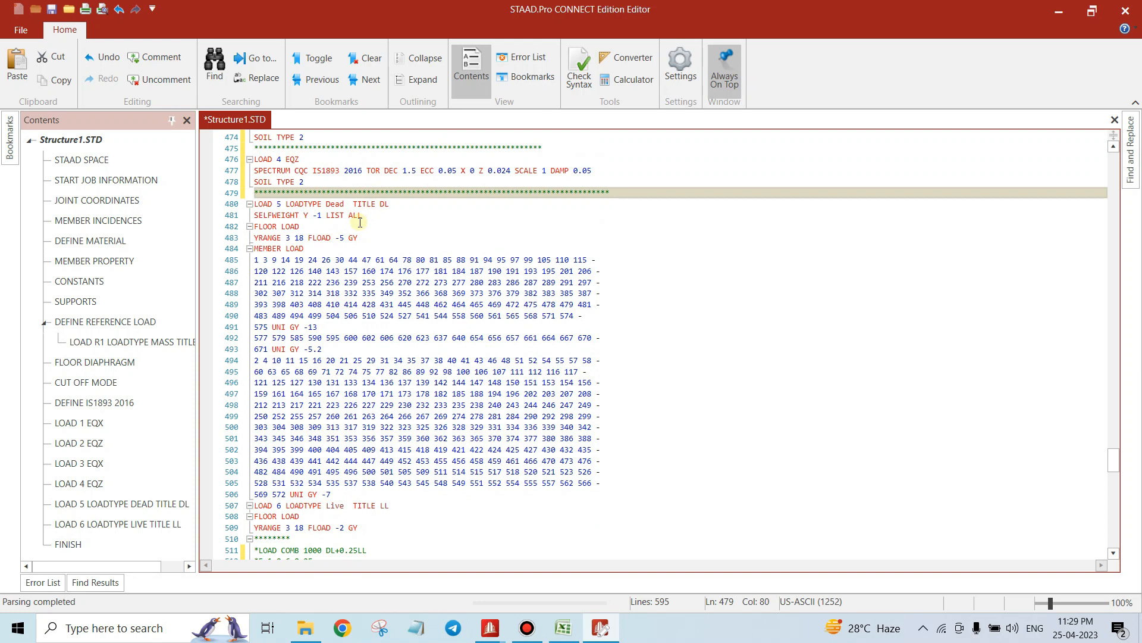
{"action": "left_click", "coordinate": [317, 229]}
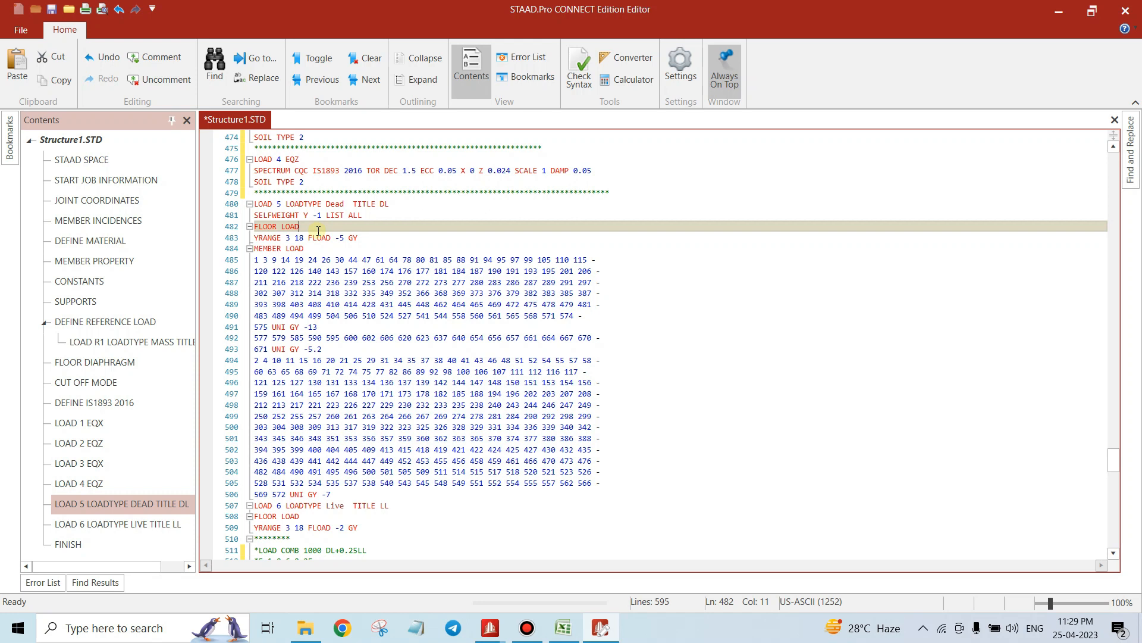
{"action": "key", "text": "Return"}
{"action": "type", "text": "****"}
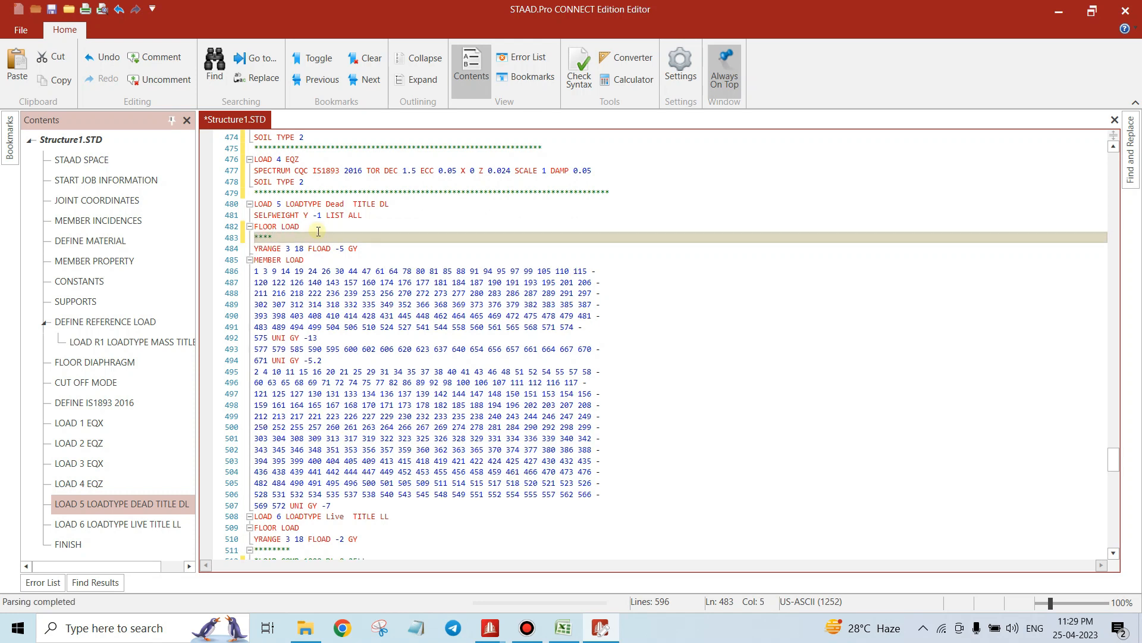
{"action": "type", "text": "udhjh"}
{"action": "key", "text": "BackSpace"}
{"action": "key", "text": "BackSpace"}
{"action": "key", "text": "BackSpace"}
{"action": "key", "text": "BackSpace"}
{"action": "key", "text": "BackSpace"}
{"action": "key", "text": "BackSpace"}
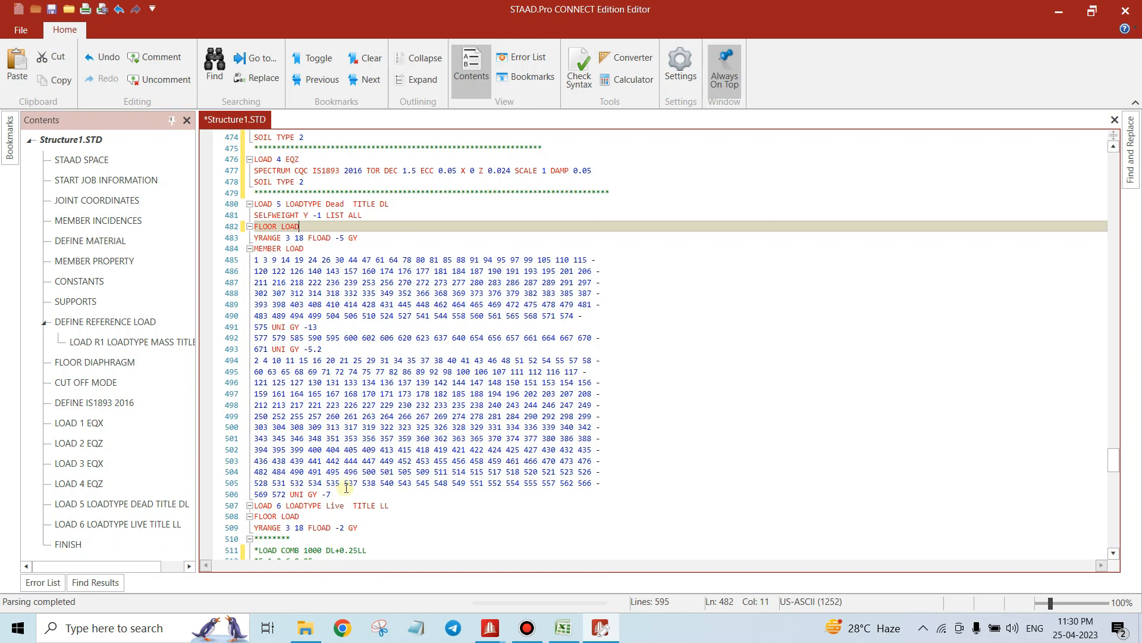
Uncomment all load combination lines from LOAD COMB 100 through LOAD COMB 225, leaving the LOAD COMB 1000 block commented out
{"action": "scroll", "coordinate": [422, 307], "scroll_direction": "down", "scroll_amount": 4}
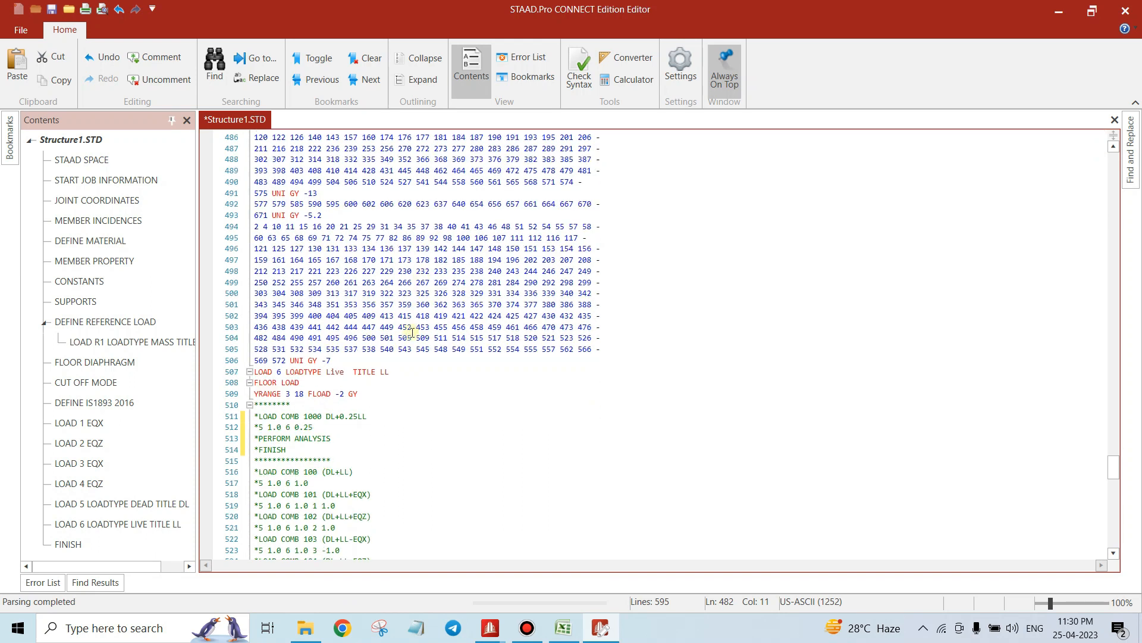
{"action": "scroll", "coordinate": [413, 332], "scroll_direction": "down", "scroll_amount": 4}
{"action": "left_click", "coordinate": [365, 259]}
{"action": "left_click", "coordinate": [262, 238], "text": "shift"}
{"action": "scroll", "coordinate": [271, 242], "scroll_direction": "down", "scroll_amount": 1}
{"action": "left_click_drag", "start_coordinate": [269, 243], "coordinate": [318, 283]}
{"action": "scroll", "coordinate": [316, 275], "scroll_direction": "down", "scroll_amount": 5}
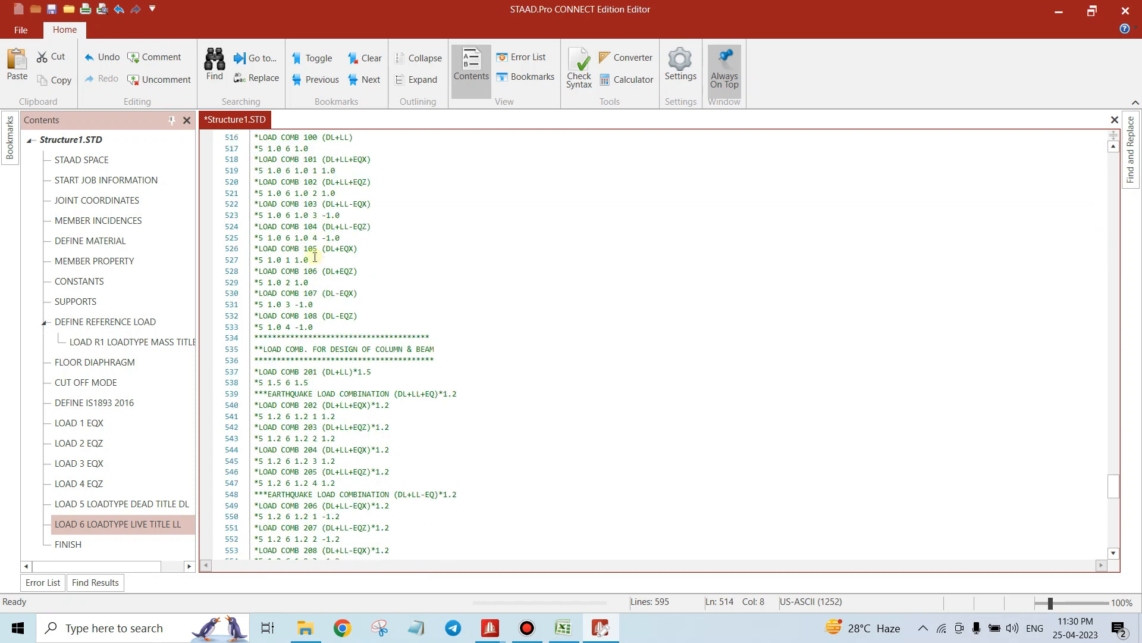
{"action": "scroll", "coordinate": [314, 262], "scroll_direction": "up", "scroll_amount": 1}
{"action": "left_click_drag", "start_coordinate": [258, 162], "coordinate": [387, 327]}
{"action": "left_click", "coordinate": [156, 81]}
Examine load combinations 100 to 108 and the column and beam design combinations 201 to 209 with their factors
{"action": "scroll", "coordinate": [452, 316], "scroll_direction": "up", "scroll_amount": 12}
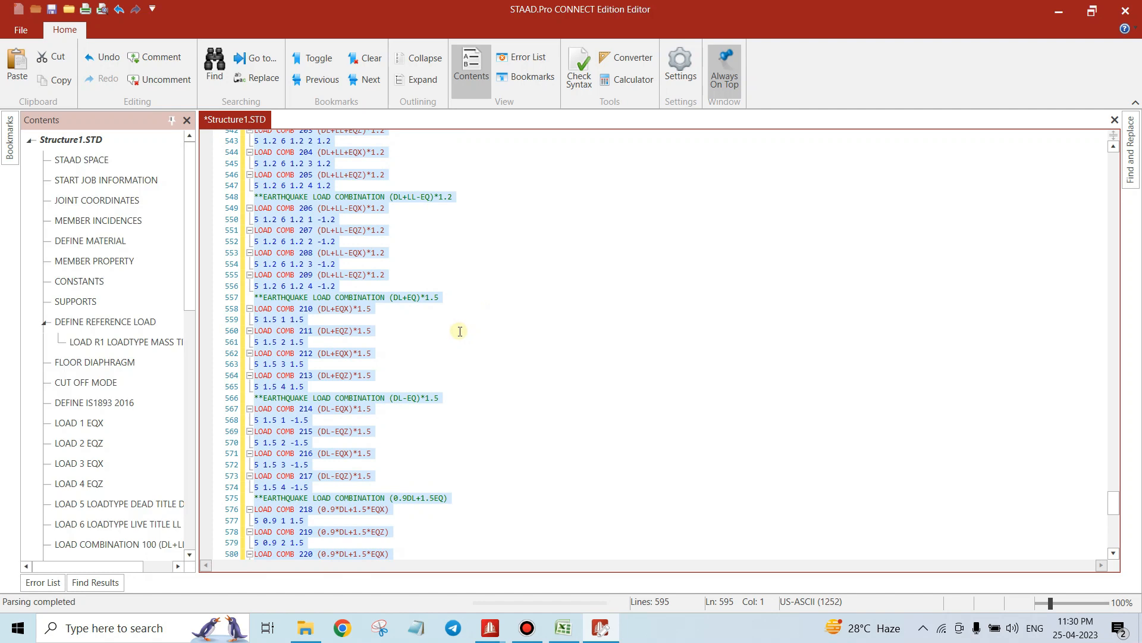
{"action": "scroll", "coordinate": [455, 331], "scroll_direction": "up", "scroll_amount": 7}
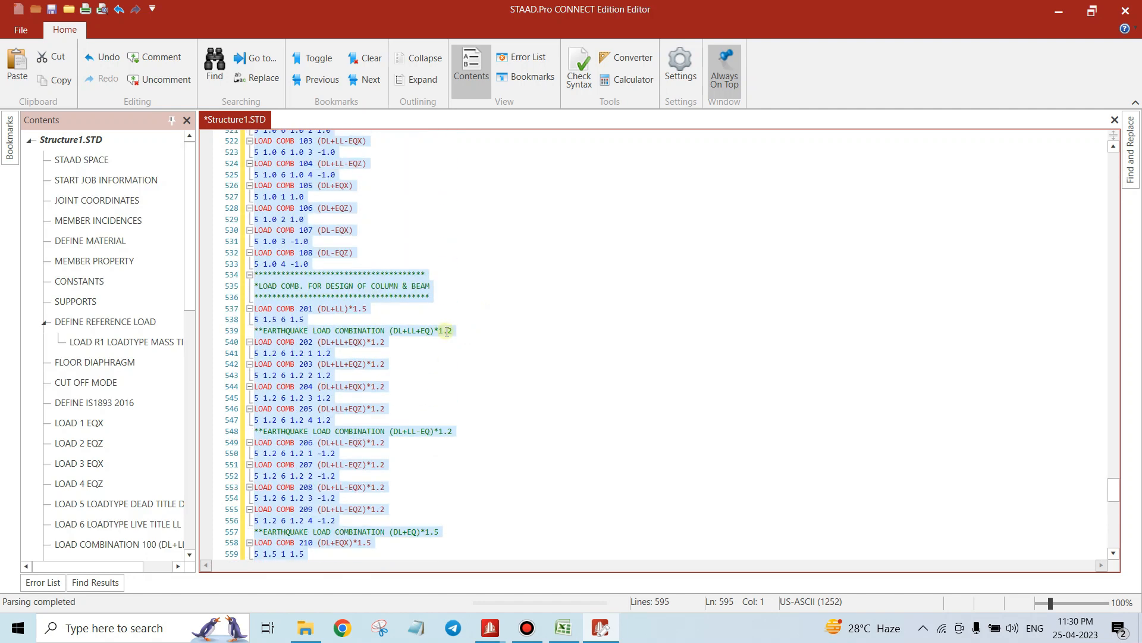
{"action": "scroll", "coordinate": [339, 312], "scroll_direction": "up", "scroll_amount": 8}
{"action": "scroll", "coordinate": [329, 280], "scroll_direction": "down", "scroll_amount": 4}
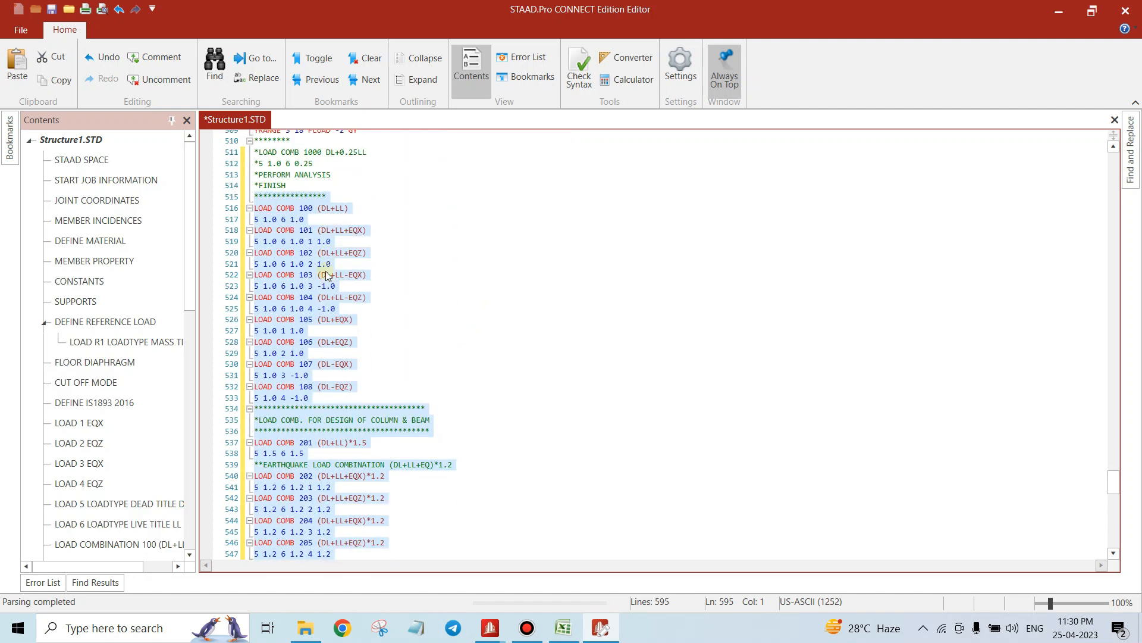
{"action": "left_click", "coordinate": [318, 232]}
{"action": "scroll", "coordinate": [312, 196], "scroll_direction": "down", "scroll_amount": 3}
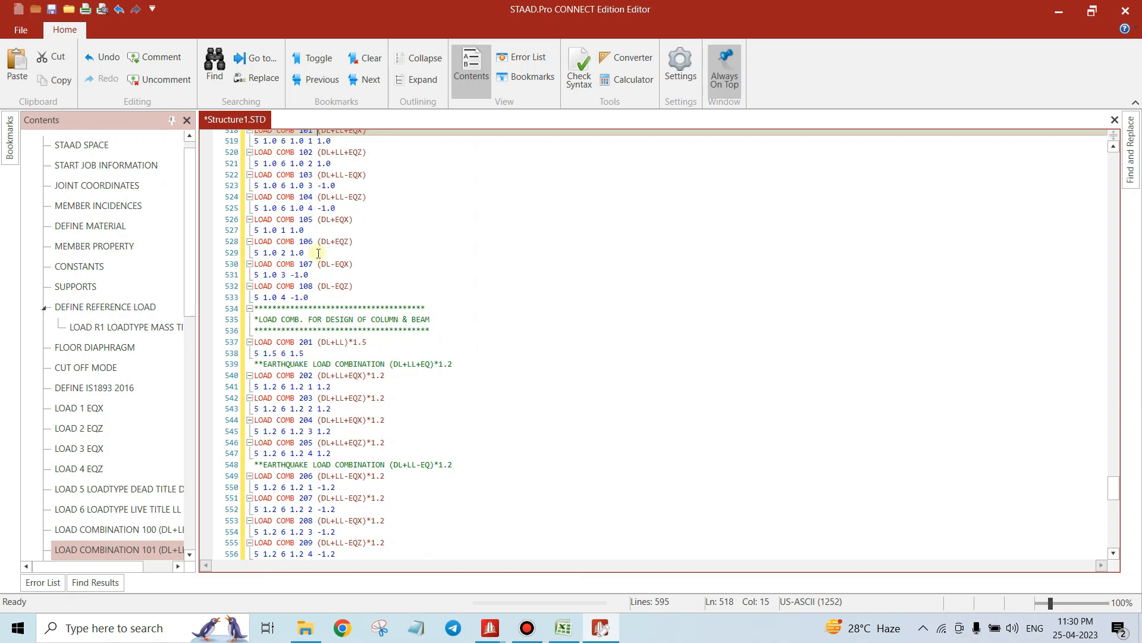
{"action": "left_click_drag", "start_coordinate": [267, 319], "coordinate": [391, 322]}
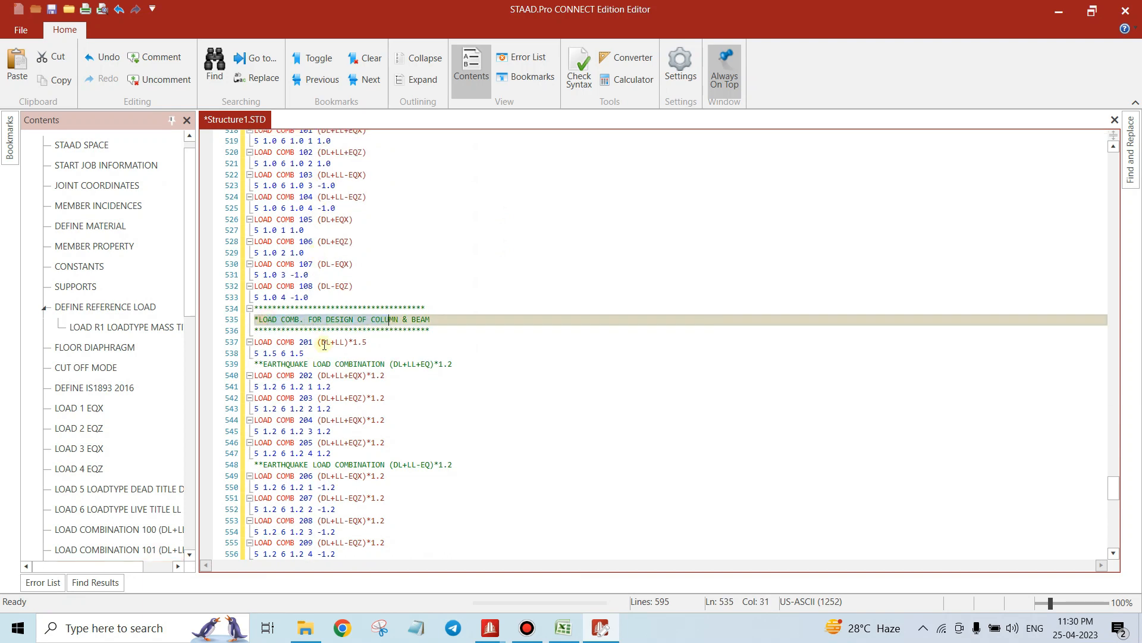
{"action": "scroll", "coordinate": [324, 333], "scroll_direction": "down", "scroll_amount": 2}
{"action": "left_click", "coordinate": [402, 298]}
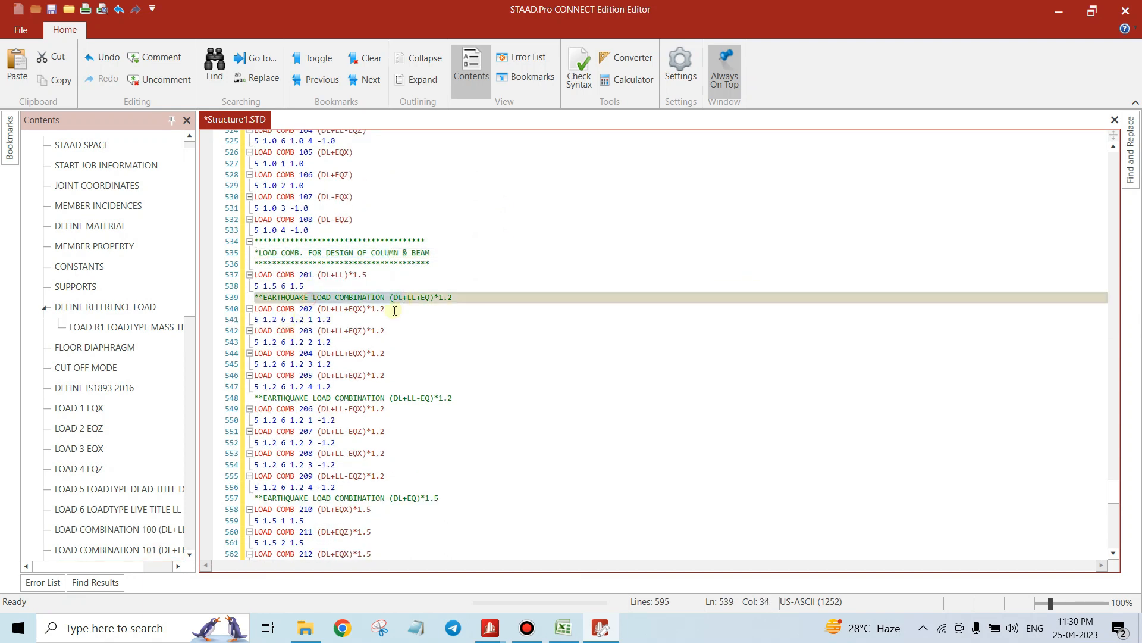
{"action": "scroll", "coordinate": [395, 310], "scroll_direction": "down", "scroll_amount": 1}
{"action": "left_click", "coordinate": [395, 362]}
{"action": "scroll", "coordinate": [383, 358], "scroll_direction": "down", "scroll_amount": 2}
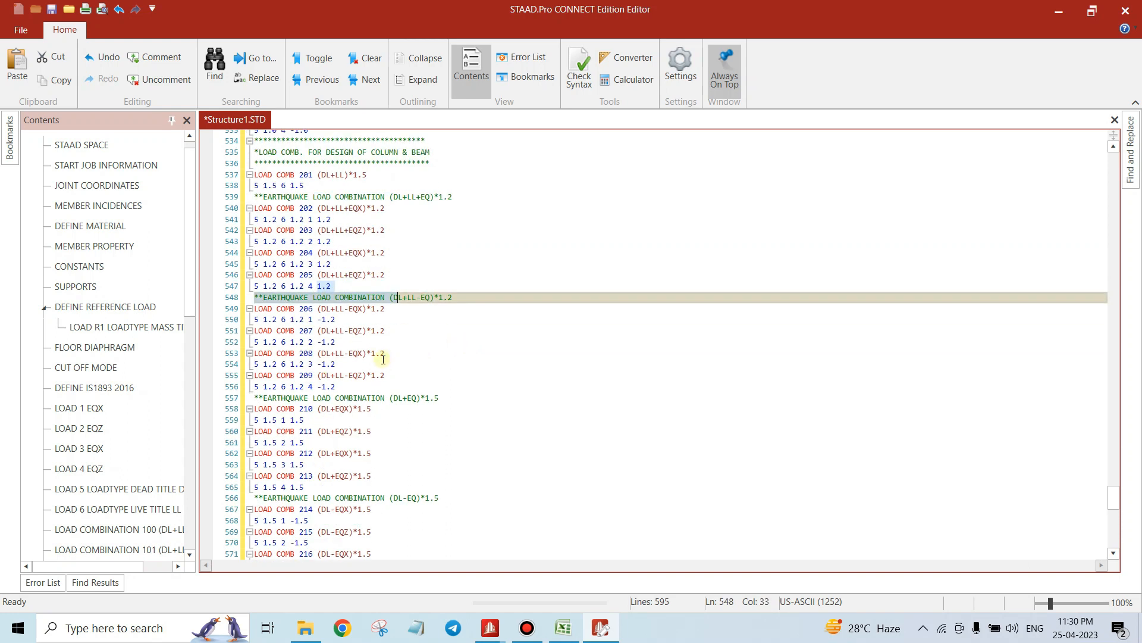
{"action": "scroll", "coordinate": [383, 359], "scroll_direction": "down", "scroll_amount": 2}
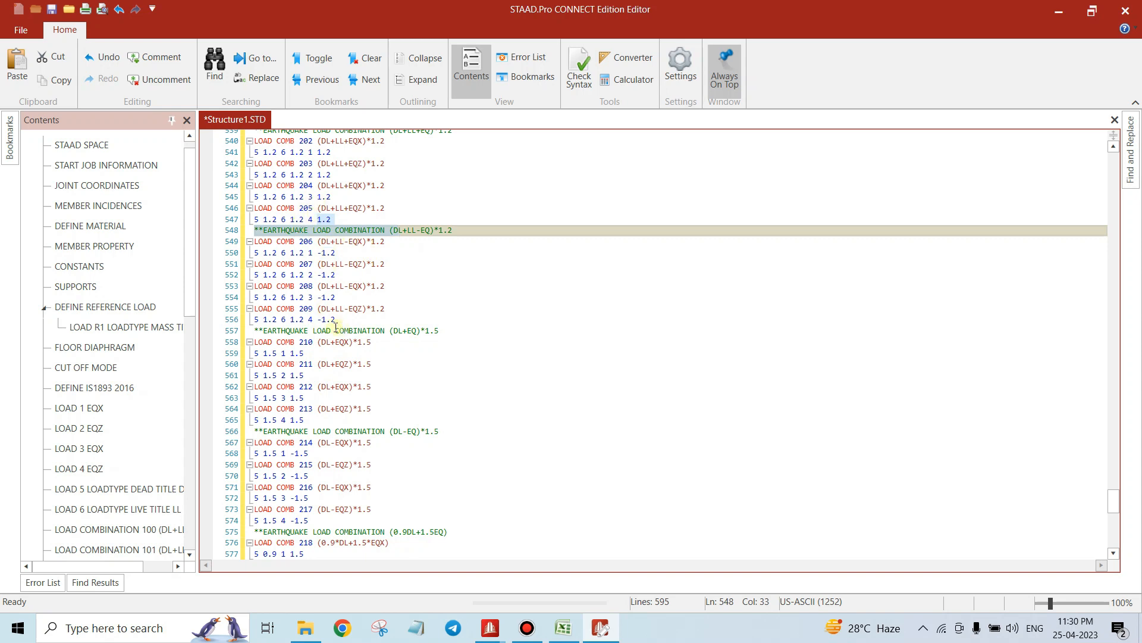
Examine the earthquake combinations 210 to 225, covering the DL±EQ times 1.5 and the 0.9DL±1.5EQ groups
{"action": "left_click_drag", "start_coordinate": [255, 330], "coordinate": [439, 331]}
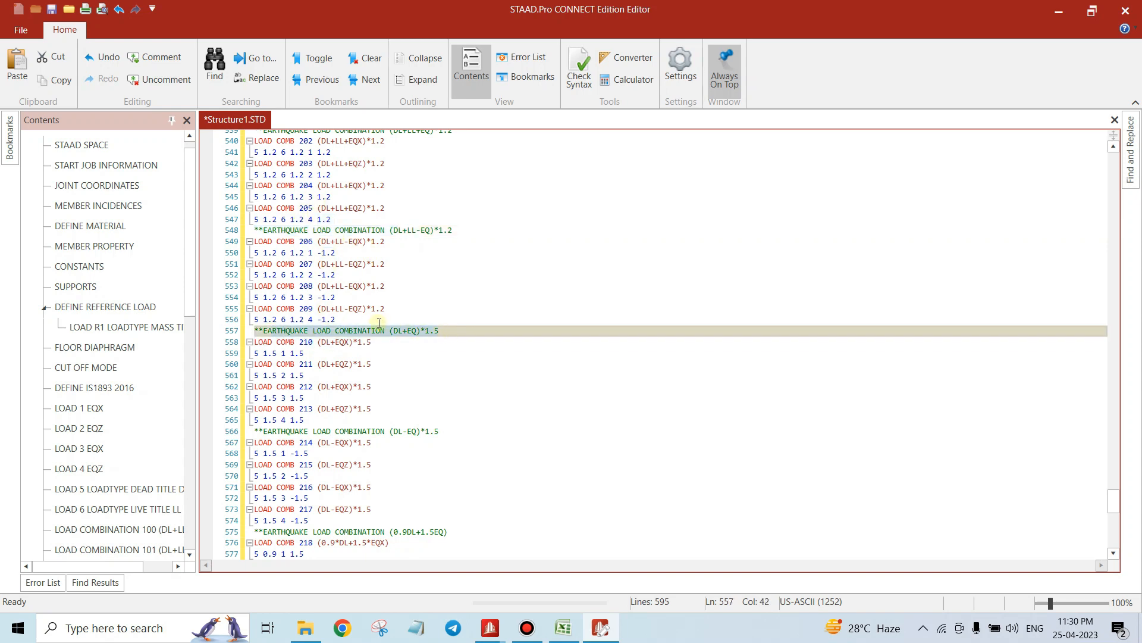
{"action": "scroll", "coordinate": [379, 323], "scroll_direction": "down", "scroll_amount": 3}
{"action": "scroll", "coordinate": [359, 297], "scroll_direction": "down", "scroll_amount": 1}
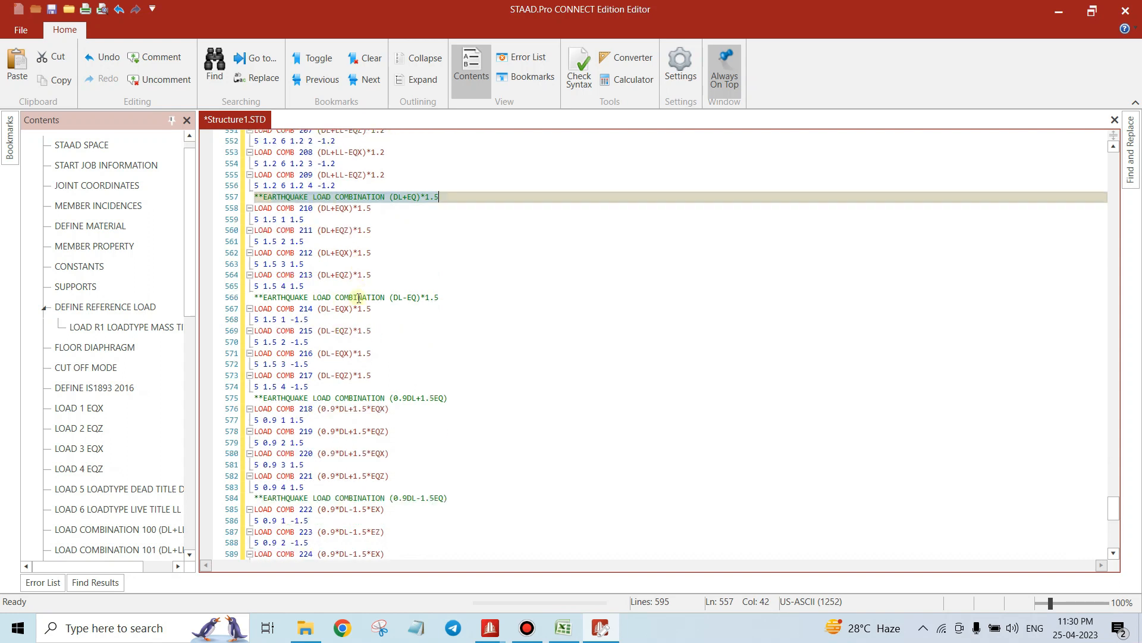
{"action": "left_click_drag", "start_coordinate": [256, 297], "coordinate": [430, 297]}
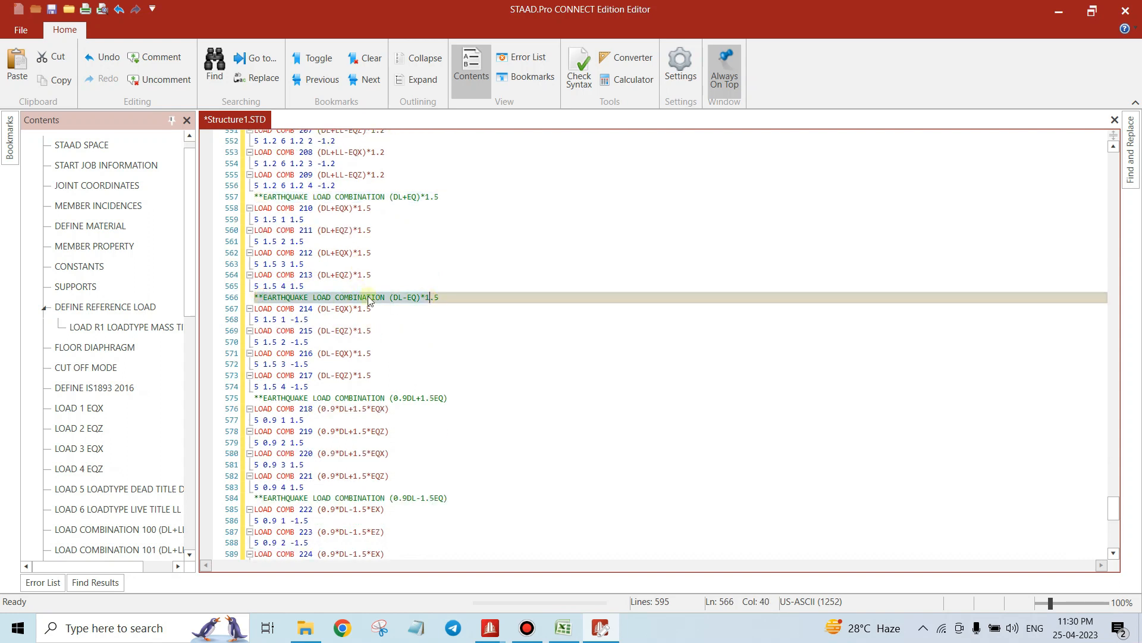
{"action": "scroll", "coordinate": [361, 262], "scroll_direction": "up", "scroll_amount": 4}
{"action": "scroll", "coordinate": [352, 268], "scroll_direction": "down", "scroll_amount": 6}
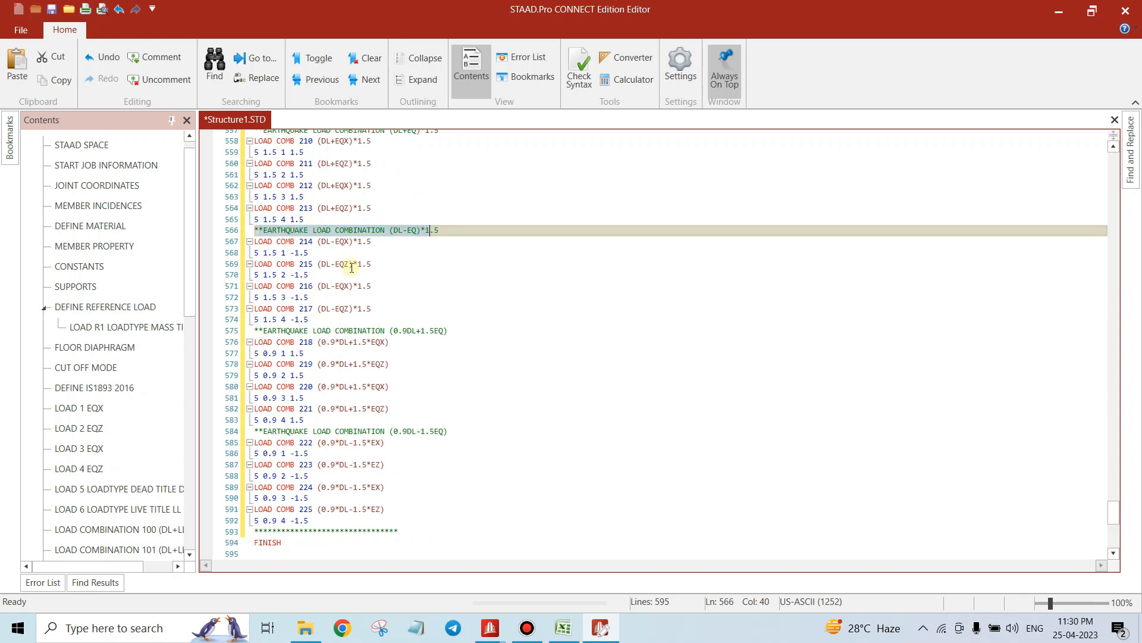
{"action": "scroll", "coordinate": [352, 268], "scroll_direction": "down", "scroll_amount": 6}
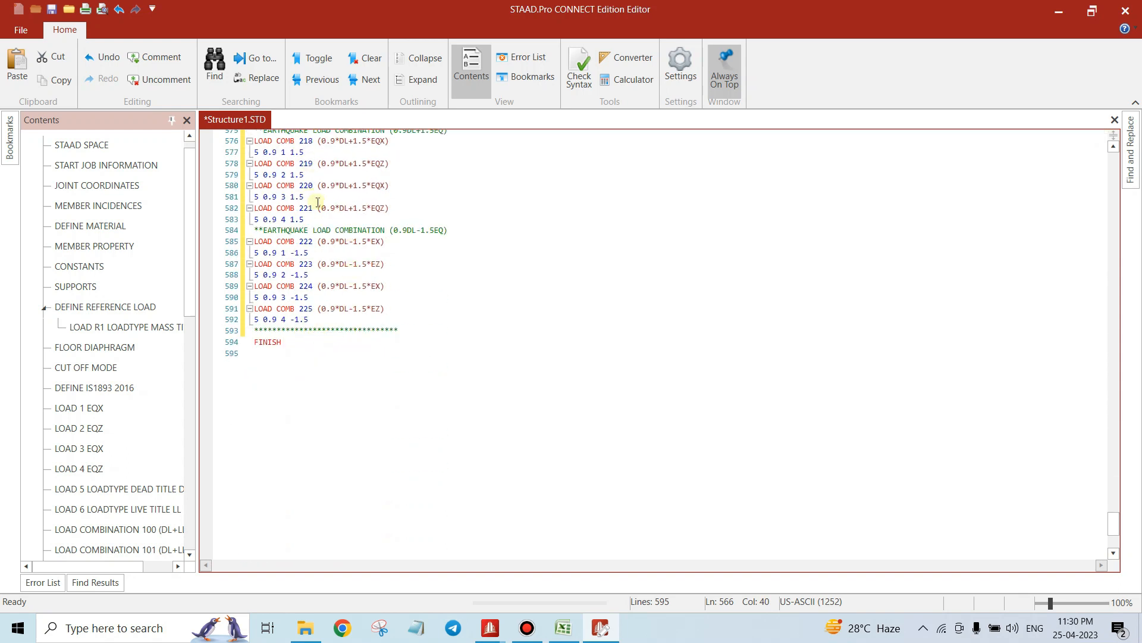
{"action": "scroll", "coordinate": [384, 260], "scroll_direction": "up", "scroll_amount": 5}
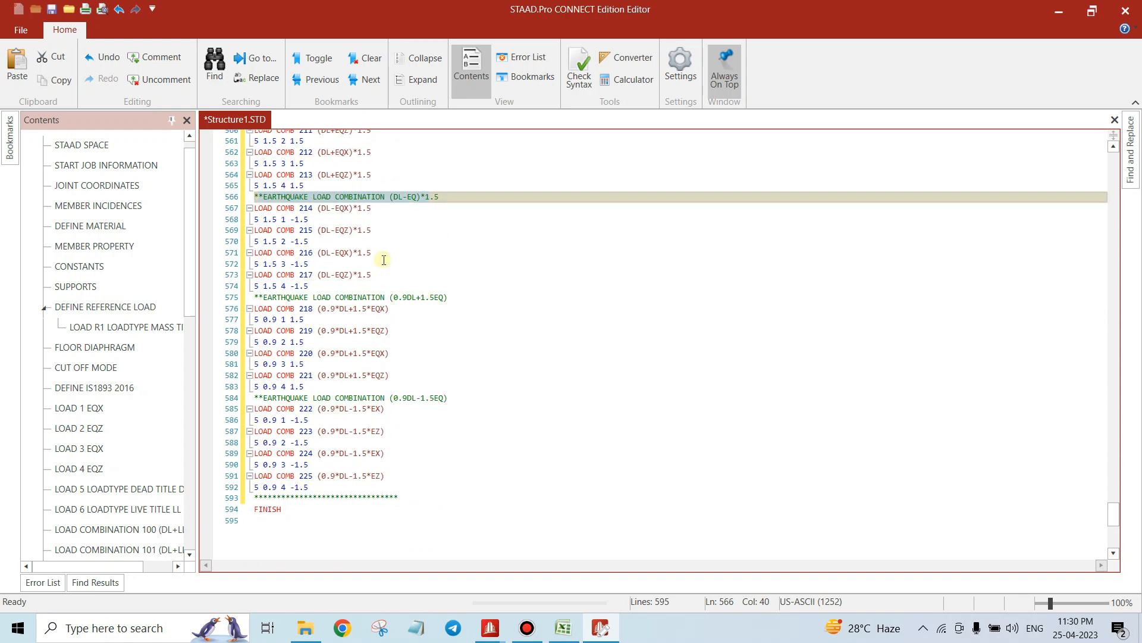
{"action": "scroll", "coordinate": [383, 260], "scroll_direction": "up", "scroll_amount": 1}
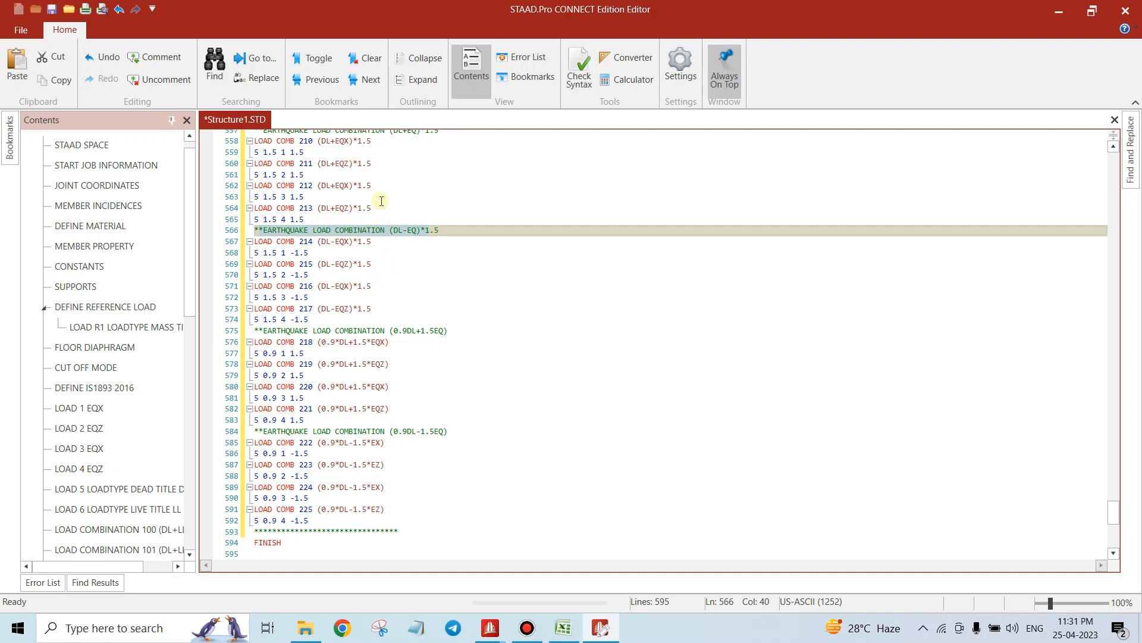
Save the edited input file and close the editor to return to the structural model
{"action": "scroll", "coordinate": [482, 301], "scroll_direction": "down", "scroll_amount": 5}
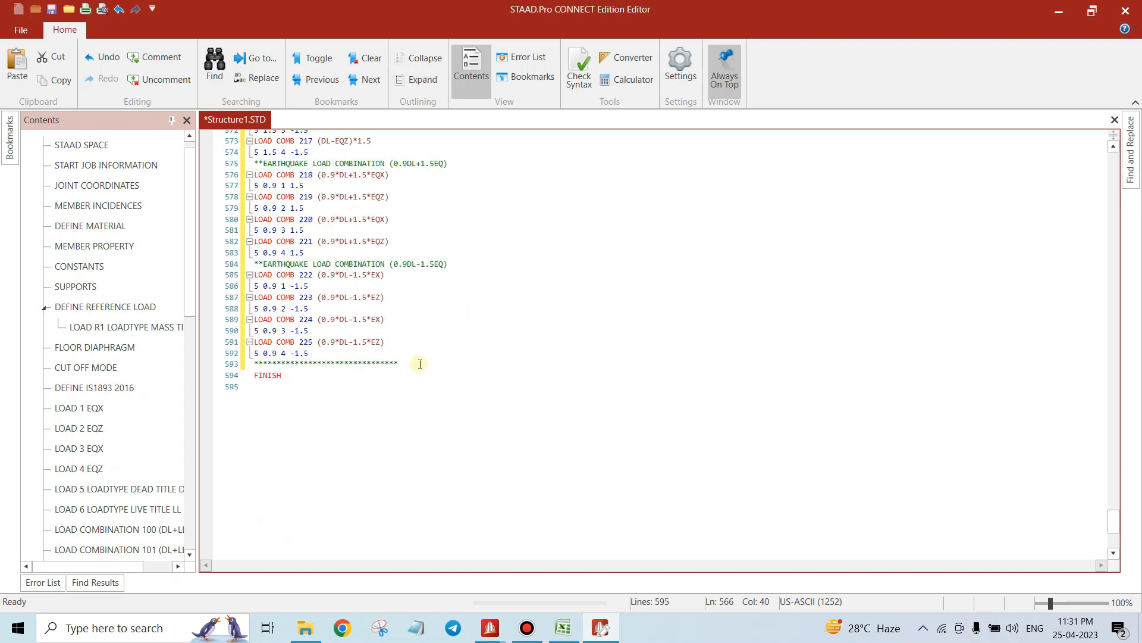
{"action": "left_click", "coordinate": [413, 364]}
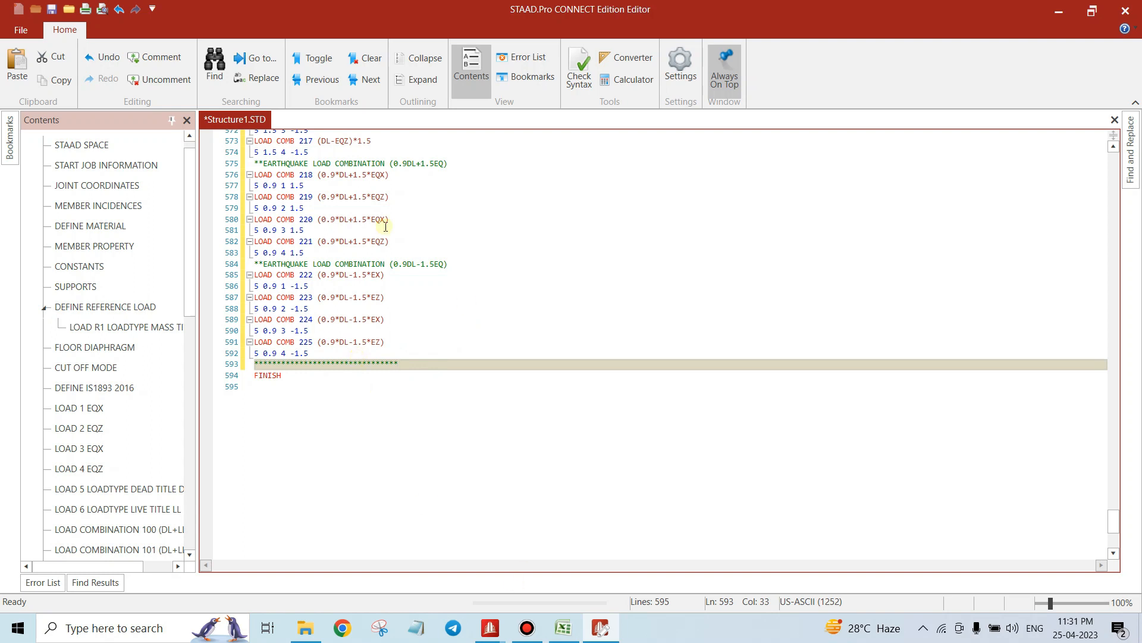
{"action": "left_click", "coordinate": [52, 10]}
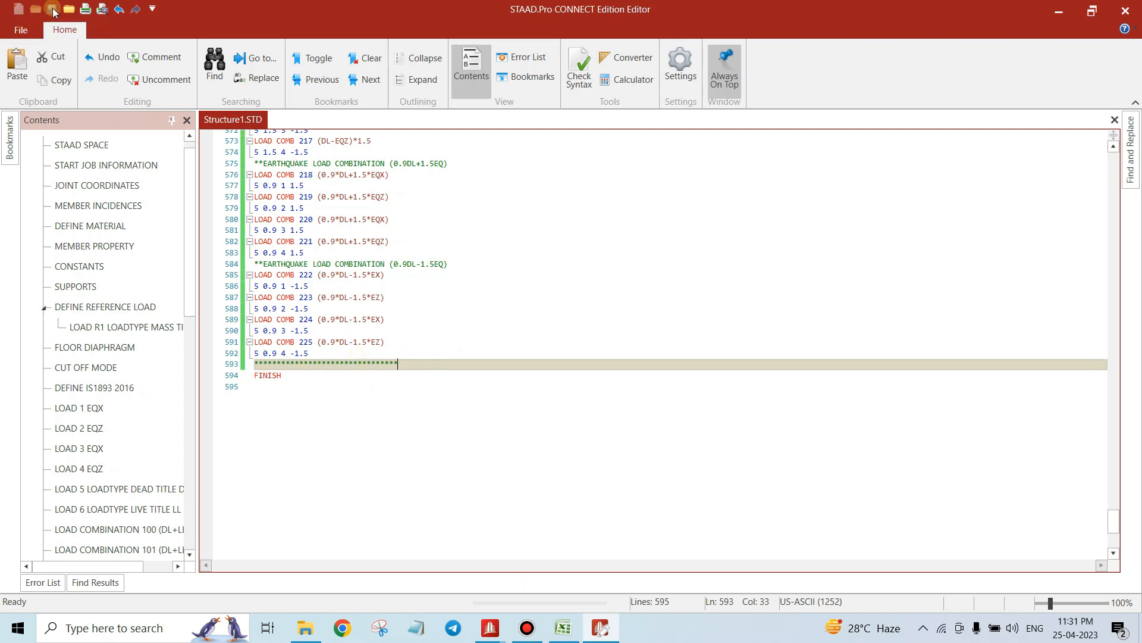
{"action": "left_click", "coordinate": [1126, 10]}
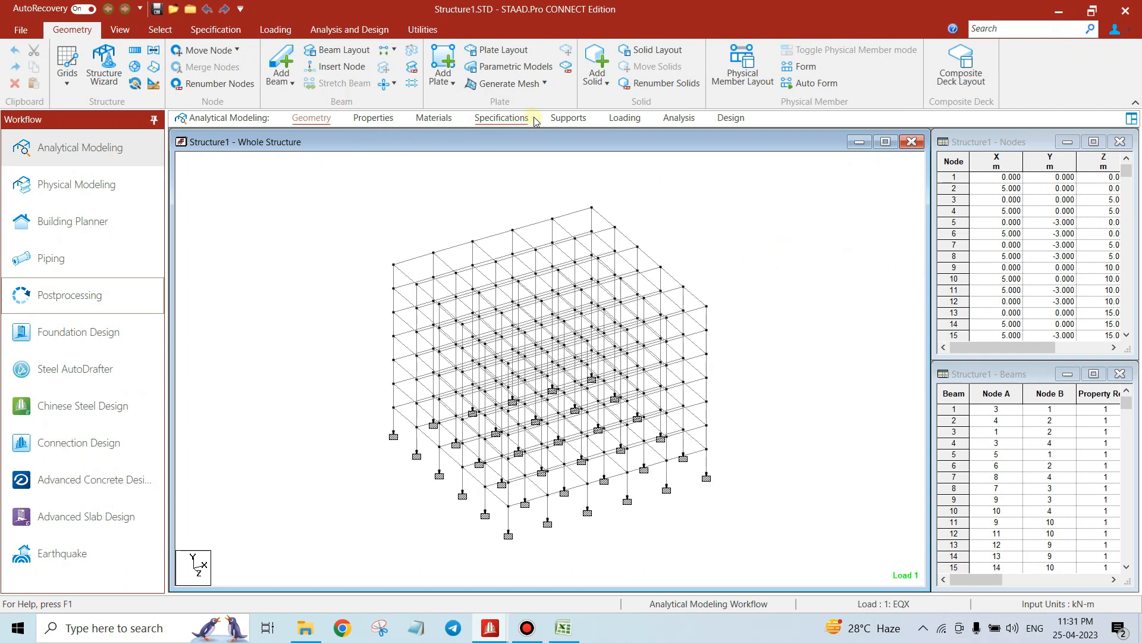
Highlight the nodes assigned to each rigid floor diaphragm from DIA 1 at height 3 to DIA 6 at height 18
{"action": "left_click", "coordinate": [494, 118]}
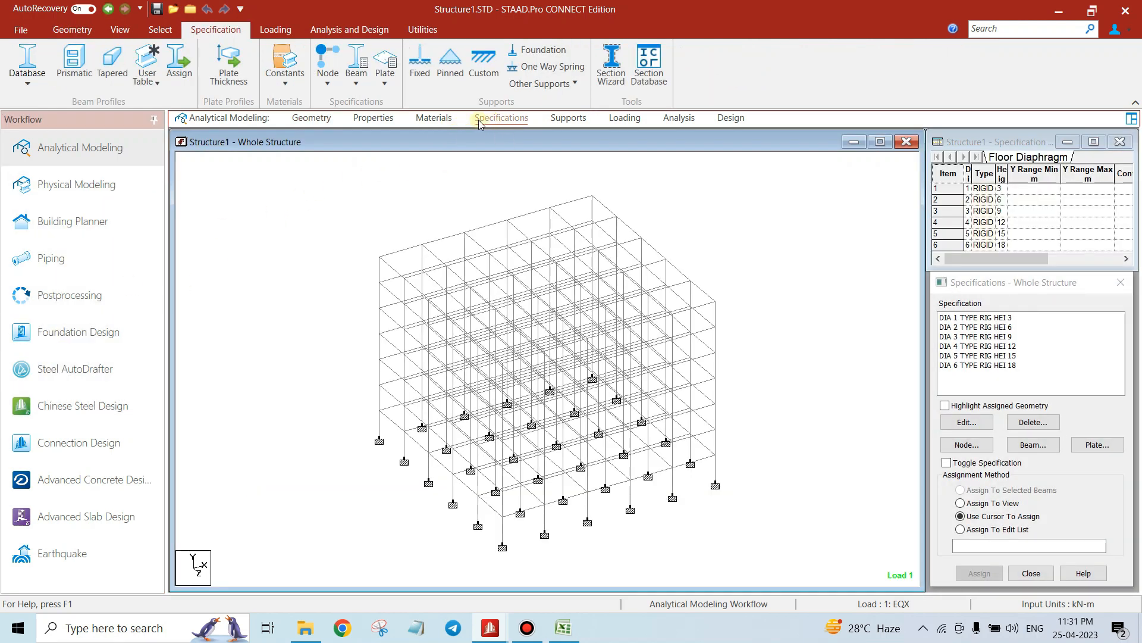
{"action": "left_click", "coordinate": [988, 327]}
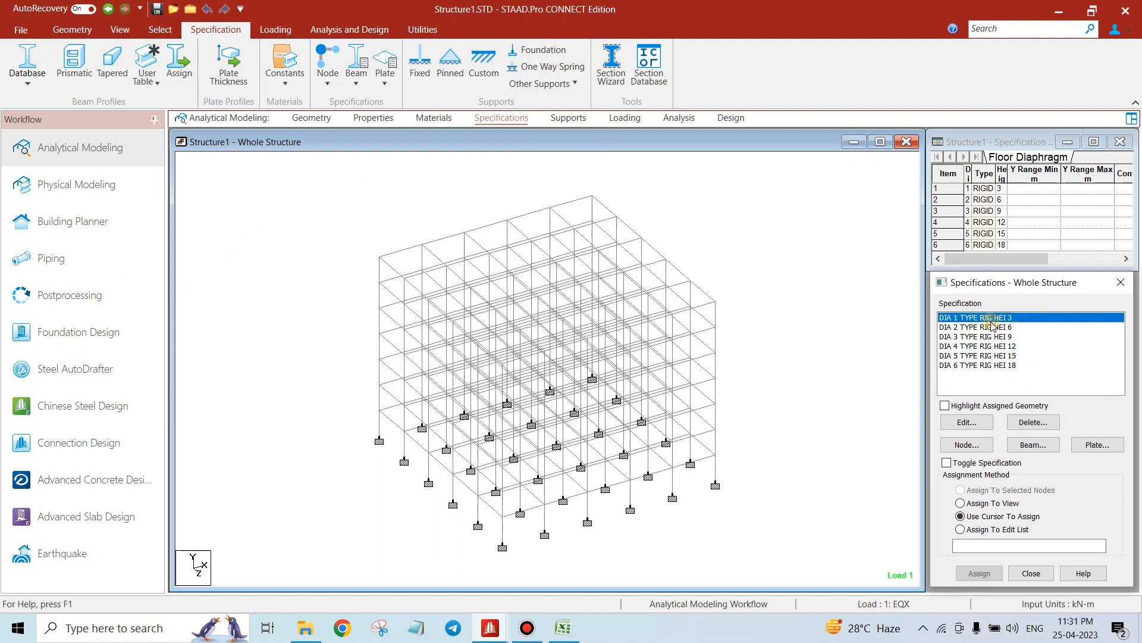
{"action": "left_click", "coordinate": [986, 355]}
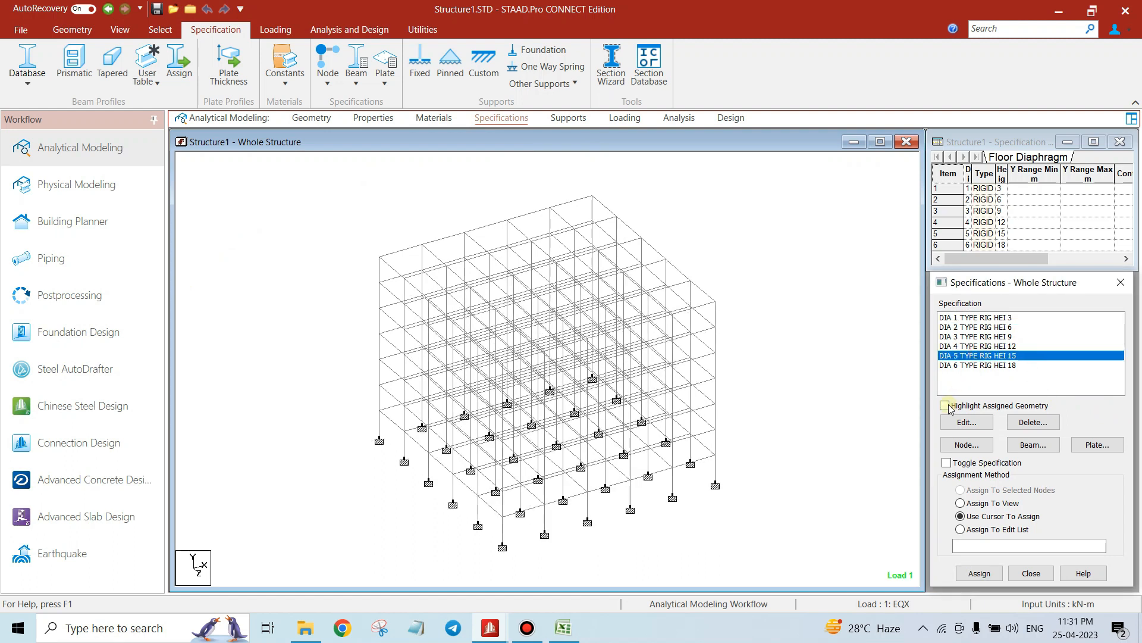
{"action": "left_click", "coordinate": [949, 406]}
{"action": "left_click", "coordinate": [975, 327]}
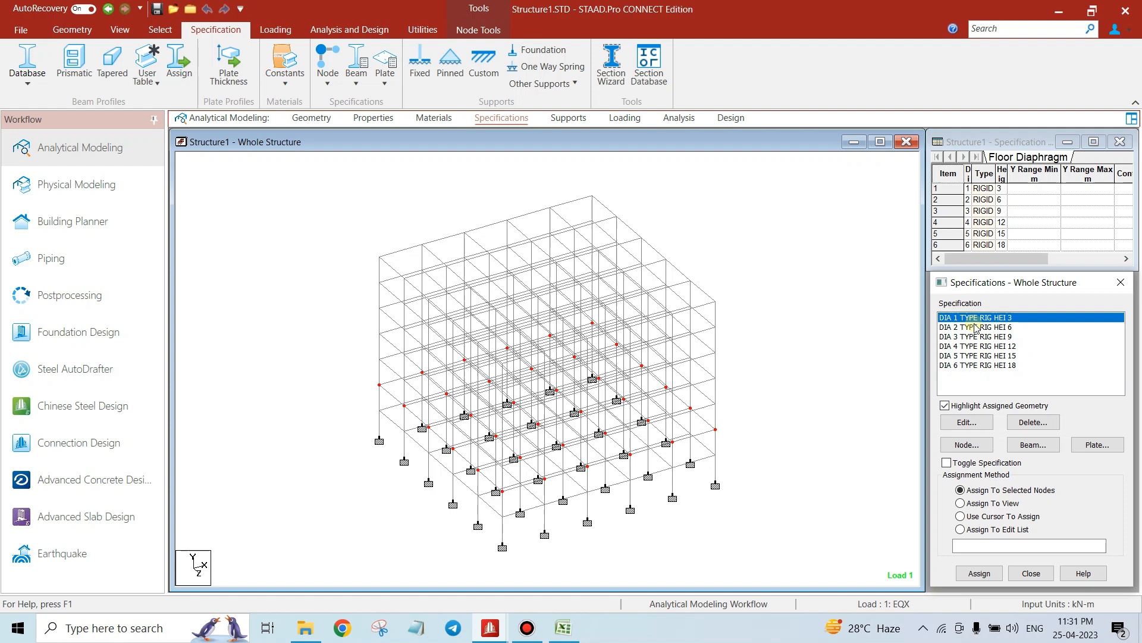
{"action": "left_click", "coordinate": [973, 337]}
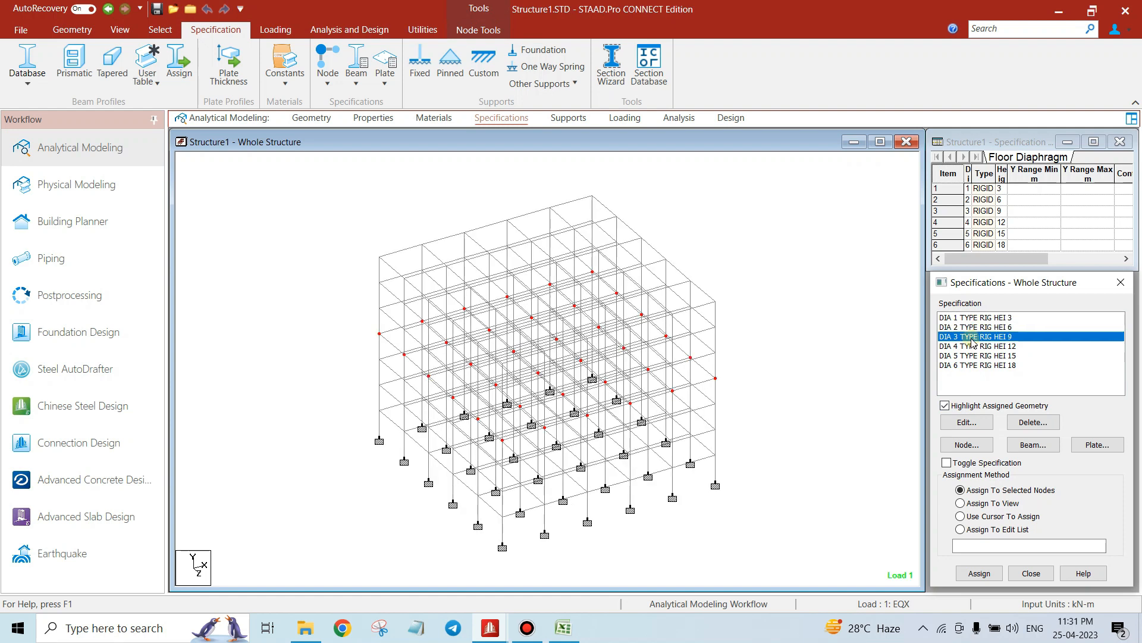
{"action": "left_click", "coordinate": [970, 346]}
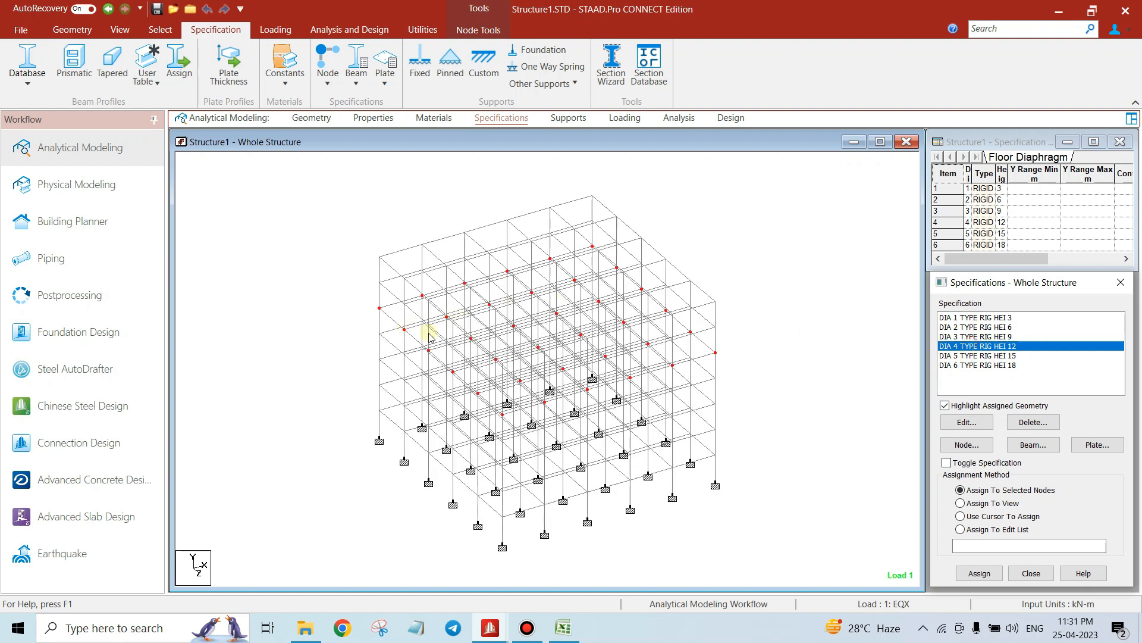
{"action": "left_click", "coordinate": [976, 355]}
{"action": "left_click", "coordinate": [966, 365]}
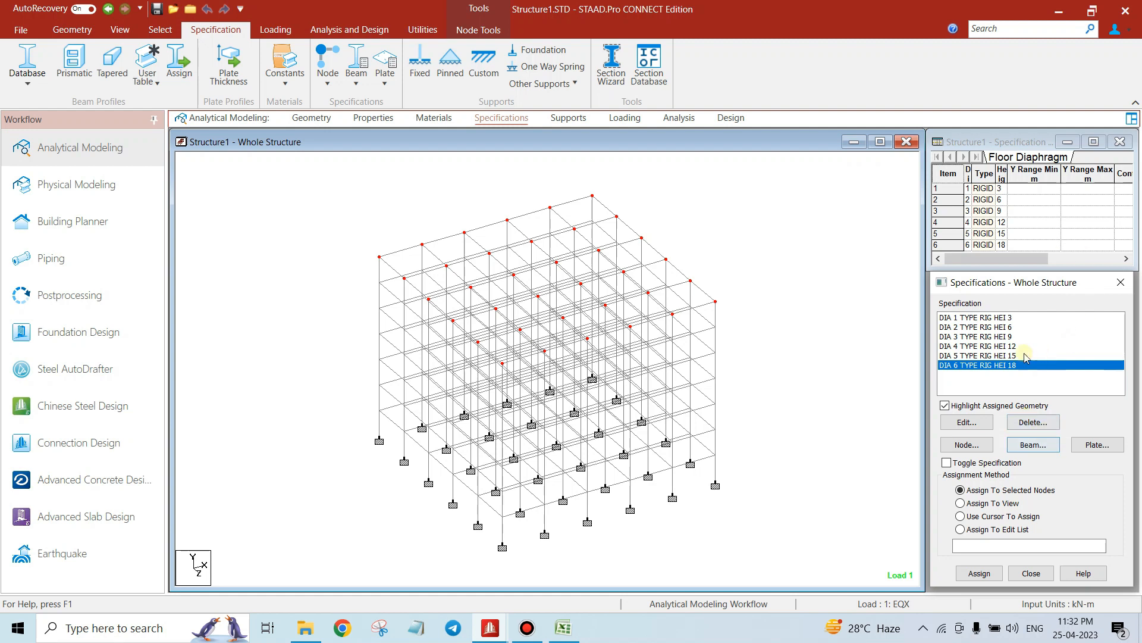
Examine the definition of diaphragm 6, including its number and floor height, and close it without changes
{"action": "left_click", "coordinate": [998, 366]}
{"action": "double_click", "coordinate": [998, 367]}
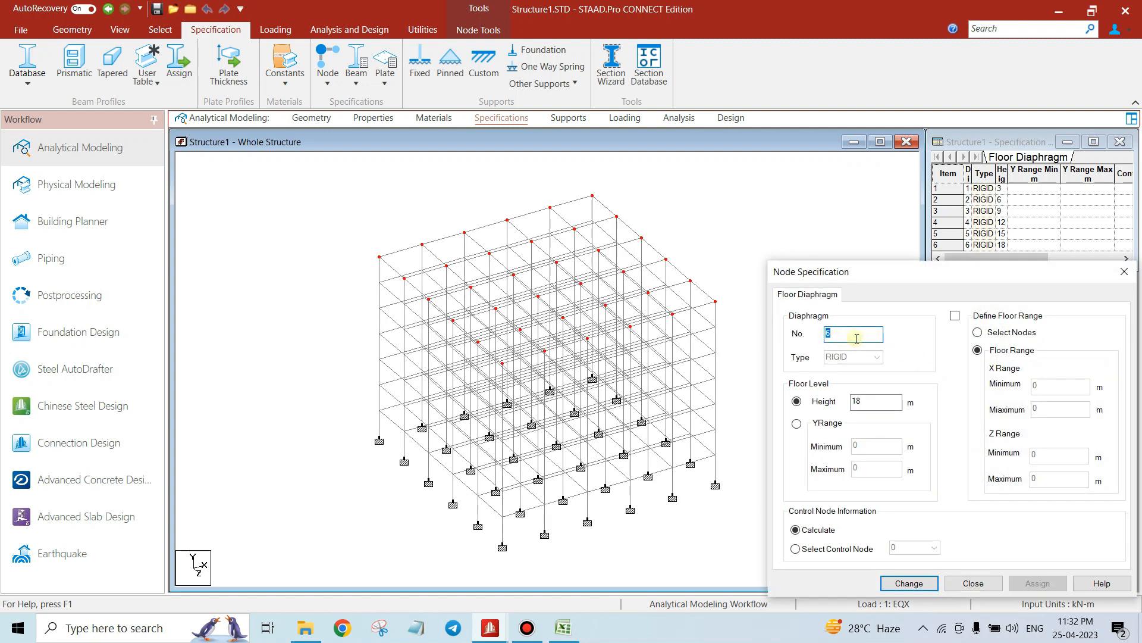
{"action": "double_click", "coordinate": [880, 400]}
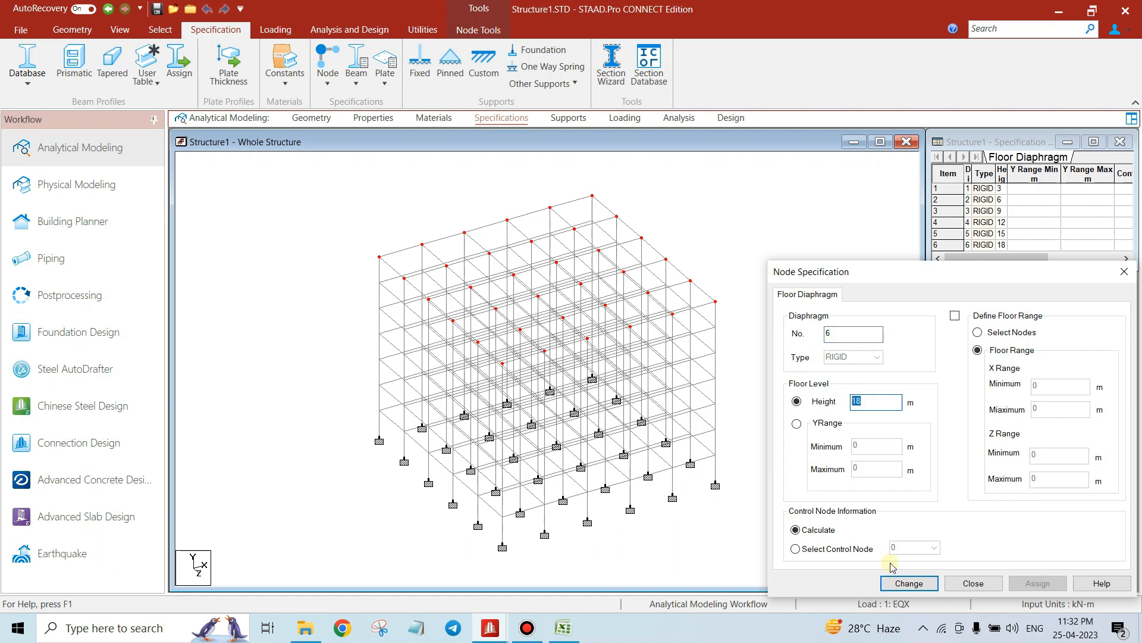
{"action": "left_click", "coordinate": [1124, 272]}
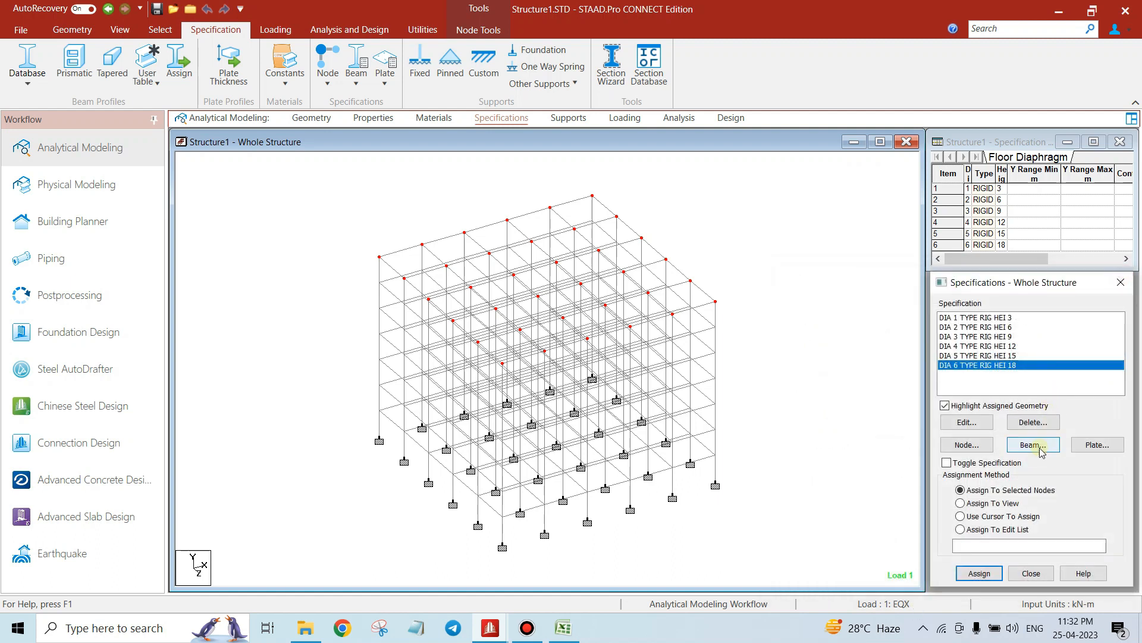
{"action": "left_click", "coordinate": [758, 353]}
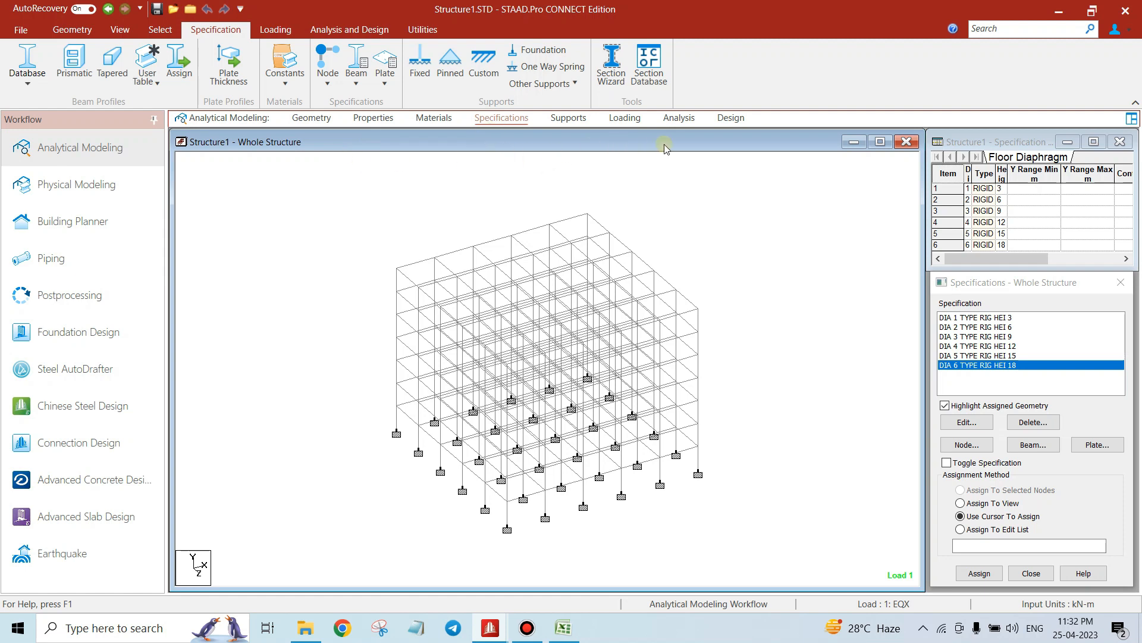
Switch to concrete design and review the available design codes, keeping IS456 as the current code
{"action": "left_click", "coordinate": [726, 119]}
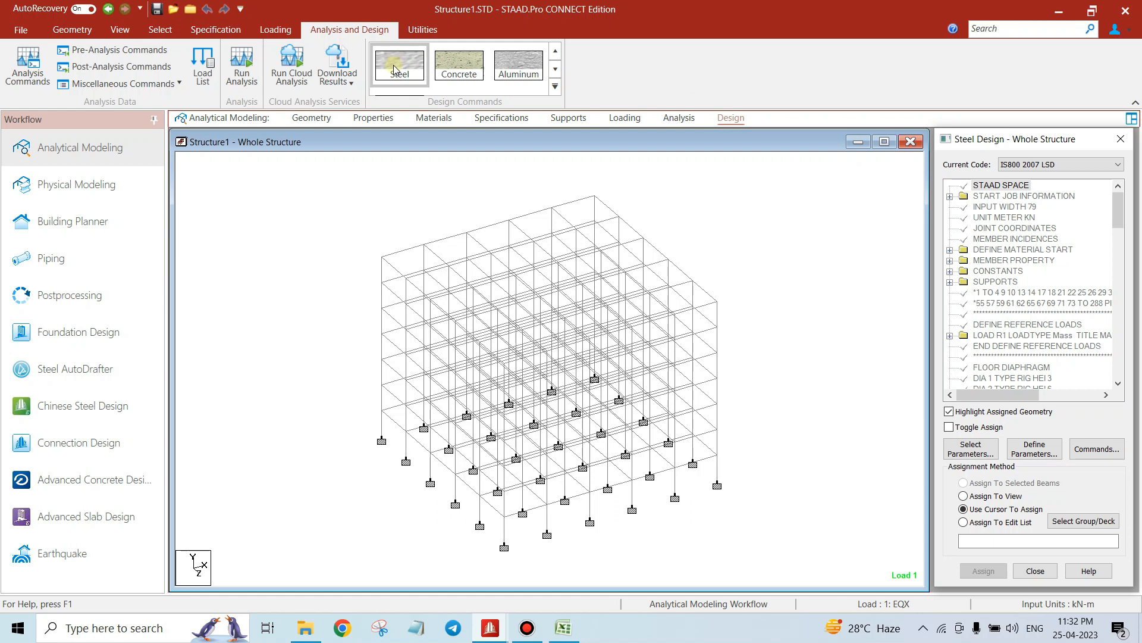
{"action": "left_click", "coordinate": [459, 69]}
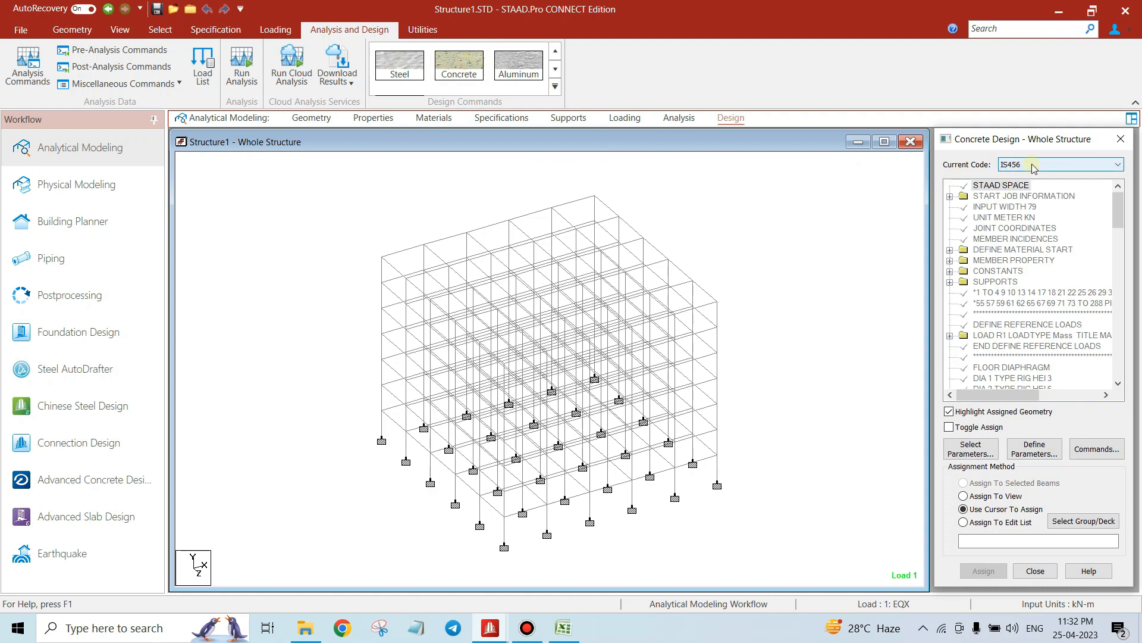
{"action": "left_click", "coordinate": [1035, 168]}
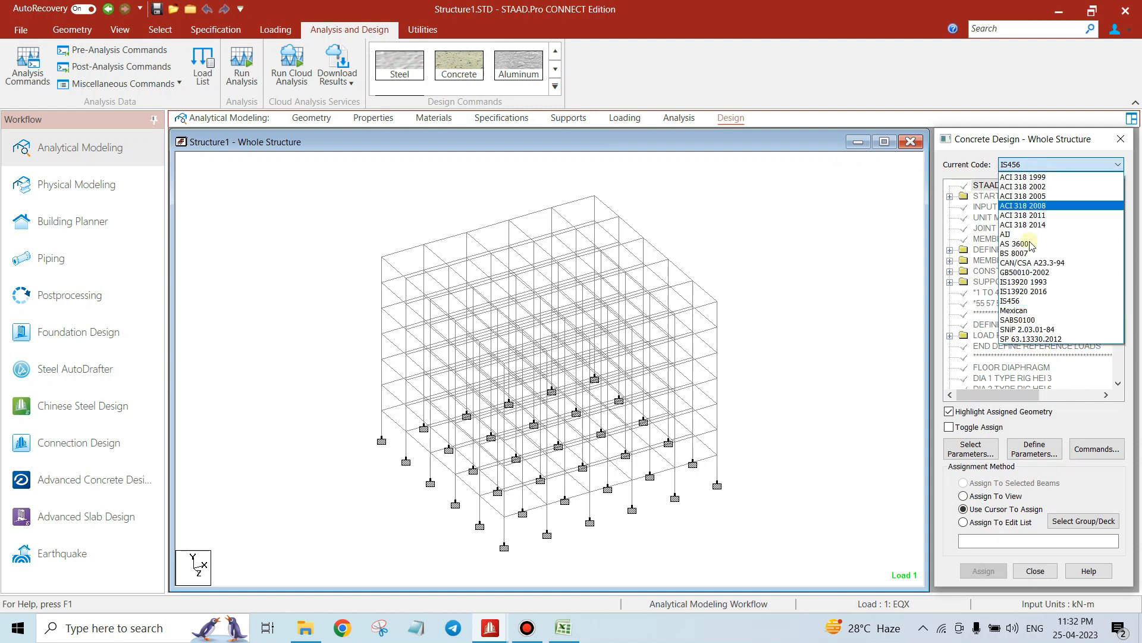
{"action": "left_click", "coordinate": [1016, 69]}
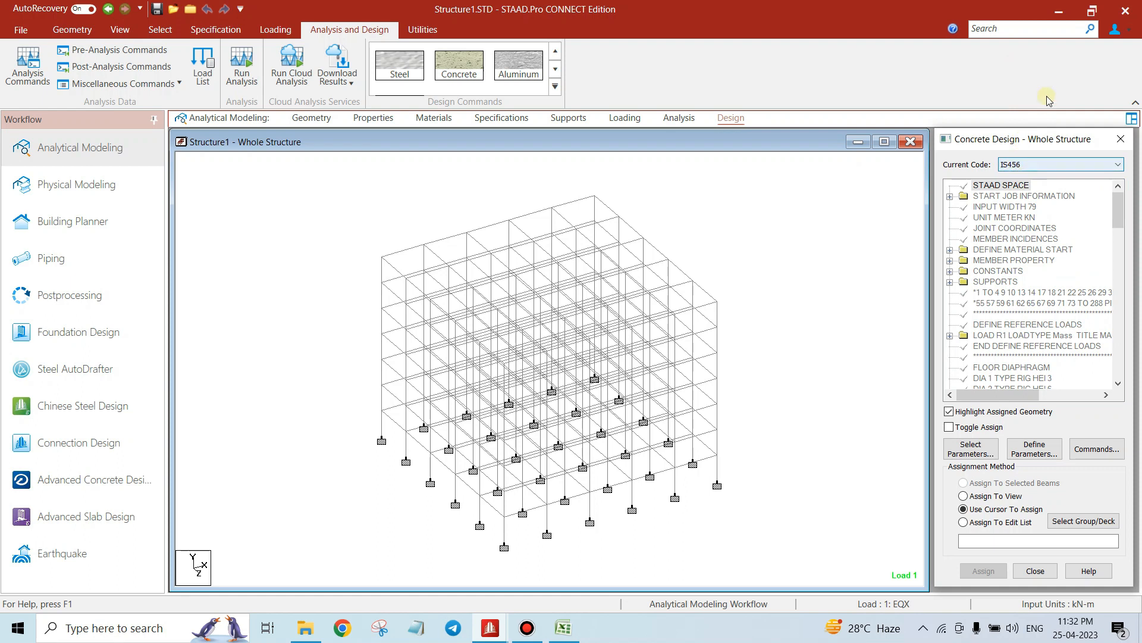
Define a CLEAR cover parameter of 0.025 m and add it to the concrete design commands
{"action": "left_click", "coordinate": [1041, 451]}
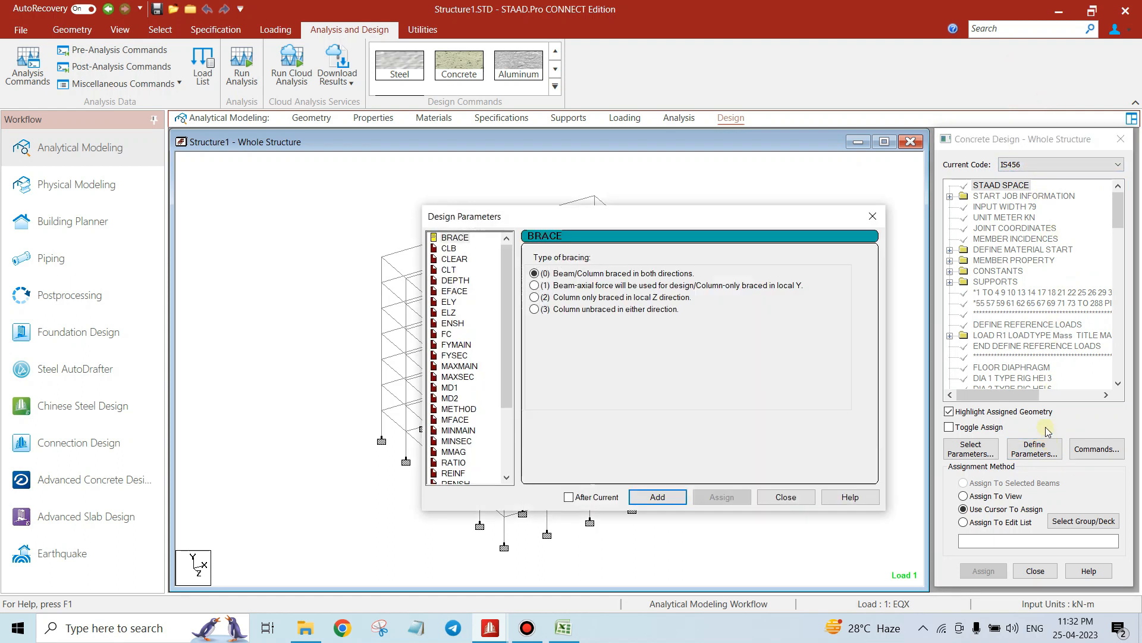
{"action": "left_click", "coordinate": [453, 259]}
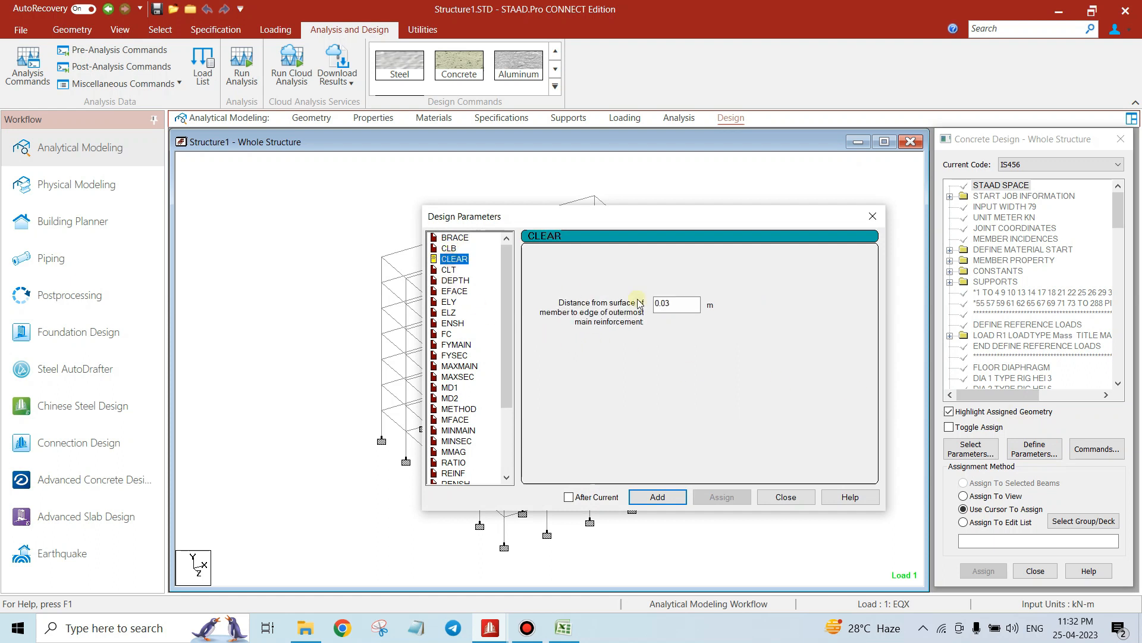
{"action": "double_click", "coordinate": [686, 305]}
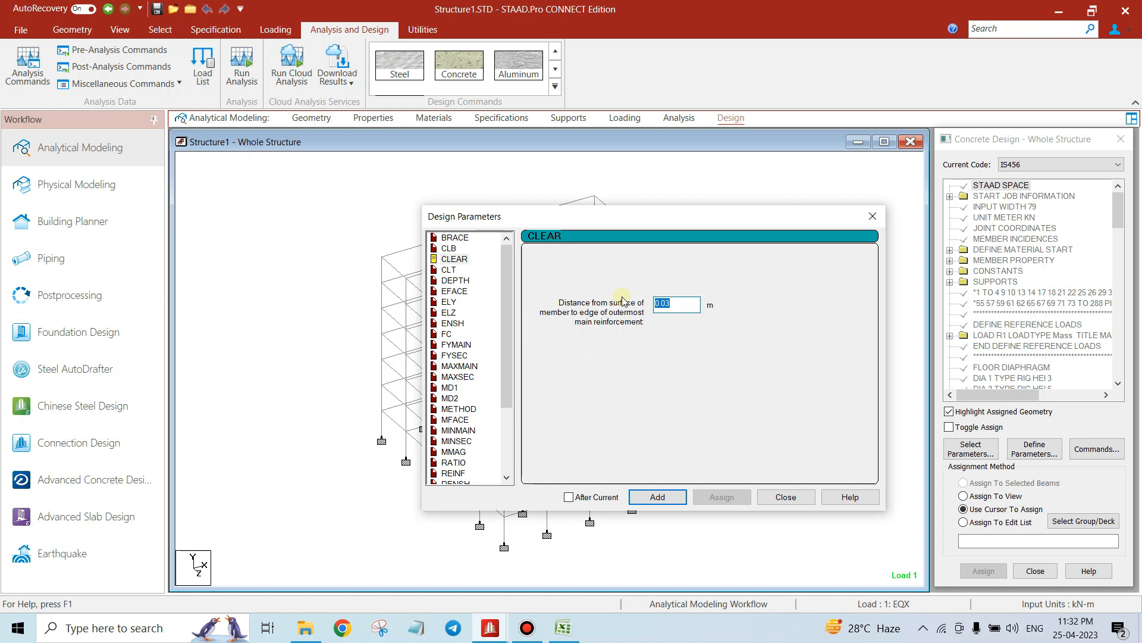
{"action": "key", "text": "BackSpace"}
{"action": "type", "text": ".025"}
{"action": "left_click", "coordinate": [660, 497]}
Add a second CLEAR cover parameter of 0.040 m to the concrete design commands
{"action": "double_click", "coordinate": [671, 304]}
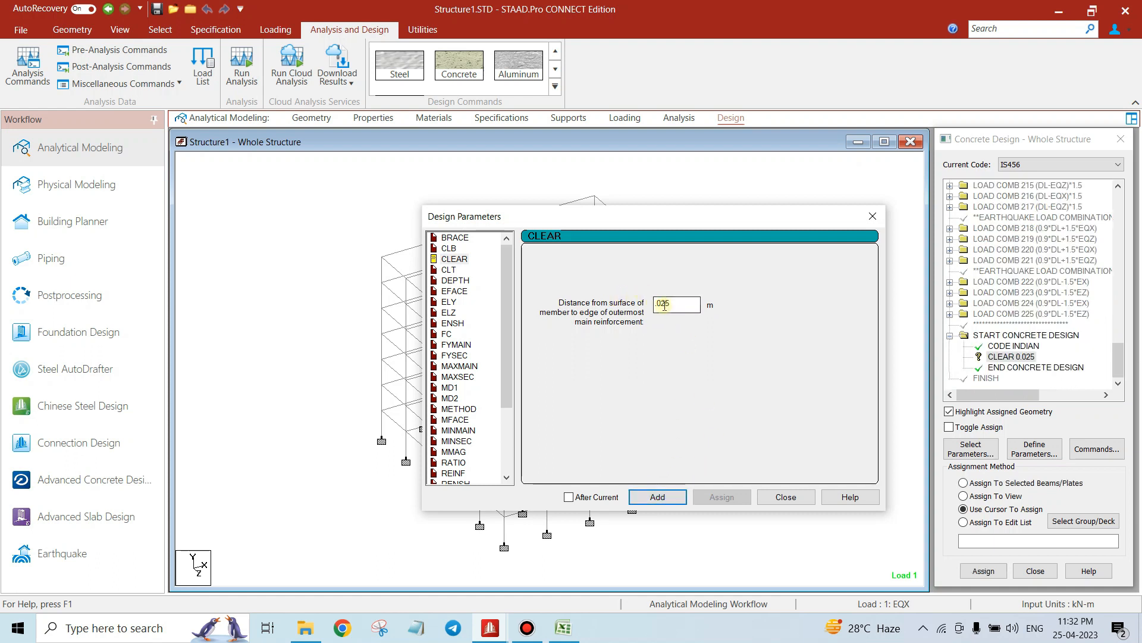
{"action": "type", "text": ".04"}
{"action": "key", "text": "BackSpace"}
{"action": "key", "text": "BackSpace"}
{"action": "left_click", "coordinate": [662, 497]}
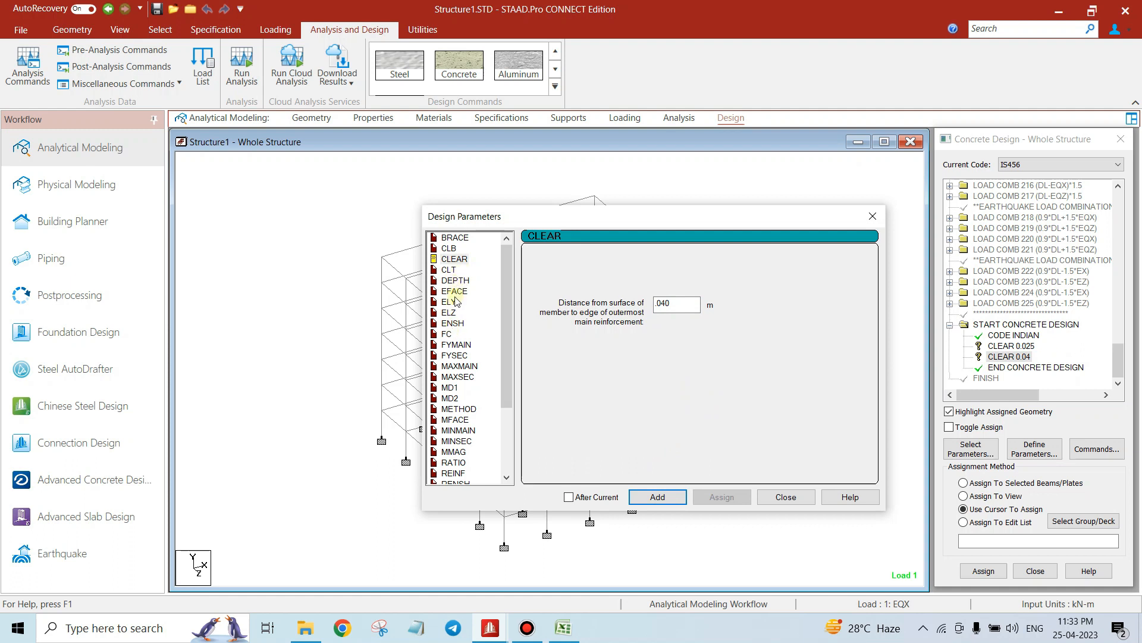
Add the ENSH parameter with value 1 for the enhanced shear strength check of IS456:2000
{"action": "left_click", "coordinate": [452, 323]}
{"action": "double_click", "coordinate": [678, 305]}
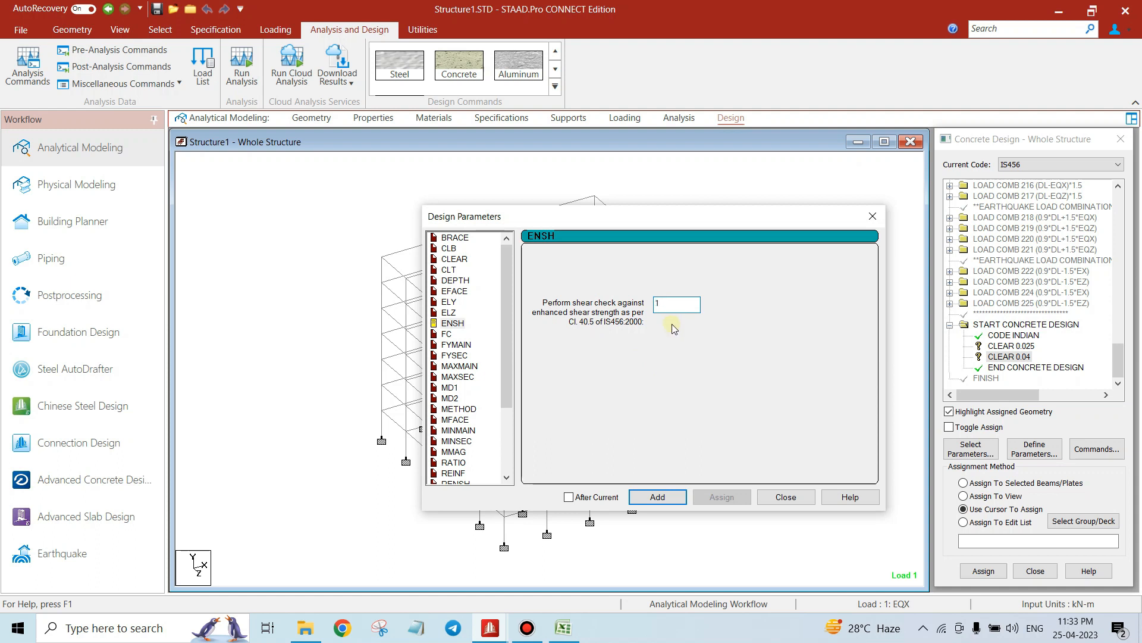
{"action": "double_click", "coordinate": [673, 305]}
{"action": "left_click", "coordinate": [655, 497]}
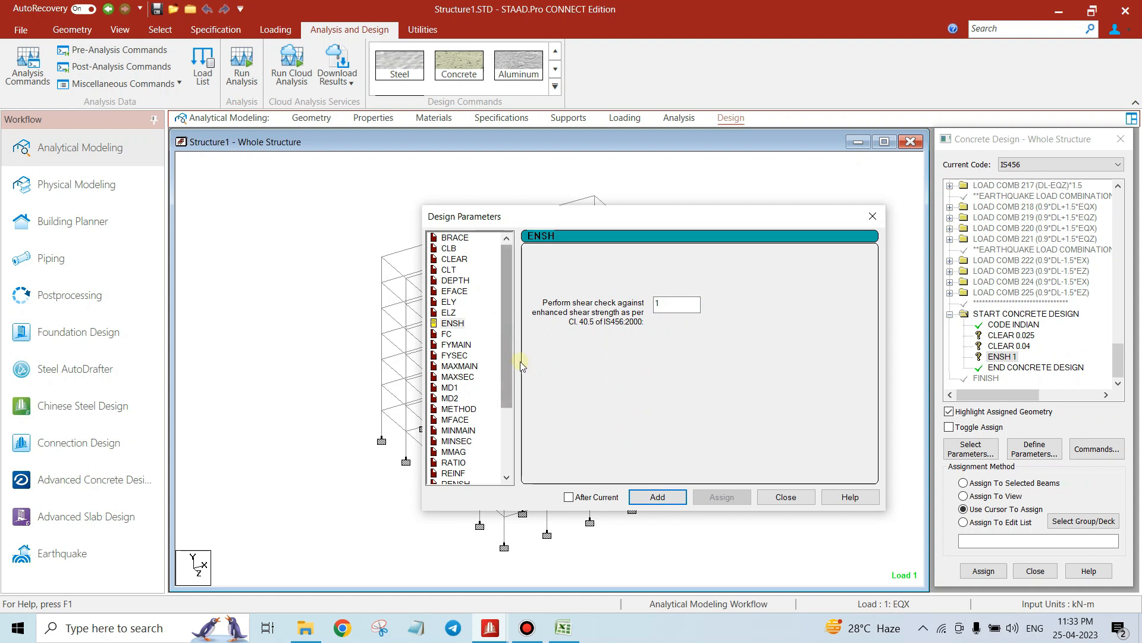
Add the FC parameter with a concrete compressive strength of 25000 kN/m2
{"action": "left_click", "coordinate": [448, 334]}
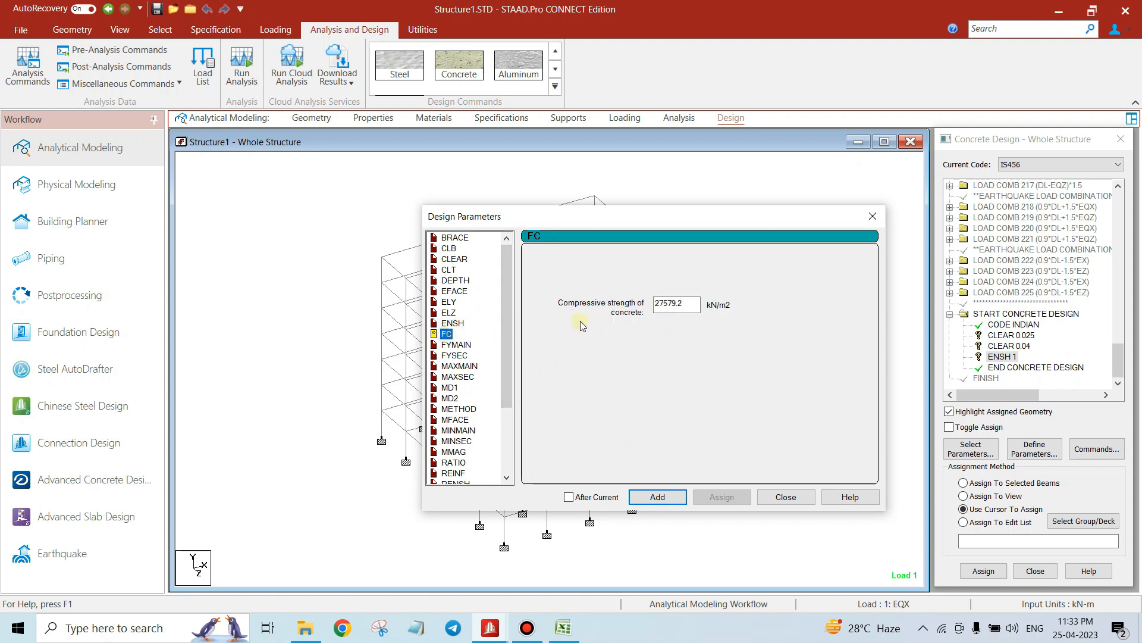
{"action": "double_click", "coordinate": [690, 302]}
{"action": "type", "text": "2500"}
{"action": "left_click", "coordinate": [657, 497]}
Add the reinforcement yield strengths, FYMAIN 500000 kN/m2 for main steel and FYSEC 415000 kN/m2 for shear steel
{"action": "left_click", "coordinate": [455, 345]}
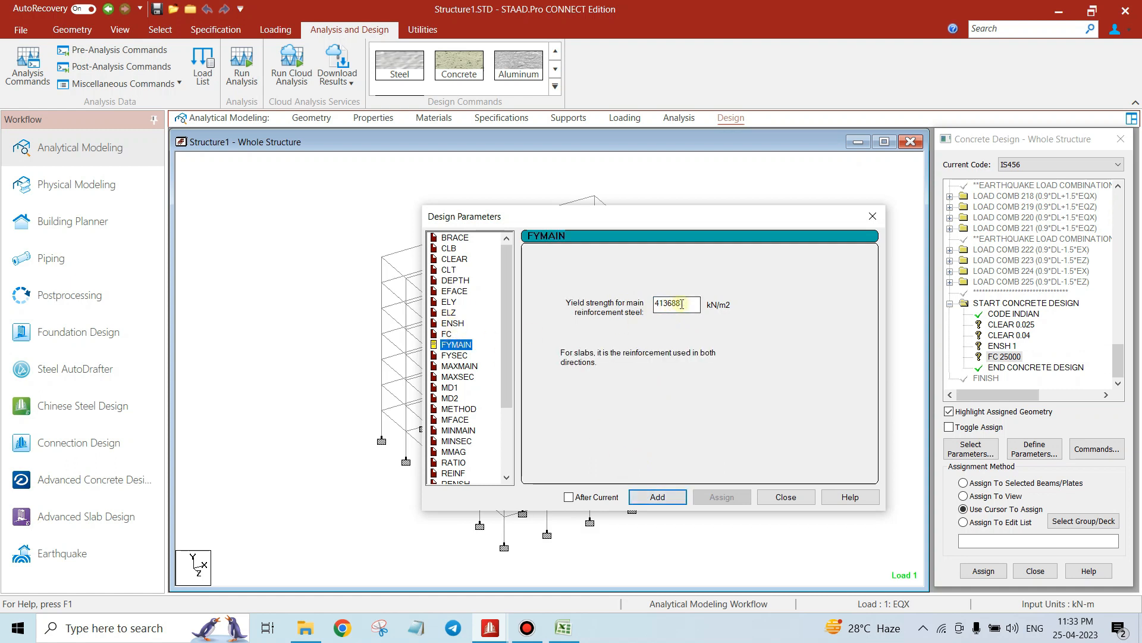
{"action": "left_click_drag", "start_coordinate": [682, 304], "coordinate": [562, 288]}
{"action": "type", "text": "500"}
{"action": "left_click", "coordinate": [657, 497]}
{"action": "left_click", "coordinate": [455, 355]}
{"action": "double_click", "coordinate": [699, 304]}
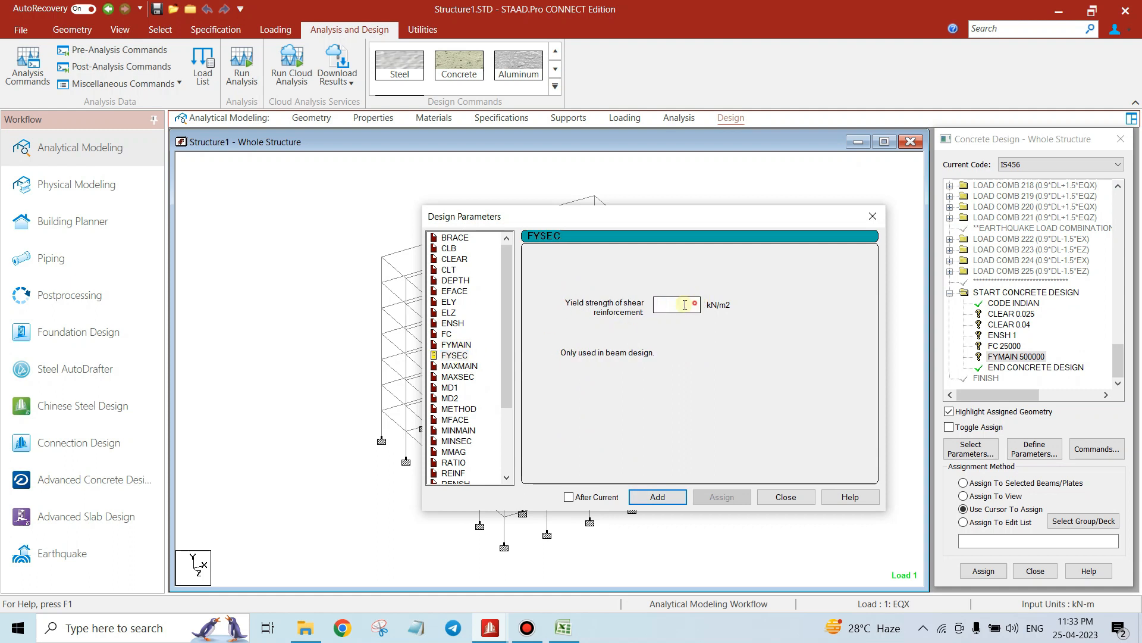
{"action": "type", "text": "415000"}
{"action": "left_click", "coordinate": [671, 498]}
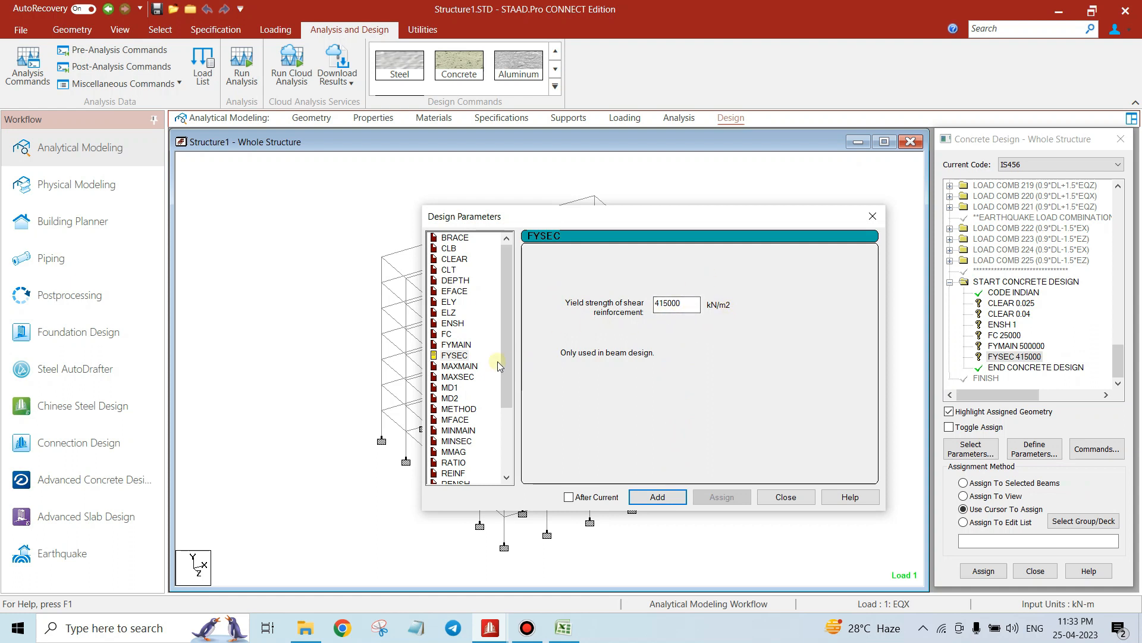
Add the maximum bar sizes, MAXMAIN 25 mm for main reinforcement and MAXSEC 12 mm for secondary reinforcement
{"action": "left_click", "coordinate": [463, 366]}
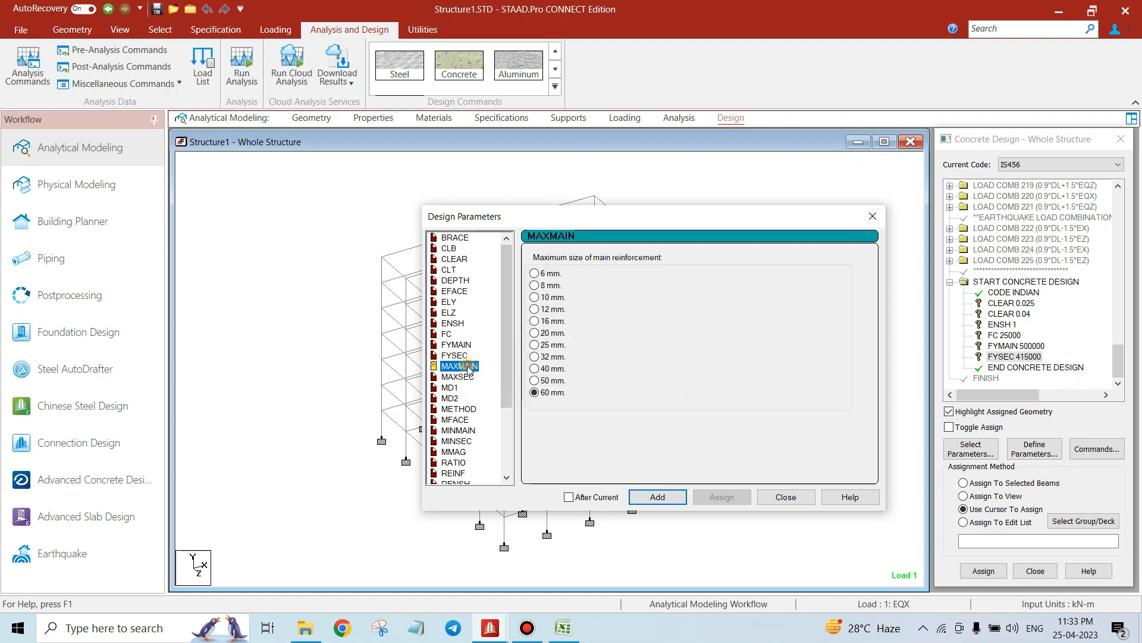
{"action": "left_click", "coordinate": [538, 347]}
{"action": "left_click", "coordinate": [658, 497]}
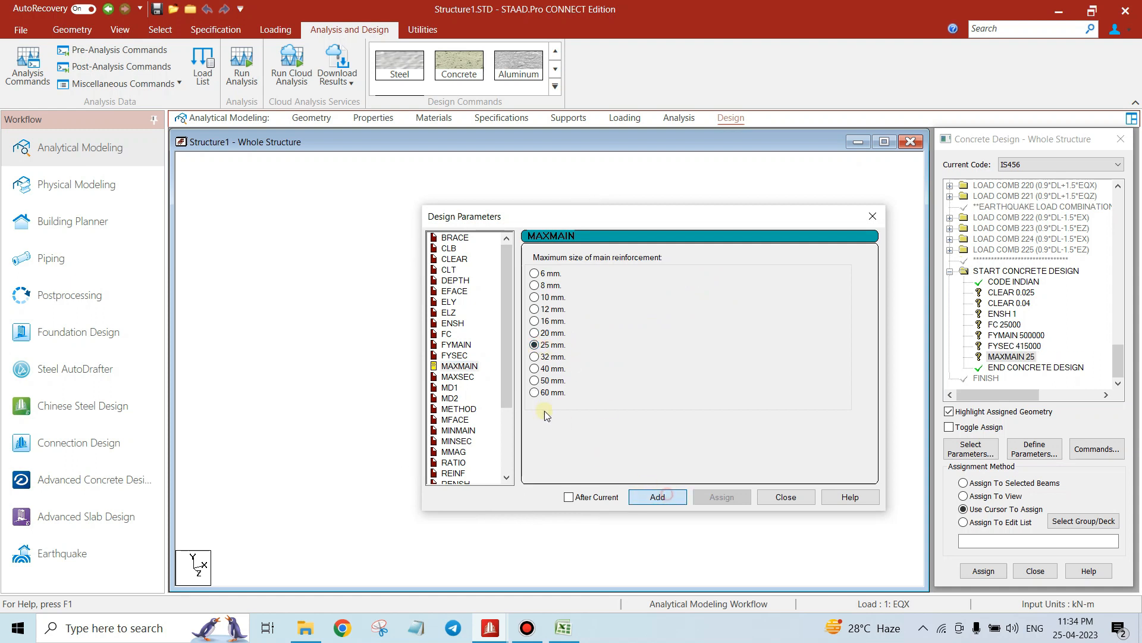
{"action": "left_click", "coordinate": [472, 375]}
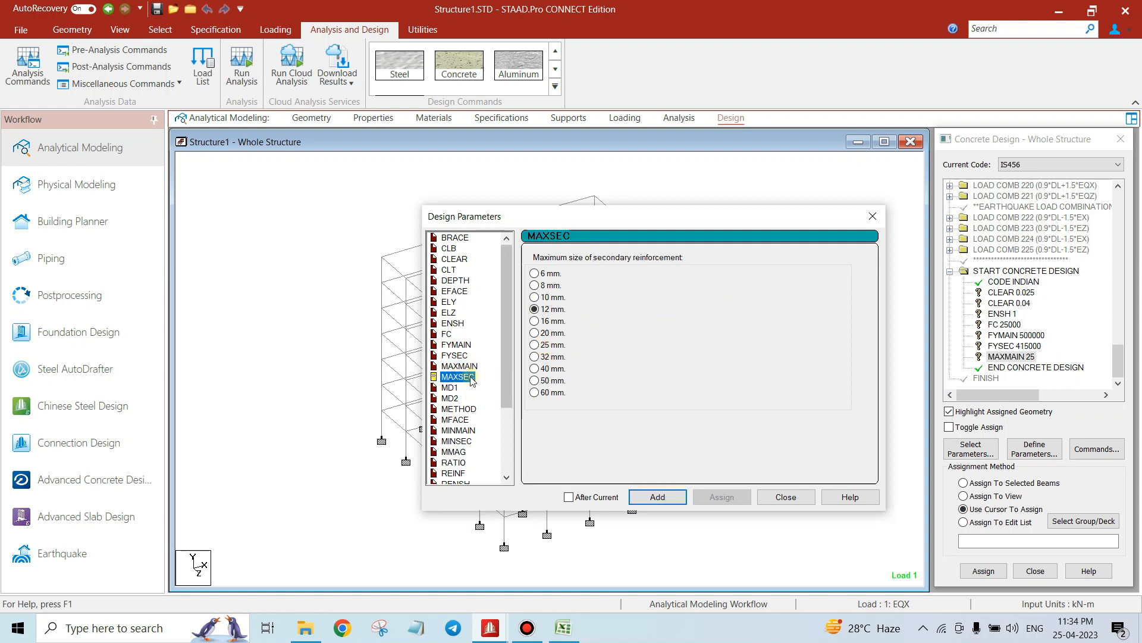
{"action": "left_click", "coordinate": [543, 309]}
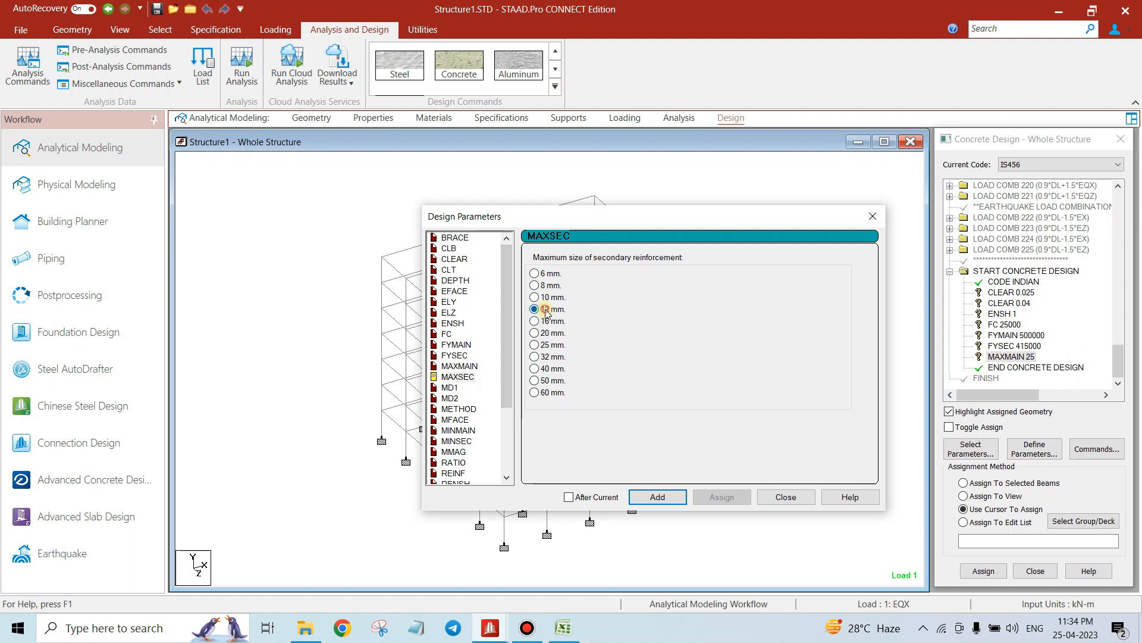
{"action": "left_click", "coordinate": [657, 497]}
Add the minimum bar sizes, MINMAIN 12 mm for main reinforcement and MINSEC 8 mm for secondary reinforcement
{"action": "scroll", "coordinate": [472, 414], "scroll_direction": "down", "scroll_amount": 1}
{"action": "scroll", "coordinate": [473, 357], "scroll_direction": "down", "scroll_amount": 2}
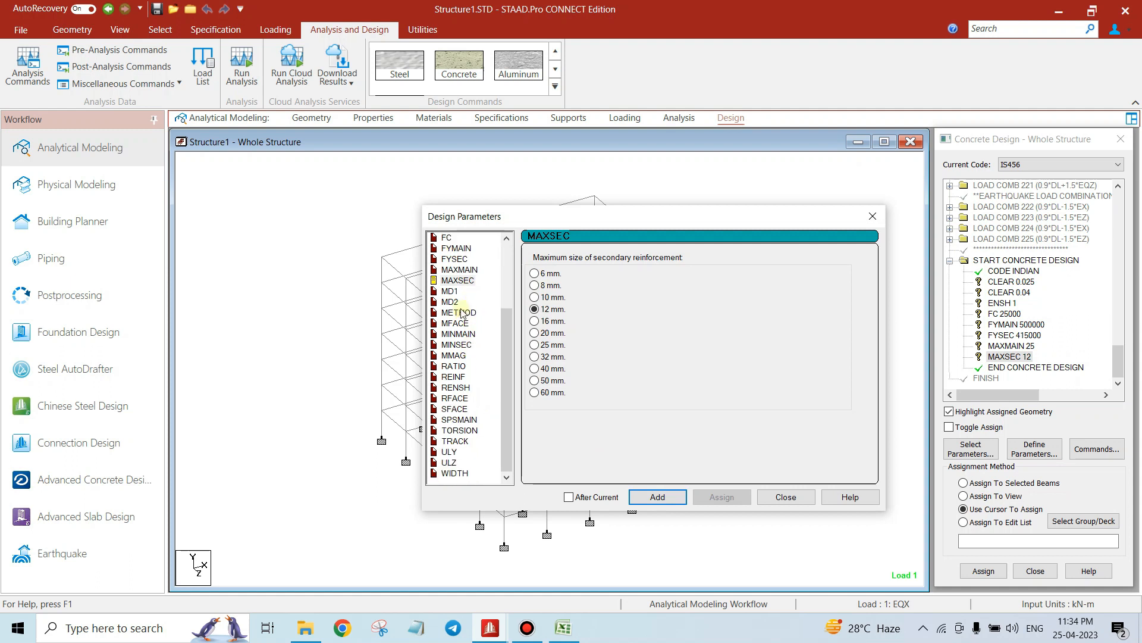
{"action": "left_click", "coordinate": [459, 333]}
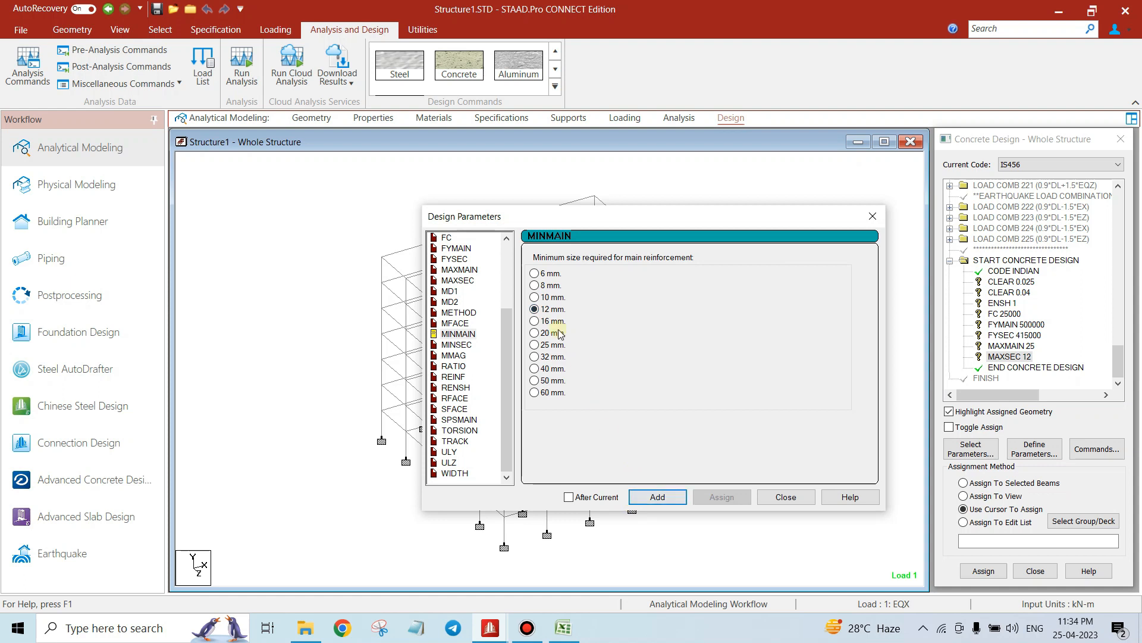
{"action": "left_click", "coordinate": [657, 497]}
{"action": "left_click", "coordinate": [457, 345]}
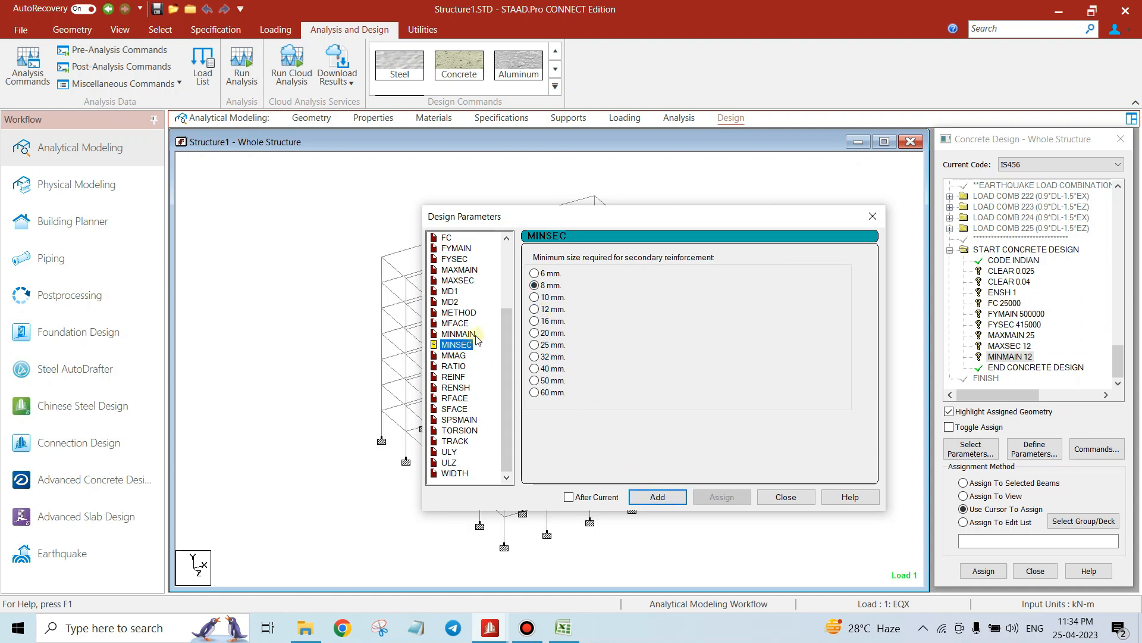
{"action": "left_click", "coordinate": [547, 288]}
{"action": "left_click", "coordinate": [656, 495]}
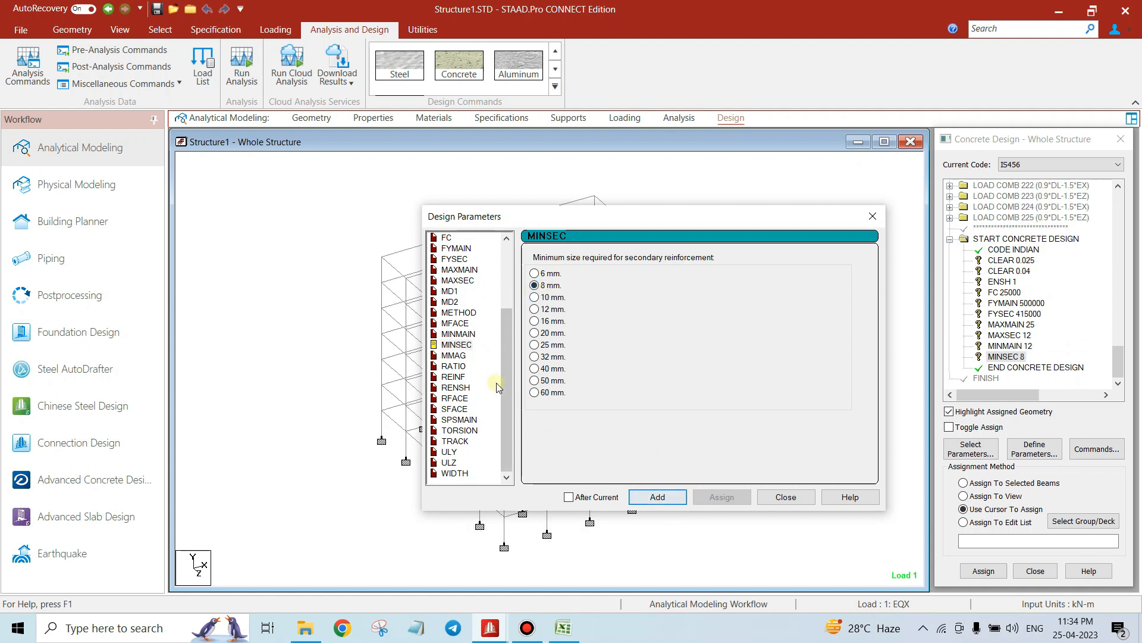
Add two RATIO parameters limiting the maximum longitudinal reinforcement to 1.5% and 4%
{"action": "left_click", "coordinate": [454, 366]}
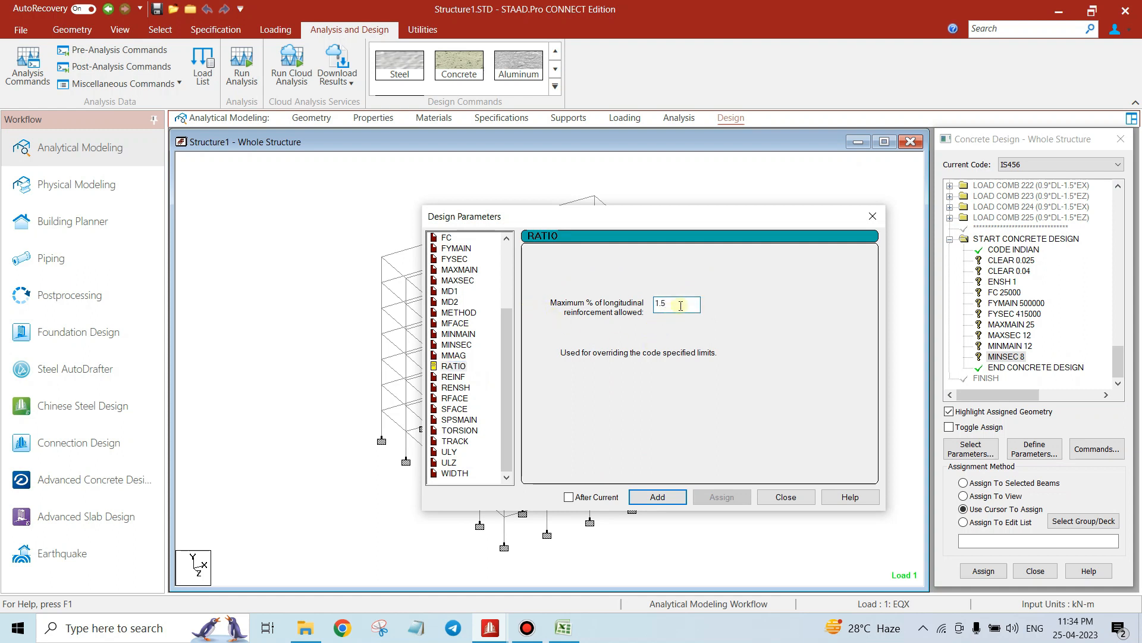
{"action": "left_click", "coordinate": [657, 496]}
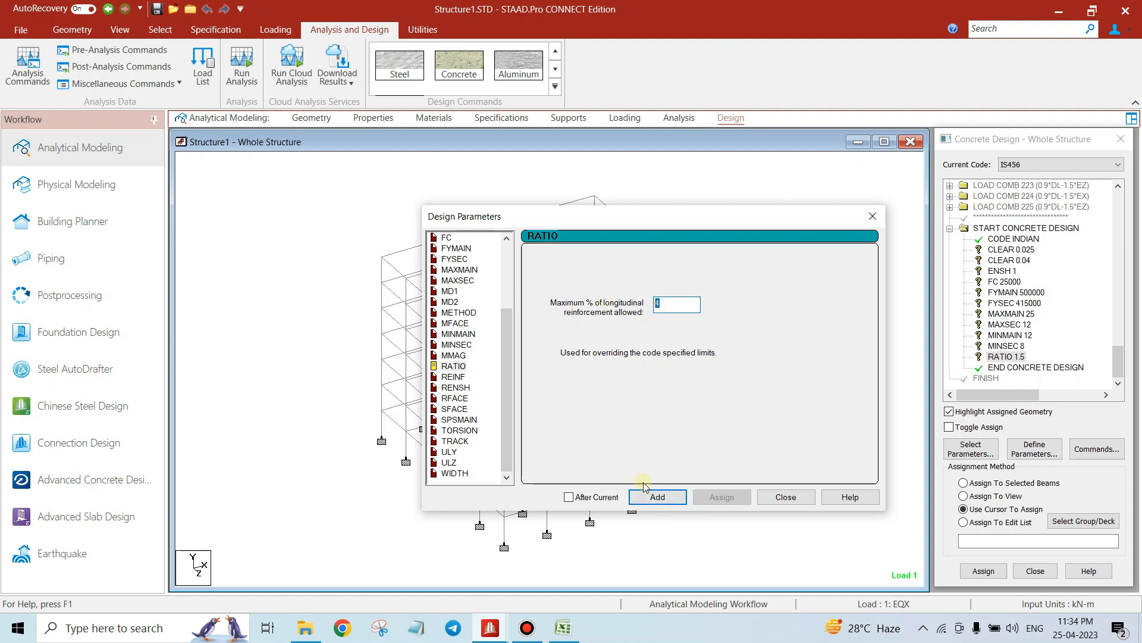
{"action": "left_click", "coordinate": [655, 496]}
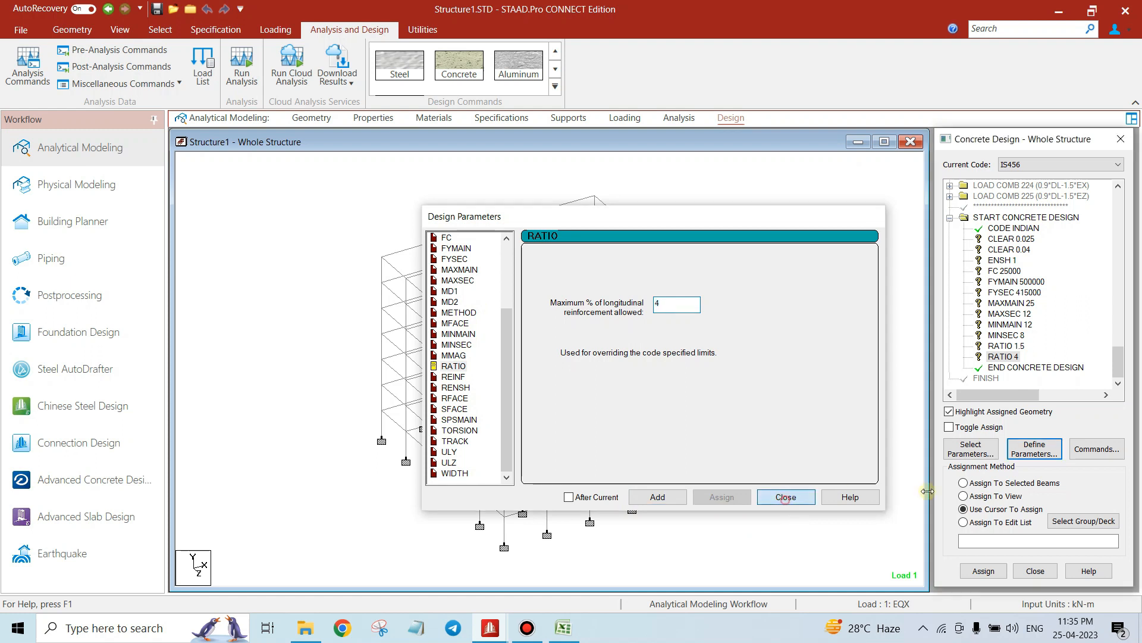
{"action": "left_click", "coordinate": [784, 499]}
Add the DESIGN BEAM and DESIGN COLUMN commands to the concrete design
{"action": "left_click", "coordinate": [1096, 449]}
{"action": "left_click", "coordinate": [726, 254]}
{"action": "left_click", "coordinate": [910, 481]}
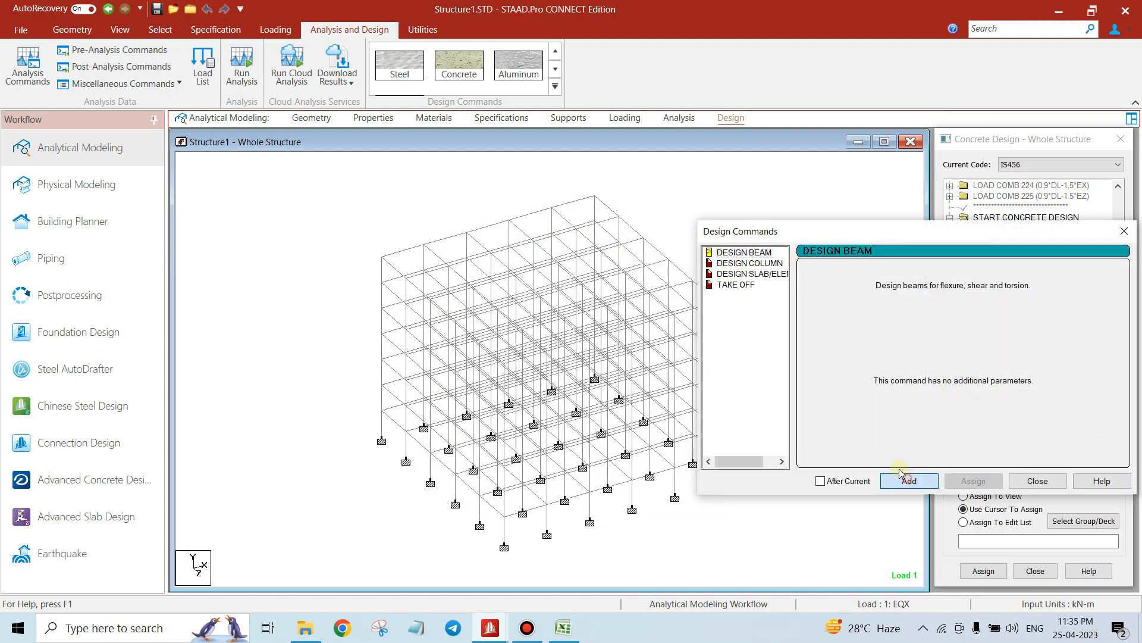
{"action": "left_click_drag", "start_coordinate": [828, 230], "coordinate": [584, 239]}
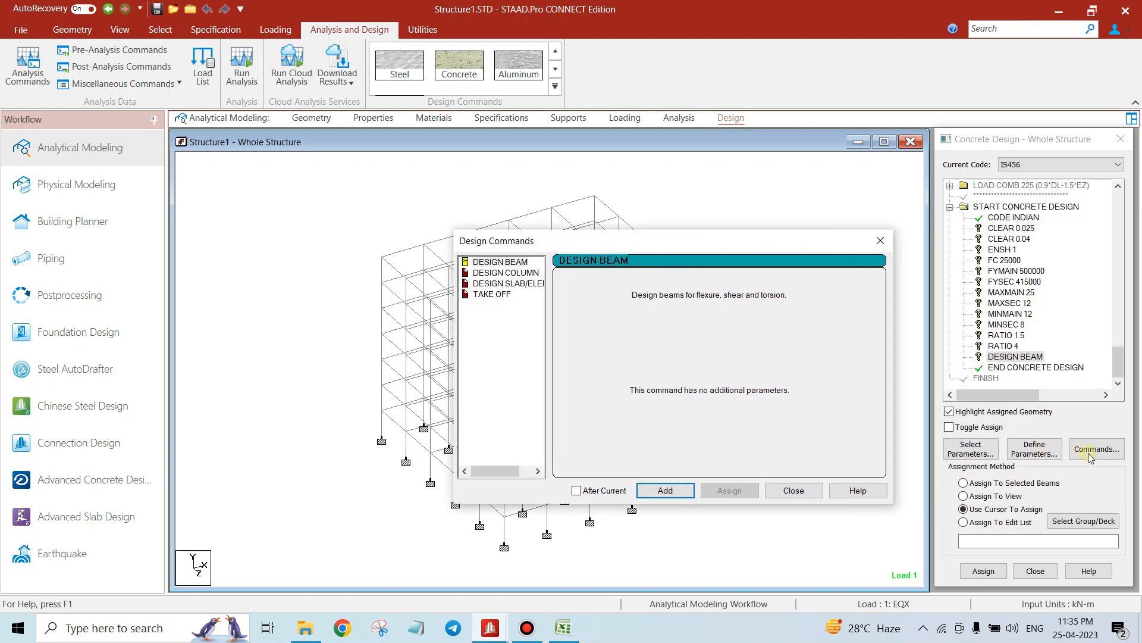
{"action": "left_click", "coordinate": [526, 273]}
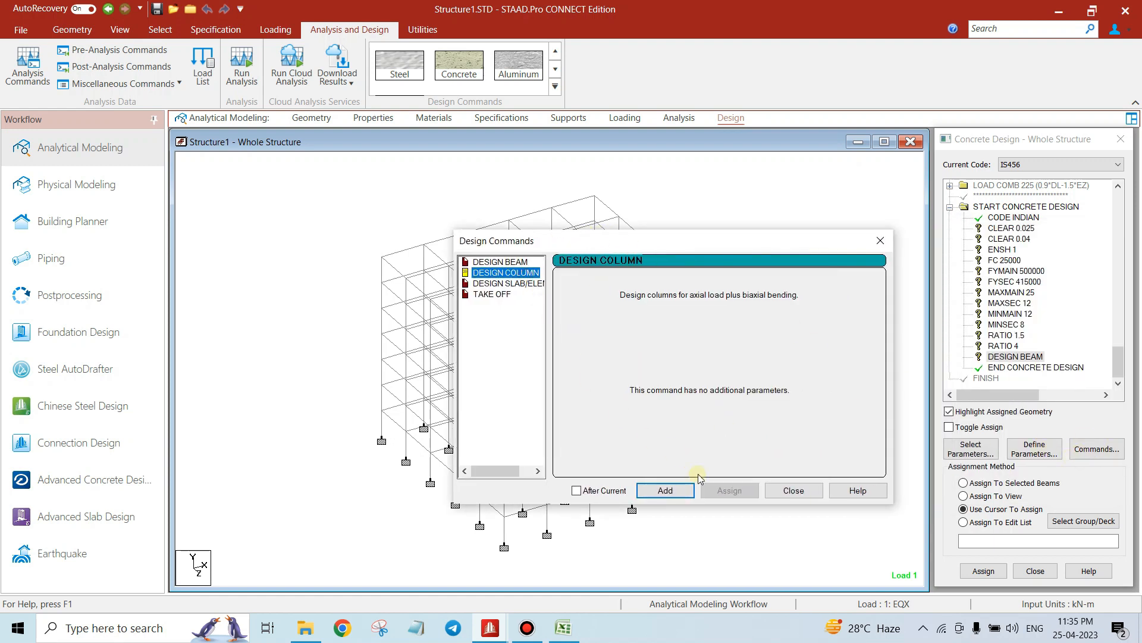
{"action": "left_click", "coordinate": [665, 489]}
{"action": "left_click", "coordinate": [794, 490]}
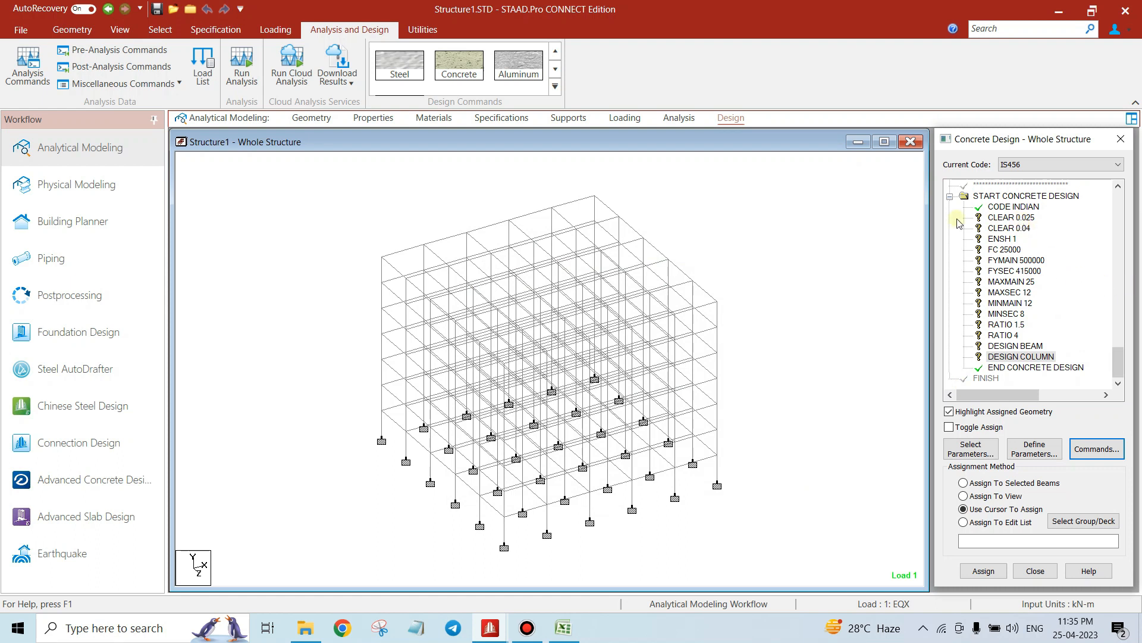
Try to window-select the upper floor beams in the front view for the CLEAR 0.025 parameter
{"action": "left_click", "coordinate": [120, 29]}
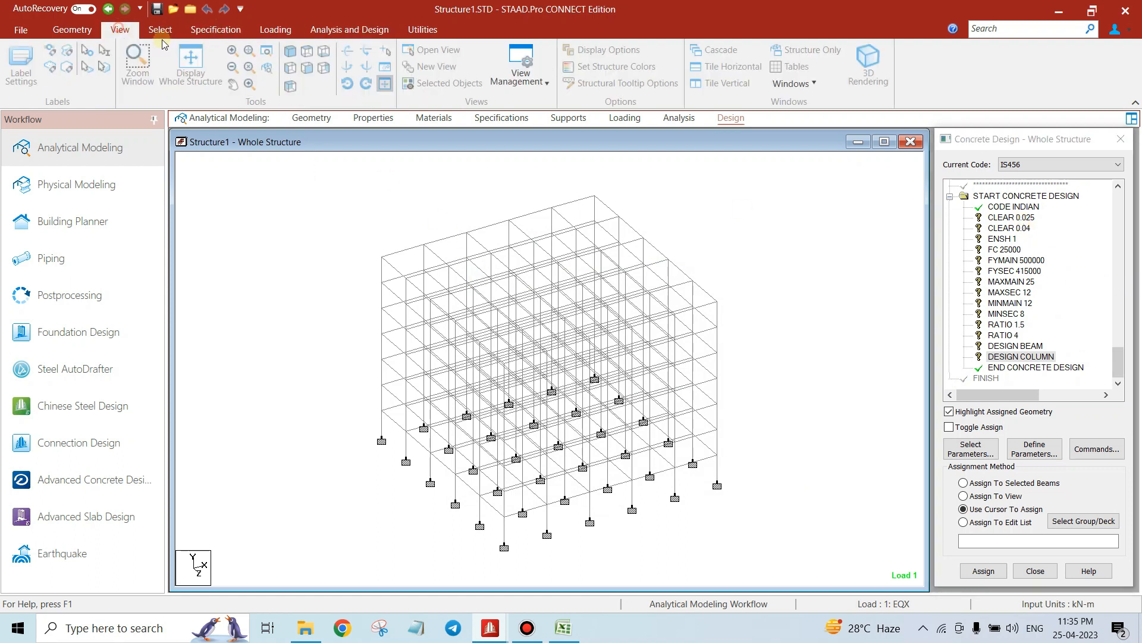
{"action": "left_click", "coordinate": [308, 70]}
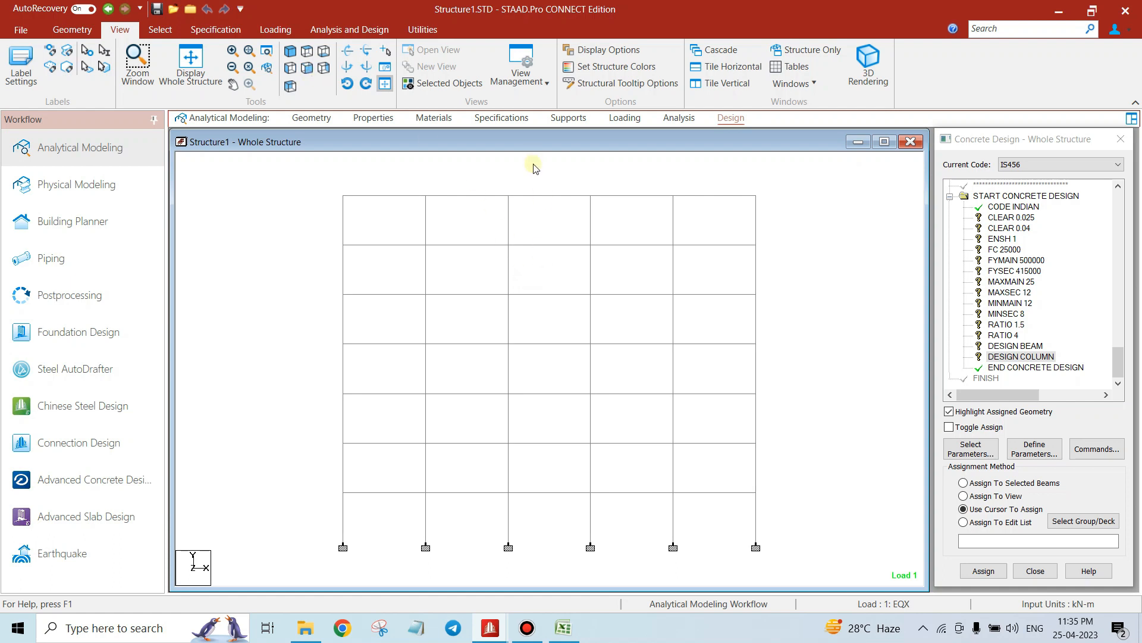
{"action": "left_click", "coordinate": [1006, 217]}
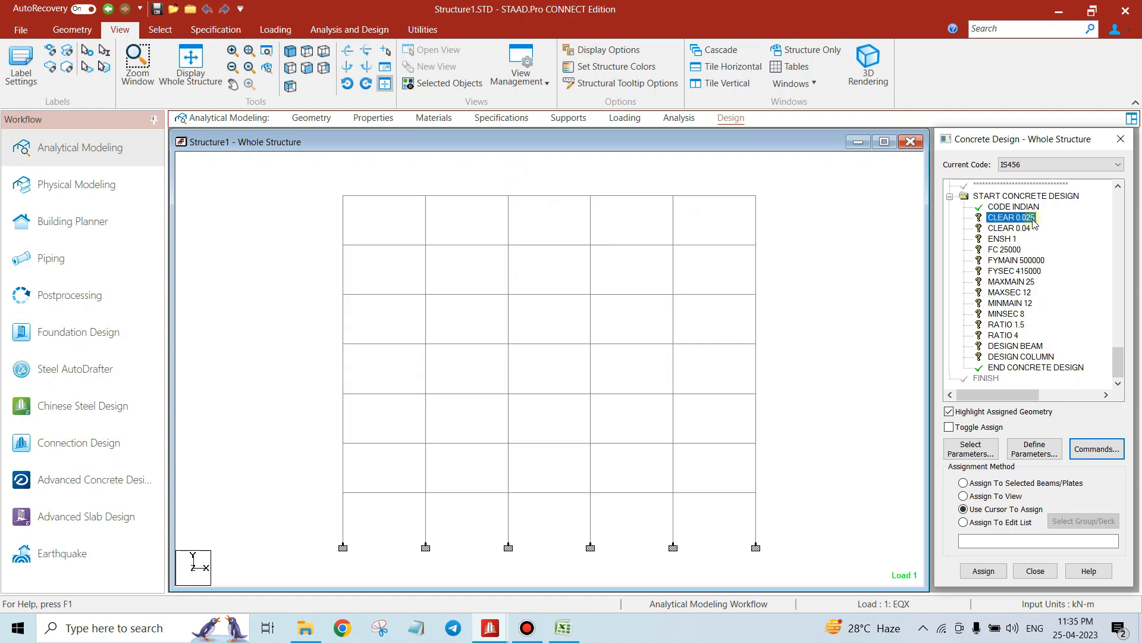
{"action": "left_click_drag", "start_coordinate": [321, 180], "coordinate": [821, 214]}
{"action": "left_click_drag", "start_coordinate": [504, 256], "coordinate": [809, 265], "text": "ctrl"}
{"action": "left_click_drag", "start_coordinate": [315, 288], "coordinate": [834, 308], "text": "ctrl"}
{"action": "left_click", "coordinate": [824, 303]}
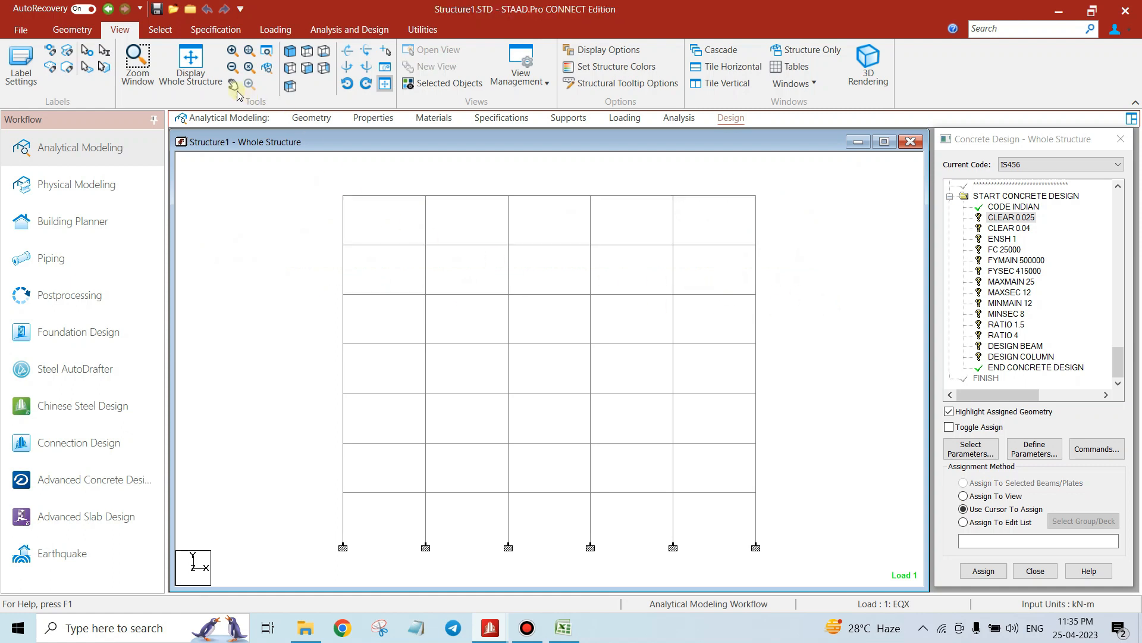
Assign the CLEAR 0.025 cover to all beams parallel to X and Z
{"action": "left_click", "coordinate": [160, 31]}
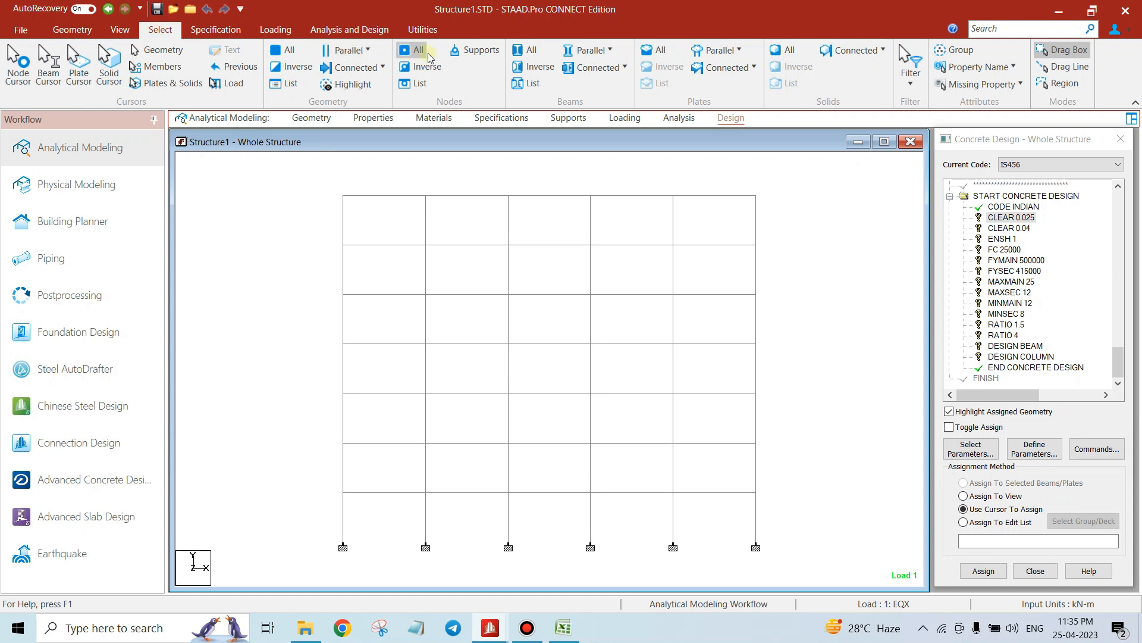
{"action": "left_click", "coordinate": [608, 53]}
{"action": "left_click", "coordinate": [595, 71]}
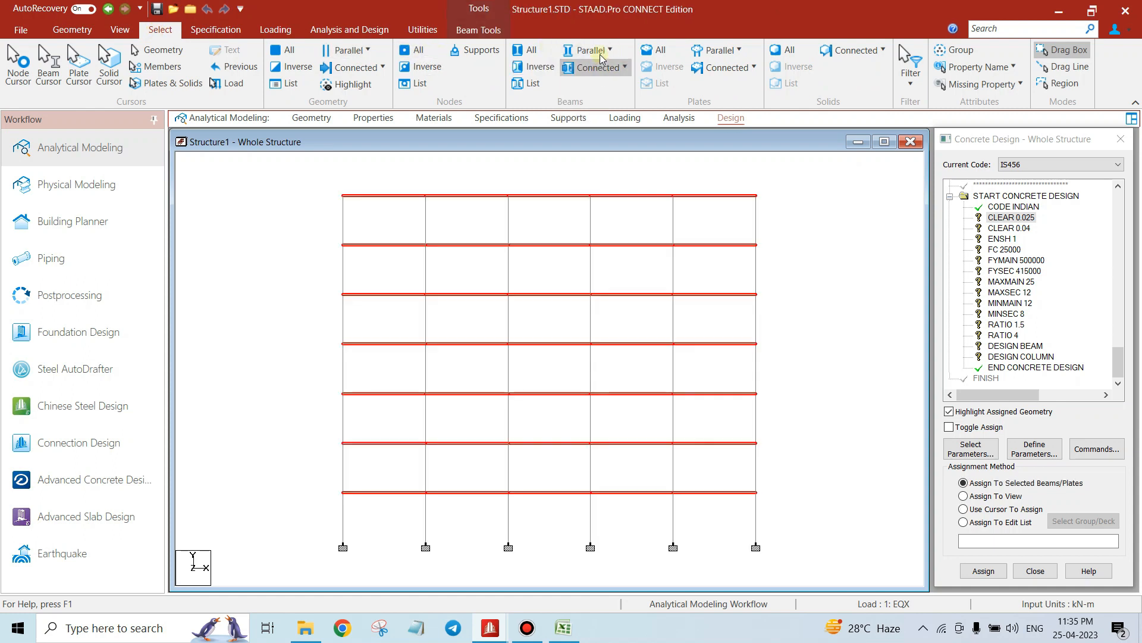
{"action": "left_click", "coordinate": [605, 53]}
{"action": "left_click", "coordinate": [592, 107]}
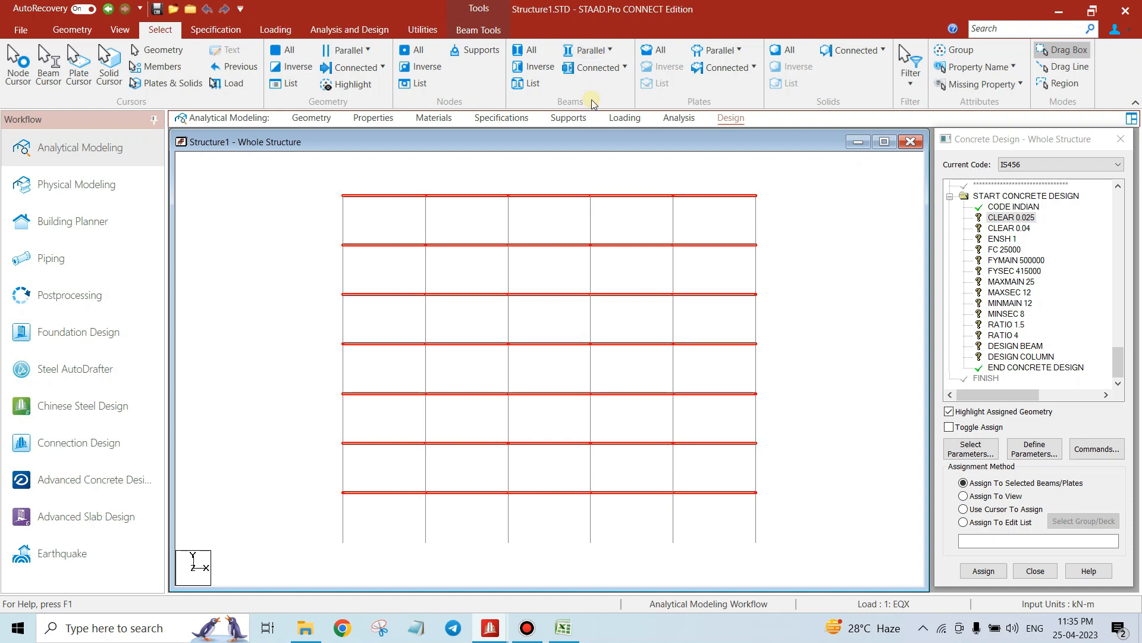
{"action": "left_click", "coordinate": [119, 29]}
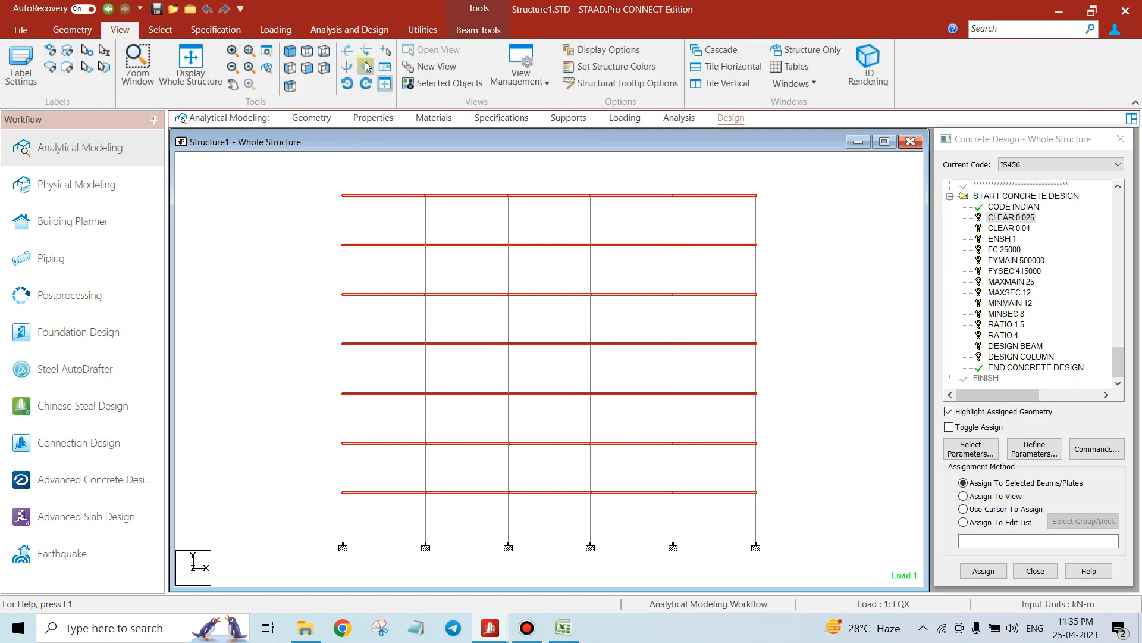
{"action": "left_click", "coordinate": [291, 54]}
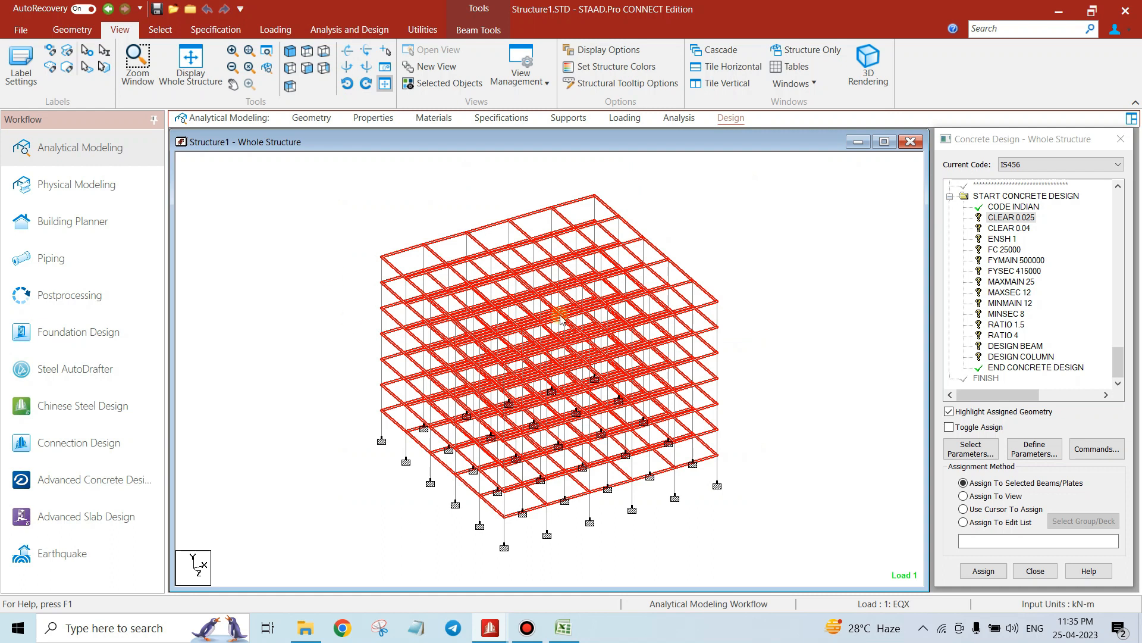
{"action": "scroll", "coordinate": [606, 337], "scroll_direction": "up", "scroll_amount": 1}
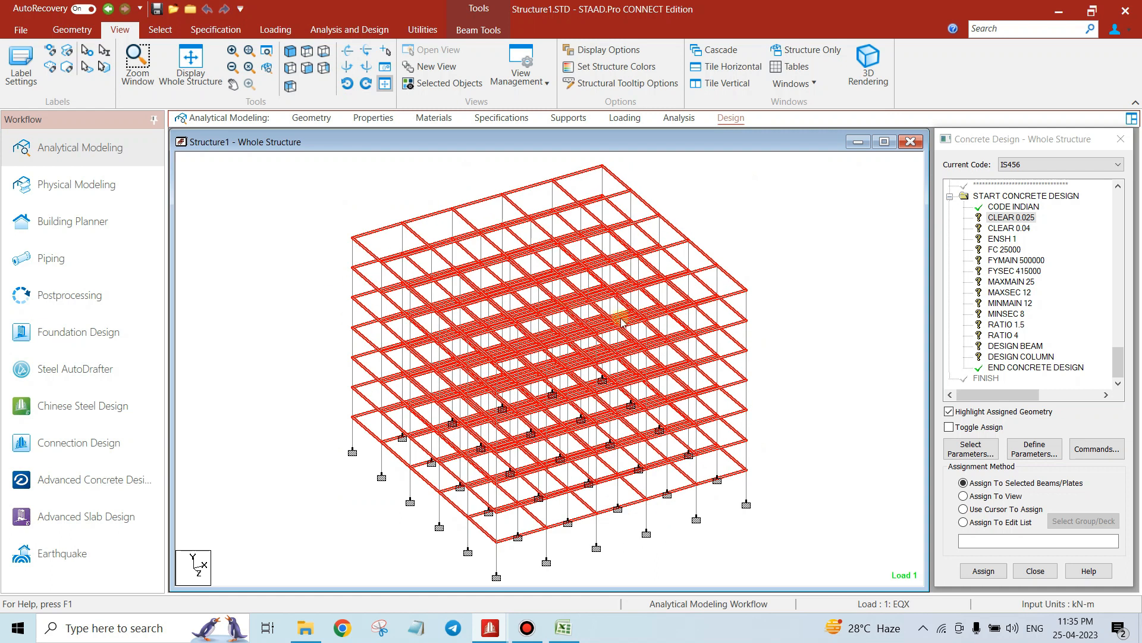
{"action": "left_click", "coordinate": [984, 571]}
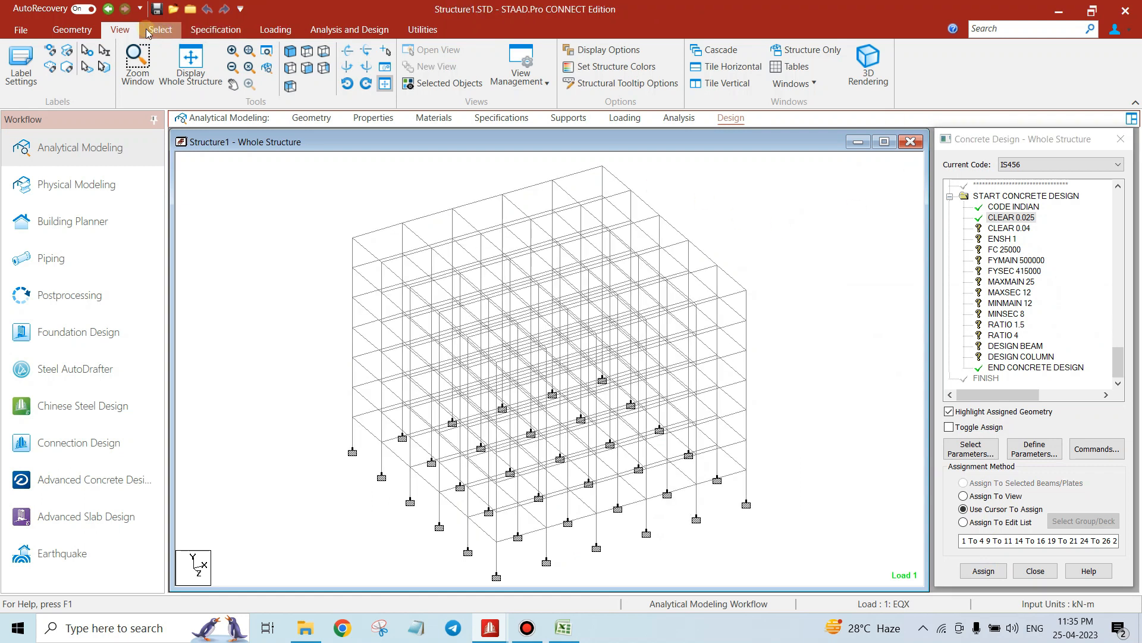
Assign CLEAR 0.025 to all columns parallel to Y
{"action": "left_click", "coordinate": [166, 32]}
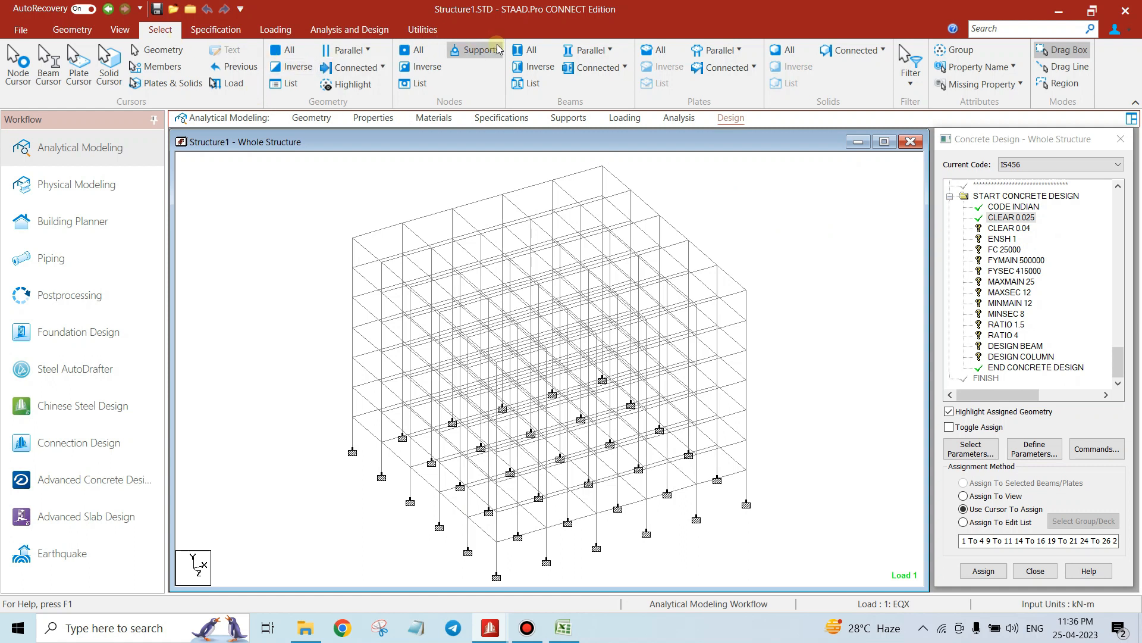
{"action": "left_click", "coordinate": [589, 50]}
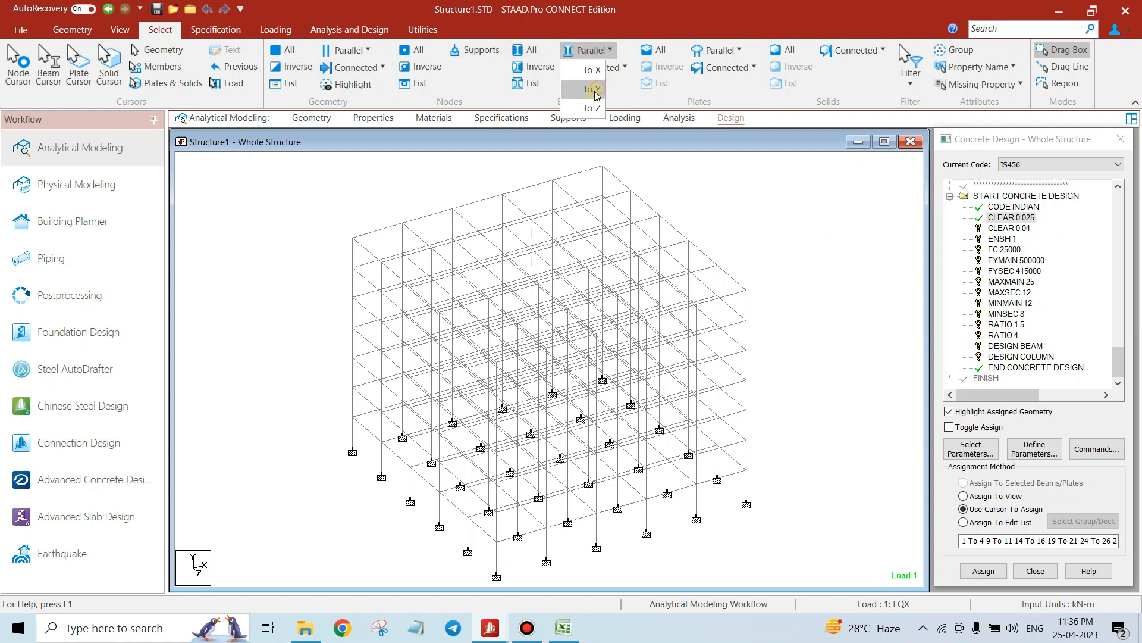
{"action": "left_click", "coordinate": [597, 90]}
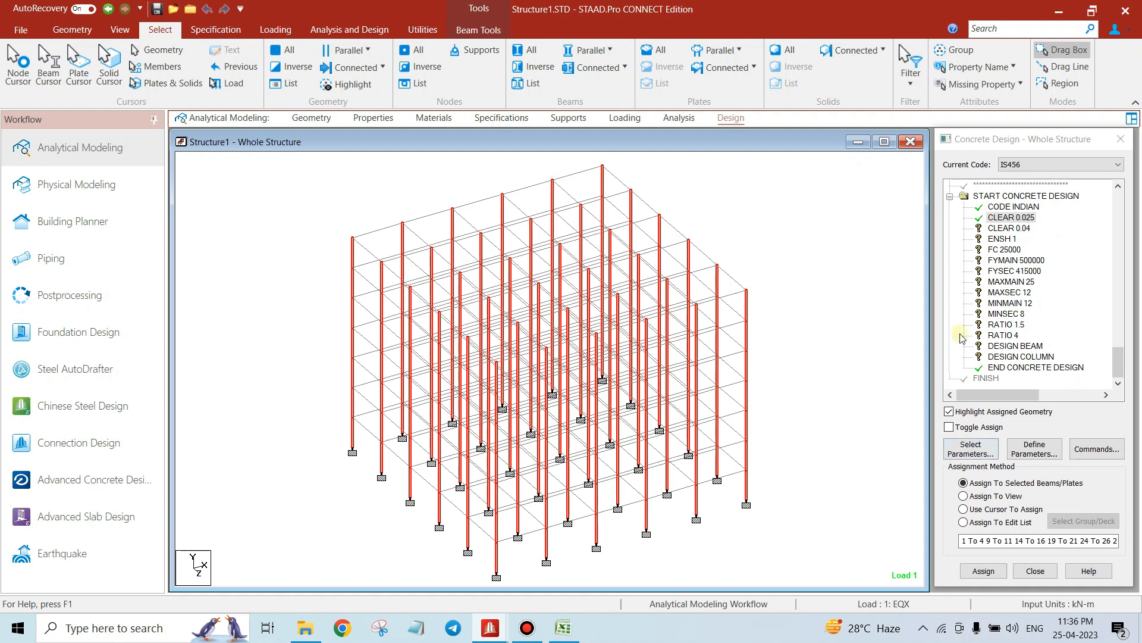
{"action": "left_click", "coordinate": [983, 570]}
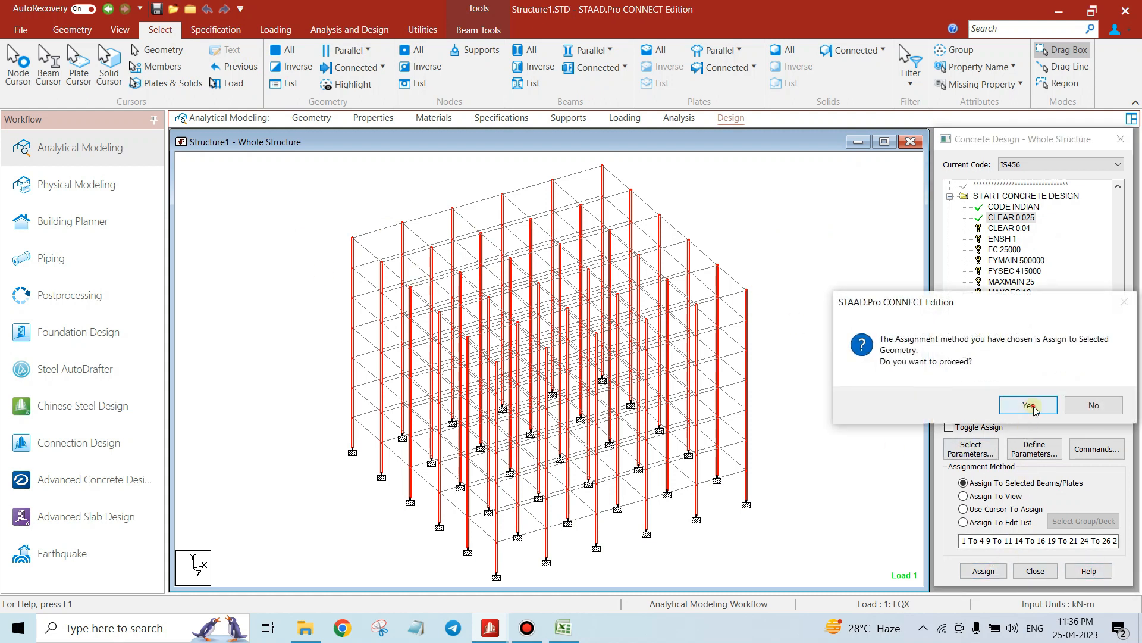
{"action": "left_click", "coordinate": [1029, 405]}
Remove the CLEAR 0.025 assignment from all members using Toggle Assign
{"action": "left_click", "coordinate": [1006, 229]}
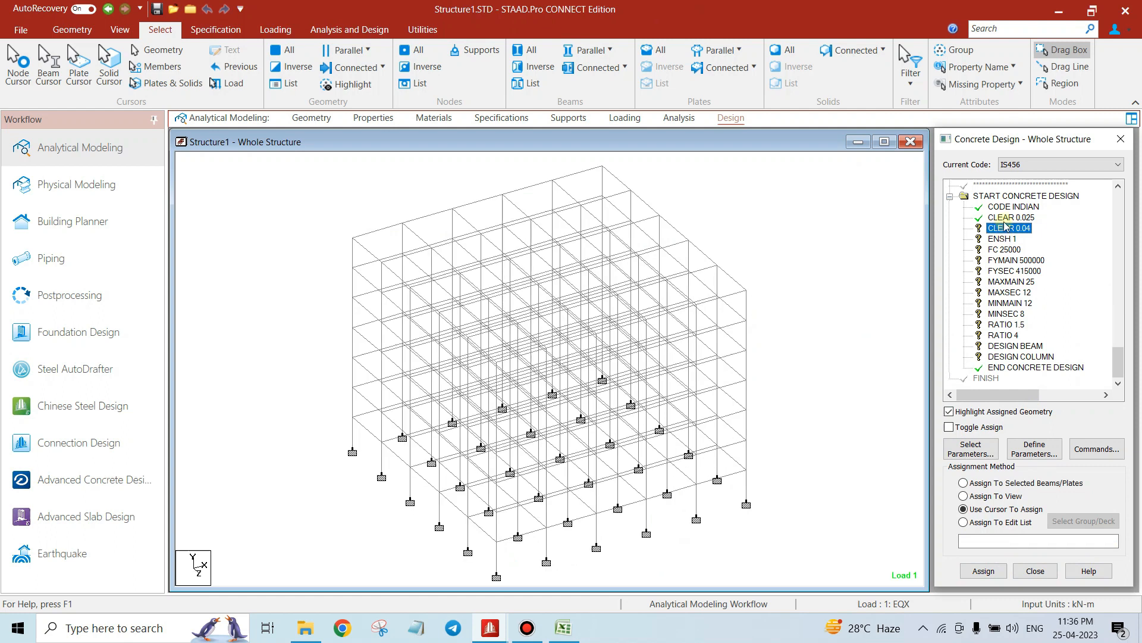
{"action": "left_click", "coordinate": [1006, 219]}
{"action": "left_click", "coordinate": [950, 427]}
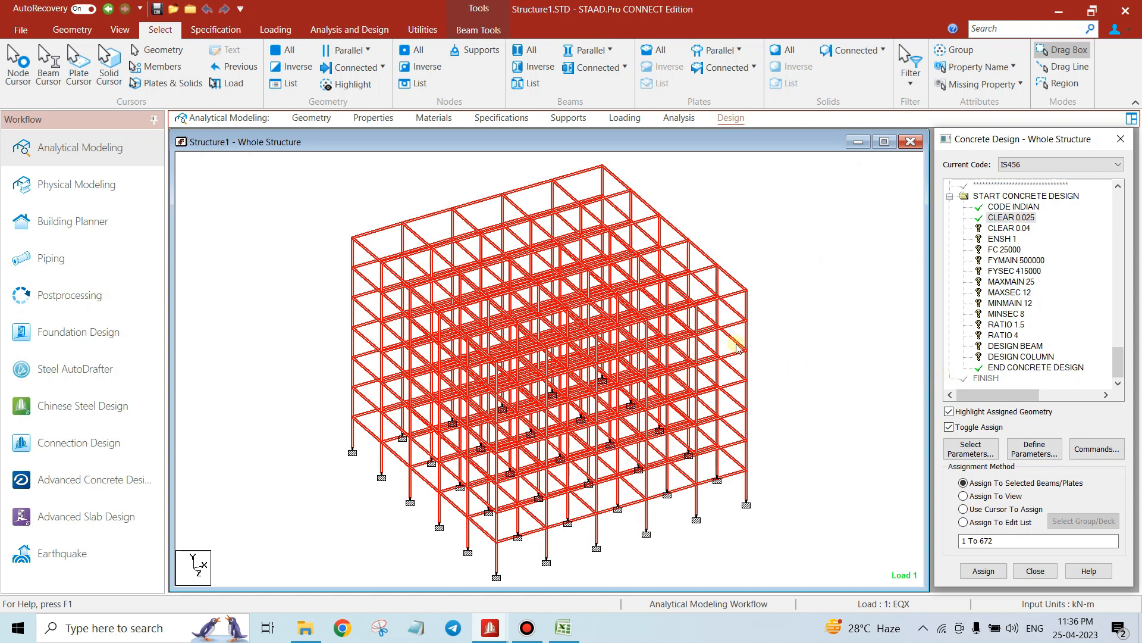
{"action": "left_click", "coordinate": [984, 571]}
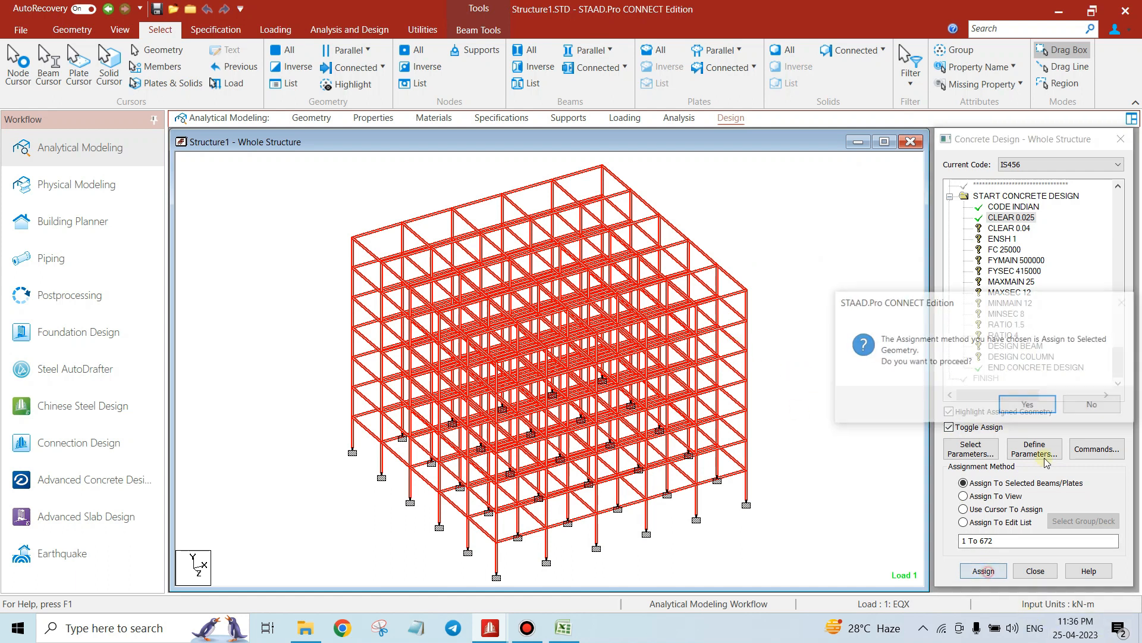
{"action": "left_click", "coordinate": [1028, 404]}
Assign CLEAR 0.025 only to the horizontal beams, selecting the members parallel to X and Z
{"action": "left_click", "coordinate": [1028, 218]}
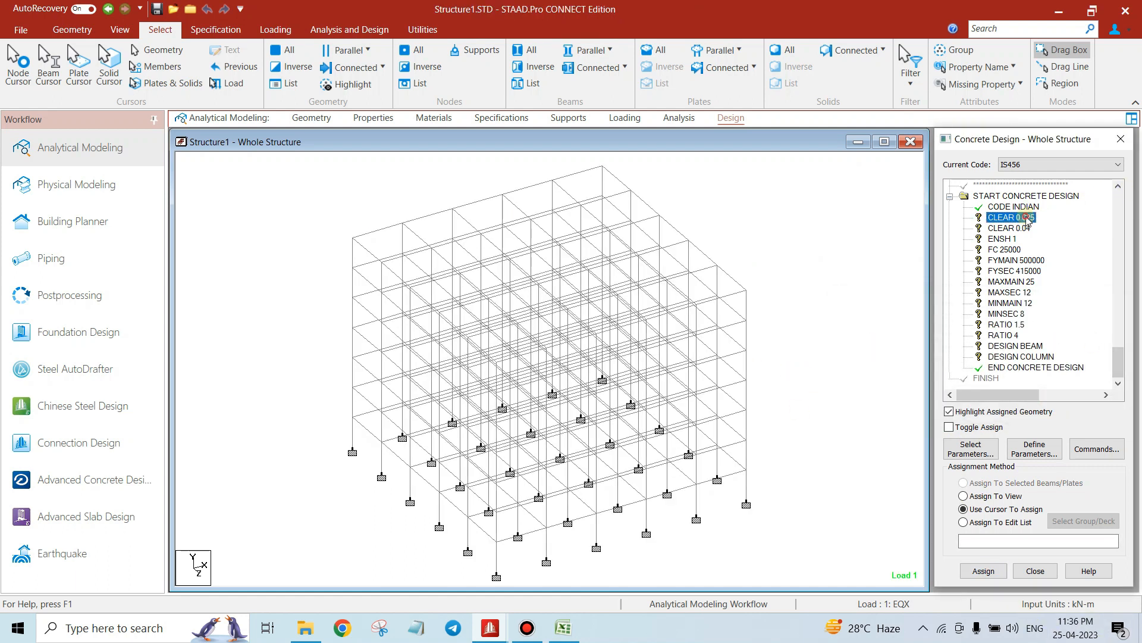
{"action": "left_click", "coordinate": [120, 30]}
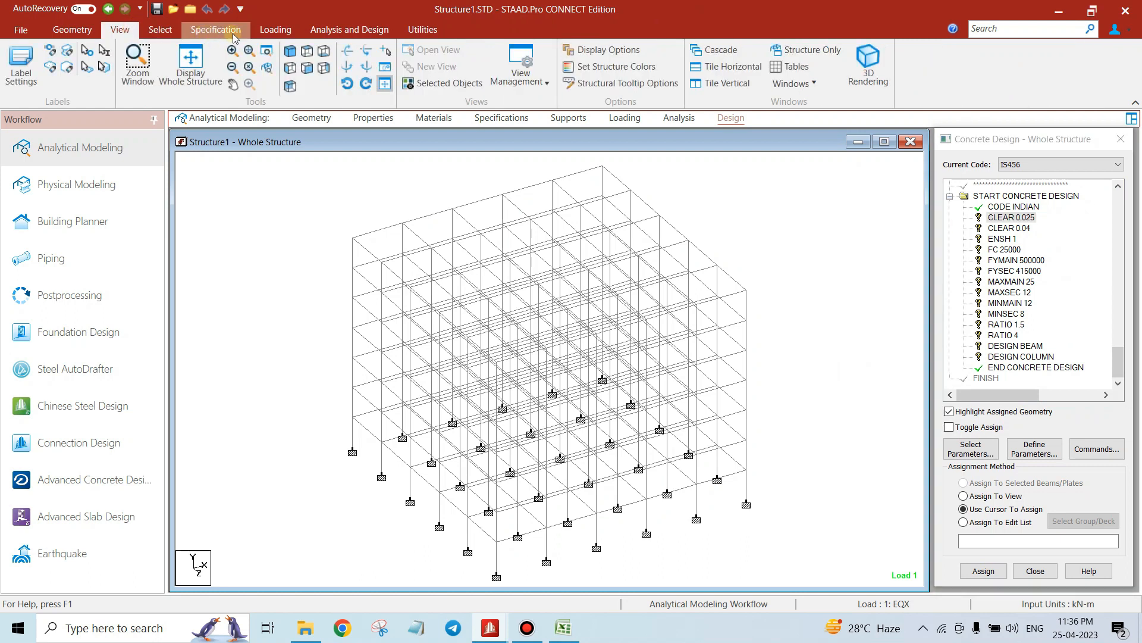
{"action": "left_click", "coordinate": [161, 30]}
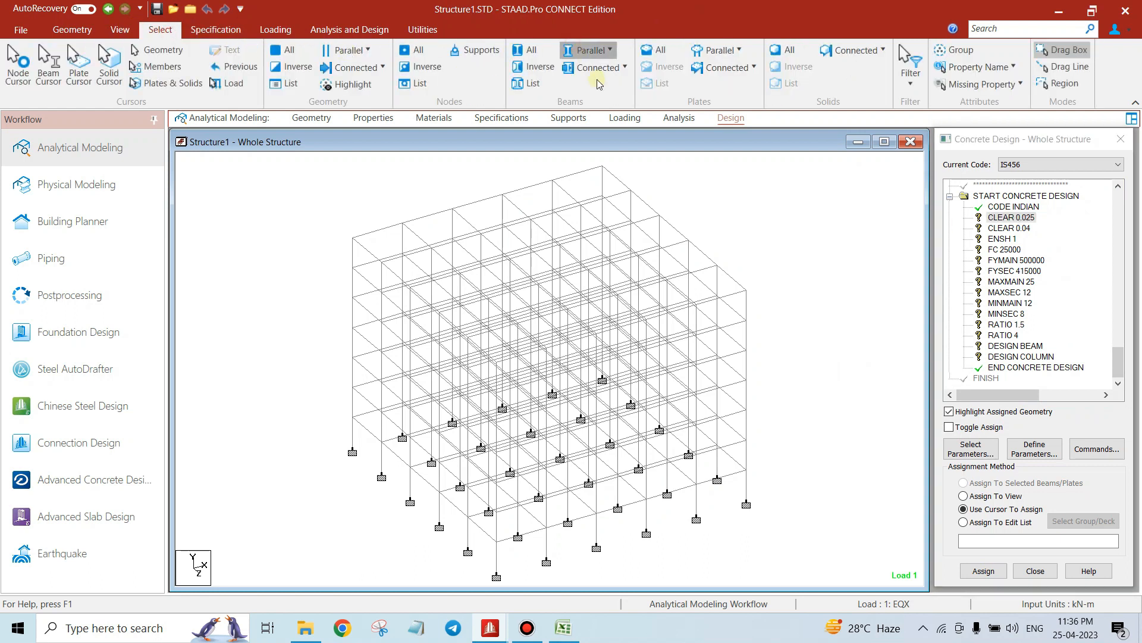
{"action": "left_click", "coordinate": [595, 50]}
{"action": "left_click", "coordinate": [592, 70]}
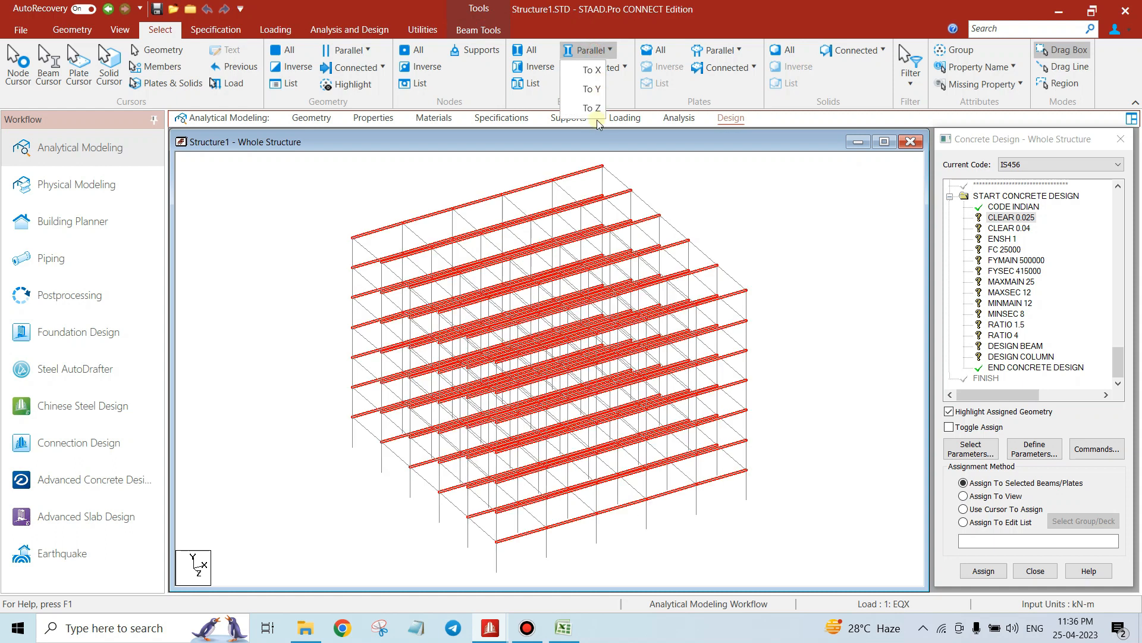
{"action": "left_click", "coordinate": [592, 107]}
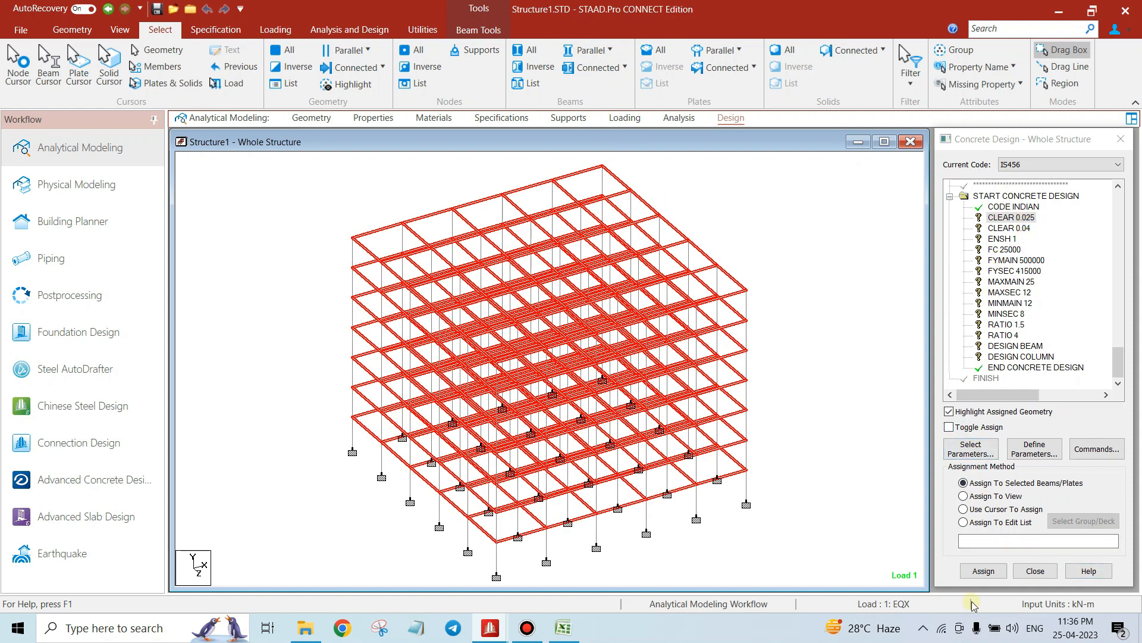
{"action": "left_click", "coordinate": [983, 570]}
{"action": "left_click", "coordinate": [1035, 407]}
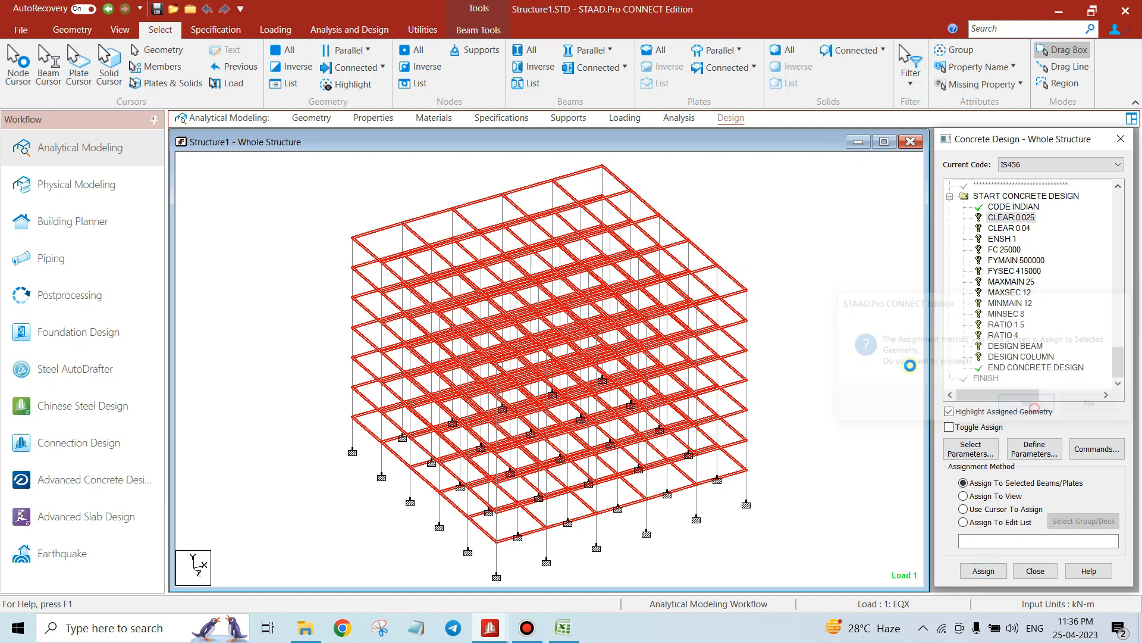
Assign the CLEAR 0.04 cover to all columns, selecting the members parallel to Y
{"action": "left_click", "coordinate": [992, 229]}
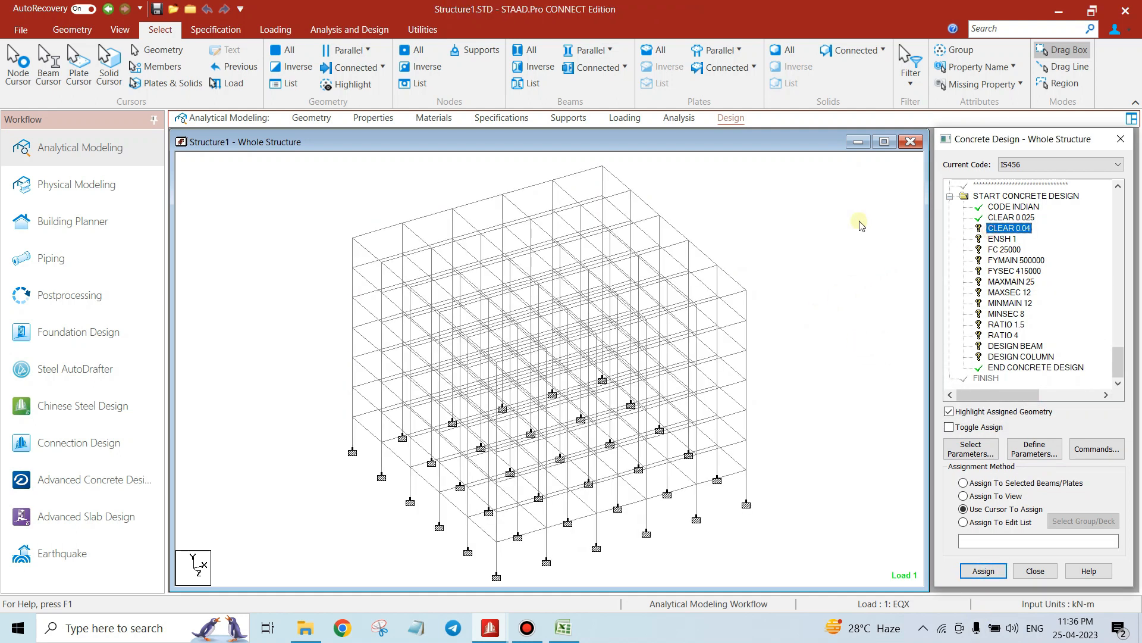
{"action": "left_click", "coordinate": [595, 50]}
{"action": "left_click", "coordinate": [595, 89]}
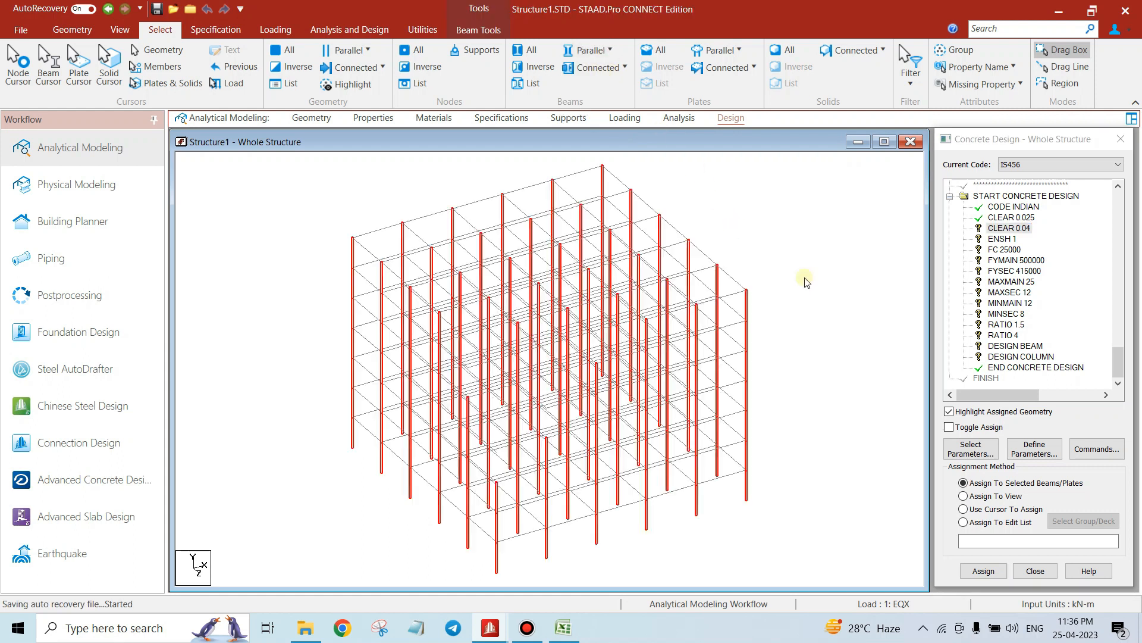
{"action": "left_click", "coordinate": [980, 570]}
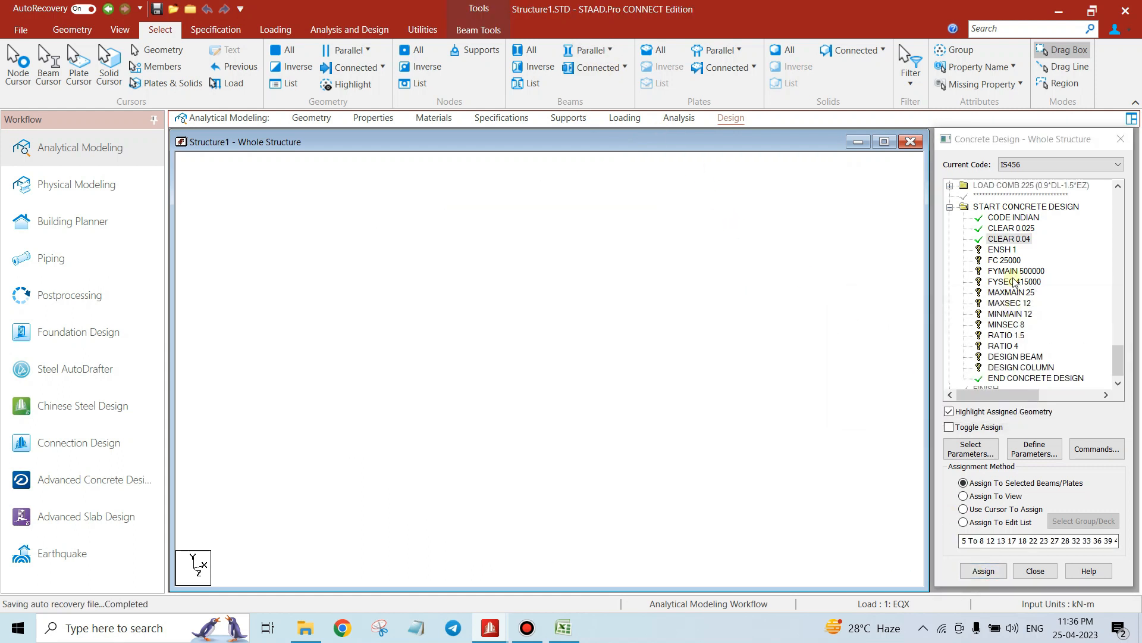
{"action": "left_click", "coordinate": [1029, 406]}
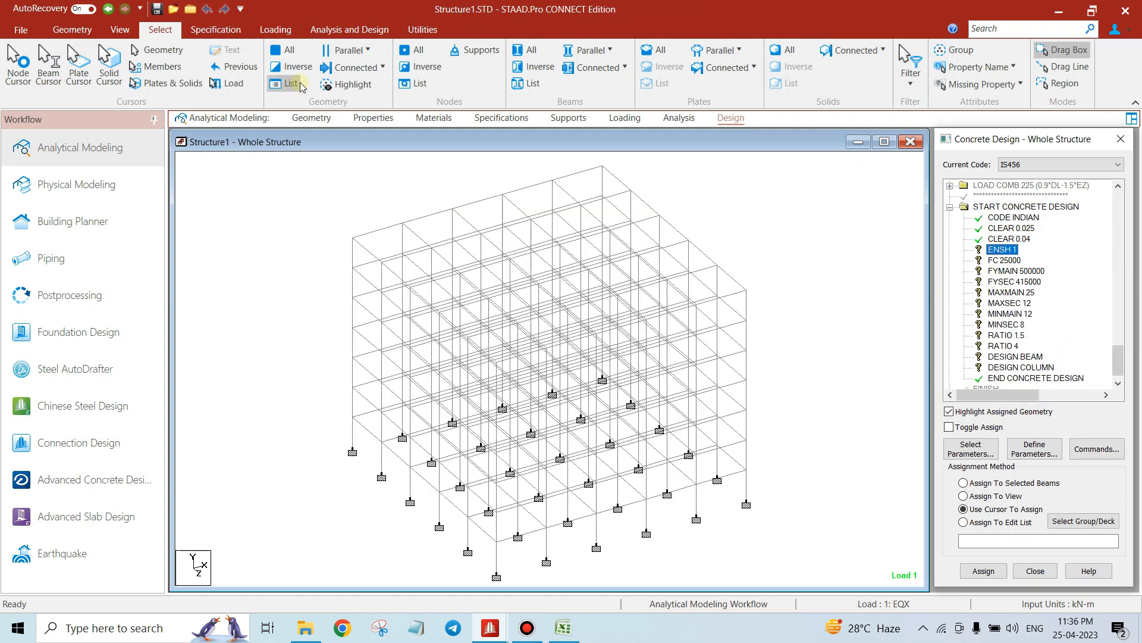
Assign ENSH 1 only to the horizontal beams, selecting the members parallel to X and Z
{"action": "left_click", "coordinate": [585, 52]}
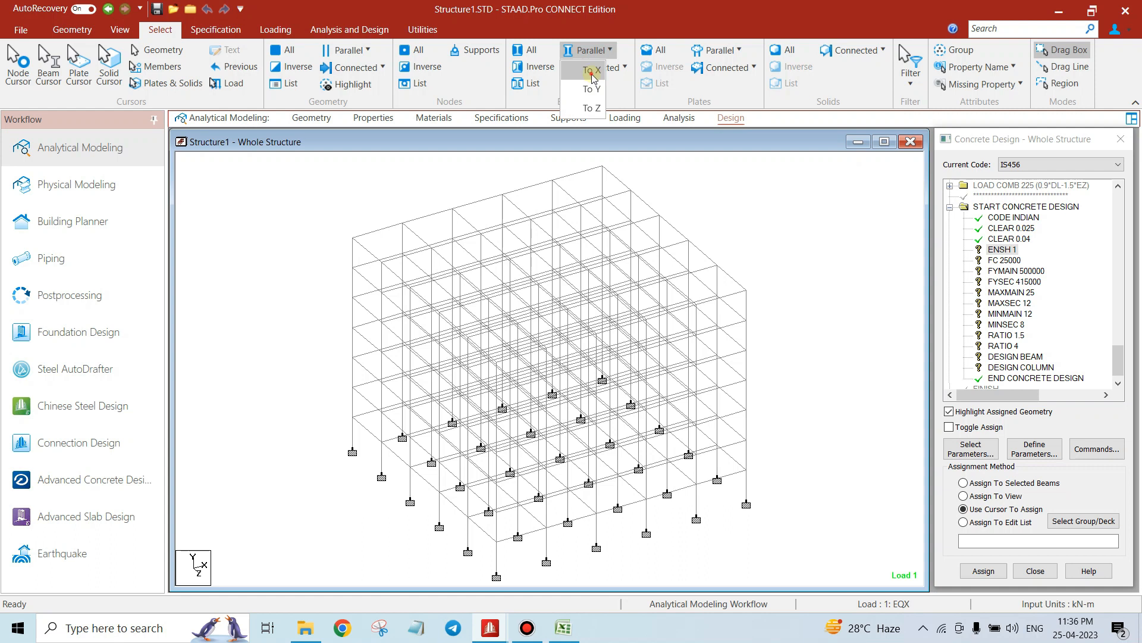
{"action": "left_click", "coordinate": [591, 107]}
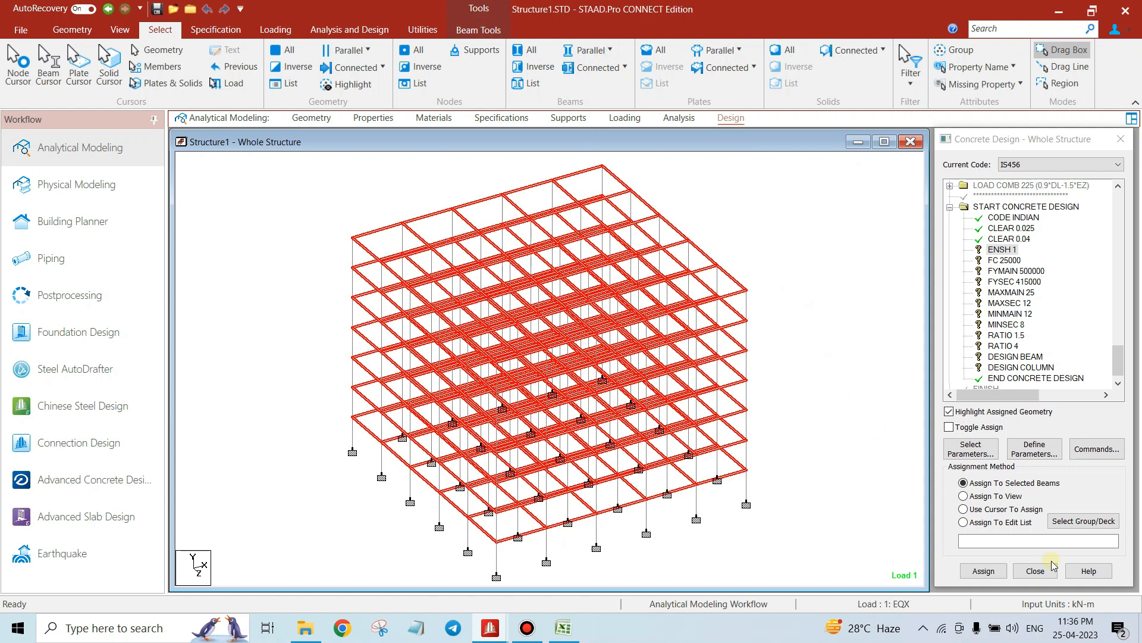
{"action": "left_click", "coordinate": [984, 571]}
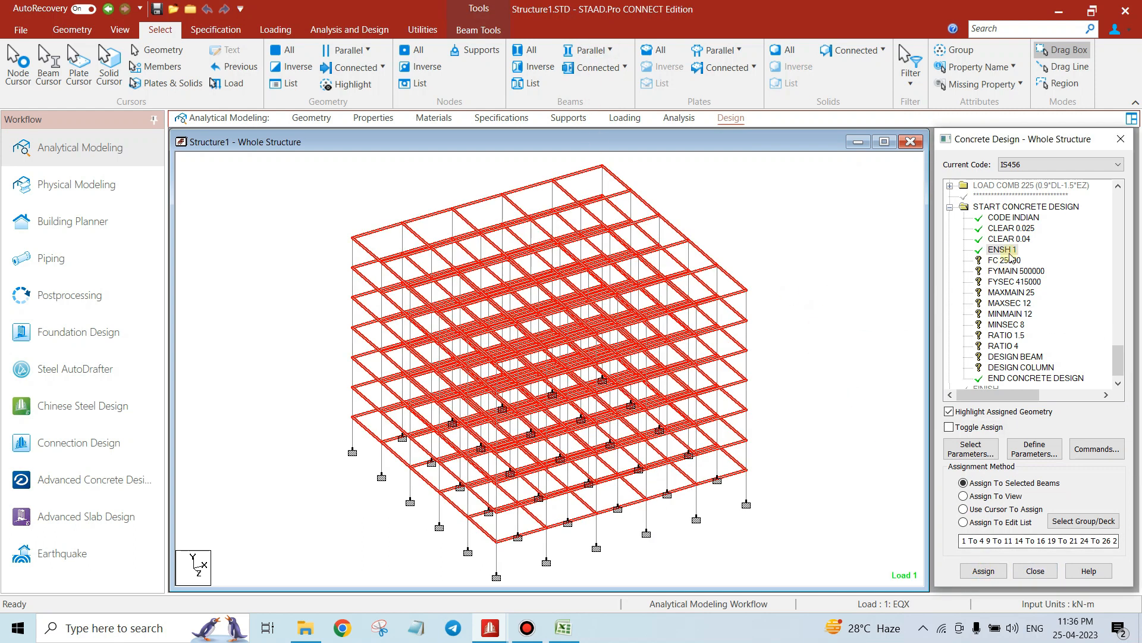
Assign FC 25000 to all members of the structure
{"action": "left_click", "coordinate": [1005, 260]}
{"action": "left_click_drag", "start_coordinate": [280, 149], "coordinate": [306, 158]}
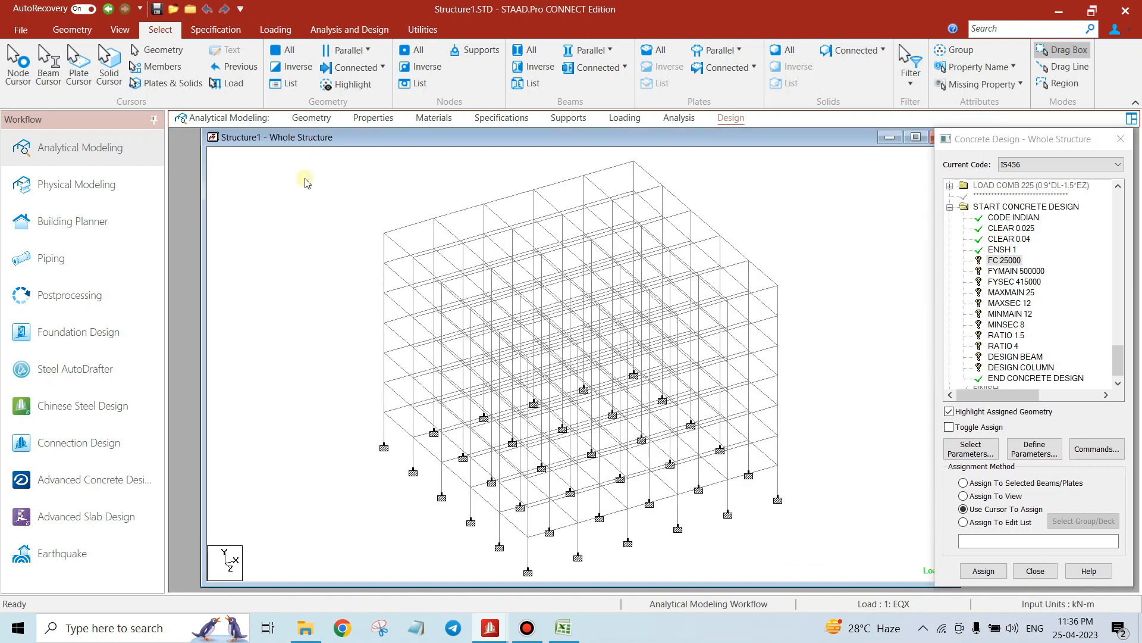
{"action": "key", "text": "ctrl+a"}
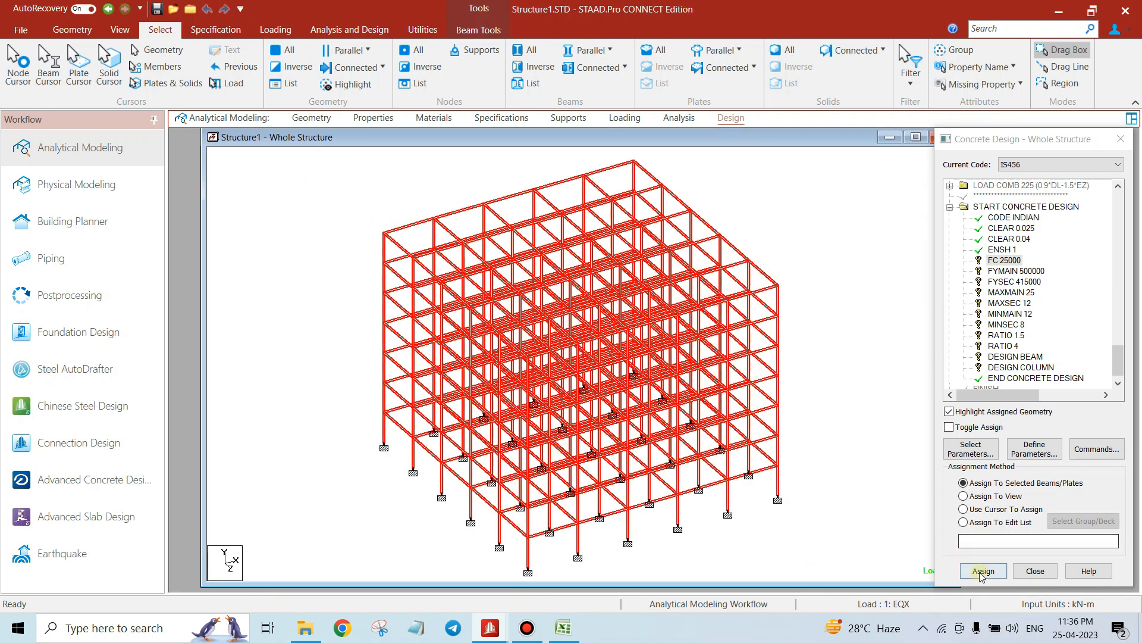
{"action": "left_click", "coordinate": [983, 571]}
{"action": "key", "text": "Return"}
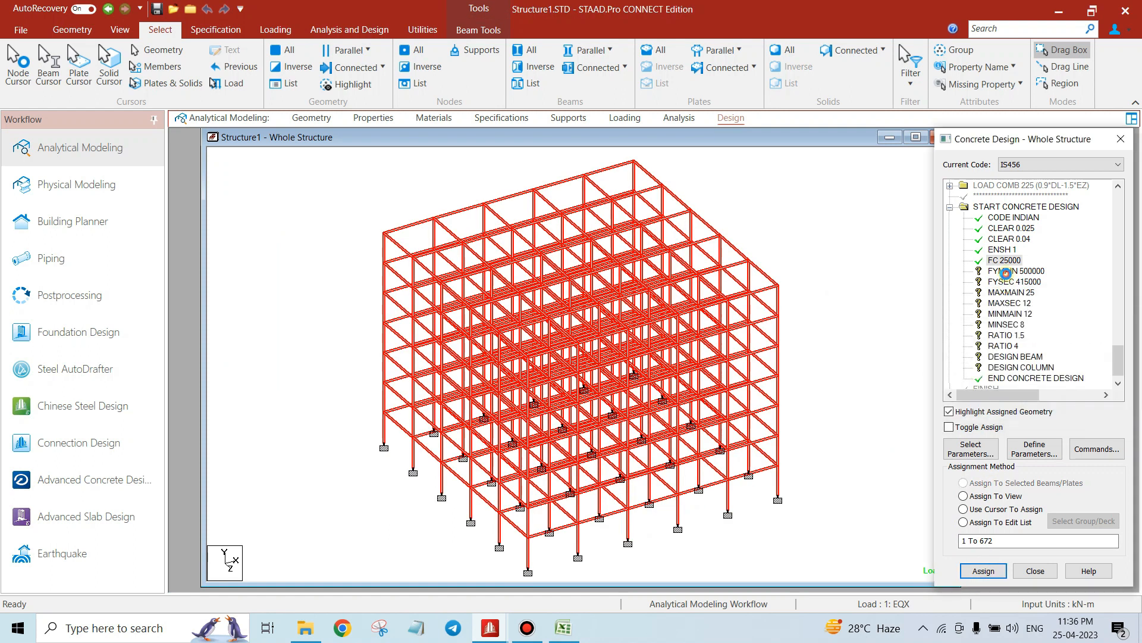
Assign the steel grade parameters FYMAIN 500000 and FYSEC 415000 to all members
{"action": "left_click", "coordinate": [994, 273]}
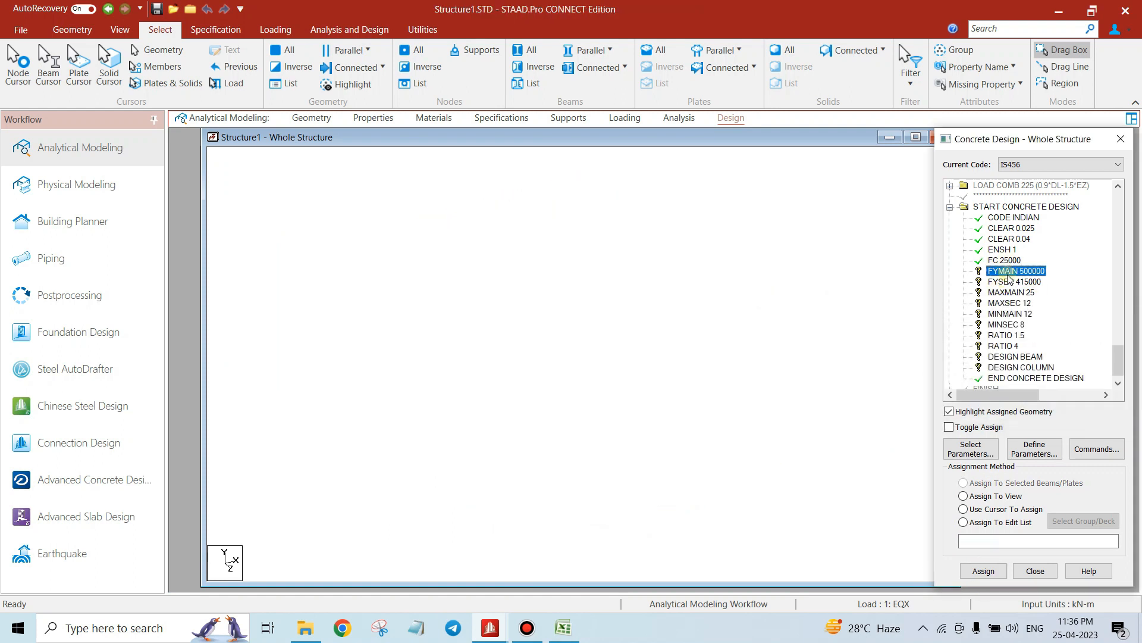
{"action": "left_click", "coordinate": [848, 274]}
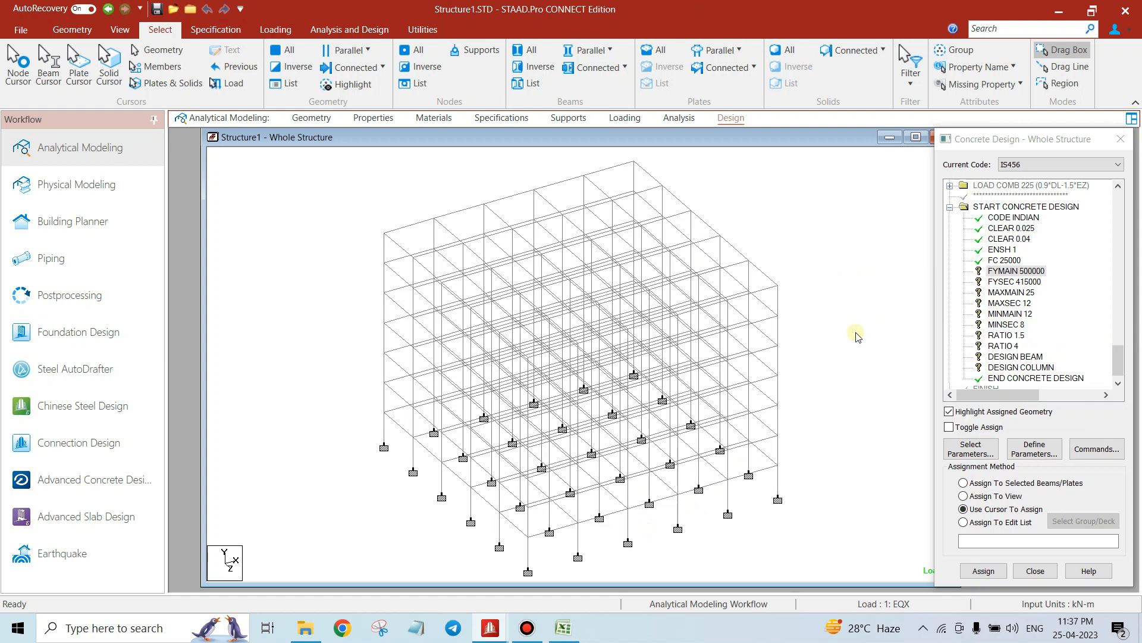
{"action": "key", "text": "ctrl+a"}
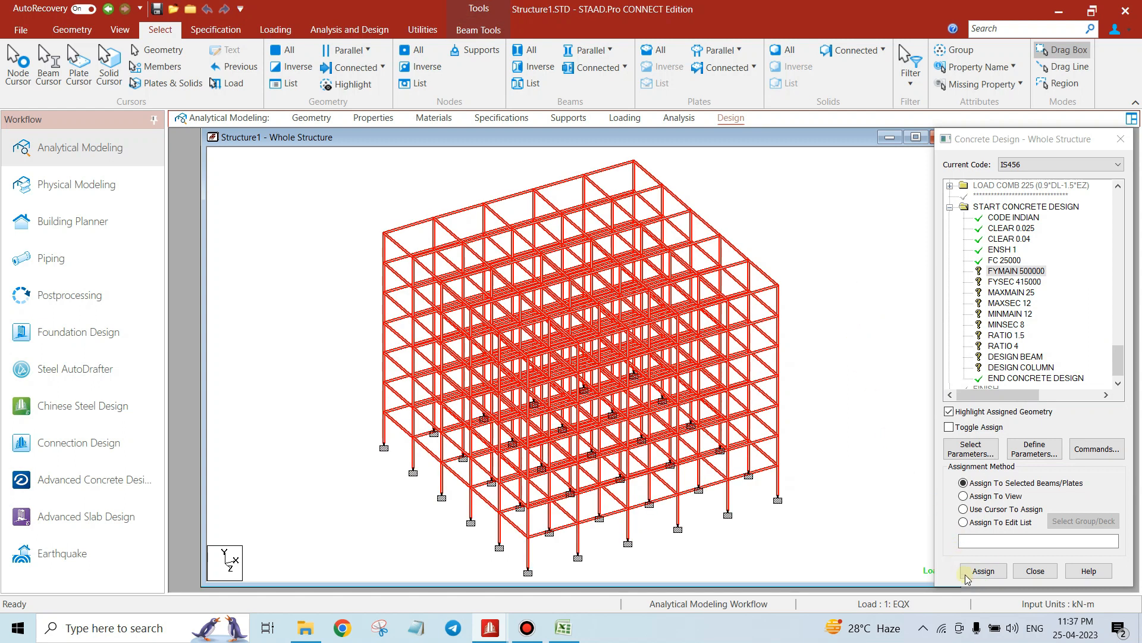
{"action": "left_click", "coordinate": [1006, 282]}
{"action": "left_click_drag", "start_coordinate": [314, 157], "coordinate": [878, 580]}
{"action": "left_click", "coordinate": [984, 571]}
{"action": "left_click", "coordinate": [1028, 402]}
Assign the maximum bar size parameters MAXMAIN 25 and MAXSEC 12 to all members
{"action": "left_click", "coordinate": [1010, 292]}
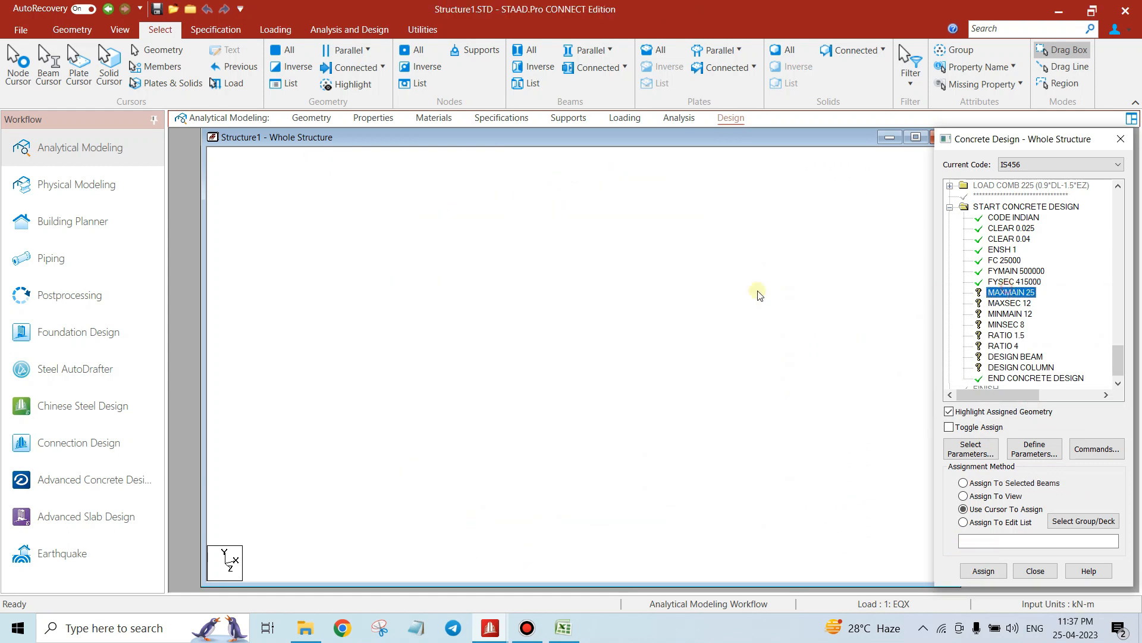
{"action": "left_click_drag", "start_coordinate": [338, 151], "coordinate": [865, 590]}
{"action": "left_click", "coordinate": [984, 570]}
{"action": "left_click", "coordinate": [1028, 409]}
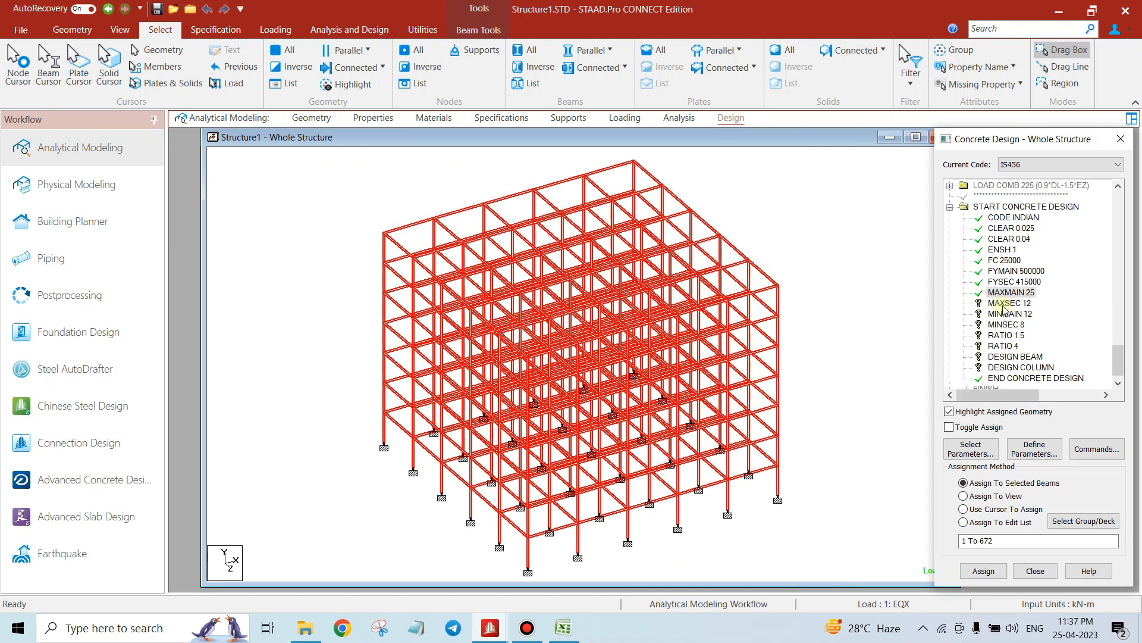
{"action": "left_click", "coordinate": [1010, 303]}
{"action": "left_click_drag", "start_coordinate": [280, 172], "coordinate": [888, 576]}
{"action": "left_click_drag", "start_coordinate": [334, 152], "coordinate": [995, 628]}
{"action": "left_click", "coordinate": [989, 573]}
{"action": "left_click", "coordinate": [1028, 408]}
Assign the minimum bar size parameters MINMAIN 12 and MINSEC 8 to all members
{"action": "left_click", "coordinate": [1010, 314]}
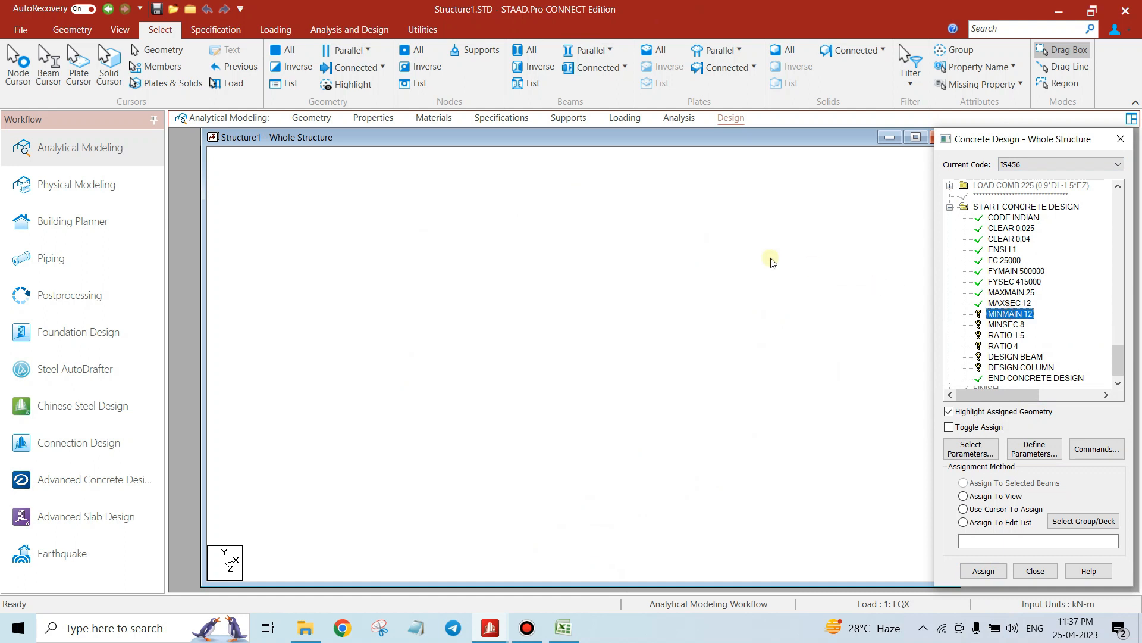
{"action": "left_click_drag", "start_coordinate": [779, 569], "coordinate": [824, 593]}
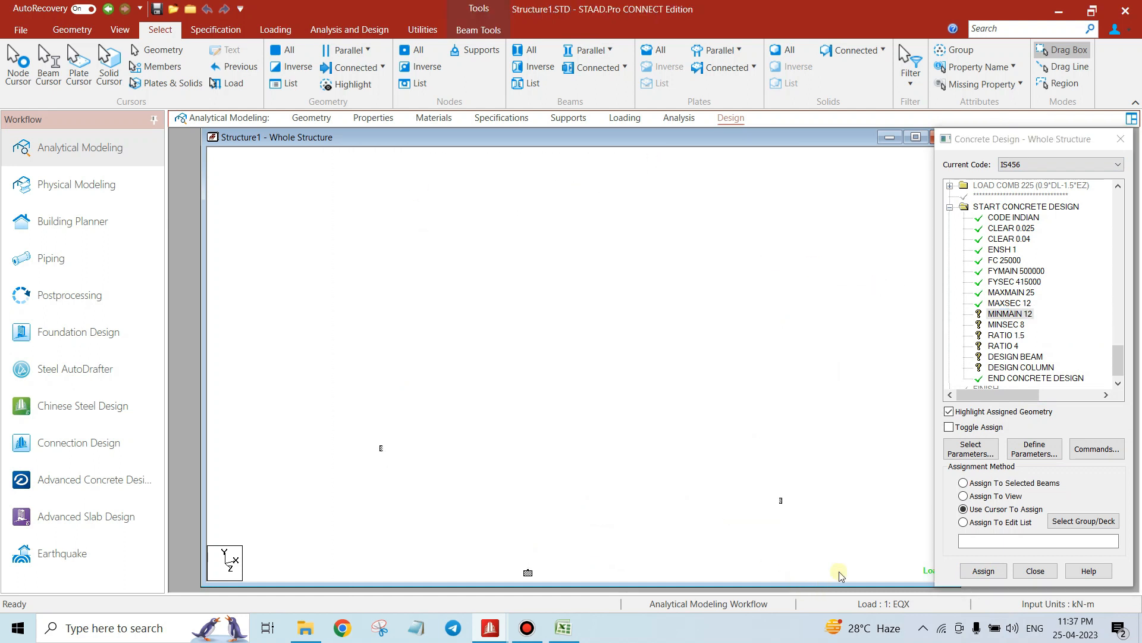
{"action": "left_click", "coordinate": [989, 572]}
{"action": "left_click", "coordinate": [1028, 404]}
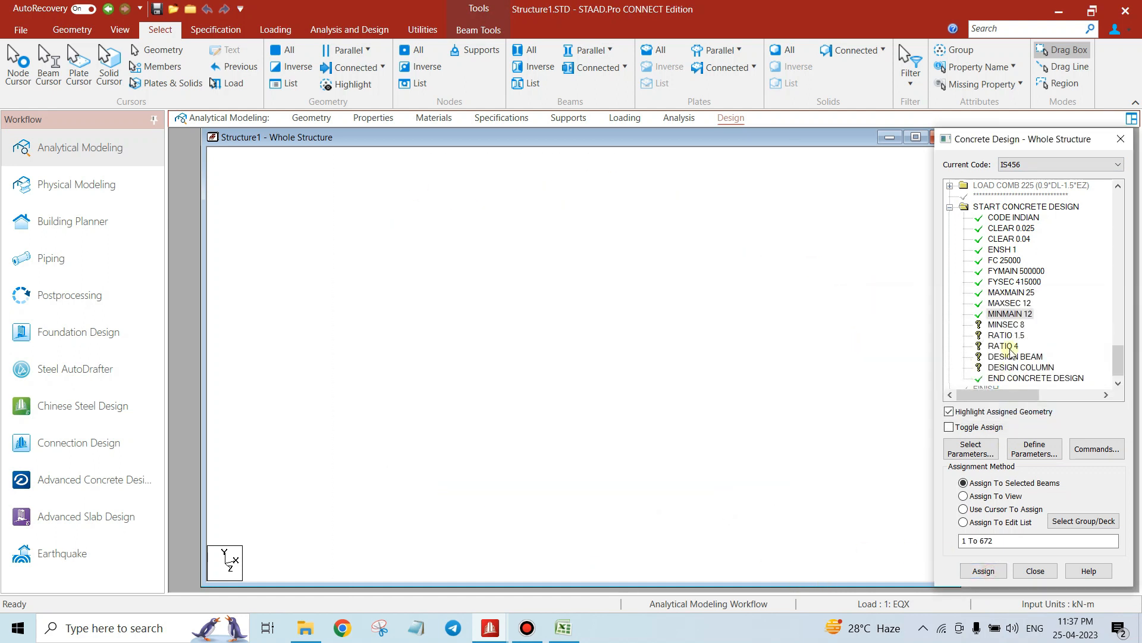
{"action": "left_click", "coordinate": [1007, 324]}
{"action": "mouse_move", "coordinate": [335, 158]}
{"action": "left_mouse_down"}
{"action": "mouse_move", "coordinate": [680, 376]}
{"action": "mouse_move", "coordinate": [921, 584]}
{"action": "left_mouse_up"}
{"action": "left_click", "coordinate": [966, 570]}
{"action": "key", "text": "Return"}
Assign both RATIO 1.5 and RATIO 4 to all members
{"action": "left_click", "coordinate": [1005, 335]}
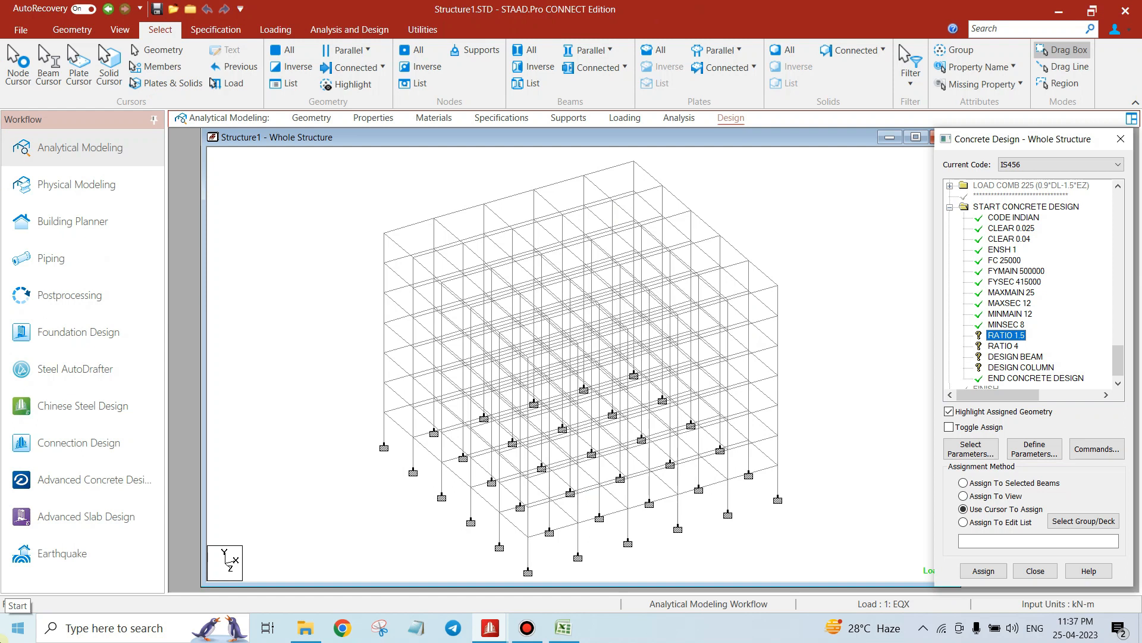
{"action": "left_click_drag", "start_coordinate": [344, 165], "coordinate": [918, 601]}
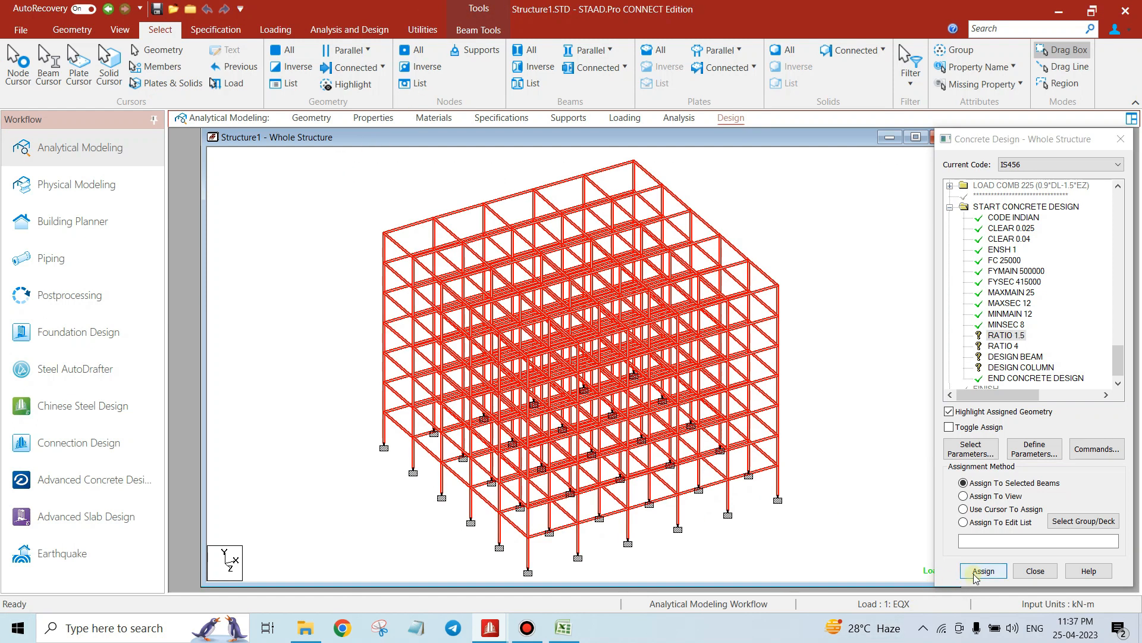
{"action": "left_click", "coordinate": [983, 570]}
{"action": "left_click", "coordinate": [1024, 405]}
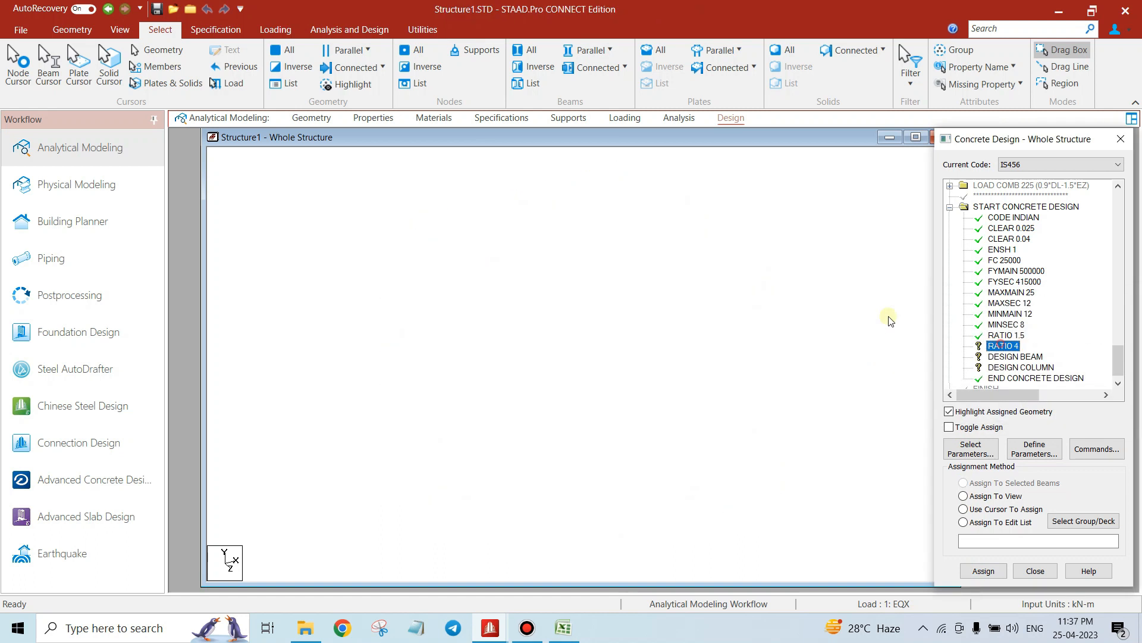
{"action": "left_click_drag", "start_coordinate": [311, 150], "coordinate": [931, 580]}
{"action": "left_click", "coordinate": [984, 571]}
{"action": "left_click", "coordinate": [1018, 384]}
Assign the DESIGN BEAM command to all horizontal beams, selecting the members parallel to X and Z
{"action": "left_click", "coordinate": [1016, 359]}
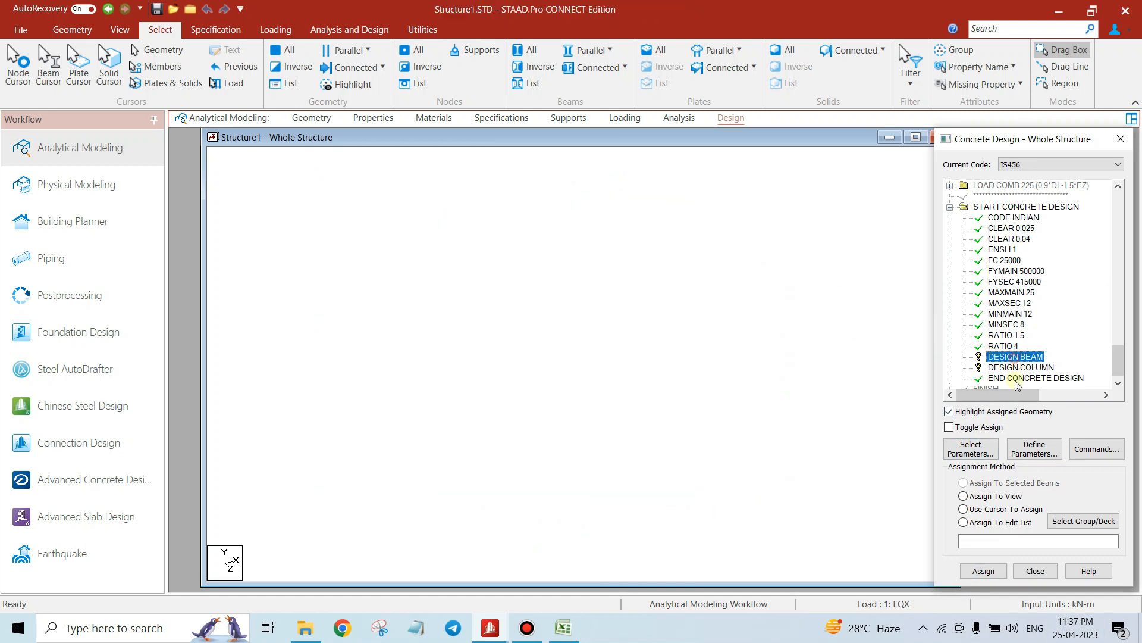
{"action": "left_click_drag", "start_coordinate": [348, 159], "coordinate": [423, 156]}
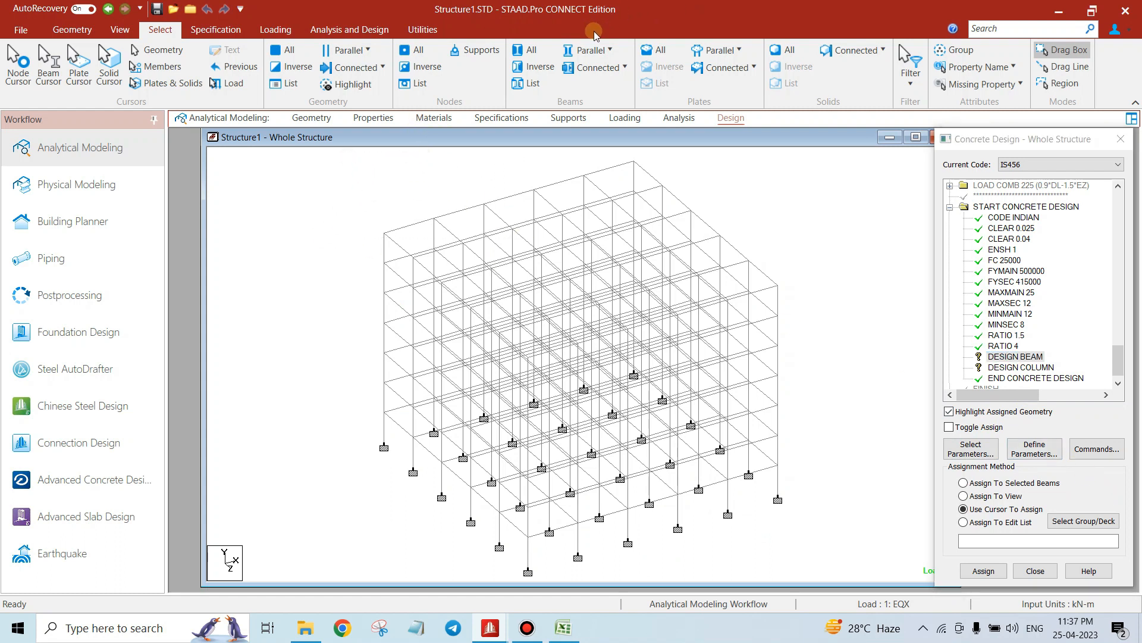
{"action": "left_click", "coordinate": [594, 53]}
{"action": "left_click", "coordinate": [592, 69]}
{"action": "left_click", "coordinate": [596, 54]}
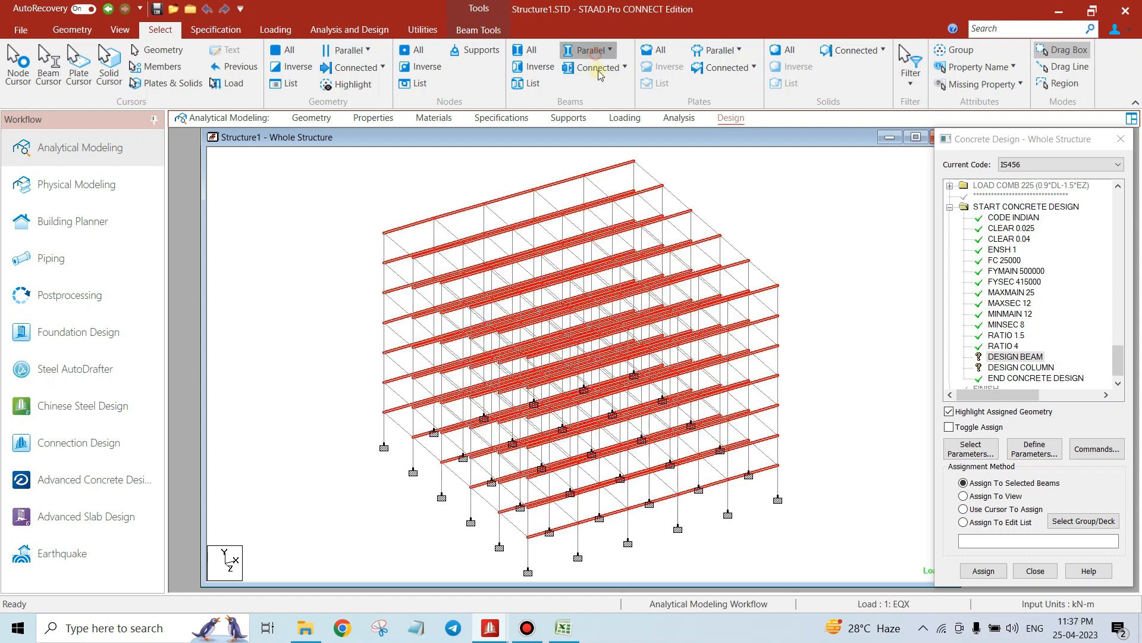
{"action": "left_click", "coordinate": [591, 107]}
{"action": "left_click", "coordinate": [984, 570]}
{"action": "left_click", "coordinate": [1034, 405]}
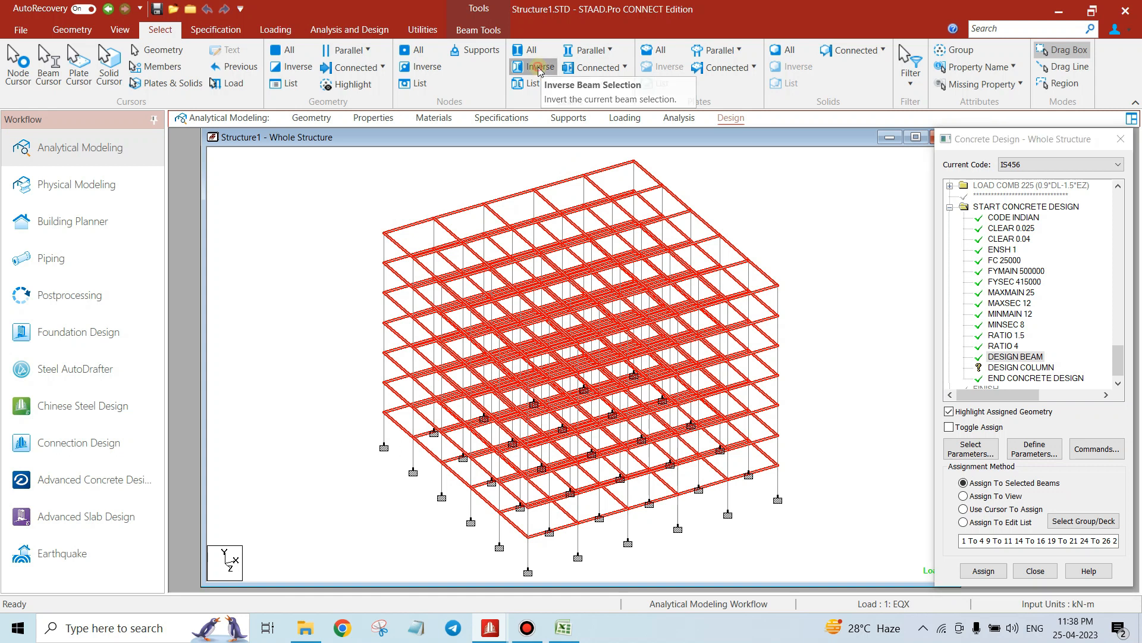
Assign the DESIGN COLUMN command to all columns, selecting the members parallel to Y
{"action": "left_click", "coordinate": [539, 68]}
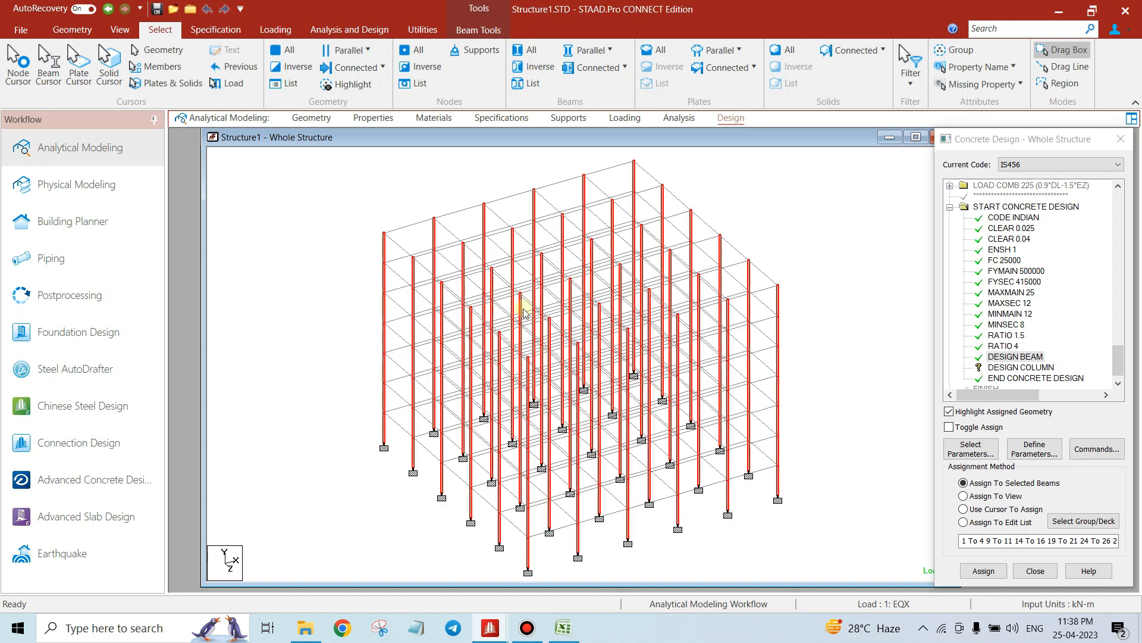
{"action": "left_click", "coordinate": [860, 177]}
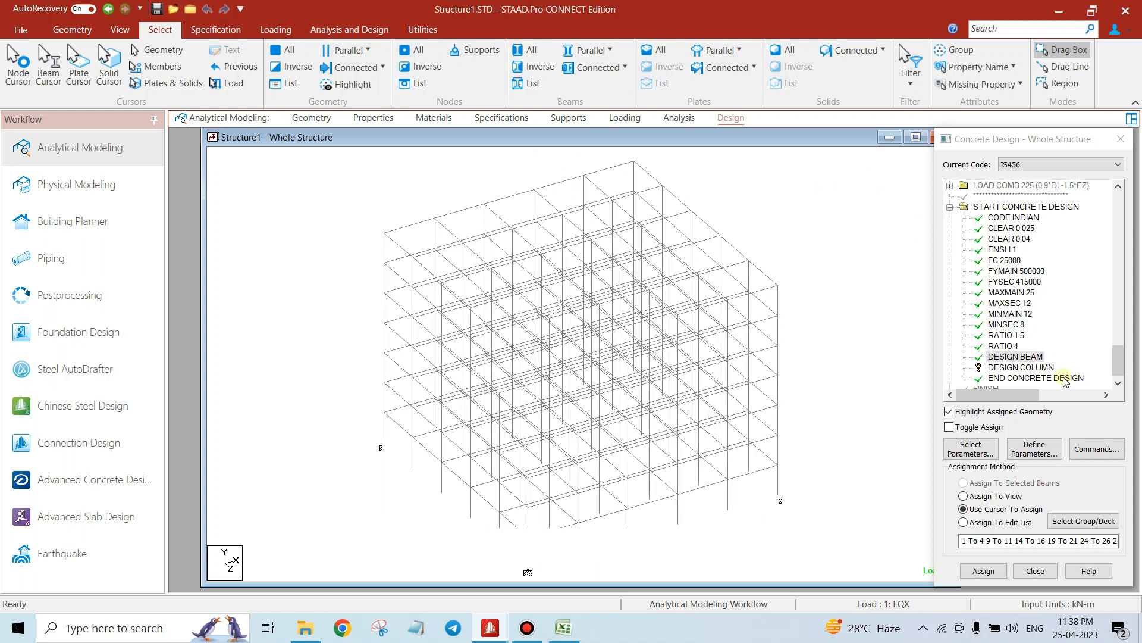
{"action": "left_click", "coordinate": [1038, 366]}
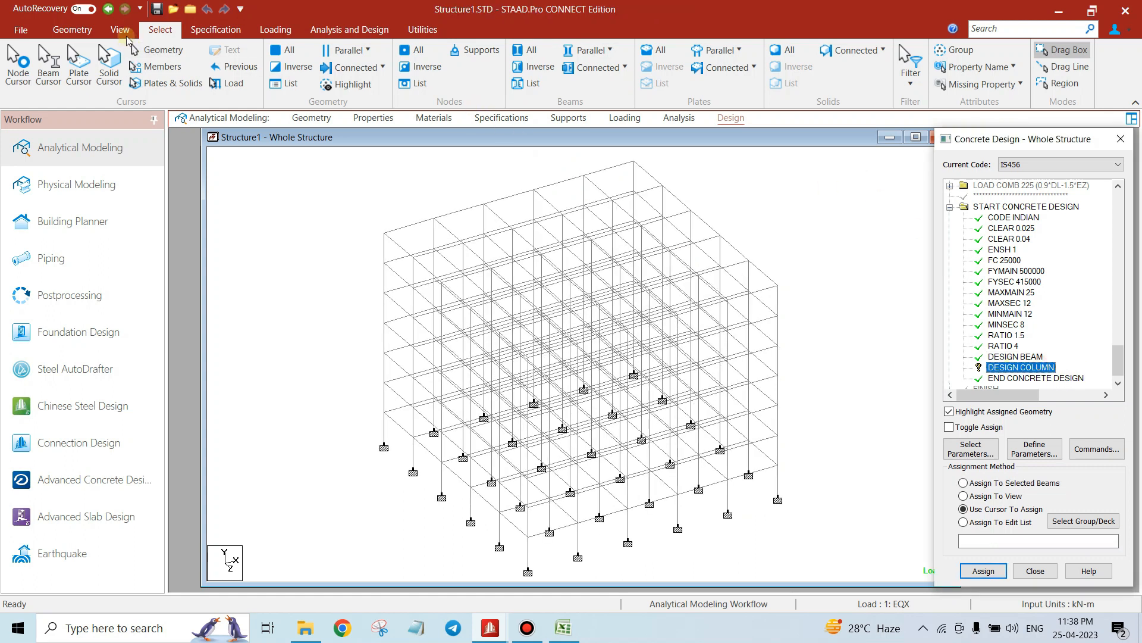
{"action": "left_click", "coordinate": [601, 53]}
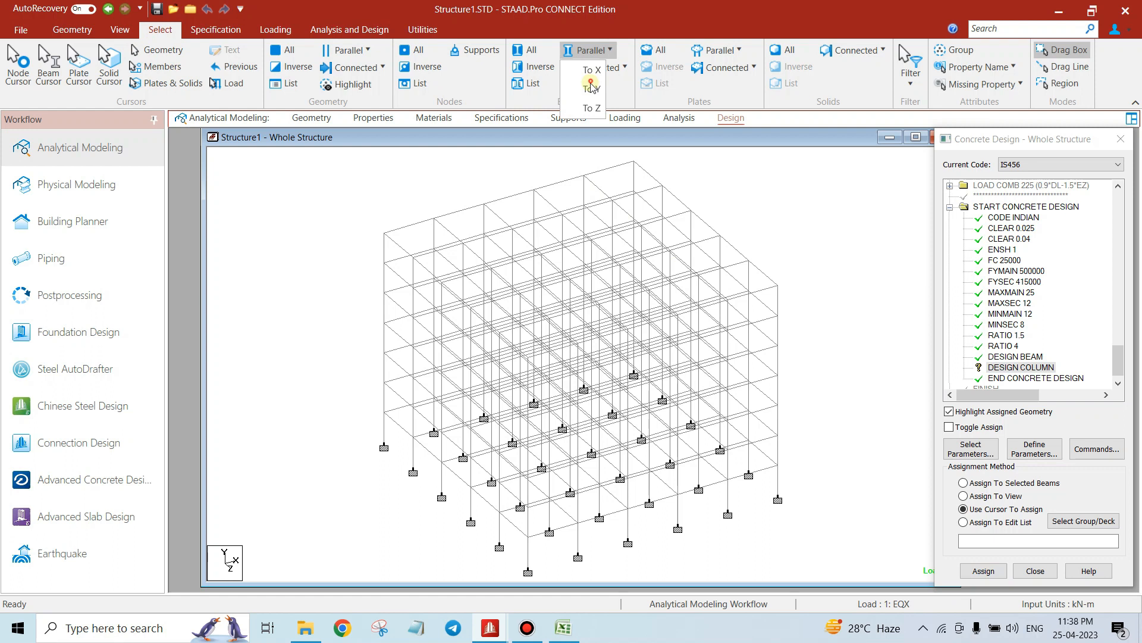
{"action": "left_click", "coordinate": [595, 89]}
{"action": "left_click", "coordinate": [983, 571]}
{"action": "left_click", "coordinate": [1021, 401]}
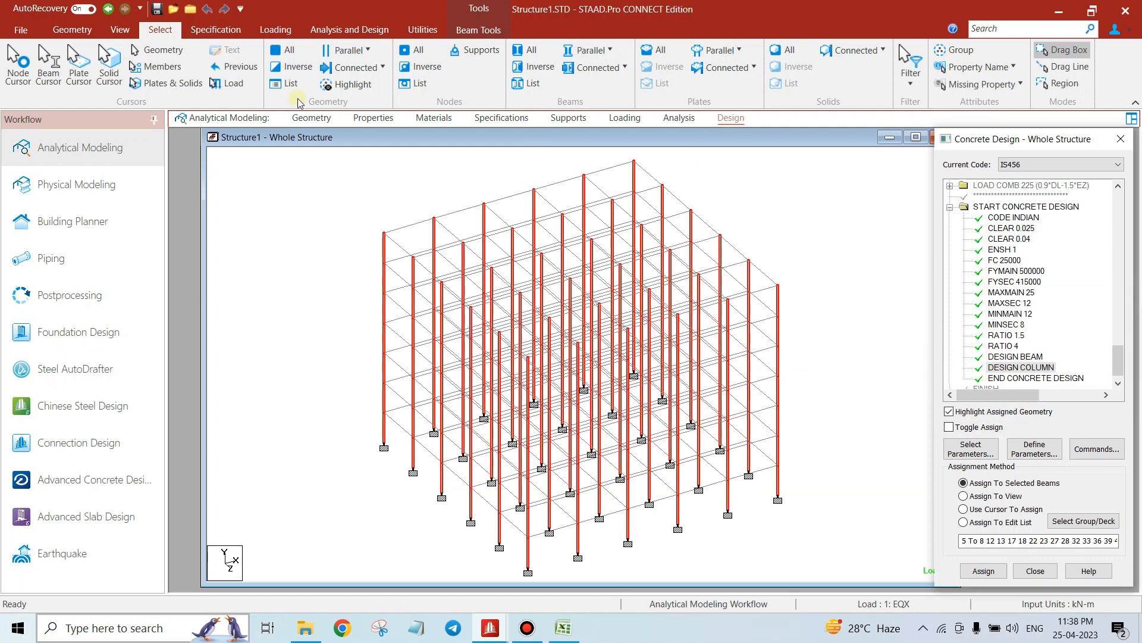
Maximize the Whole Structure view window
{"action": "left_click", "coordinate": [46, 138]}
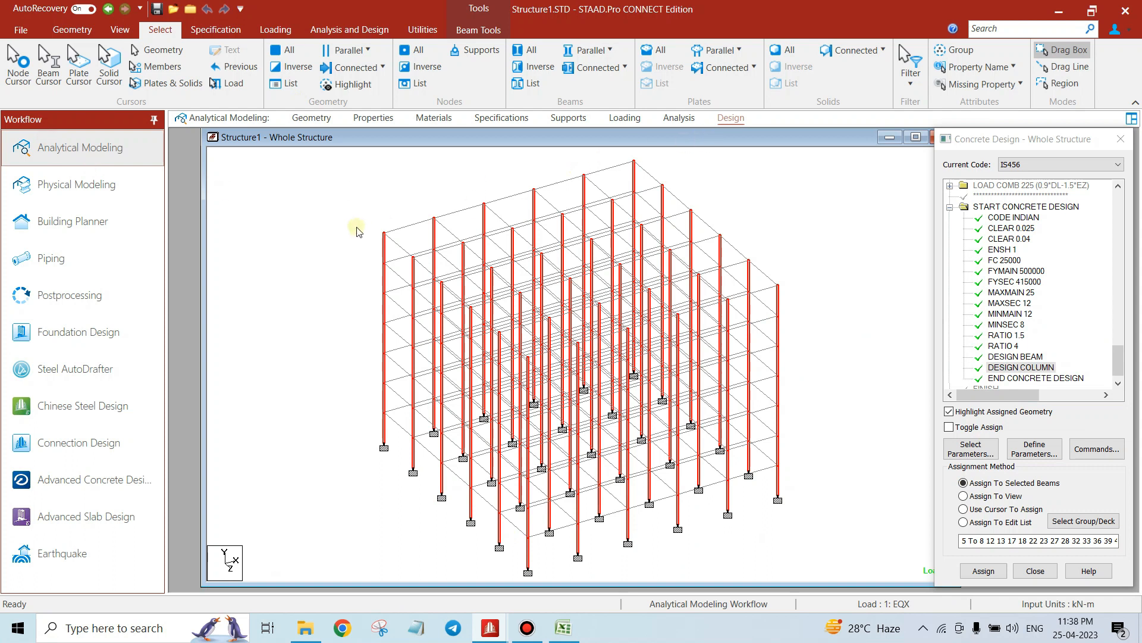
{"action": "left_click", "coordinate": [256, 138]}
{"action": "double_click", "coordinate": [256, 139]}
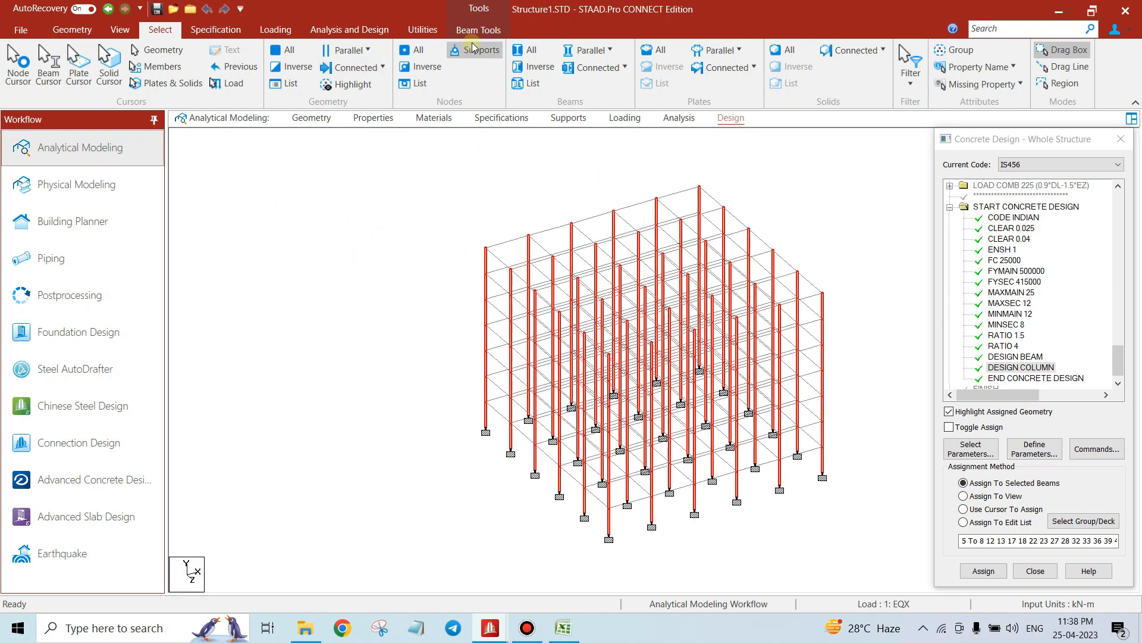
Save the modified structure, run the analysis and open its output file
{"action": "left_click", "coordinate": [343, 31]}
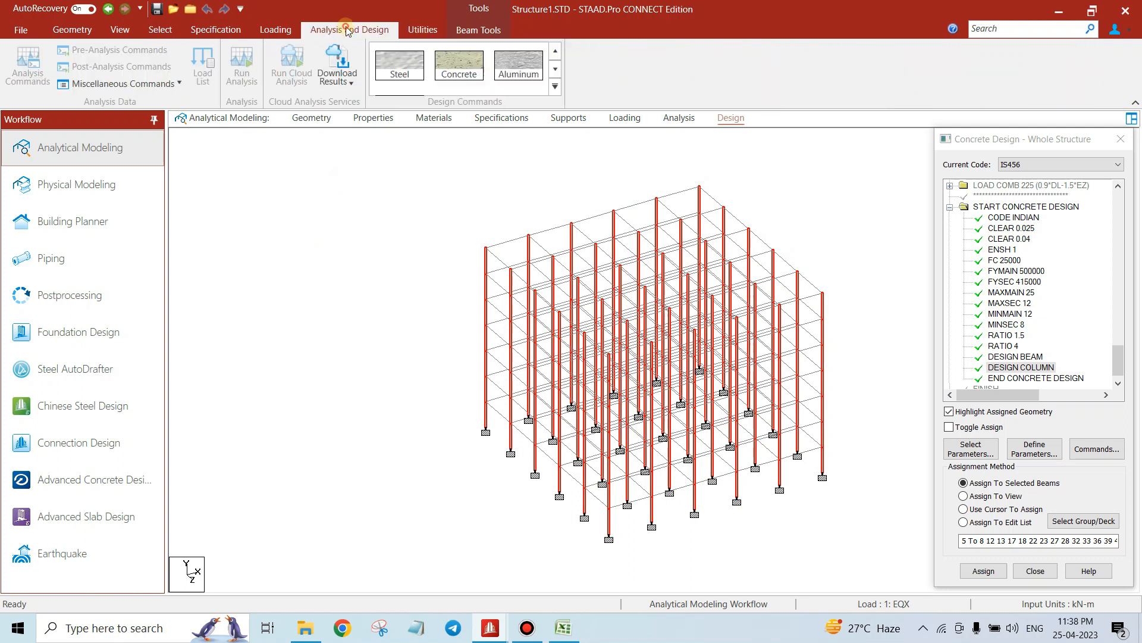
{"action": "left_click", "coordinate": [242, 65]}
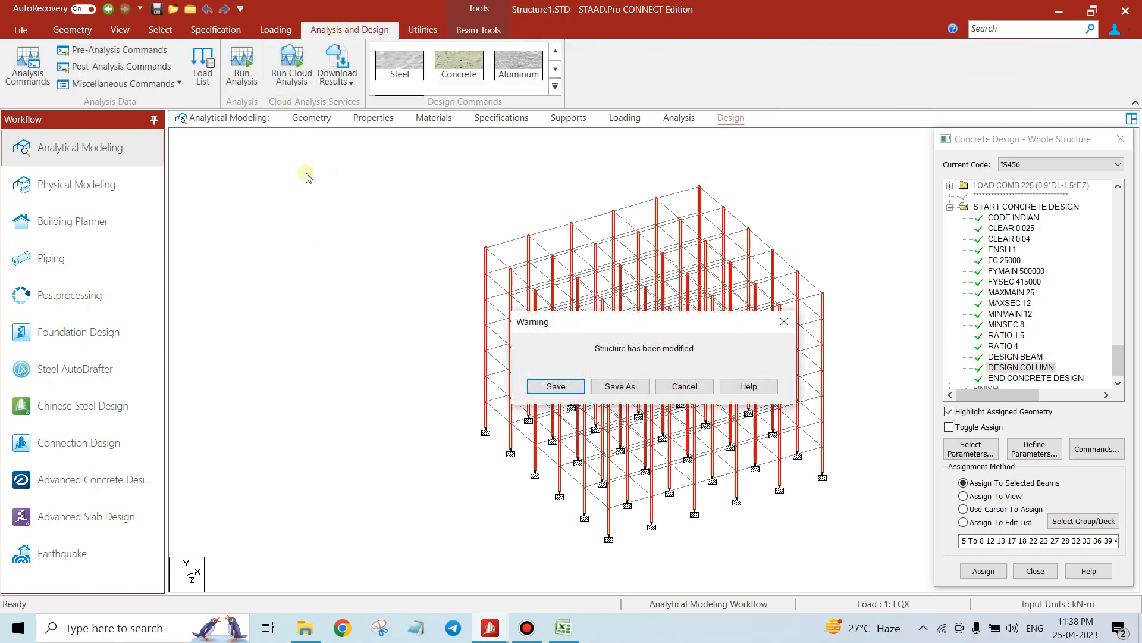
{"action": "left_click", "coordinate": [556, 385]}
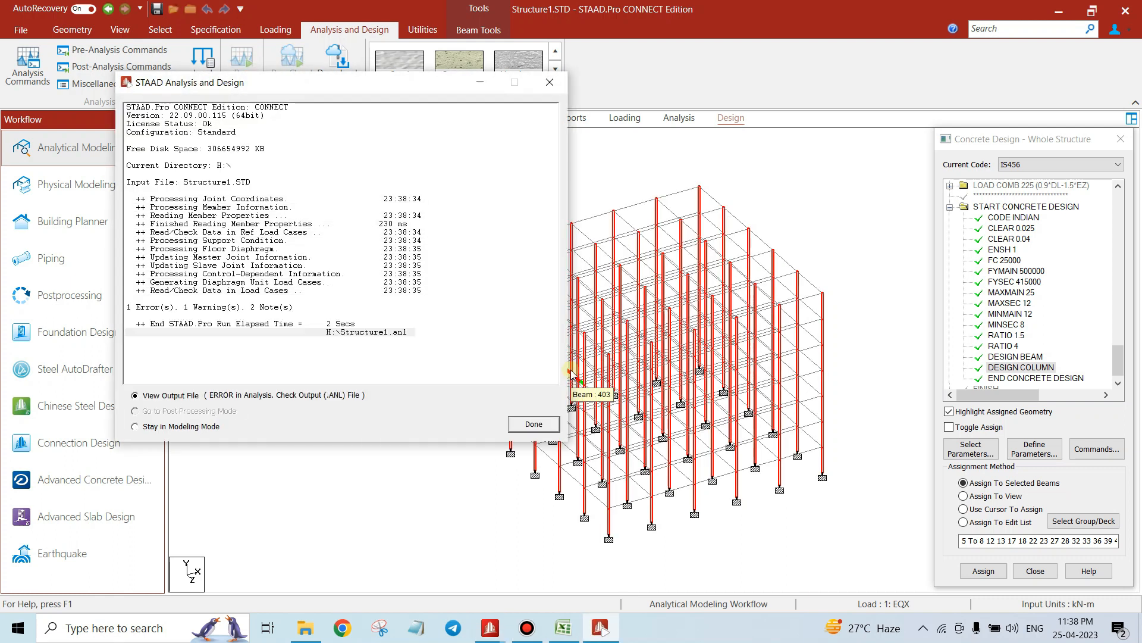
{"action": "left_click", "coordinate": [533, 424]}
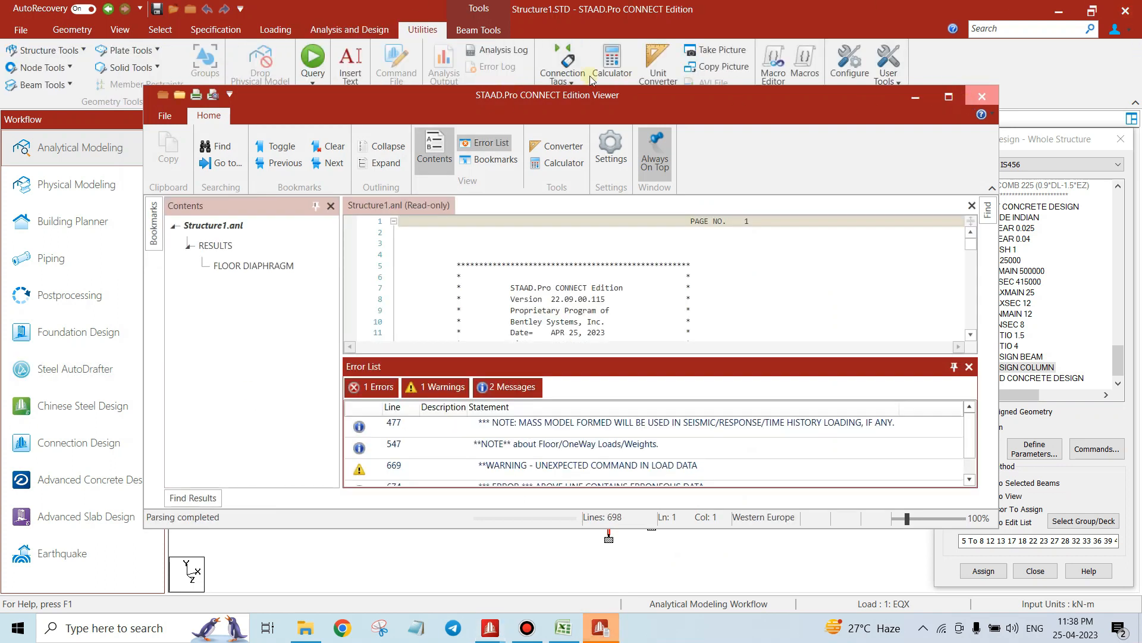
Close the analysis output and open the model's command file at the START CONCRETE DESIGN block
{"action": "left_click", "coordinate": [982, 97]}
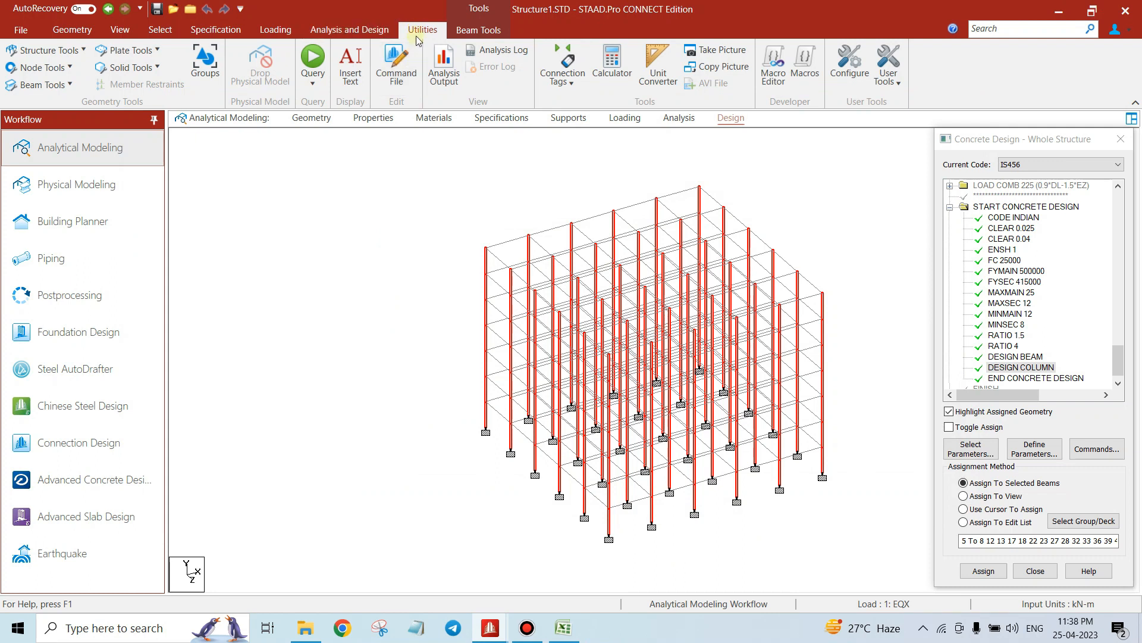
{"action": "left_click", "coordinate": [394, 61]}
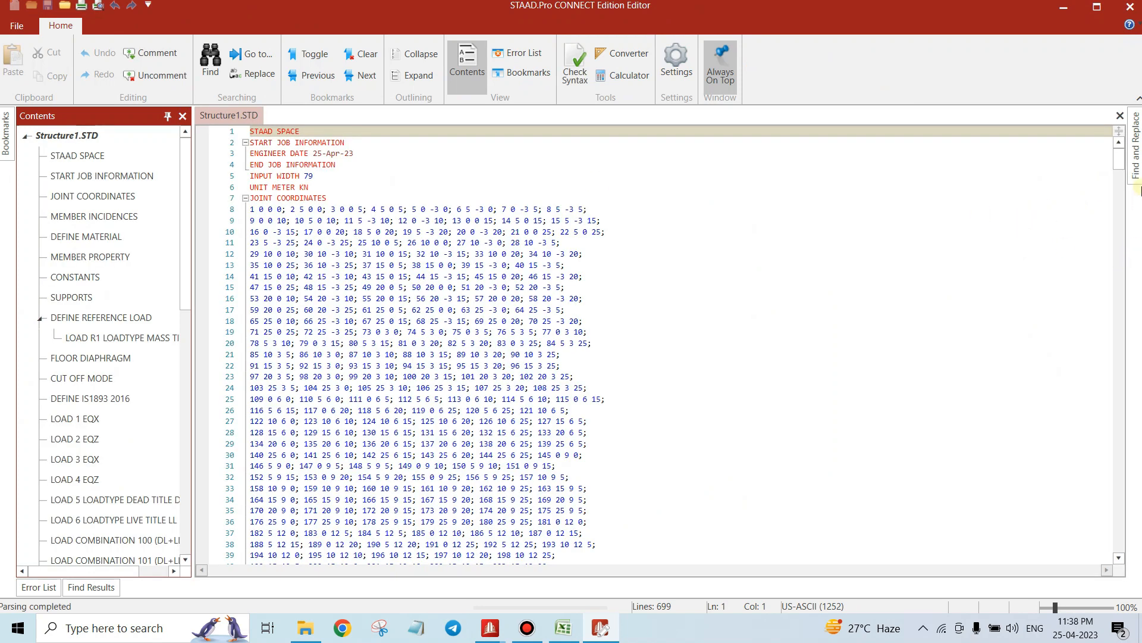
{"action": "left_click_drag", "start_coordinate": [1119, 158], "coordinate": [1131, 560]}
{"action": "scroll", "coordinate": [322, 303], "scroll_direction": "up", "scroll_amount": 20}
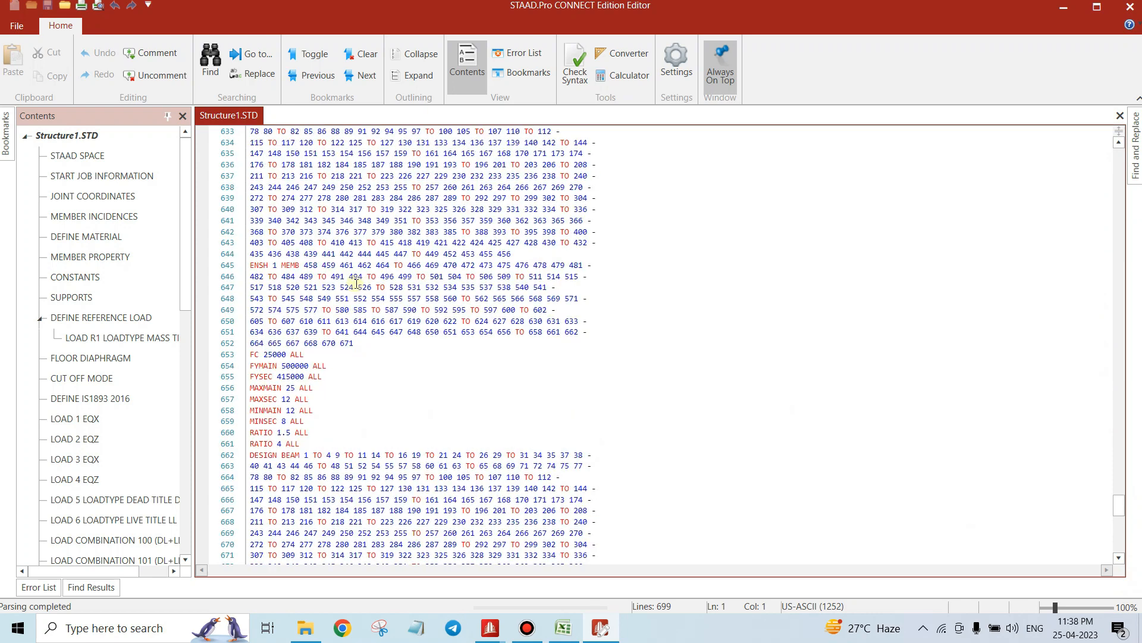
{"action": "scroll", "coordinate": [355, 348], "scroll_direction": "up", "scroll_amount": 5}
{"action": "scroll", "coordinate": [356, 343], "scroll_direction": "up", "scroll_amount": 13}
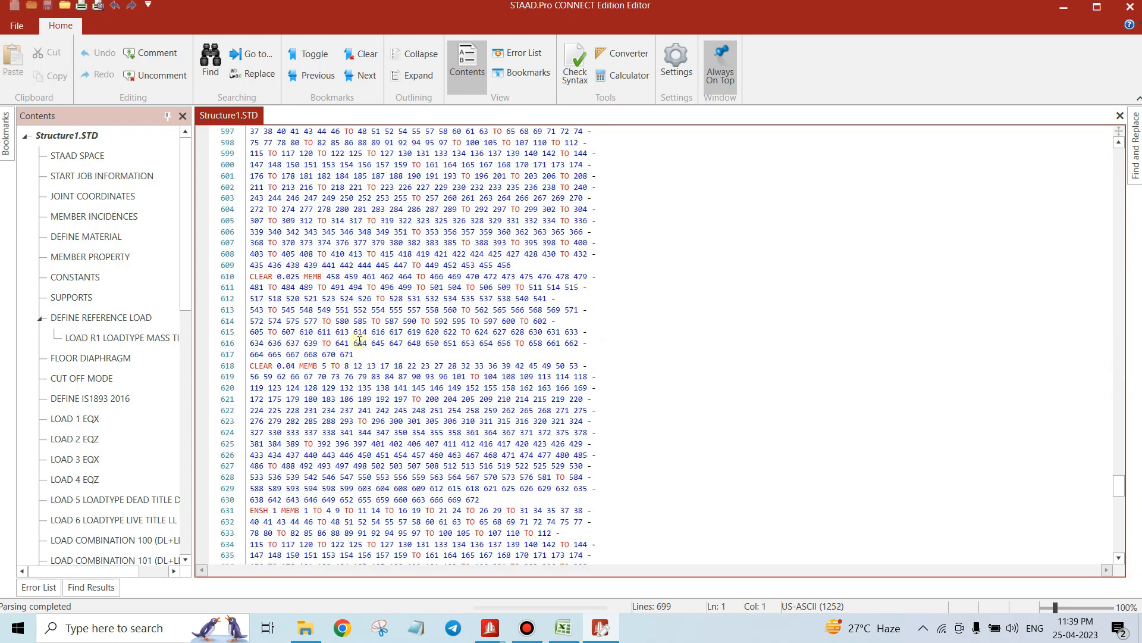
{"action": "left_click", "coordinate": [306, 309]}
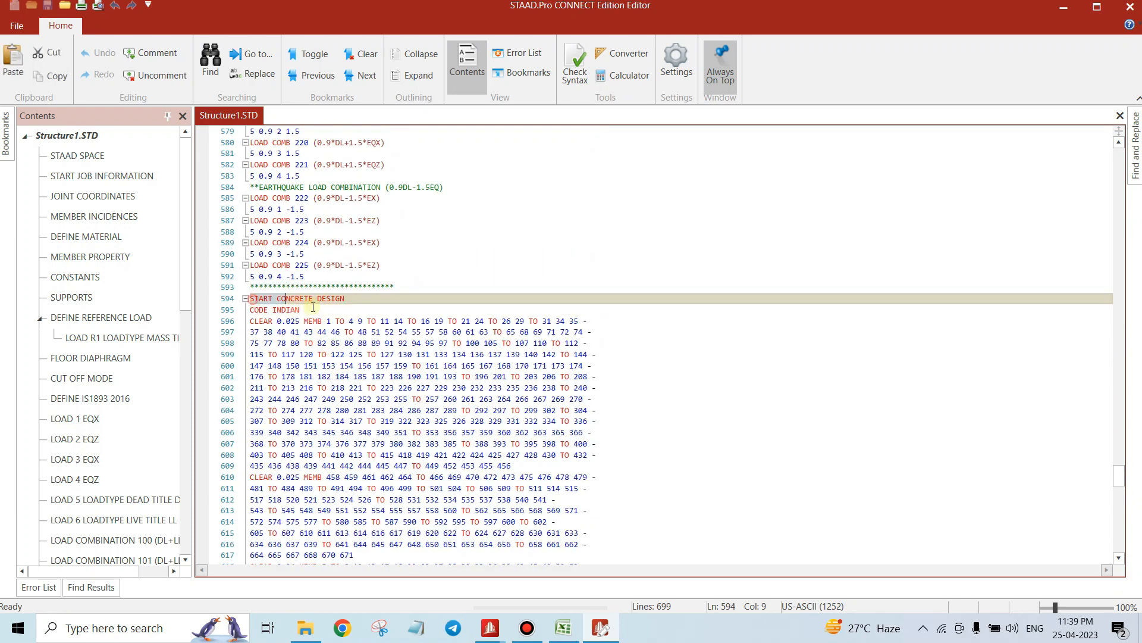
Insert a PERFORM ANALYSIS command on a new line directly above START CONCRETE DESIGN
{"action": "left_click", "coordinate": [409, 287]}
{"action": "key", "text": "Return"}
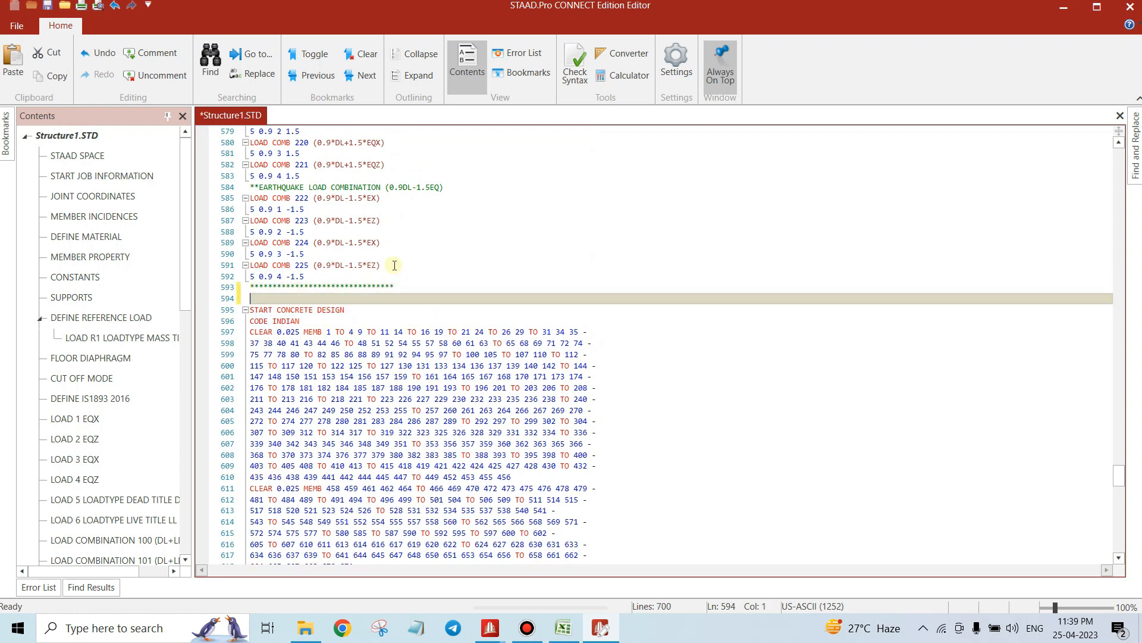
{"action": "type", "text": "PERFORM ANALYSIS"}
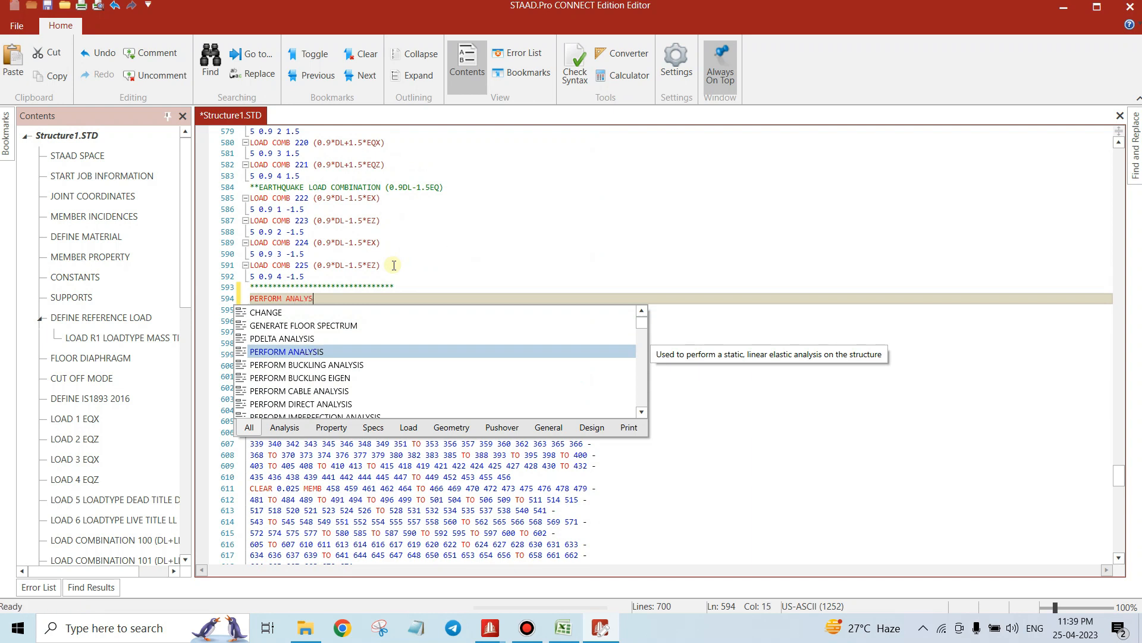
{"action": "double_click", "coordinate": [296, 353]}
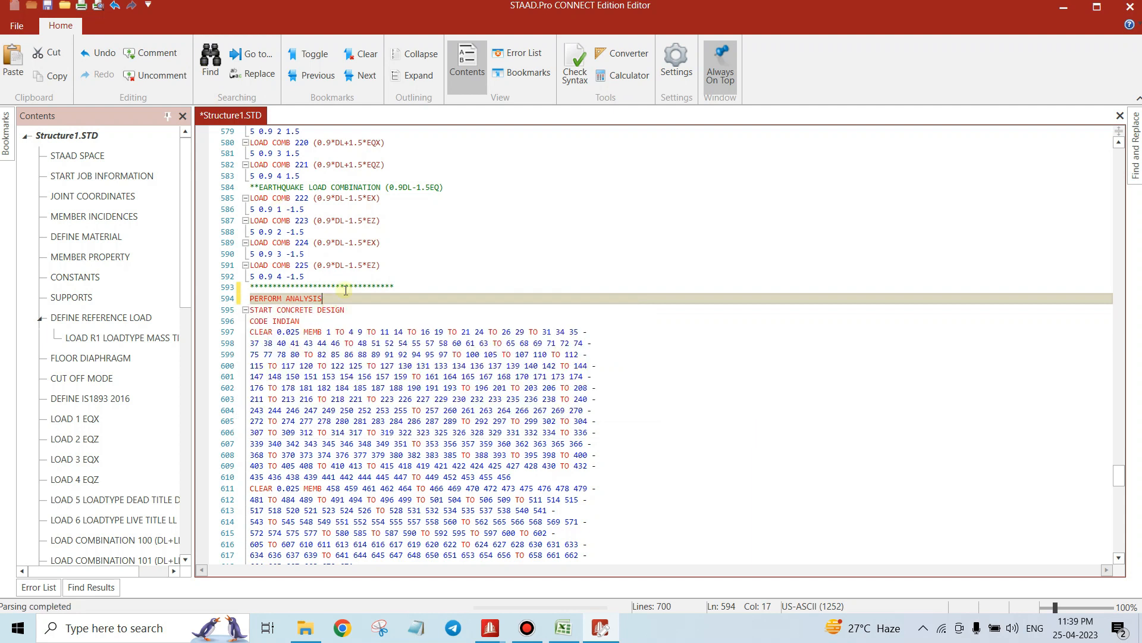
Begin a LOAD LIST command on a new line below PERFORM ANALYSIS
{"action": "key", "text": "Return"}
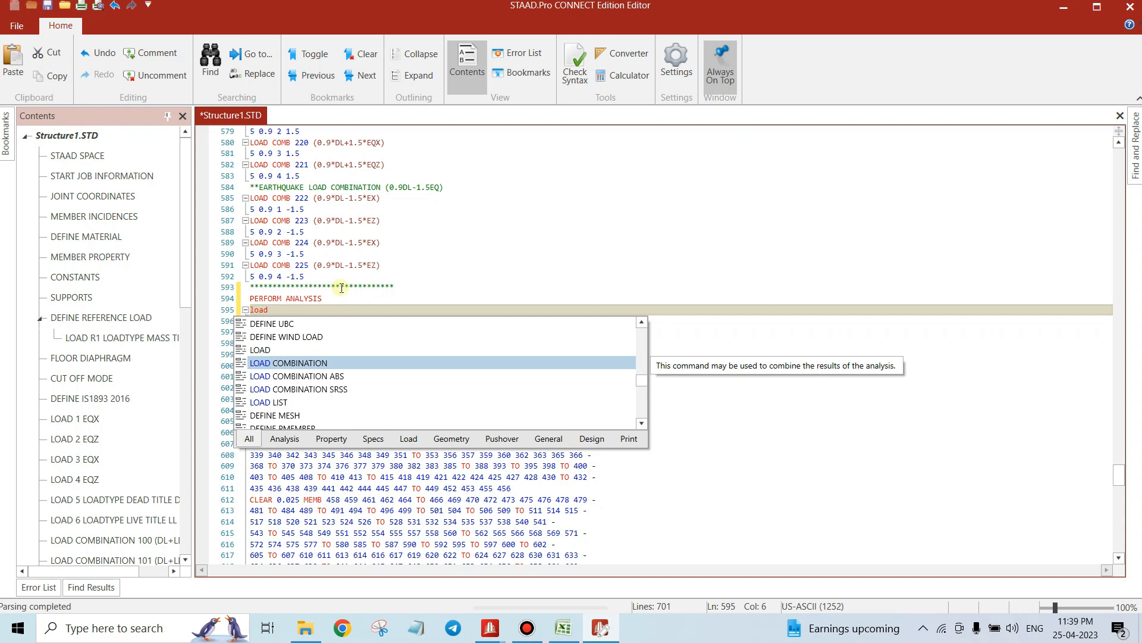
{"action": "type", "text": "oad "}
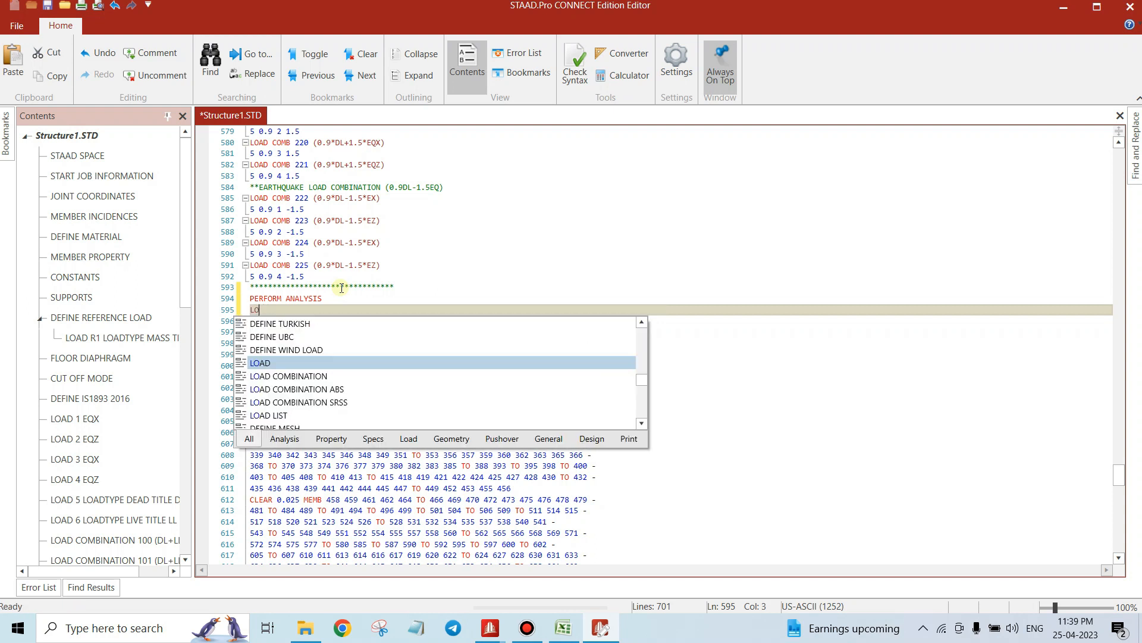
{"action": "type", "text": "list"}
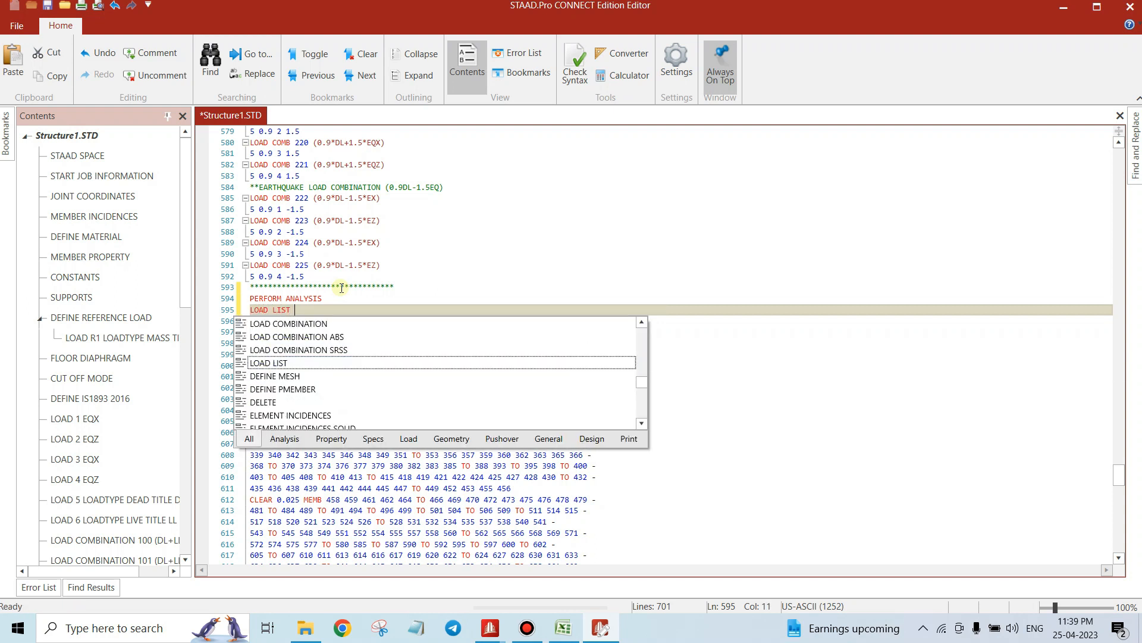
Examine the load combinations for column and beam design to find the number range for the load list
{"action": "scroll", "coordinate": [372, 265], "scroll_direction": "up", "scroll_amount": 12}
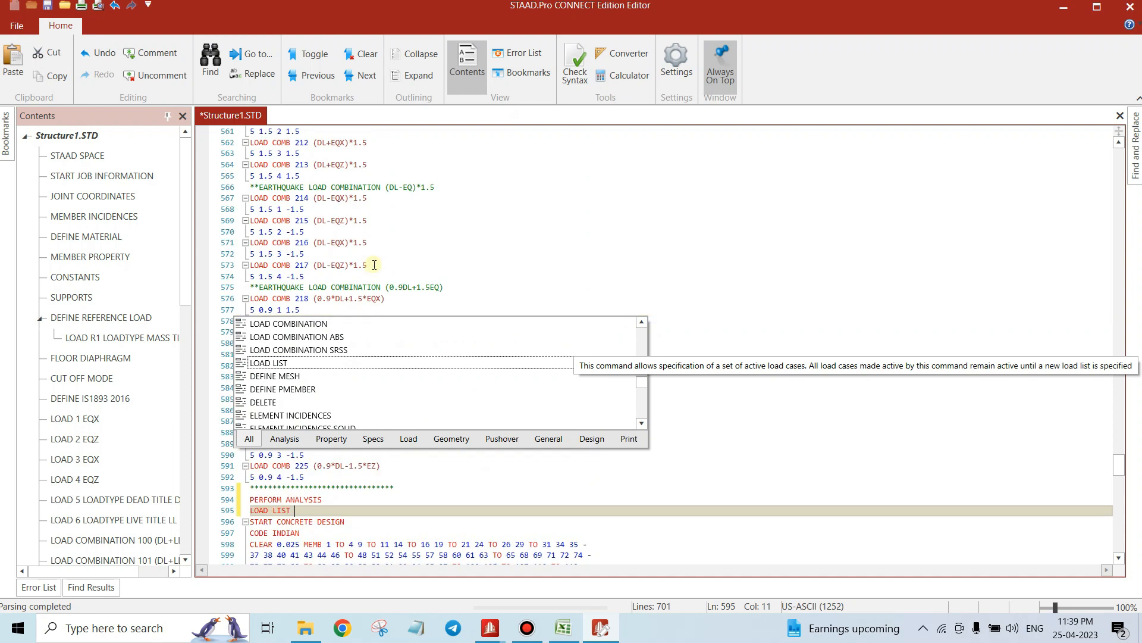
{"action": "left_click", "coordinate": [457, 236]}
{"action": "scroll", "coordinate": [464, 245], "scroll_direction": "up", "scroll_amount": 9}
{"action": "scroll", "coordinate": [443, 277], "scroll_direction": "down", "scroll_amount": 4}
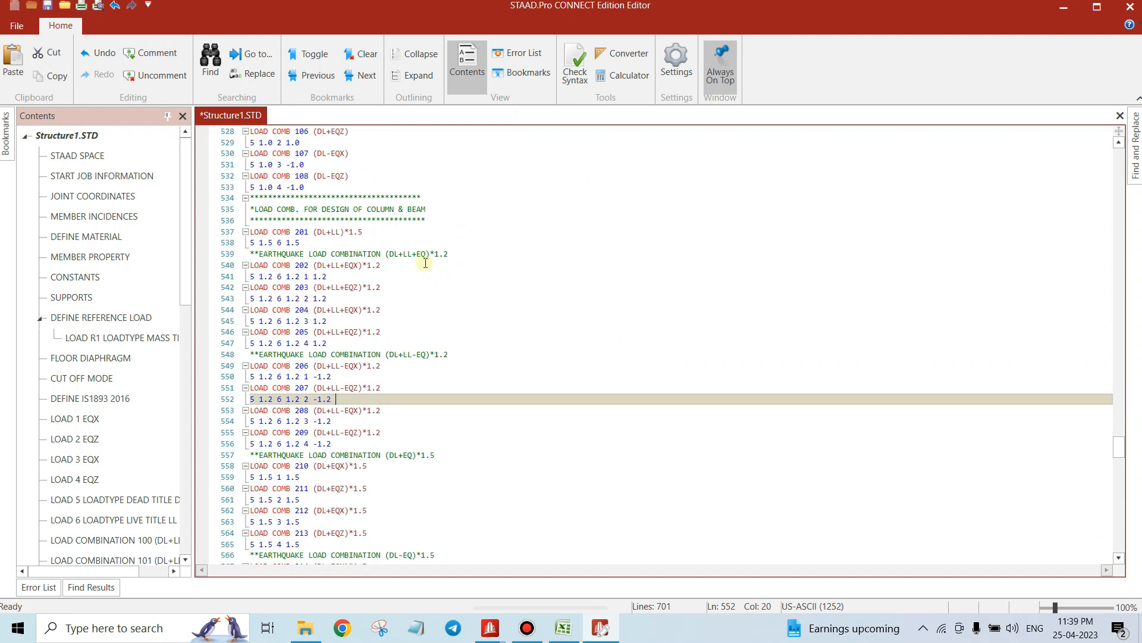
{"action": "left_click_drag", "start_coordinate": [258, 211], "coordinate": [423, 209]}
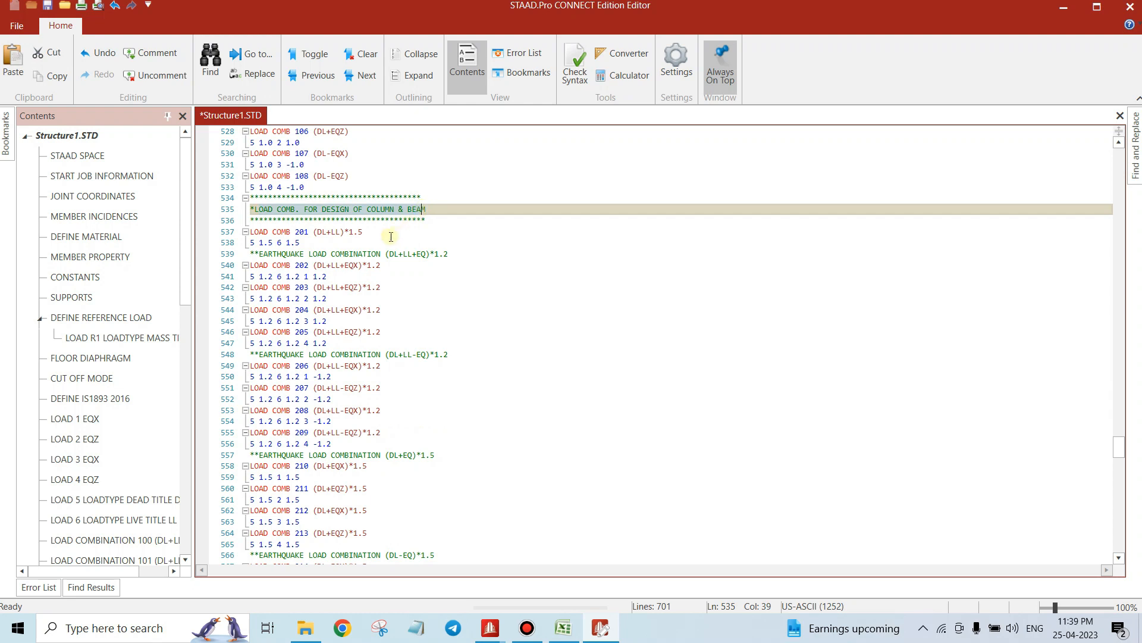
{"action": "left_click", "coordinate": [356, 233]}
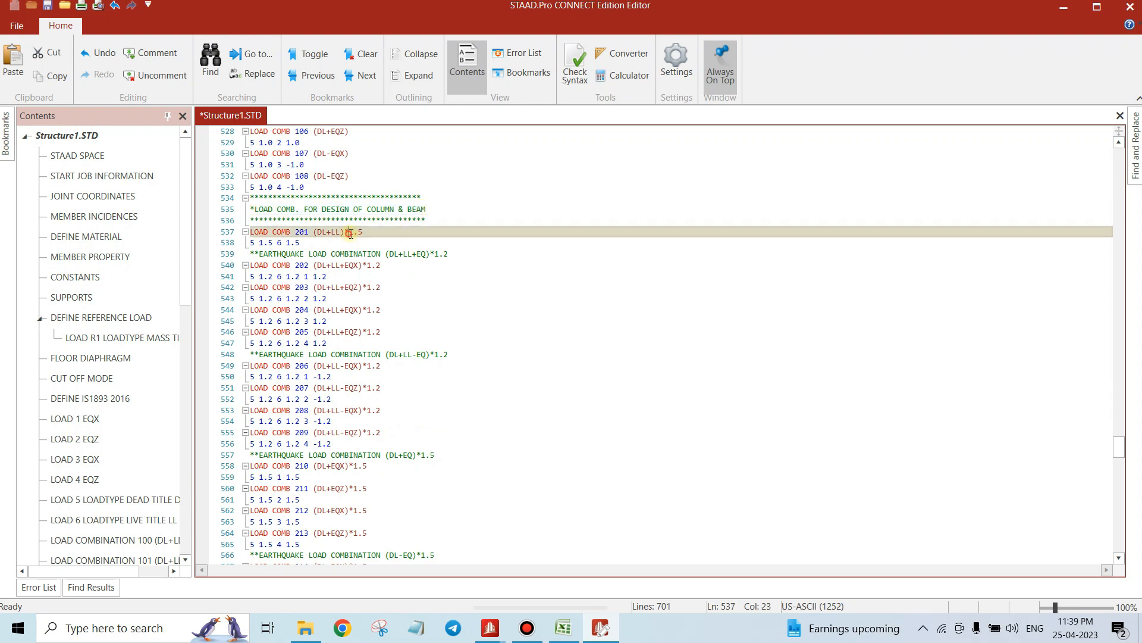
{"action": "left_click", "coordinate": [375, 266]}
{"action": "left_click", "coordinate": [317, 296]}
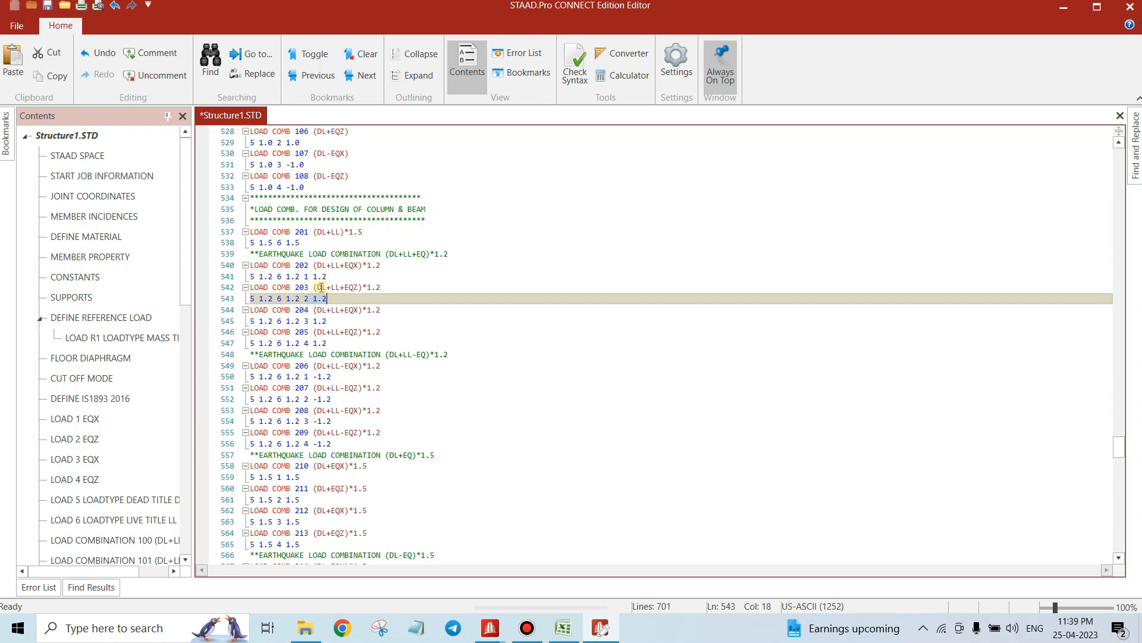
{"action": "triple_click", "coordinate": [319, 276]}
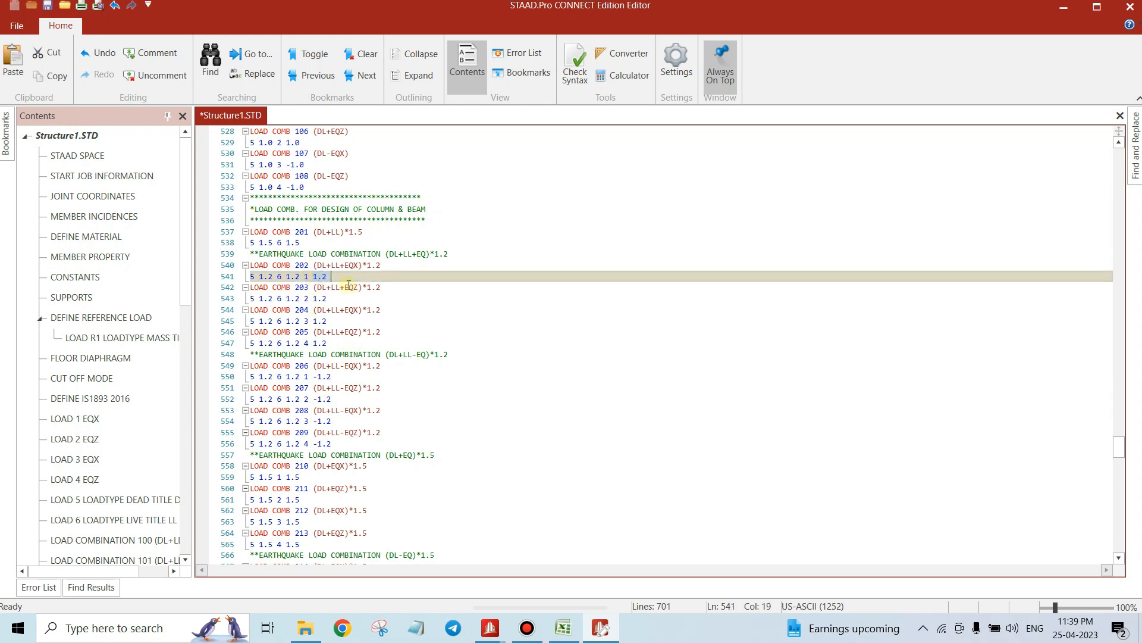
{"action": "left_click_drag", "start_coordinate": [295, 232], "coordinate": [307, 233]}
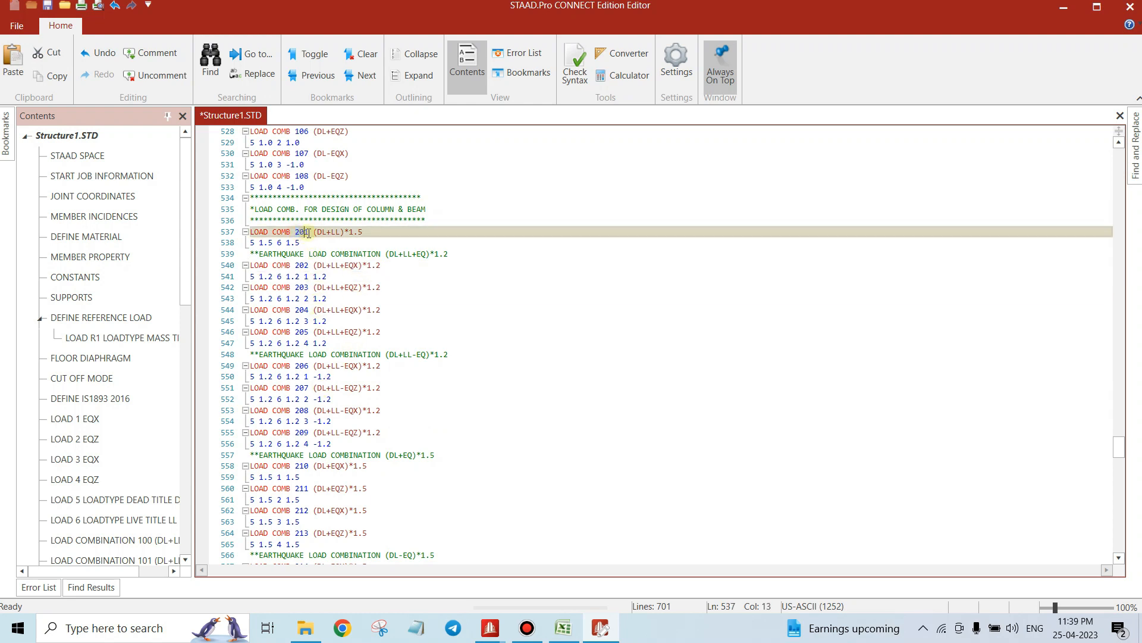
{"action": "scroll", "coordinate": [323, 266], "scroll_direction": "down", "scroll_amount": 14}
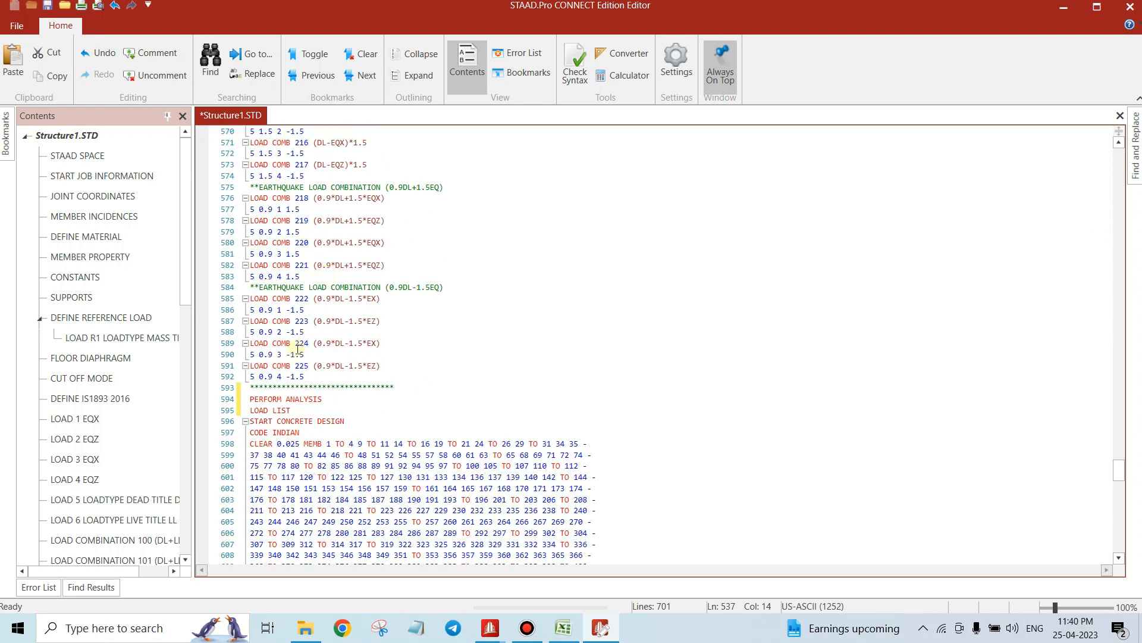
Complete the LOAD LIST command with 201 TO 205 and save the command file
{"action": "left_click", "coordinate": [323, 410]}
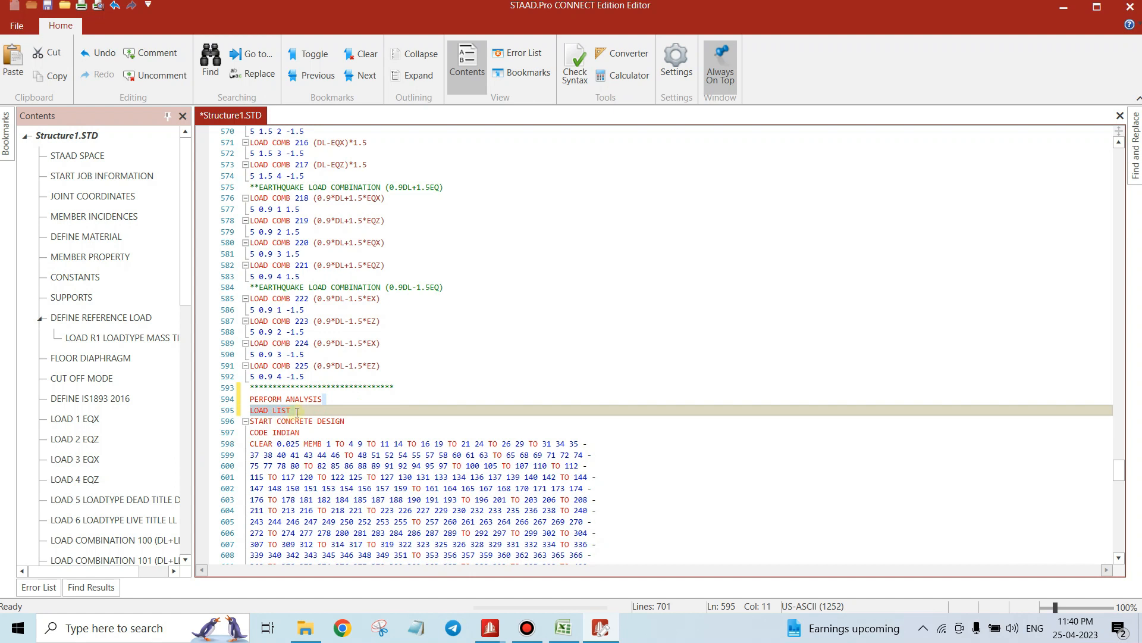
{"action": "type", "text": "201 to"}
{"action": "key", "text": "BackSpace"}
{"action": "type", "text": "TO 205"}
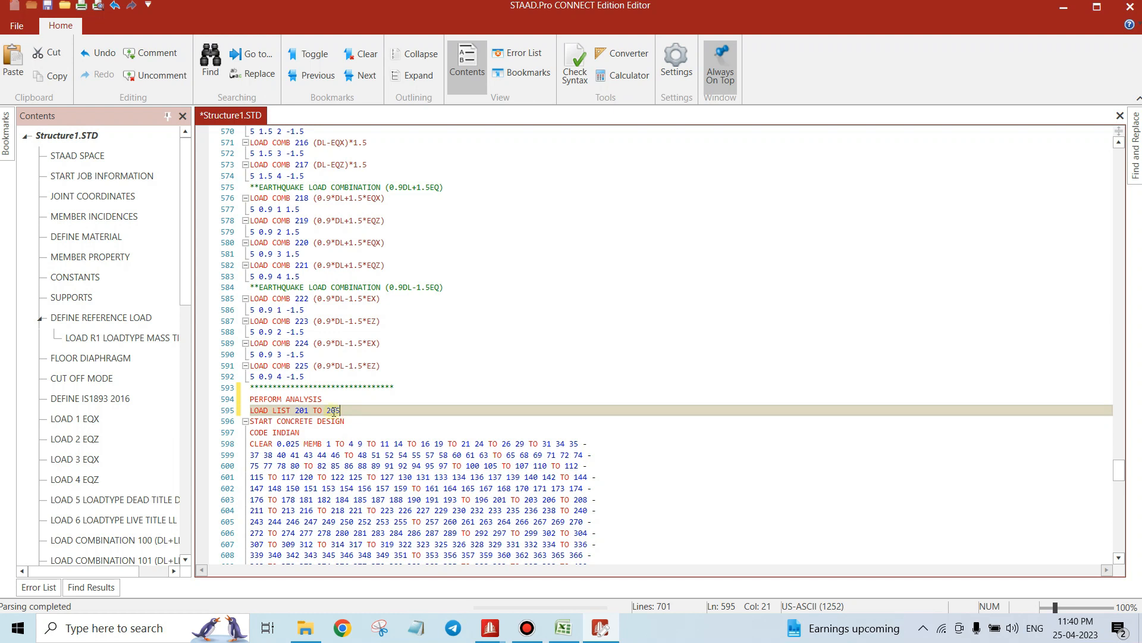
{"action": "scroll", "coordinate": [364, 413], "scroll_direction": "up", "scroll_amount": 1}
{"action": "left_click", "coordinate": [56, 6]}
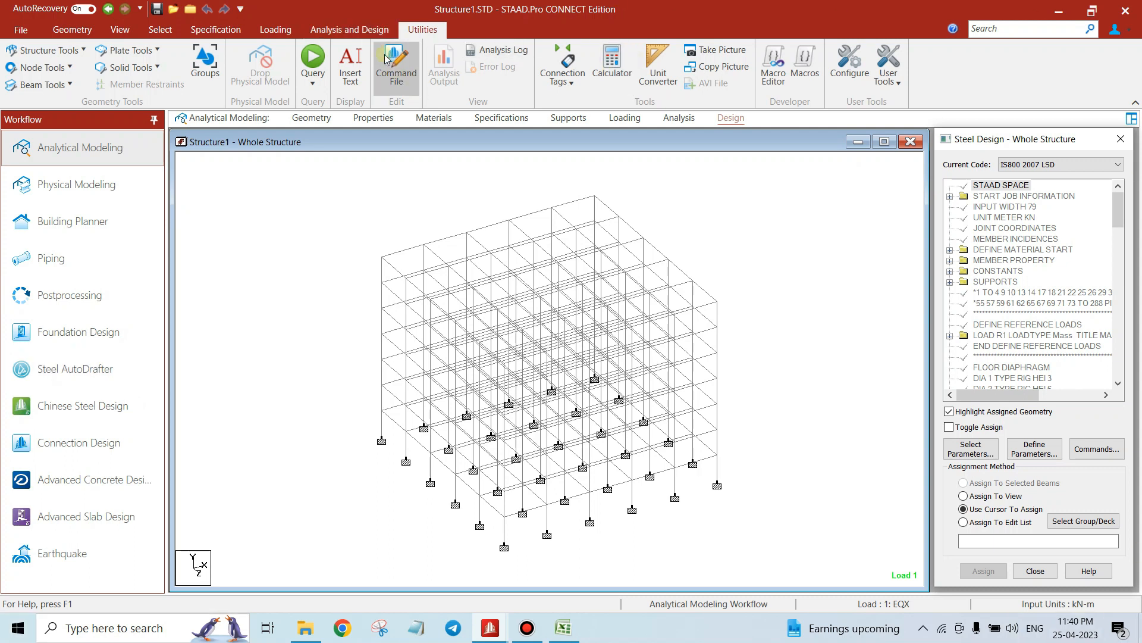
Run the analysis again and open its output file in a maximized viewer
{"action": "left_click", "coordinate": [351, 31]}
{"action": "left_click", "coordinate": [241, 67]}
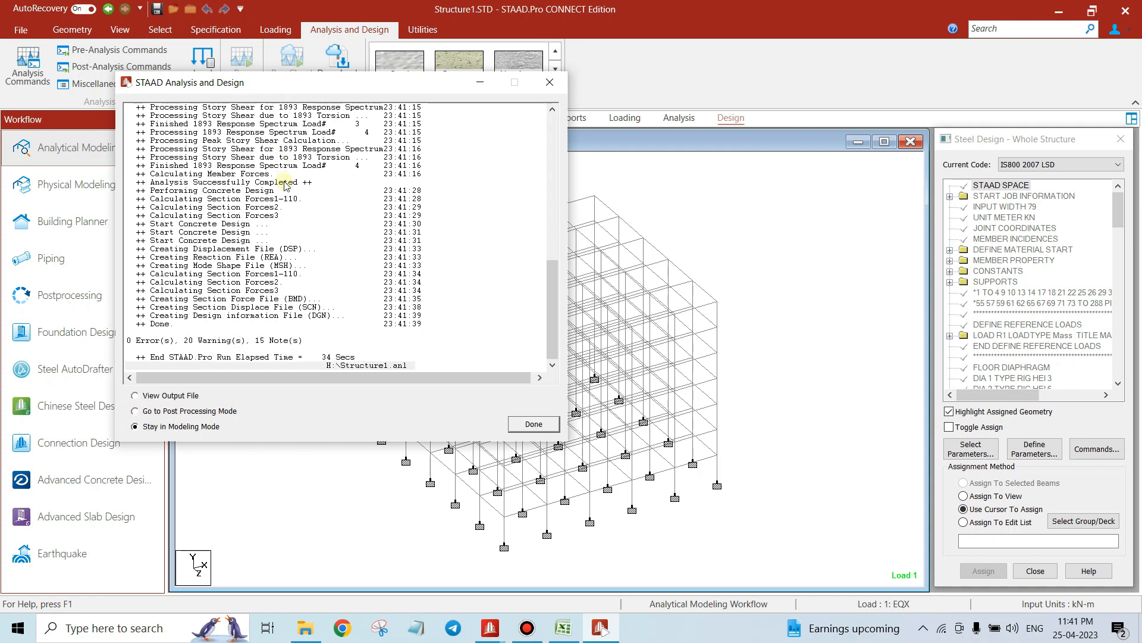
{"action": "left_click", "coordinate": [134, 395]}
{"action": "left_click", "coordinate": [523, 430]}
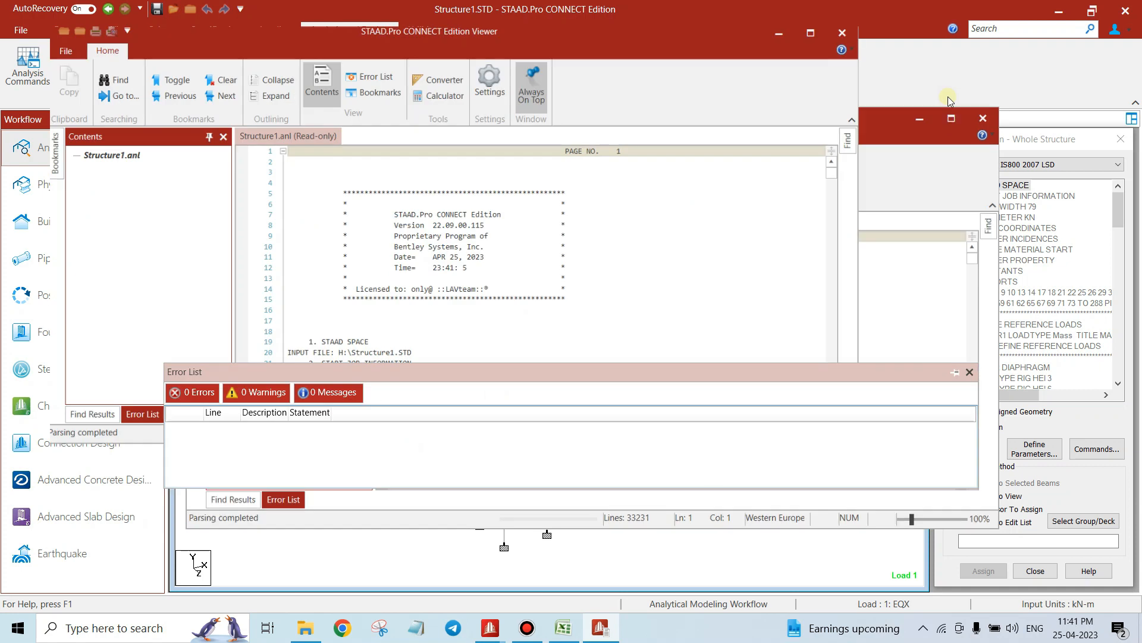
{"action": "left_click", "coordinate": [948, 97]}
{"action": "left_click", "coordinate": [105, 303]}
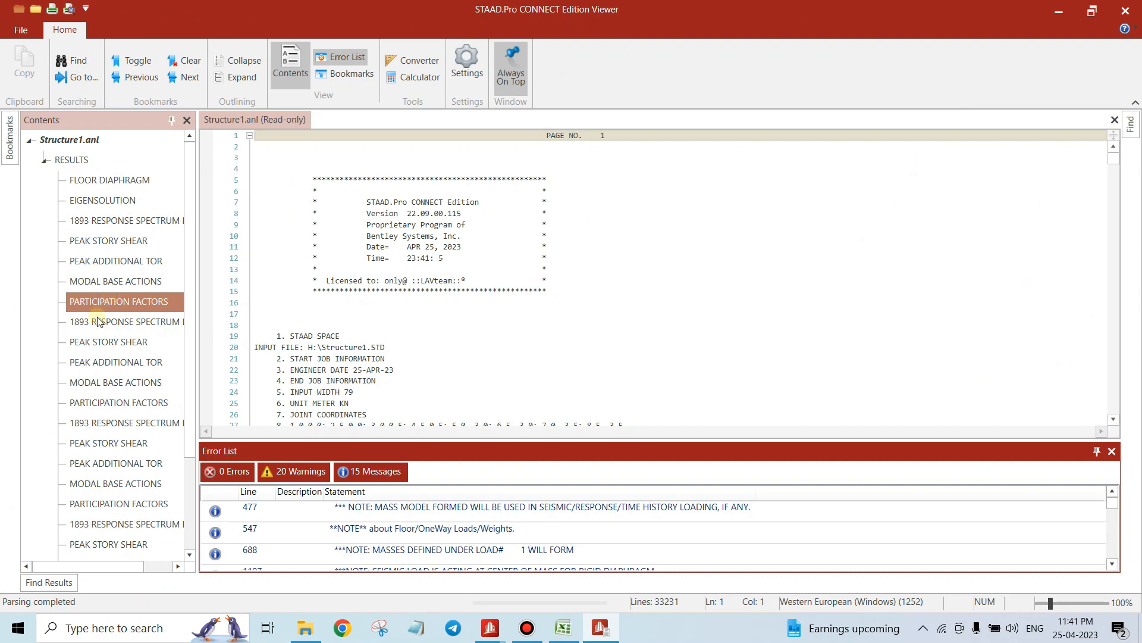
{"action": "left_click", "coordinate": [116, 281]}
{"action": "left_click", "coordinate": [123, 245]}
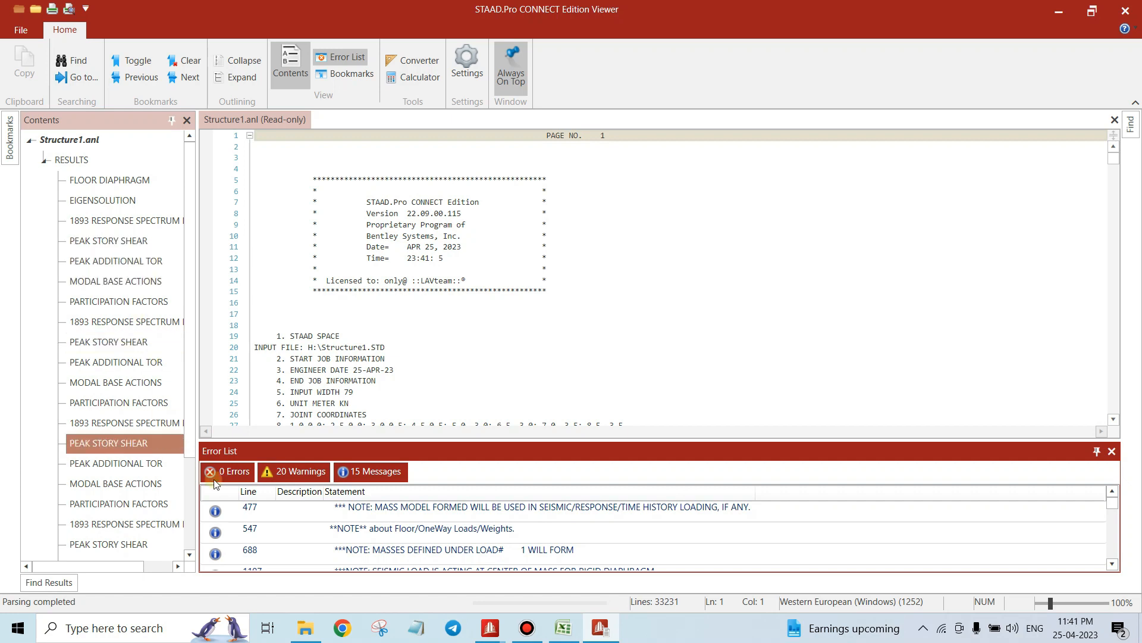
Examine the reinforcement limit warnings in the error list and the design results of the columns they refer to
{"action": "scroll", "coordinate": [452, 530], "scroll_direction": "down", "scroll_amount": 5}
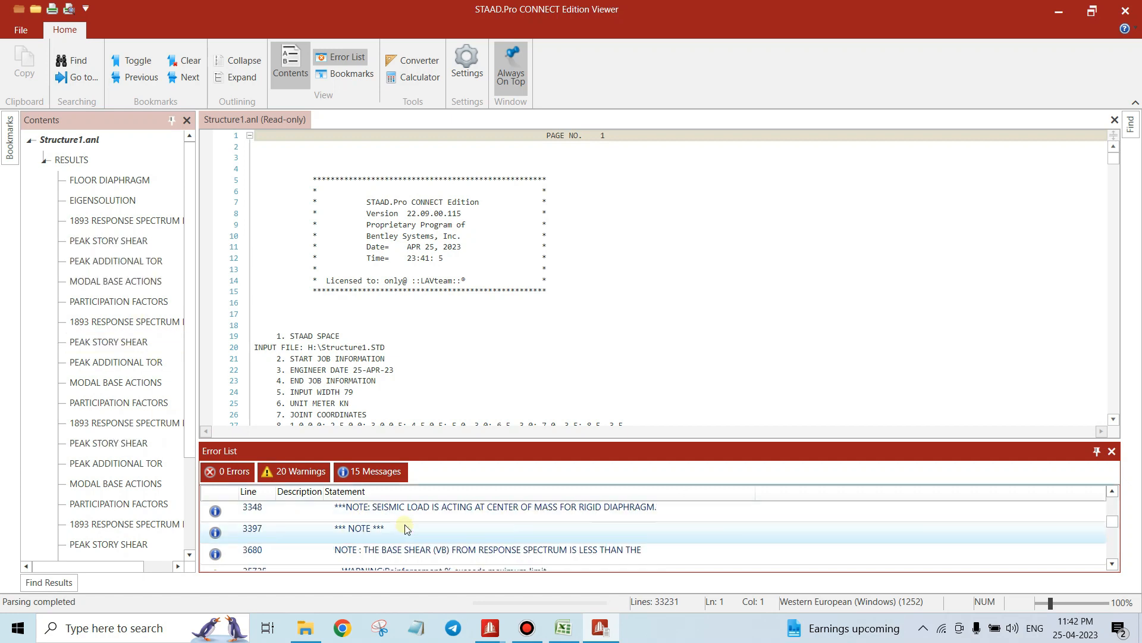
{"action": "double_click", "coordinate": [469, 538]}
{"action": "scroll", "coordinate": [495, 530], "scroll_direction": "down", "scroll_amount": 3}
{"action": "double_click", "coordinate": [494, 552]}
{"action": "scroll", "coordinate": [493, 544], "scroll_direction": "down", "scroll_amount": 3}
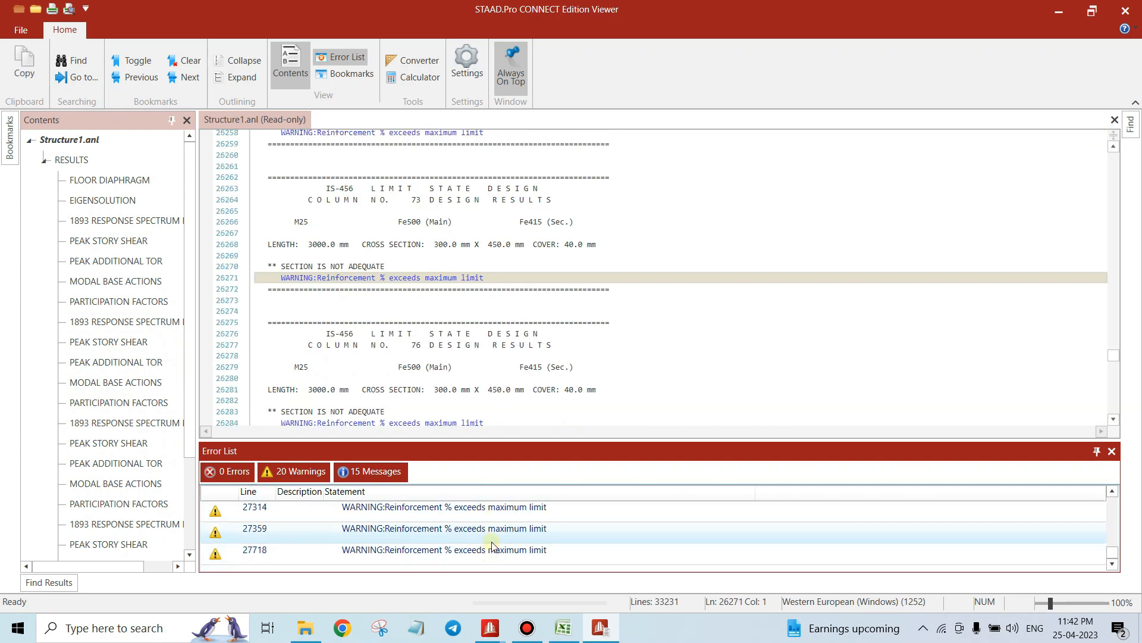
{"action": "double_click", "coordinate": [473, 529]}
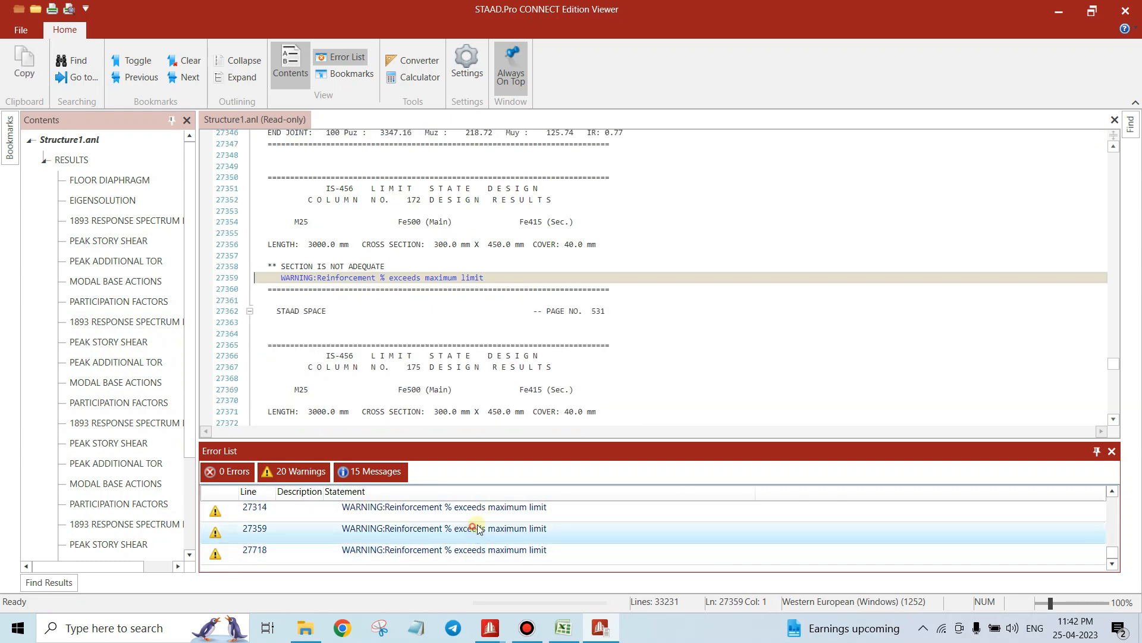
{"action": "scroll", "coordinate": [481, 526], "scroll_direction": "up", "scroll_amount": 3}
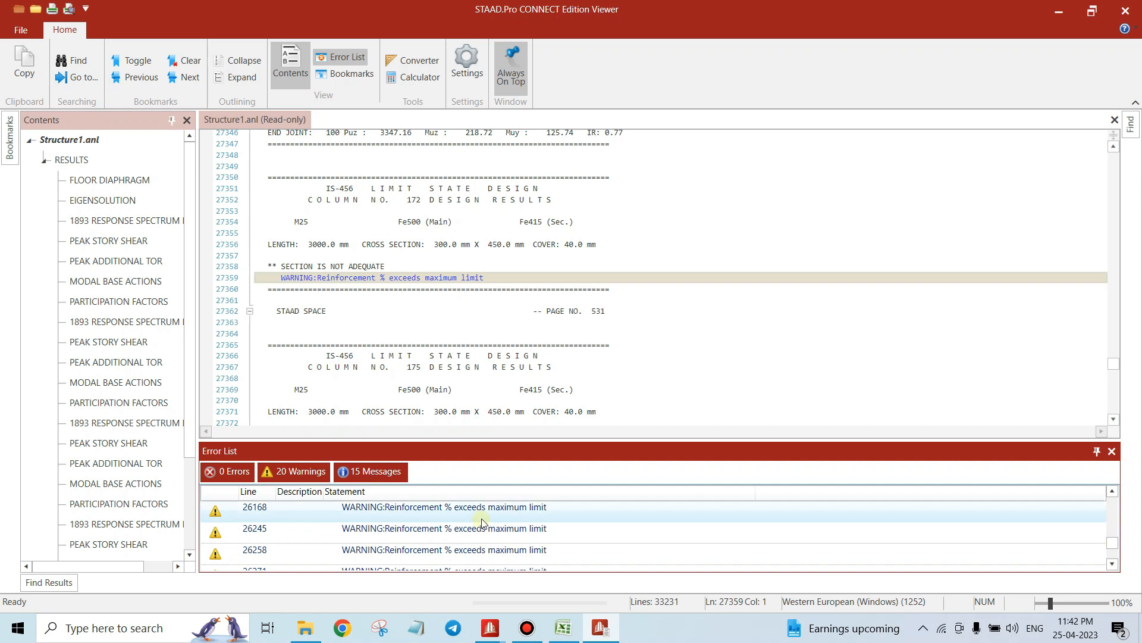
{"action": "double_click", "coordinate": [409, 200]}
{"action": "double_click", "coordinate": [453, 508]}
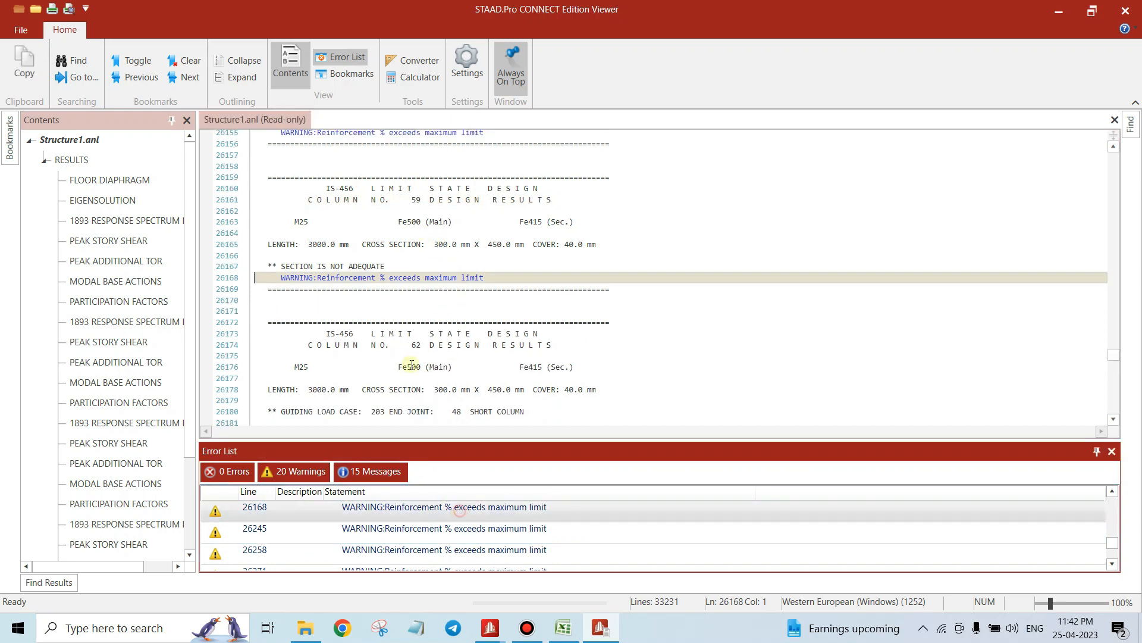
{"action": "left_click", "coordinate": [412, 202]}
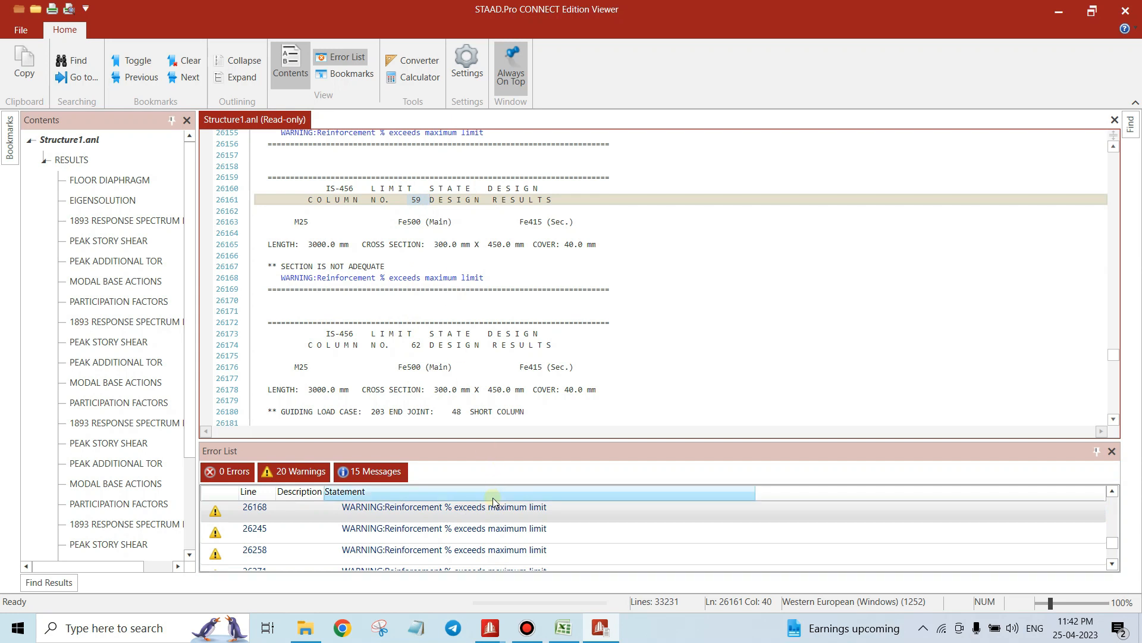
{"action": "scroll", "coordinate": [473, 535], "scroll_direction": "down", "scroll_amount": 5}
{"action": "double_click", "coordinate": [473, 556]}
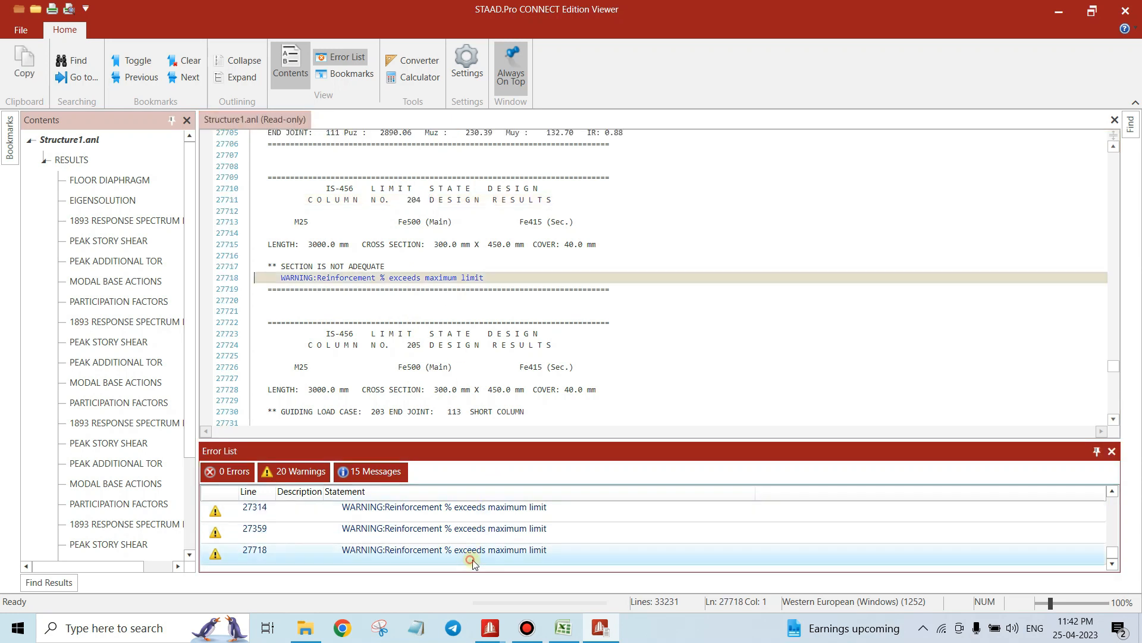
Go to the first PARTICIPATION FACTORS section of the output results
{"action": "left_click", "coordinate": [381, 301]}
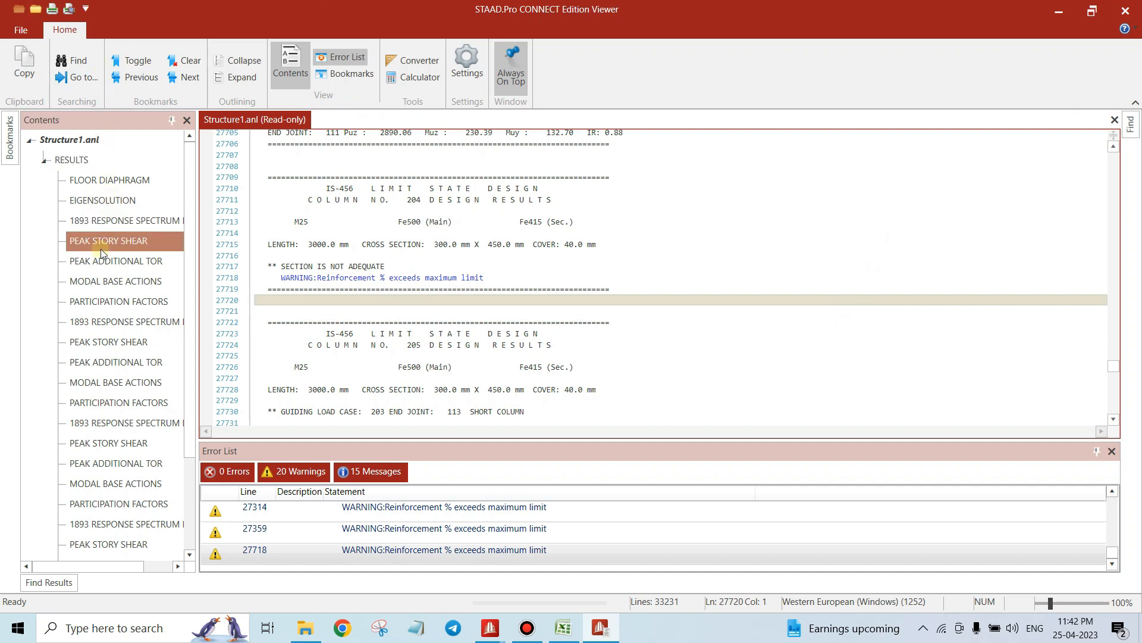
{"action": "left_click", "coordinate": [115, 299]}
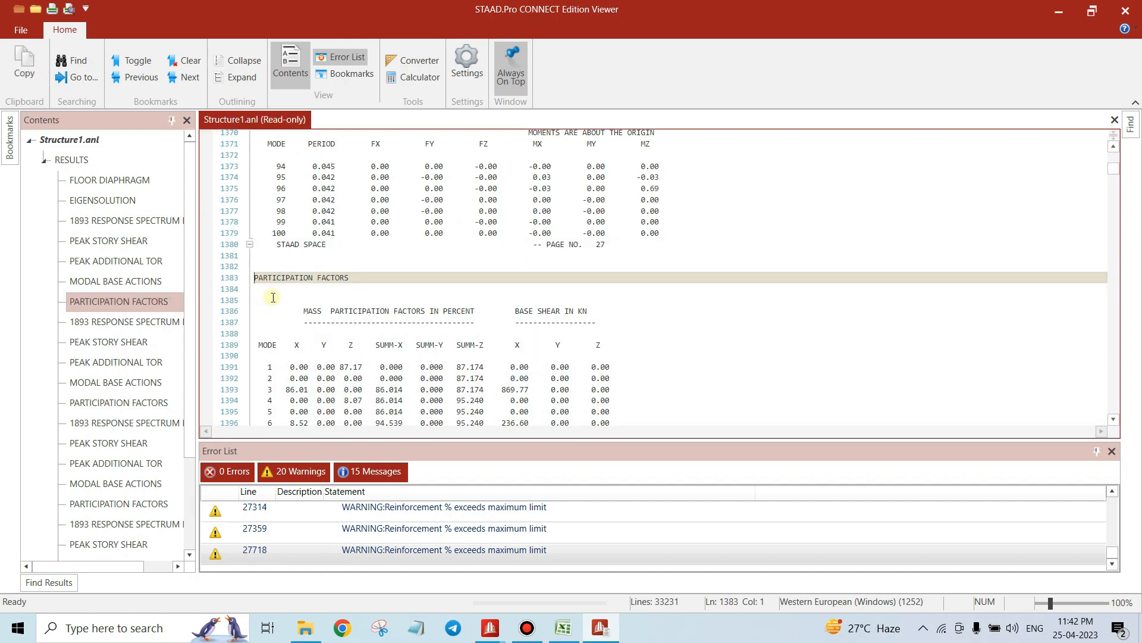
Compare the mass participation factors and base shear tables of the first and second PARTICIPATION FACTORS sections
{"action": "scroll", "coordinate": [453, 271], "scroll_direction": "down", "scroll_amount": 3}
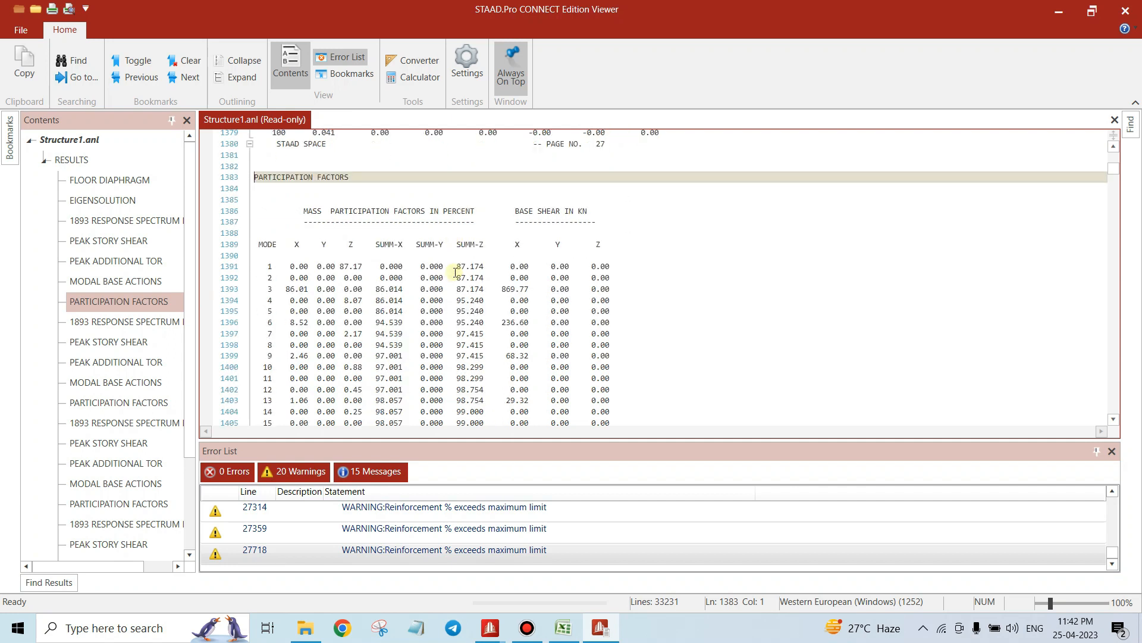
{"action": "left_click", "coordinate": [148, 304]}
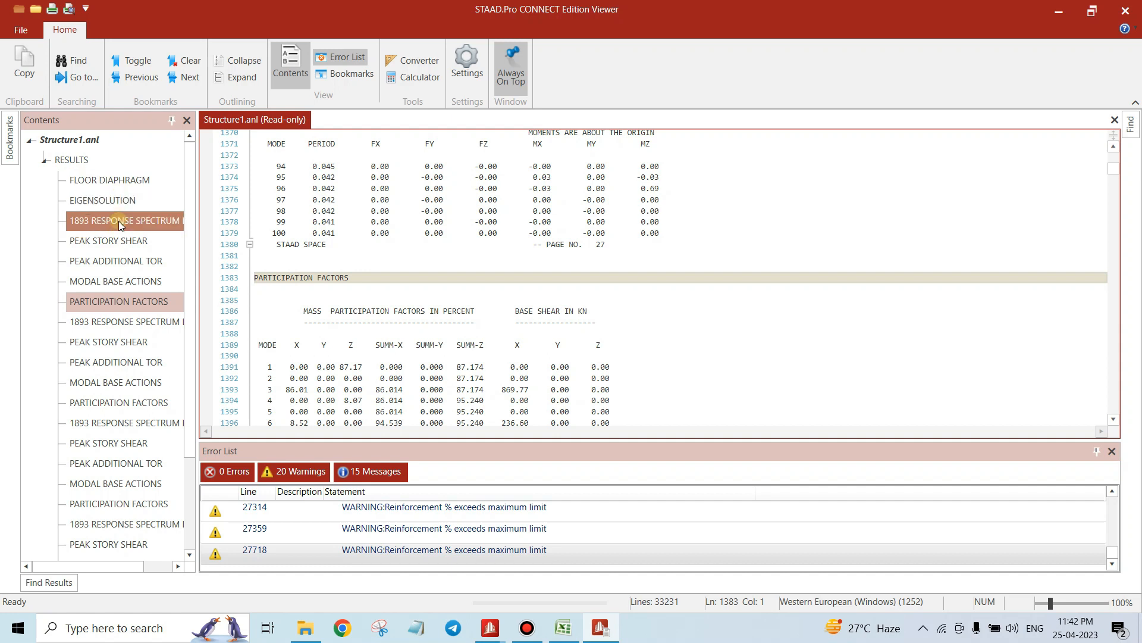
{"action": "left_click", "coordinate": [110, 302]}
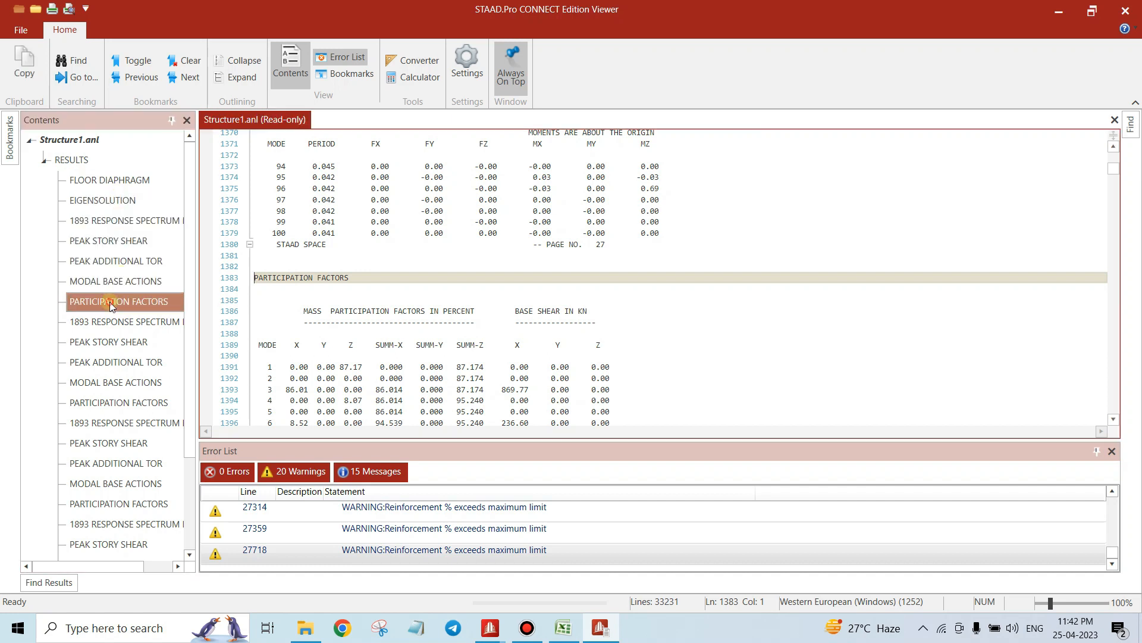
{"action": "left_click", "coordinate": [106, 402]}
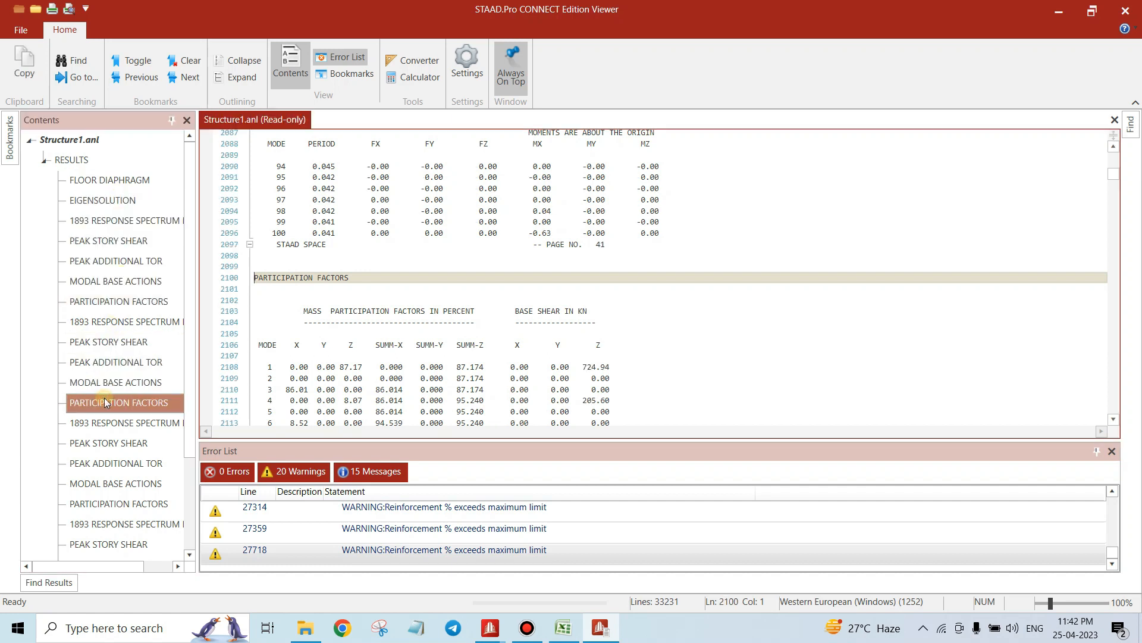
{"action": "left_click", "coordinate": [105, 301]}
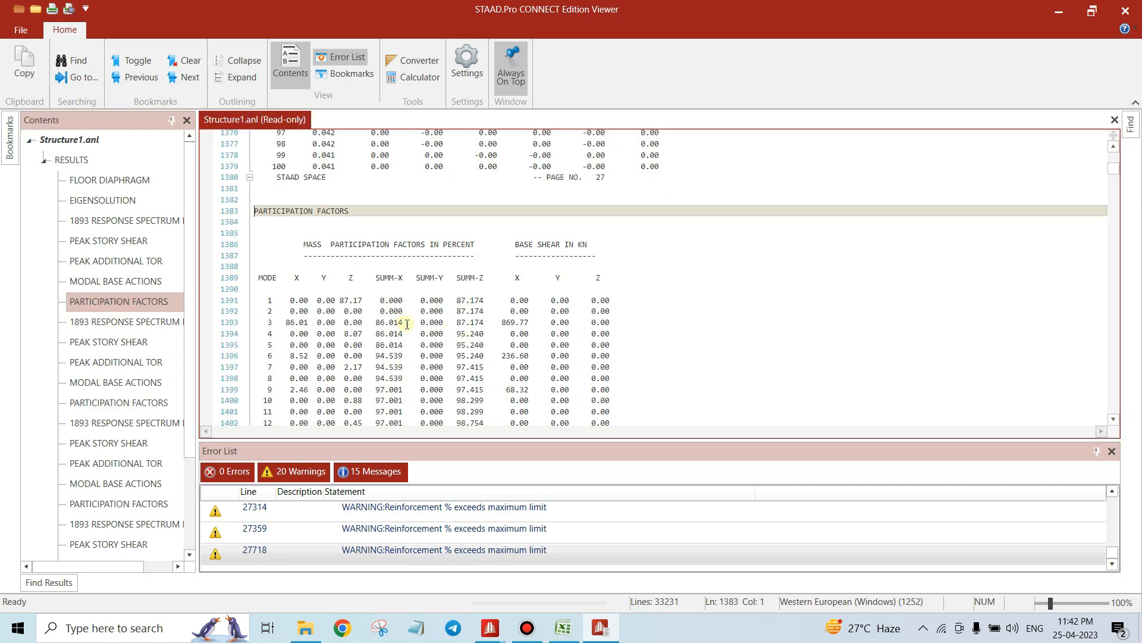
Check the SUMM-X and SUMM-Z mass participation of mode 3 in the first PARTICIPATION FACTORS section
{"action": "scroll", "coordinate": [407, 325], "scroll_direction": "down", "scroll_amount": 2}
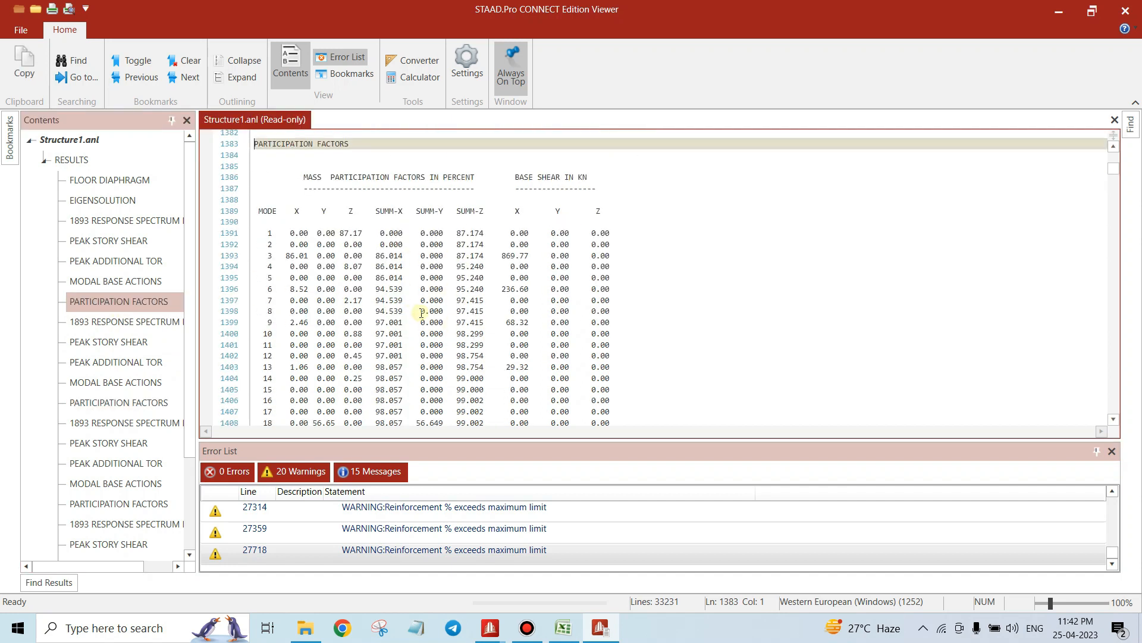
{"action": "left_click", "coordinate": [386, 255]}
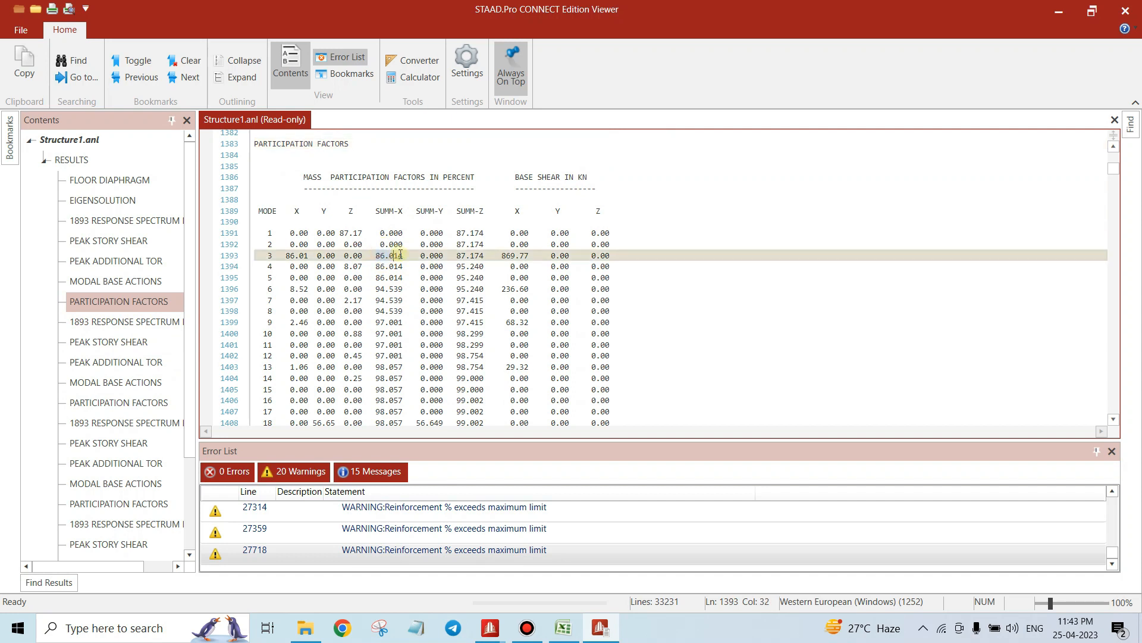
{"action": "left_click", "coordinate": [461, 255]}
{"action": "double_click", "coordinate": [470, 255]}
{"action": "left_click", "coordinate": [380, 221]}
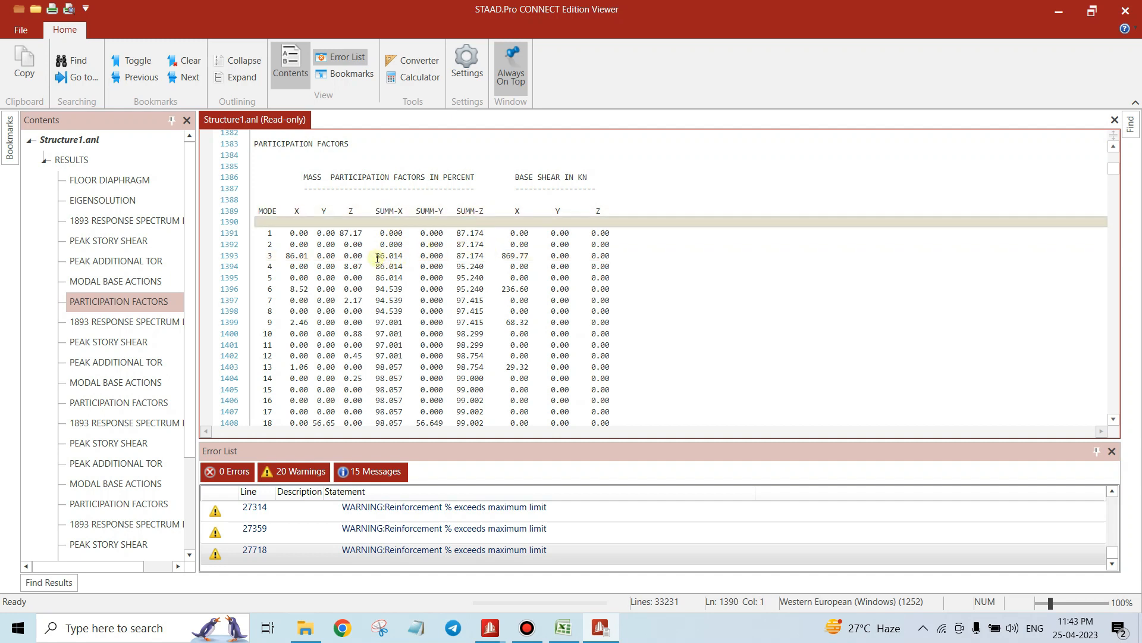
{"action": "left_click", "coordinate": [381, 255]}
{"action": "left_click", "coordinate": [456, 255]}
{"action": "left_click", "coordinate": [478, 255], "text": "shift"}
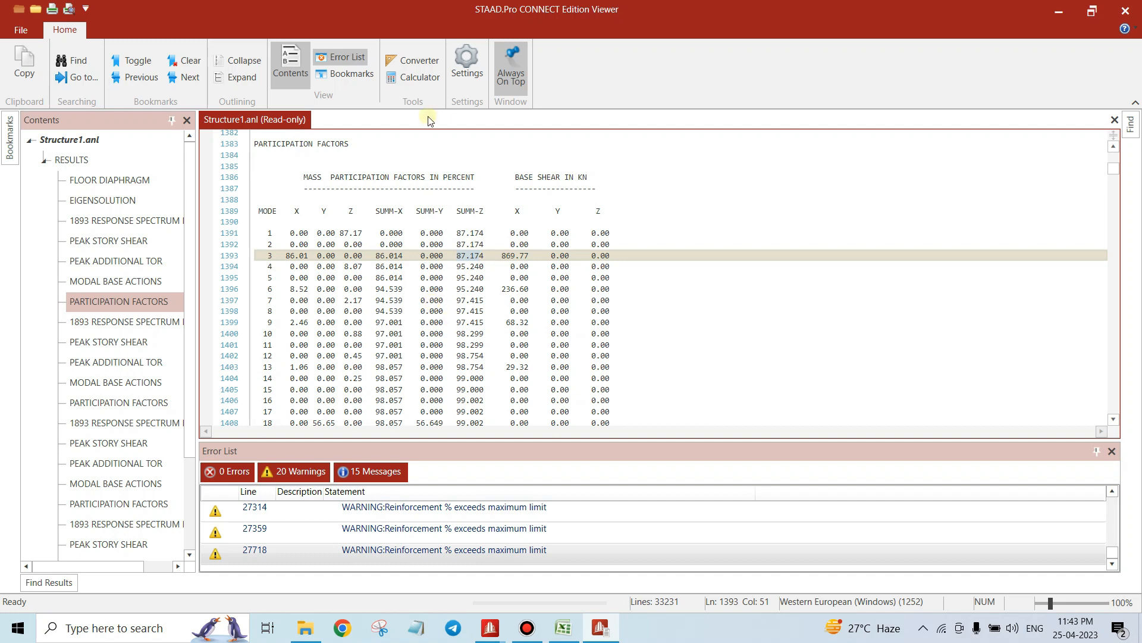
Go to the last PARTICIPATION FACTORS section and check the cumulative mass participation of the first three modes
{"action": "scroll", "coordinate": [140, 341], "scroll_direction": "down", "scroll_amount": 4}
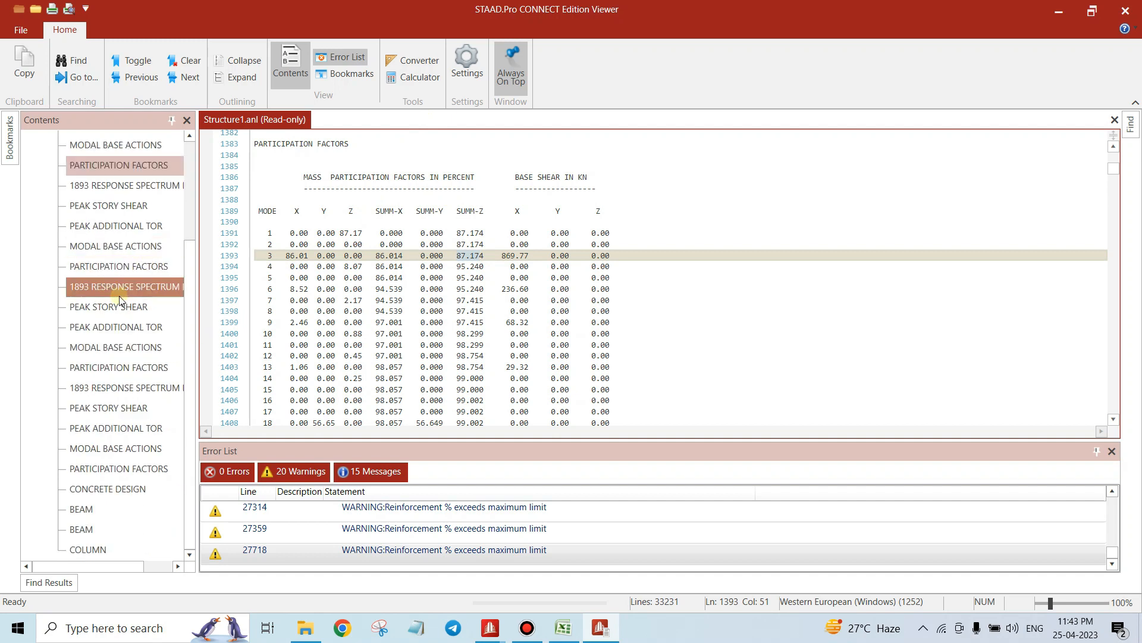
{"action": "left_click", "coordinate": [115, 468]}
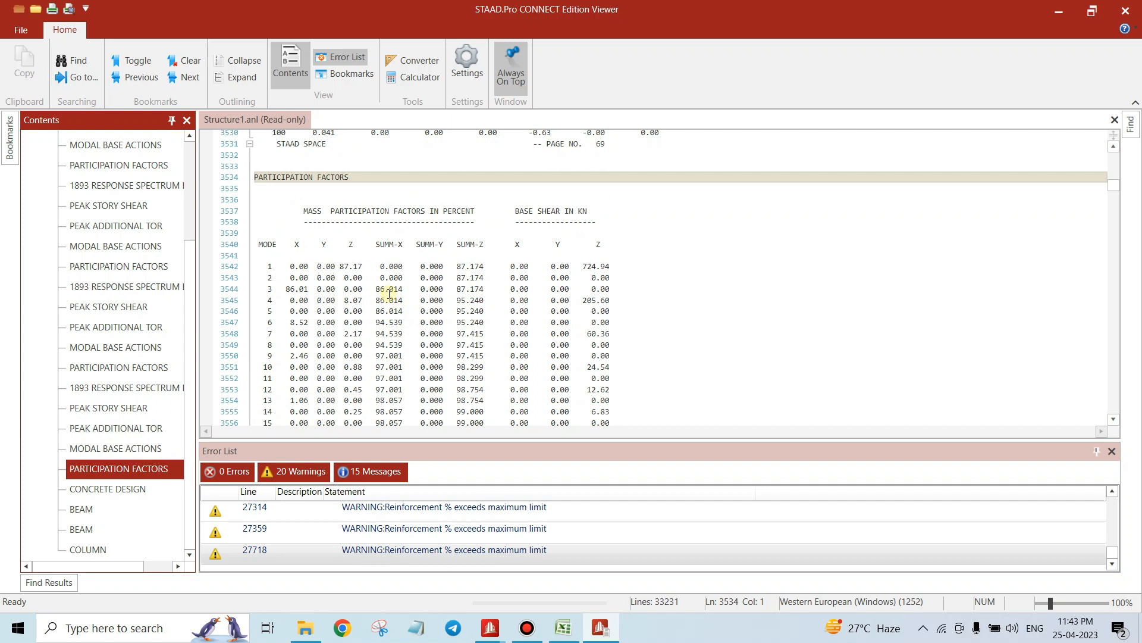
{"action": "left_click", "coordinate": [387, 289]}
{"action": "left_click", "coordinate": [474, 288]}
{"action": "left_click_drag", "start_coordinate": [375, 266], "coordinate": [478, 290]}
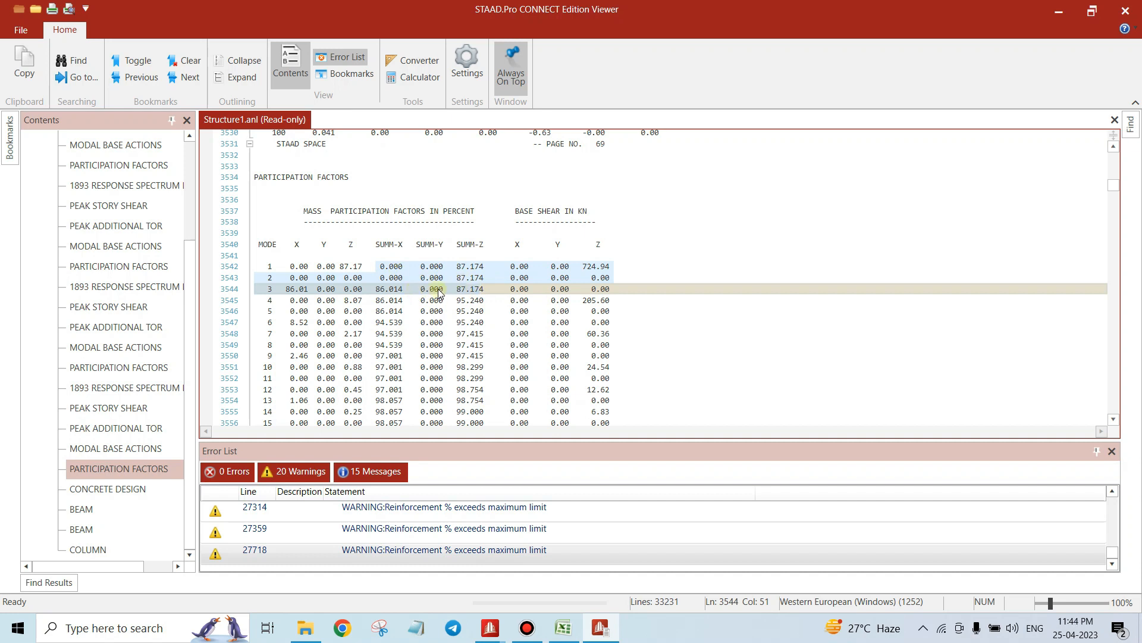
{"action": "scroll", "coordinate": [419, 265], "scroll_direction": "down", "scroll_amount": 6}
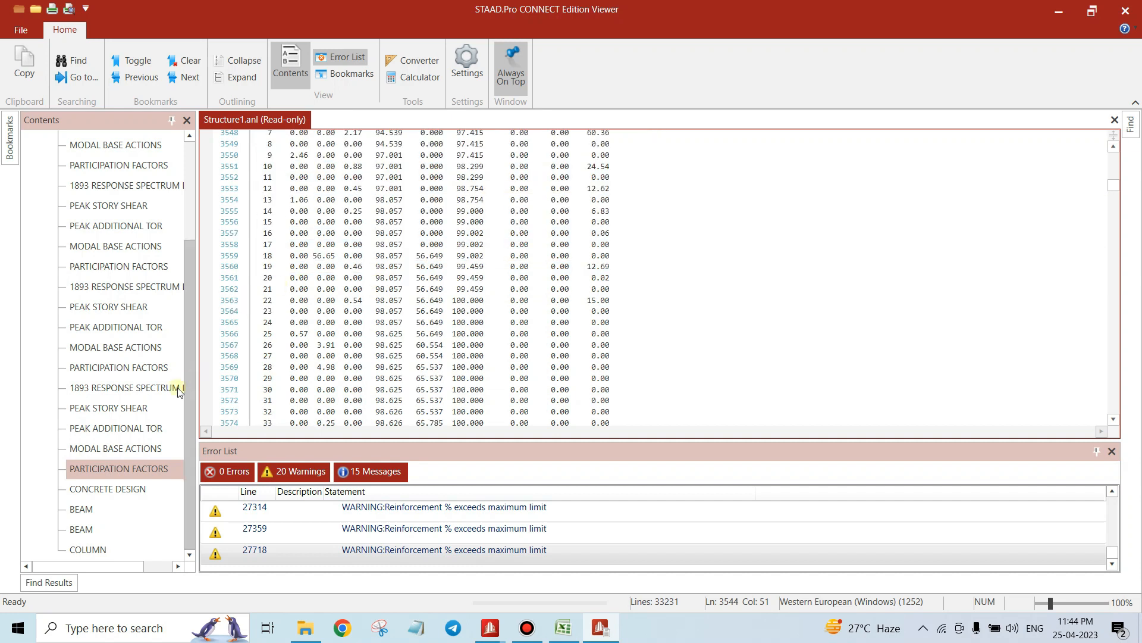
Look through the beam and column design results in the output file and close the viewer
{"action": "left_click", "coordinate": [100, 529]}
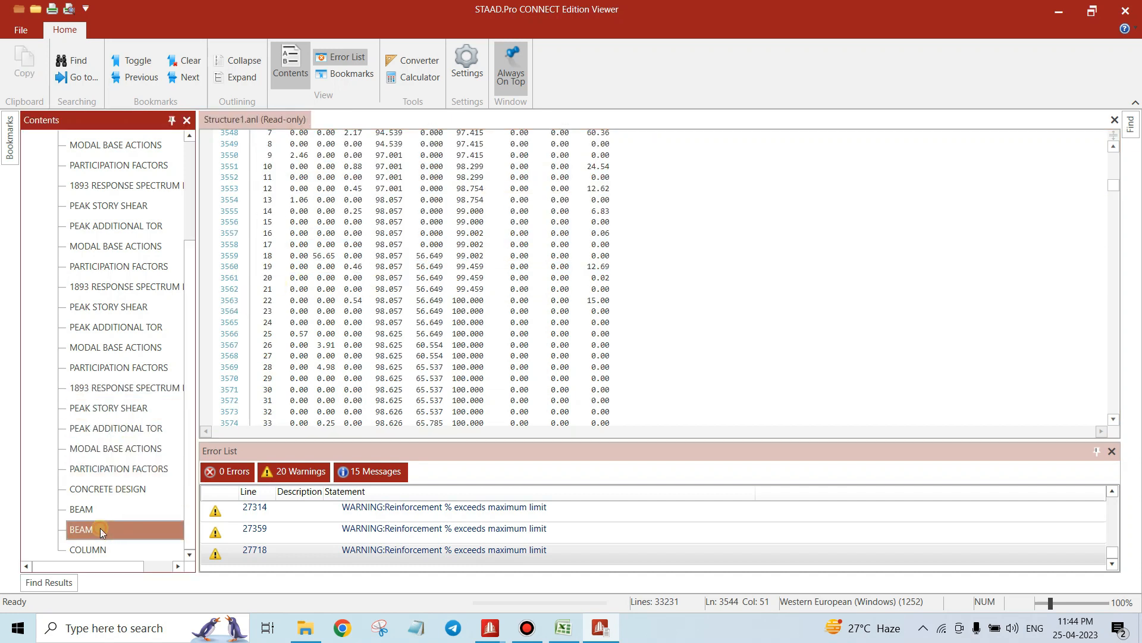
{"action": "left_click", "coordinate": [112, 511]}
{"action": "scroll", "coordinate": [339, 340], "scroll_direction": "down", "scroll_amount": 13}
{"action": "scroll", "coordinate": [341, 341], "scroll_direction": "down", "scroll_amount": 20}
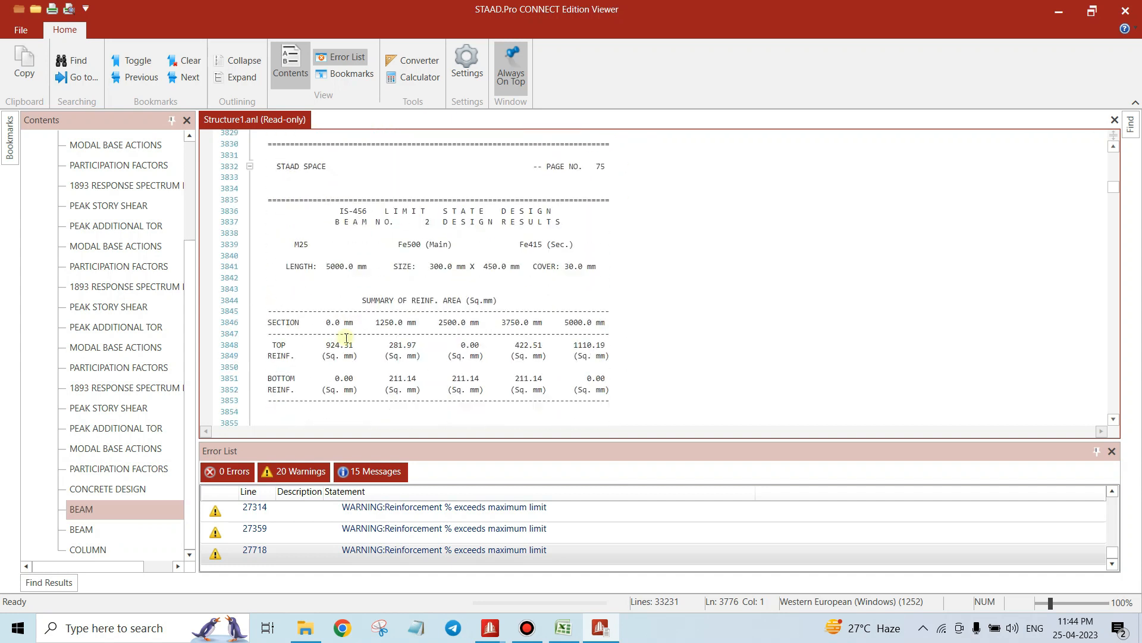
{"action": "left_click", "coordinate": [92, 549]}
{"action": "scroll", "coordinate": [367, 327], "scroll_direction": "down", "scroll_amount": 20}
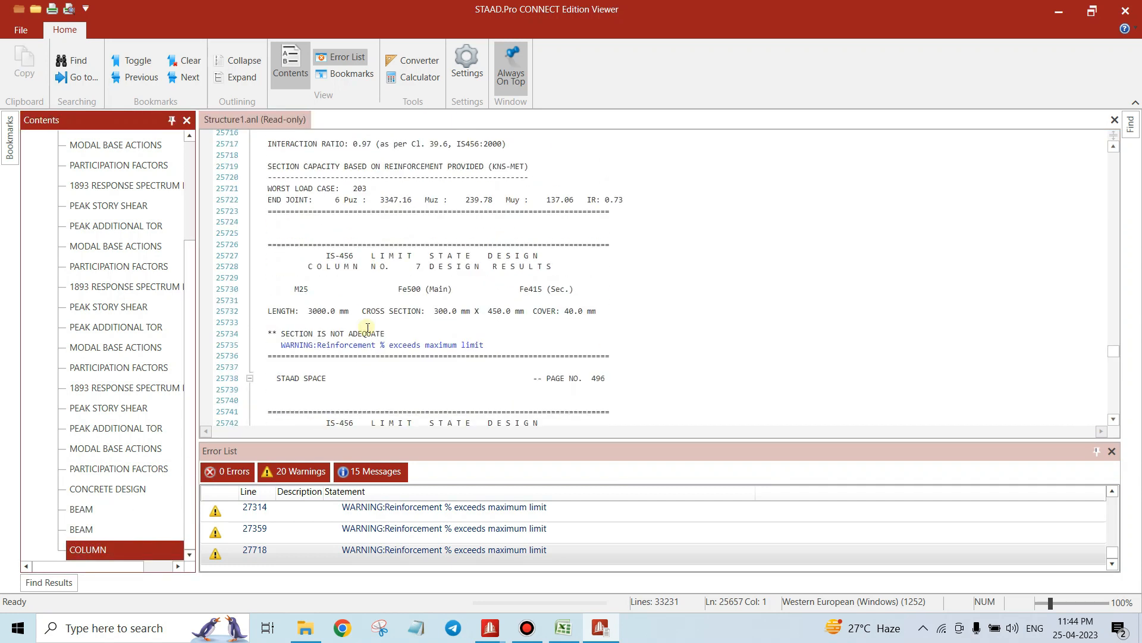
{"action": "scroll", "coordinate": [368, 327], "scroll_direction": "down", "scroll_amount": 10}
{"action": "scroll", "coordinate": [116, 457], "scroll_direction": "up", "scroll_amount": 10}
{"action": "left_click", "coordinate": [1125, 10]}
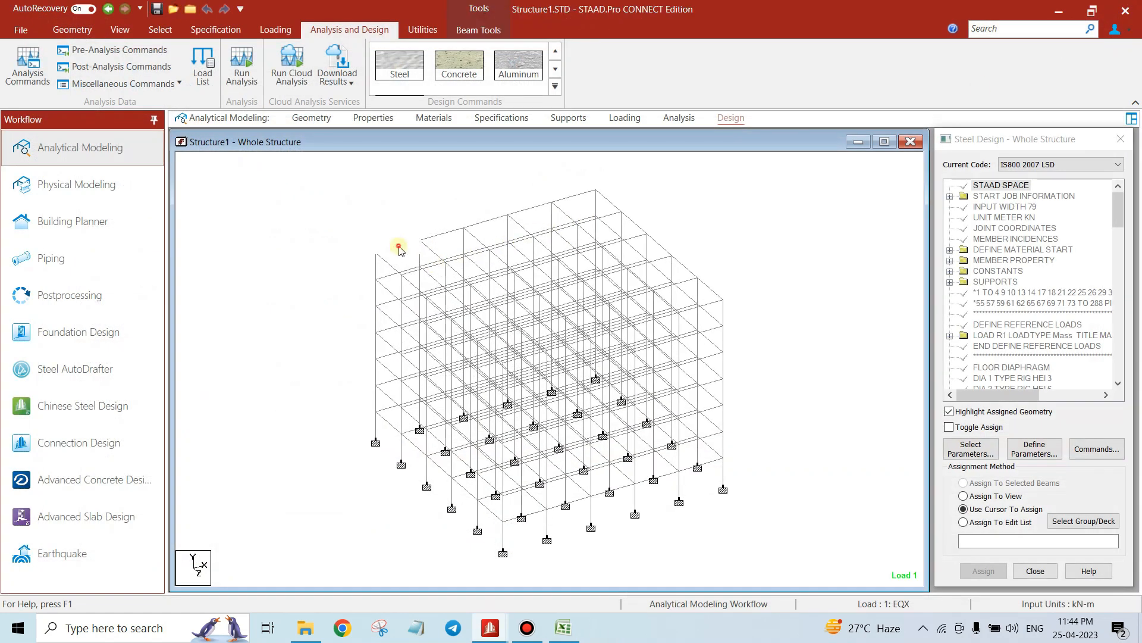
Inspect the concrete design results of the roof edge beam and the adjoining top-storey column in the model
{"action": "double_click", "coordinate": [399, 248]}
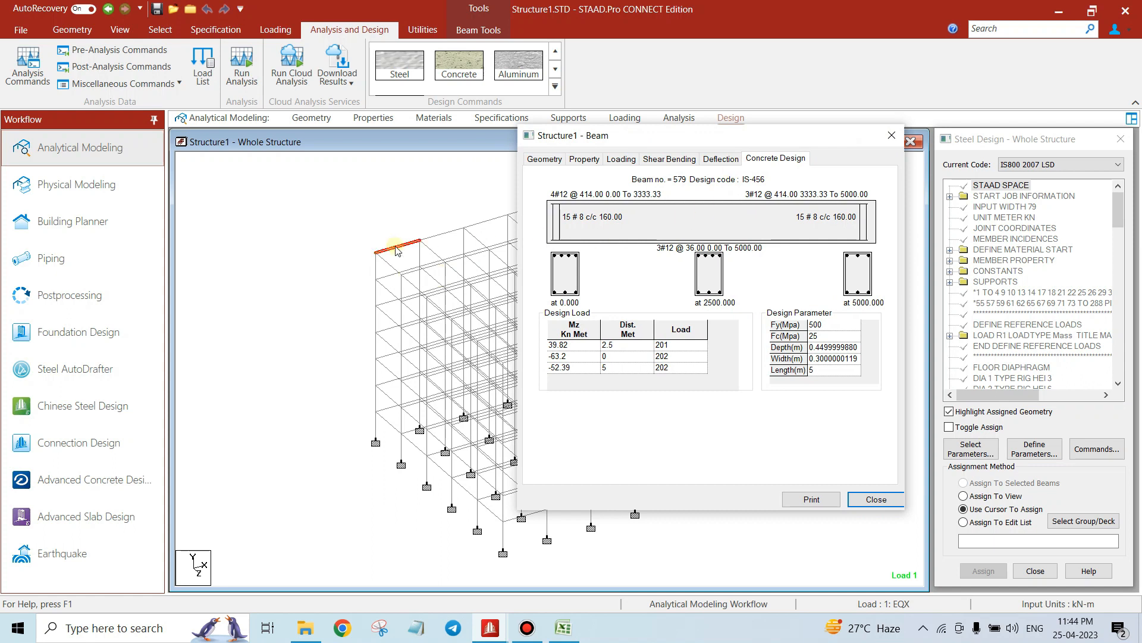
{"action": "left_click", "coordinate": [418, 238]}
{"action": "left_click", "coordinate": [415, 250]}
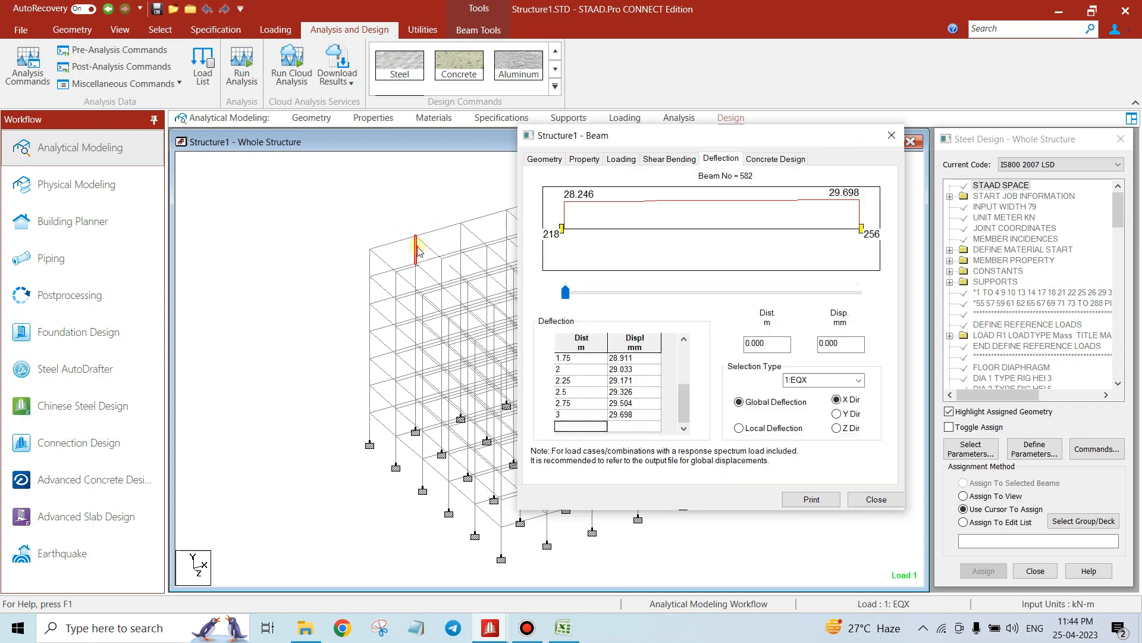
{"action": "left_click", "coordinate": [770, 158]}
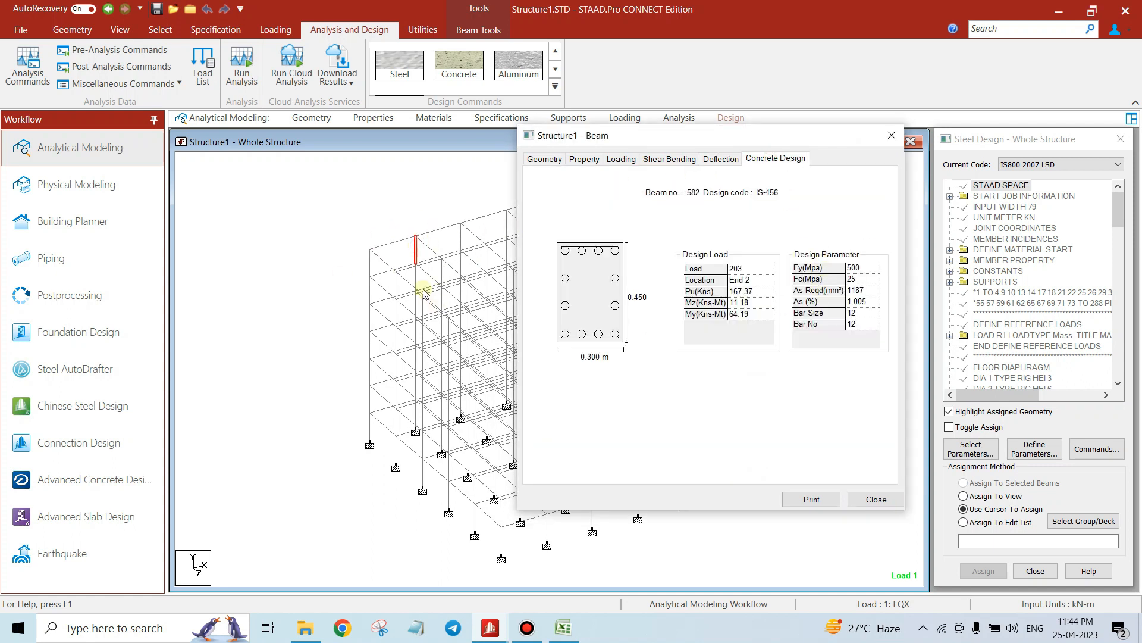
Check the concrete design results of the corner columns from the top storey down to the lower storeys
{"action": "left_click", "coordinate": [372, 265]}
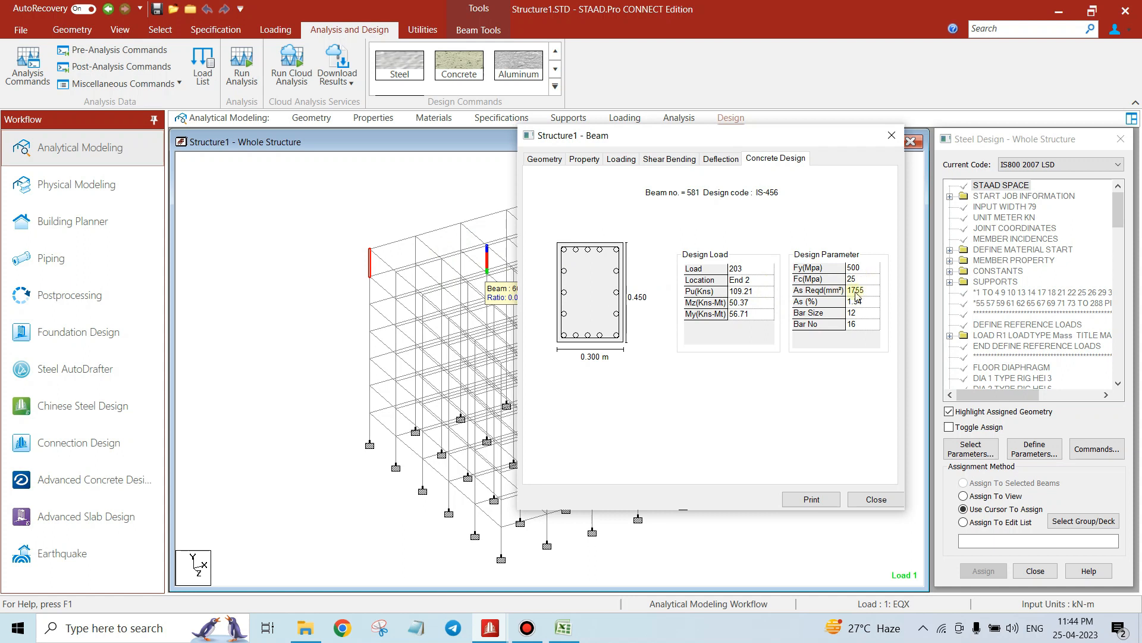
{"action": "left_click", "coordinate": [369, 292]}
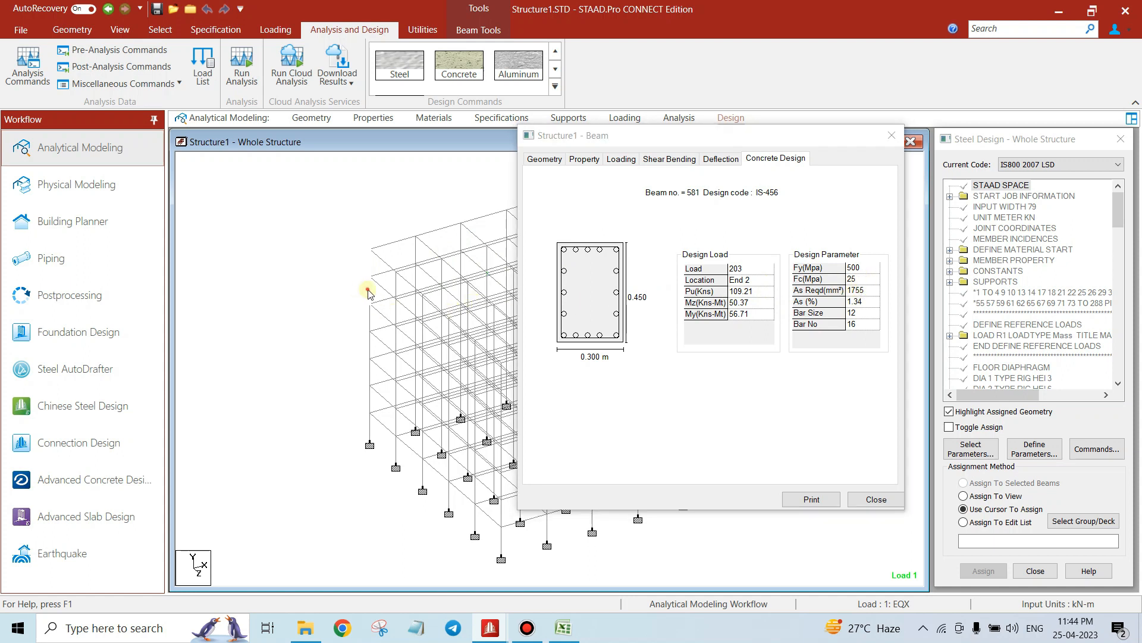
{"action": "left_click", "coordinate": [371, 321]}
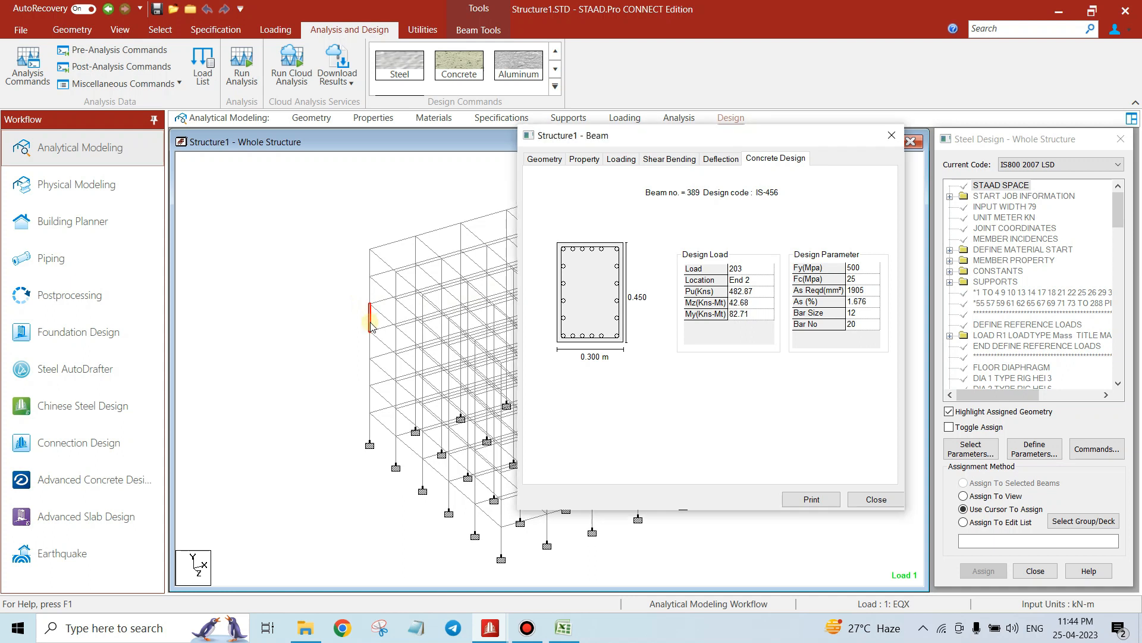
{"action": "left_click", "coordinate": [369, 372]}
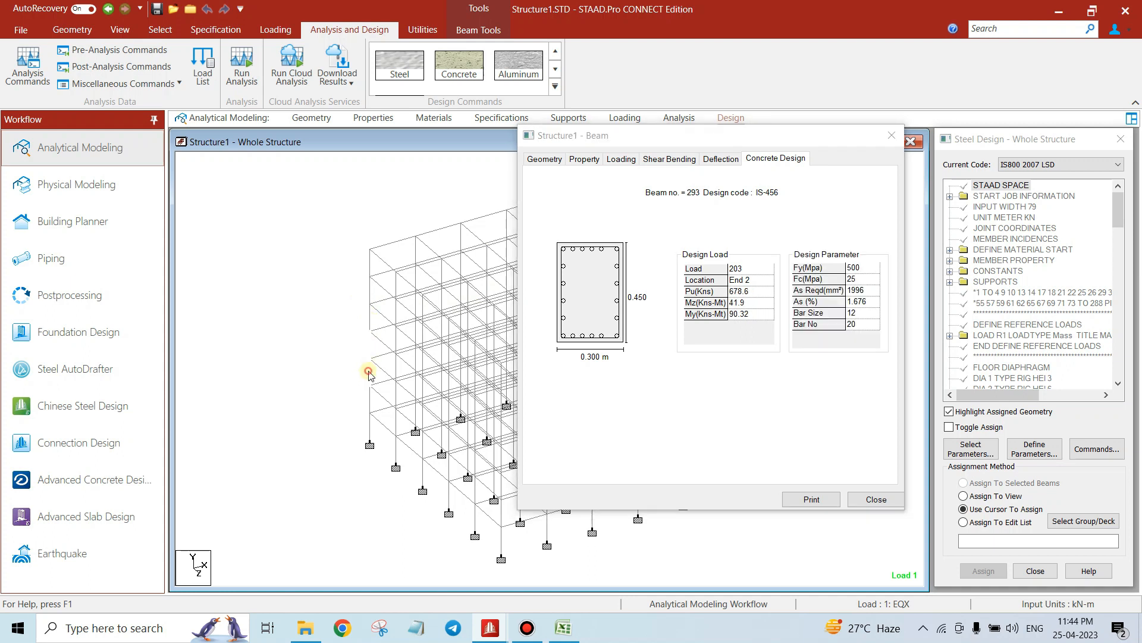
{"action": "left_click", "coordinate": [369, 403]}
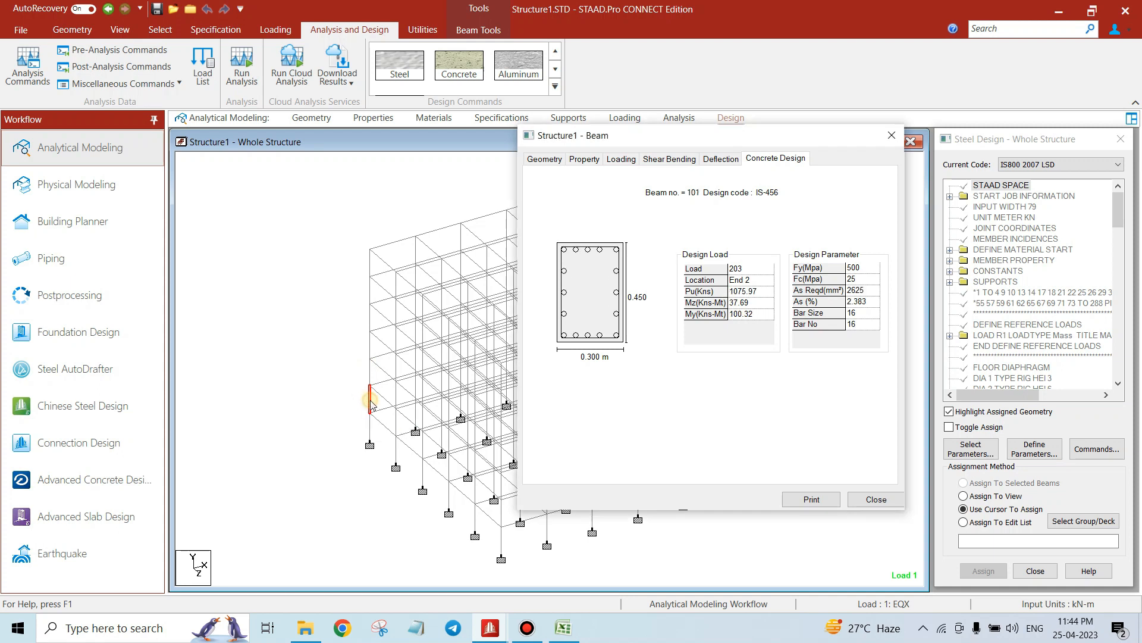
{"action": "scroll", "coordinate": [354, 273], "scroll_direction": "down", "scroll_amount": 1}
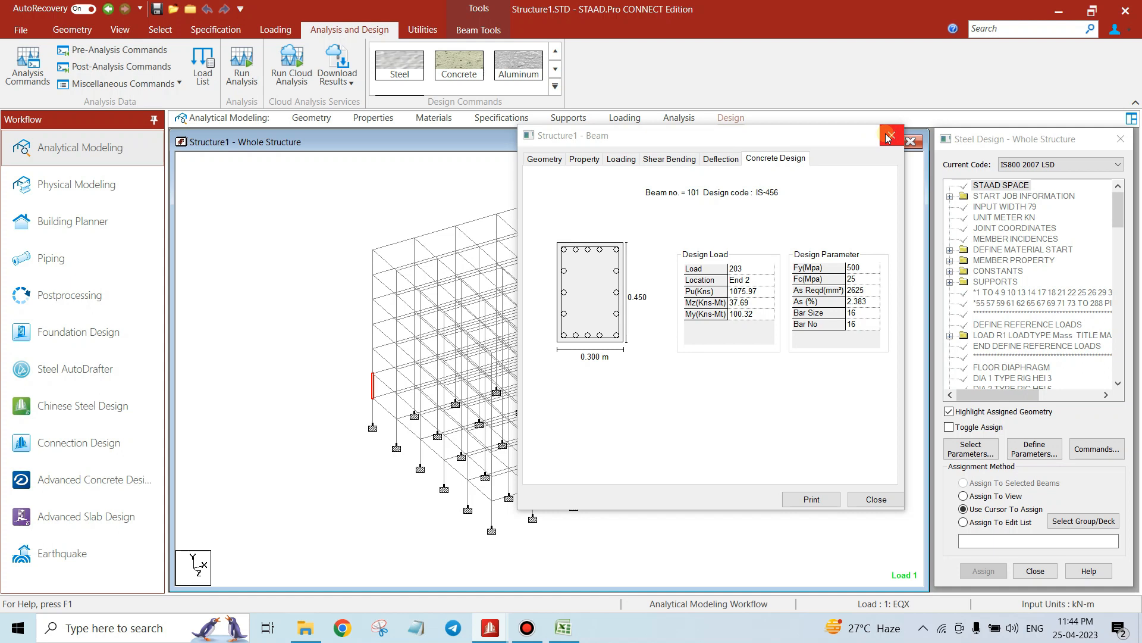
View the deflection of two roof edge beams under the 1:EQX load case and close the beam details
{"action": "left_click", "coordinate": [406, 243]}
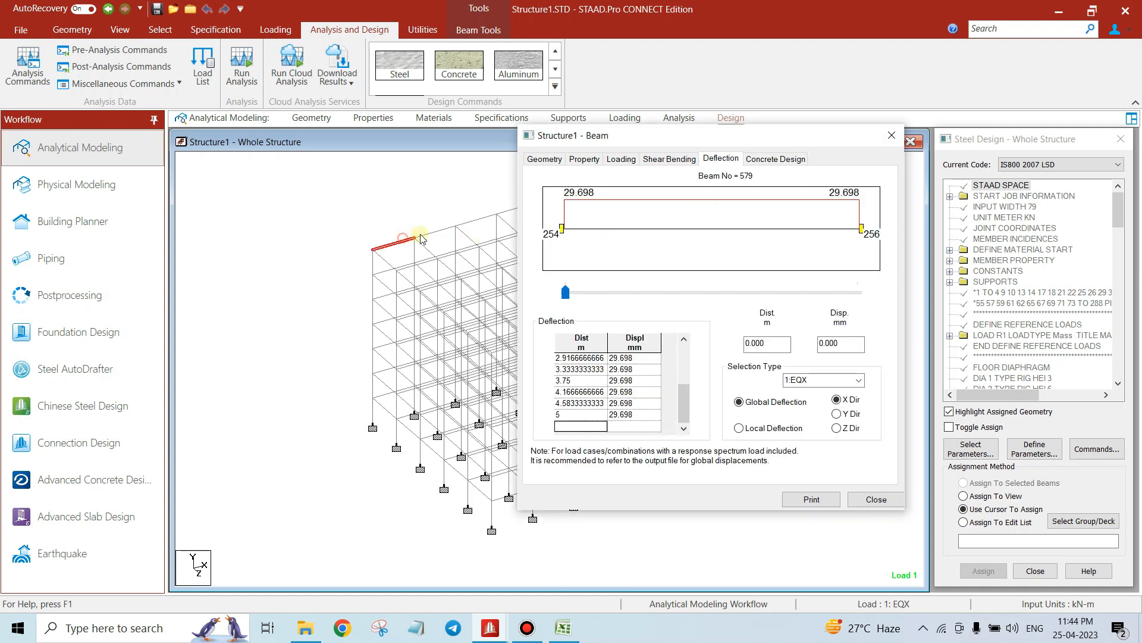
{"action": "left_click", "coordinate": [477, 218]}
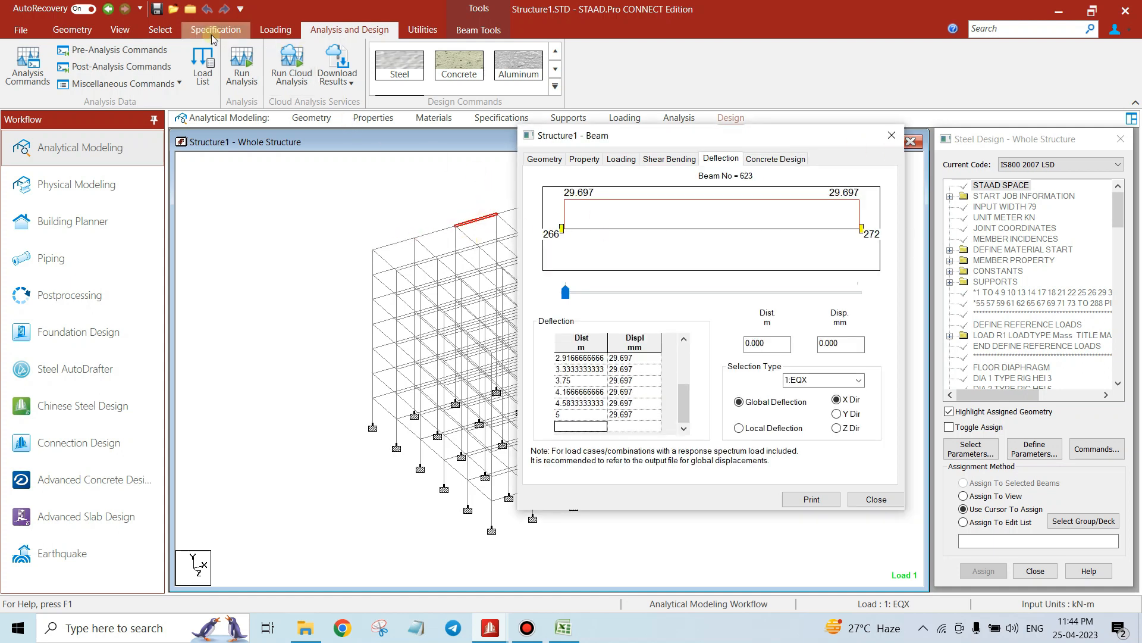
{"action": "left_click", "coordinate": [892, 135]}
Reopen the analysis output, look through the IS-456 beam design results and close the viewer
{"action": "left_click", "coordinate": [422, 30]}
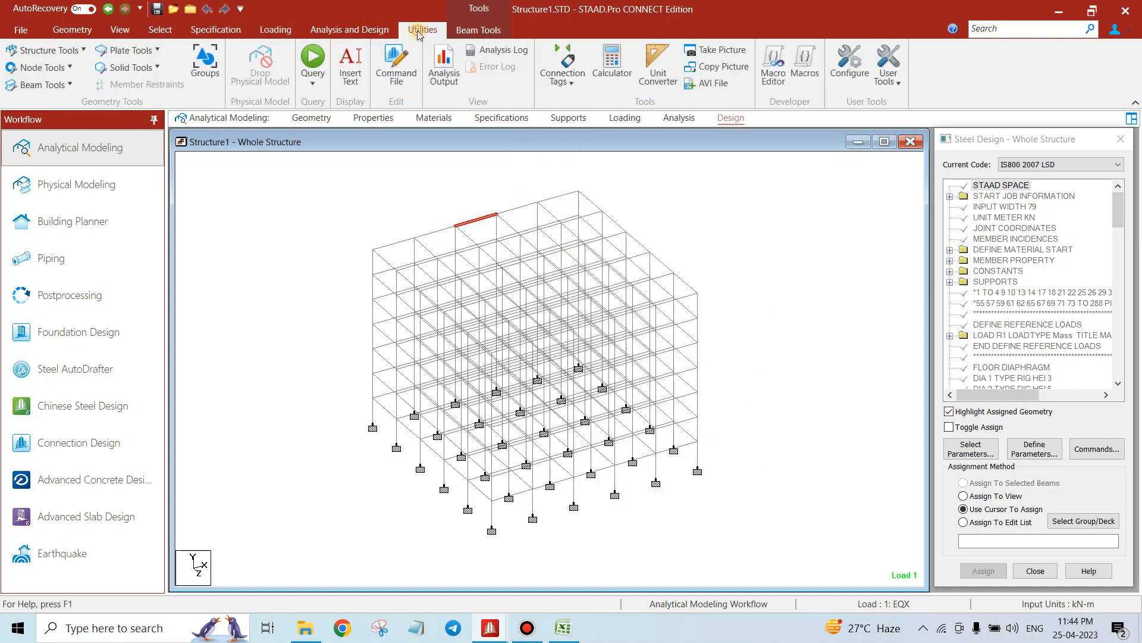
{"action": "left_click", "coordinate": [451, 71]}
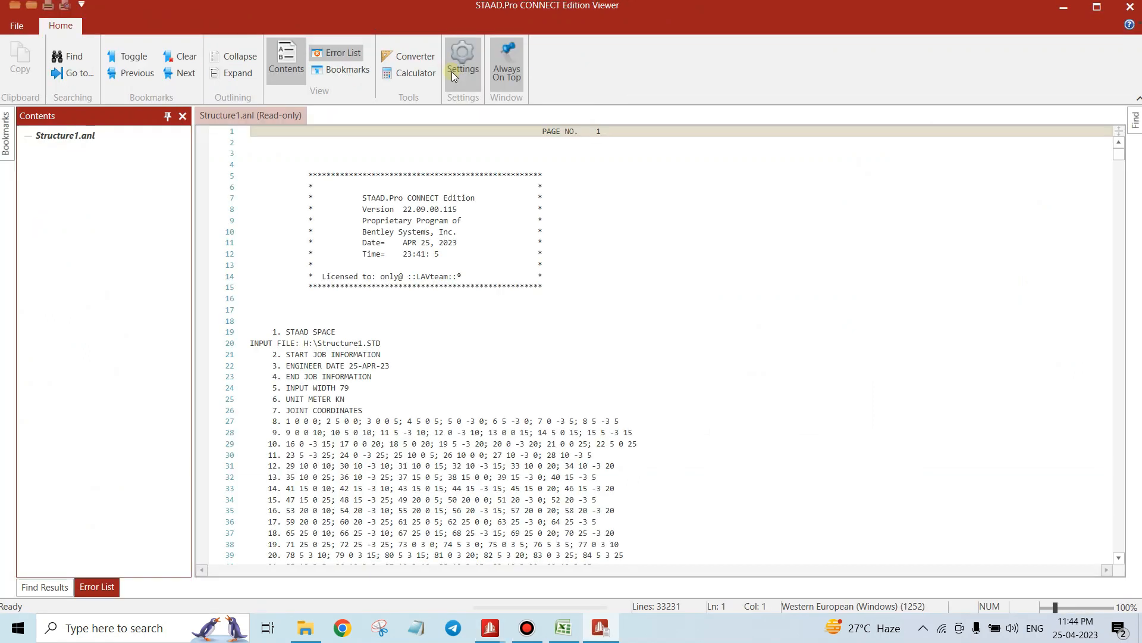
{"action": "left_click", "coordinate": [1119, 164]}
{"action": "left_click_drag", "start_coordinate": [1118, 163], "coordinate": [1121, 307]}
{"action": "scroll", "coordinate": [568, 190], "scroll_direction": "down", "scroll_amount": 15}
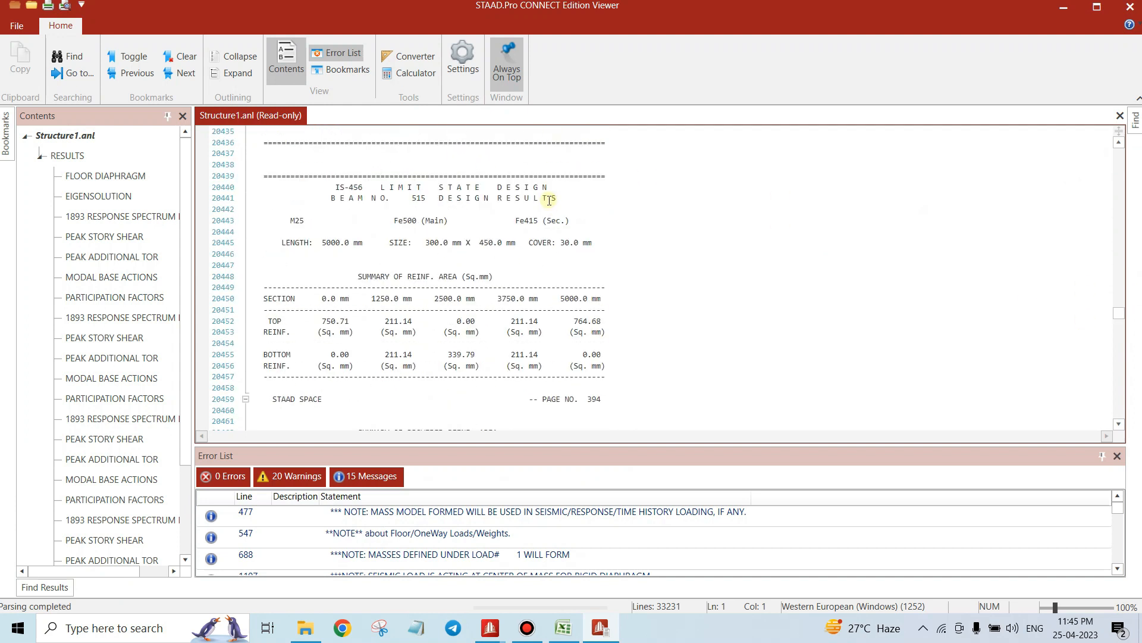
{"action": "scroll", "coordinate": [549, 199], "scroll_direction": "down", "scroll_amount": 4}
{"action": "key", "text": "alt+F4"}
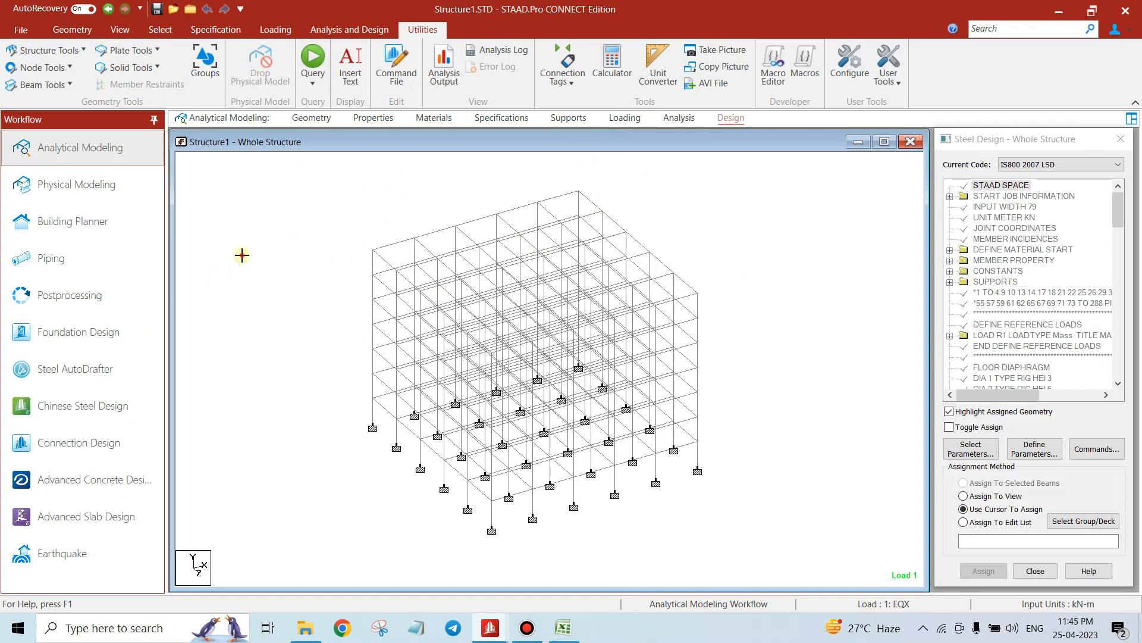
Isolate the columns and floor beams of the third storey from the roof in a new view and show them in 3D
{"action": "left_click", "coordinate": [119, 30]}
{"action": "left_click", "coordinate": [306, 67]}
{"action": "left_click_drag", "start_coordinate": [343, 286], "coordinate": [753, 335]}
{"action": "right_click", "coordinate": [757, 301]}
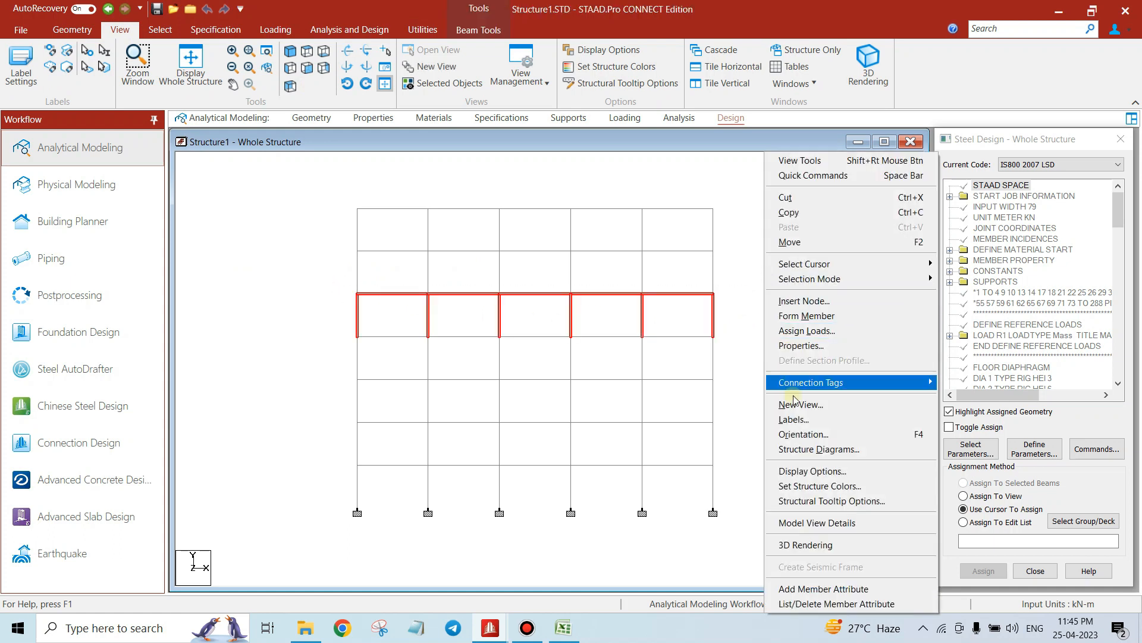
{"action": "left_click", "coordinate": [776, 405]}
{"action": "left_click", "coordinate": [754, 348]}
{"action": "left_click", "coordinate": [290, 51]}
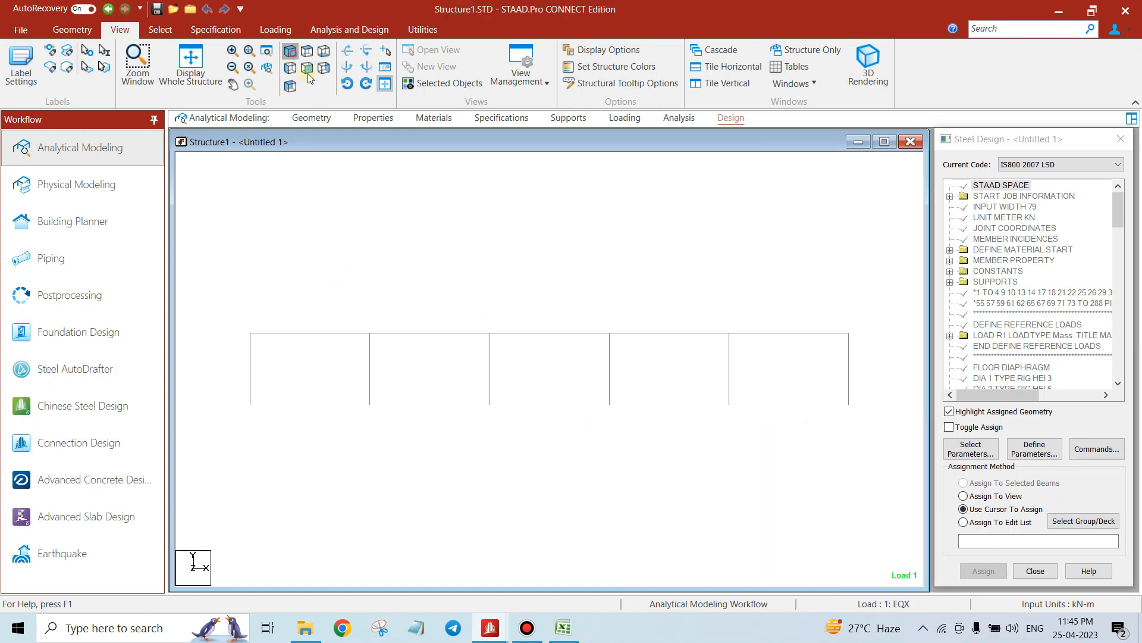
{"action": "key", "text": "Up"}
{"action": "key", "text": "Up"}
{"action": "key", "text": "Up"}
{"action": "key", "text": "Up"}
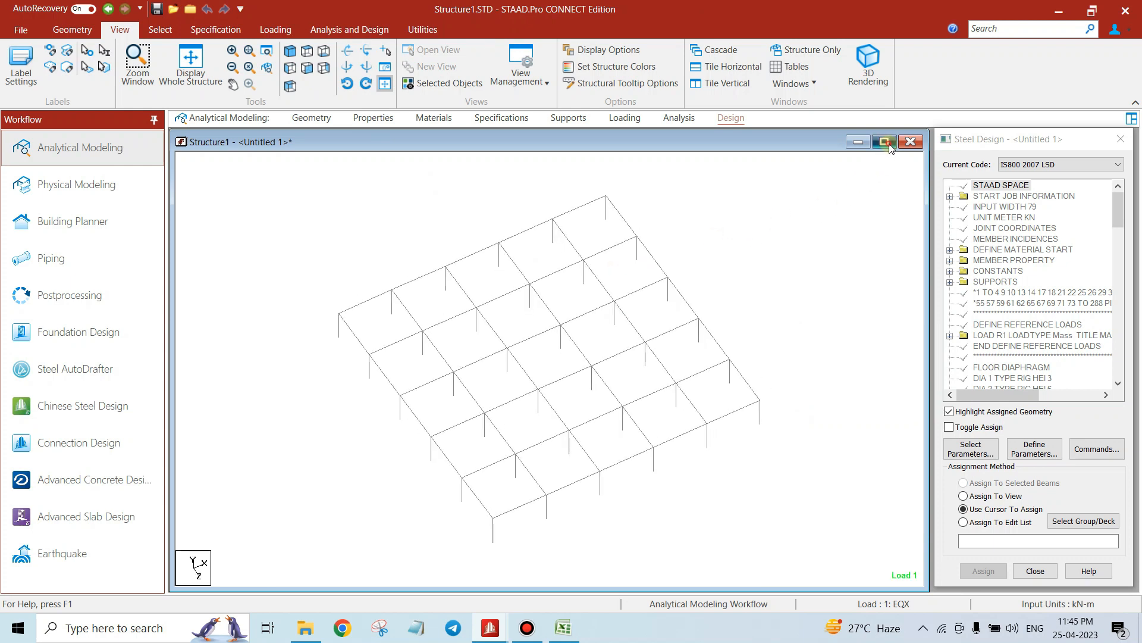
Enlarge the isolated storey view and switch to the Postprocessing workflow with all load cases selected for the results
{"action": "left_click", "coordinate": [887, 142]}
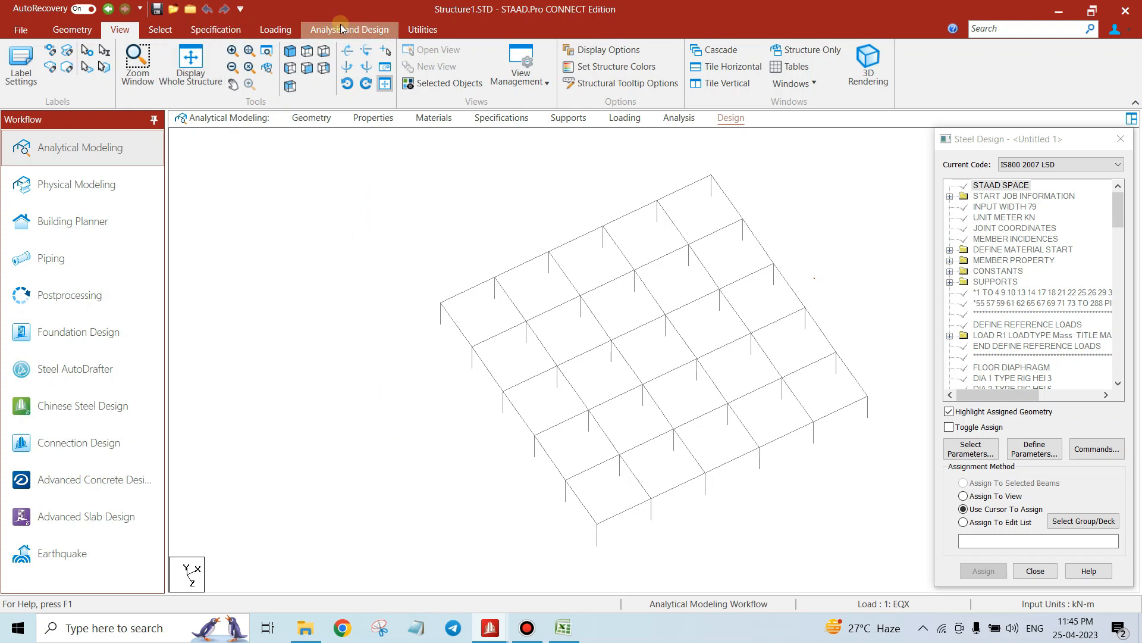
{"action": "scroll", "coordinate": [545, 273], "scroll_direction": "down", "scroll_amount": 1}
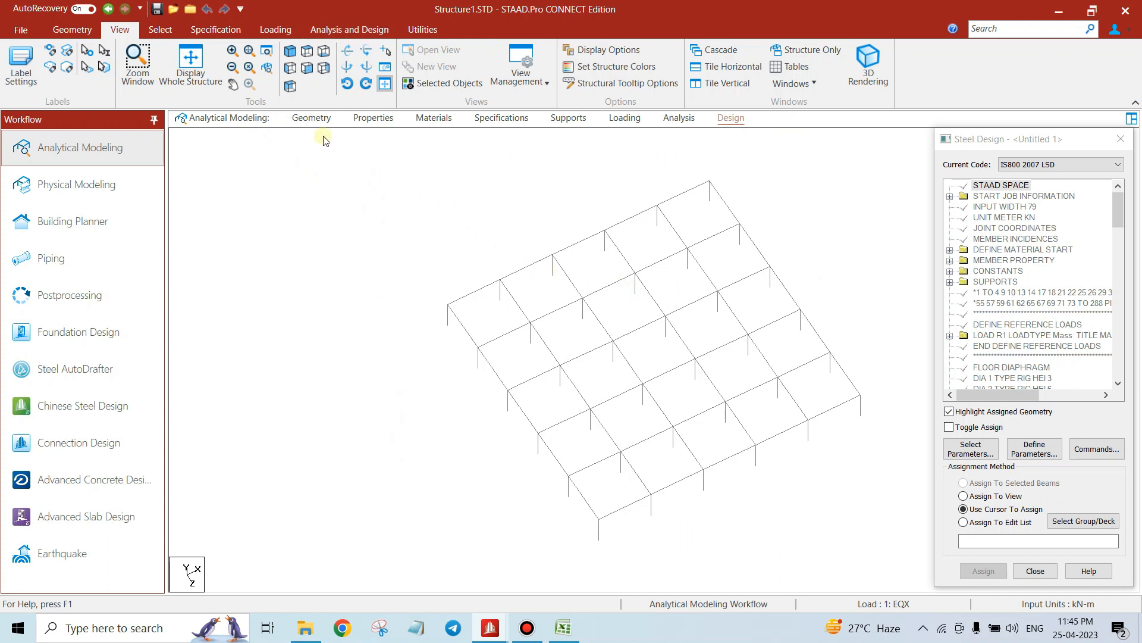
{"action": "left_click", "coordinate": [84, 295]}
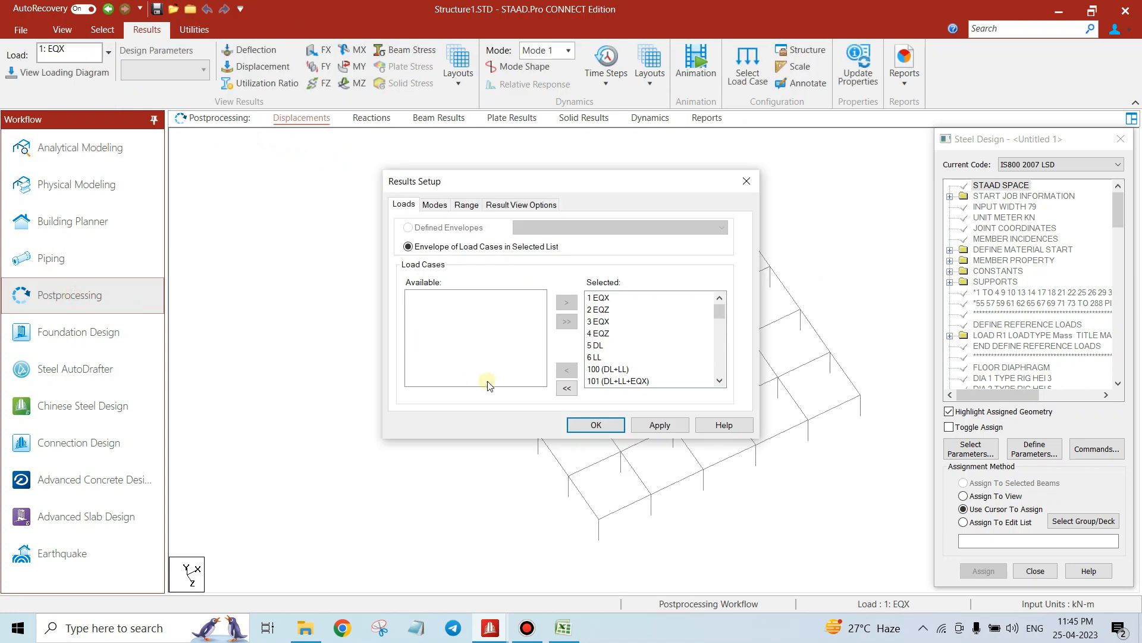
{"action": "left_click", "coordinate": [589, 424]}
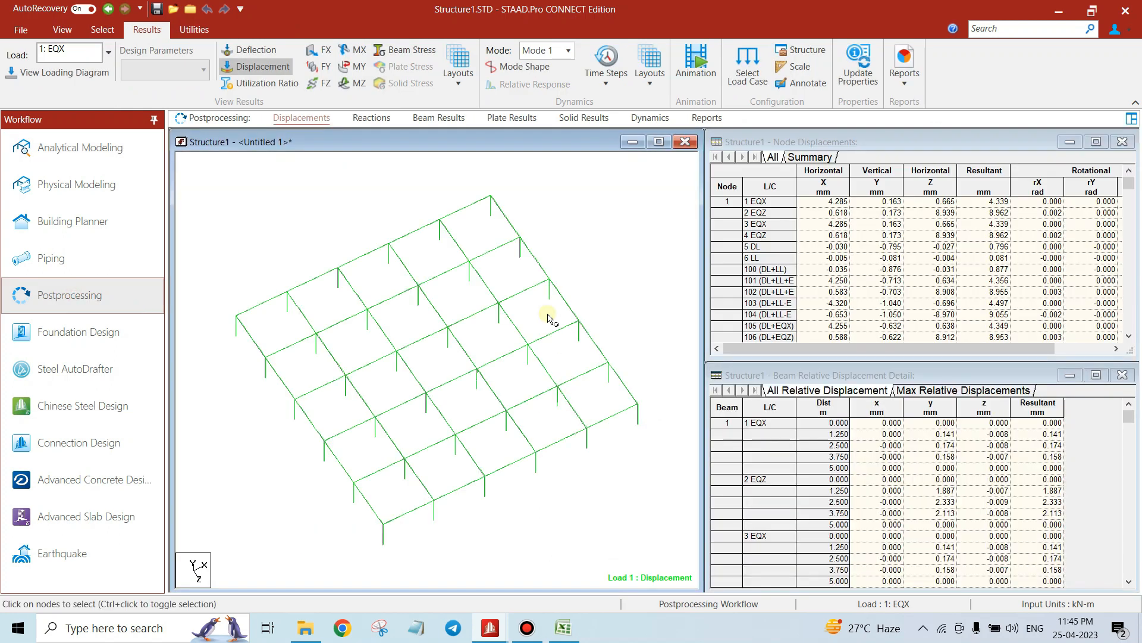
Set the beam result annotation of the whole view to bending and shear values at ends, maximum and mid point, and annotate
{"action": "left_click", "coordinate": [798, 84]}
{"action": "left_click_drag", "start_coordinate": [589, 166], "coordinate": [891, 165]}
{"action": "left_click", "coordinate": [799, 191]}
{"action": "mouse_move", "coordinate": [817, 179]}
{"action": "left_mouse_down"}
{"action": "mouse_move", "coordinate": [895, 201]}
{"action": "mouse_move", "coordinate": [855, 182]}
{"action": "left_mouse_up"}
{"action": "left_click", "coordinate": [801, 228]}
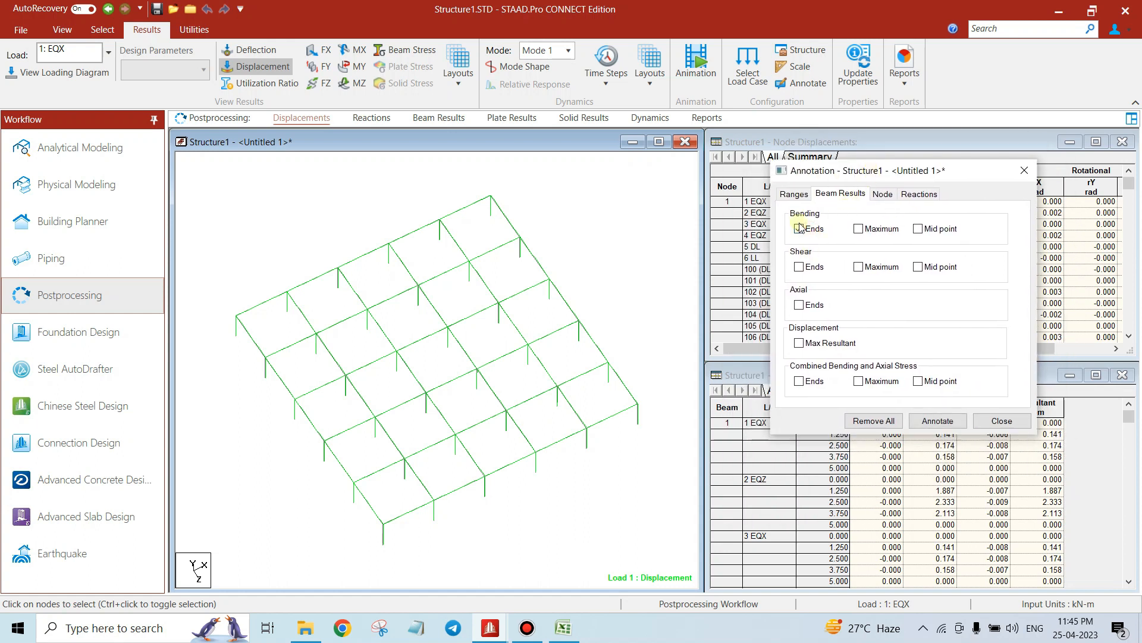
{"action": "left_click", "coordinate": [875, 231]}
{"action": "left_click", "coordinate": [815, 268]}
{"action": "left_click", "coordinate": [887, 267]}
{"action": "left_click", "coordinate": [957, 269]}
{"action": "left_click", "coordinate": [937, 421]}
{"action": "left_click", "coordinate": [1018, 337]}
{"action": "left_click", "coordinate": [1019, 337]}
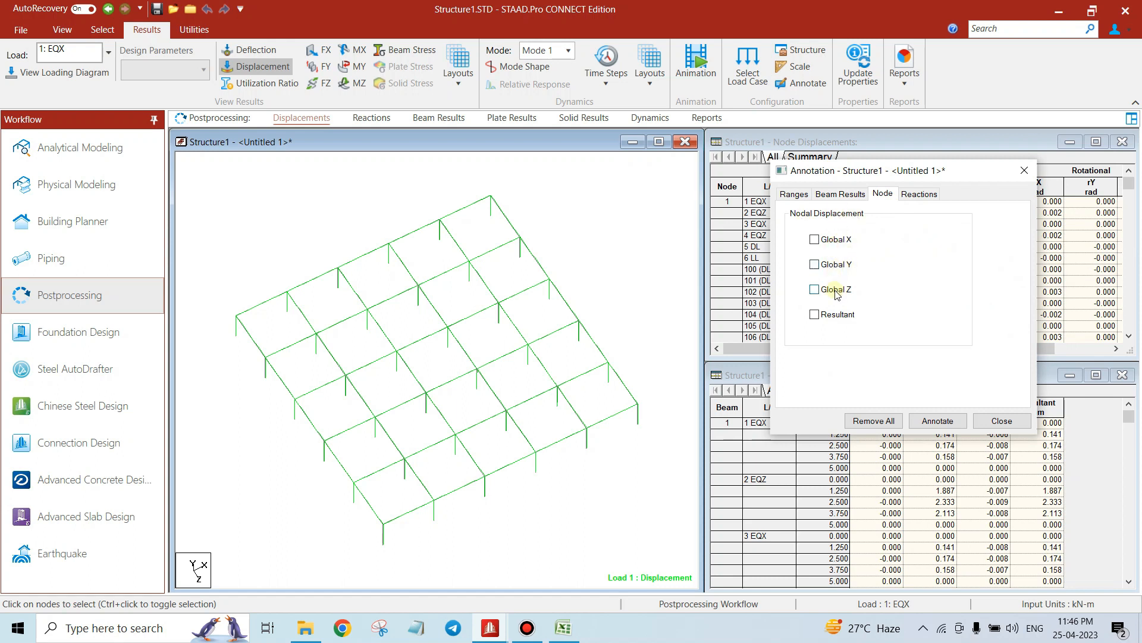
{"action": "left_click", "coordinate": [919, 193]}
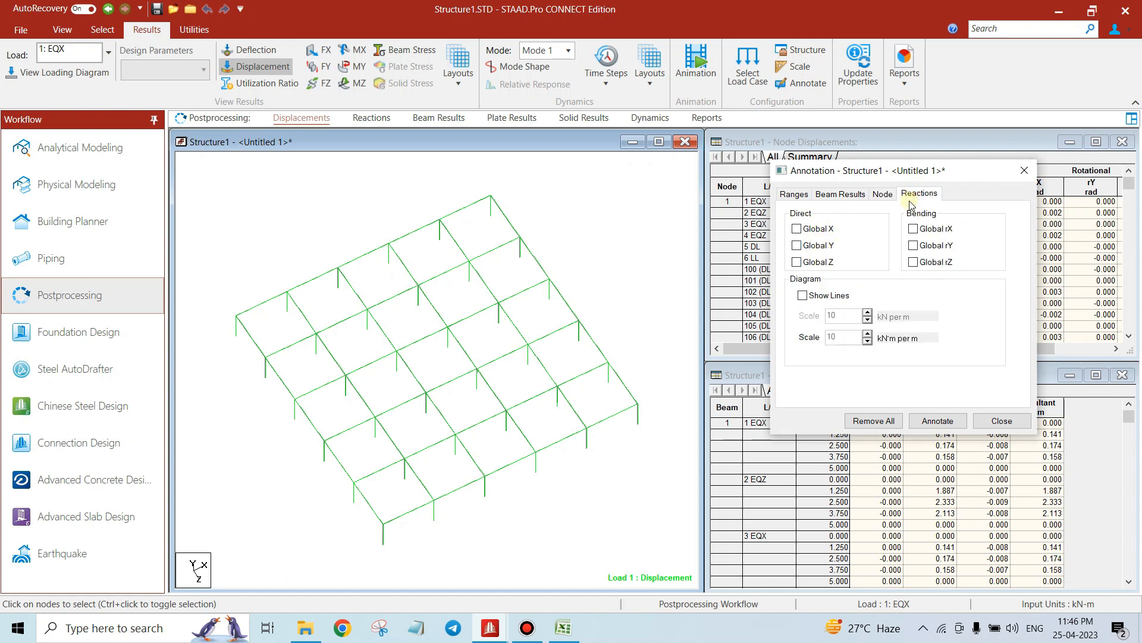
{"action": "left_click", "coordinate": [826, 246]}
{"action": "left_click", "coordinate": [803, 296]}
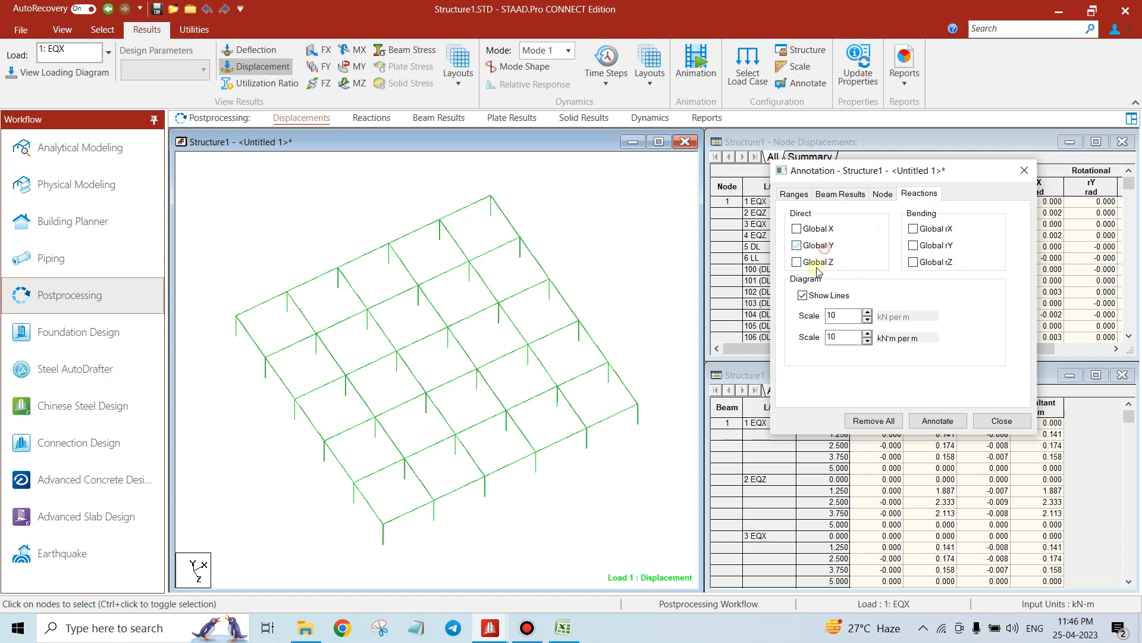
{"action": "left_click", "coordinate": [803, 295]}
Remove the Max Resultant displacement from the beam annotations, reapply the annotation and close its settings
{"action": "left_click", "coordinate": [842, 194]}
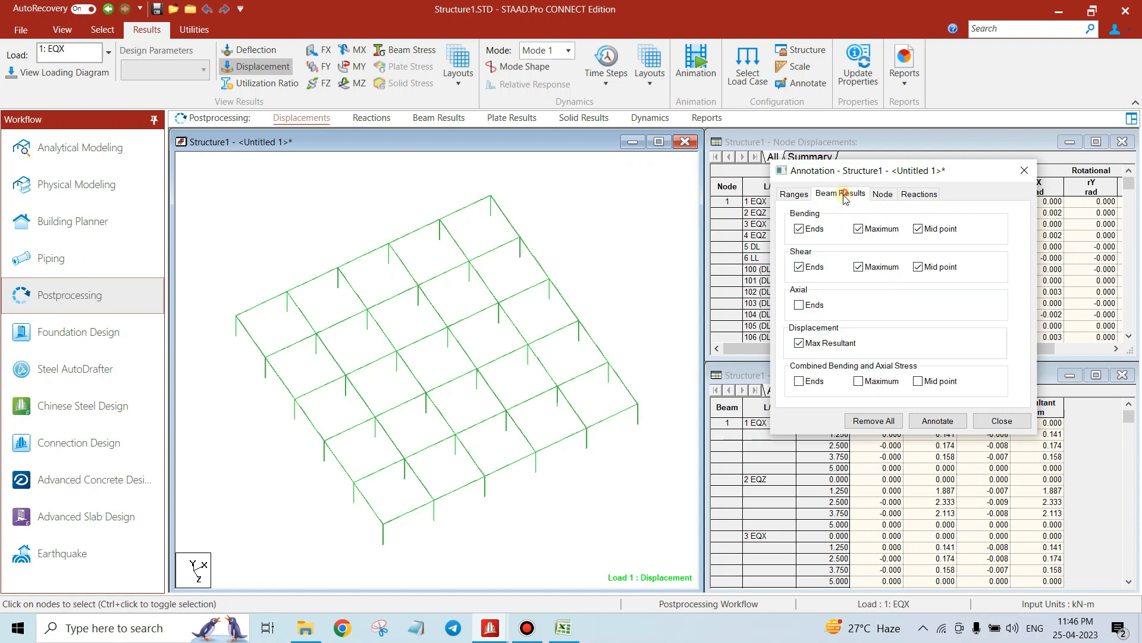
{"action": "left_click", "coordinate": [814, 341]}
{"action": "left_click", "coordinate": [936, 421]}
{"action": "left_click", "coordinate": [1019, 337]}
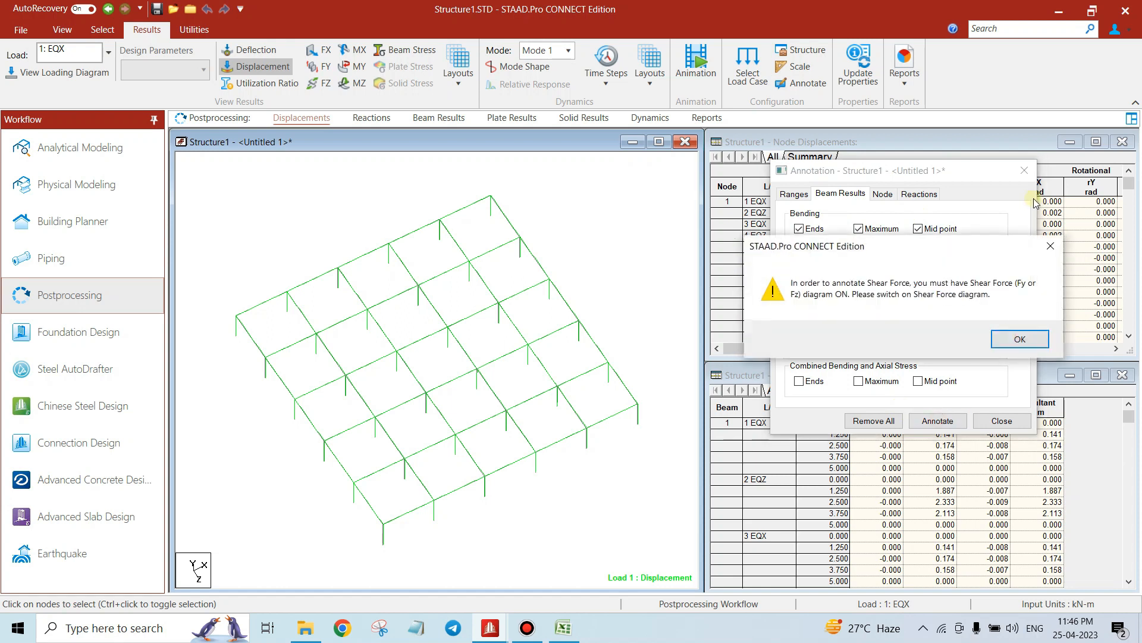
{"action": "left_click", "coordinate": [1020, 338]}
{"action": "left_click", "coordinate": [1024, 171]}
{"action": "left_click", "coordinate": [645, 173]}
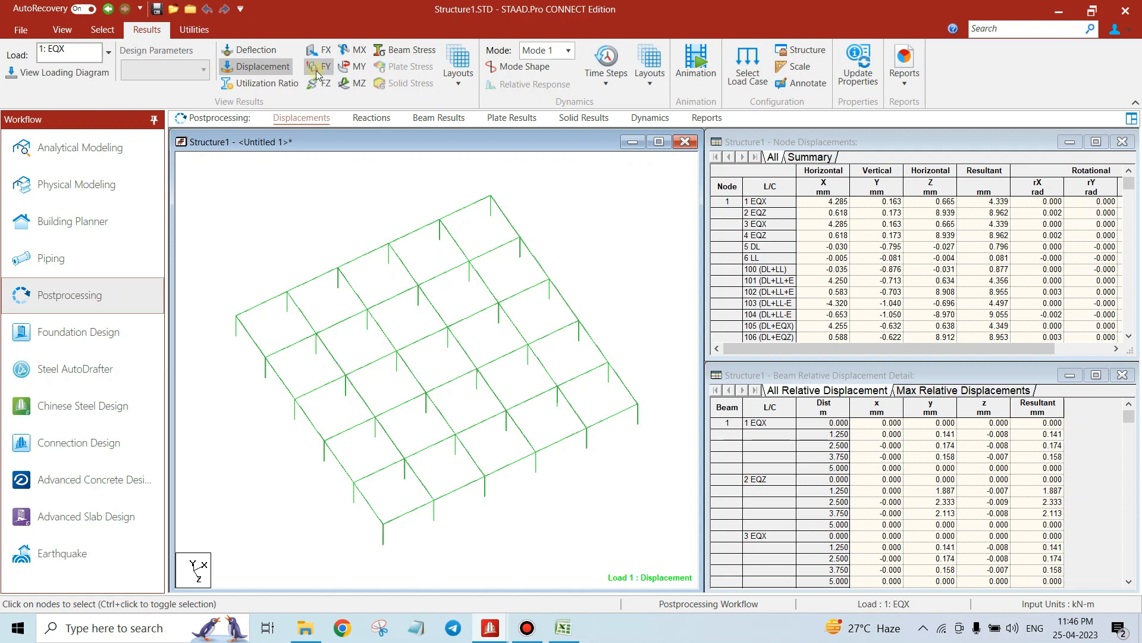
Show the MZ bending moment diagram in an enlarged view for the Envelope load
{"action": "left_click", "coordinate": [347, 87]}
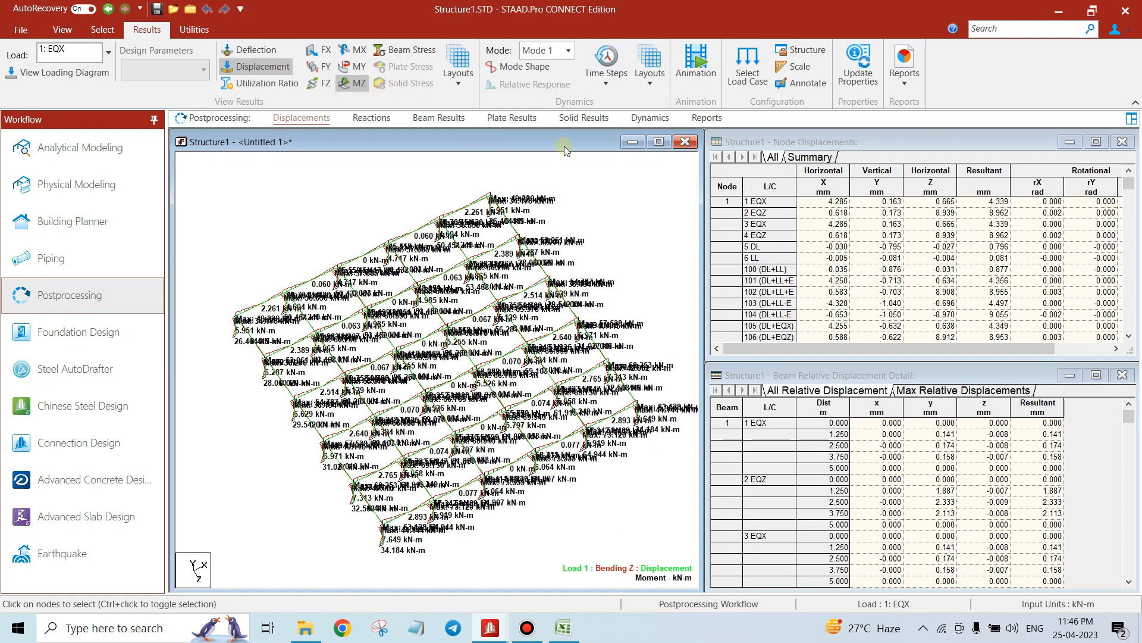
{"action": "left_click", "coordinate": [659, 143]}
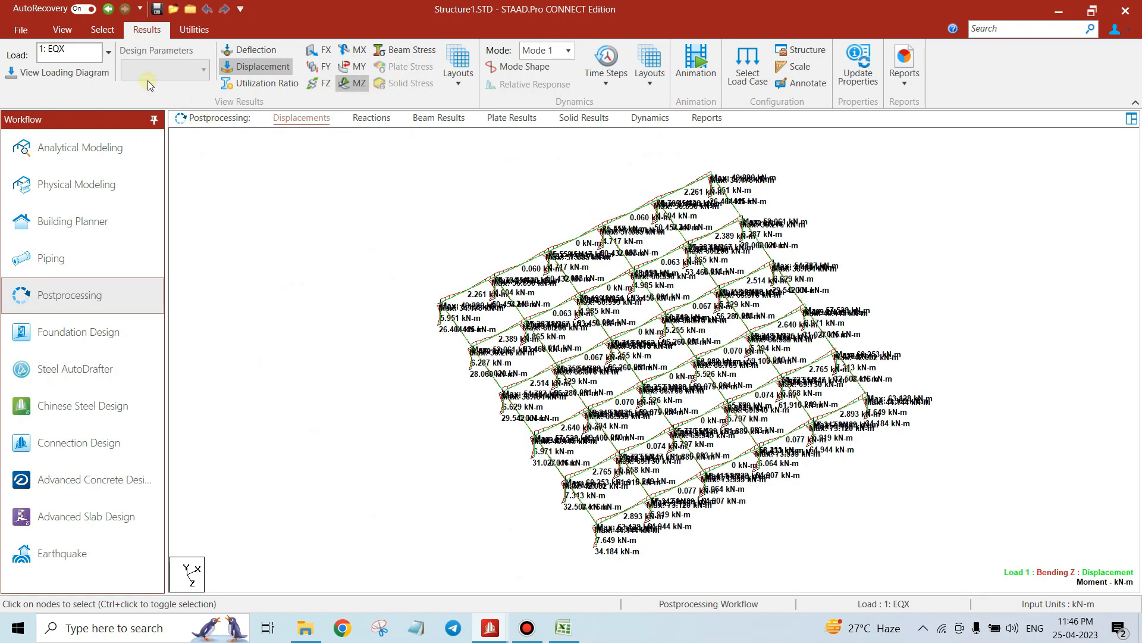
{"action": "left_click", "coordinate": [108, 54]}
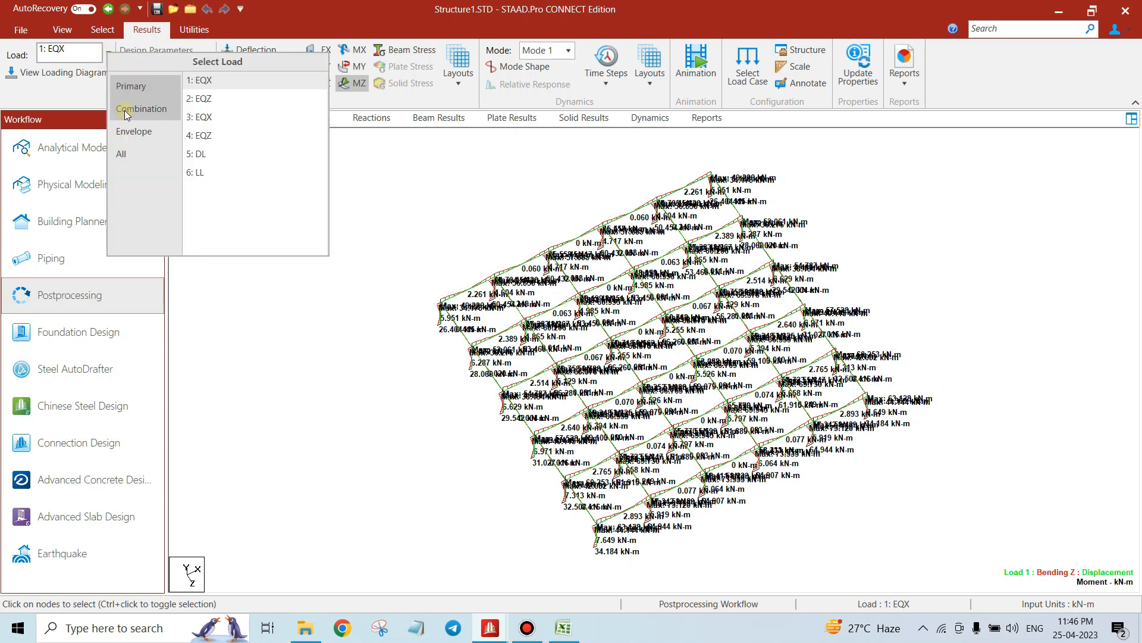
{"action": "left_click", "coordinate": [136, 130]}
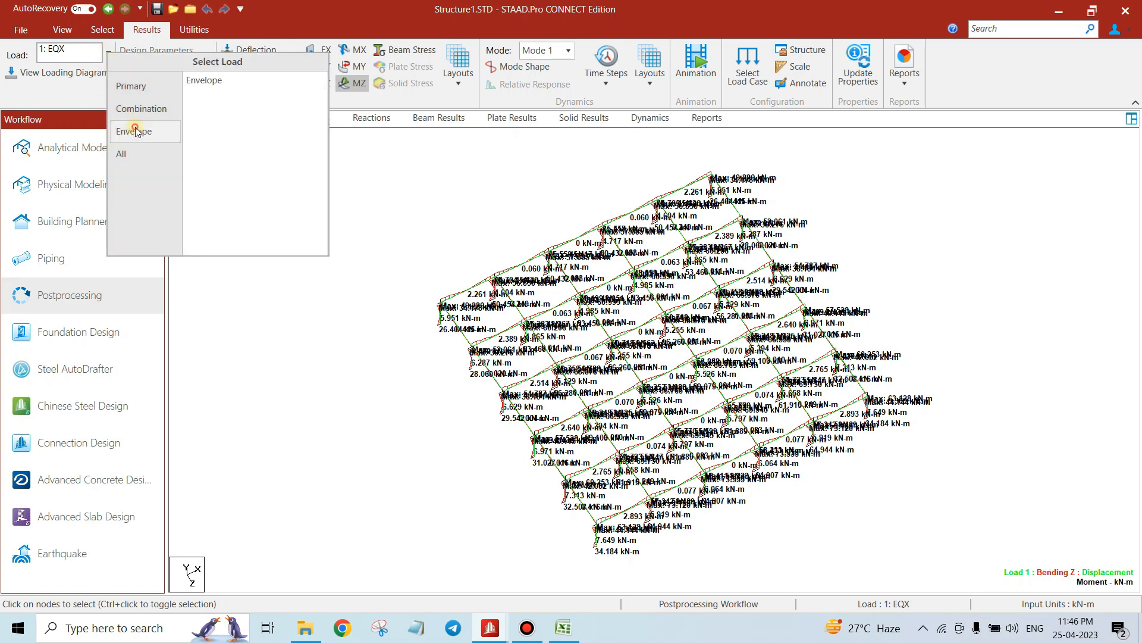
{"action": "left_click", "coordinate": [203, 83]}
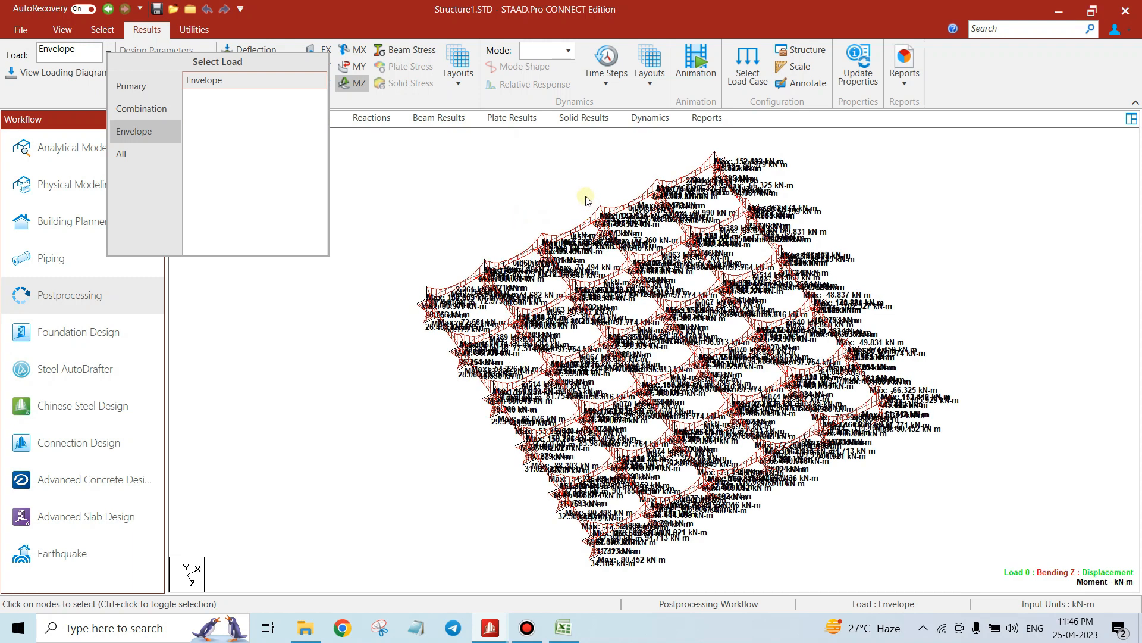
Examine the annotated envelope bending moments along the floor beams and columns, and turn off the MZ diagram
{"action": "scroll", "coordinate": [767, 257], "scroll_direction": "up", "scroll_amount": 3}
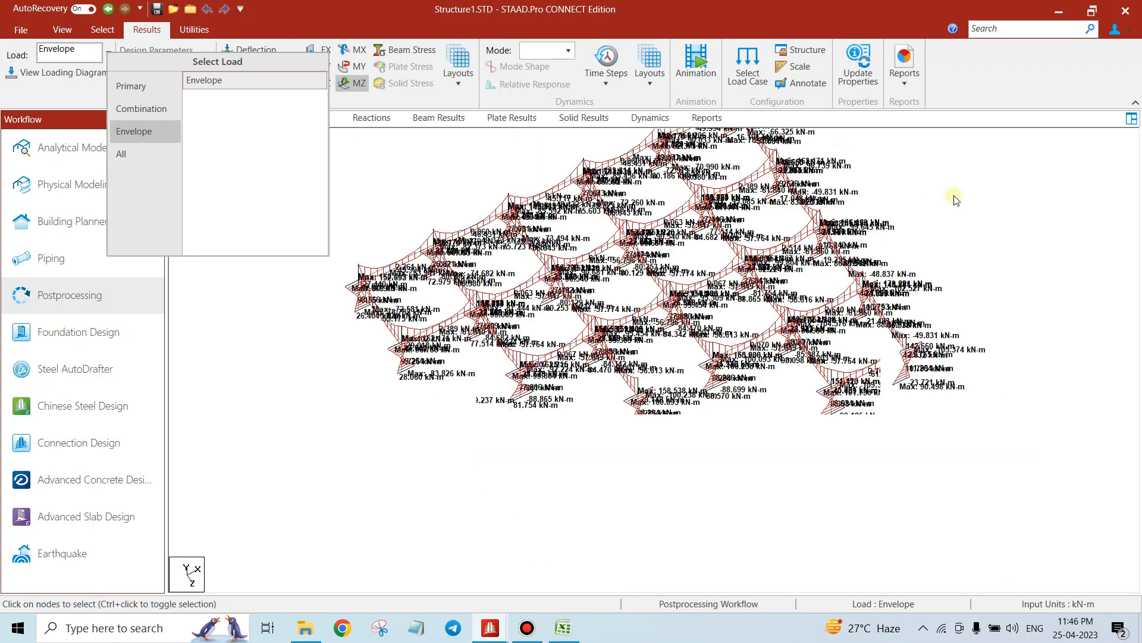
{"action": "scroll", "coordinate": [901, 262], "scroll_direction": "up", "scroll_amount": 3}
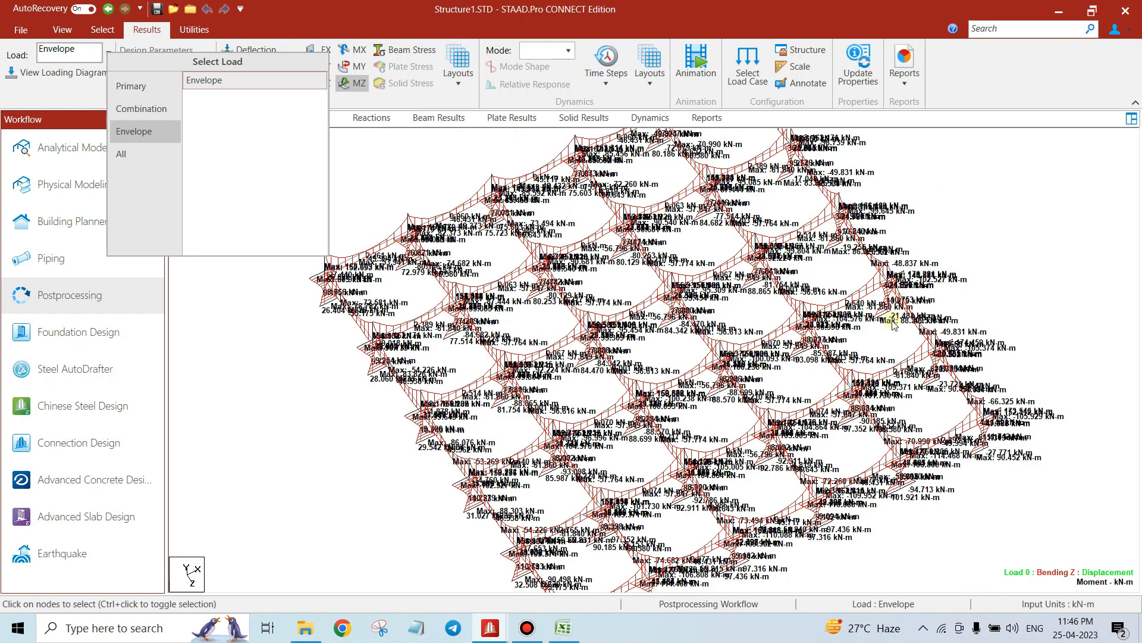
{"action": "scroll", "coordinate": [932, 265], "scroll_direction": "up", "scroll_amount": 2}
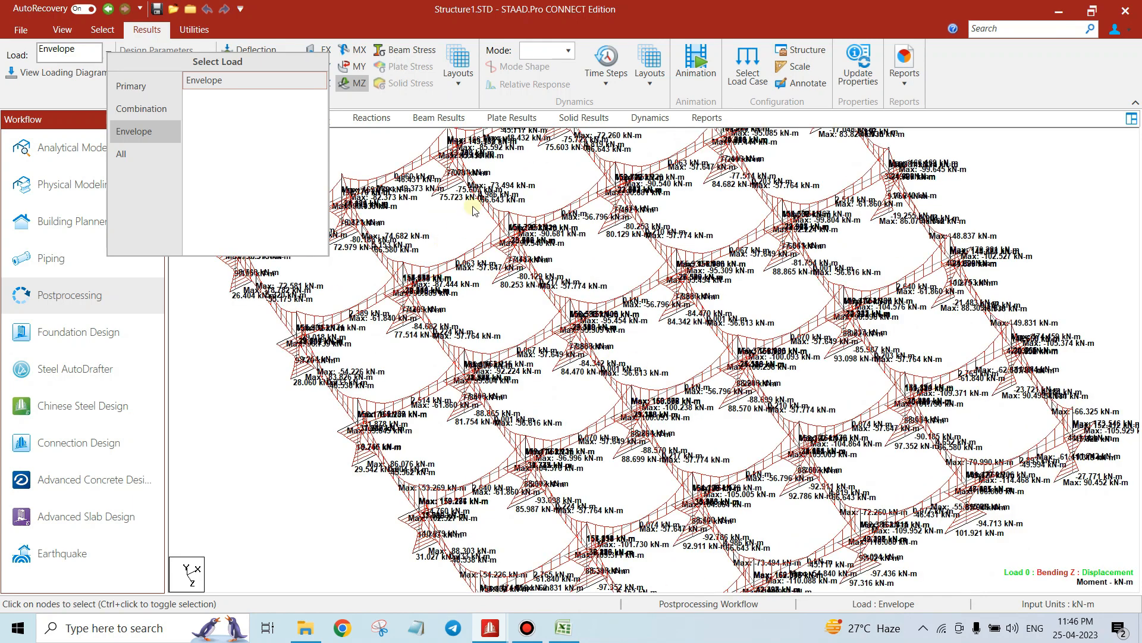
{"action": "scroll", "coordinate": [878, 357], "scroll_direction": "down", "scroll_amount": 1}
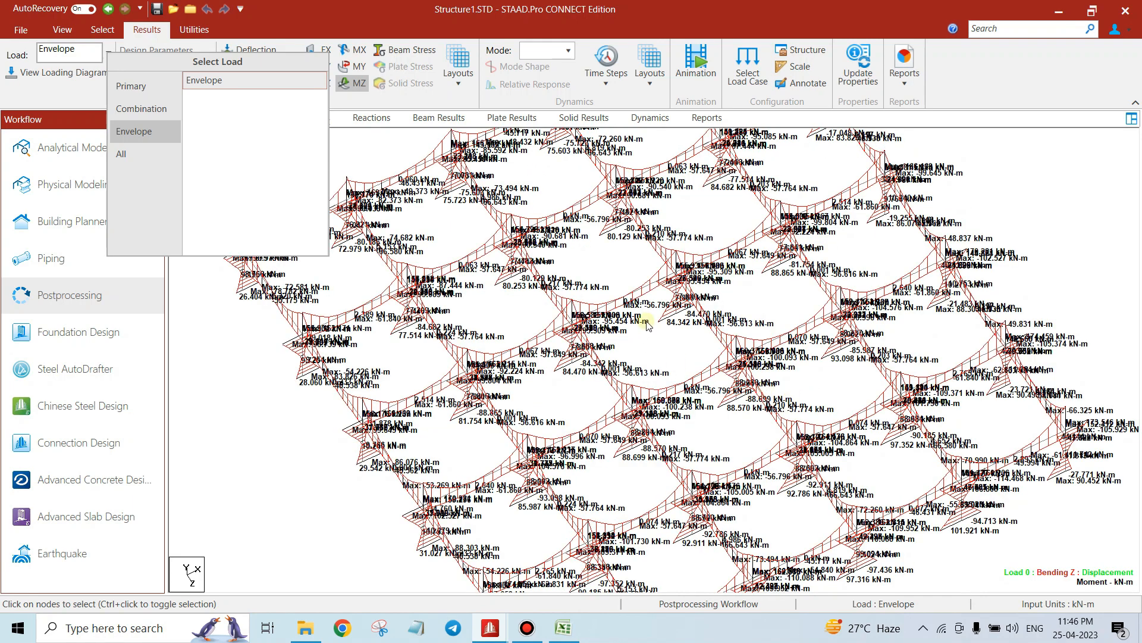
{"action": "scroll", "coordinate": [647, 325], "scroll_direction": "up", "scroll_amount": 4}
{"action": "scroll", "coordinate": [648, 257], "scroll_direction": "up", "scroll_amount": 2}
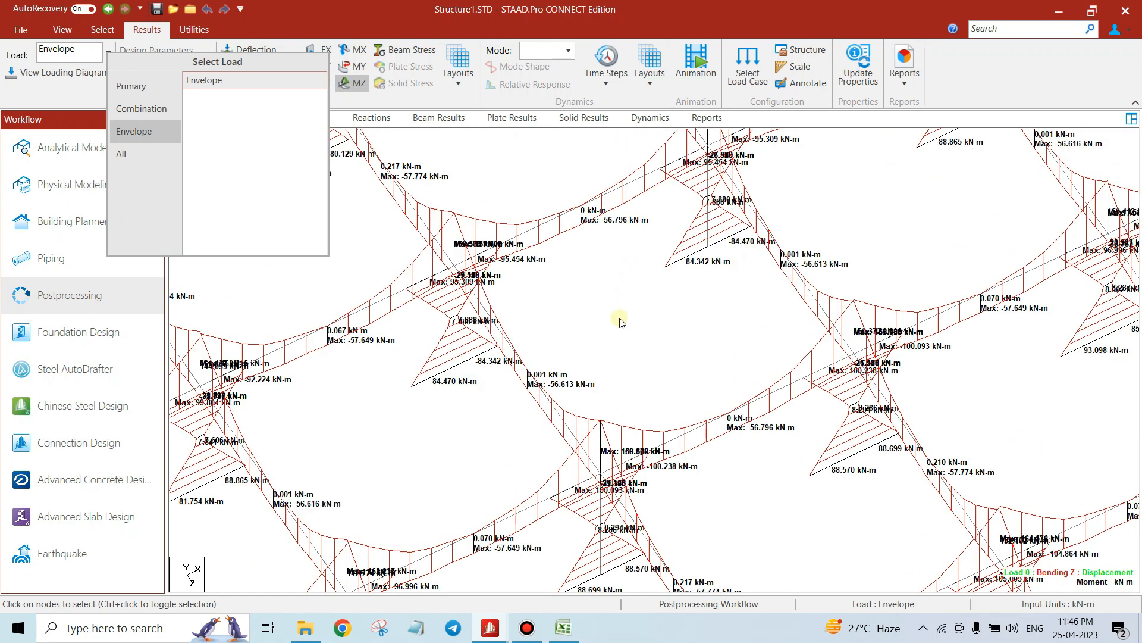
{"action": "scroll", "coordinate": [590, 250], "scroll_direction": "down", "scroll_amount": 1}
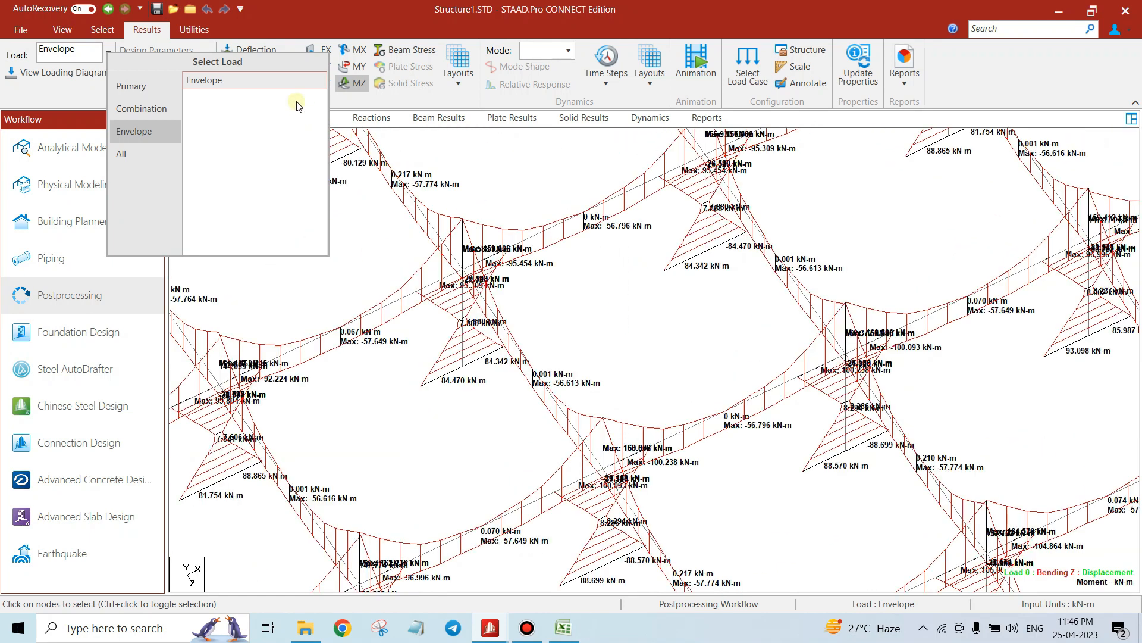
{"action": "left_click", "coordinate": [347, 84]}
{"action": "left_click", "coordinate": [348, 83]}
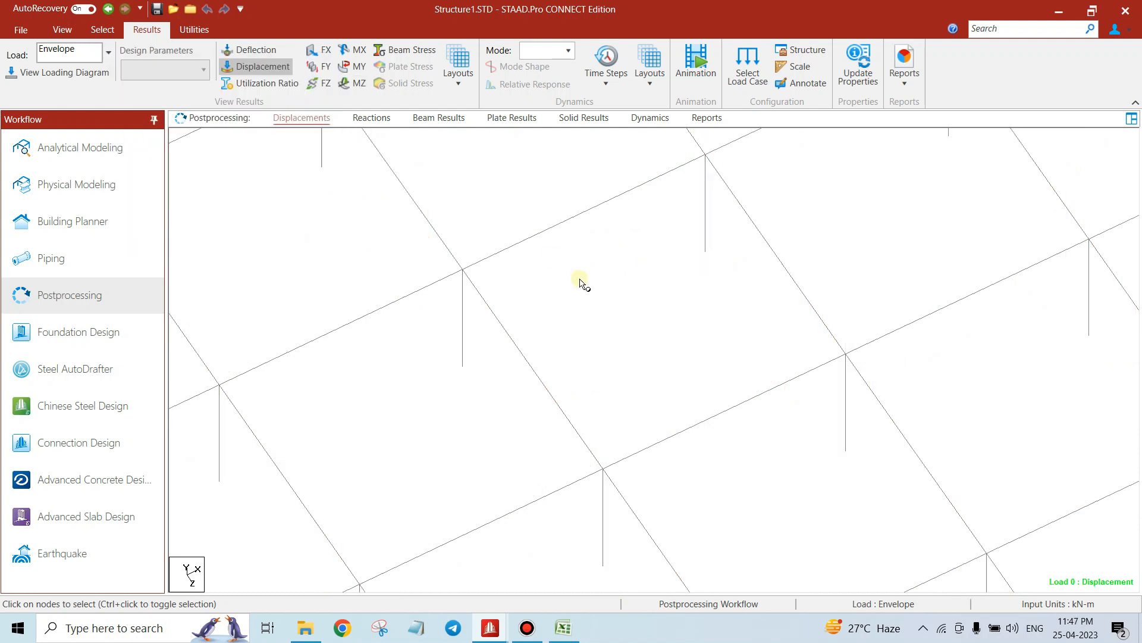
Show the FY shear force diagram for the envelope, examine the annotated member values and turn the diagram off
{"action": "scroll", "coordinate": [489, 255], "scroll_direction": "down", "scroll_amount": 3}
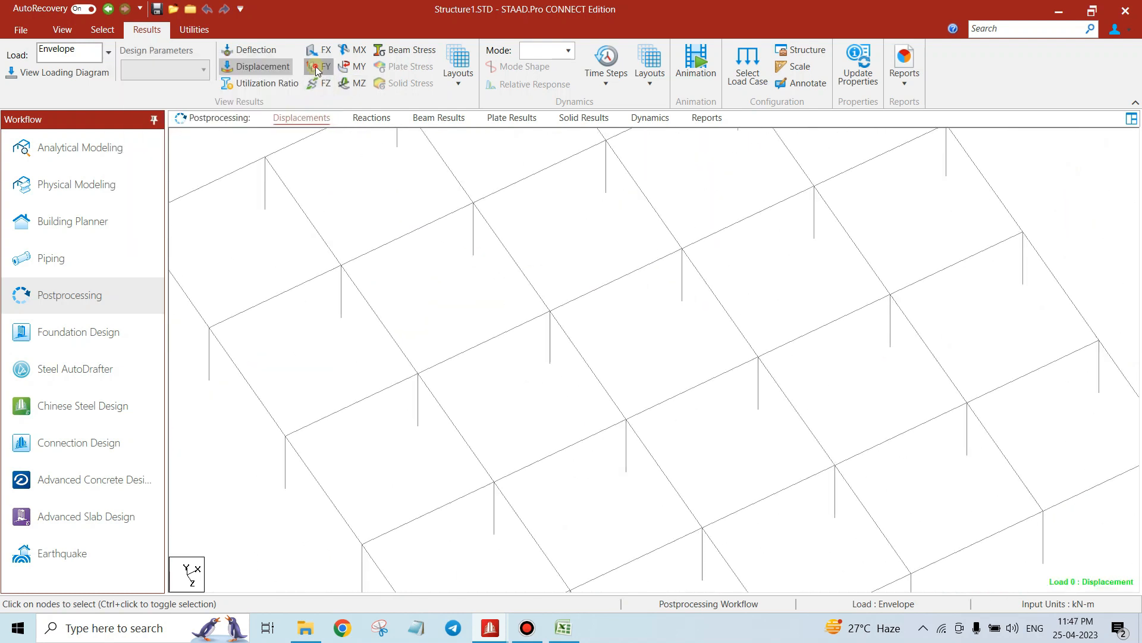
{"action": "scroll", "coordinate": [538, 308], "scroll_direction": "up", "scroll_amount": 4}
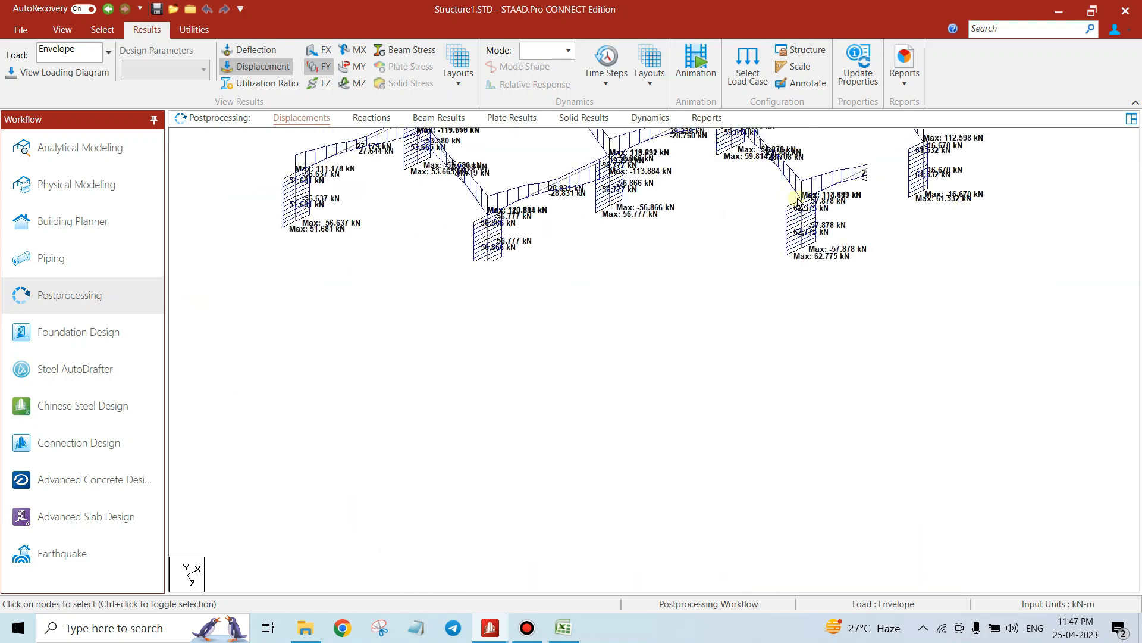
{"action": "scroll", "coordinate": [467, 273], "scroll_direction": "up", "scroll_amount": 5}
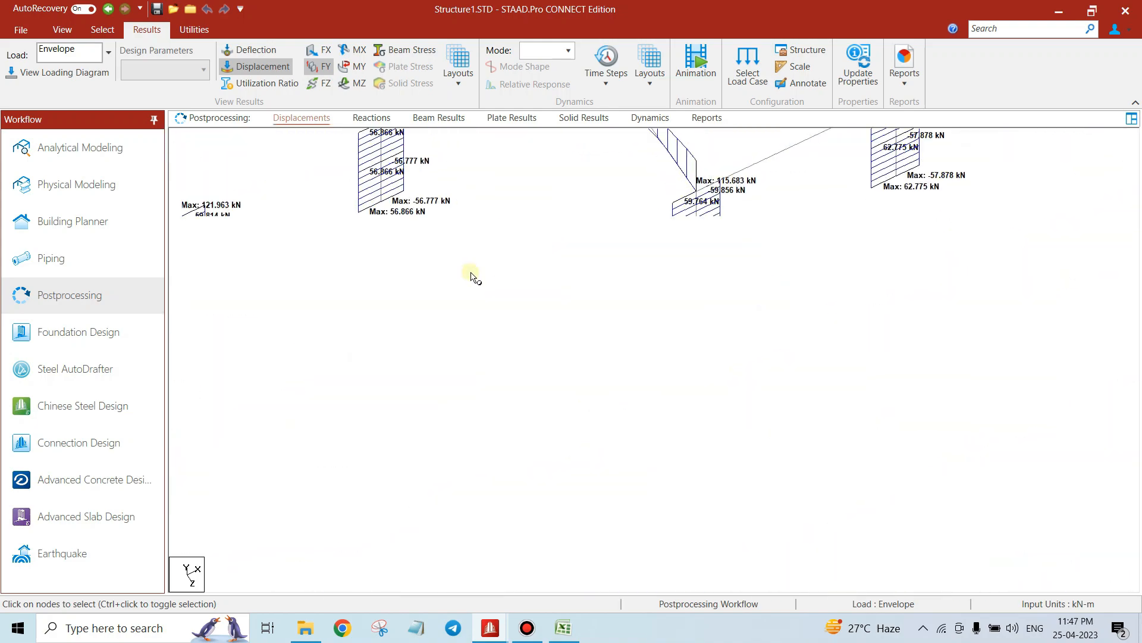
{"action": "scroll", "coordinate": [601, 268], "scroll_direction": "up", "scroll_amount": 4}
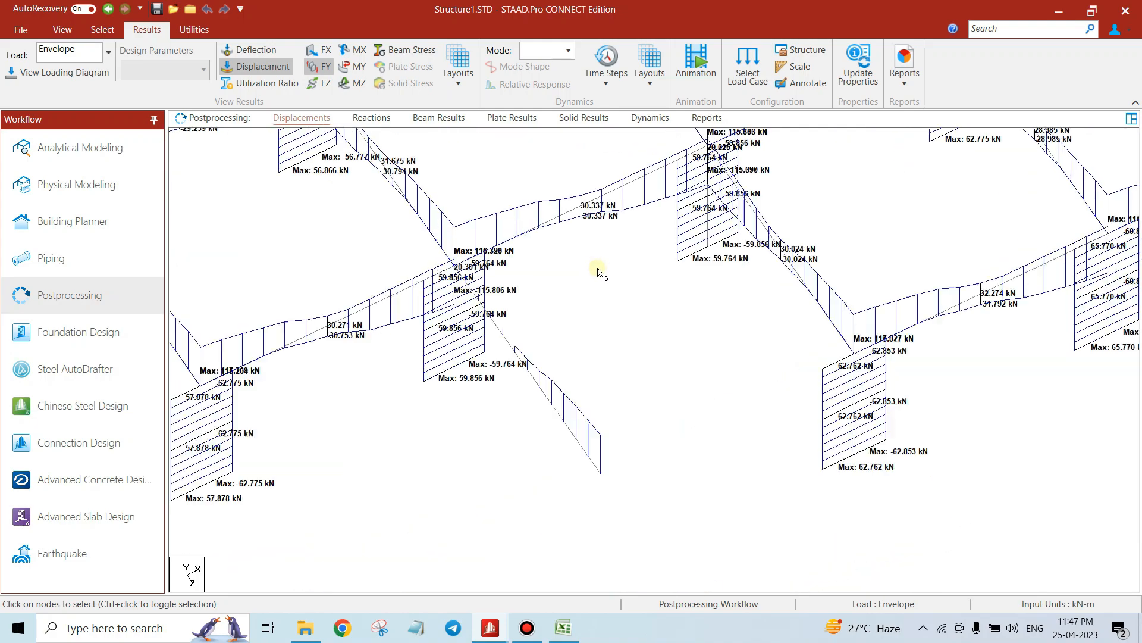
{"action": "scroll", "coordinate": [613, 271], "scroll_direction": "down", "scroll_amount": 2}
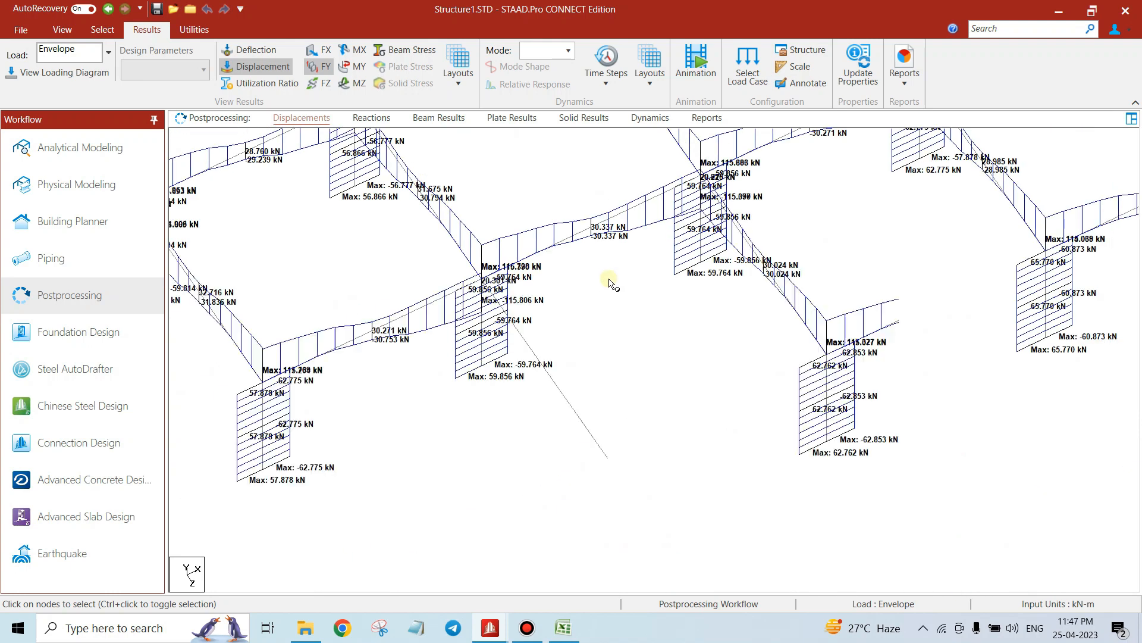
{"action": "scroll", "coordinate": [588, 282], "scroll_direction": "down", "scroll_amount": 2}
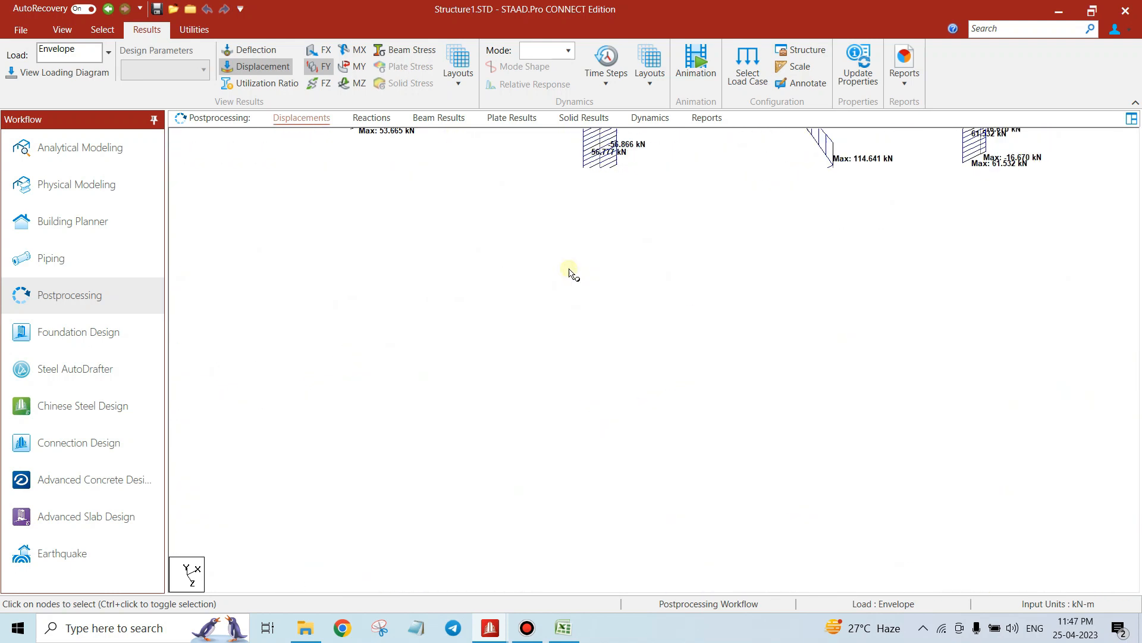
{"action": "left_click", "coordinate": [321, 66]}
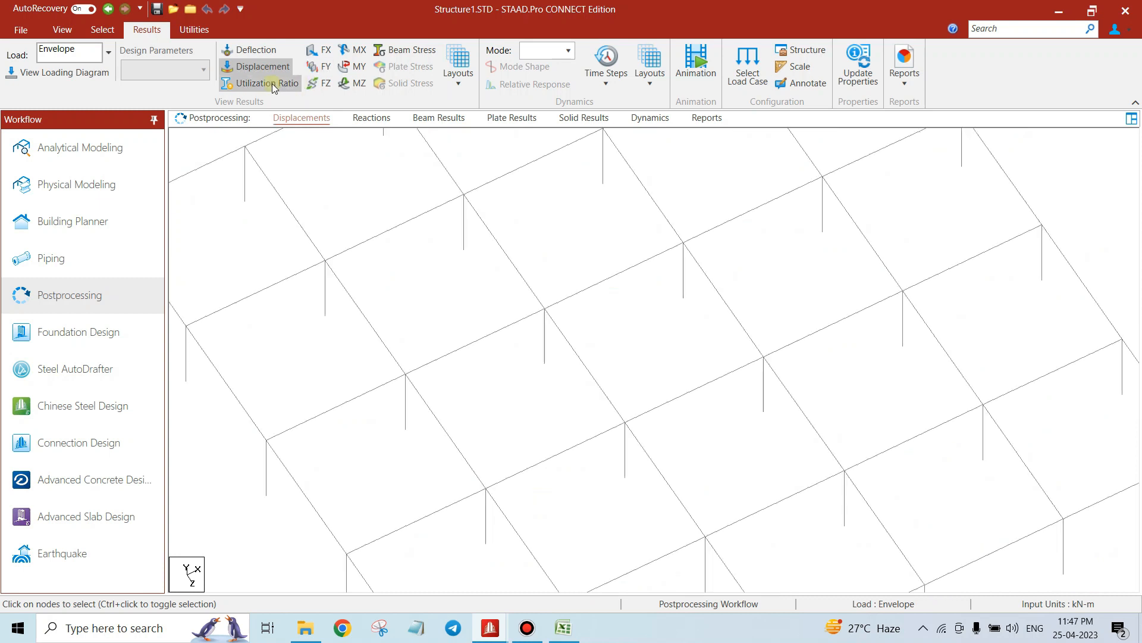
Turn the displacement diagram off and on again, and annotate the Max Resultant displacement of the beams
{"action": "left_click", "coordinate": [260, 67]}
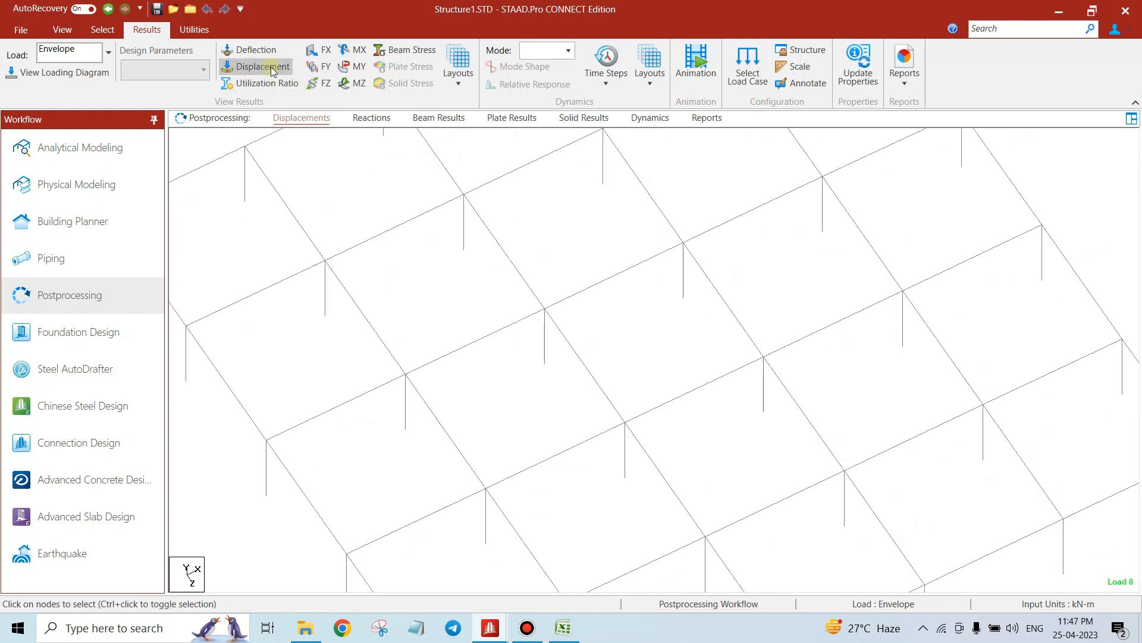
{"action": "left_click", "coordinate": [256, 67]}
{"action": "left_click", "coordinate": [801, 83]}
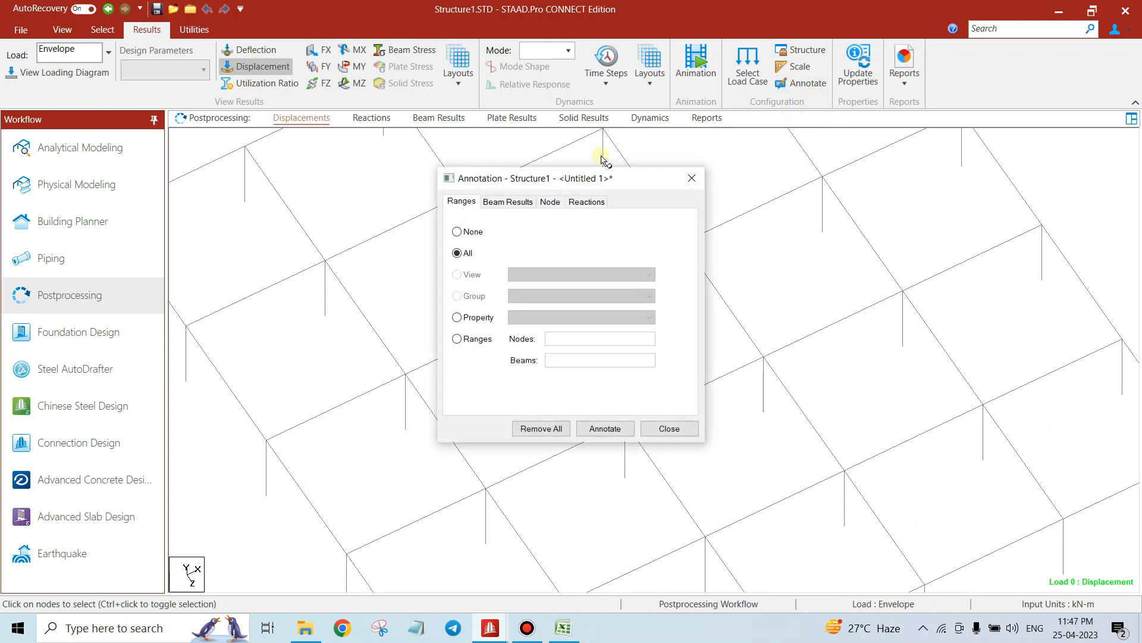
{"action": "left_click", "coordinate": [512, 201]}
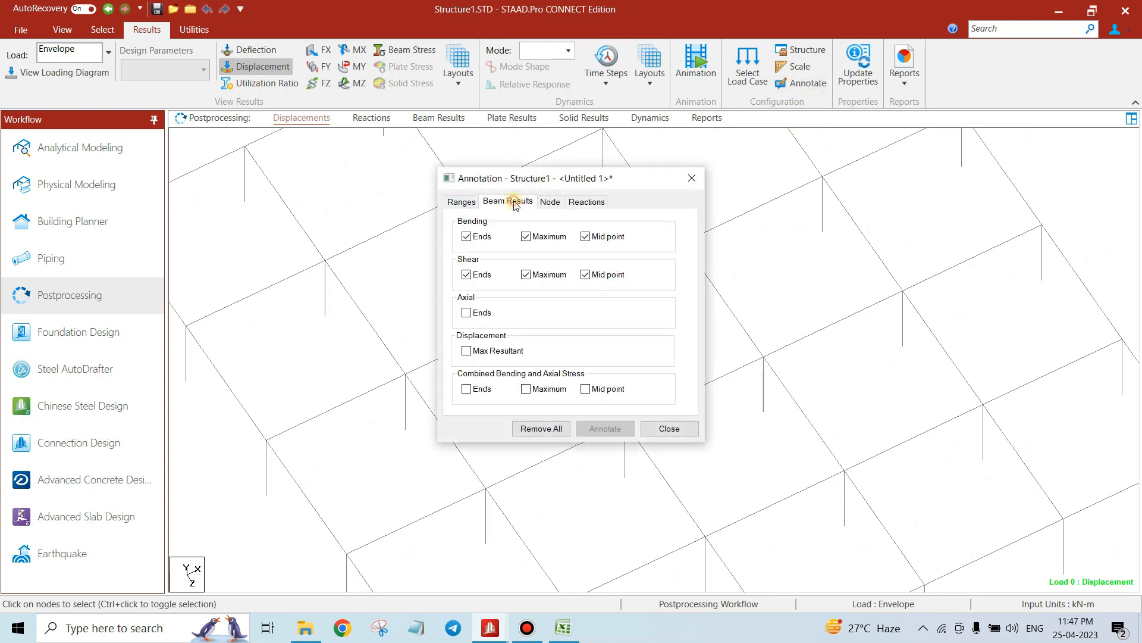
{"action": "left_click", "coordinate": [491, 352]}
{"action": "left_click", "coordinate": [605, 429]}
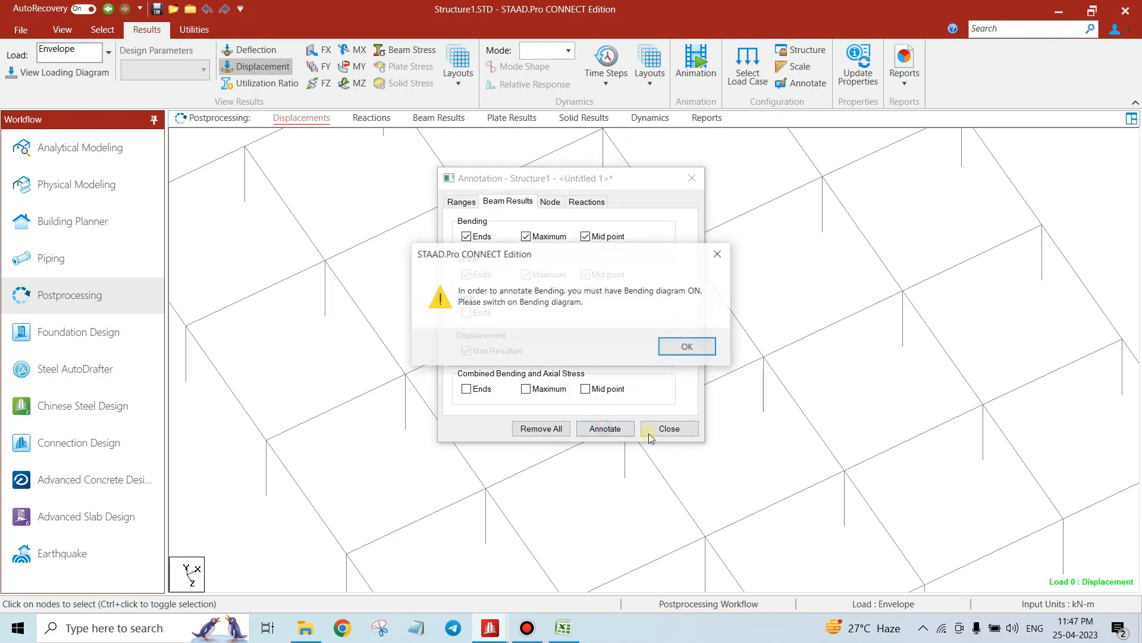
{"action": "left_click", "coordinate": [684, 345]}
{"action": "left_click", "coordinate": [714, 254]}
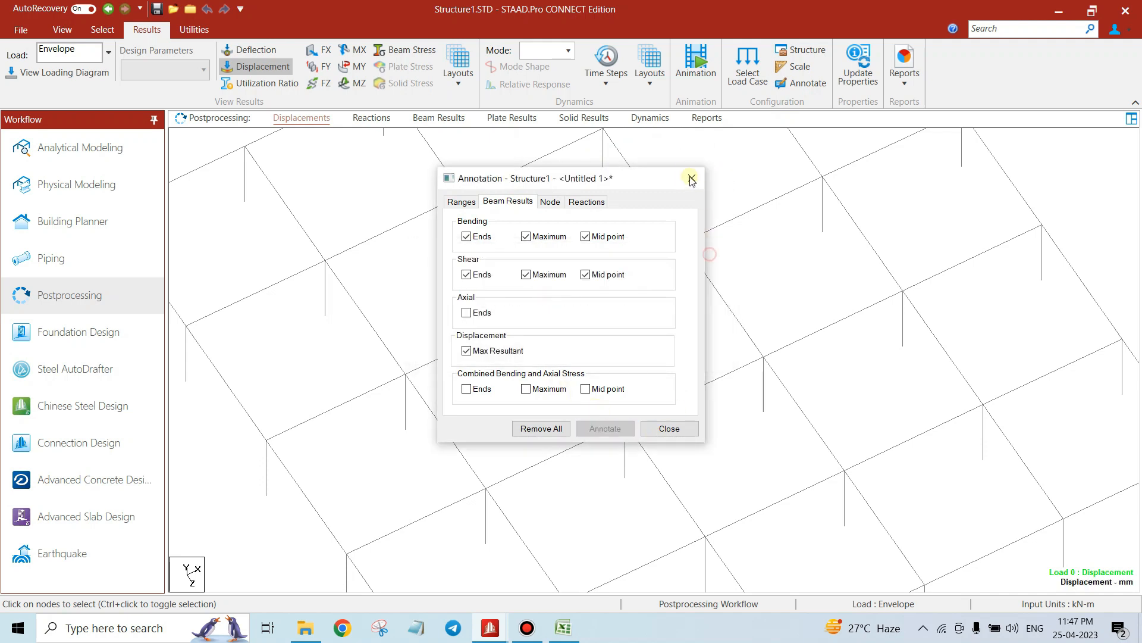
Turn off the displacement diagram, reload the results by switching to Analytical Modeling and back to Postprocessing, and maximize the structure view
{"action": "left_click", "coordinate": [692, 178]}
{"action": "left_click", "coordinate": [265, 69]}
{"action": "left_click", "coordinate": [119, 152]}
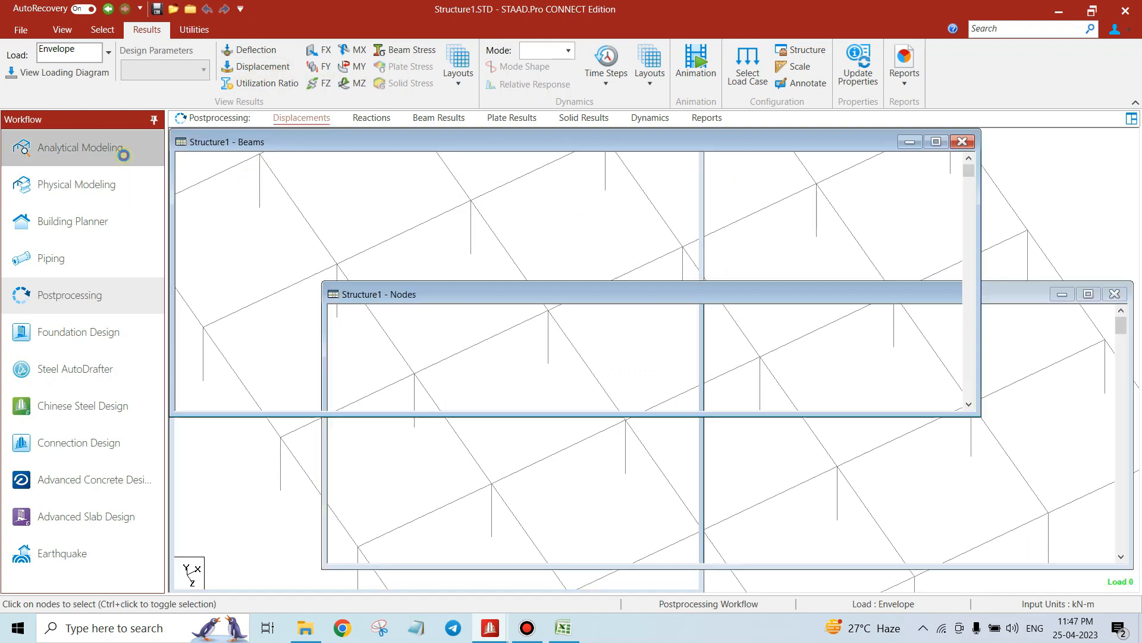
{"action": "left_click", "coordinate": [117, 282]}
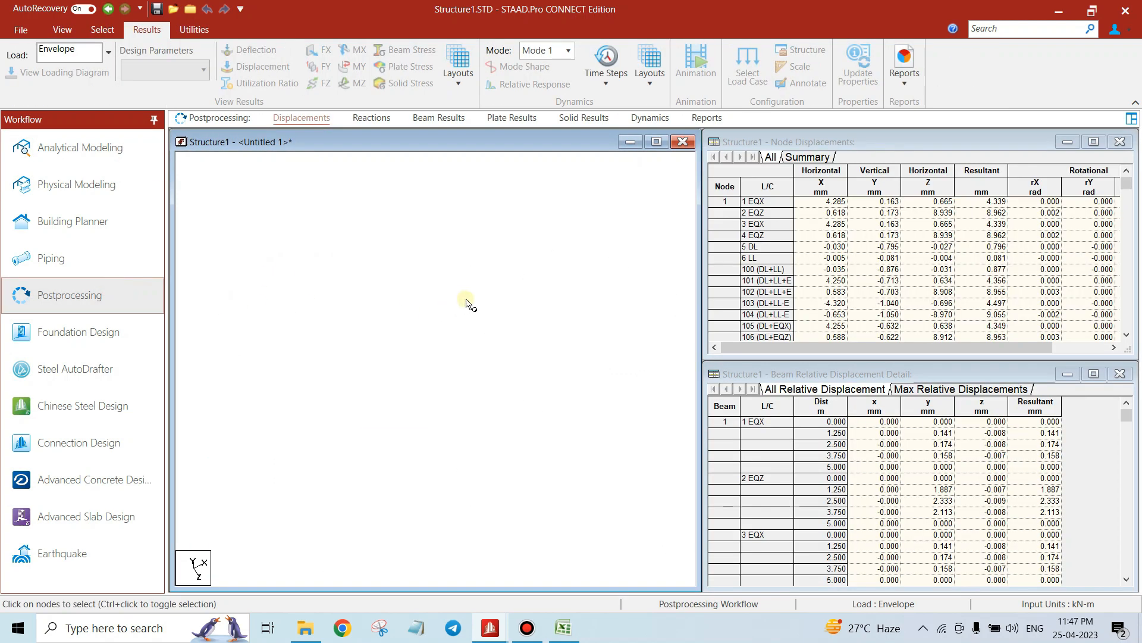
{"action": "left_click", "coordinate": [657, 141]}
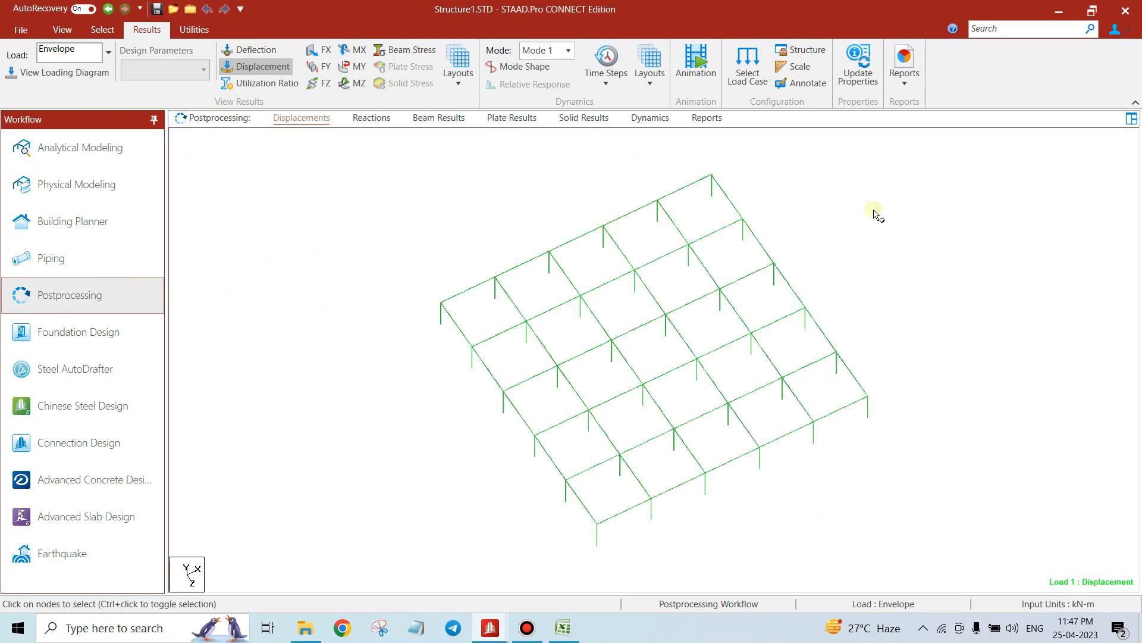
Annotate the beams of the reloaded displacement view with their Max Resultant displacement
{"action": "left_click", "coordinate": [803, 83]}
{"action": "left_click", "coordinate": [485, 198]}
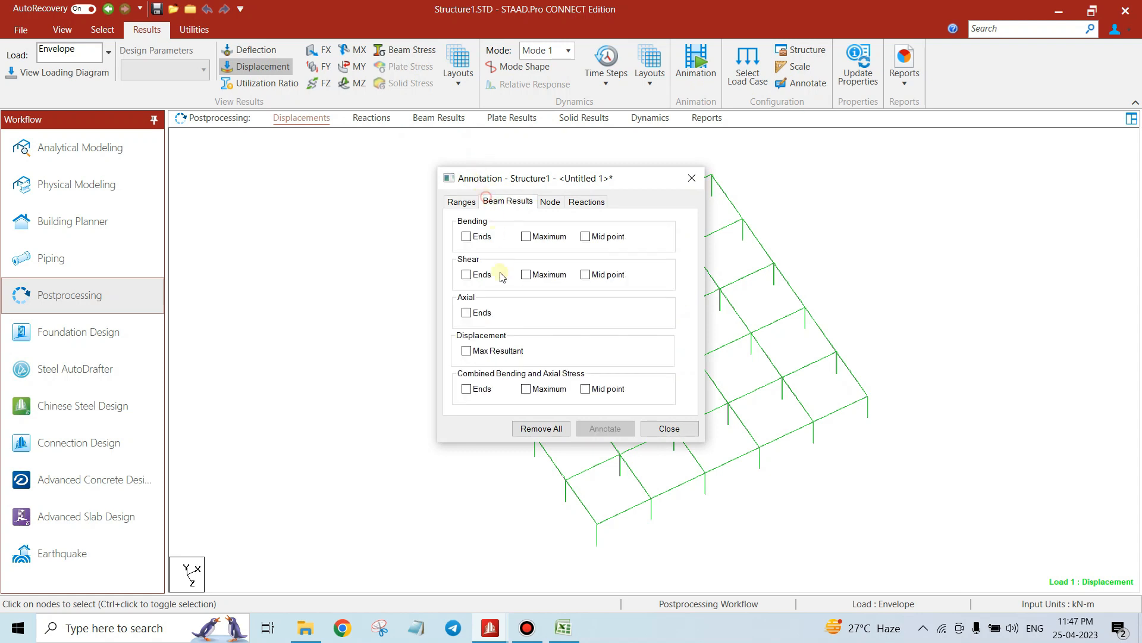
{"action": "left_click", "coordinate": [605, 429]}
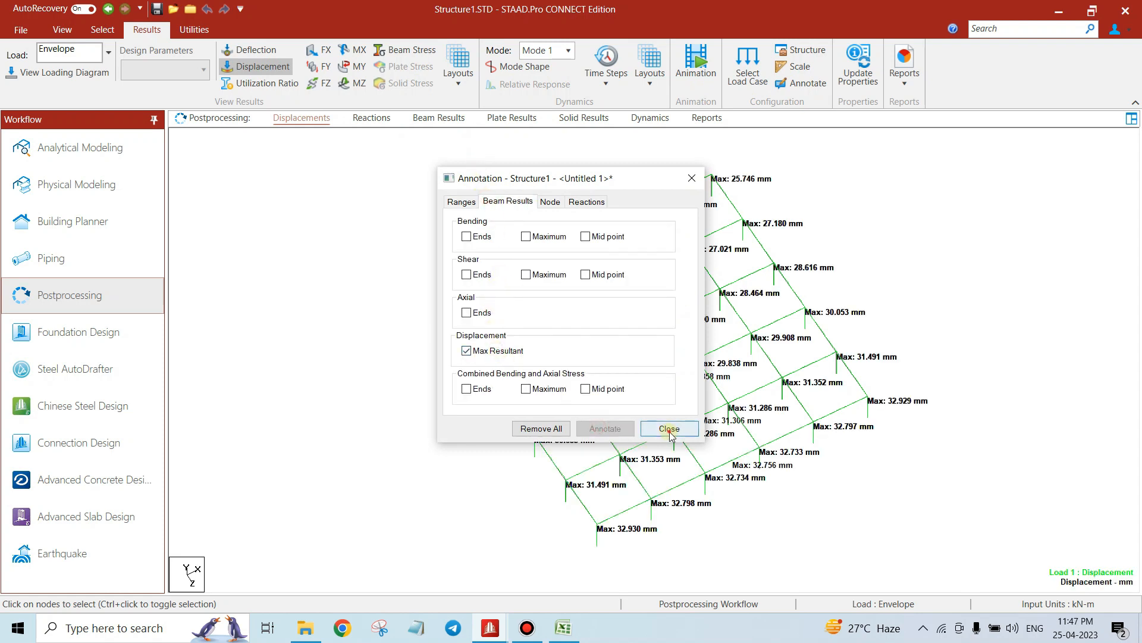
{"action": "left_click", "coordinate": [670, 428]}
{"action": "scroll", "coordinate": [740, 288], "scroll_direction": "up", "scroll_amount": 5}
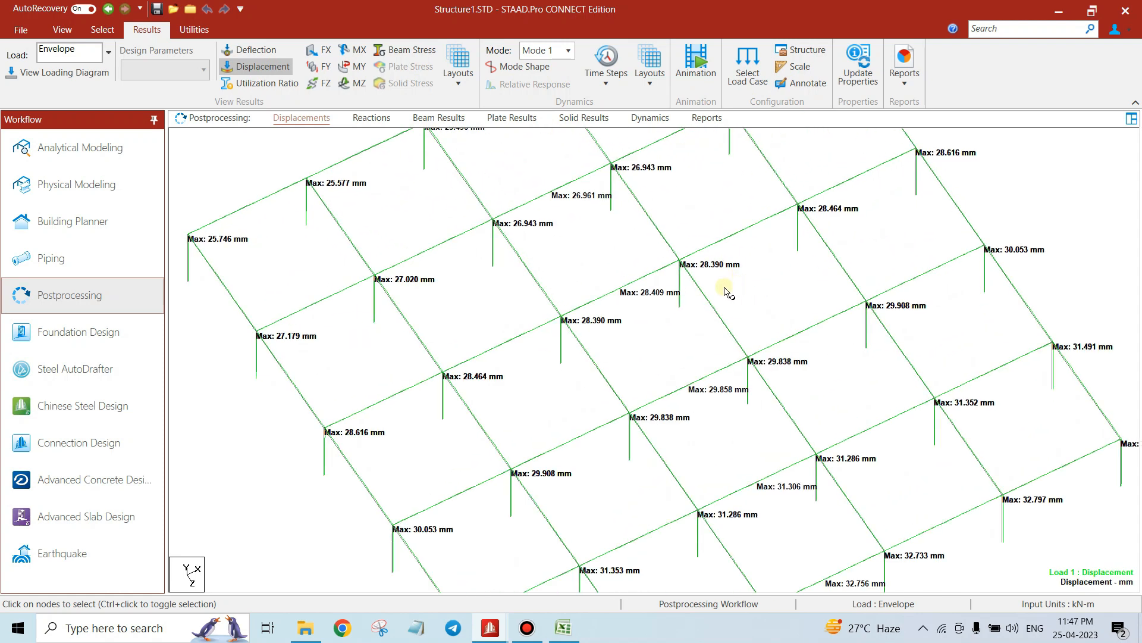
{"action": "scroll", "coordinate": [684, 256], "scroll_direction": "up", "scroll_amount": 1}
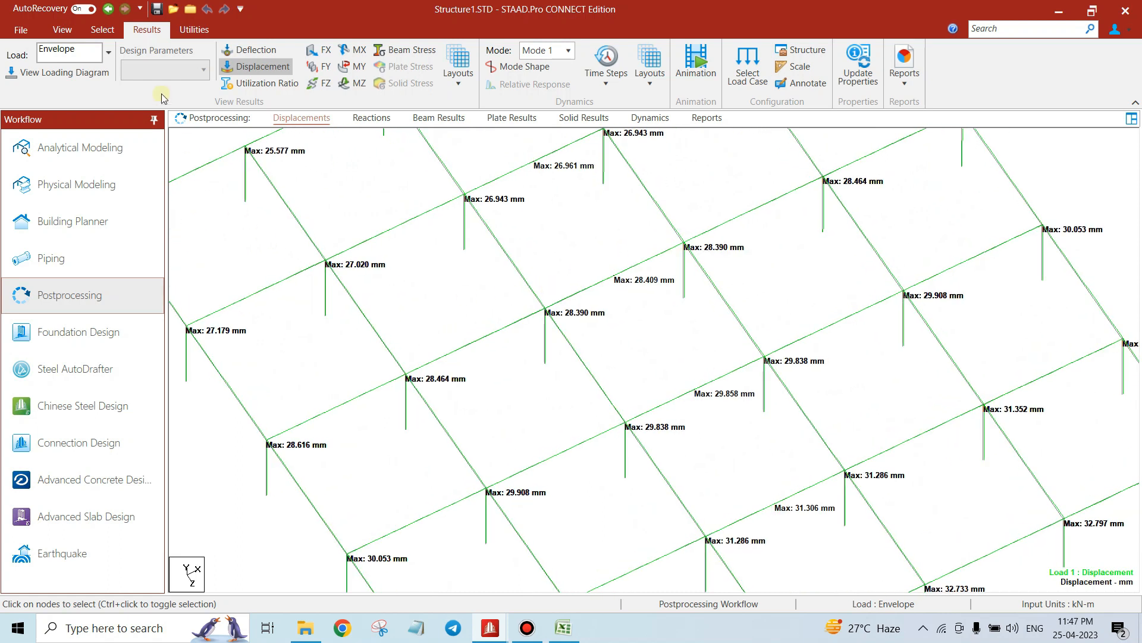
Show the displacement results for load combination 100: (DL+LL)
{"action": "left_click", "coordinate": [108, 52]}
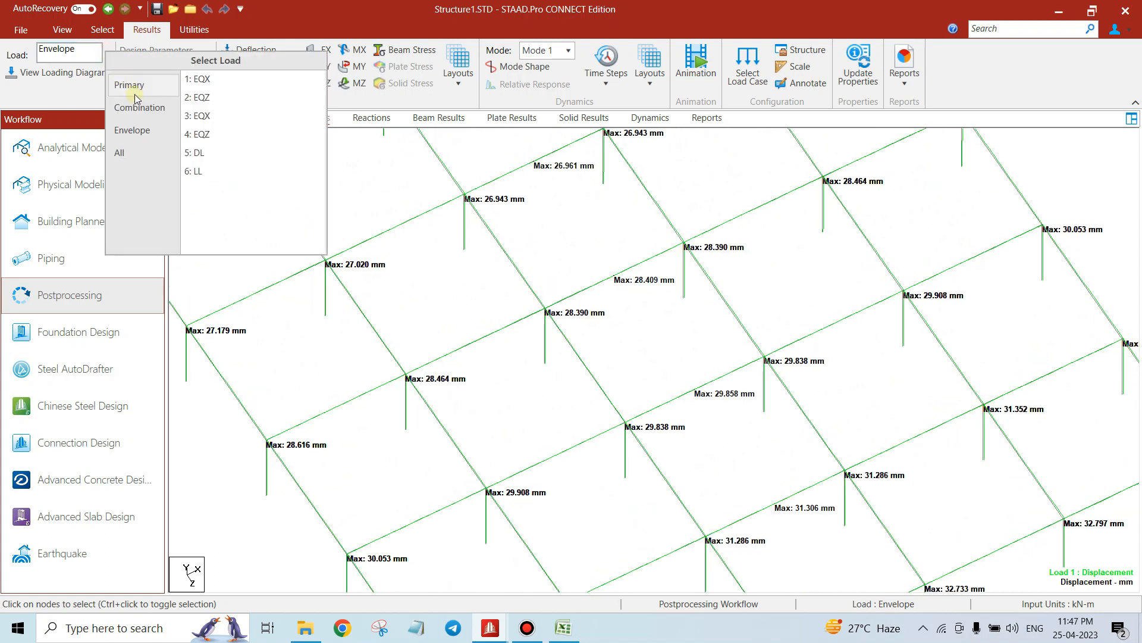
{"action": "left_click", "coordinate": [139, 107]}
{"action": "left_click", "coordinate": [237, 80]}
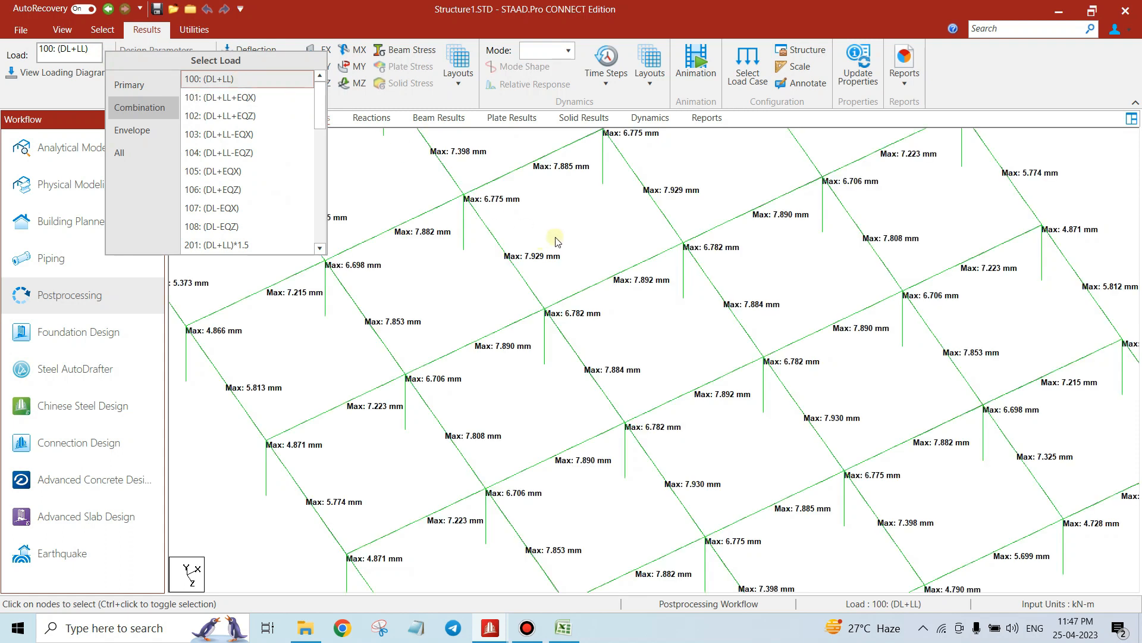
{"action": "left_click", "coordinate": [108, 52]}
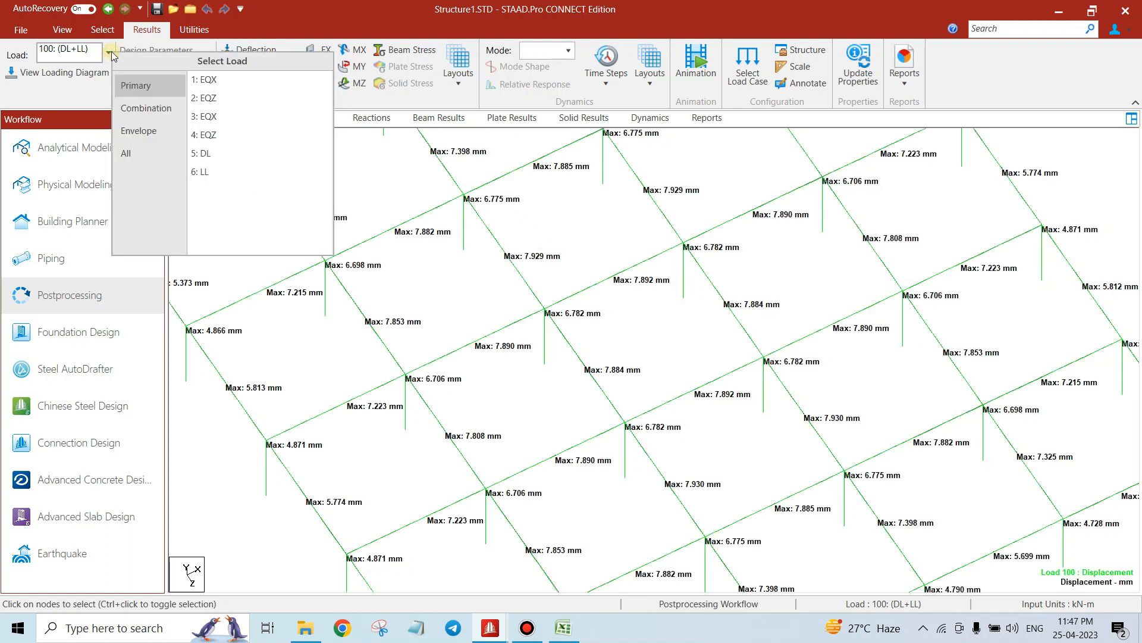
{"action": "left_click", "coordinate": [474, 296]}
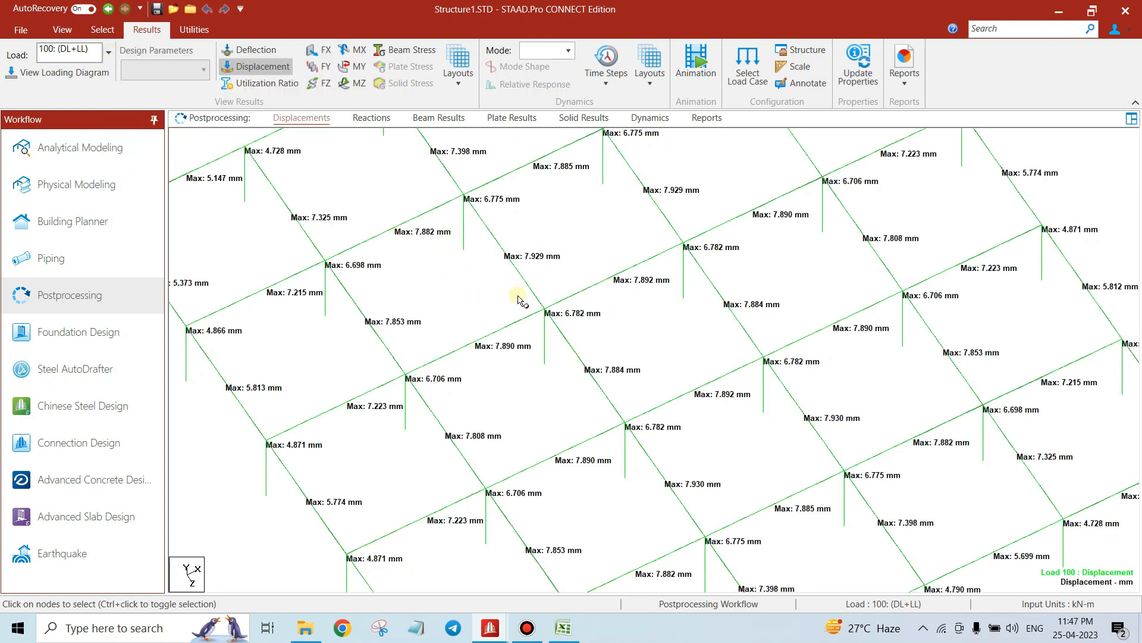
Examine the annotated maximum displacements of the floor beams and columns under the DL+LL combination
{"action": "scroll", "coordinate": [500, 309], "scroll_direction": "down", "scroll_amount": 1}
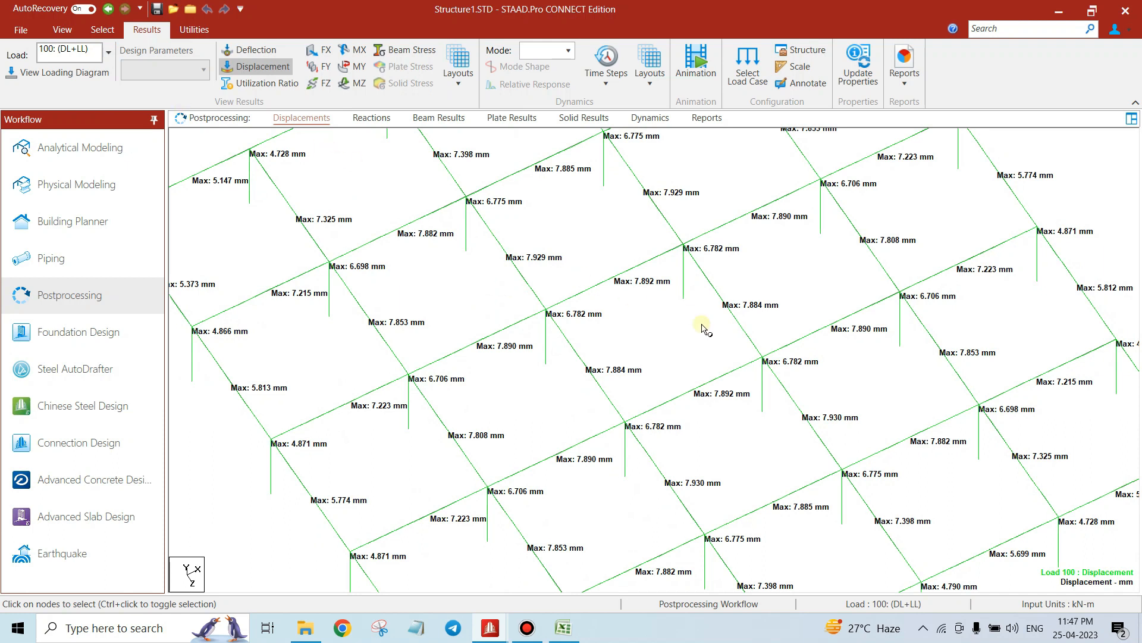
{"action": "scroll", "coordinate": [708, 328], "scroll_direction": "up", "scroll_amount": 2}
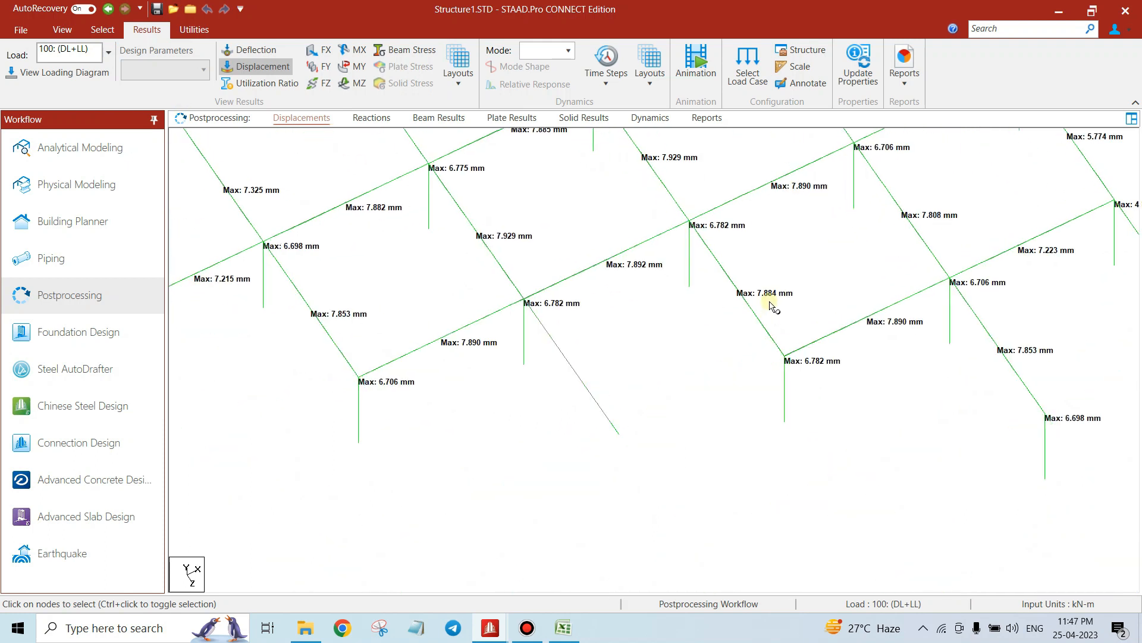
{"action": "scroll", "coordinate": [439, 220], "scroll_direction": "up", "scroll_amount": 3}
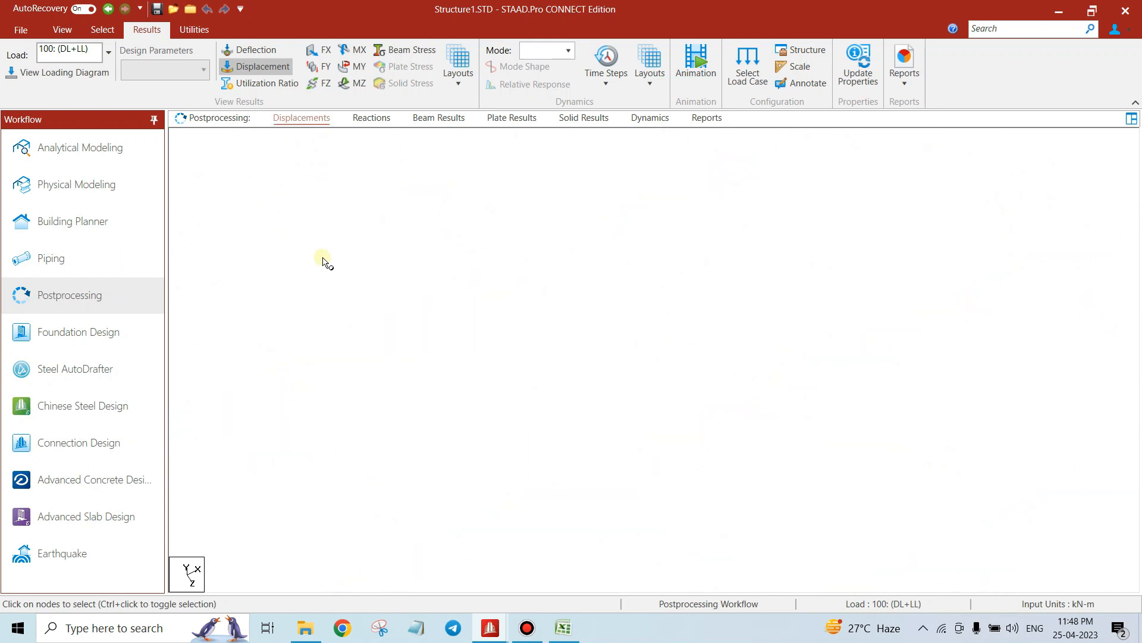
{"action": "scroll", "coordinate": [272, 360], "scroll_direction": "up", "scroll_amount": 2}
{"action": "scroll", "coordinate": [298, 333], "scroll_direction": "down", "scroll_amount": 1}
{"action": "scroll", "coordinate": [680, 340], "scroll_direction": "down", "scroll_amount": 1}
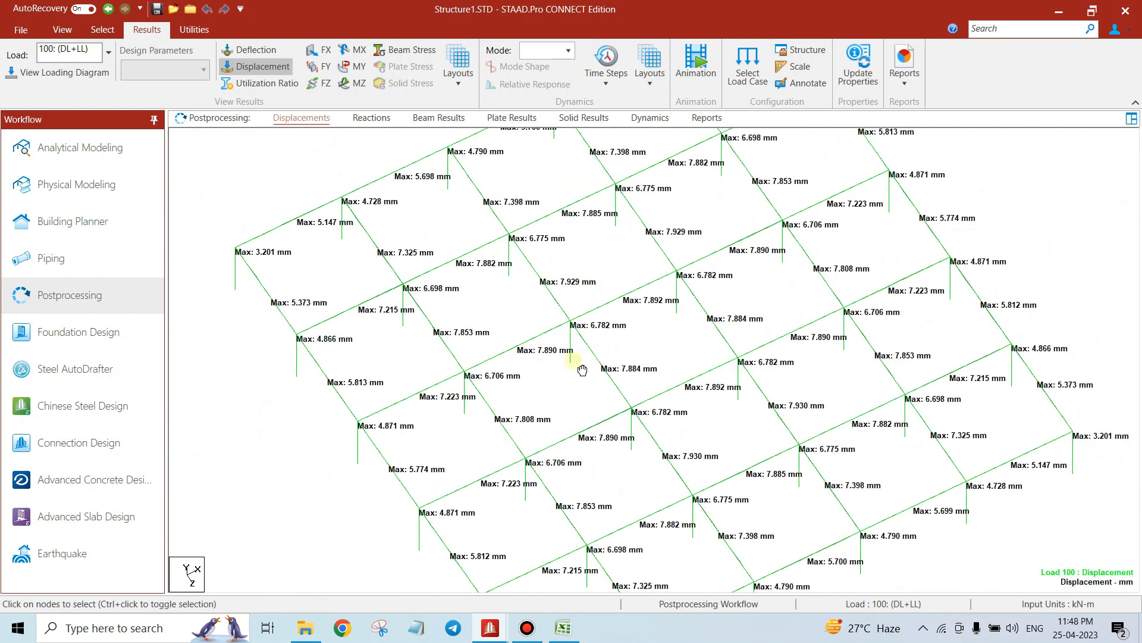
{"action": "scroll", "coordinate": [541, 298], "scroll_direction": "down", "scroll_amount": 1}
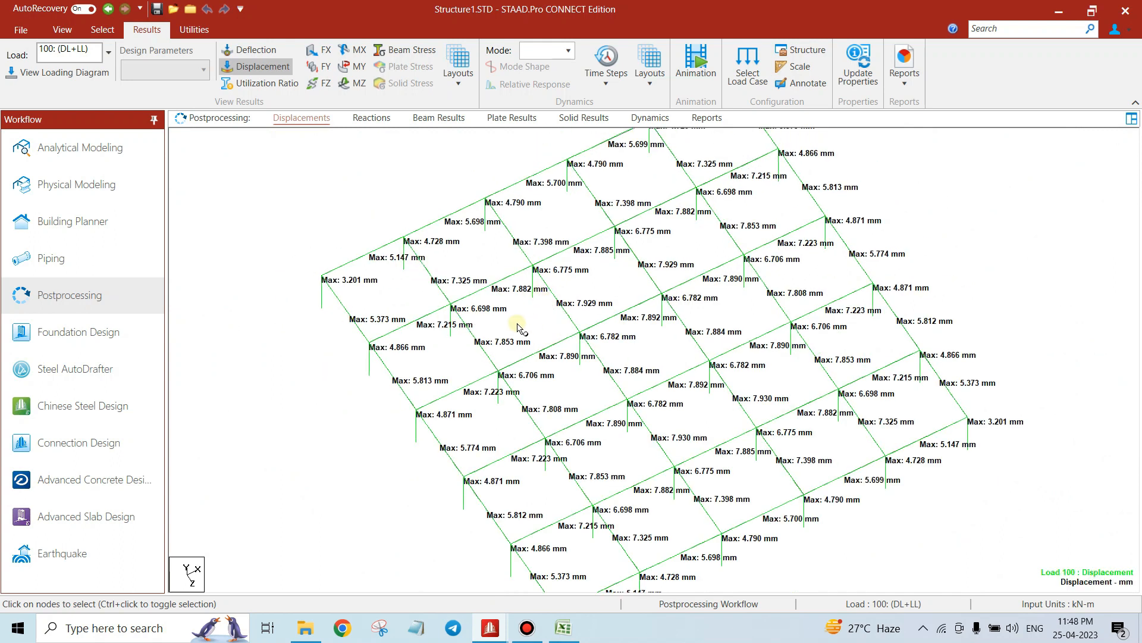
{"action": "scroll", "coordinate": [501, 320], "scroll_direction": "down", "scroll_amount": 1}
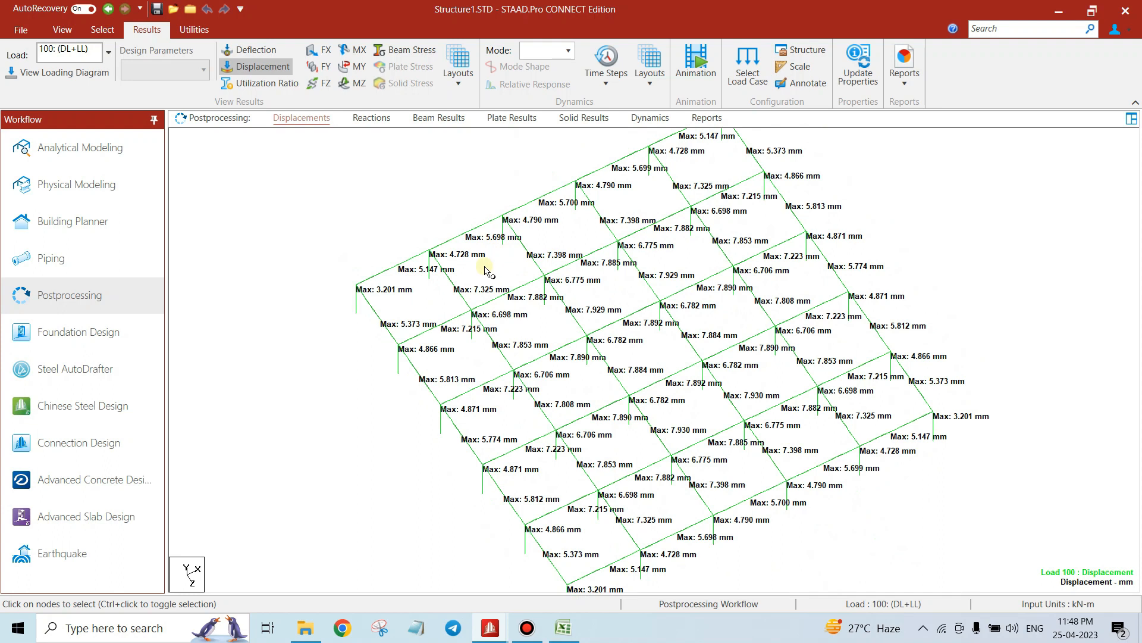
Return to the Analytical Modeling workflow and display the whole structure
{"action": "left_click", "coordinate": [84, 150]}
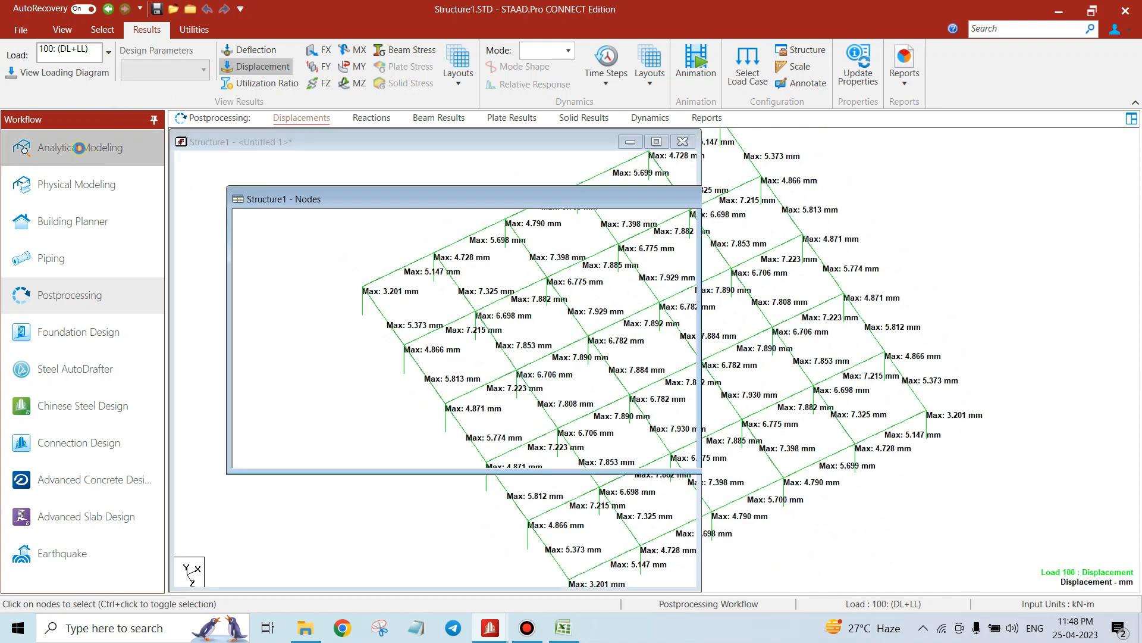
{"action": "scroll", "coordinate": [570, 332], "scroll_direction": "up", "scroll_amount": 2}
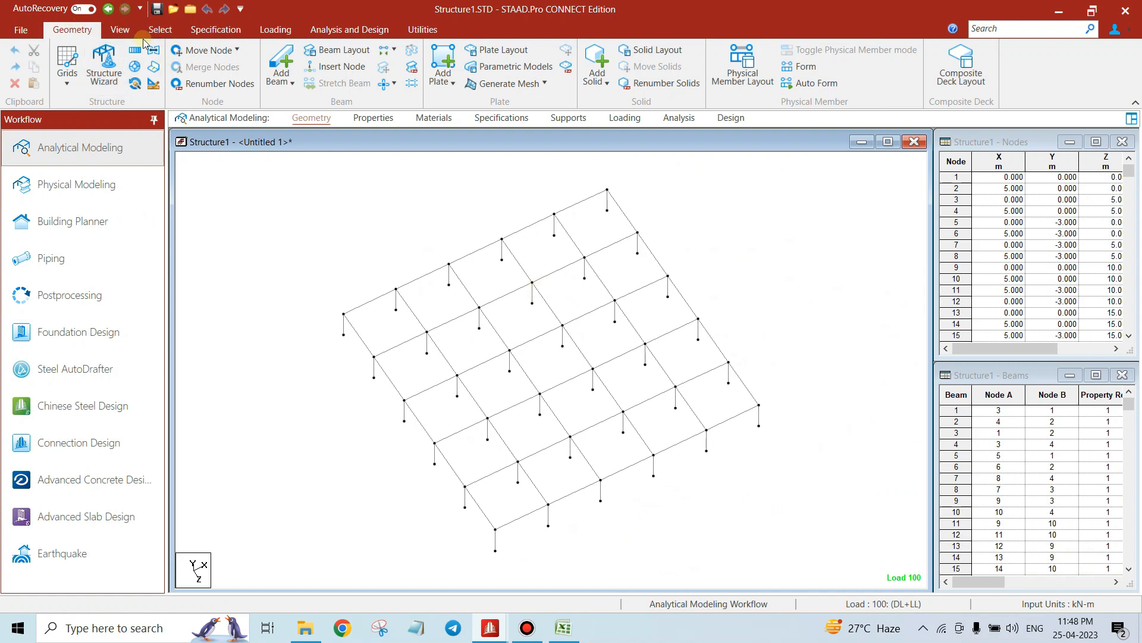
{"action": "left_click", "coordinate": [119, 30]}
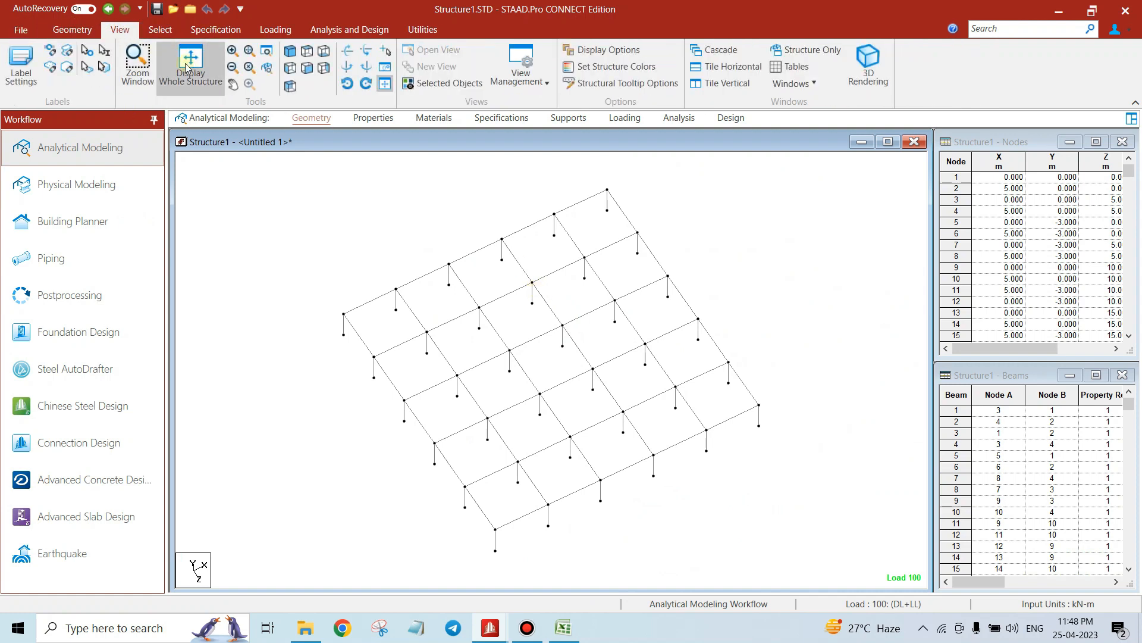
{"action": "left_click", "coordinate": [190, 63]}
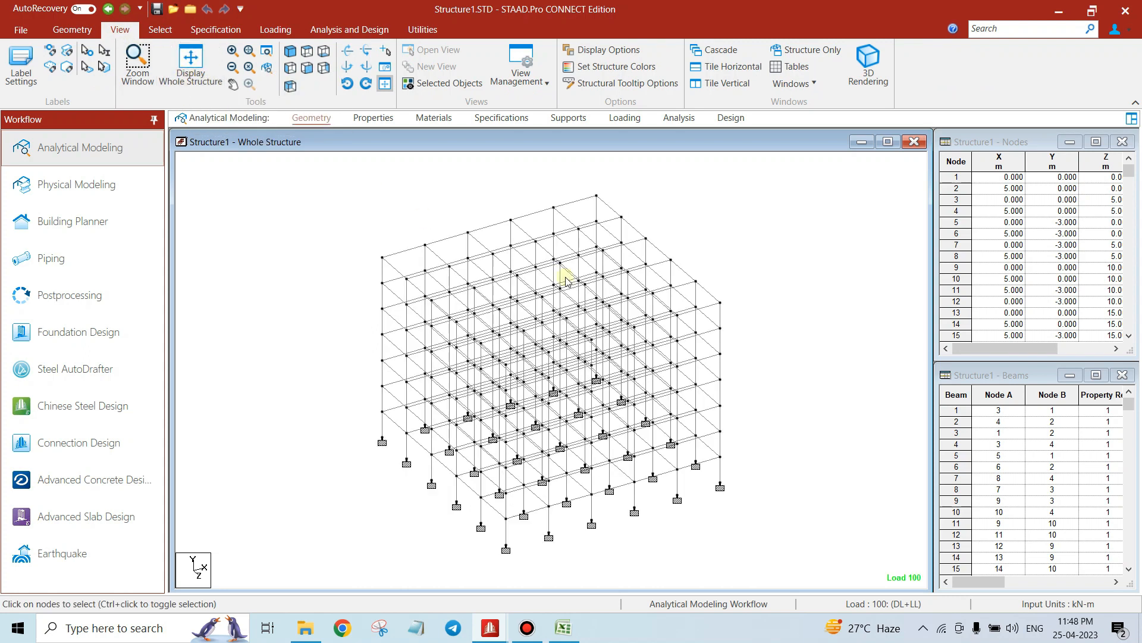
{"action": "scroll", "coordinate": [610, 304], "scroll_direction": "down", "scroll_amount": 1}
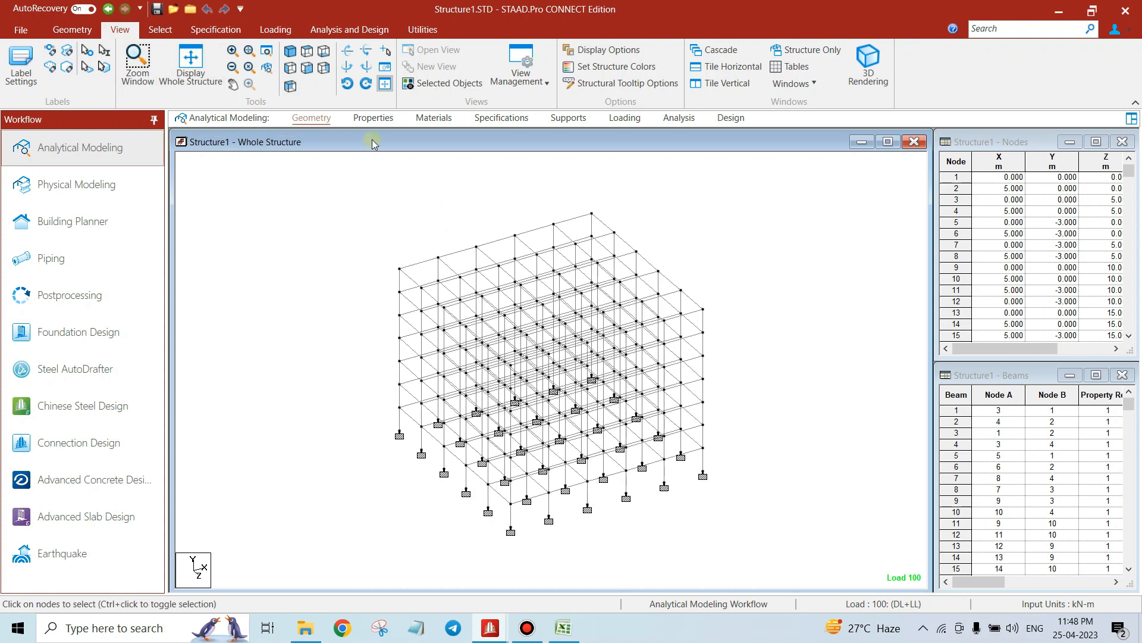
Show the building in front elevation and select all support nodes at its base
{"action": "left_click", "coordinate": [307, 67]}
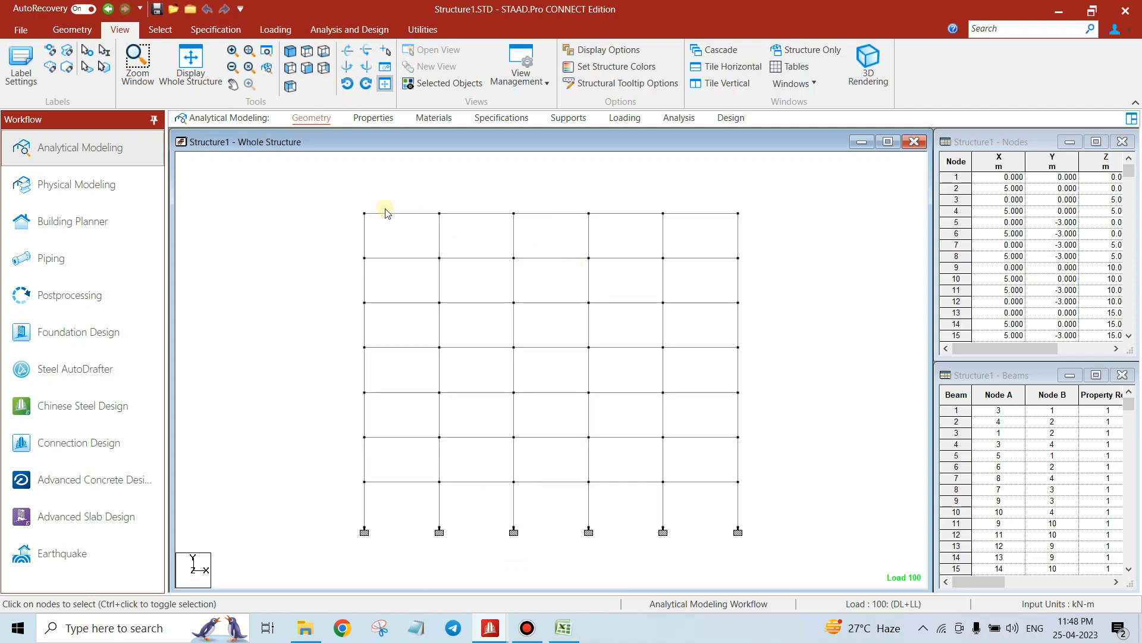
{"action": "left_click", "coordinate": [160, 30]}
{"action": "left_click", "coordinate": [17, 59]}
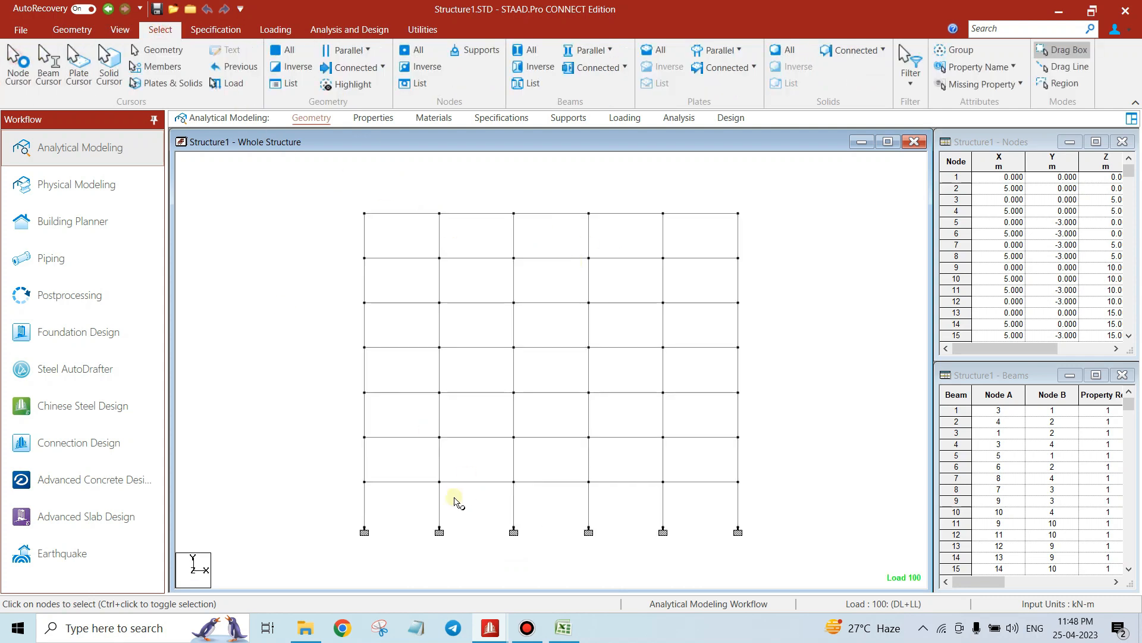
{"action": "left_click_drag", "start_coordinate": [338, 517], "coordinate": [815, 586]}
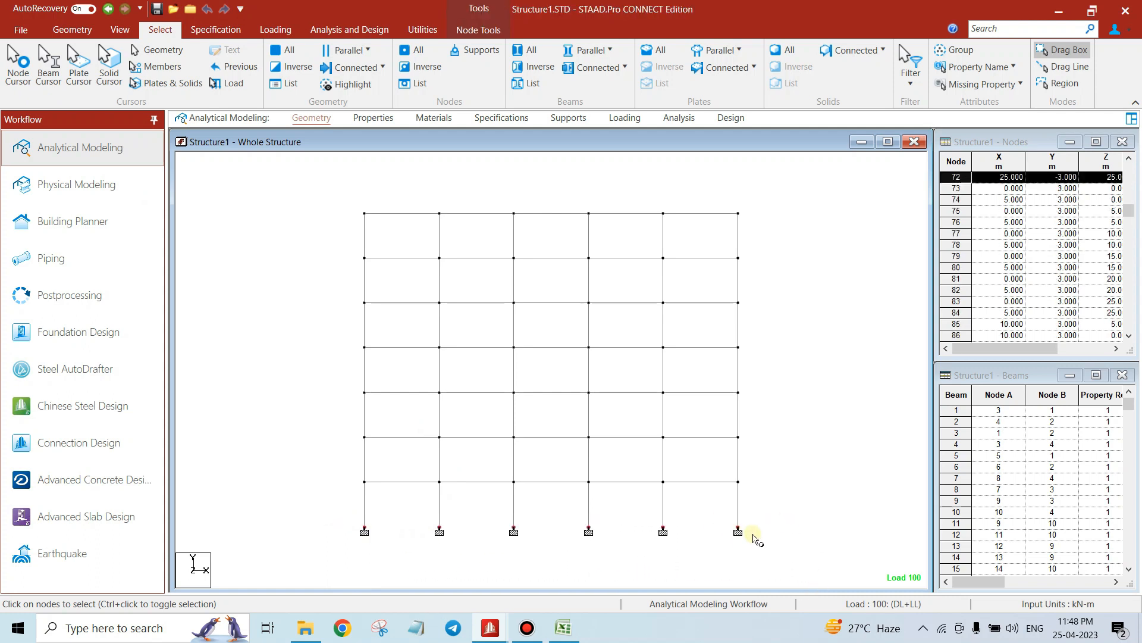
Start a support reactions report for the selected base nodes in Postprocessing and remove all load cases from its selection
{"action": "left_click", "coordinate": [68, 292]}
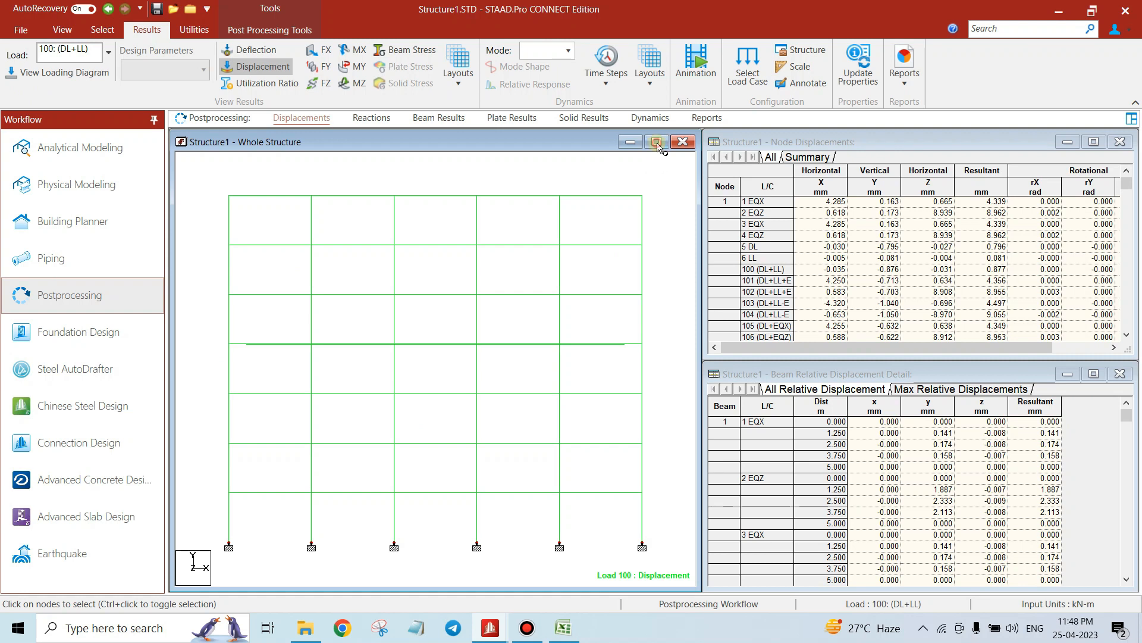
{"action": "left_click", "coordinate": [657, 143]}
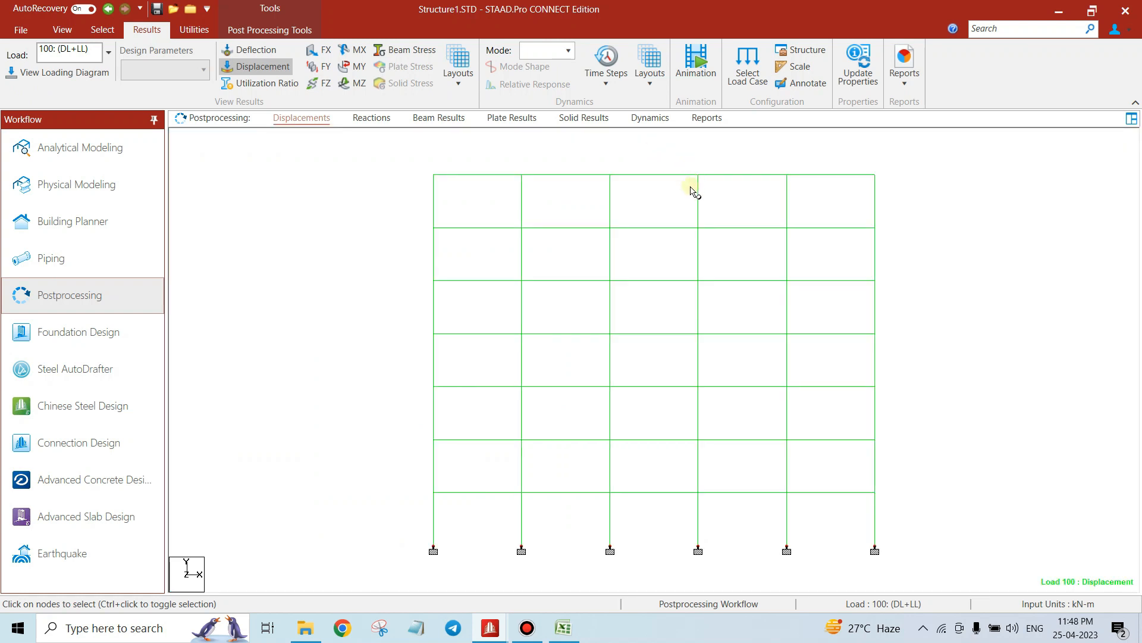
{"action": "left_click", "coordinate": [904, 76]}
{"action": "left_click", "coordinate": [934, 127]}
{"action": "left_click", "coordinate": [441, 214]}
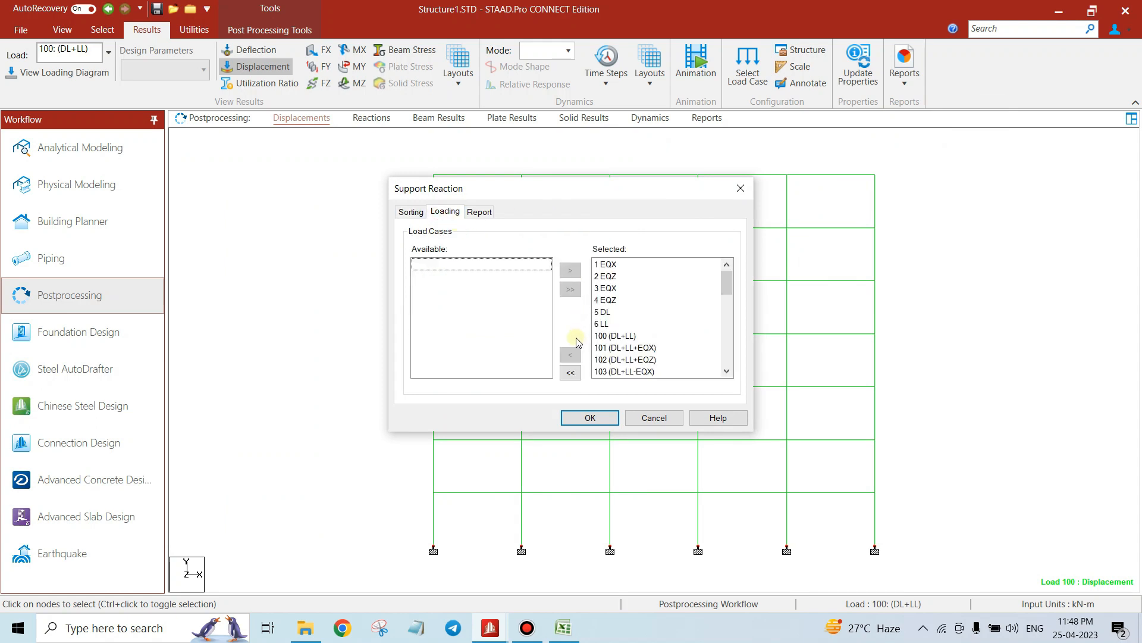
{"action": "left_click", "coordinate": [570, 373]}
Add load combinations 100 (DL+LL) through 108 (DL-EQZ) to the support reaction report and generate the table
{"action": "scroll", "coordinate": [510, 322], "scroll_direction": "down", "scroll_amount": 4}
{"action": "scroll", "coordinate": [485, 315], "scroll_direction": "up", "scroll_amount": 2}
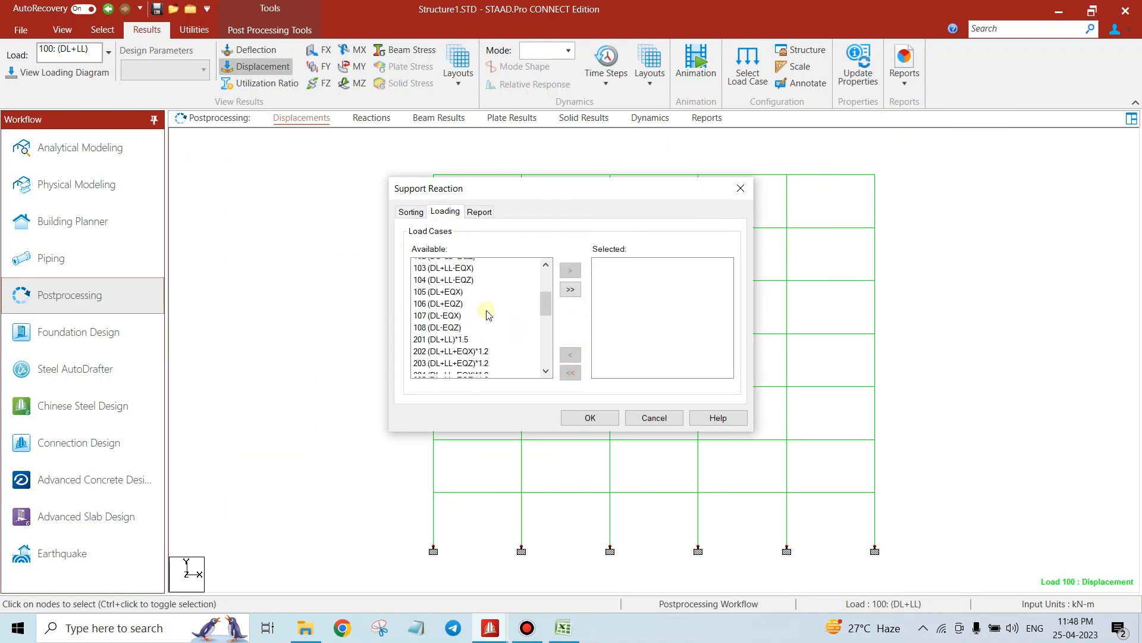
{"action": "left_click", "coordinate": [442, 266]}
{"action": "scroll", "coordinate": [474, 314], "scroll_direction": "down", "scroll_amount": 2}
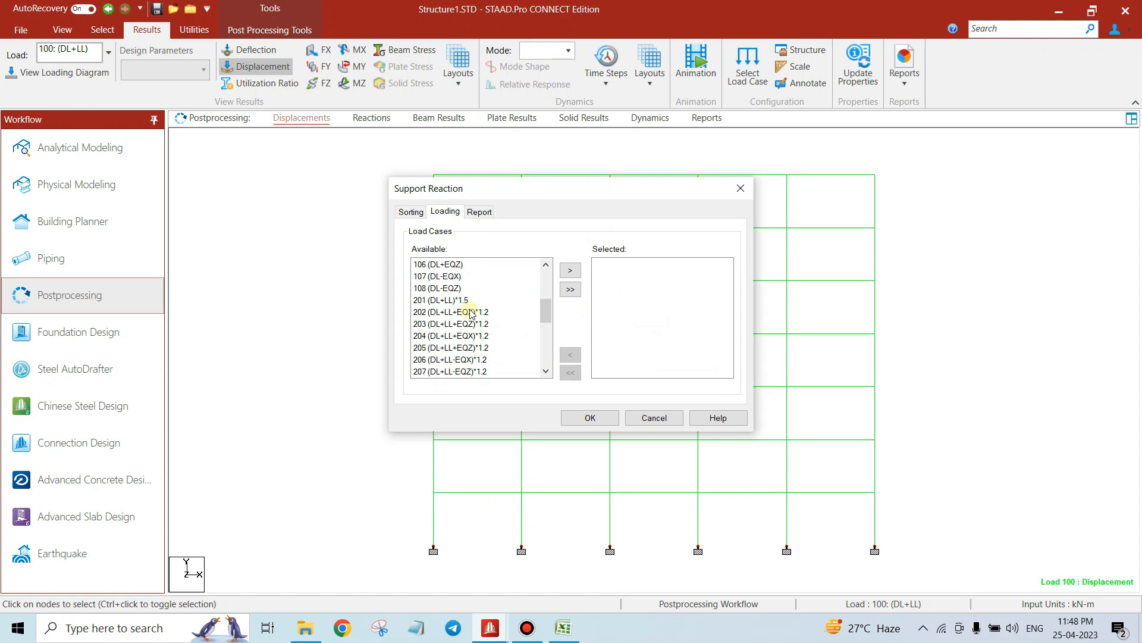
{"action": "left_click", "coordinate": [469, 288], "text": "shift"}
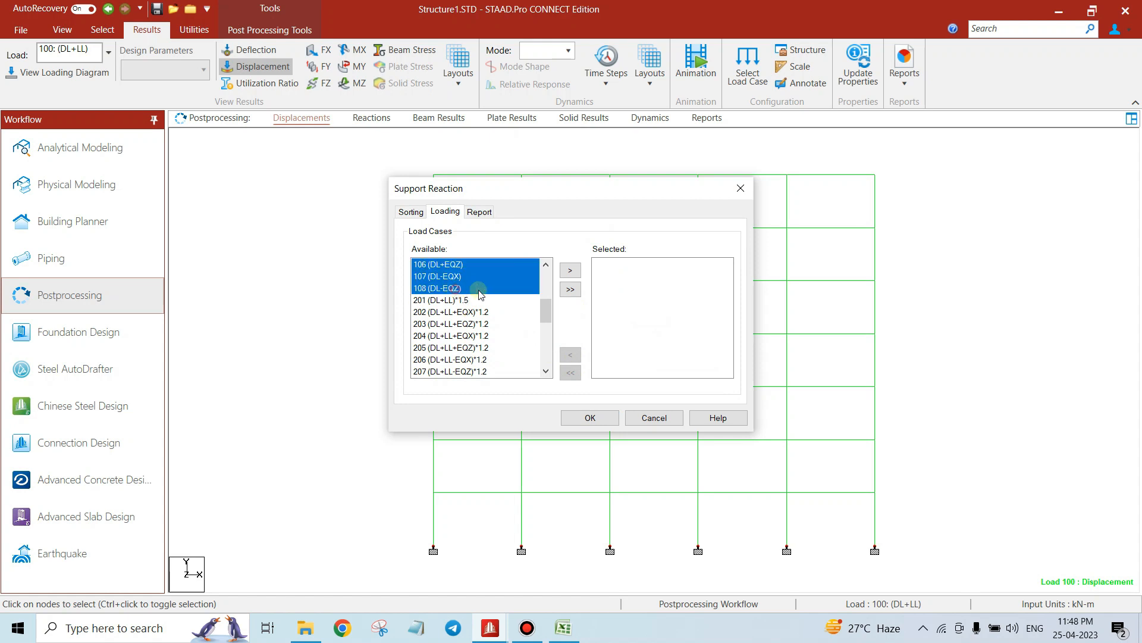
{"action": "left_click", "coordinate": [570, 270]}
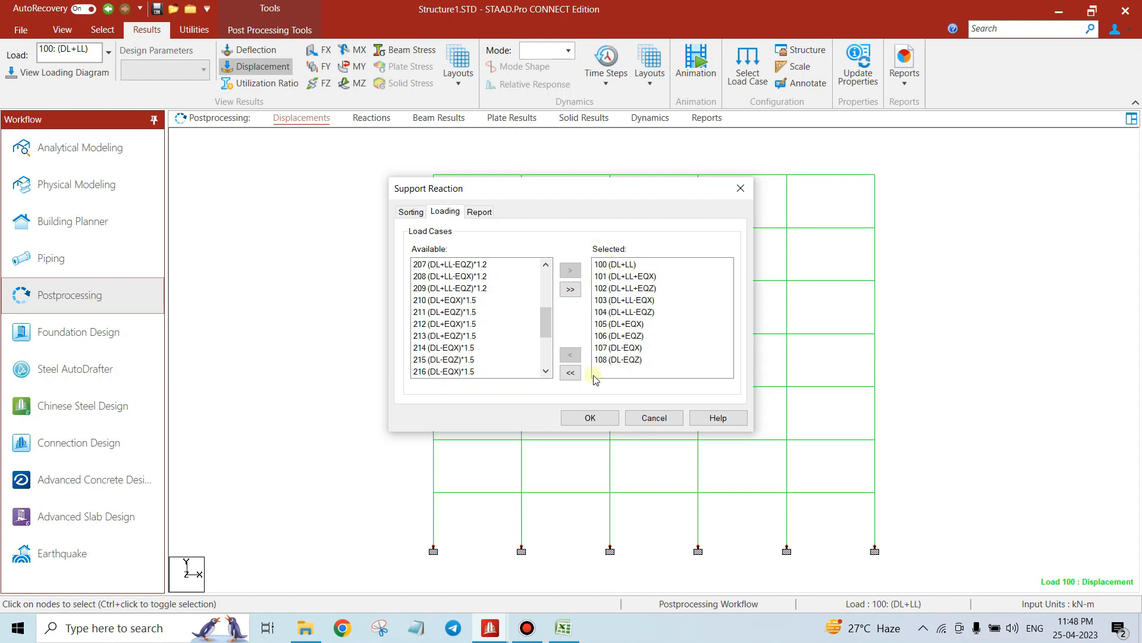
{"action": "left_click", "coordinate": [587, 419]}
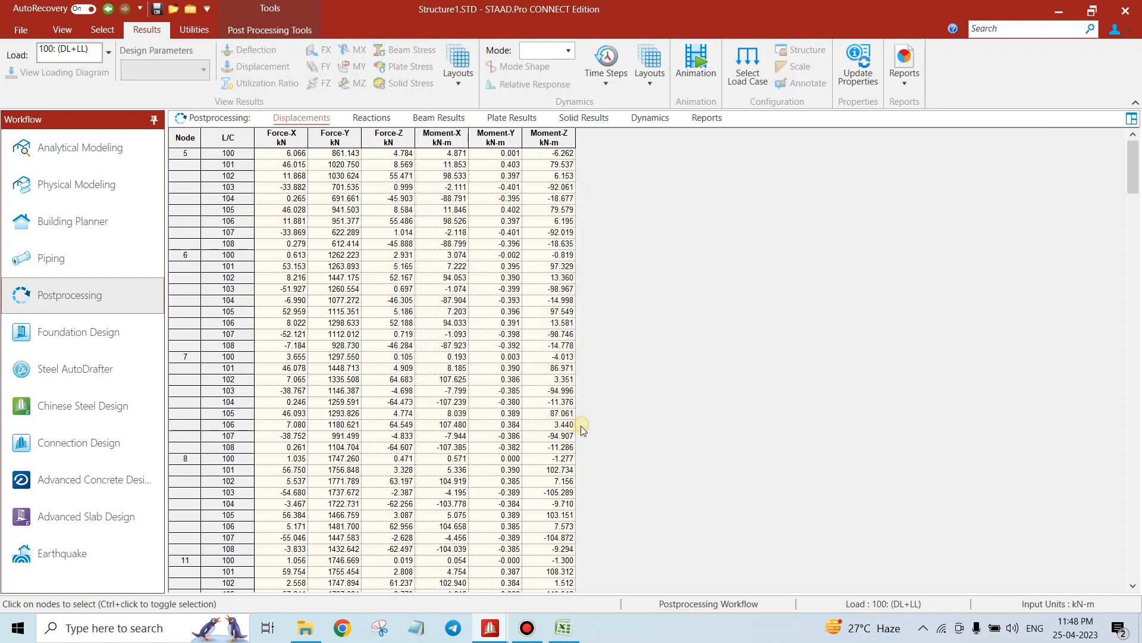
Copy the entire support reaction table and switch to the Book1 workbook in Excel
{"action": "left_click", "coordinate": [185, 137]}
{"action": "right_click", "coordinate": [187, 139]}
{"action": "left_click", "coordinate": [204, 158]}
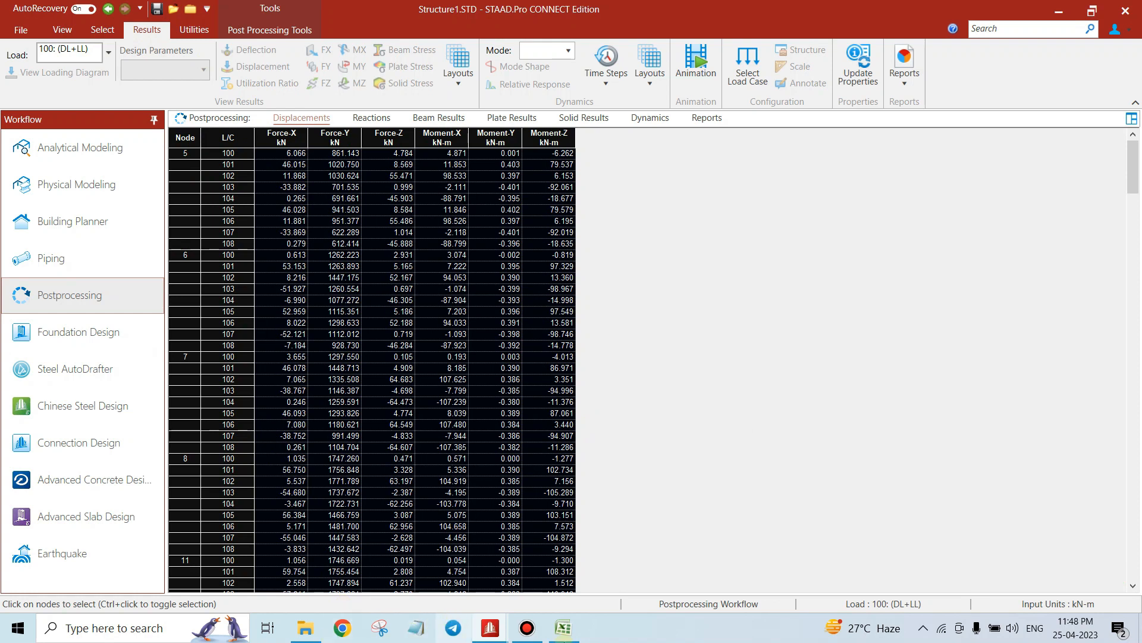
{"action": "left_click", "coordinate": [563, 628]}
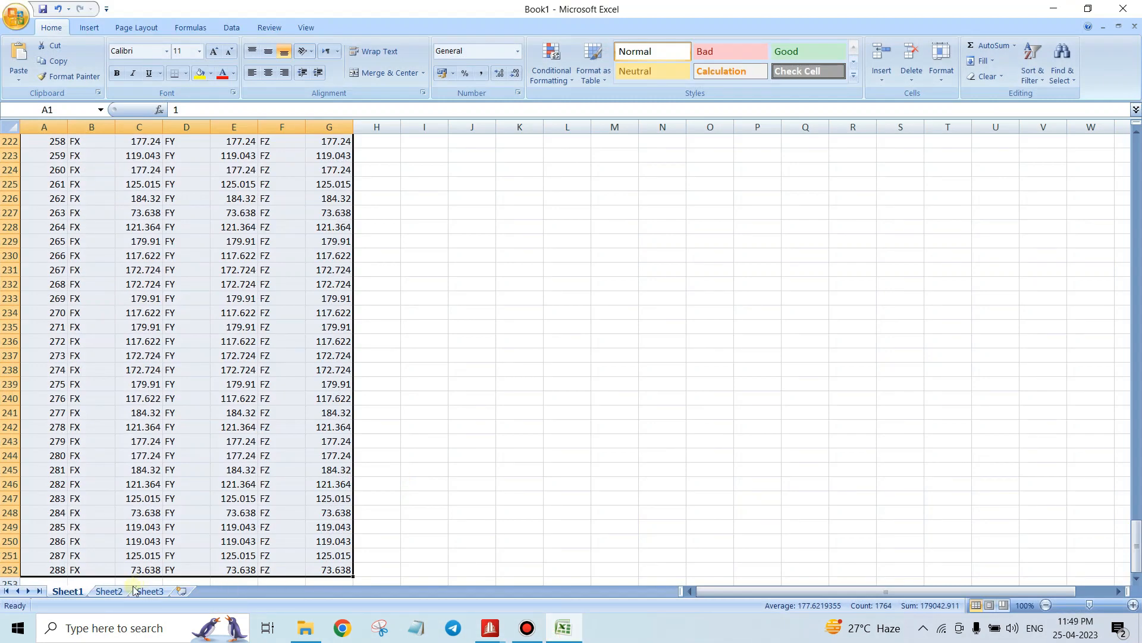
Paste the copied support reaction table into Sheet2 of the Book1 workbook
{"action": "left_click", "coordinate": [110, 591]}
{"action": "key", "text": "ctrl+v"}
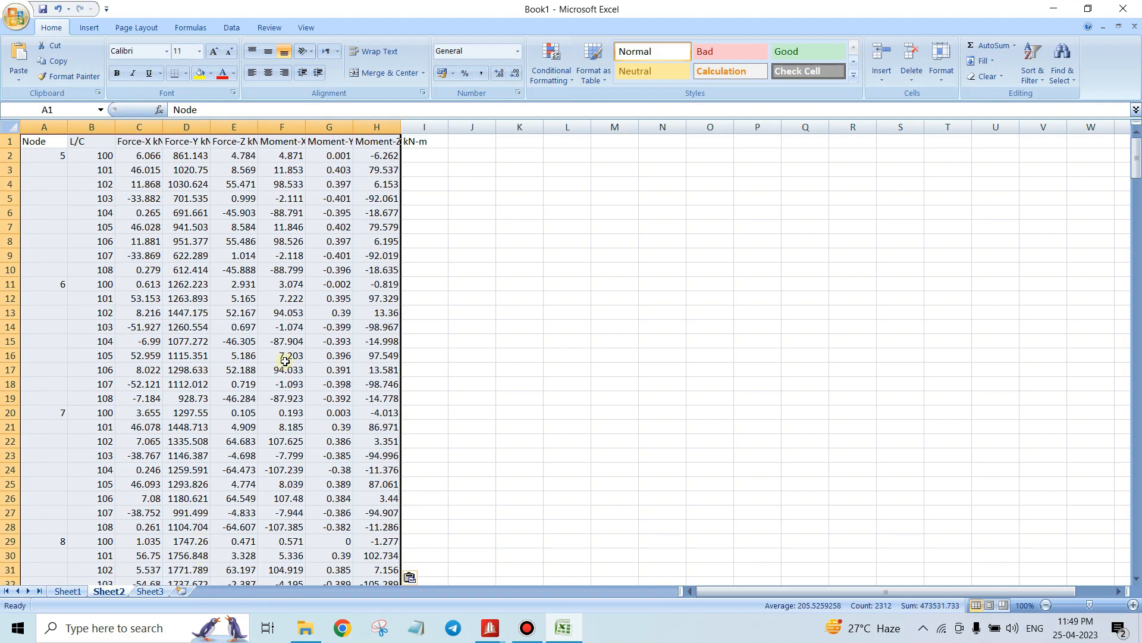
{"action": "left_click", "coordinate": [267, 238]}
{"action": "scroll", "coordinate": [185, 177], "scroll_direction": "down", "scroll_amount": 20}
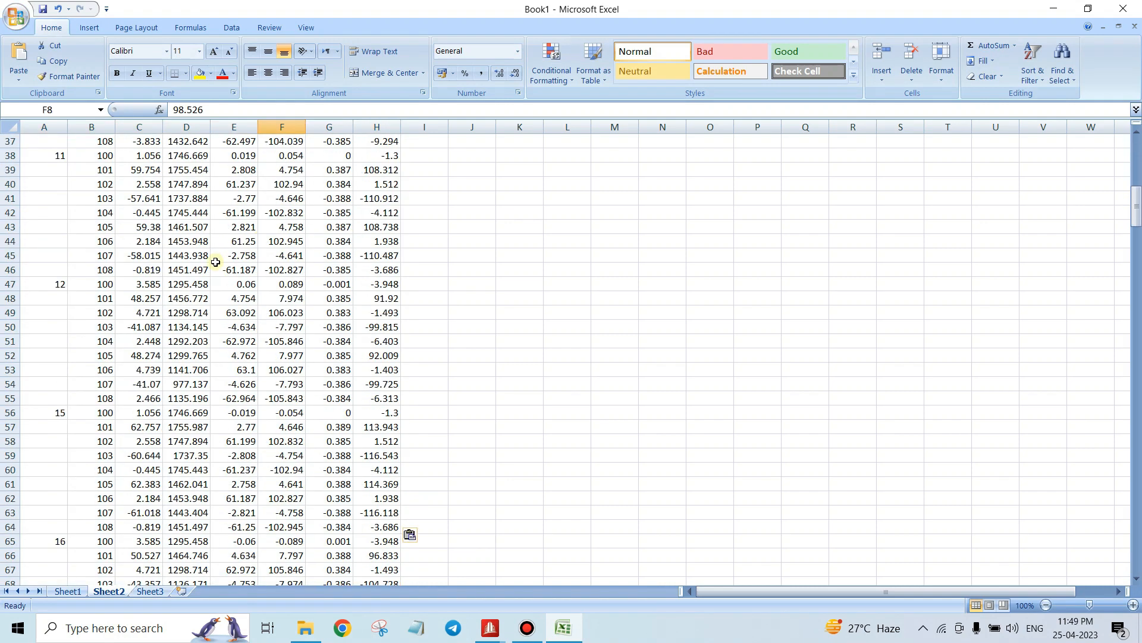
Review the force and moment columns C through H of the pasted support reactions
{"action": "left_click", "coordinate": [139, 127]}
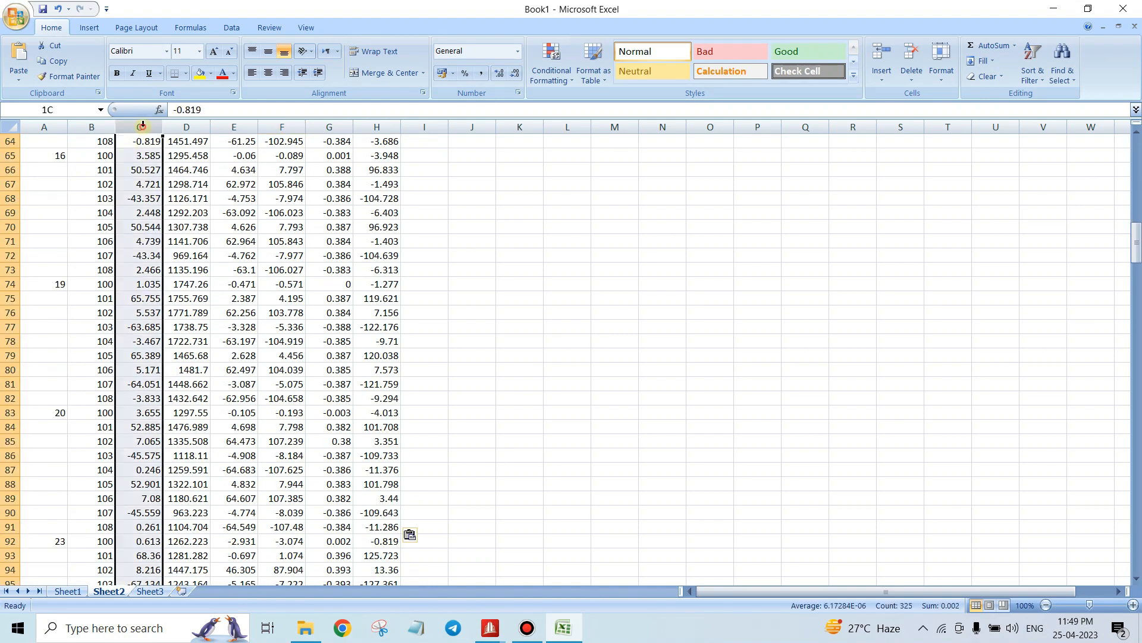
{"action": "left_click", "coordinate": [181, 127]}
{"action": "left_click", "coordinate": [231, 127]}
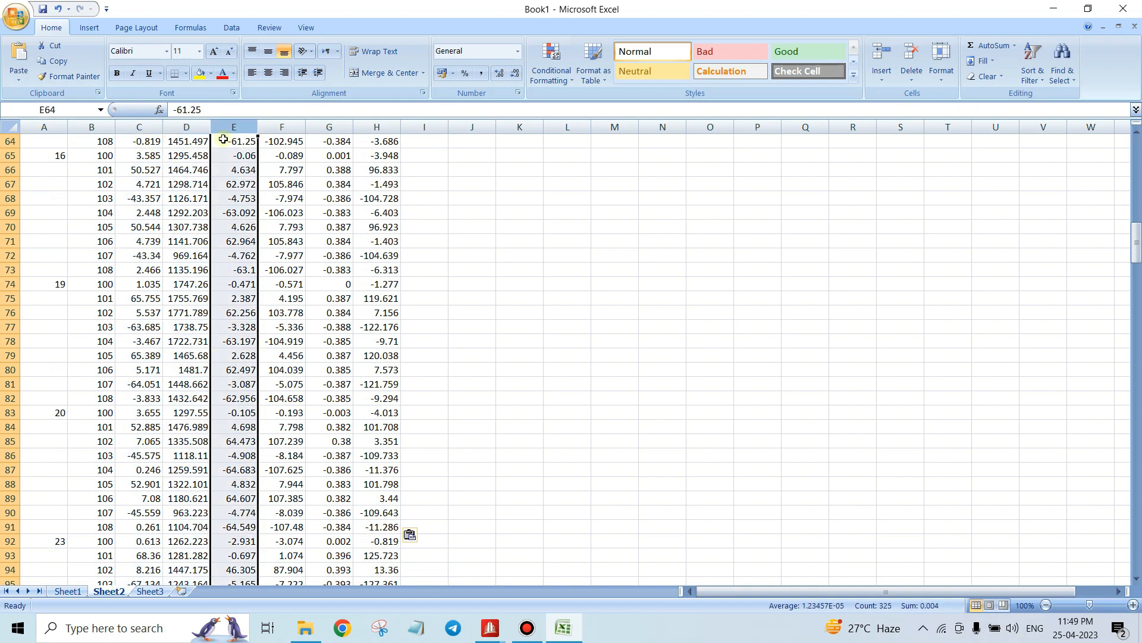
{"action": "left_click", "coordinate": [291, 133]}
{"action": "left_click", "coordinate": [327, 133]}
{"action": "left_click", "coordinate": [360, 133]}
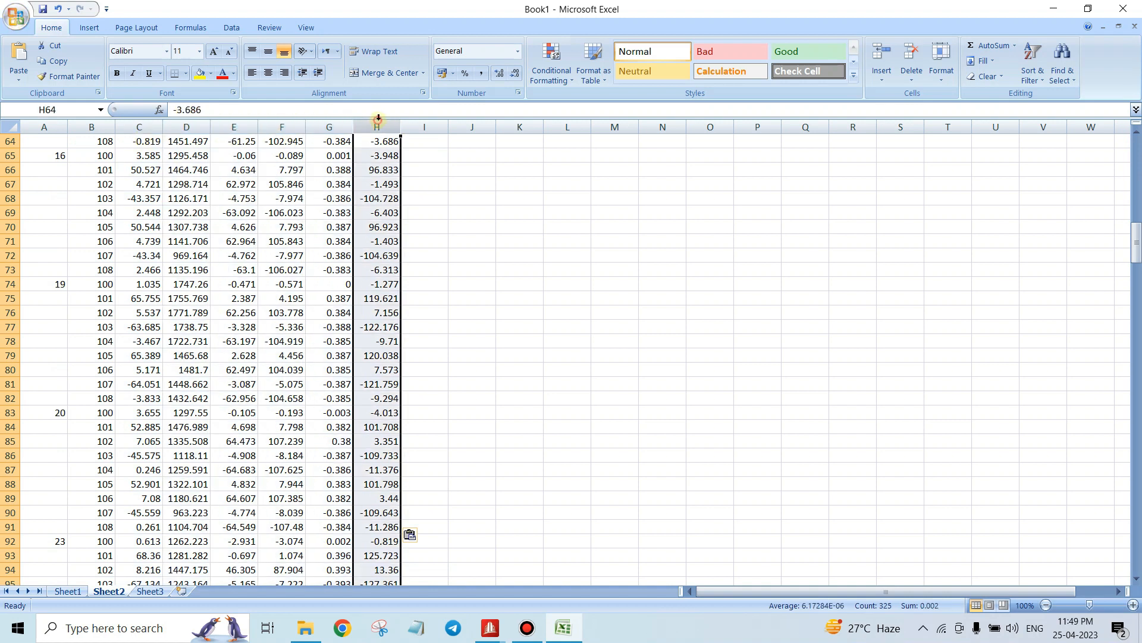
{"action": "scroll", "coordinate": [204, 192], "scroll_direction": "up", "scroll_amount": 20}
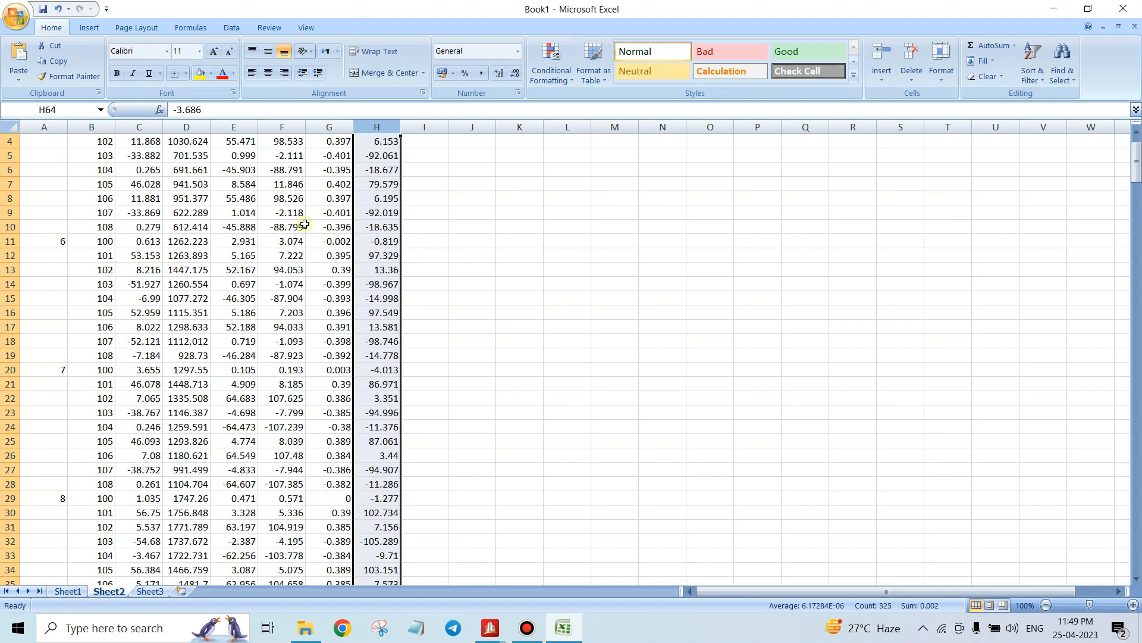
Switch to STAAD.Pro and return to the Analytical Modeling workflow
{"action": "left_click", "coordinate": [1053, 8]}
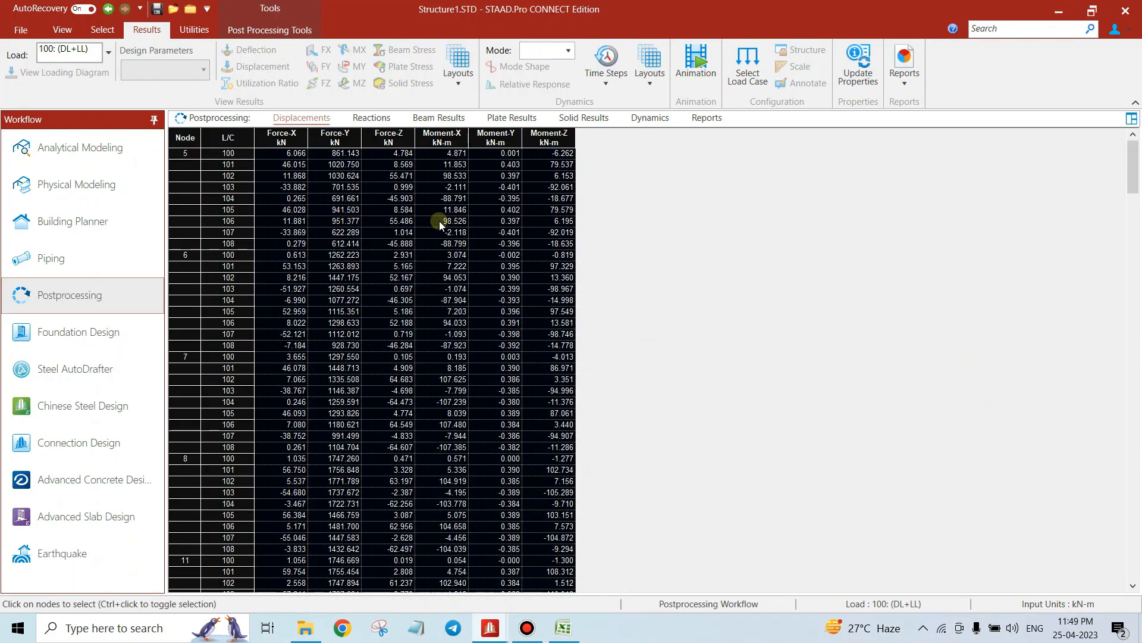
{"action": "left_click", "coordinate": [73, 136]}
{"action": "left_click", "coordinate": [121, 31]}
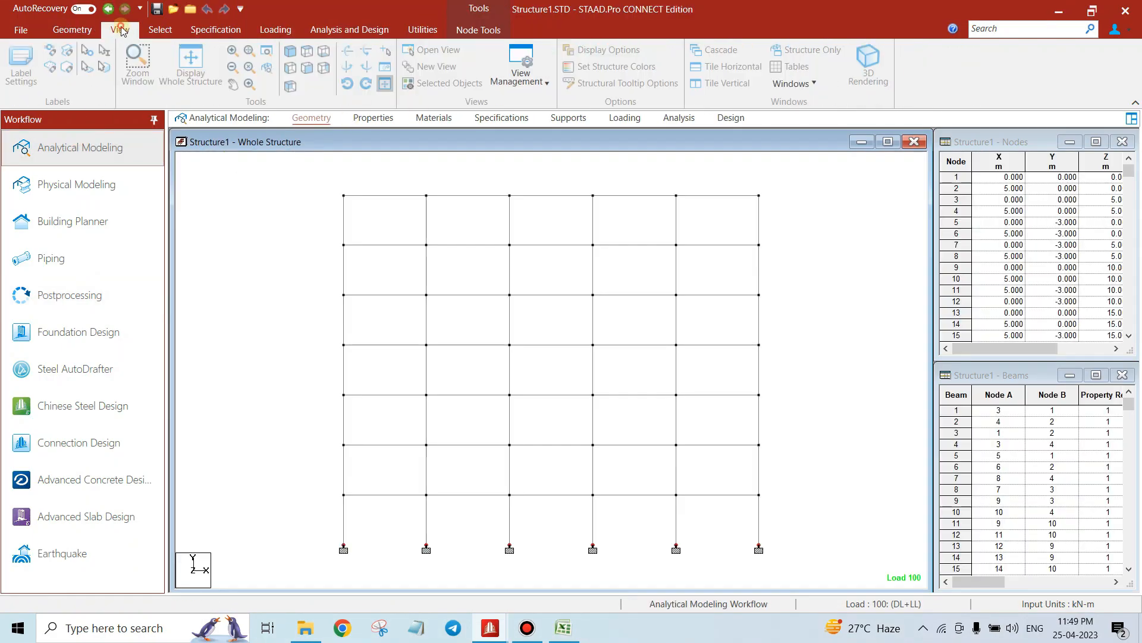
{"action": "left_click", "coordinate": [152, 31]}
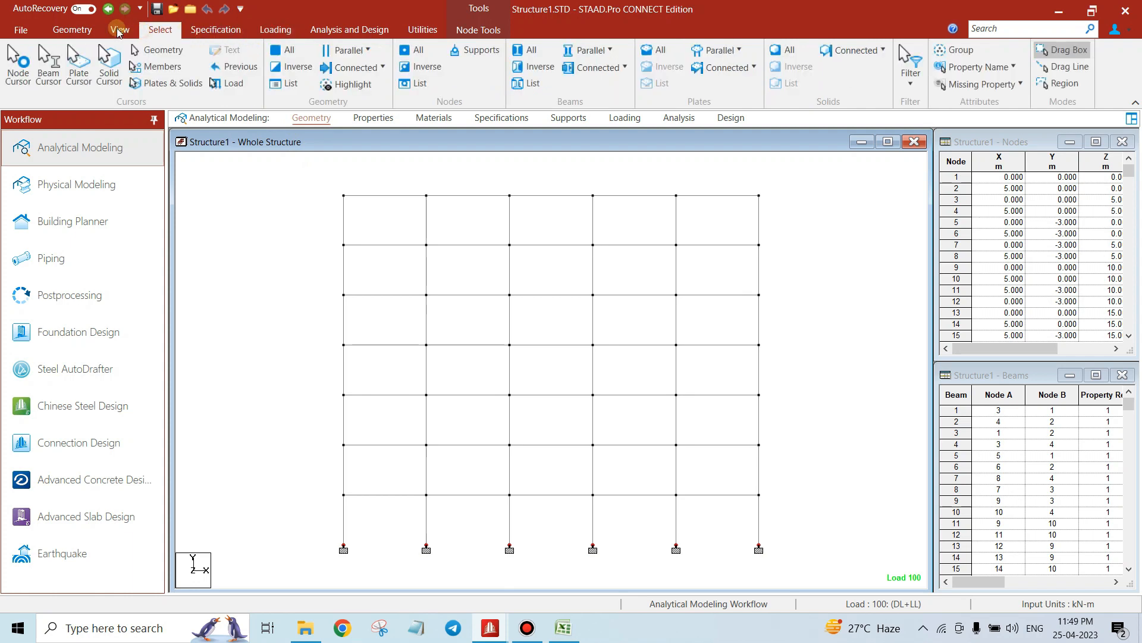
{"action": "left_click", "coordinate": [216, 30]}
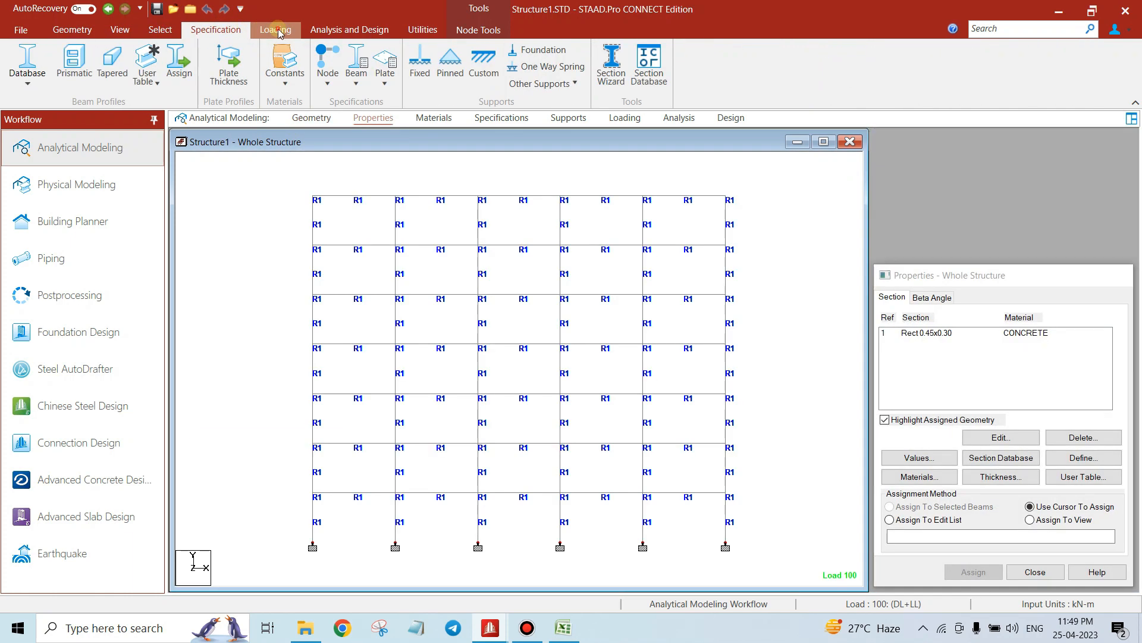
{"action": "left_click", "coordinate": [279, 31]}
{"action": "left_click", "coordinate": [337, 31]}
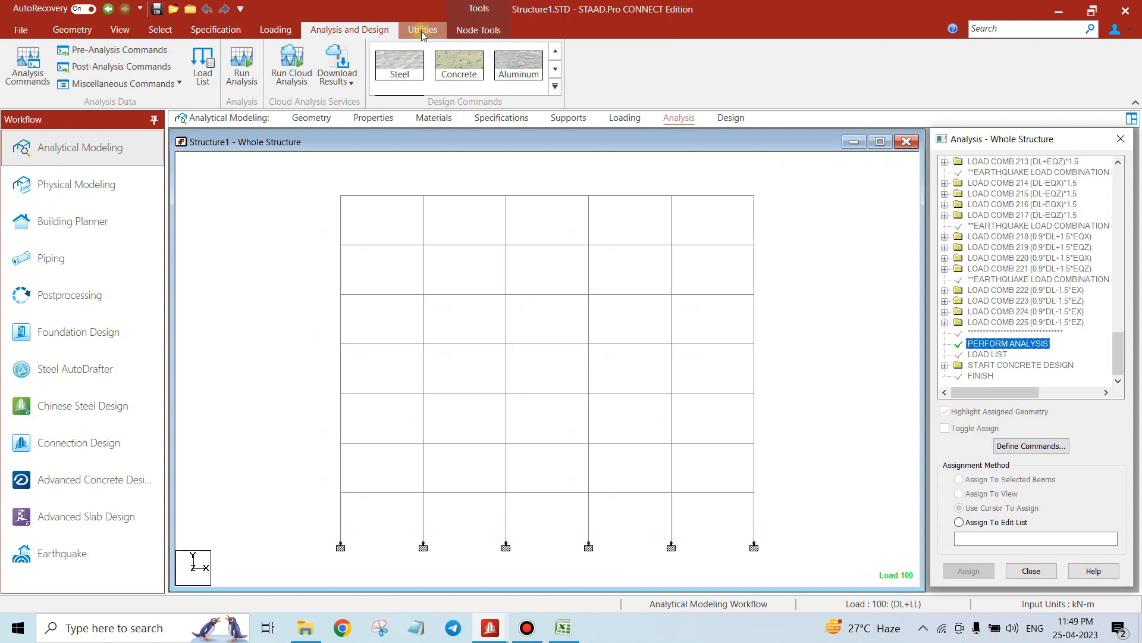
{"action": "left_click", "coordinate": [415, 31]}
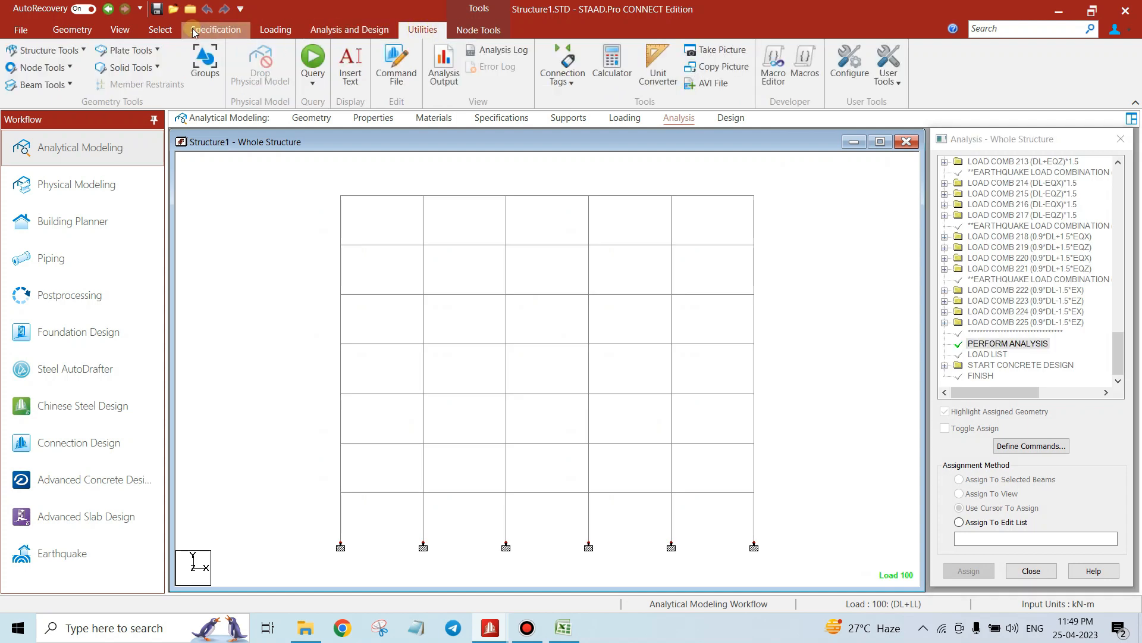
{"action": "left_click", "coordinate": [52, 31]}
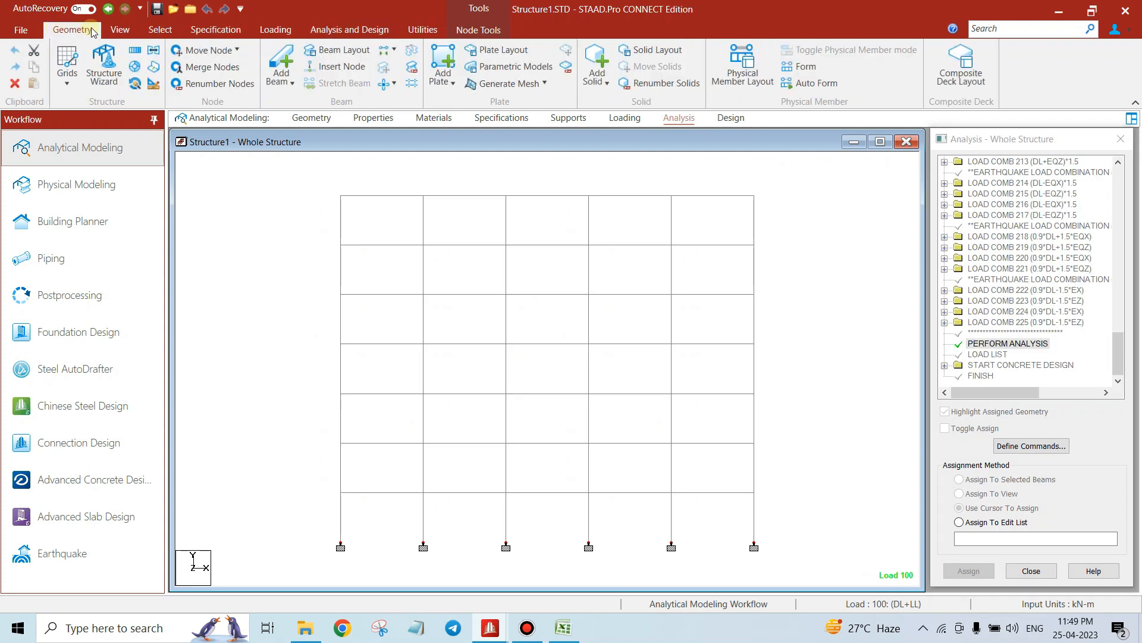
Open the display options and examine the unit choices for force and moment, keeping kN and kN-m
{"action": "left_click", "coordinate": [119, 30]}
{"action": "left_click", "coordinate": [619, 50]}
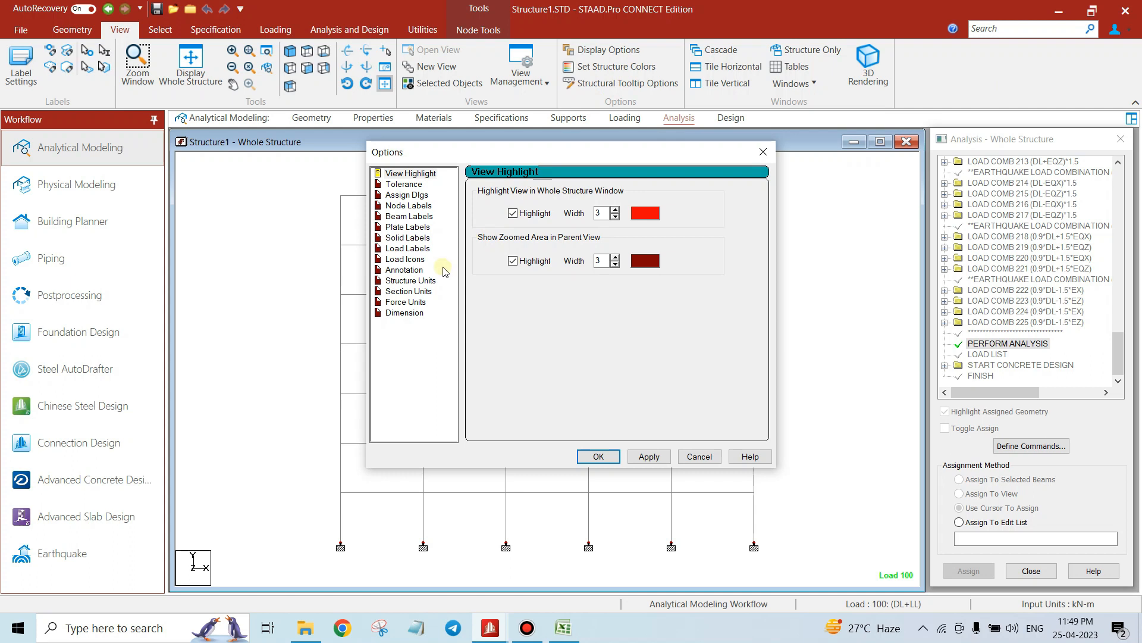
{"action": "left_click", "coordinate": [407, 302]}
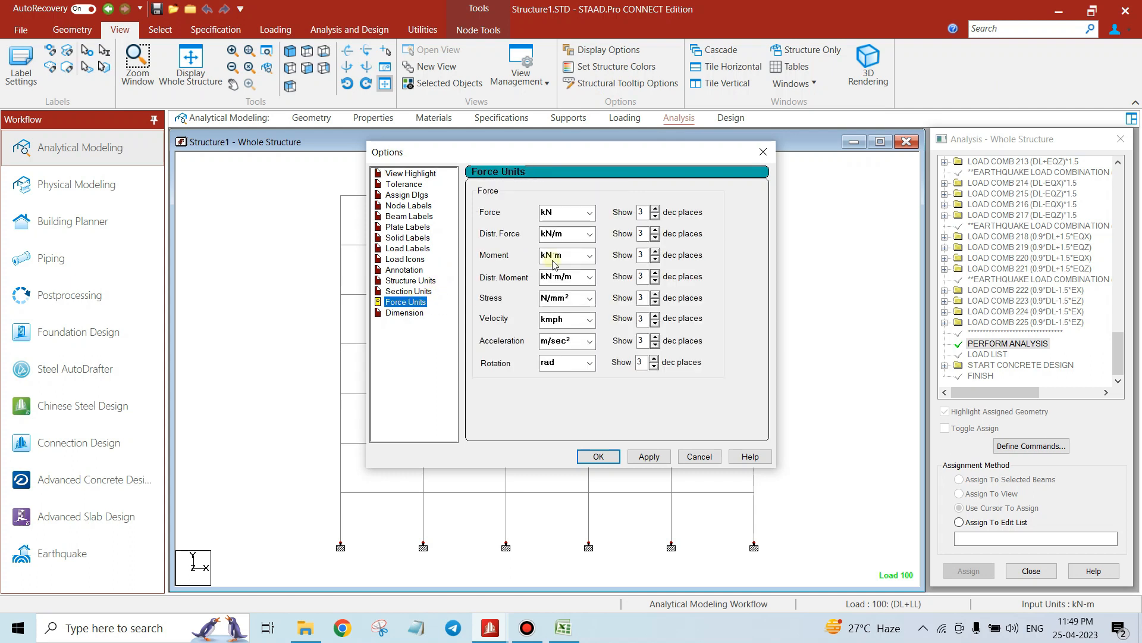
{"action": "left_click", "coordinate": [566, 212]}
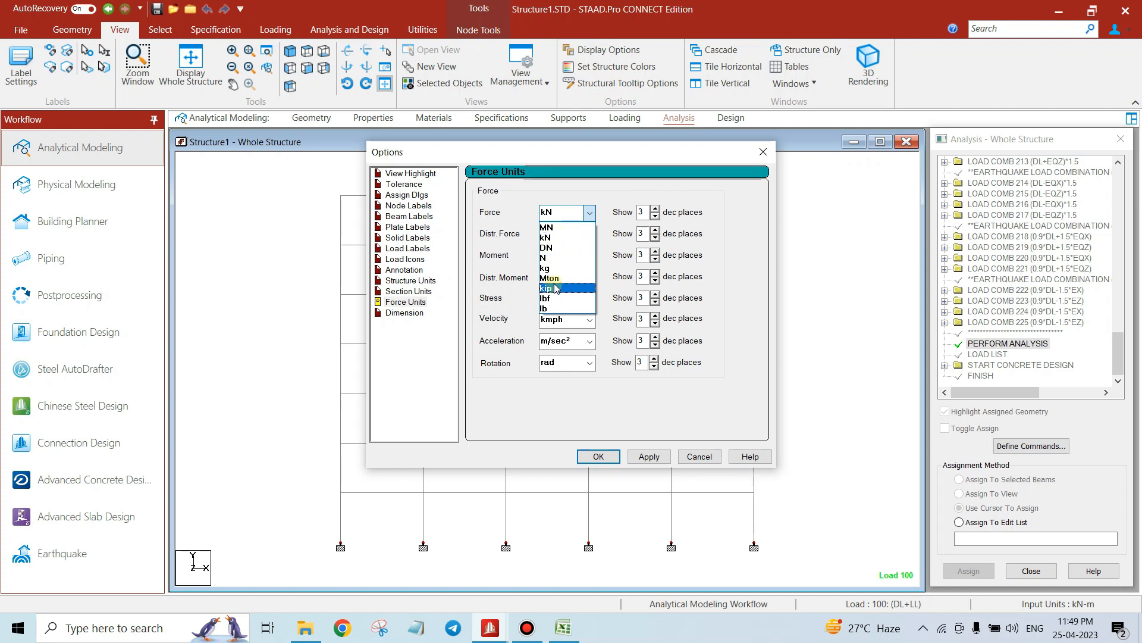
{"action": "left_click", "coordinate": [546, 237]}
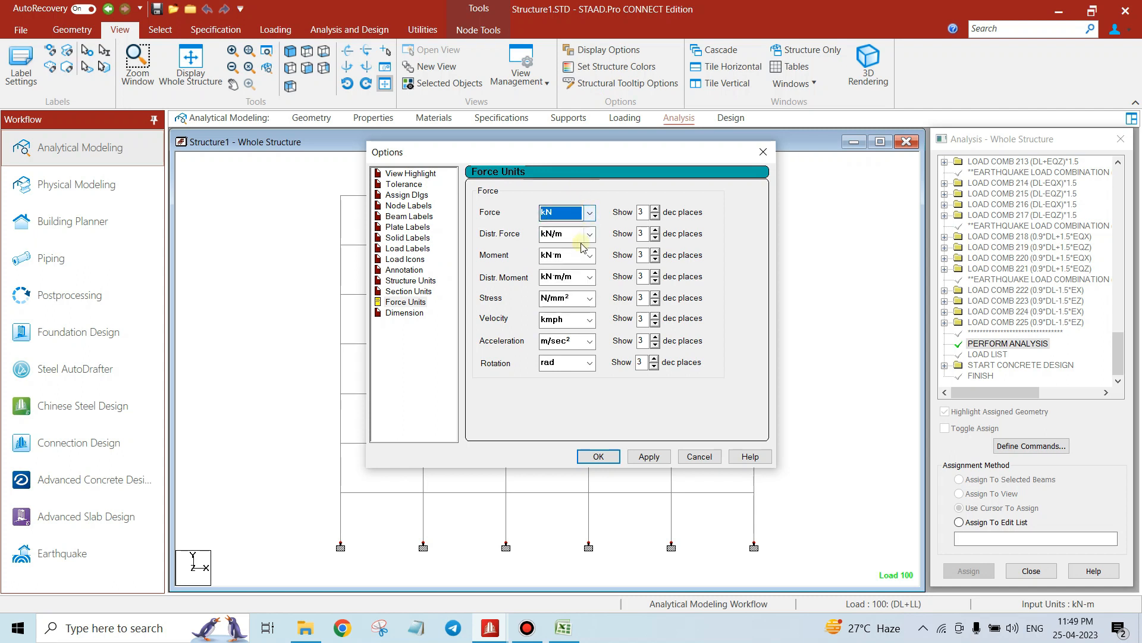
{"action": "left_click", "coordinate": [559, 257]}
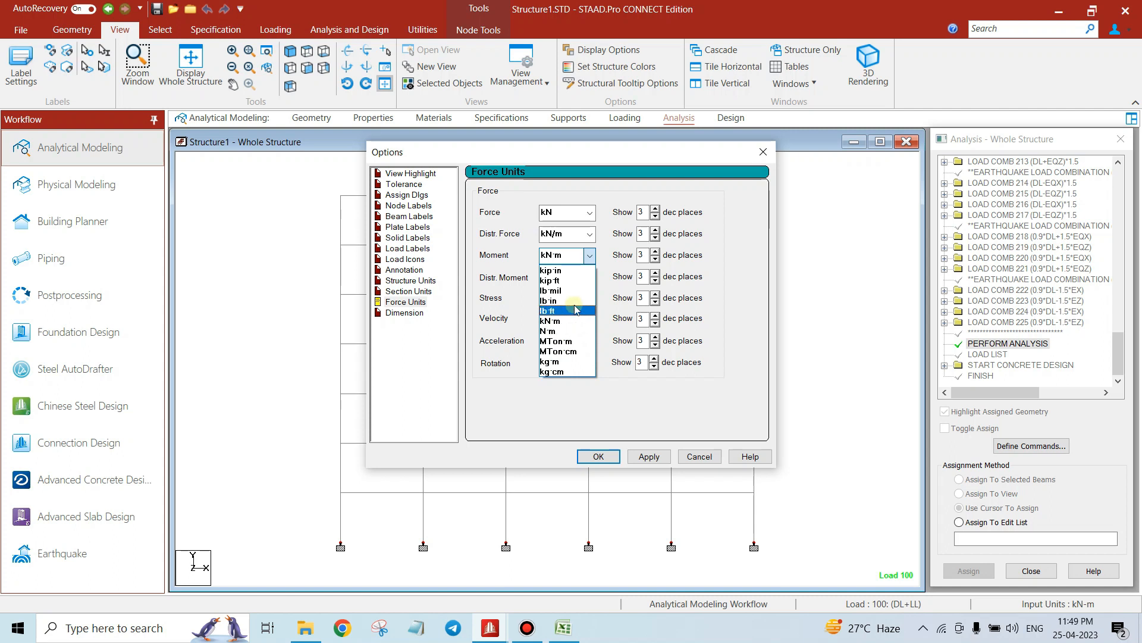
{"action": "left_click", "coordinate": [613, 200]}
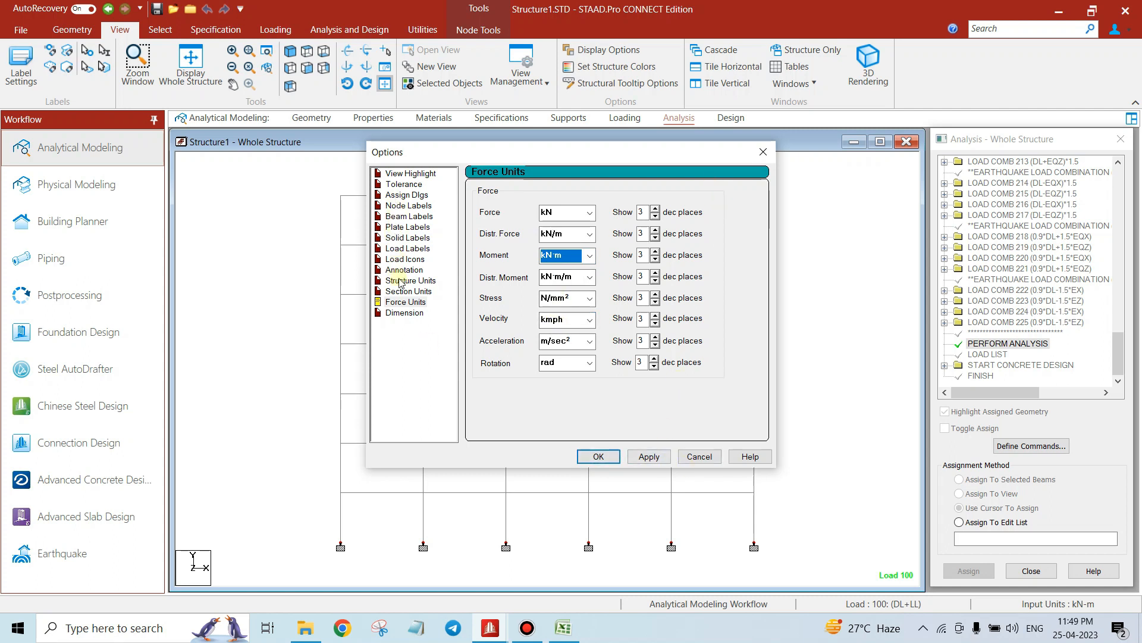
Look through the view highlight, beam label, load icon and structure unit settings, and dismiss the display options
{"action": "left_click", "coordinate": [398, 173]}
{"action": "left_click", "coordinate": [398, 216]}
{"action": "left_click", "coordinate": [402, 259]}
{"action": "left_click", "coordinate": [400, 281]}
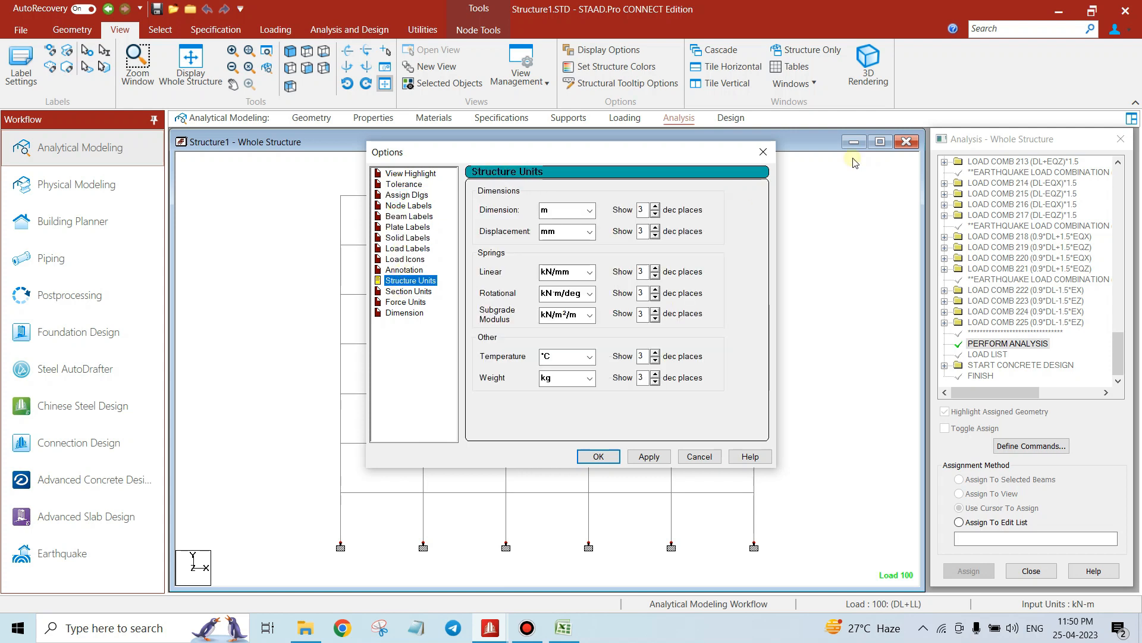
{"action": "left_click", "coordinate": [764, 153]}
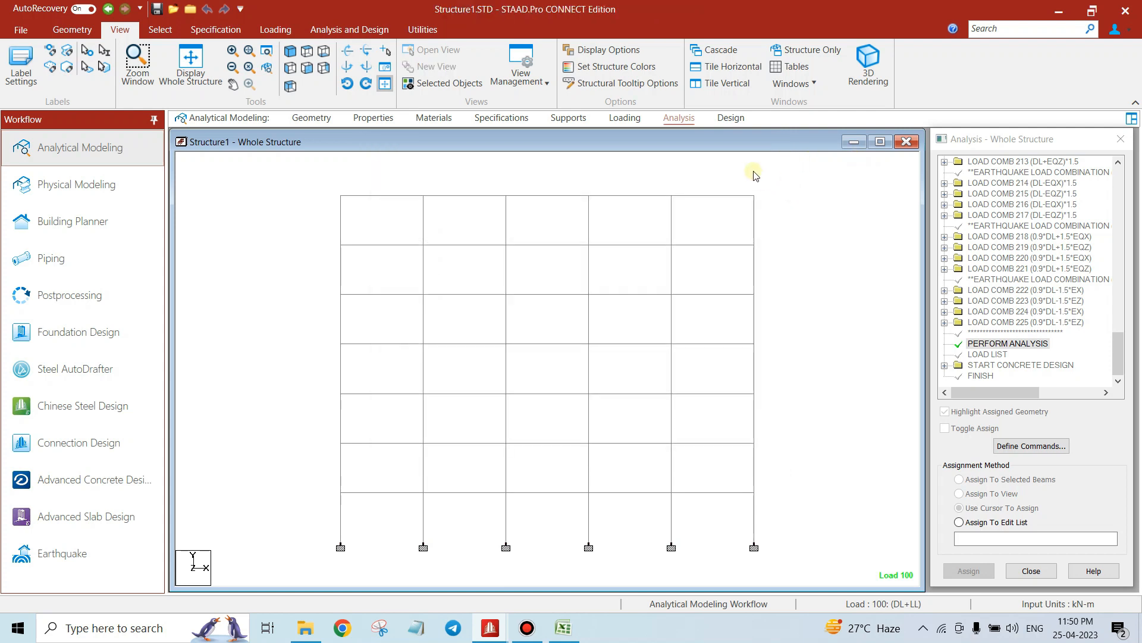
Select the roof beam in the first bay and examine its Insert Node options, including adding n points, without inserting a node
{"action": "left_click", "coordinate": [20, 30]}
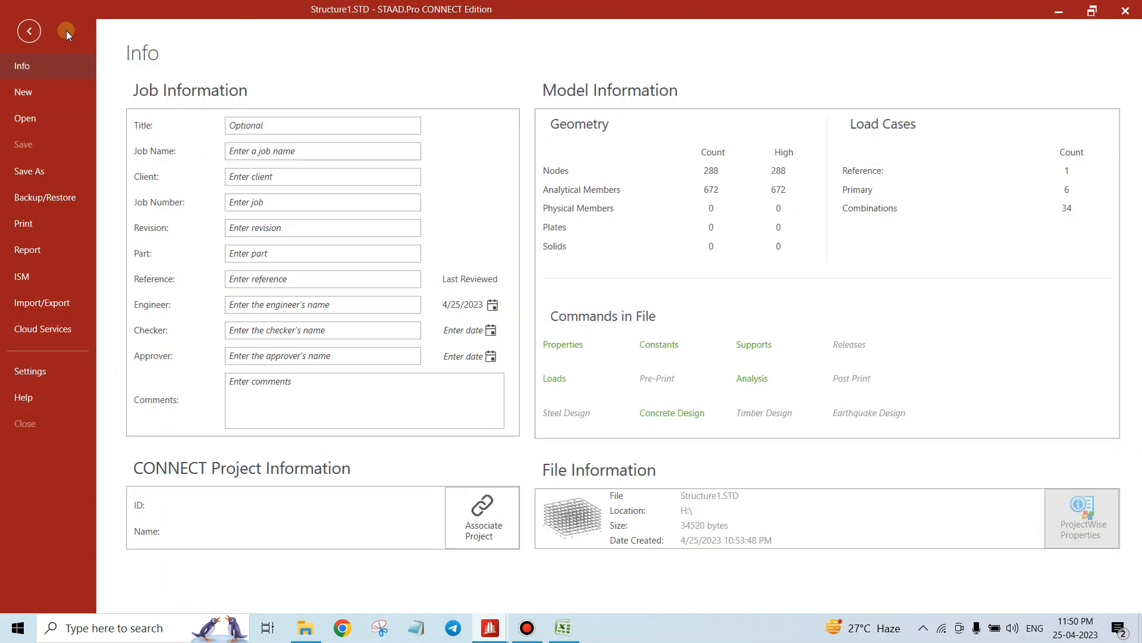
{"action": "left_click", "coordinate": [54, 33]}
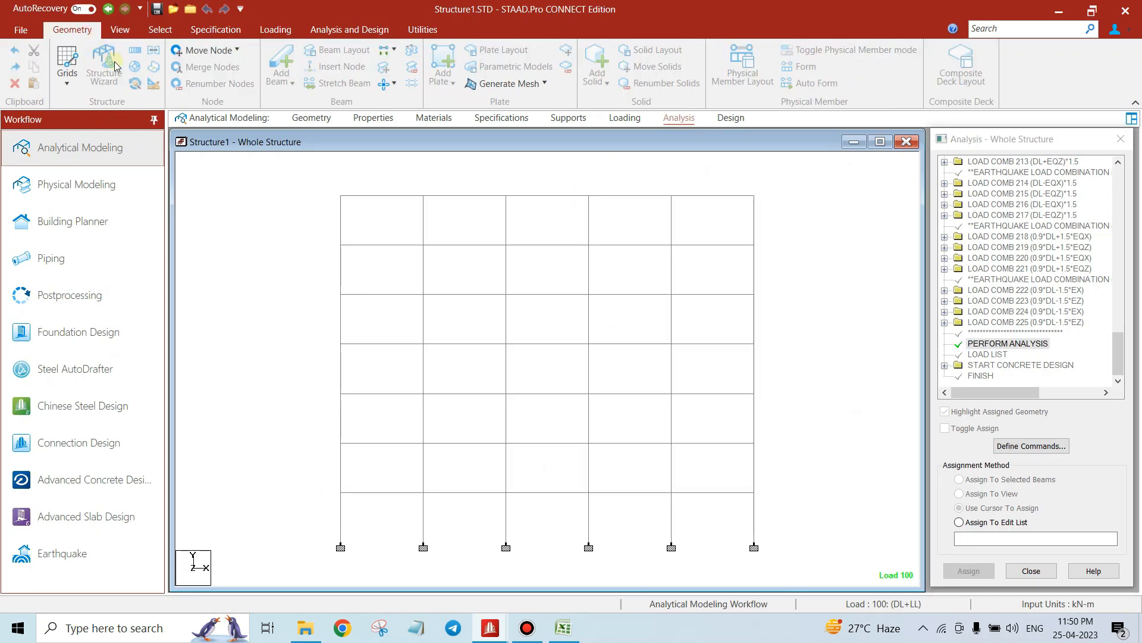
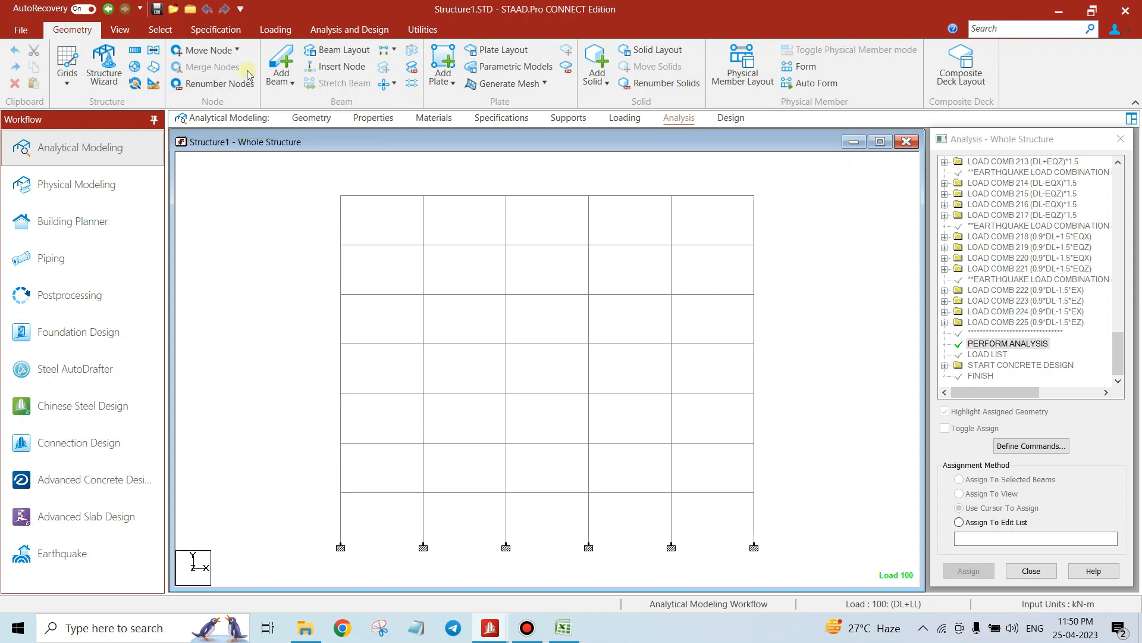
{"action": "left_click", "coordinate": [337, 68]}
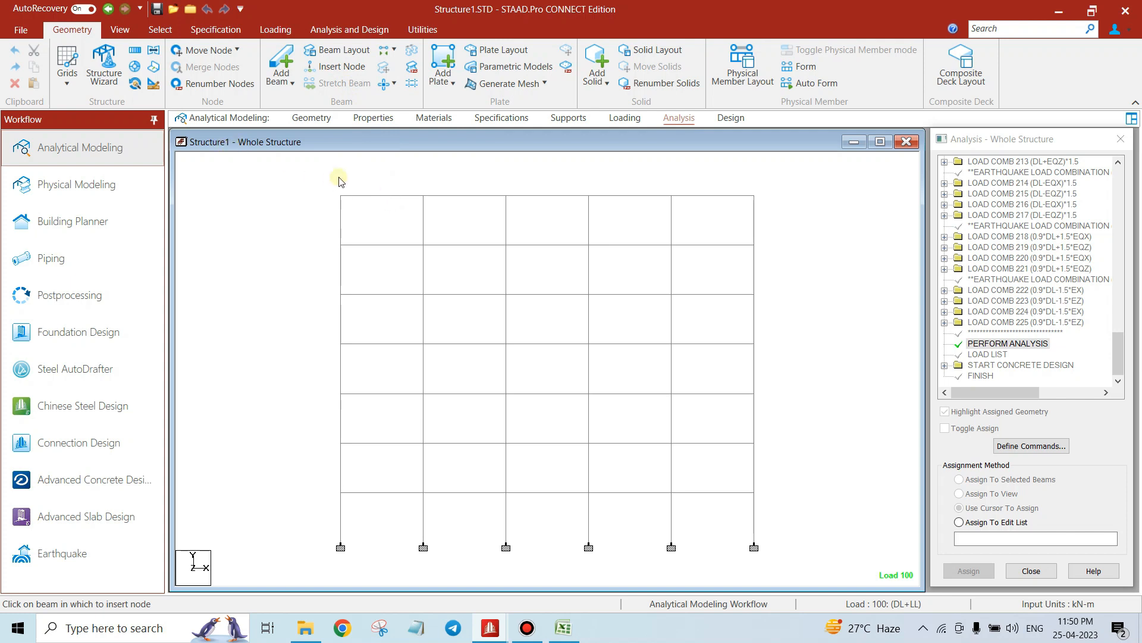
{"action": "left_click", "coordinate": [378, 194]}
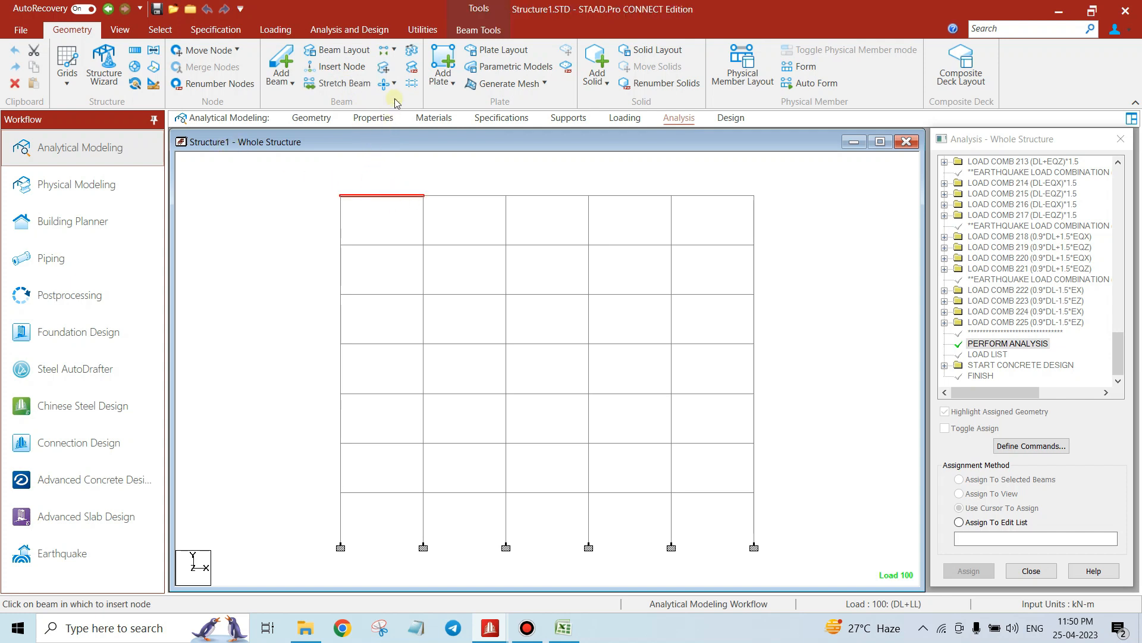
{"action": "left_click", "coordinate": [340, 67]}
{"action": "double_click", "coordinate": [564, 271]}
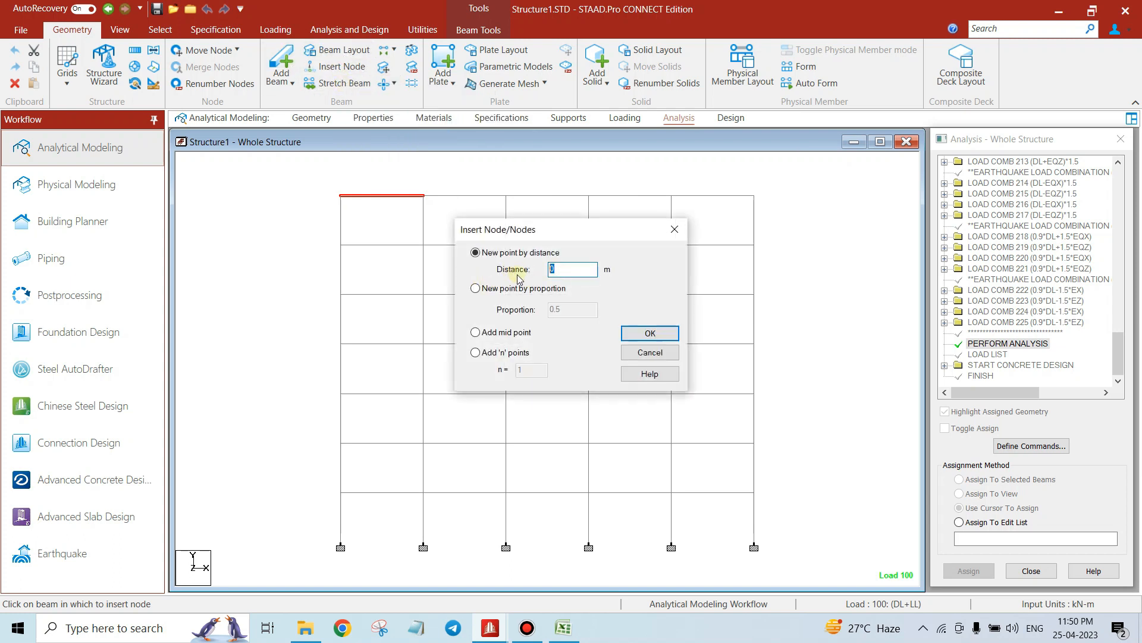
{"action": "left_click", "coordinate": [504, 352]}
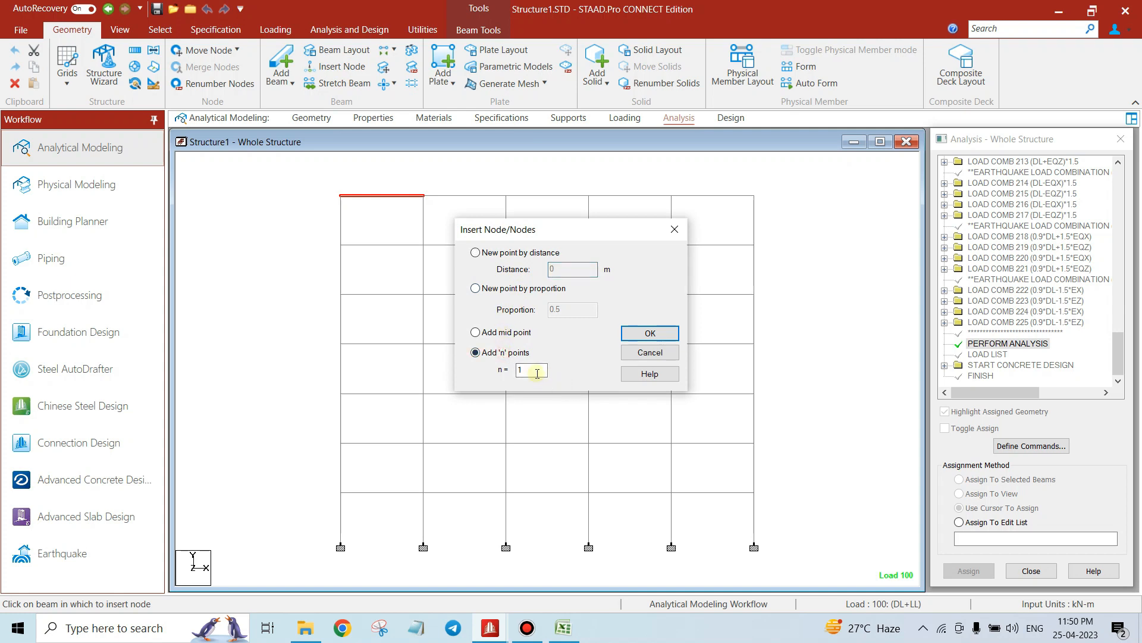
{"action": "left_click", "coordinate": [673, 230]}
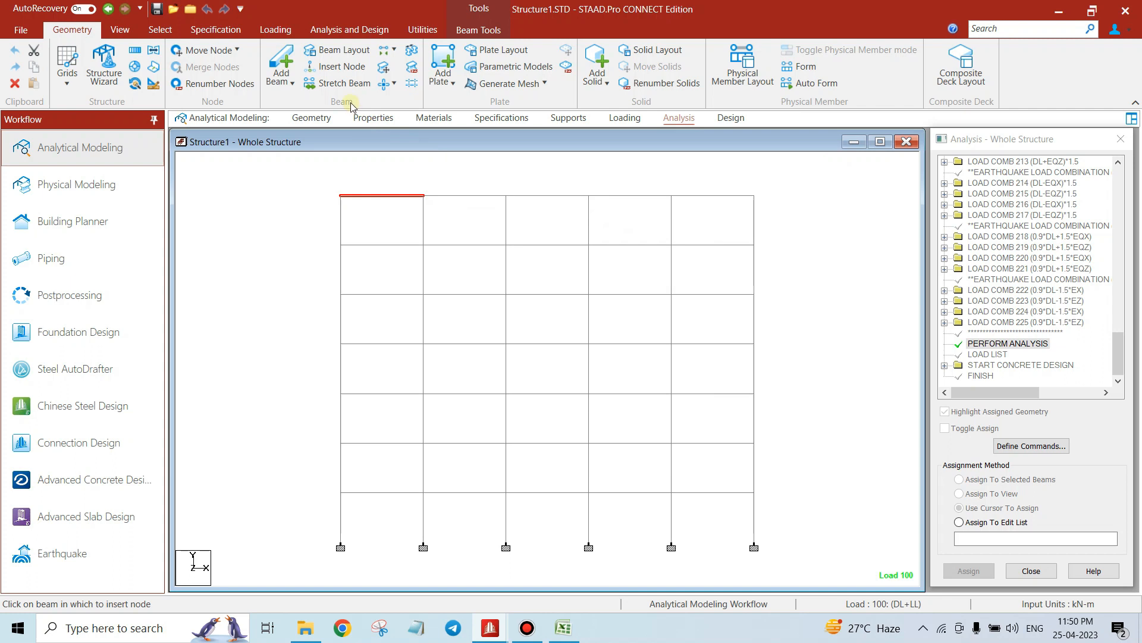
{"action": "left_click", "coordinate": [396, 51]}
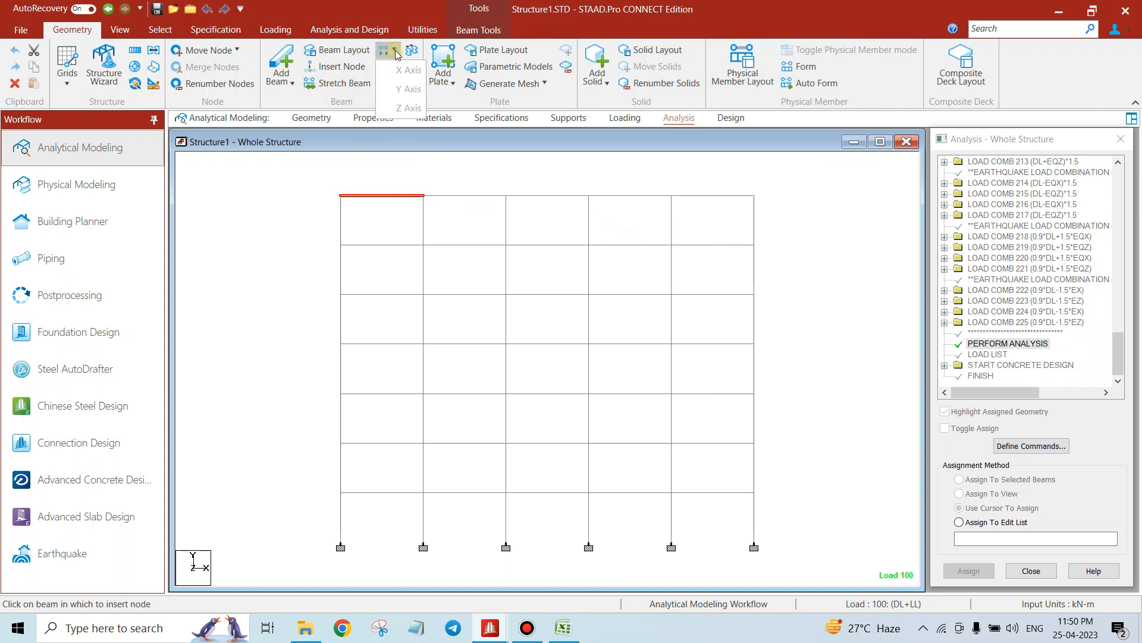
{"action": "left_click", "coordinate": [395, 51]}
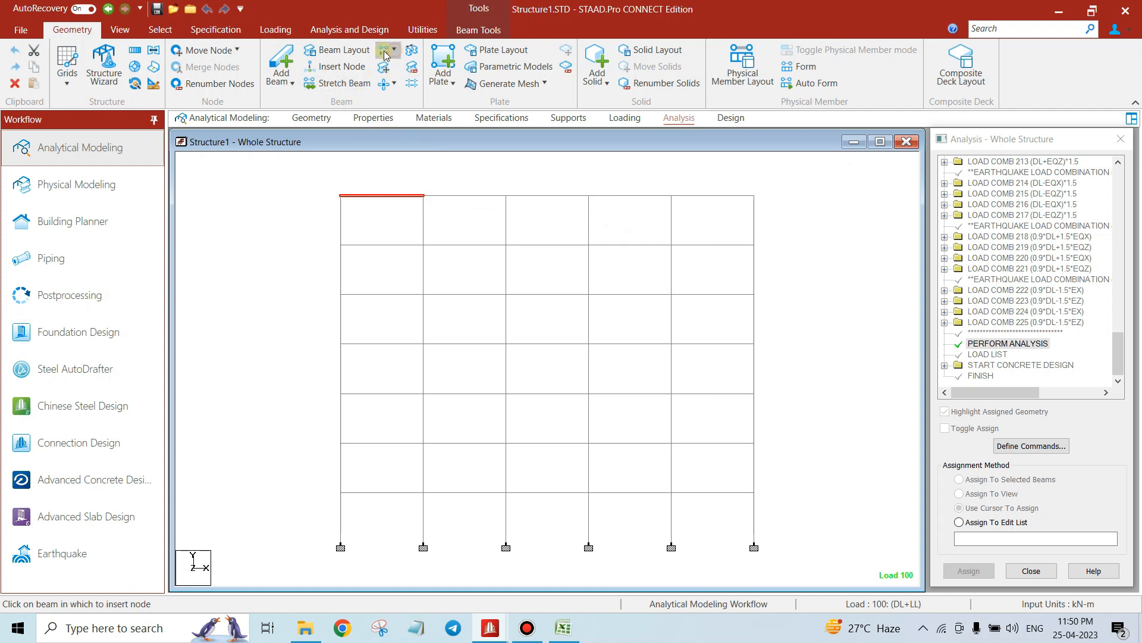
{"action": "left_click", "coordinate": [396, 84]}
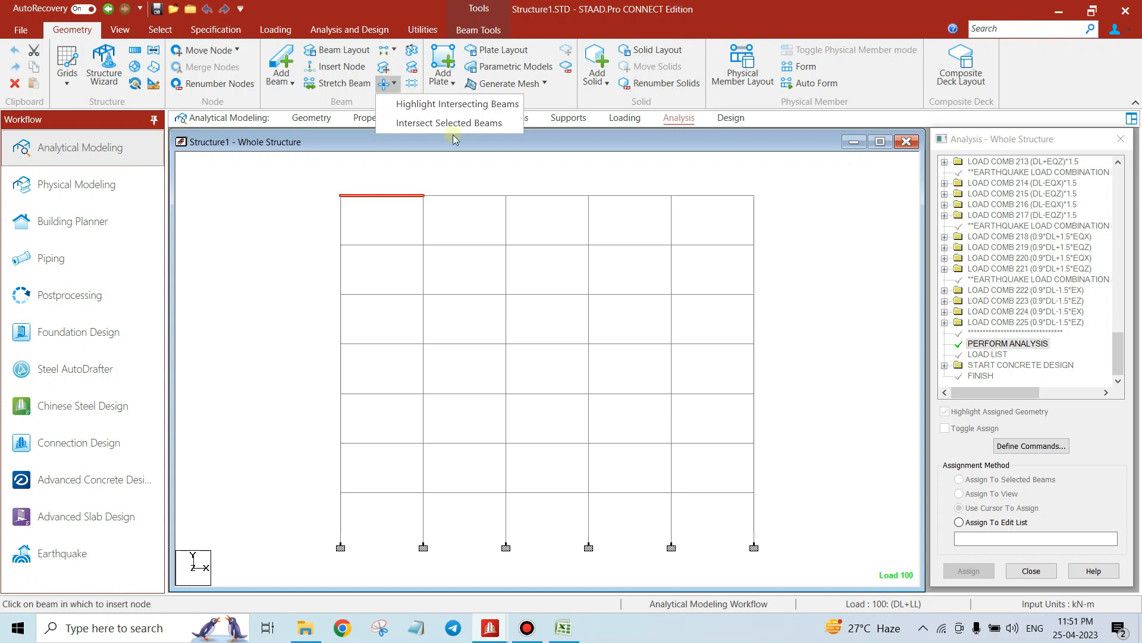
{"action": "left_click", "coordinate": [393, 87]}
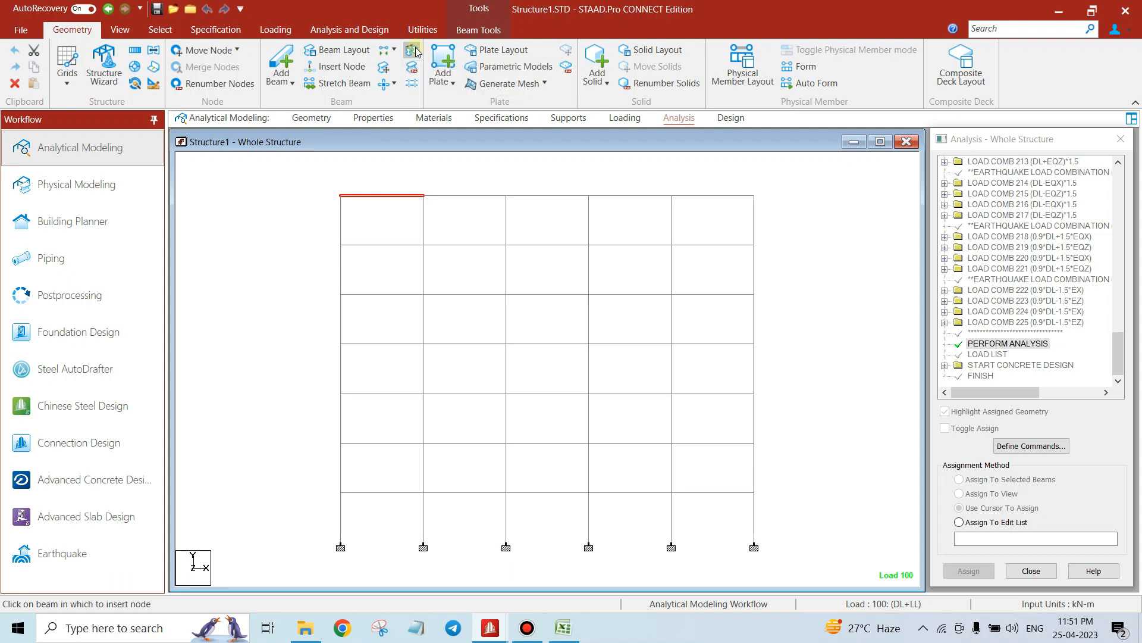
{"action": "left_click", "coordinate": [393, 83]}
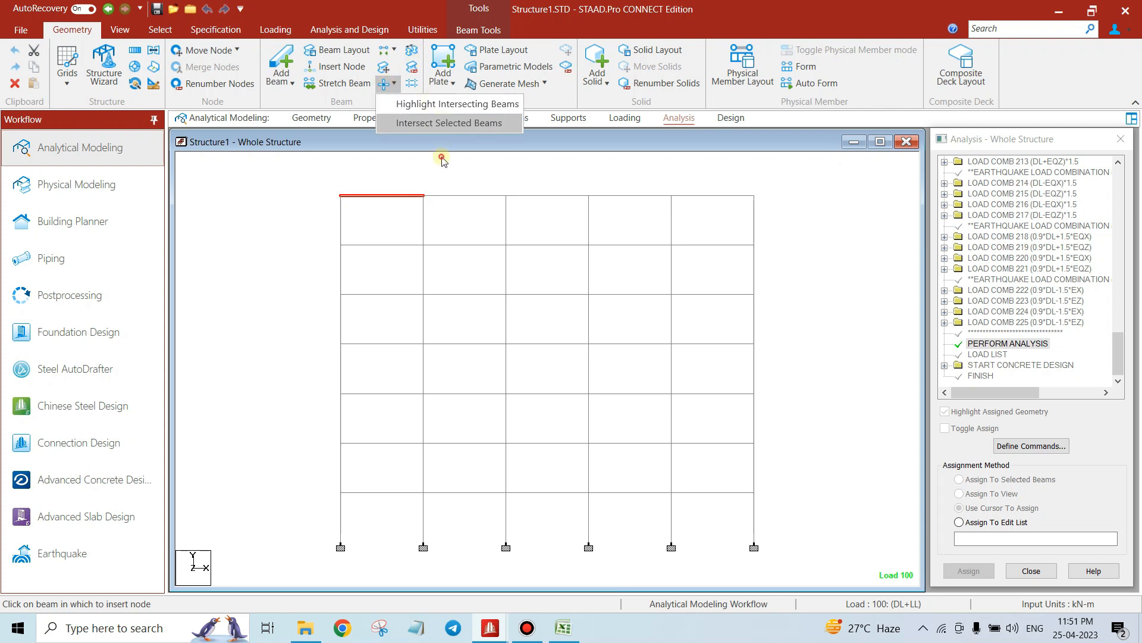
{"action": "left_click", "coordinate": [408, 54]}
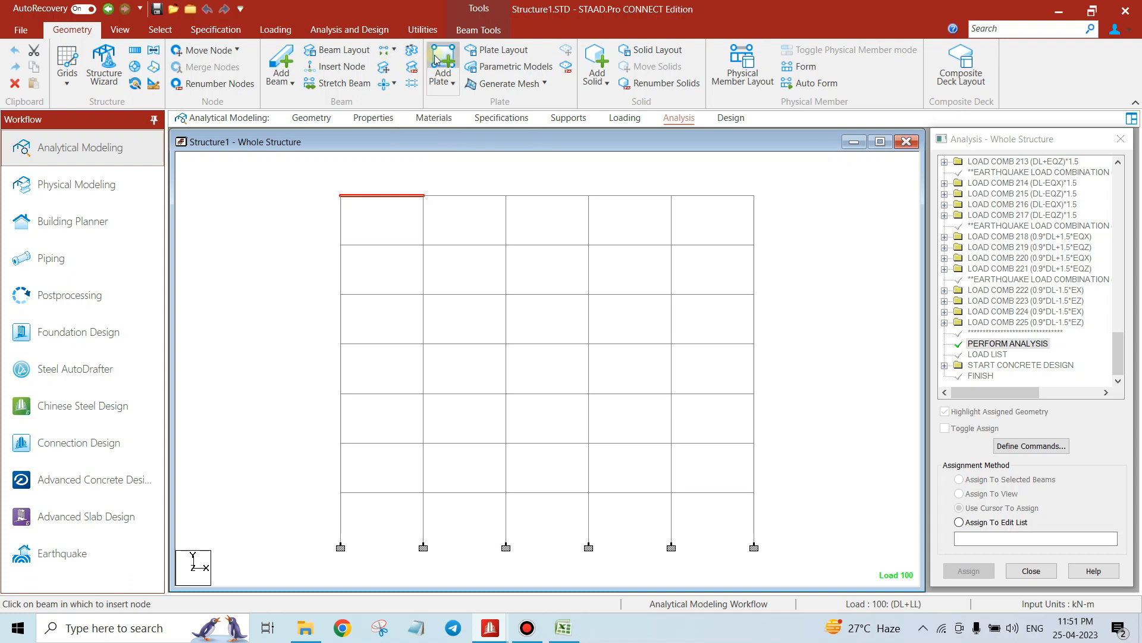
Look through the Add Plate choices and the Generate Mesh choices without creating any plates
{"action": "left_click", "coordinate": [448, 85]}
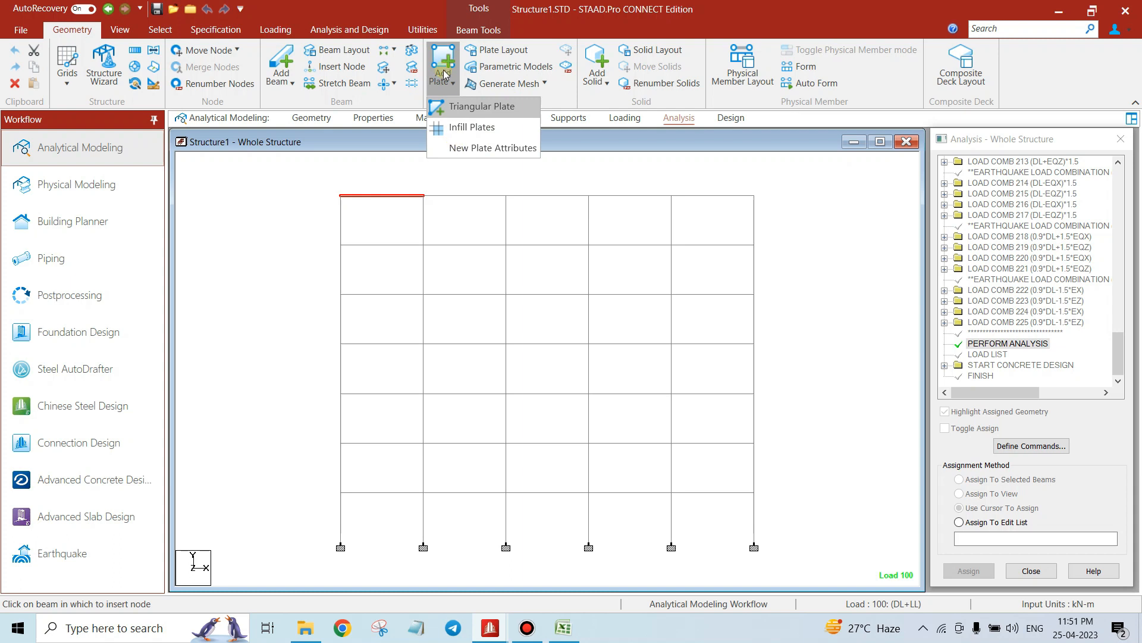
{"action": "left_click", "coordinate": [583, 149]}
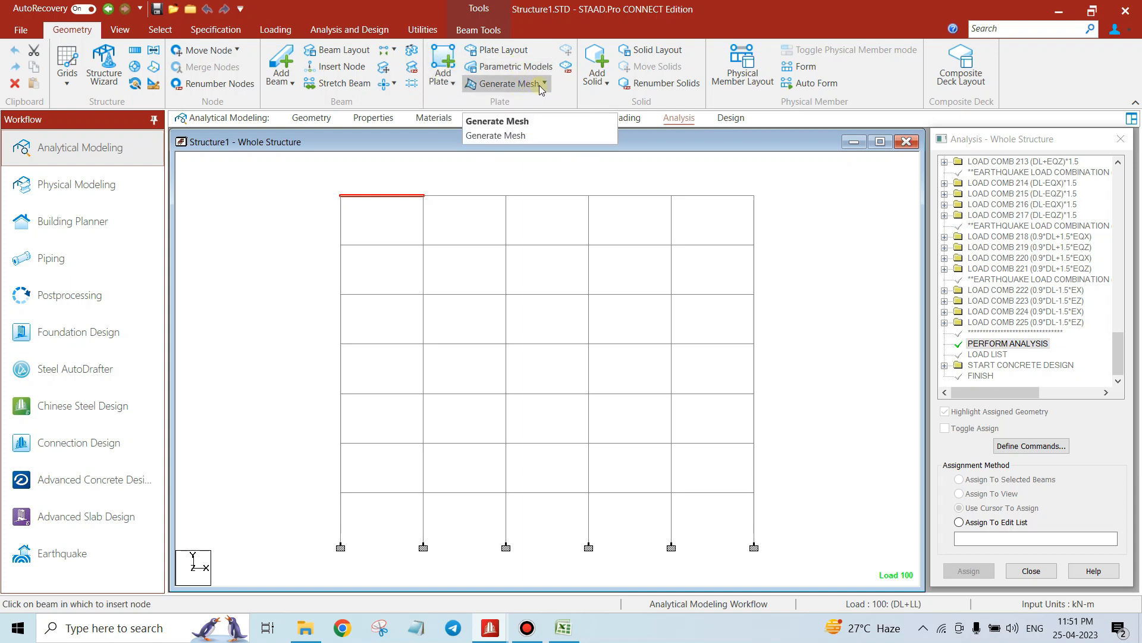
{"action": "left_click", "coordinate": [543, 85]}
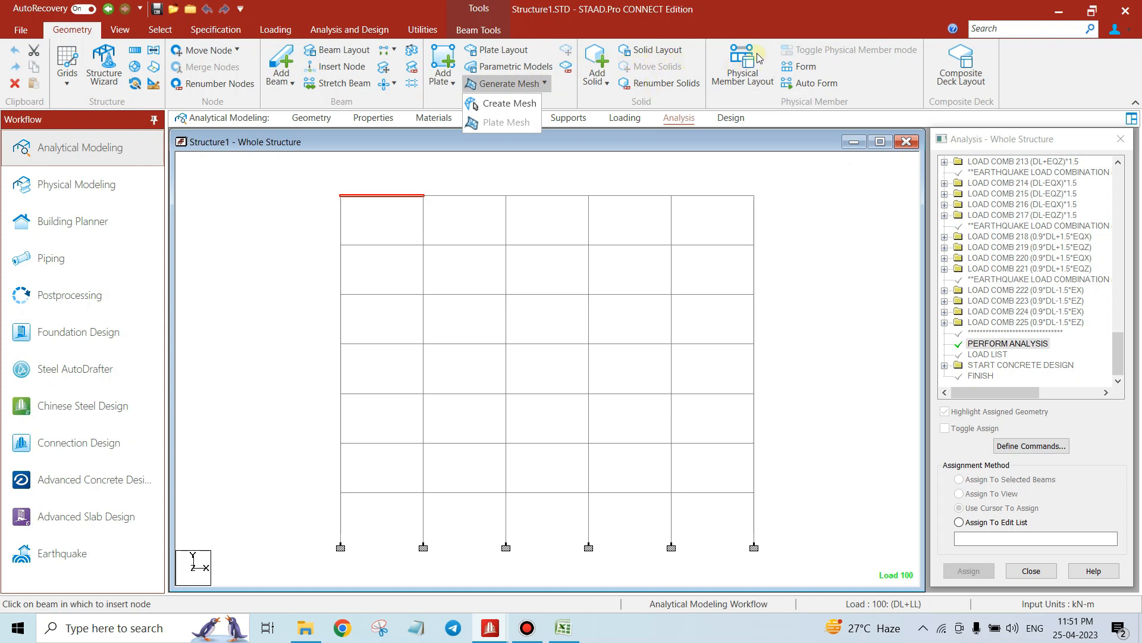
Zoom in on the first roof bay, display the whole structure again, and rotate the frame in a 3D view
{"action": "left_click", "coordinate": [120, 29]}
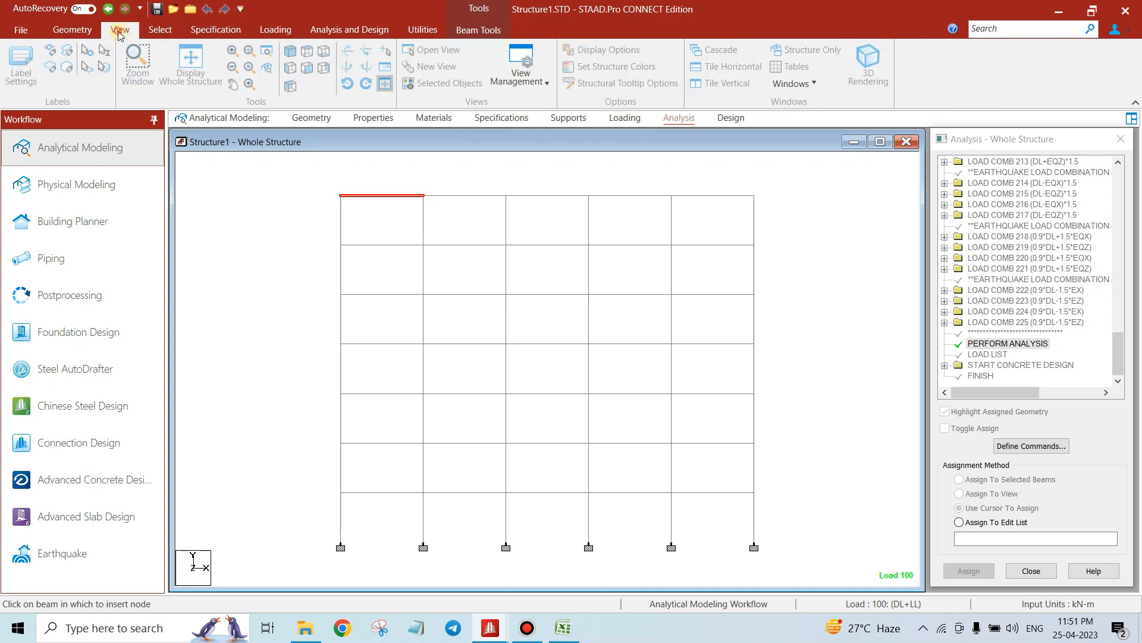
{"action": "left_click", "coordinate": [139, 66]}
{"action": "left_click_drag", "start_coordinate": [301, 178], "coordinate": [414, 269]}
{"action": "scroll", "coordinate": [345, 233], "scroll_direction": "down", "scroll_amount": 4}
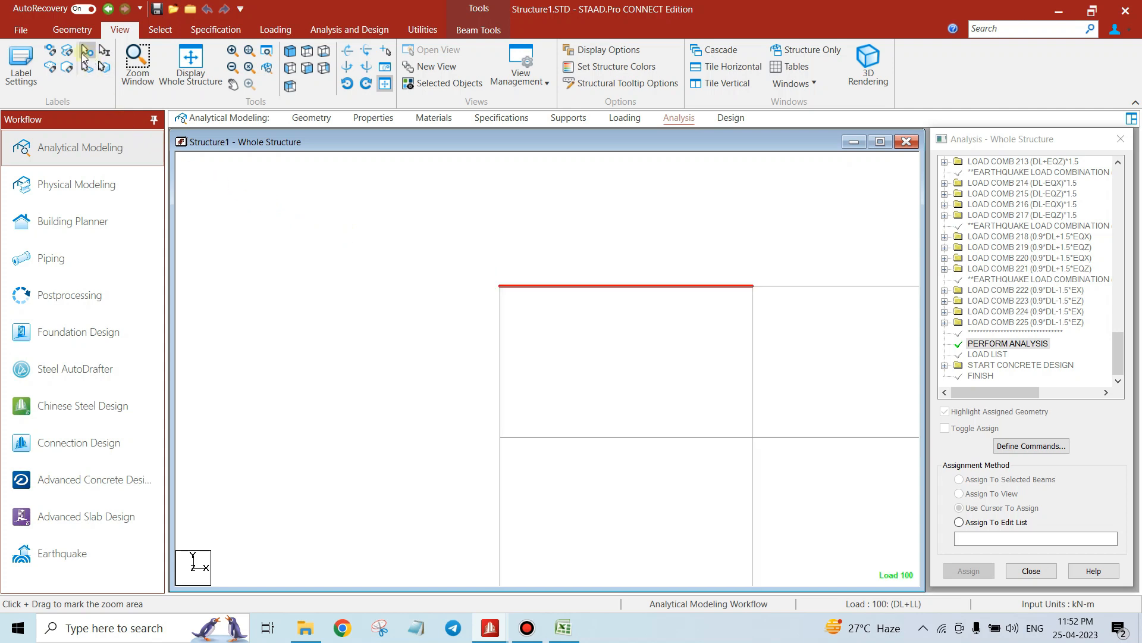
{"action": "left_click", "coordinate": [198, 62]}
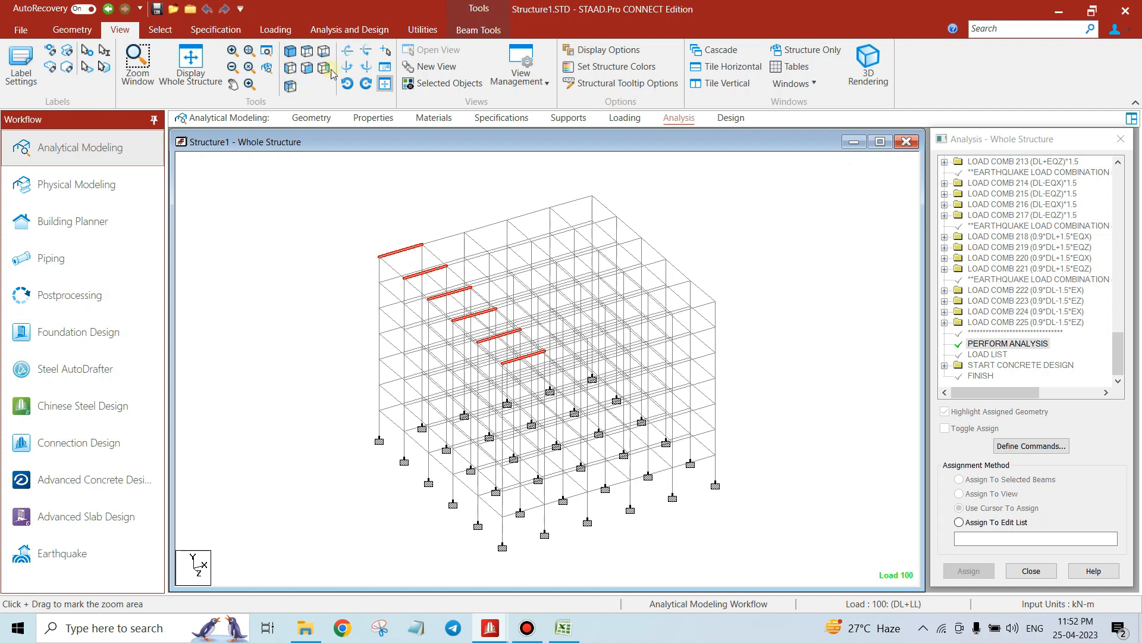
{"action": "left_click", "coordinate": [359, 86]}
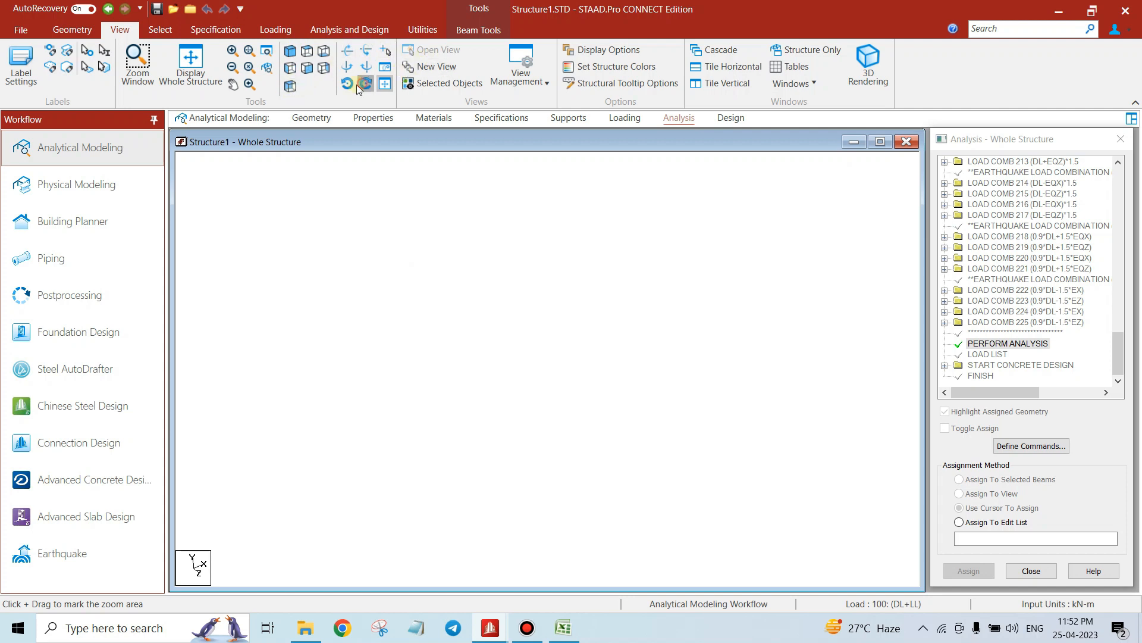
{"action": "left_click", "coordinate": [358, 87]}
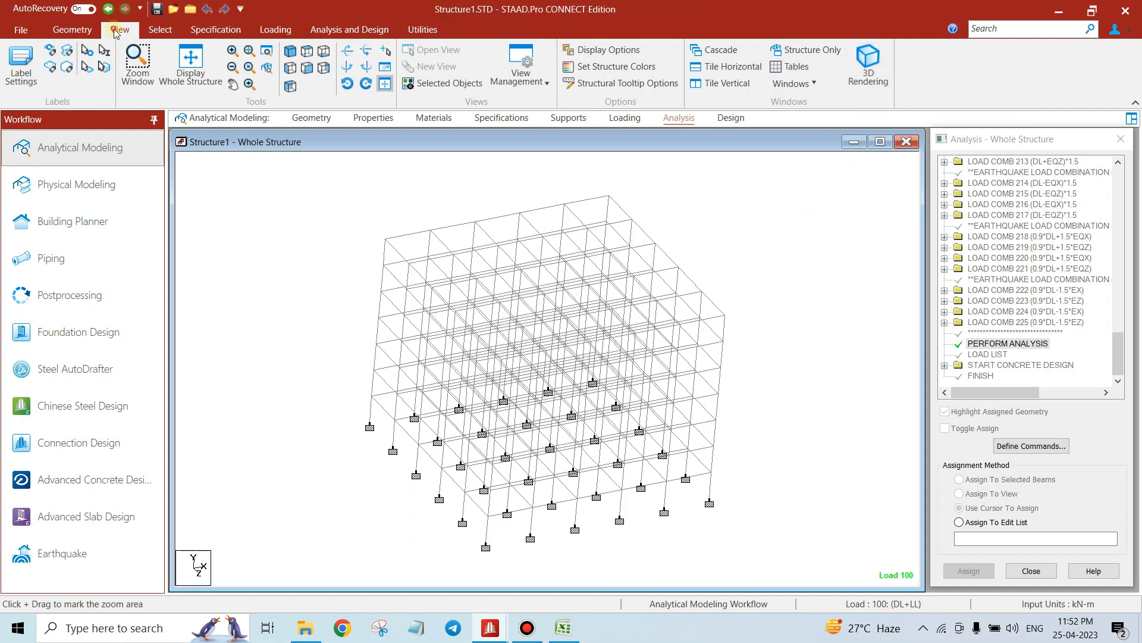
Open the 3D rendering of the structure, orbit it to inspect the members, and close the rendered view
{"action": "left_click", "coordinate": [868, 59]}
{"action": "left_click_drag", "start_coordinate": [753, 276], "coordinate": [710, 235]}
{"action": "left_click_drag", "start_coordinate": [779, 182], "coordinate": [574, 218]}
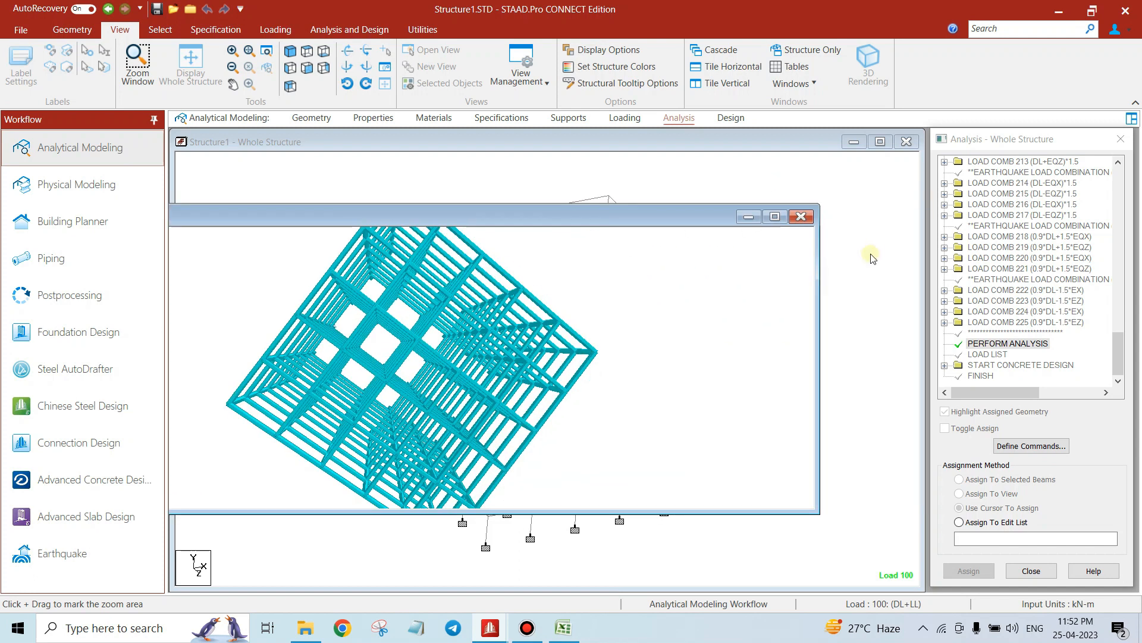
{"action": "left_click", "coordinate": [801, 216]}
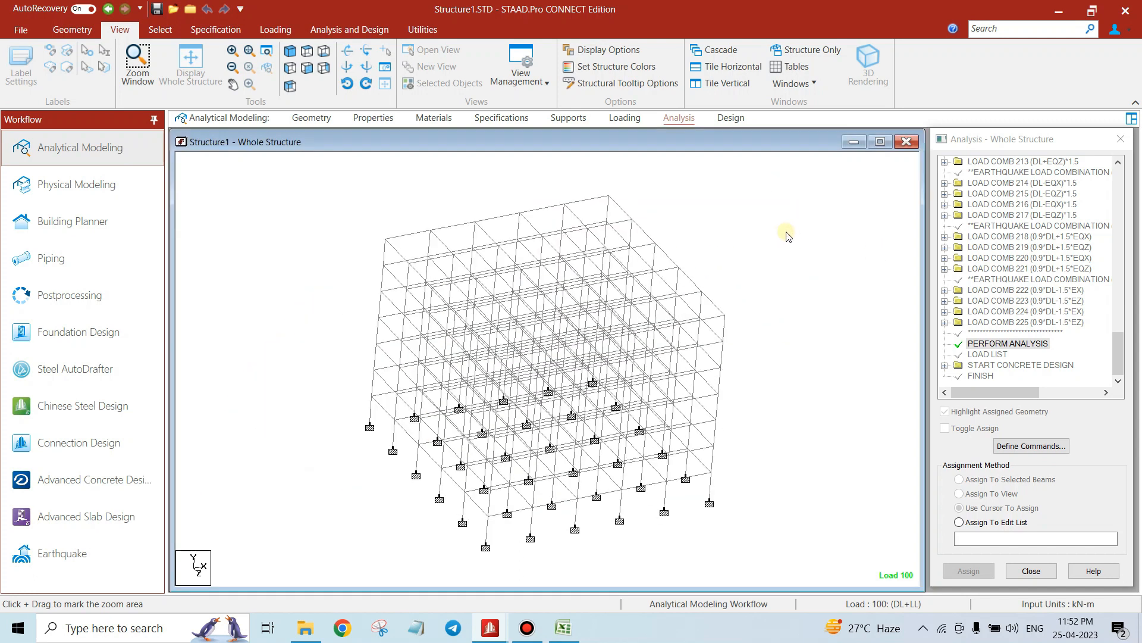
Try the node, beam and plate selection cursors in turn, window-selecting the upper part of the frame
{"action": "left_click", "coordinate": [160, 31]}
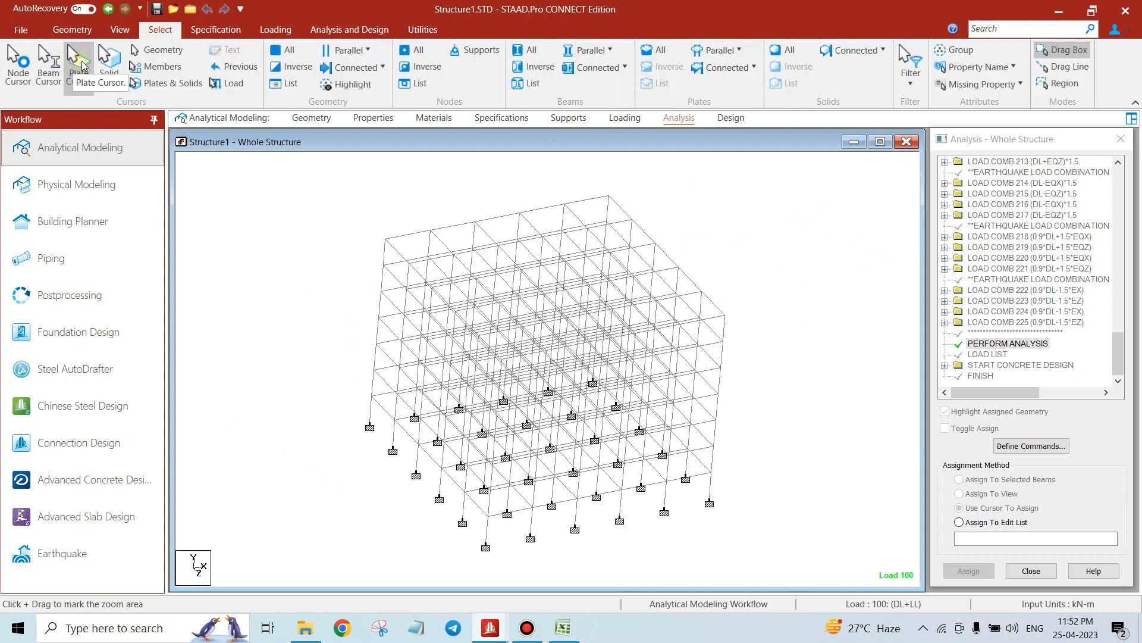
{"action": "left_click", "coordinate": [17, 65]}
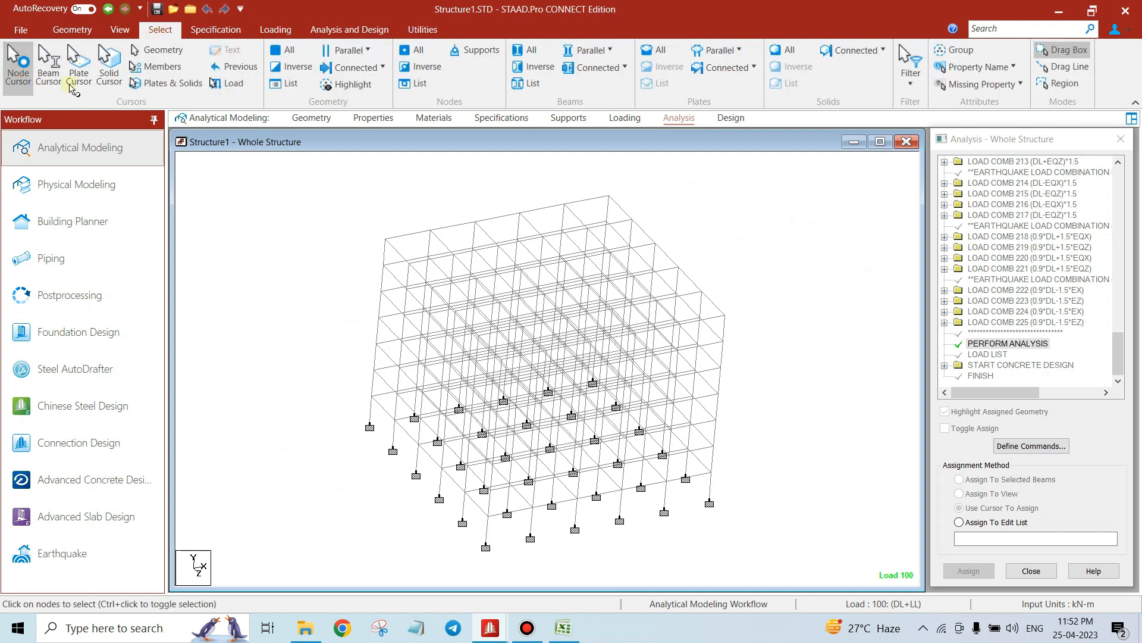
{"action": "left_click_drag", "start_coordinate": [261, 177], "coordinate": [513, 333]}
{"action": "left_click", "coordinate": [48, 66]}
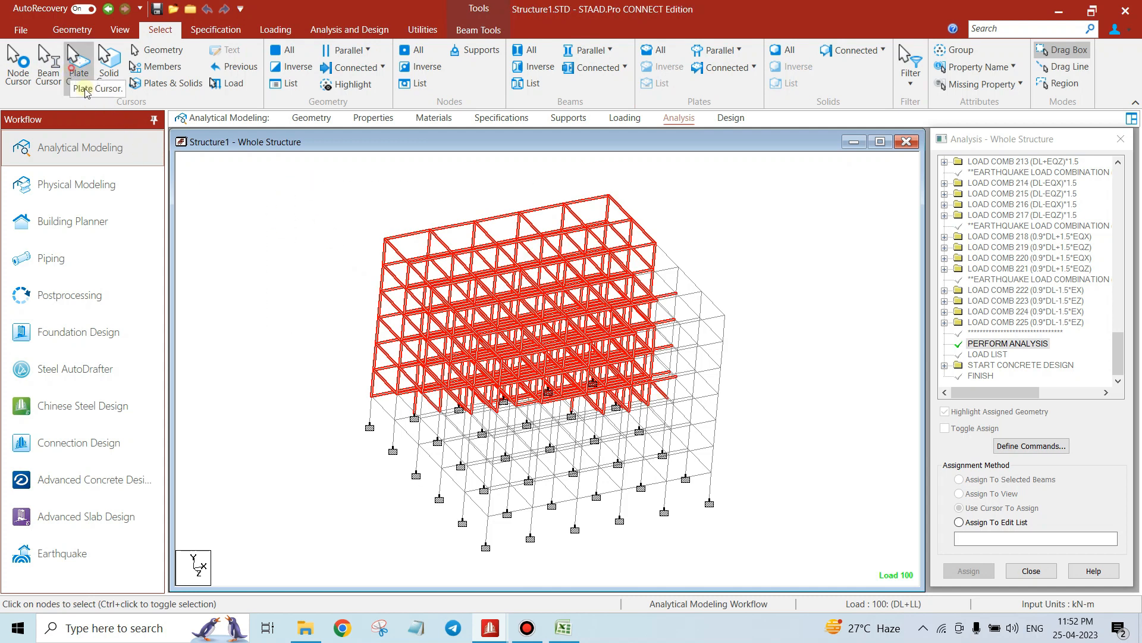
{"action": "left_click", "coordinate": [78, 65]}
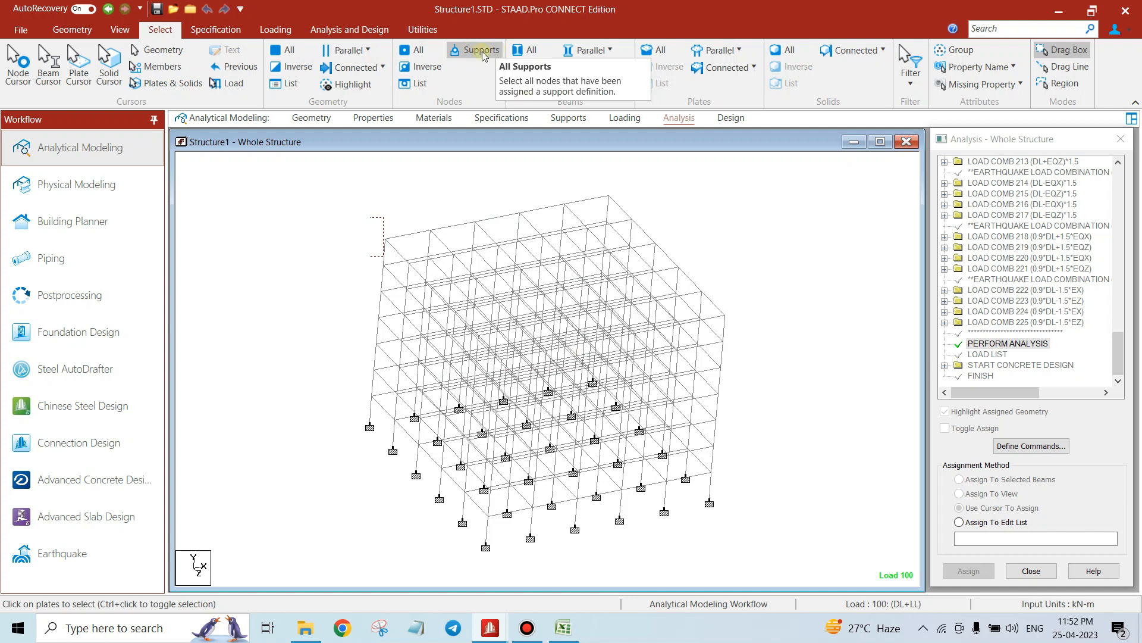
Examine the options for selecting beams parallel to an axis and for filtering the selection
{"action": "left_click", "coordinate": [595, 51]}
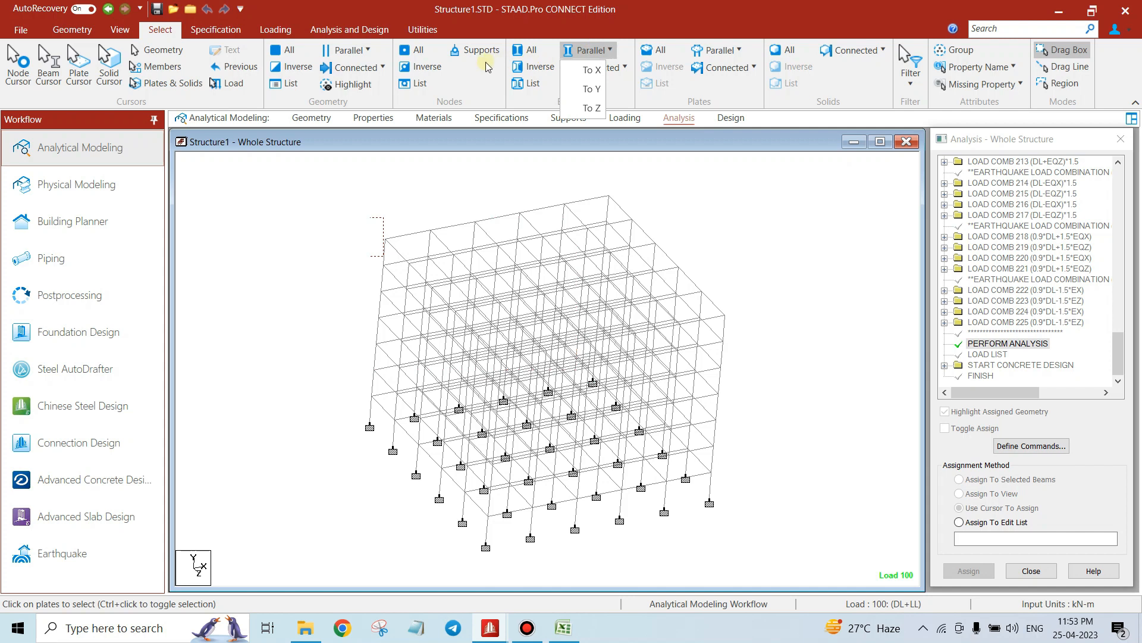
{"action": "left_click", "coordinate": [914, 83]}
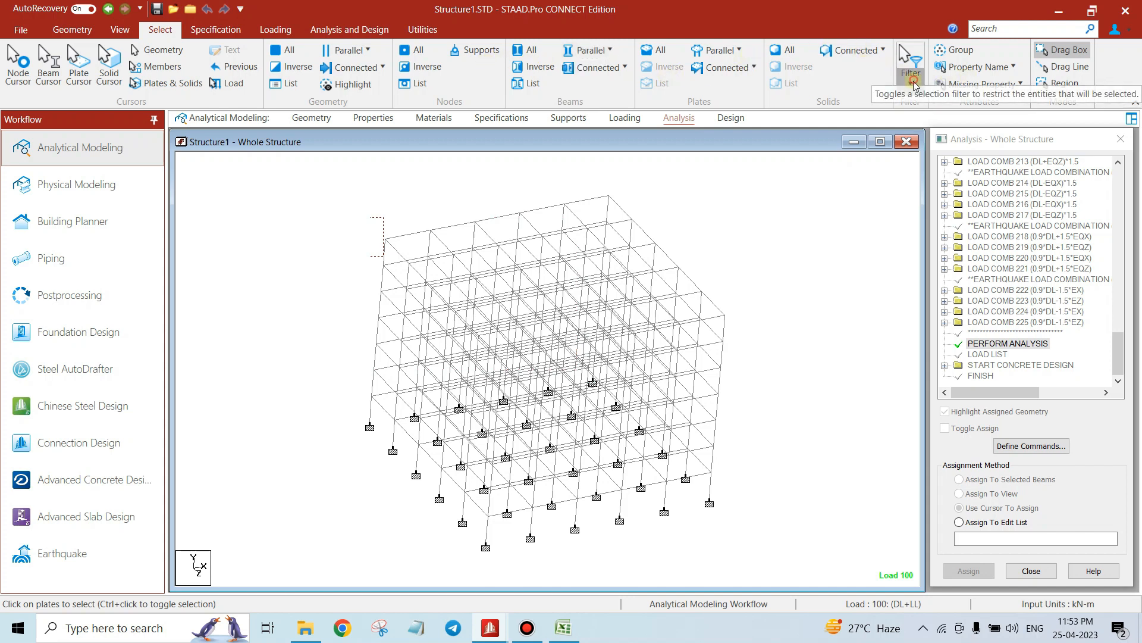
{"action": "left_click", "coordinate": [914, 84]}
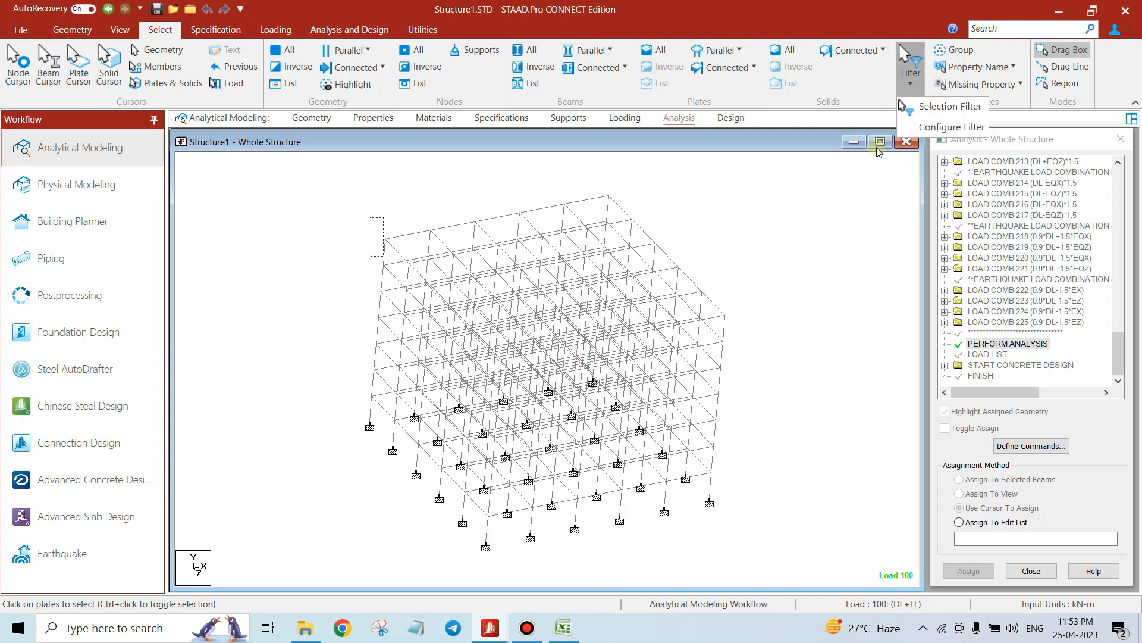
Review the selection options by property name and by missing property, including members without a section profile
{"action": "left_click", "coordinate": [996, 68]}
{"action": "left_click", "coordinate": [994, 69]}
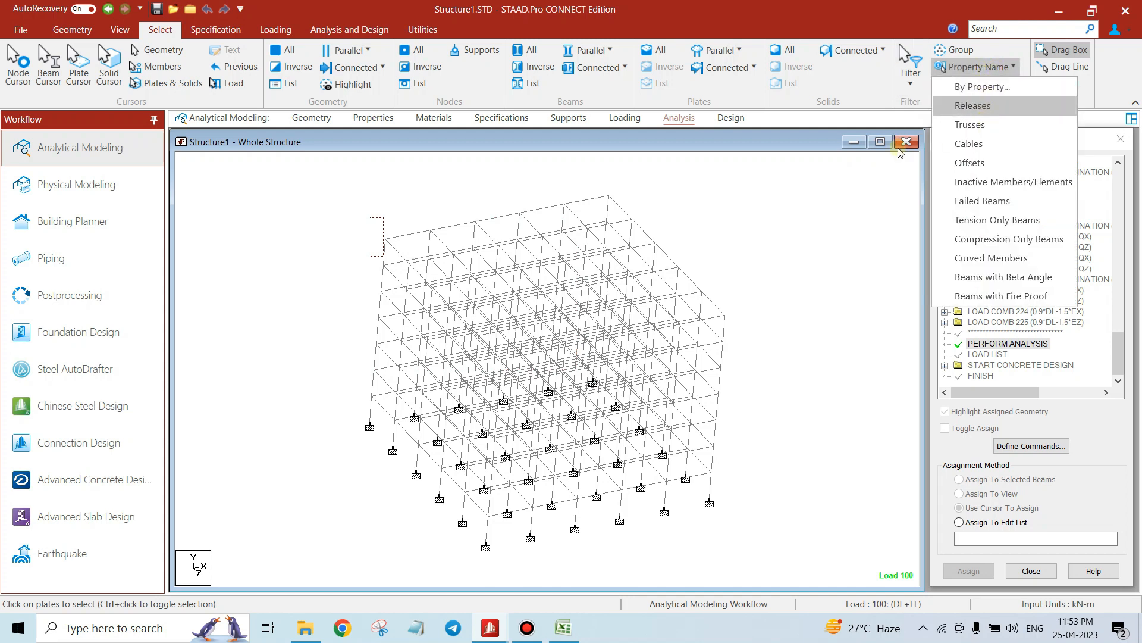
{"action": "left_click", "coordinate": [978, 105]}
{"action": "left_click", "coordinate": [978, 91]}
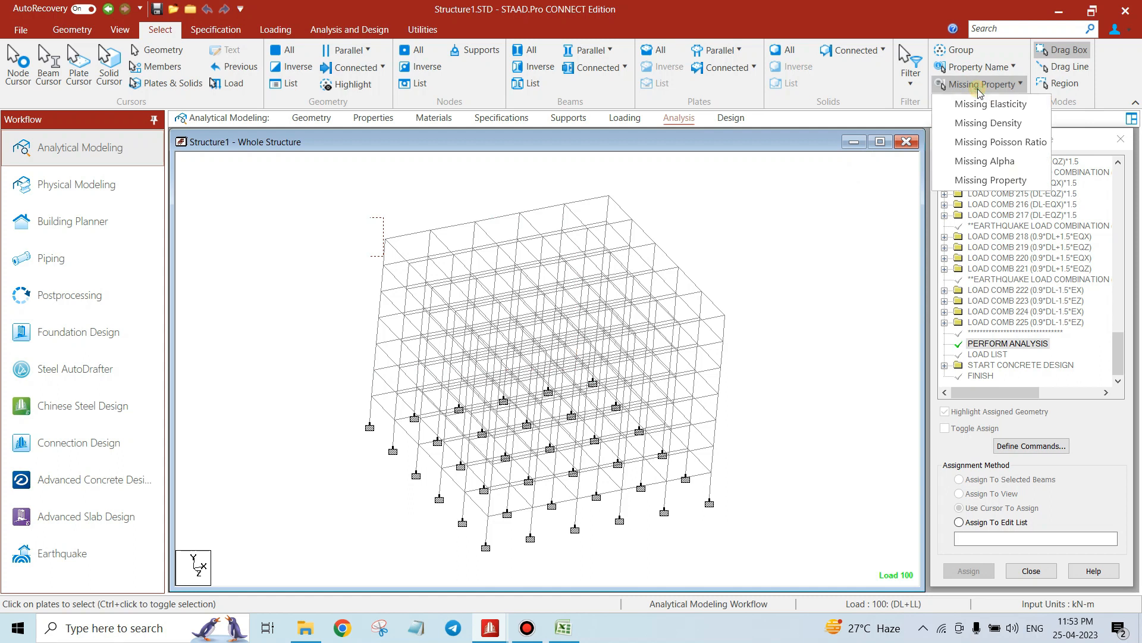
{"action": "left_click", "coordinate": [965, 87]}
{"action": "left_click", "coordinate": [965, 87]}
{"action": "left_click", "coordinate": [971, 180]}
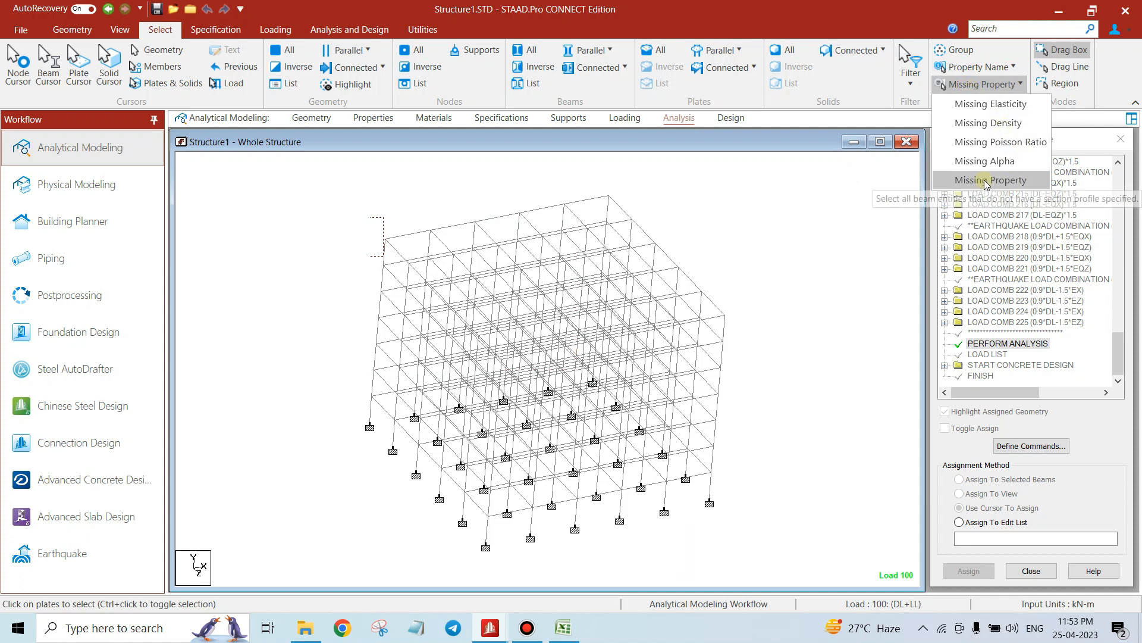
{"action": "left_click", "coordinate": [657, 347]}
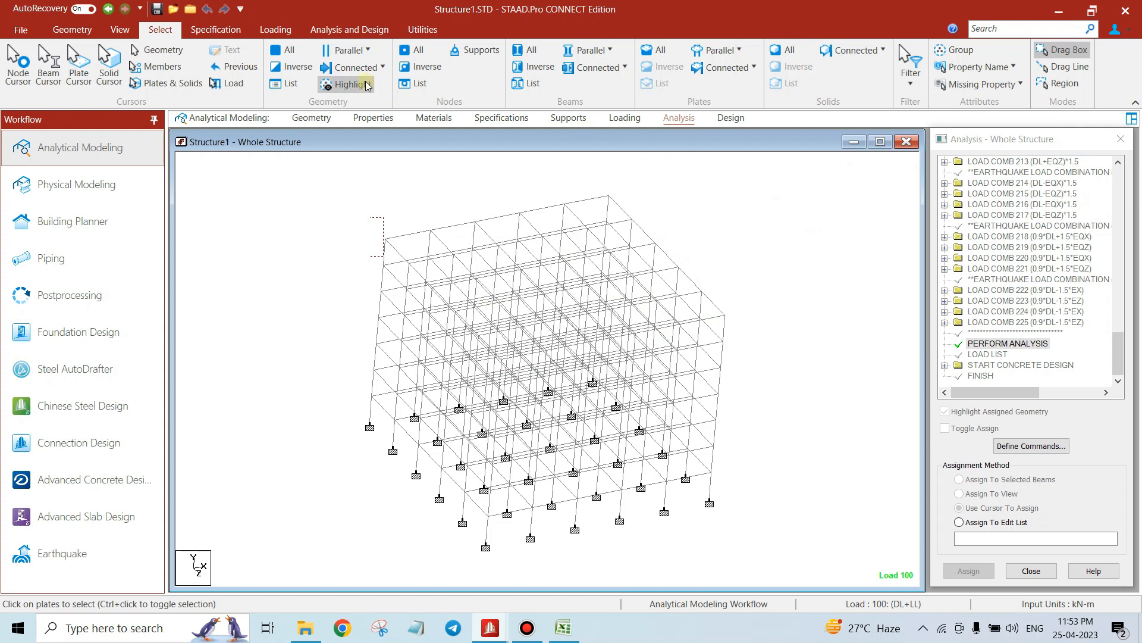
Open the section property specifications and look over the country list of the section database
{"action": "left_click", "coordinate": [215, 29]}
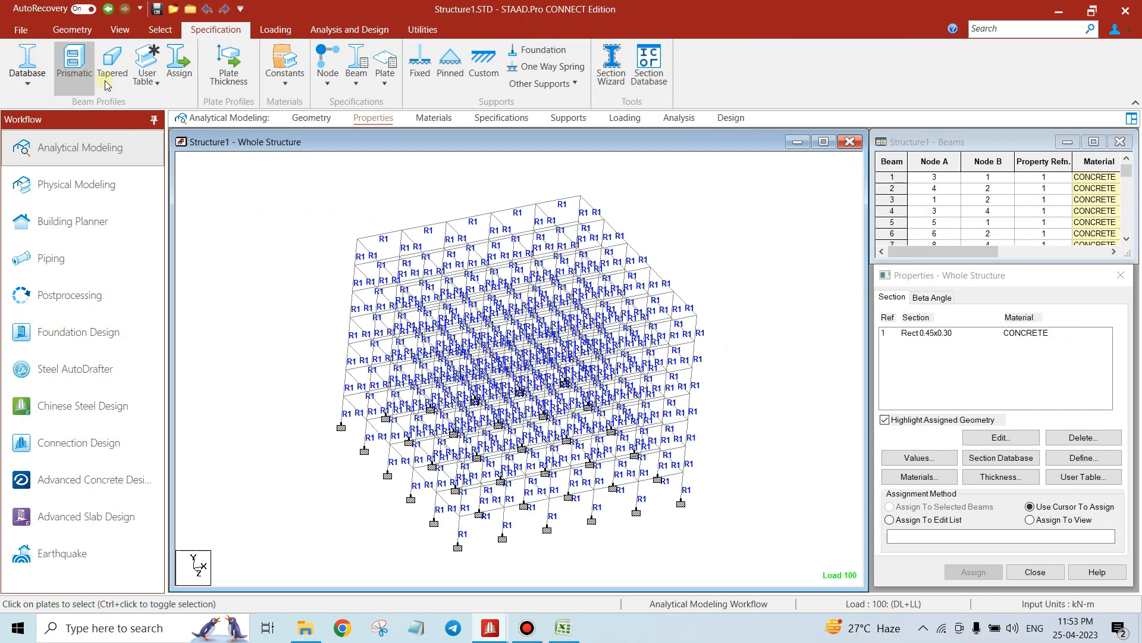
{"action": "left_click", "coordinate": [28, 85]}
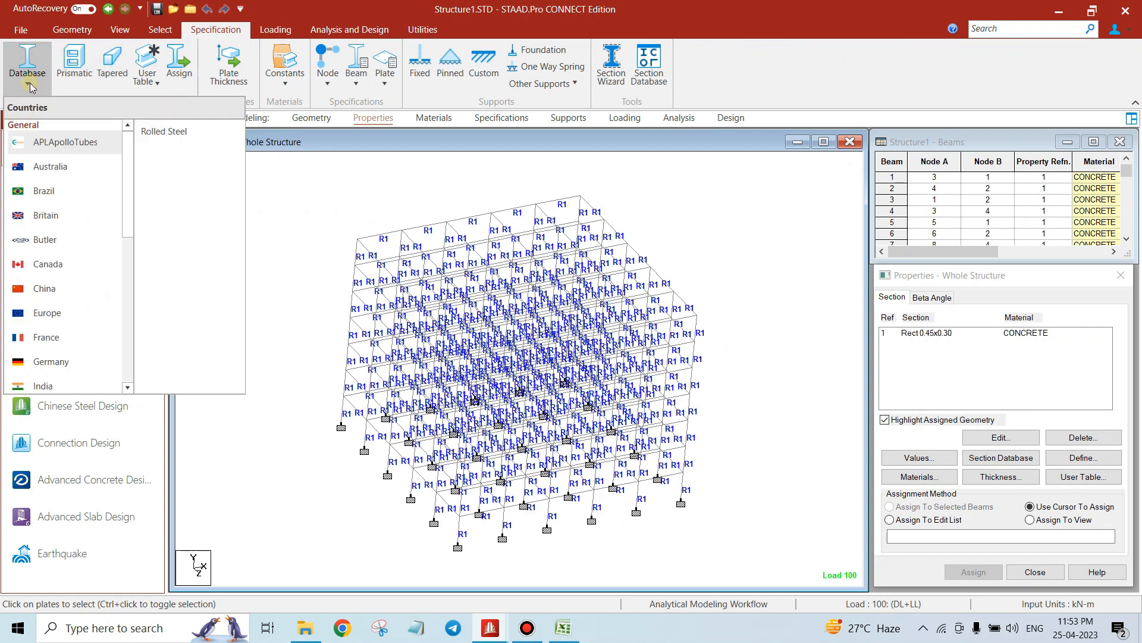
{"action": "left_click", "coordinate": [382, 227]}
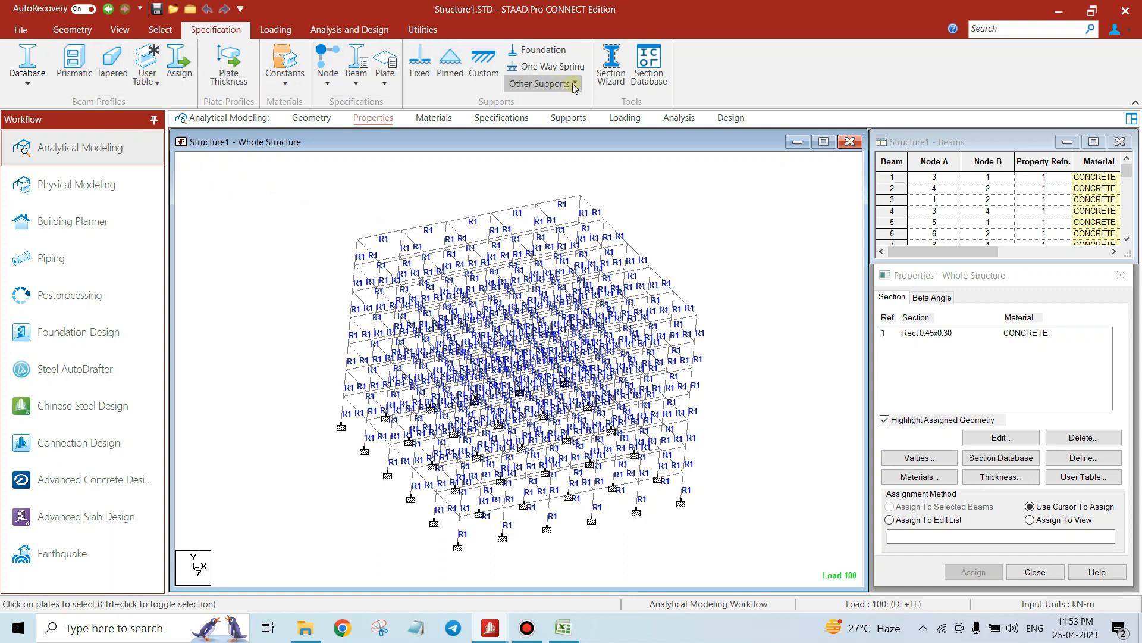
Look at the primary, combination and reference load case creation forms, closing each without adding a load case
{"action": "left_click", "coordinate": [280, 31]}
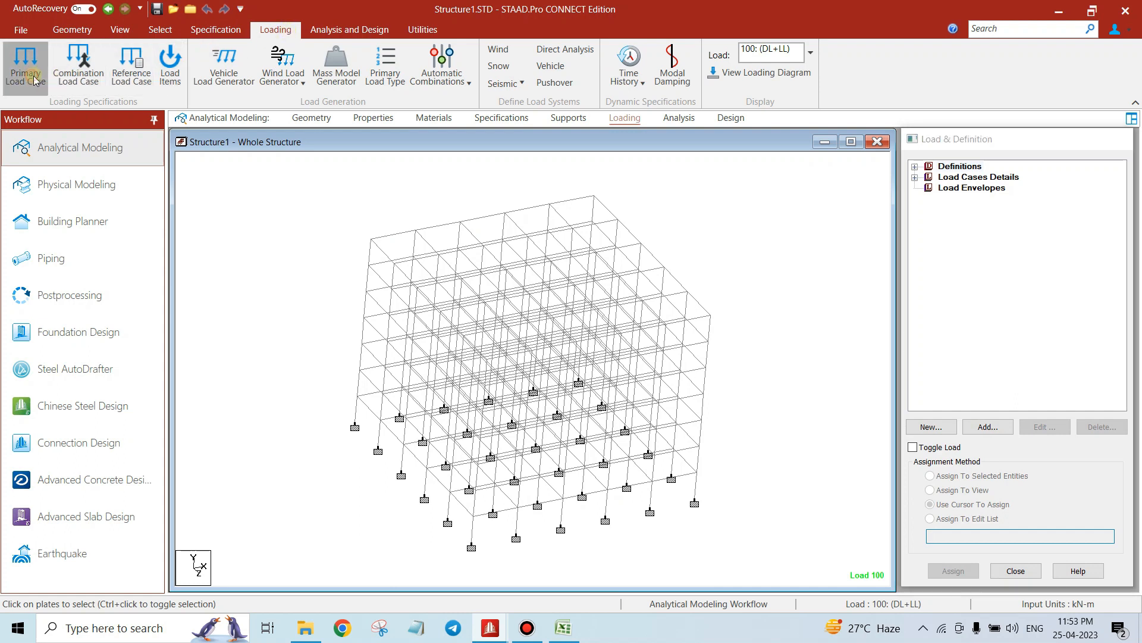
{"action": "left_click", "coordinate": [48, 82]}
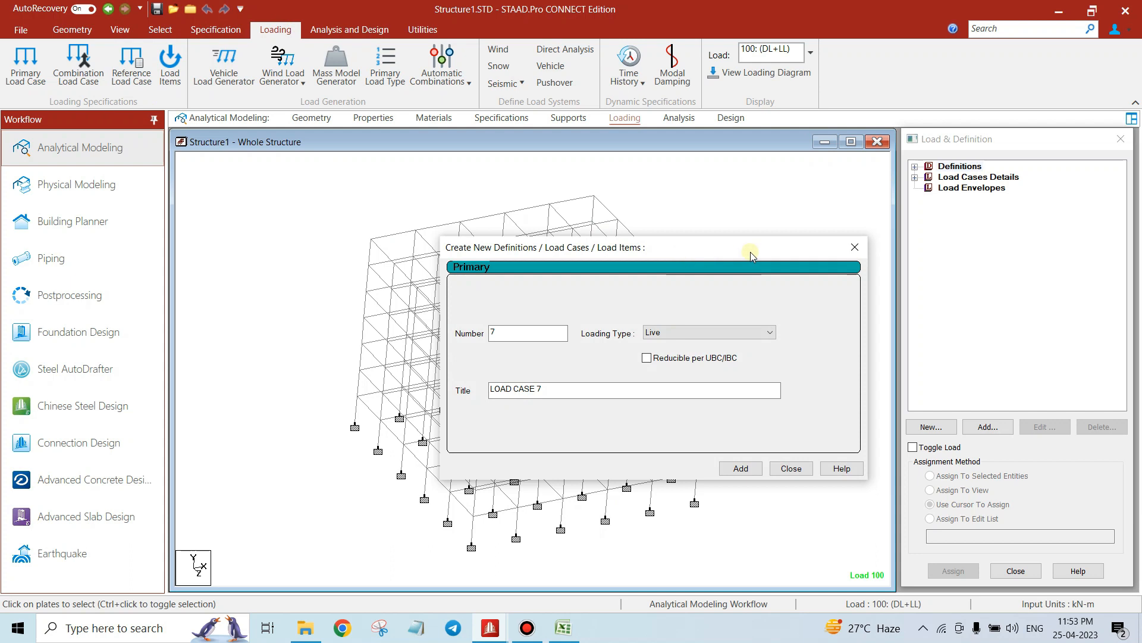
{"action": "left_click", "coordinate": [854, 247]}
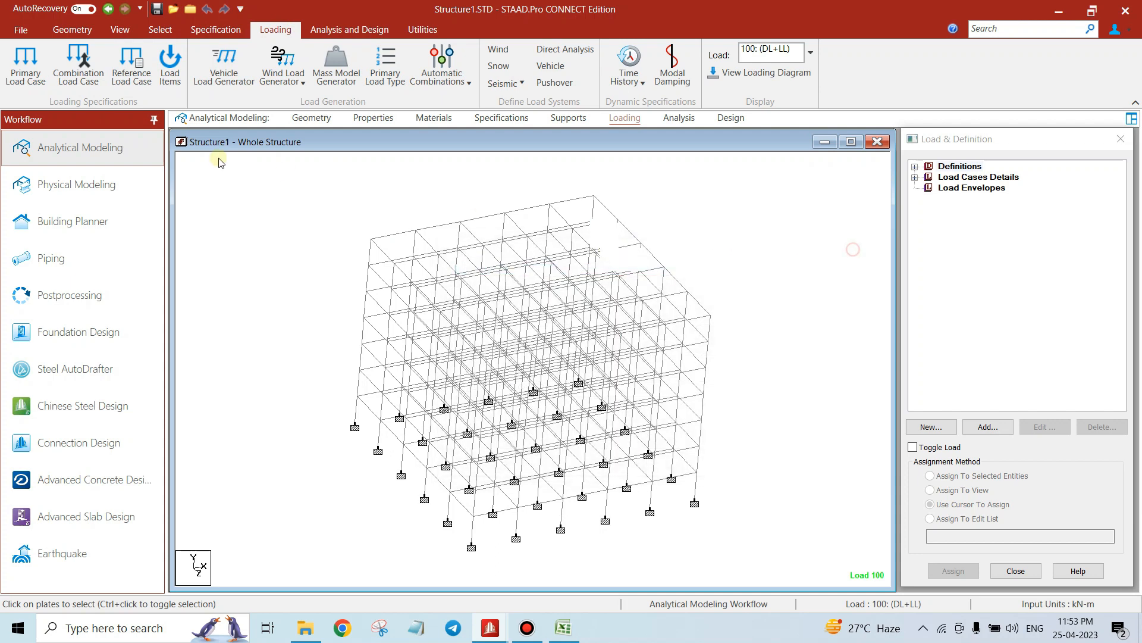
{"action": "left_click", "coordinate": [95, 78]}
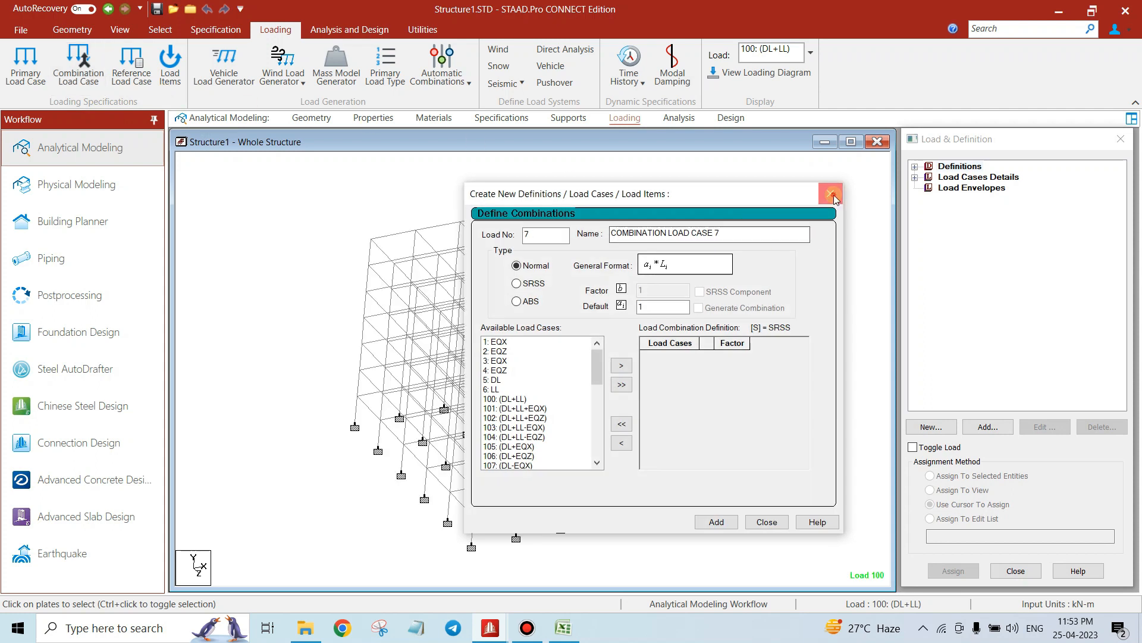
{"action": "left_click", "coordinate": [833, 194]}
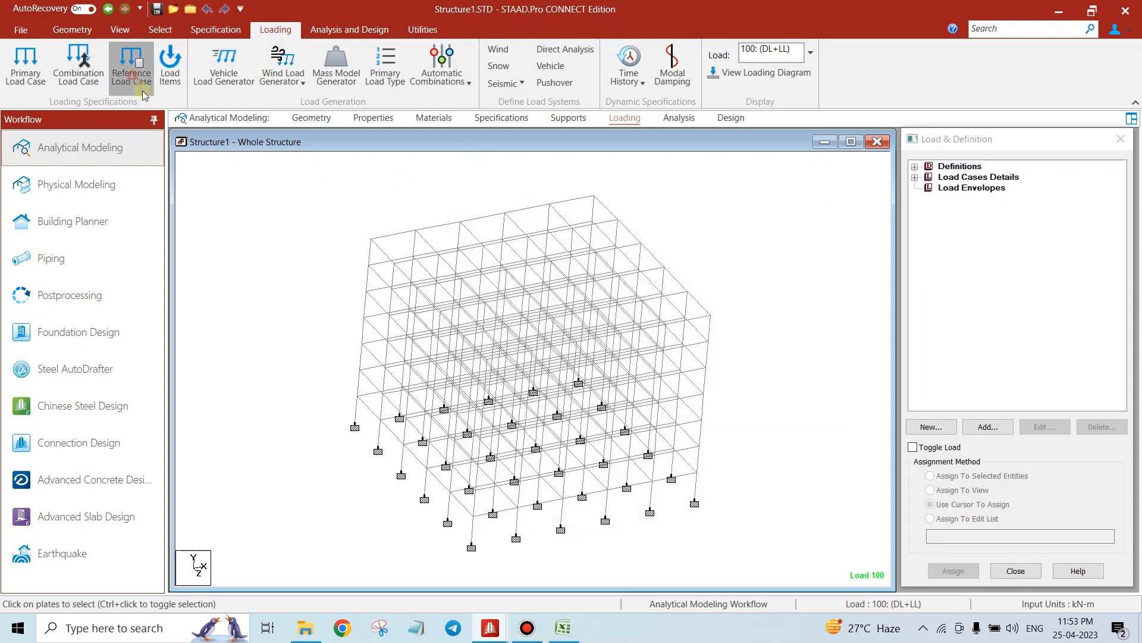
{"action": "left_click", "coordinate": [132, 71]}
{"action": "left_click", "coordinate": [855, 248]}
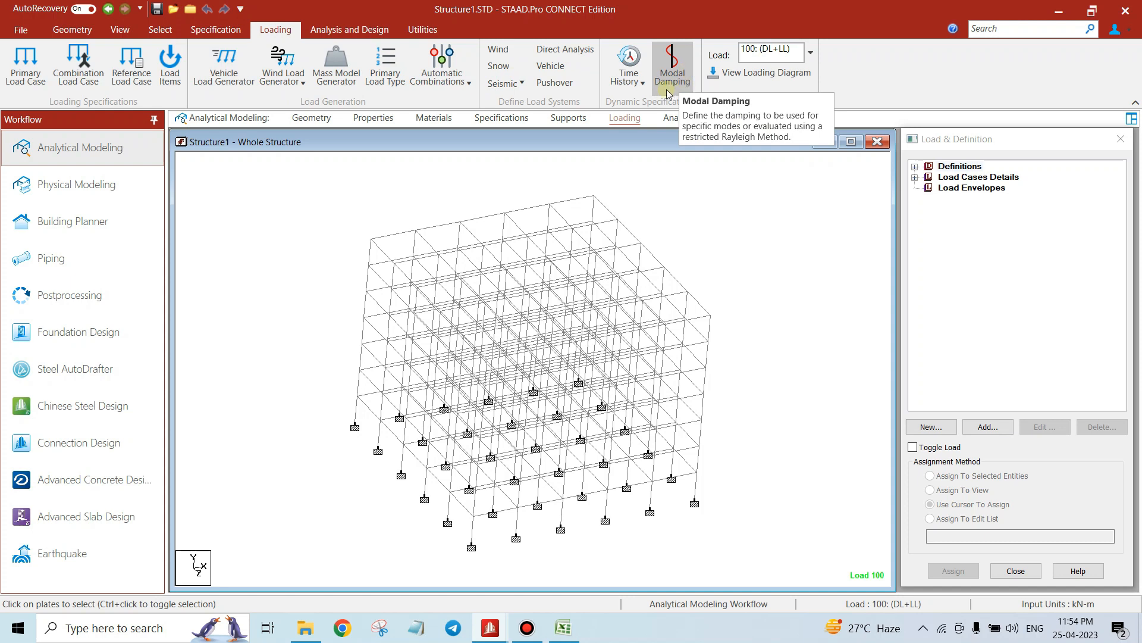
Make 1: EQX the active load and look through the combination, envelope and complete load lists
{"action": "left_click", "coordinate": [813, 53]}
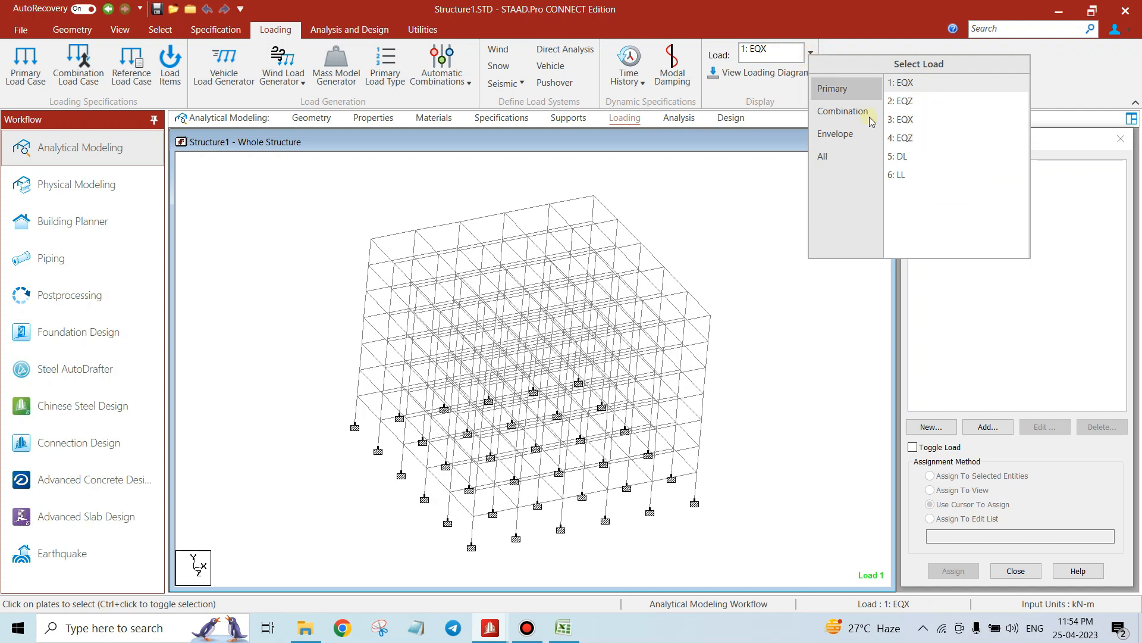
{"action": "left_click", "coordinate": [842, 112]}
{"action": "left_click", "coordinate": [835, 133]}
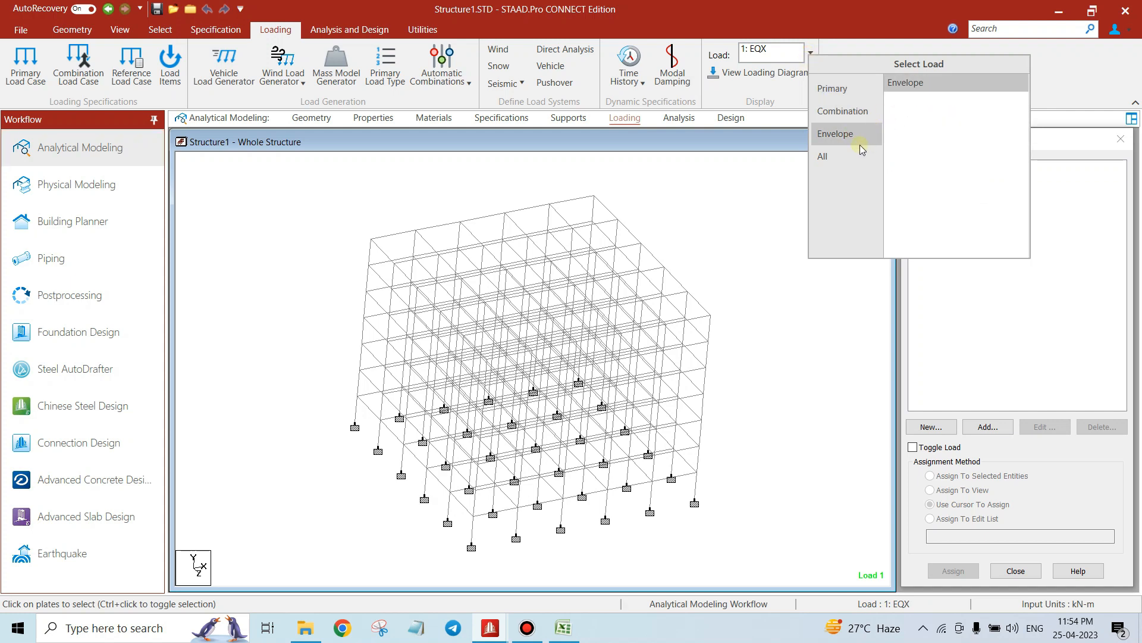
{"action": "left_click", "coordinate": [823, 156]}
{"action": "left_click", "coordinate": [731, 221]}
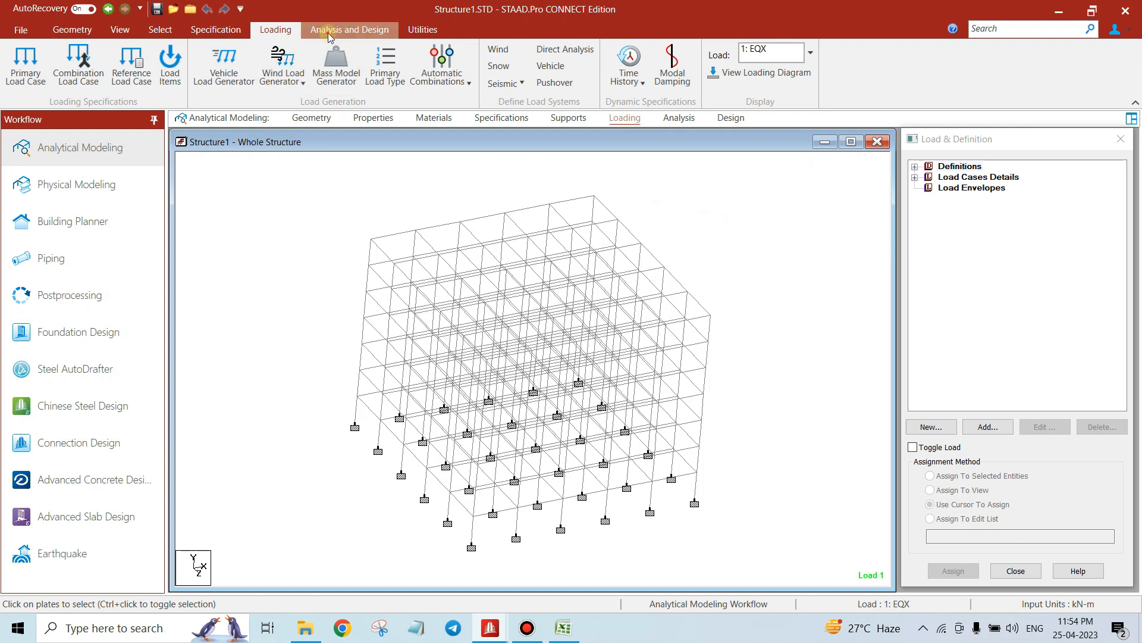
Look over the available analysis and design commands and the utility tools
{"action": "left_click", "coordinate": [350, 29]}
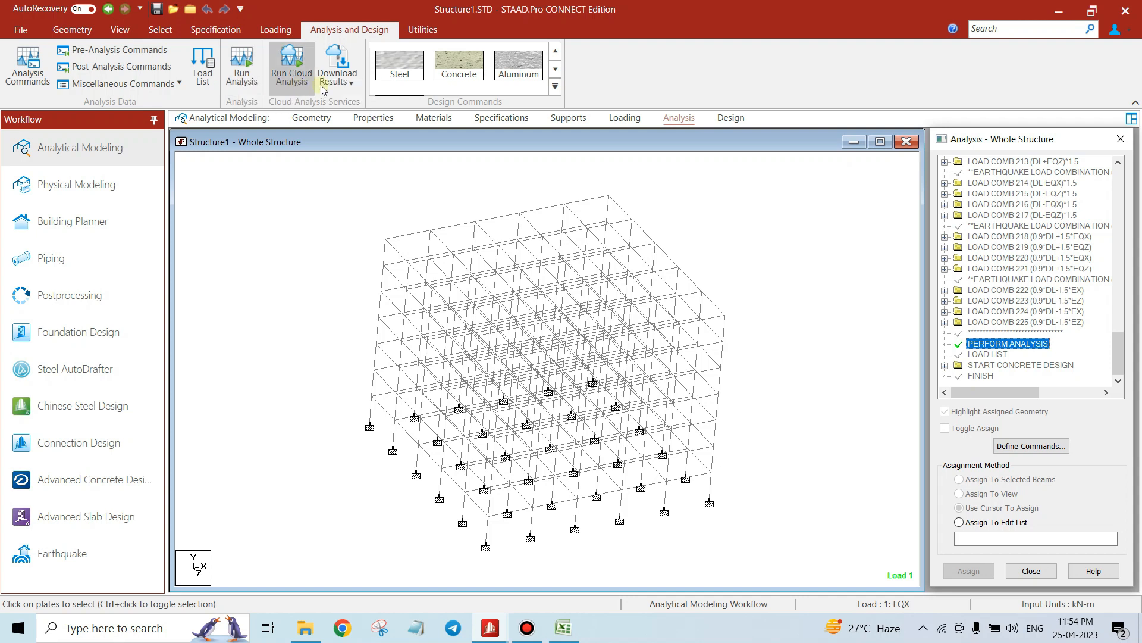
{"action": "left_click", "coordinate": [429, 34]}
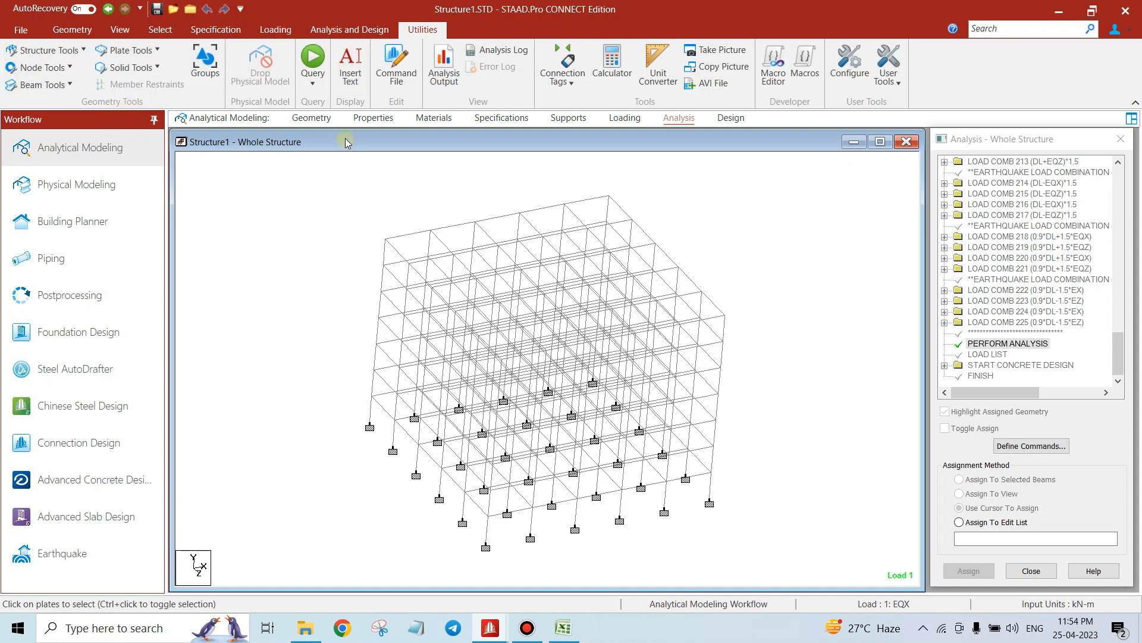
Review the geometry, section property and material pages of the analytical model, highlighting the steel, concrete and aluminum entries in the material list
{"action": "left_click", "coordinate": [312, 120]}
{"action": "left_click", "coordinate": [374, 117]}
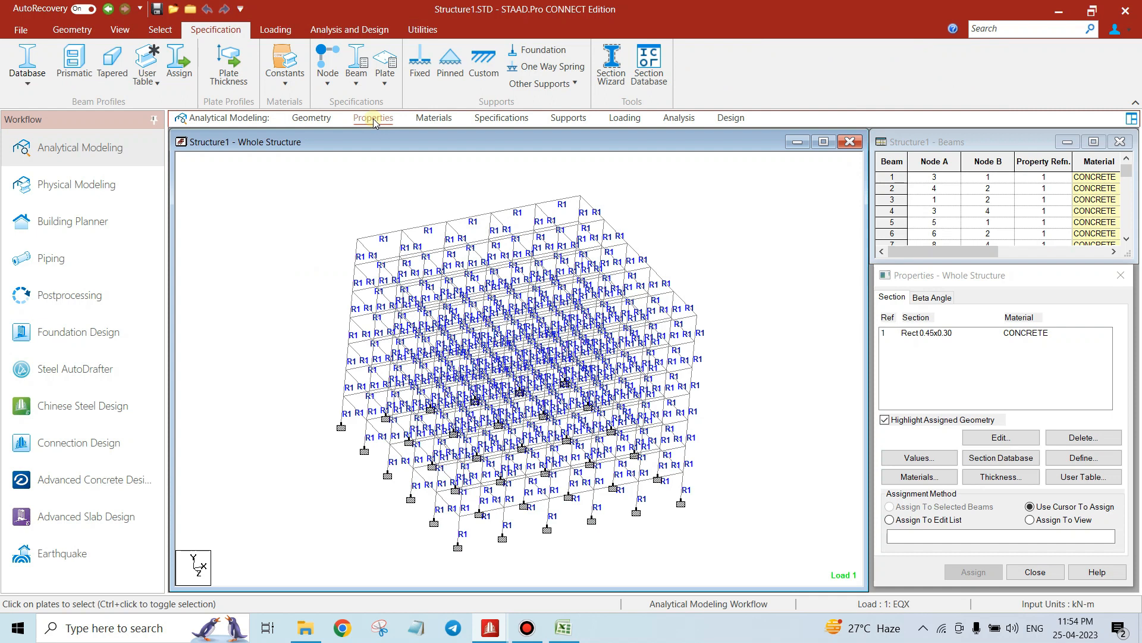
{"action": "left_click", "coordinate": [431, 119]}
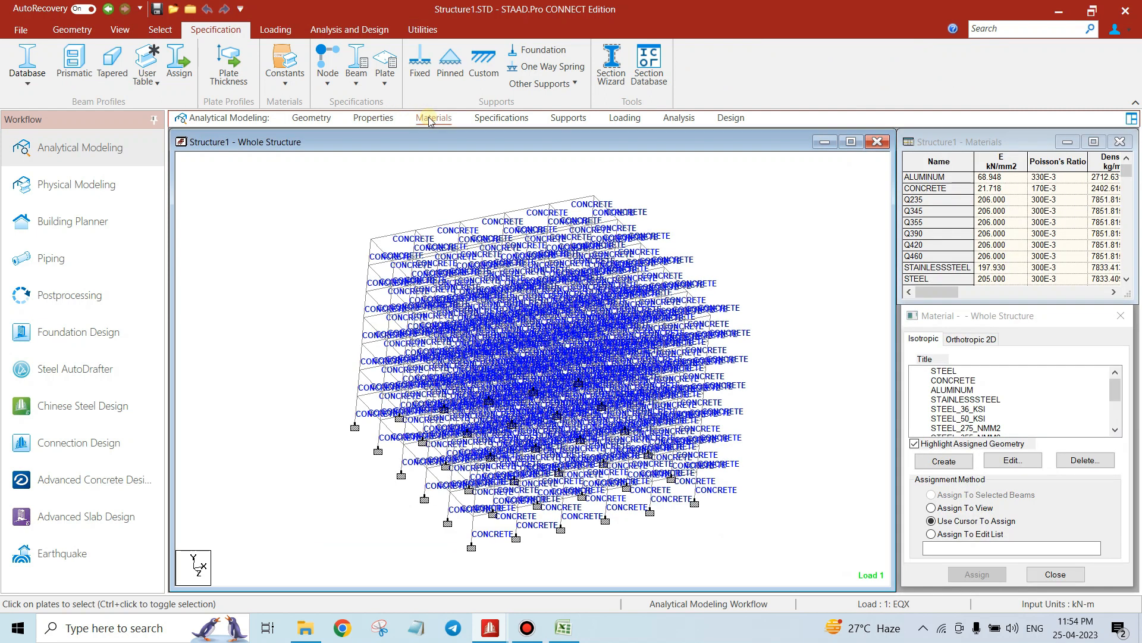
{"action": "left_click", "coordinate": [938, 372]}
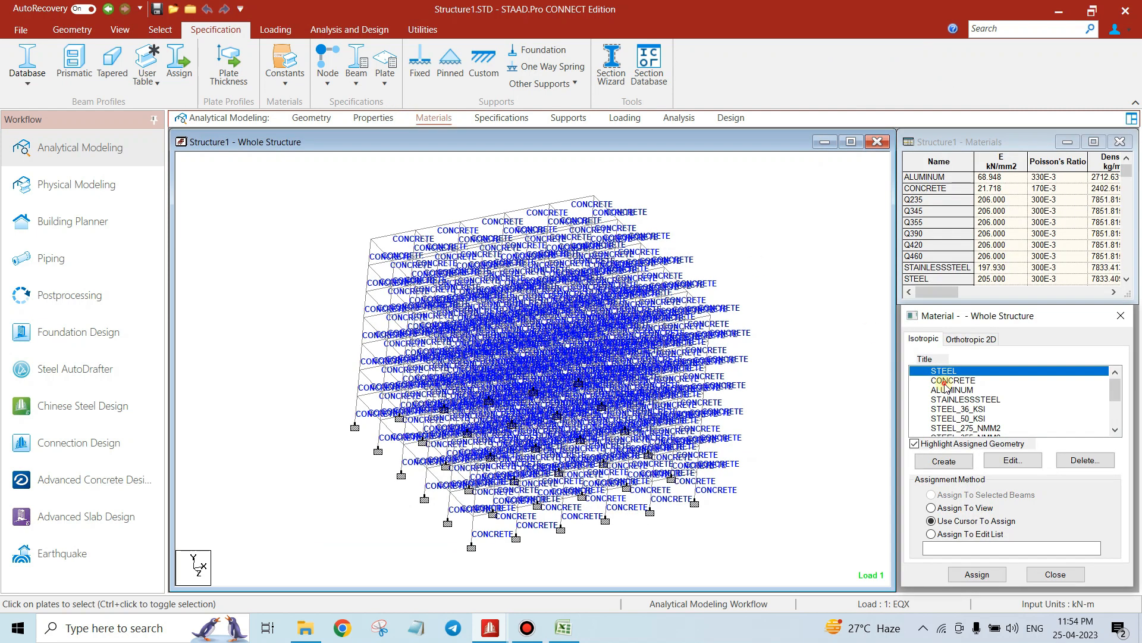
{"action": "left_click", "coordinate": [946, 381]}
{"action": "left_click", "coordinate": [950, 390]}
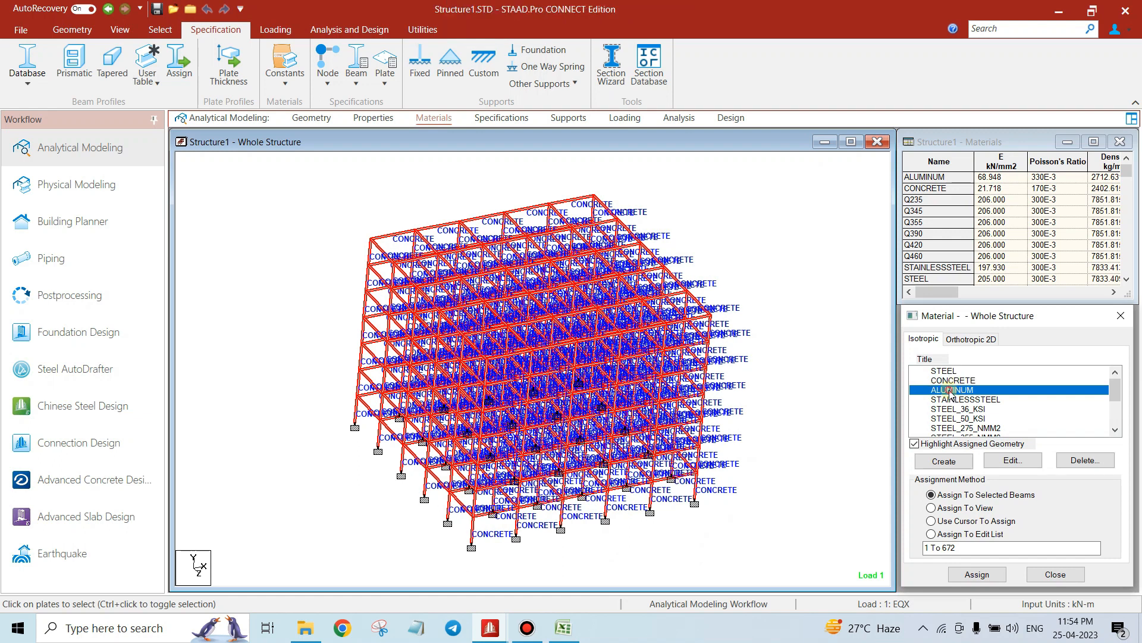
Review the analytical model's specifications, supports, loading and analysis pages
{"action": "left_click", "coordinate": [502, 119]}
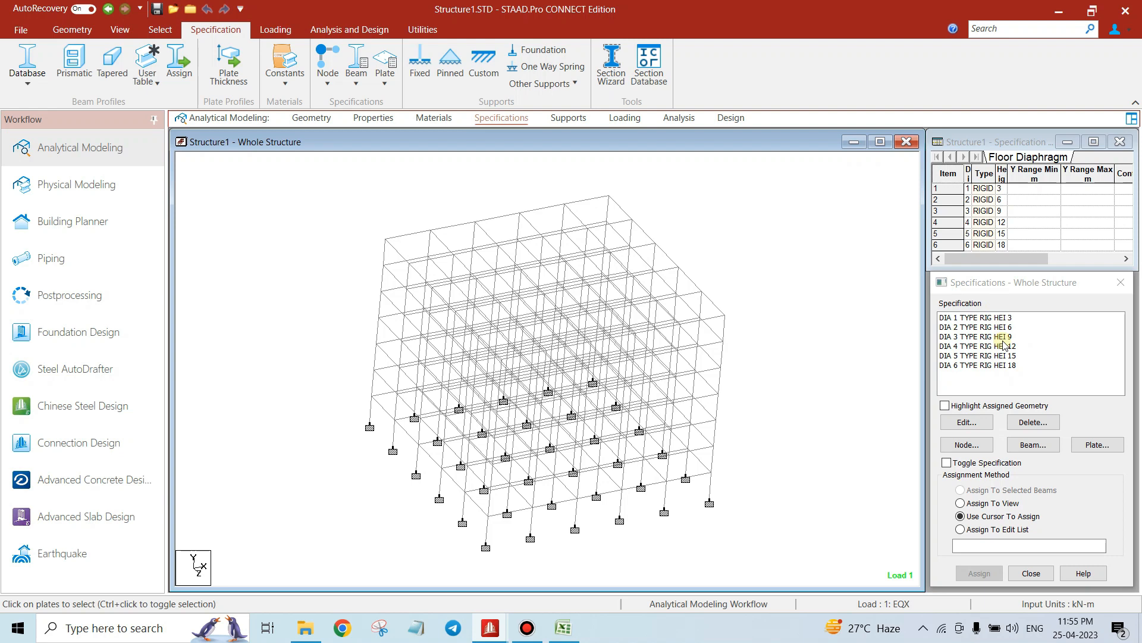
{"action": "left_click", "coordinate": [573, 118]}
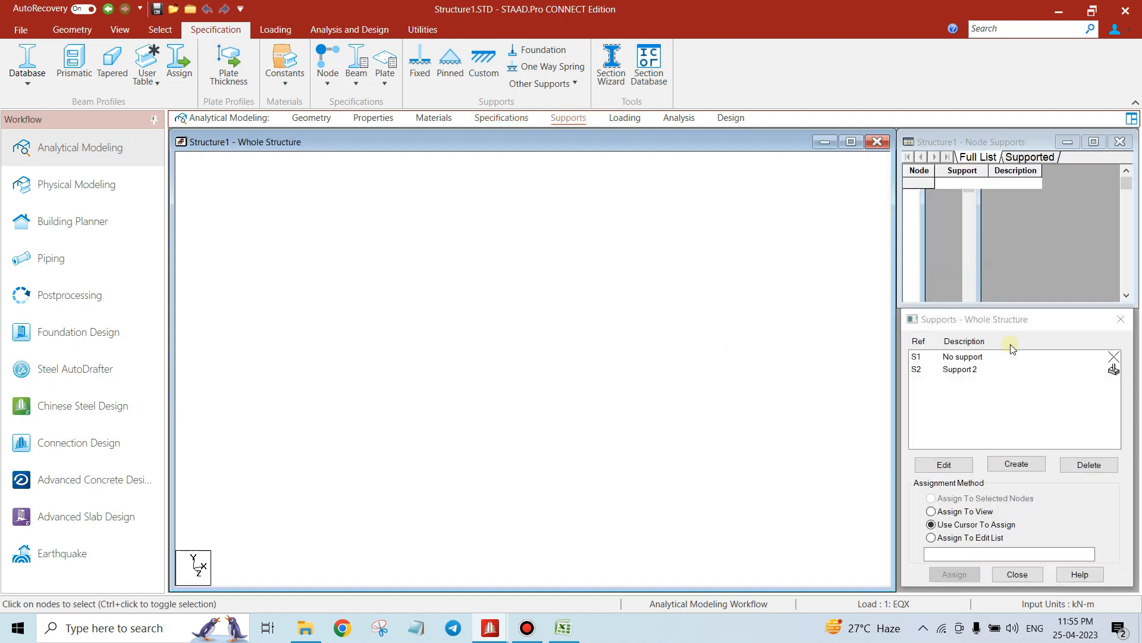
{"action": "left_click", "coordinate": [630, 120]}
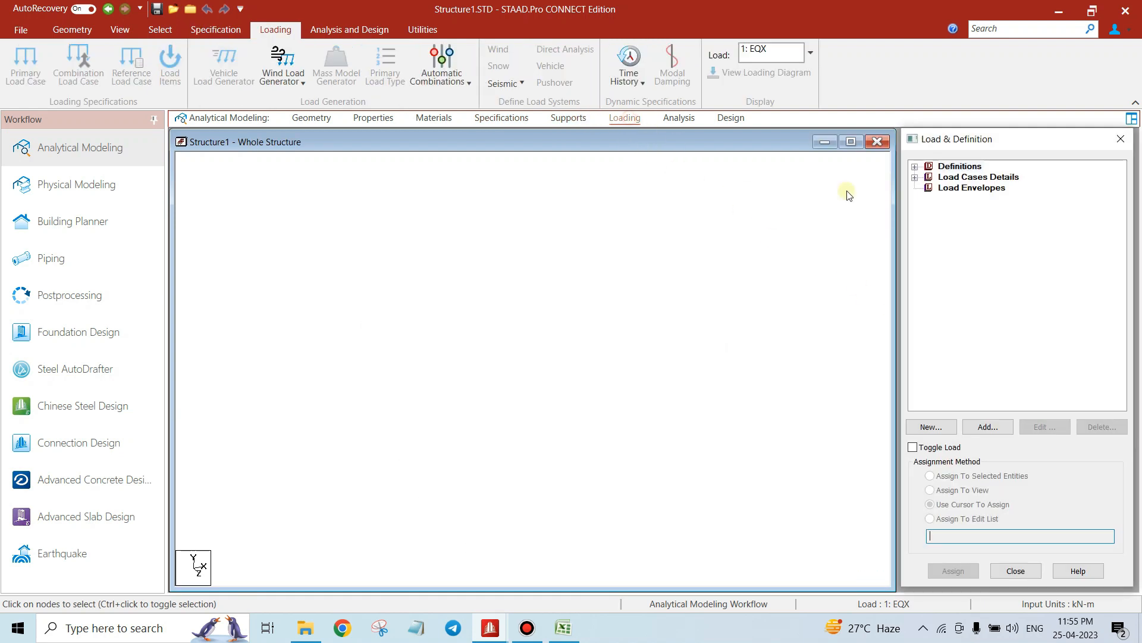
{"action": "left_click", "coordinate": [681, 123]}
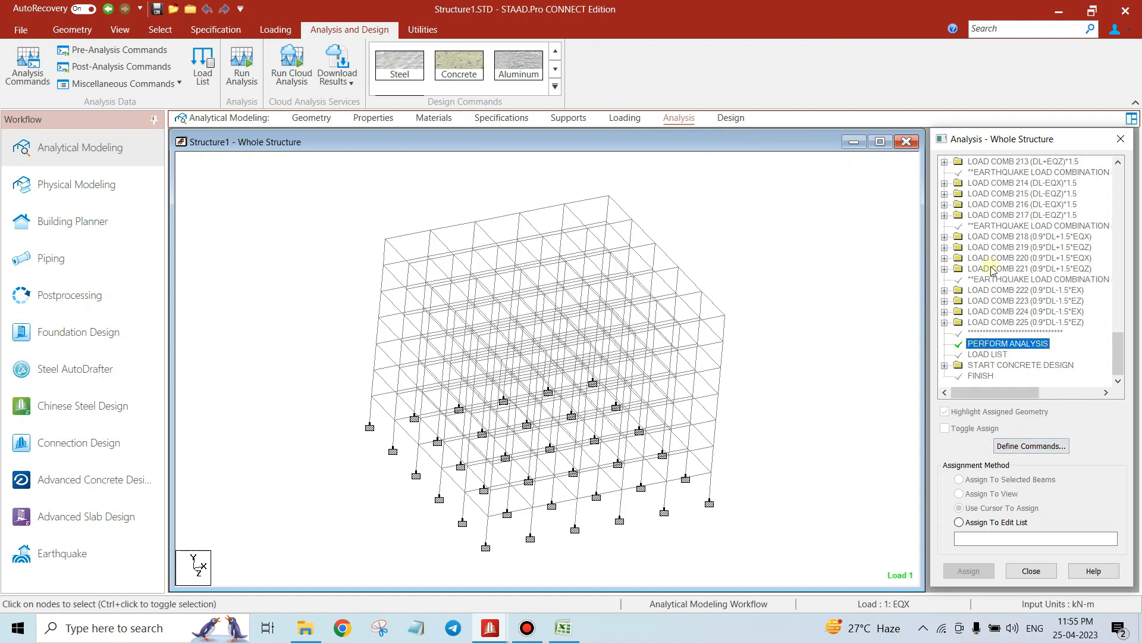
Look over the available steel design codes without selecting another one, and switch to the Postprocessing workflow
{"action": "left_click", "coordinate": [730, 124]}
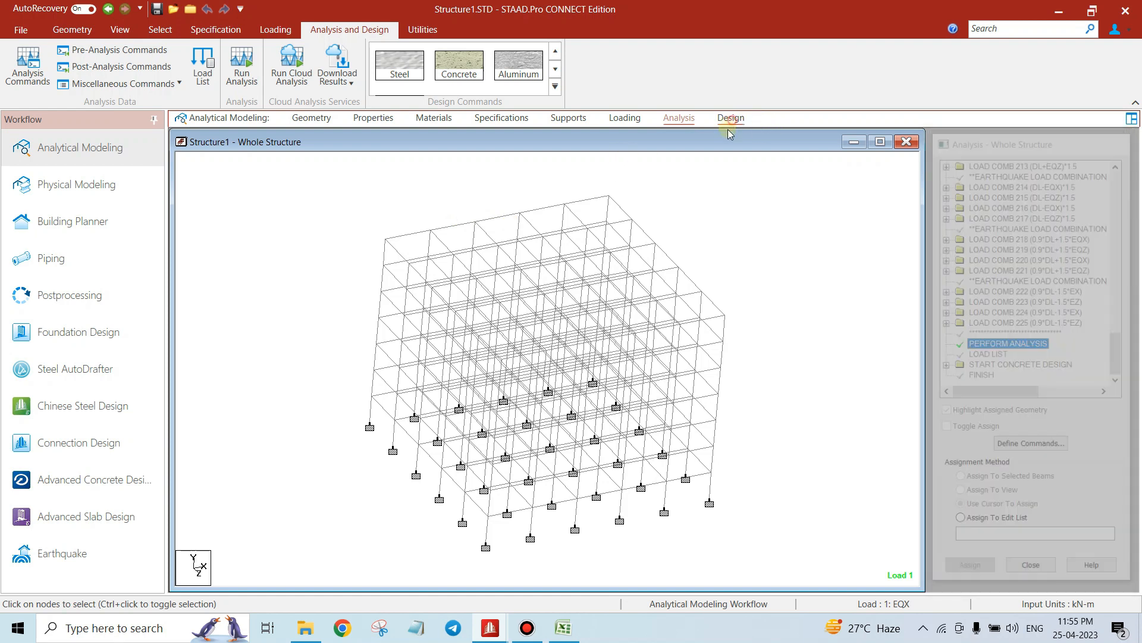
{"action": "left_click", "coordinate": [1054, 166]}
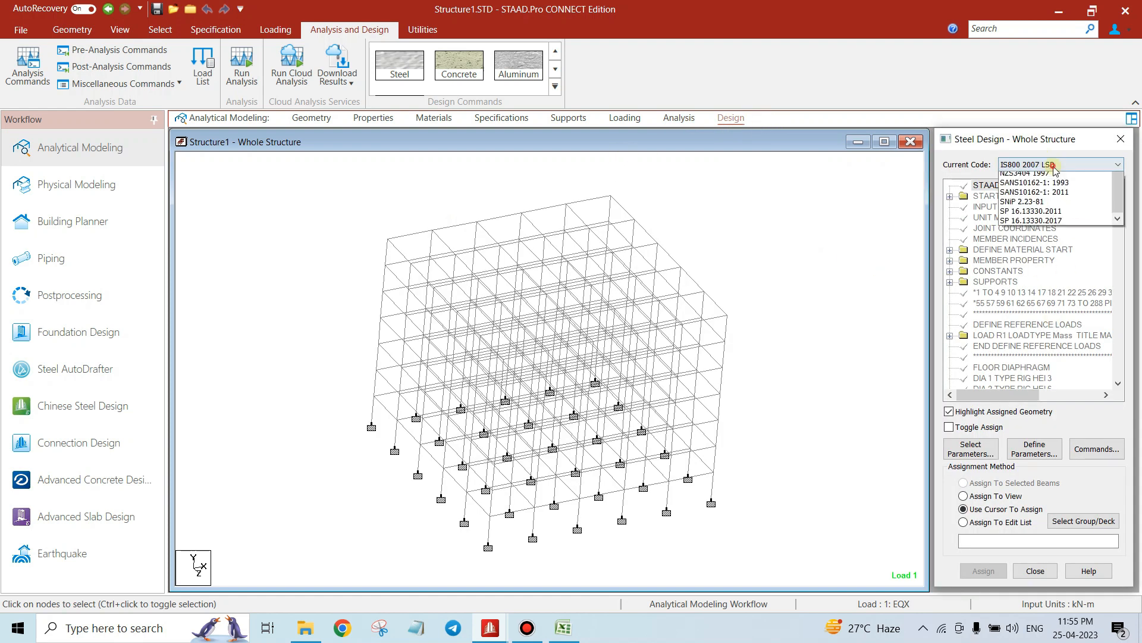
{"action": "left_click", "coordinate": [740, 295]}
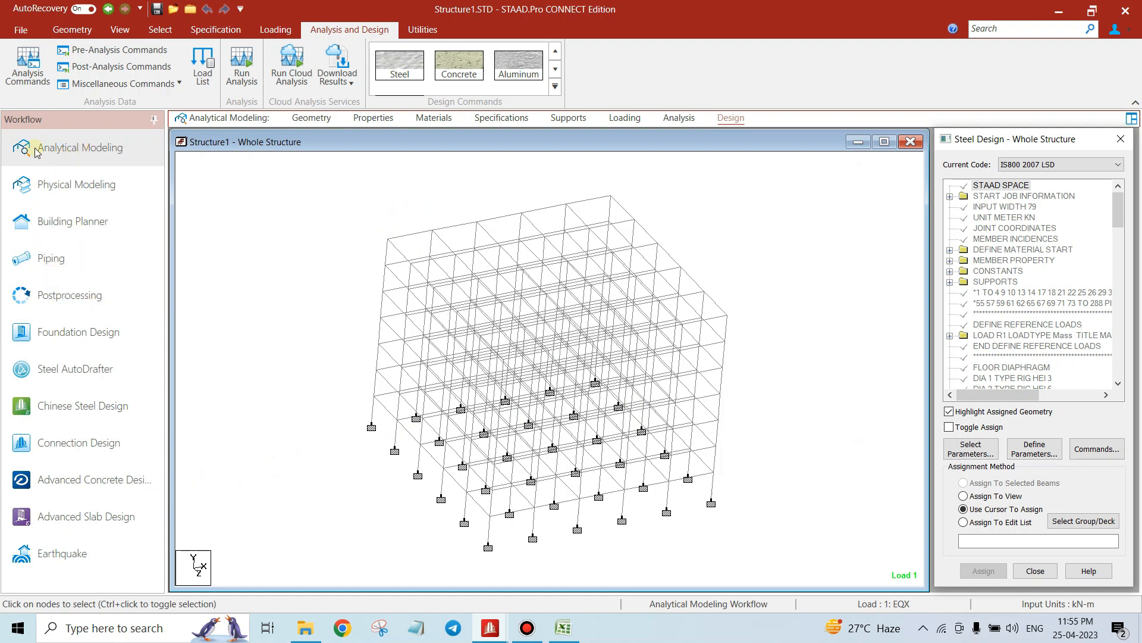
{"action": "left_click", "coordinate": [80, 297]}
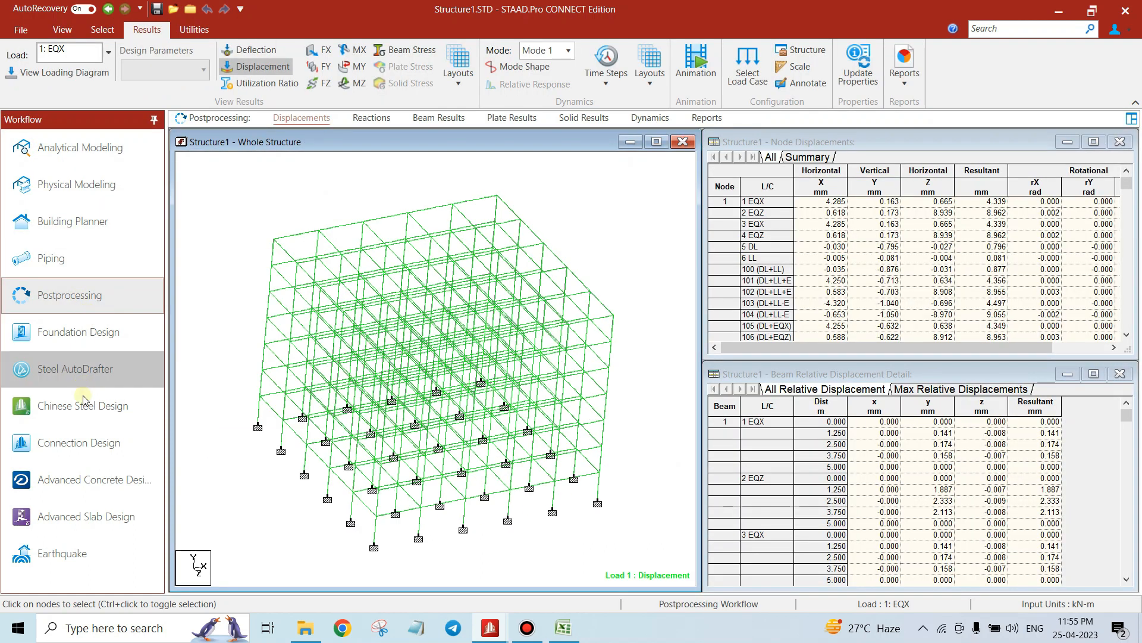